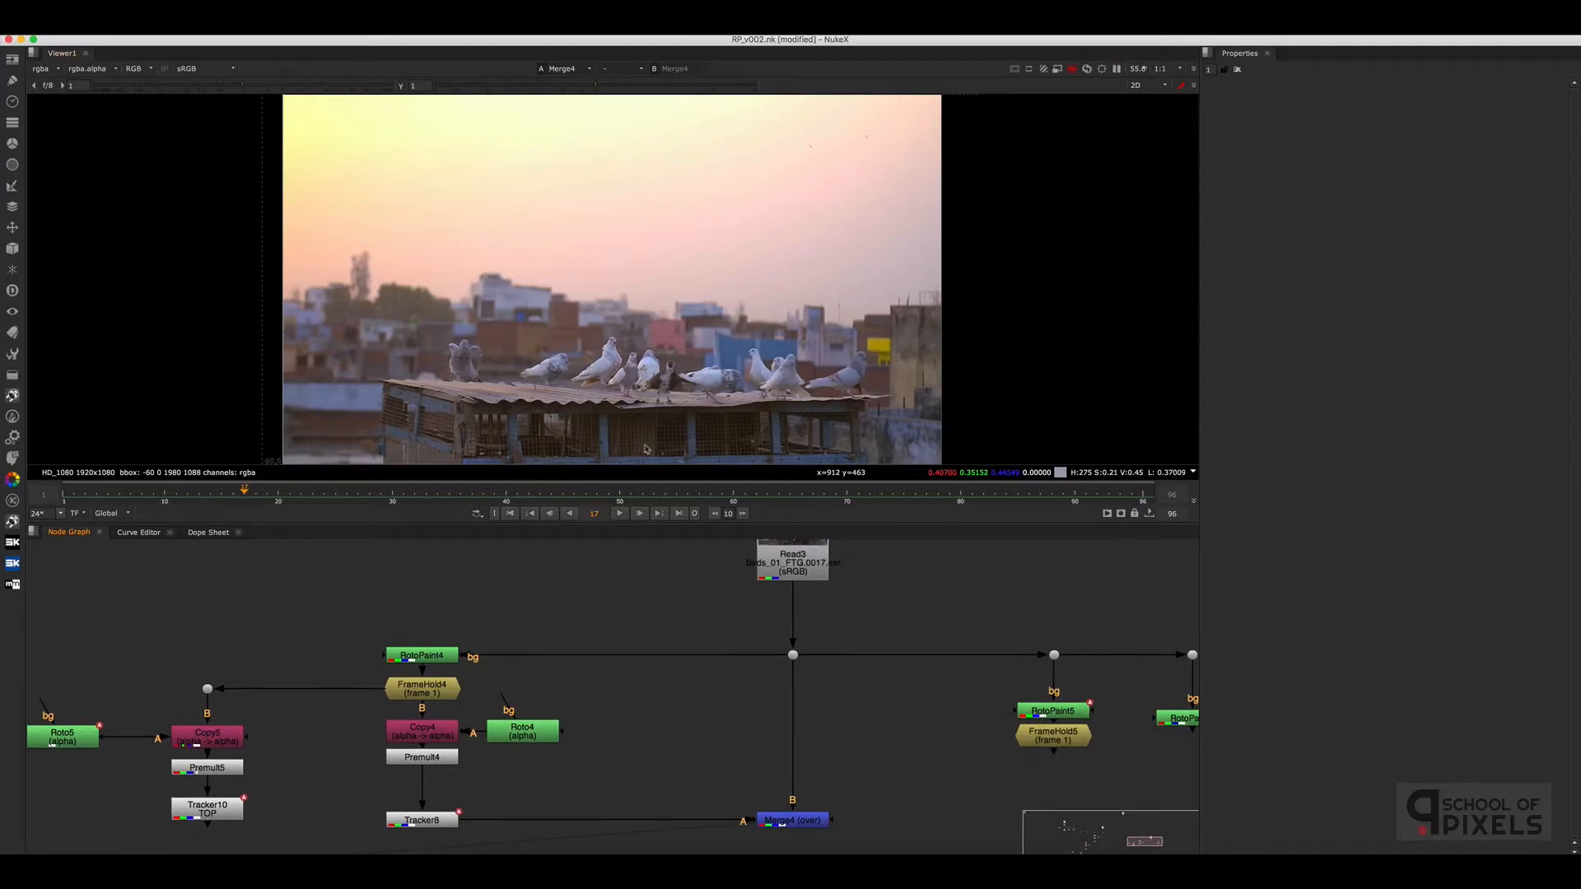
Inspect the Merge4 composite of the pigeons on the rooftop, up close and at full frame
middle_drag(650, 659, 692, 653)
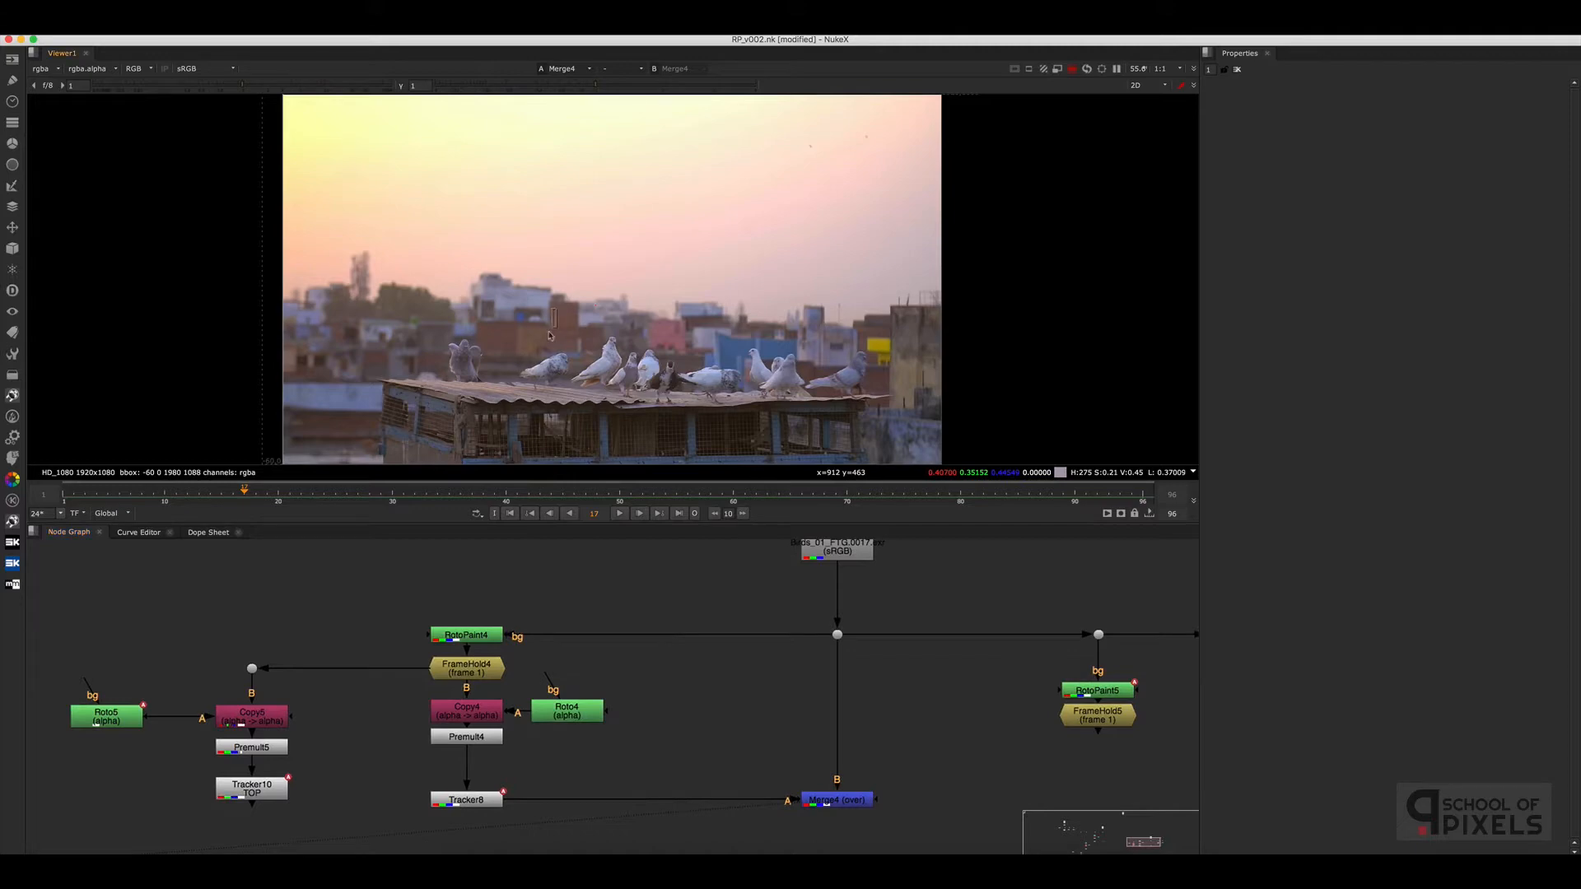
scroll(466, 348, up, 5)
scroll(660, 289, down, 3)
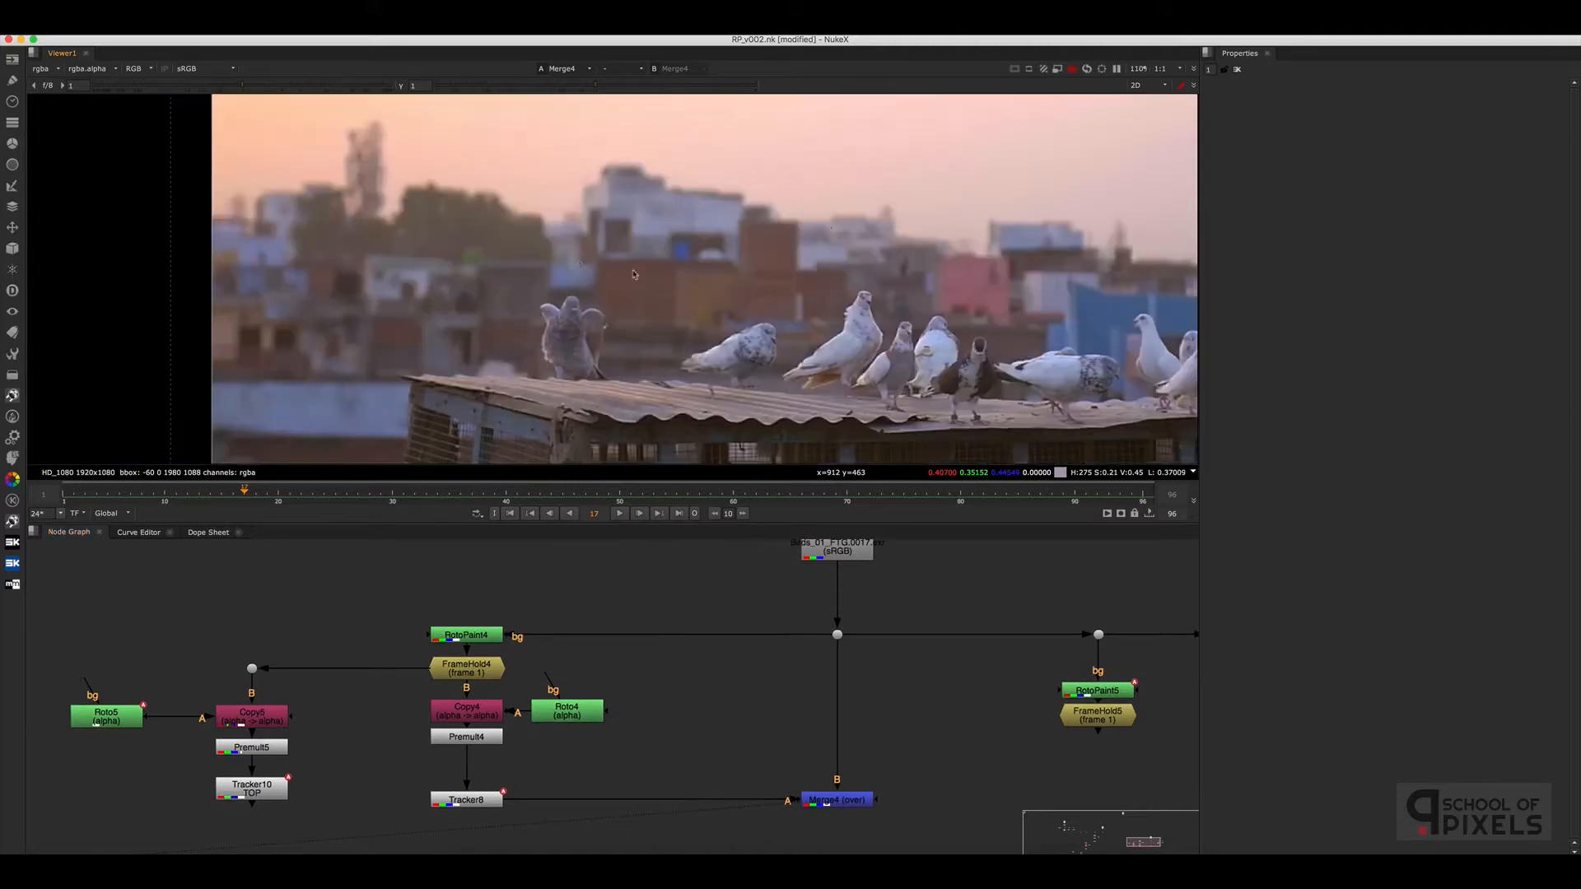
scroll(709, 418, down, 3)
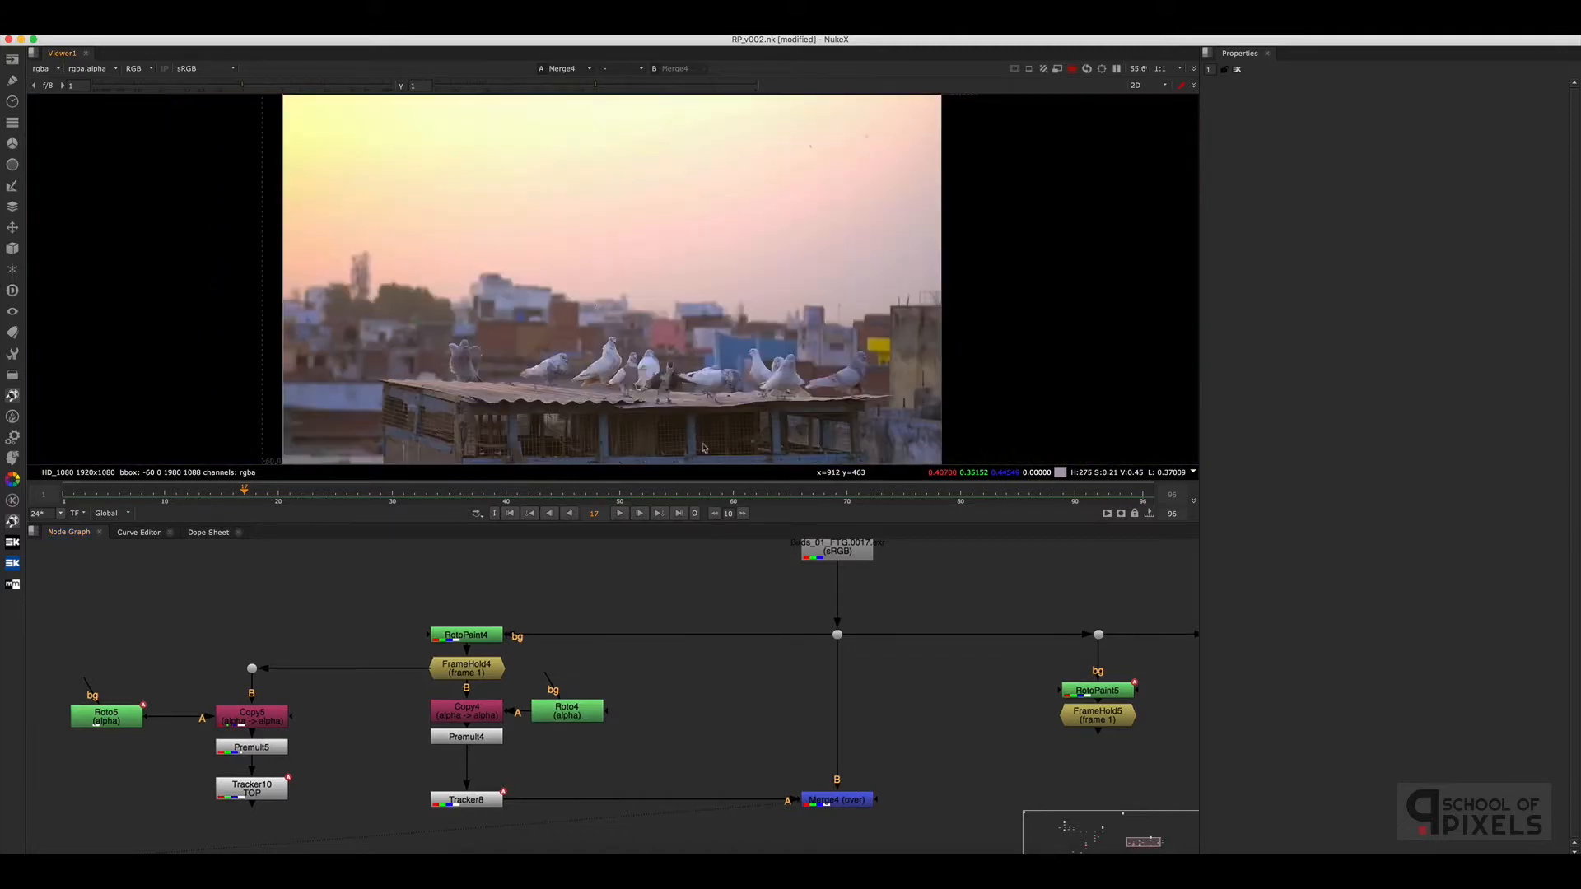
scroll(818, 694, down, 3)
Show the output of the dot below the Sharpen1 node in the viewer
middle_drag(577, 577, 641, 683)
scroll(534, 653, up, 3)
click(486, 695)
key(Delete)
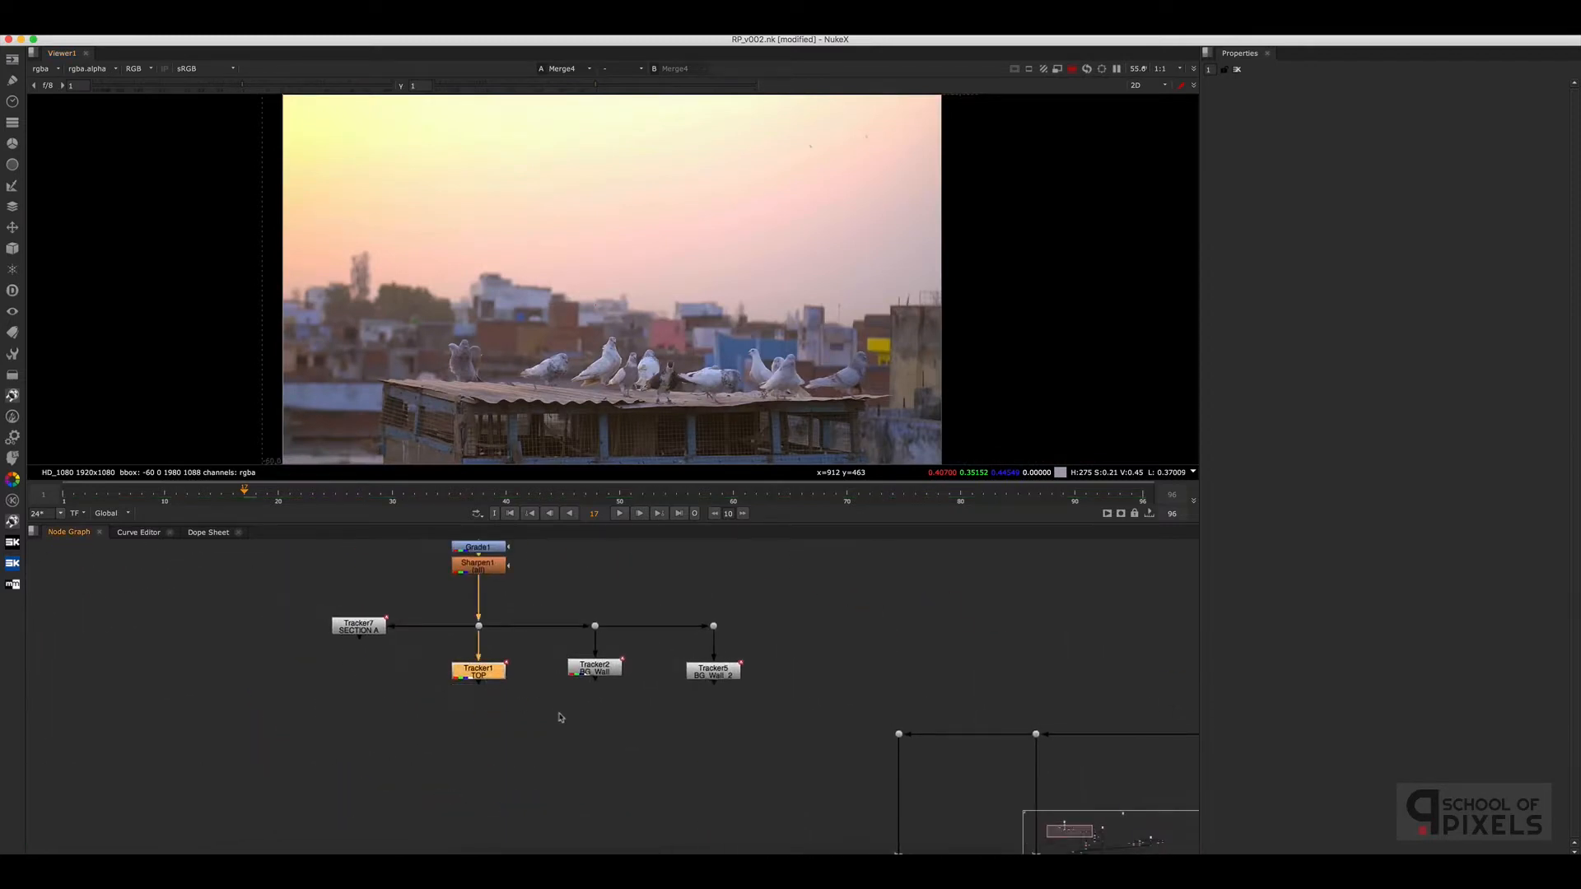
click(545, 706)
scroll(520, 652, up, 3)
middle_drag(520, 652, 513, 671)
click(444, 686)
key(1)
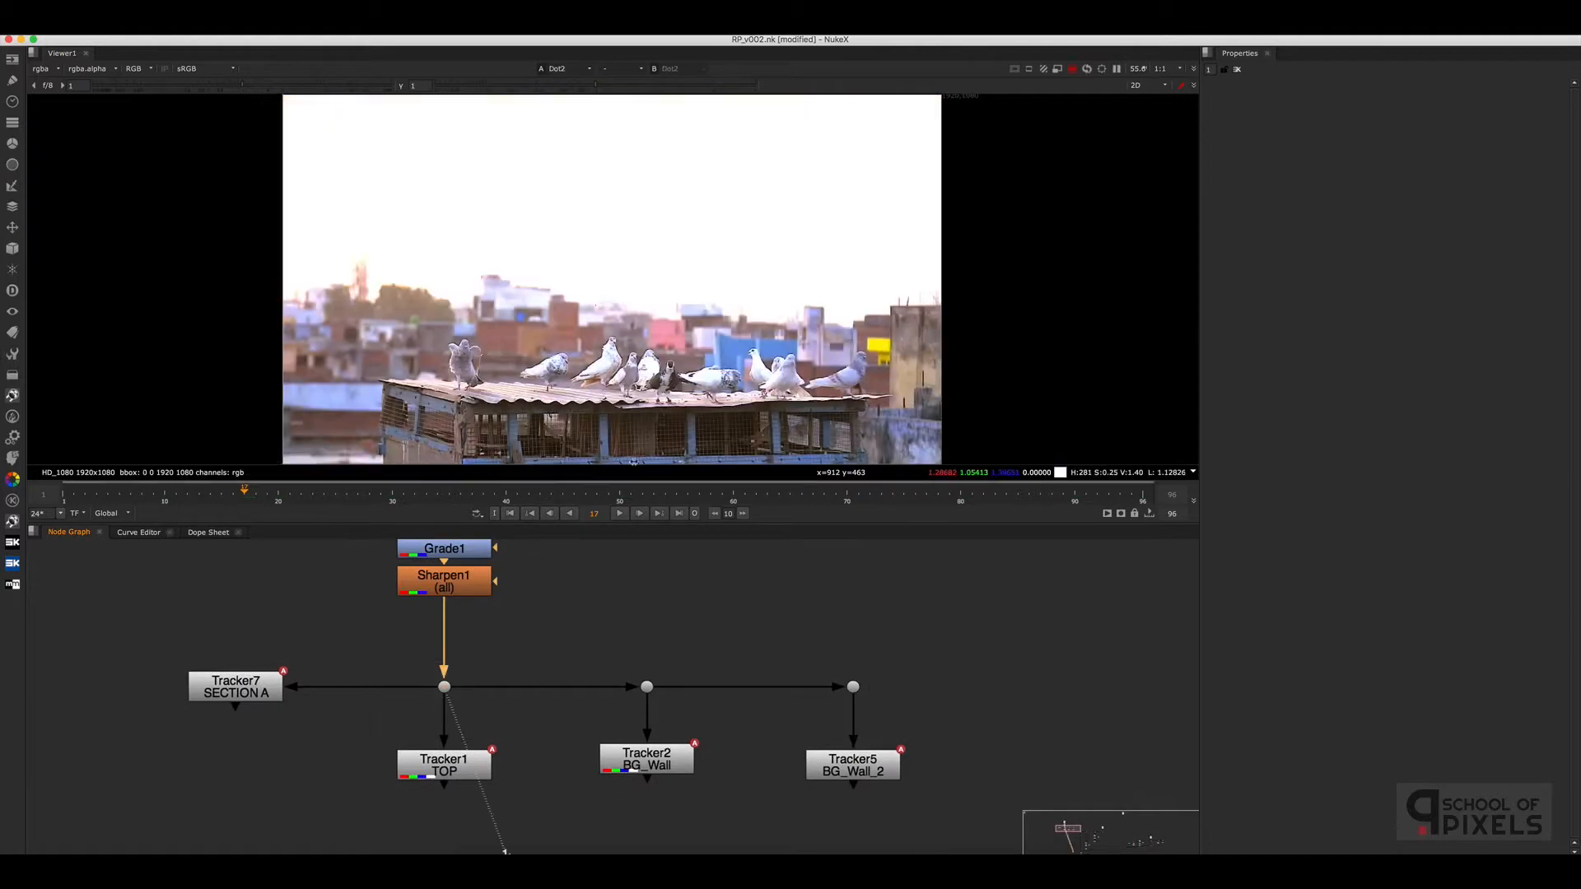
Play back the graded and sharpened footage in an enlarged viewer, stop it and restore the normal layout
scroll(691, 397, down, 3)
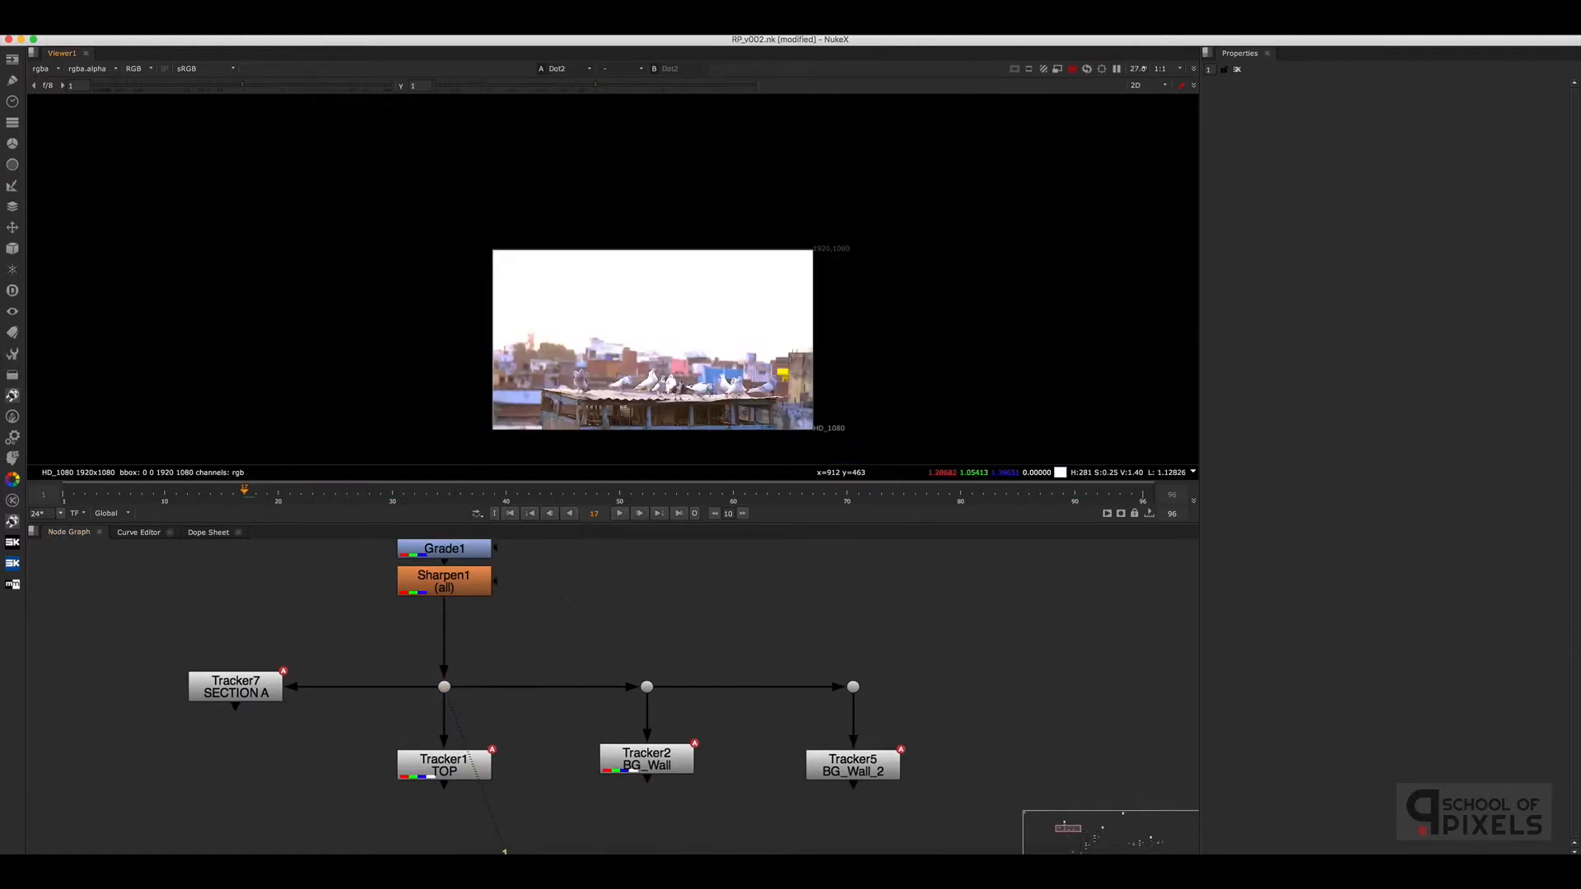
middle_drag(560, 527, 559, 583)
scroll(690, 397, up, 3)
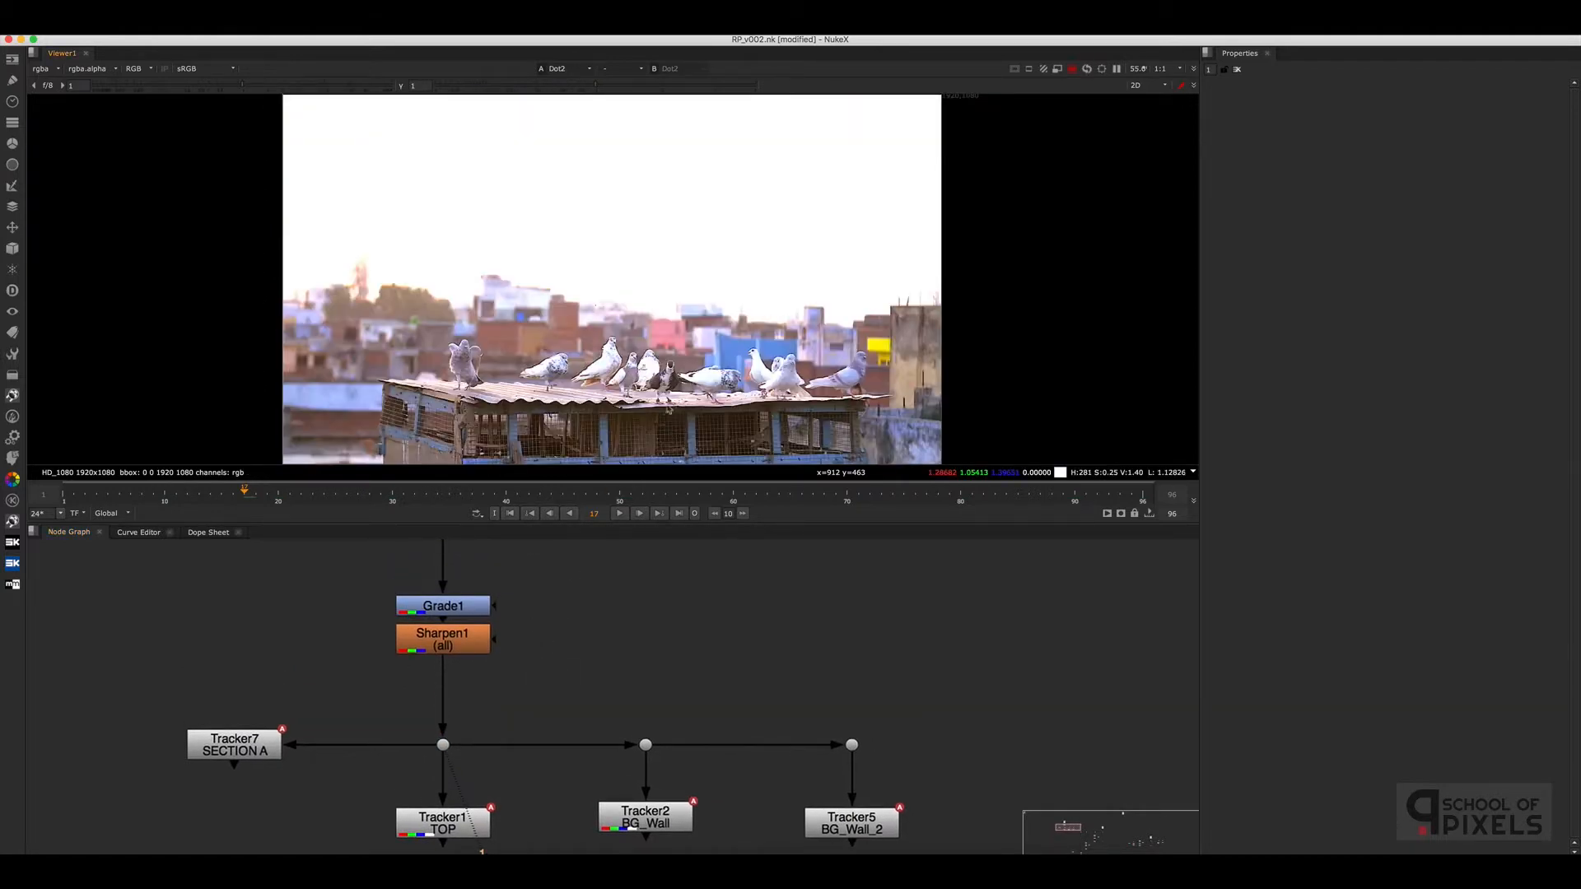
scroll(692, 664, down, 2)
middle_drag(692, 664, 656, 550)
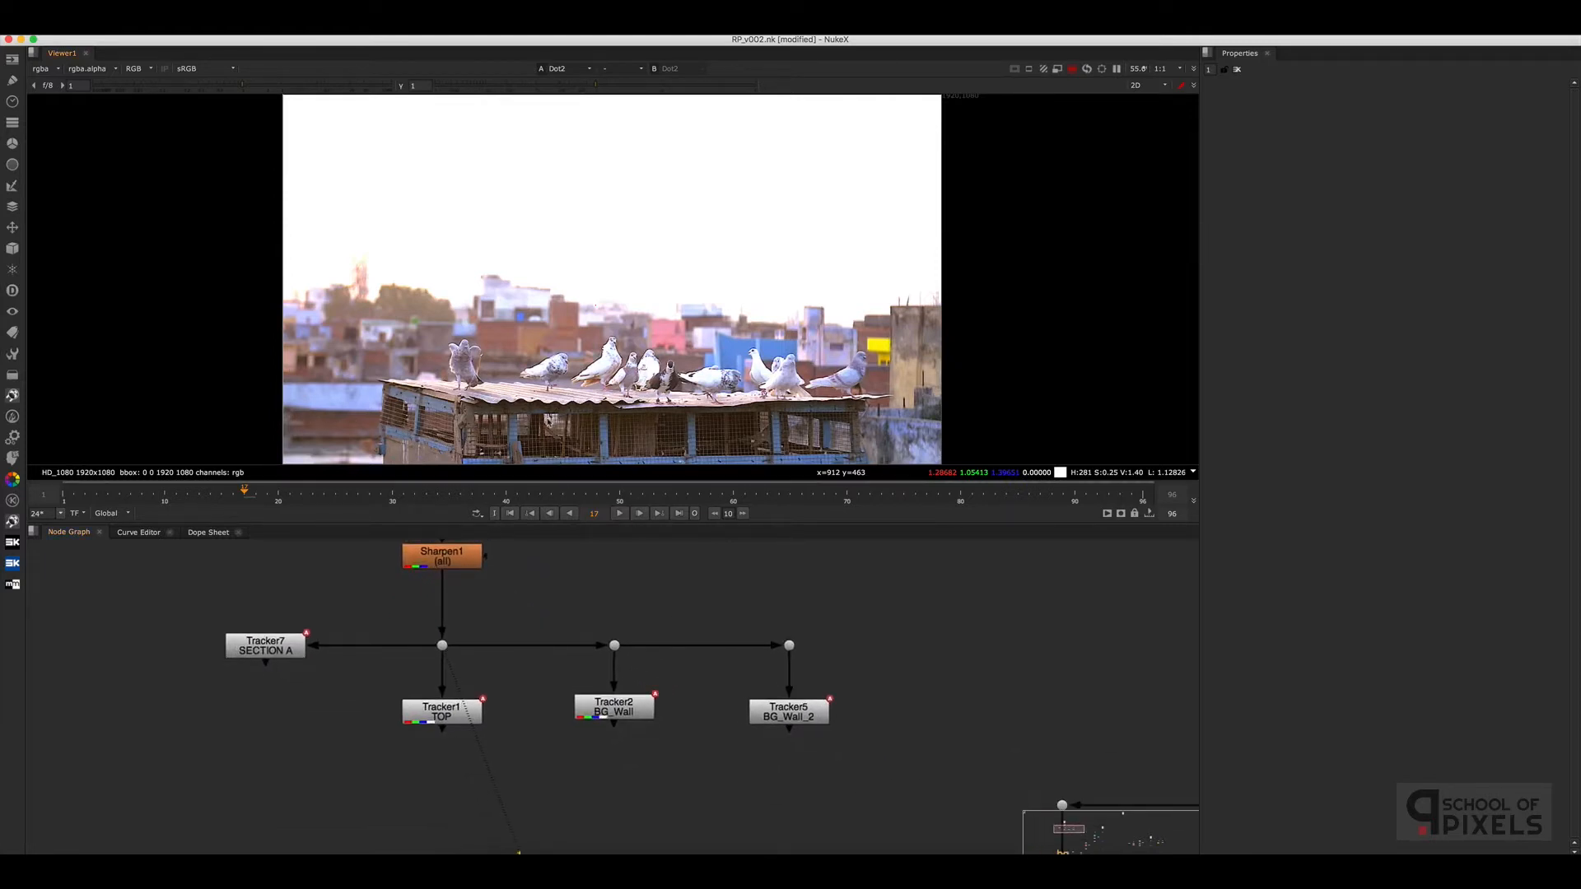
click(620, 513)
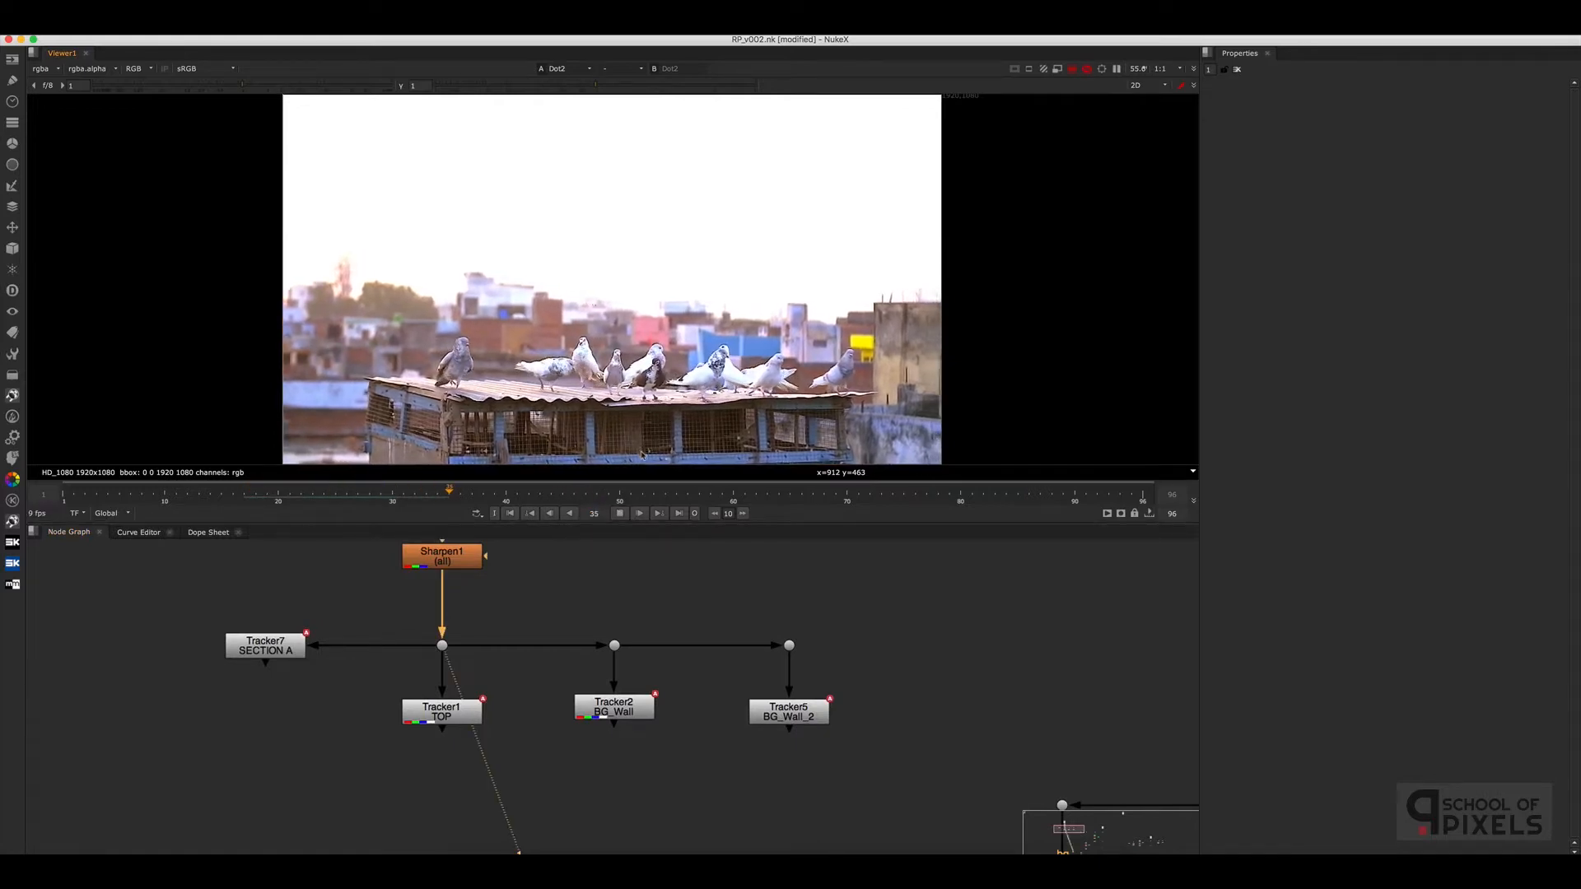
key(space)
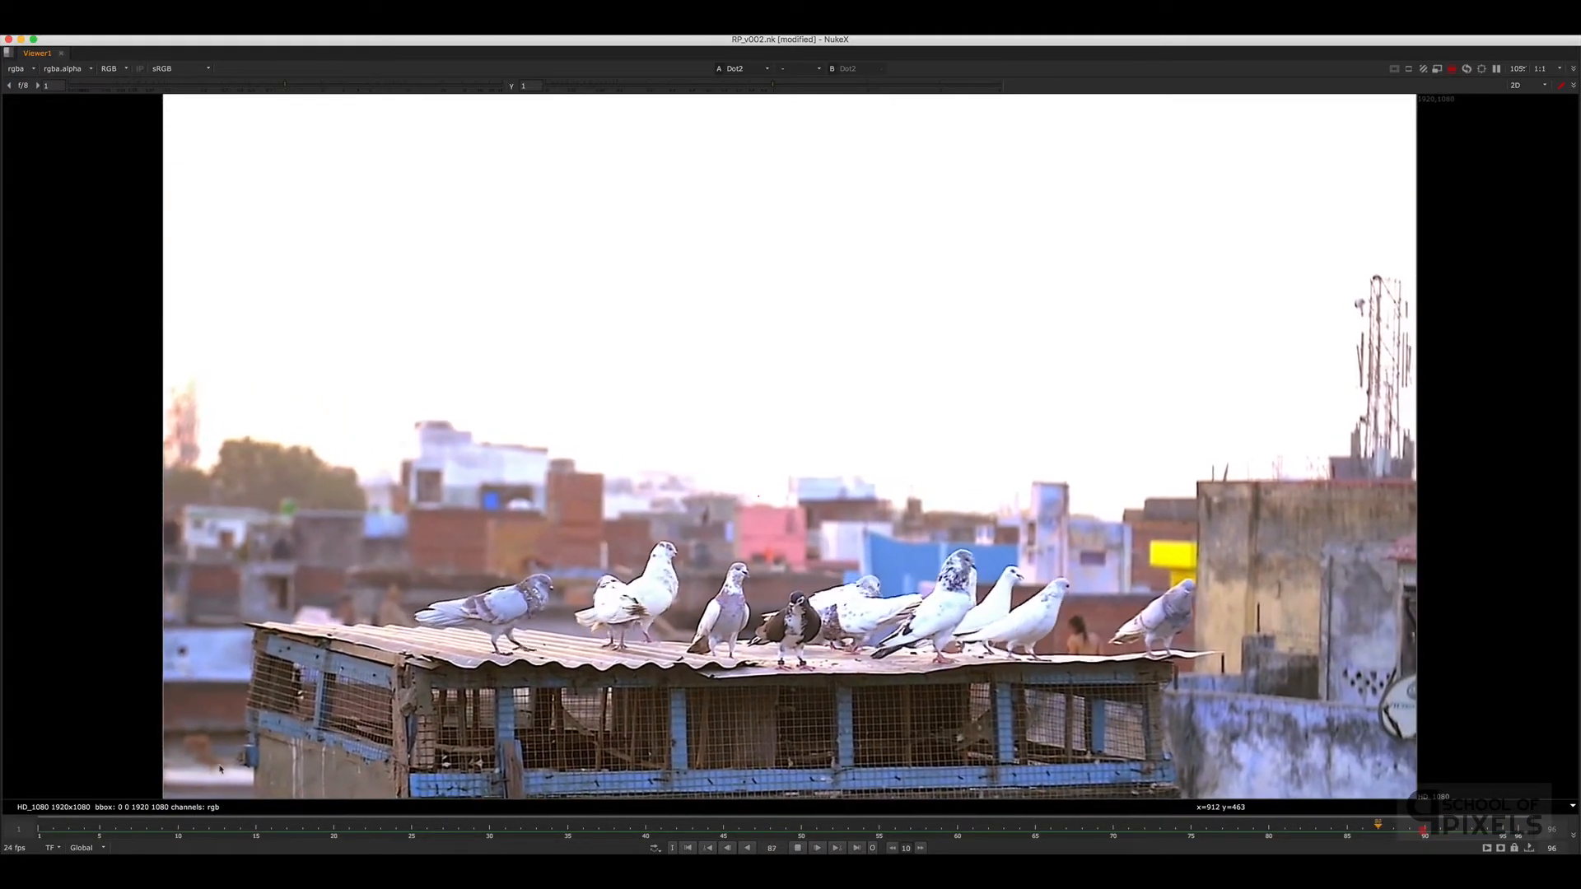
click(797, 849)
key(space)
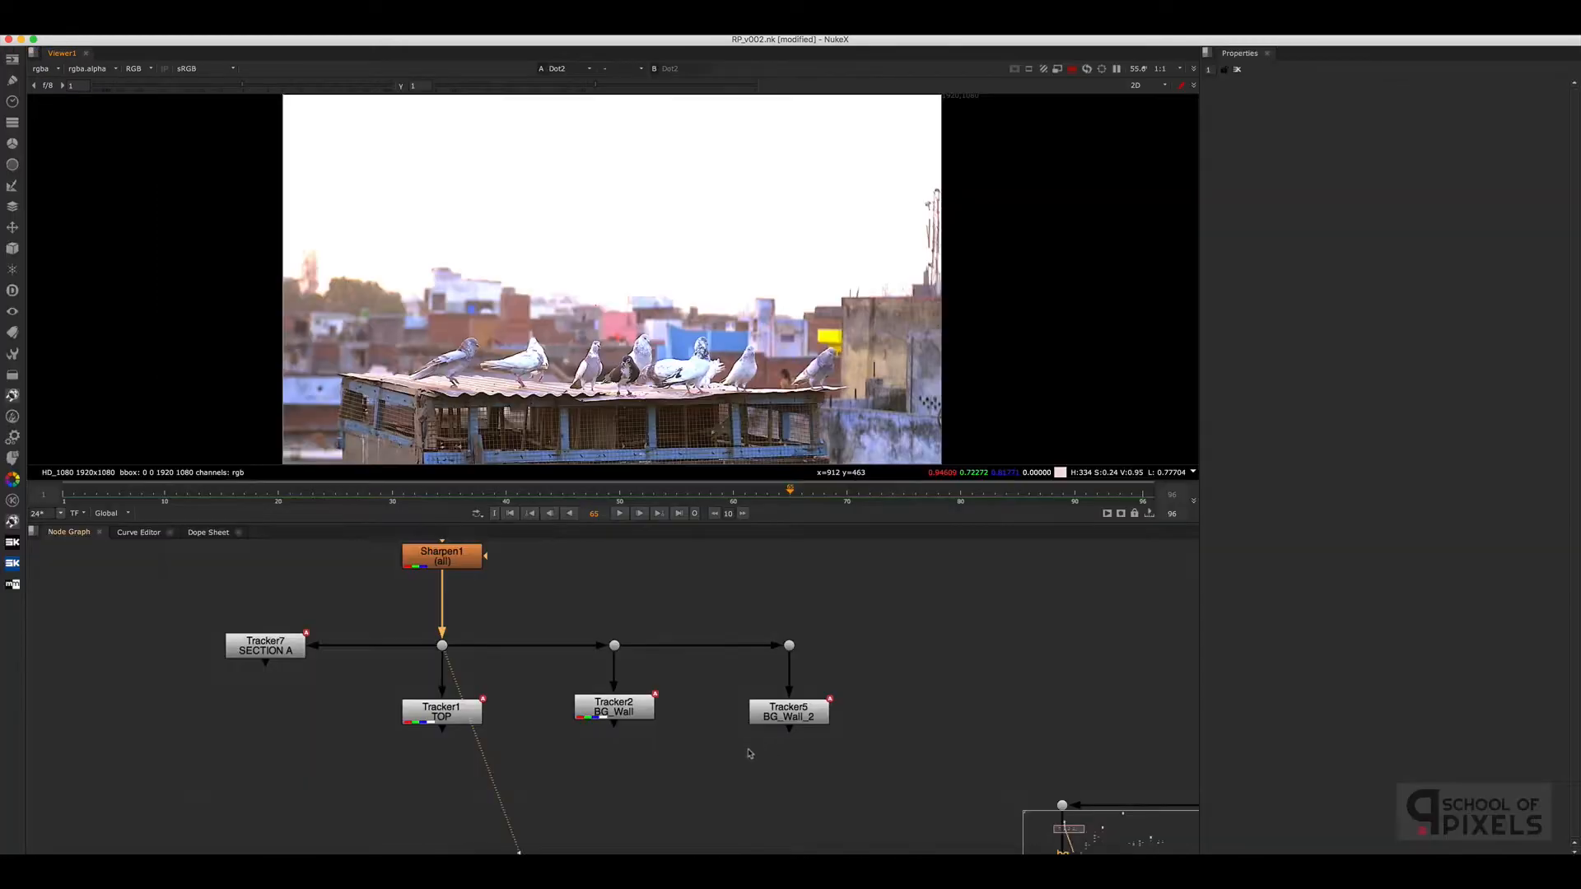
Show the BG_Wall tracker (Tracker2) in the viewer at frame 1 and open its list of tracks
key(1)
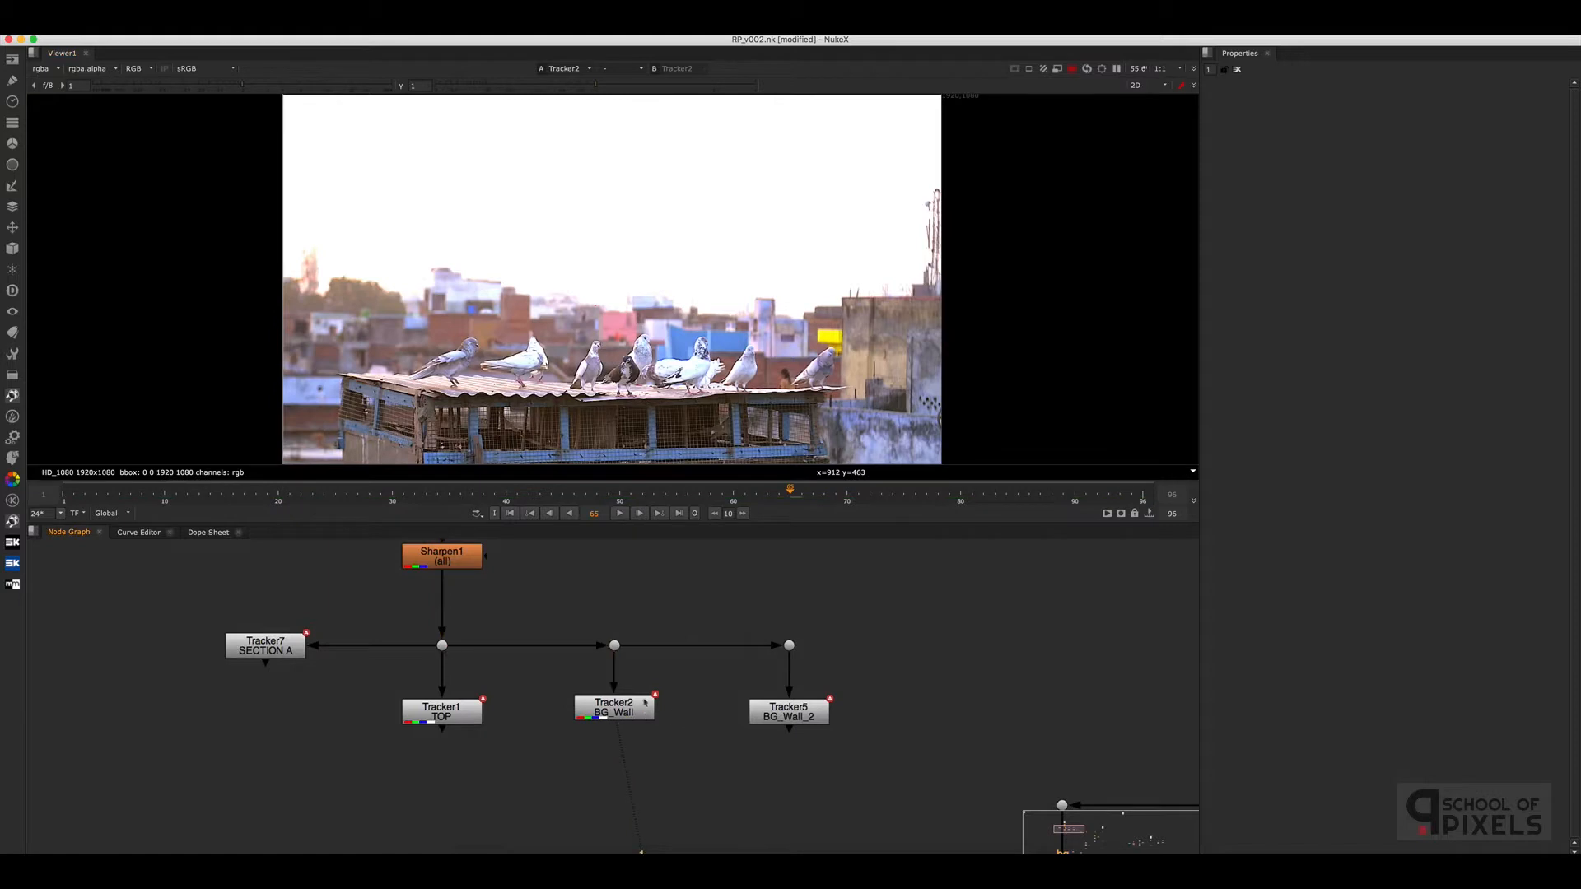
click(511, 514)
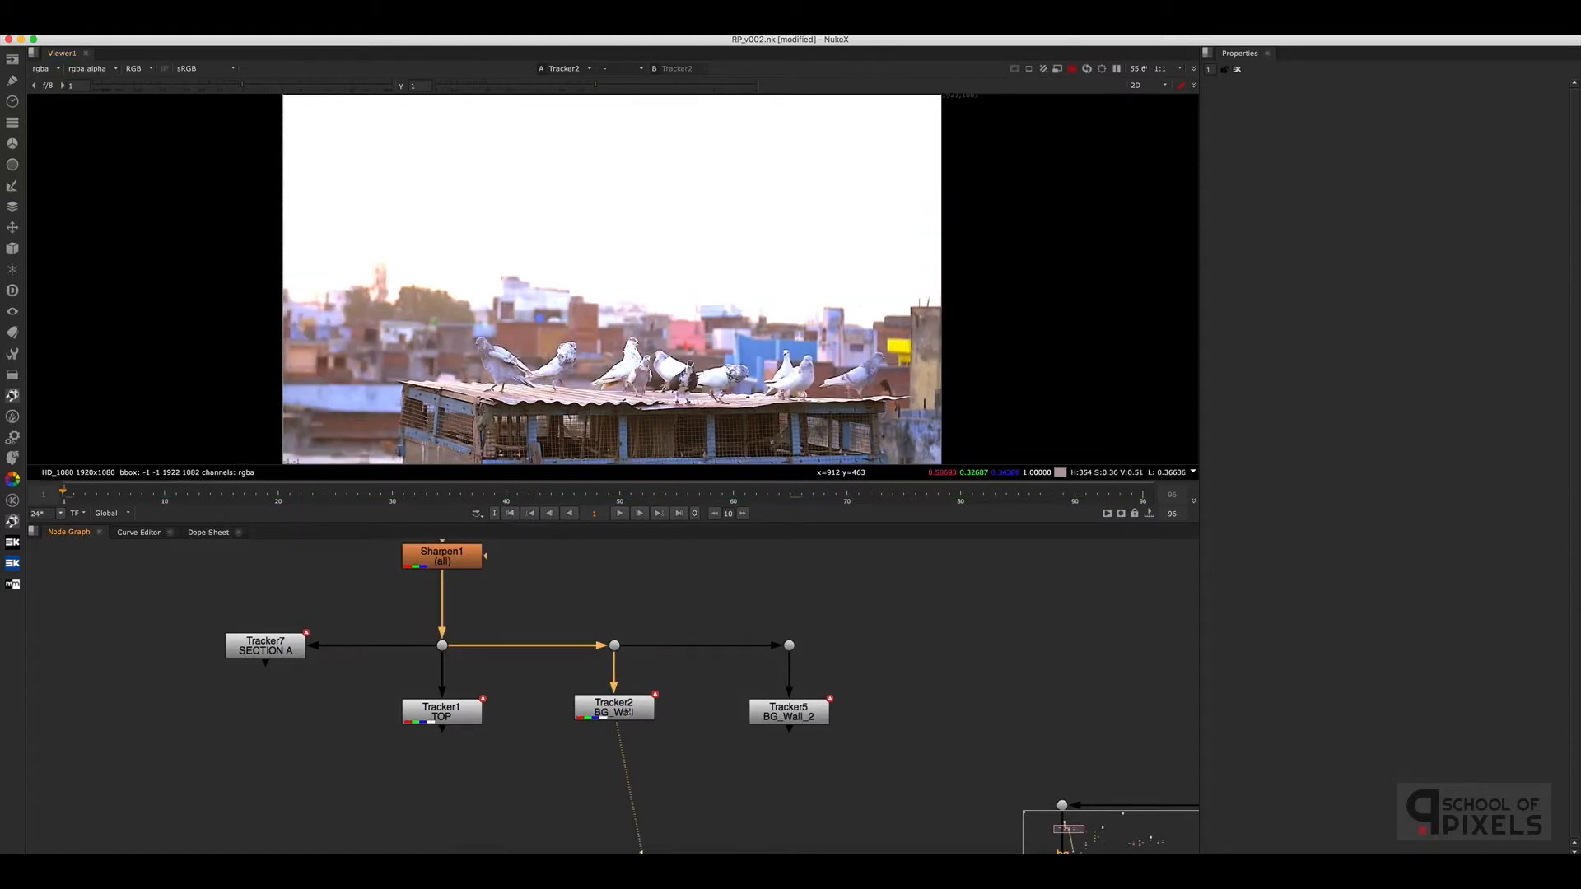
double_click(626, 713)
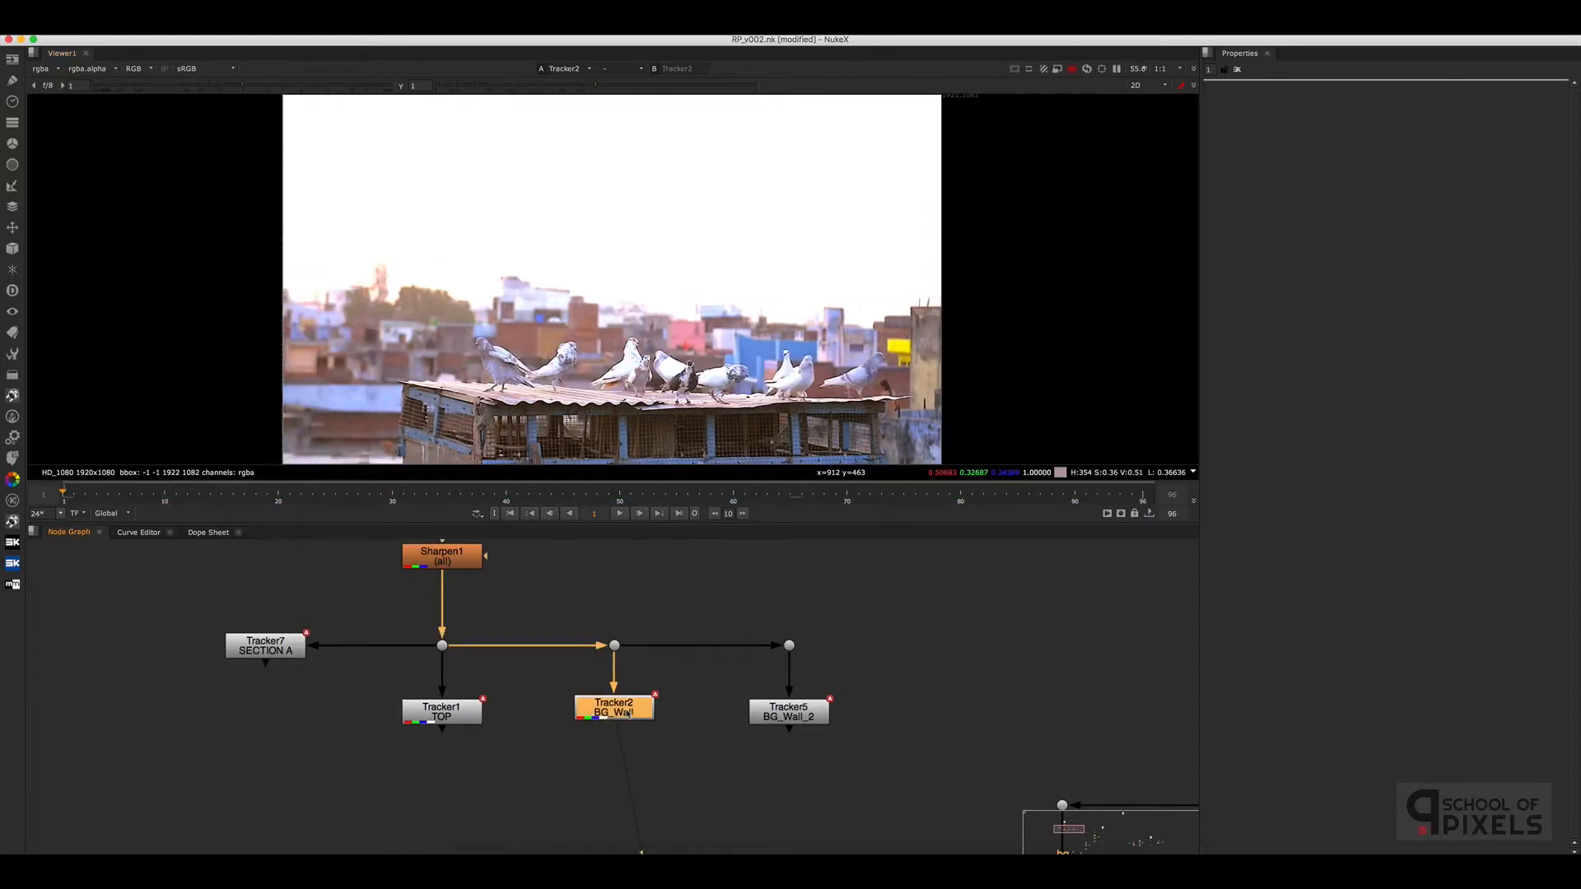
middle_drag(618, 414, 730, 364)
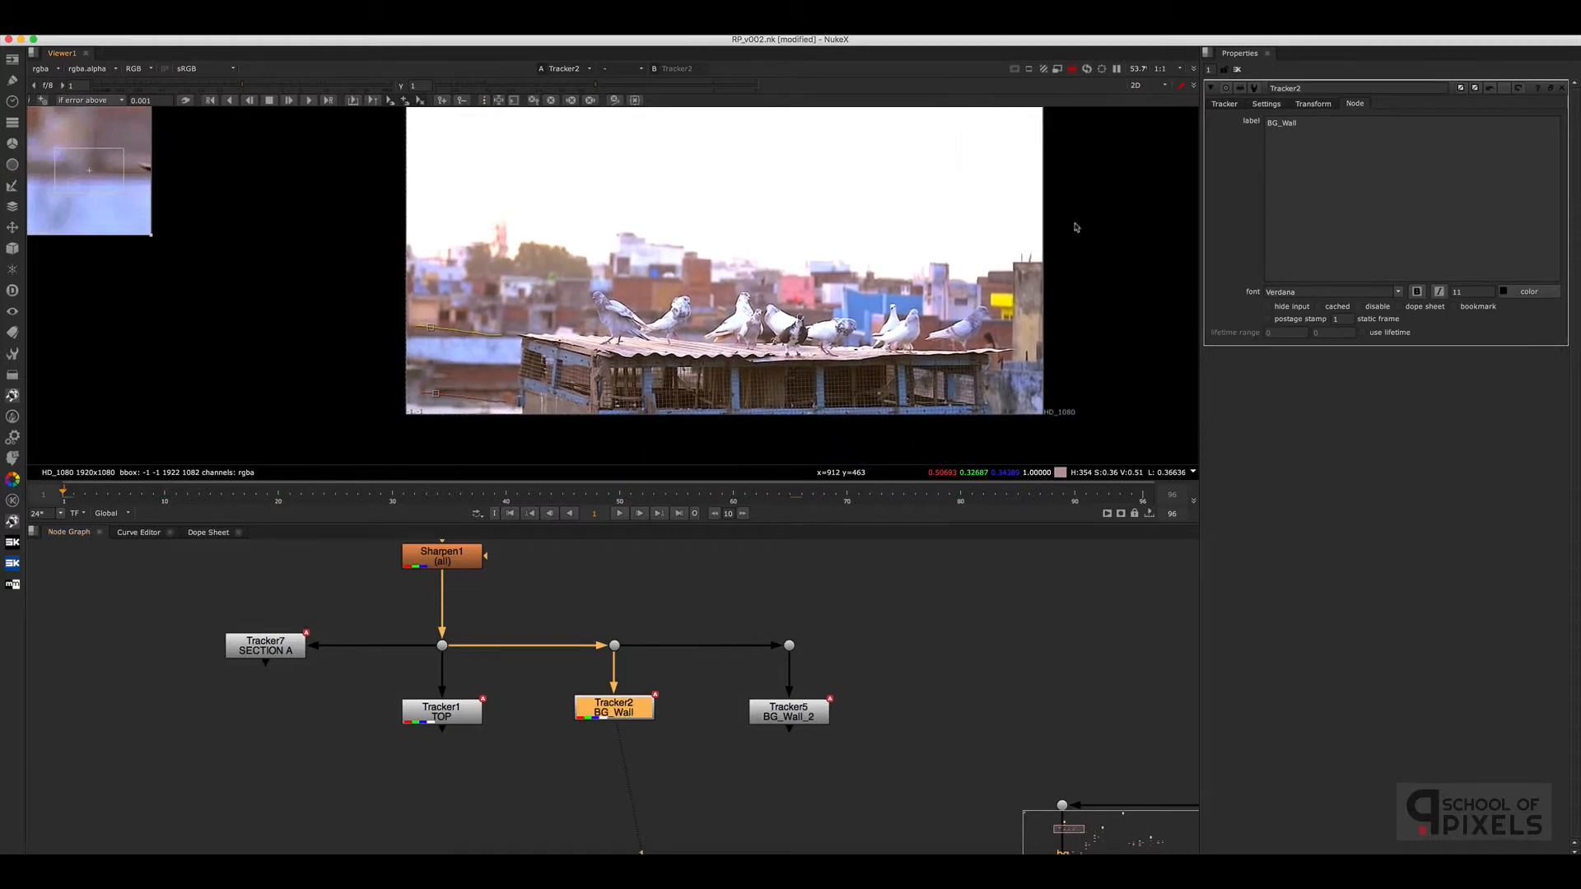
click(1228, 105)
scroll(486, 381, up, 3)
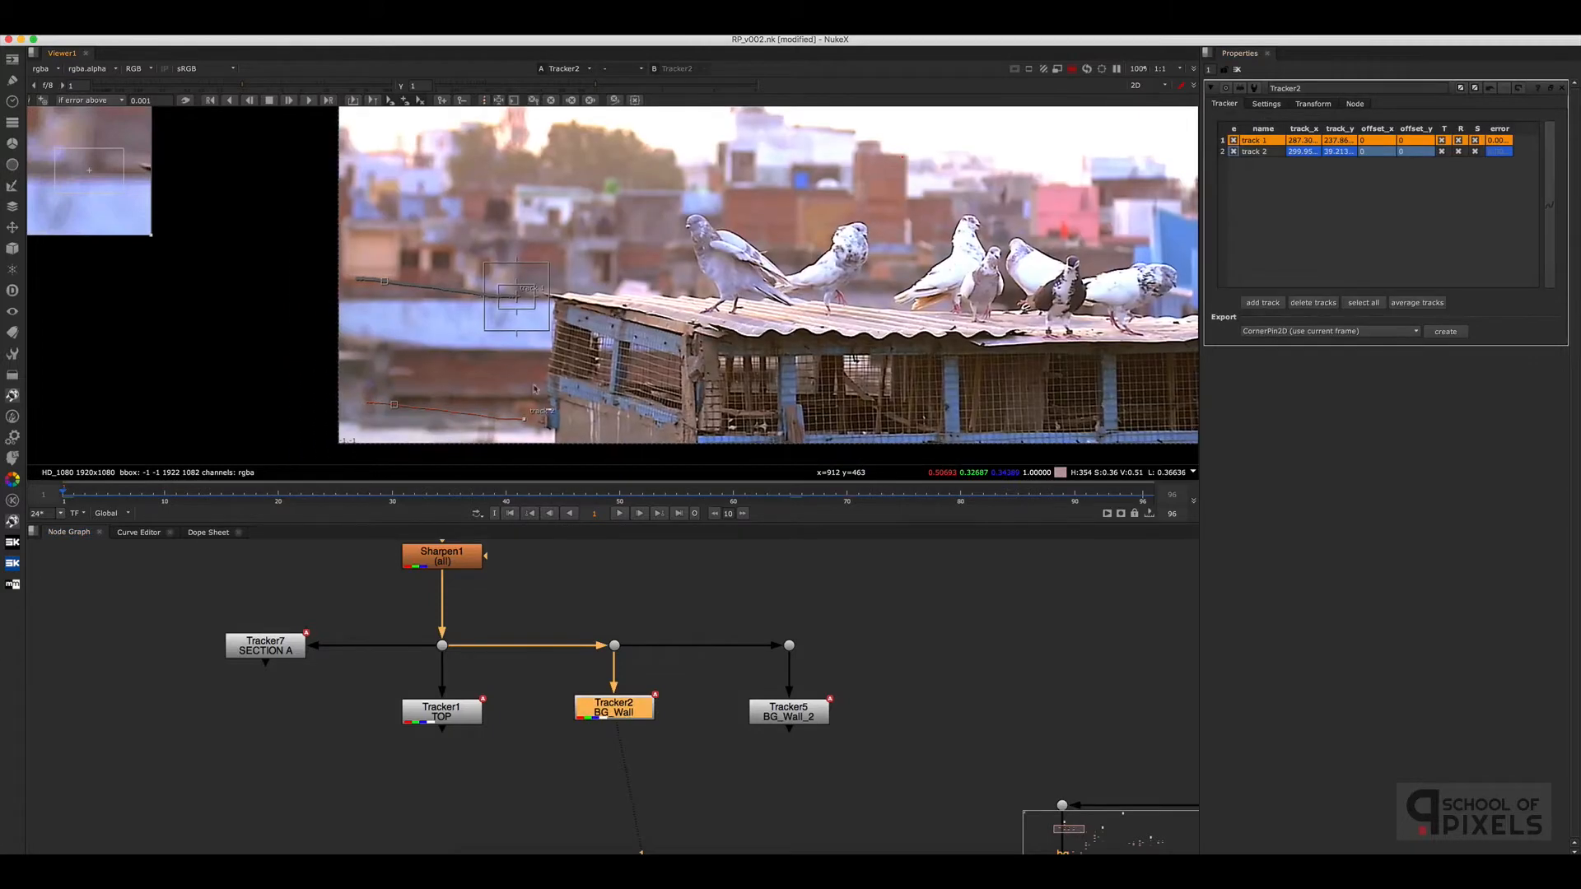
Examine track 1 and track 2 of the BG_Wall tracker individually, and select both tracks together
click(486, 381)
click(516, 295)
click(524, 420)
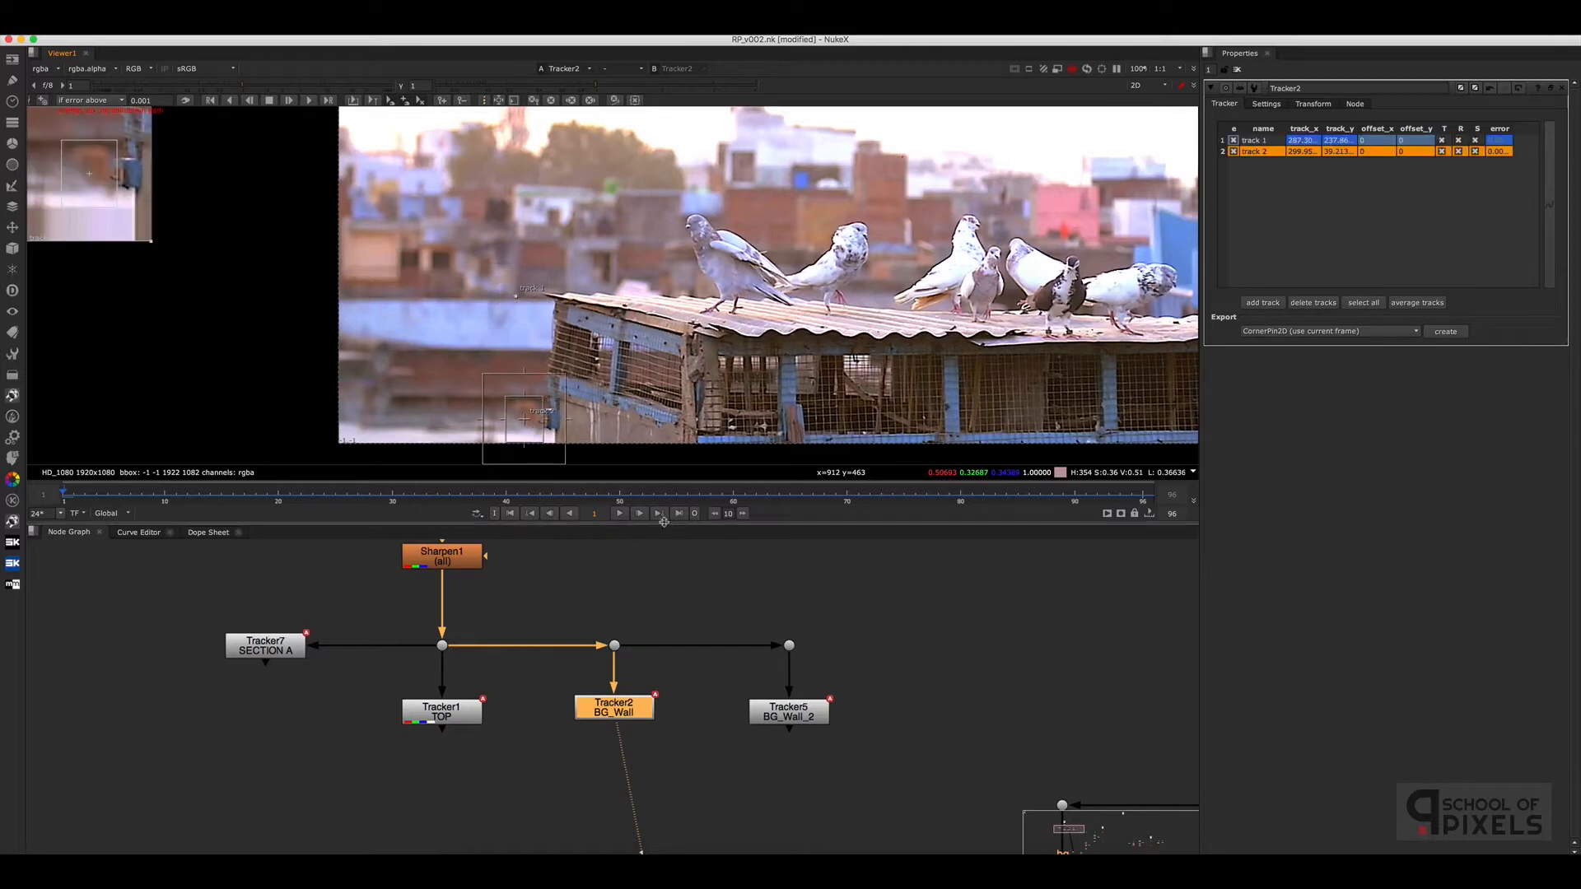
click(709, 430)
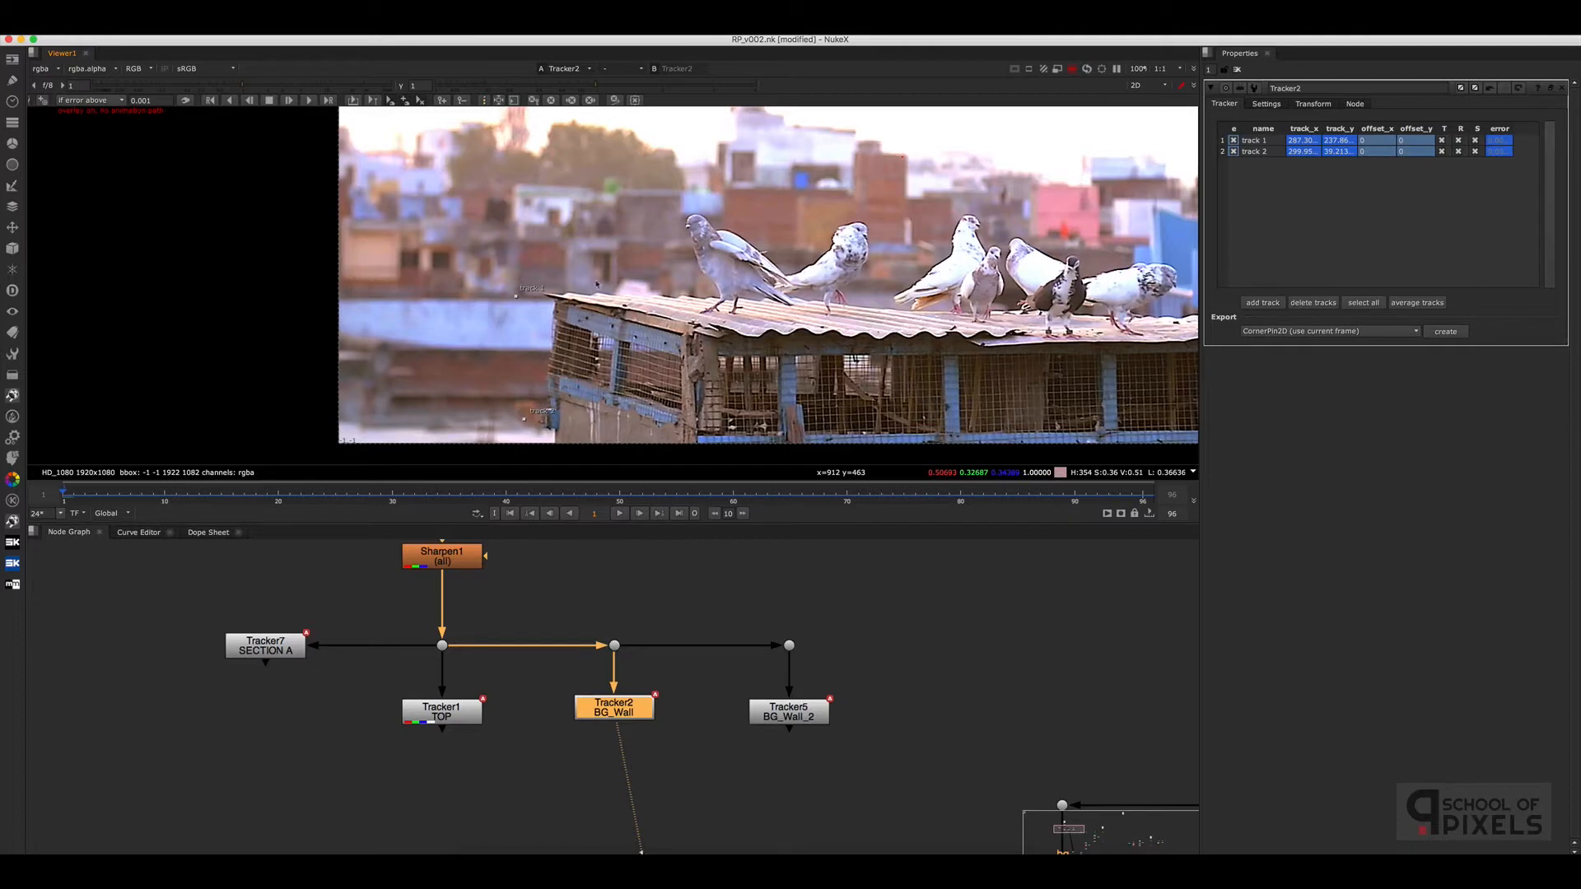
drag(597, 284, 474, 453)
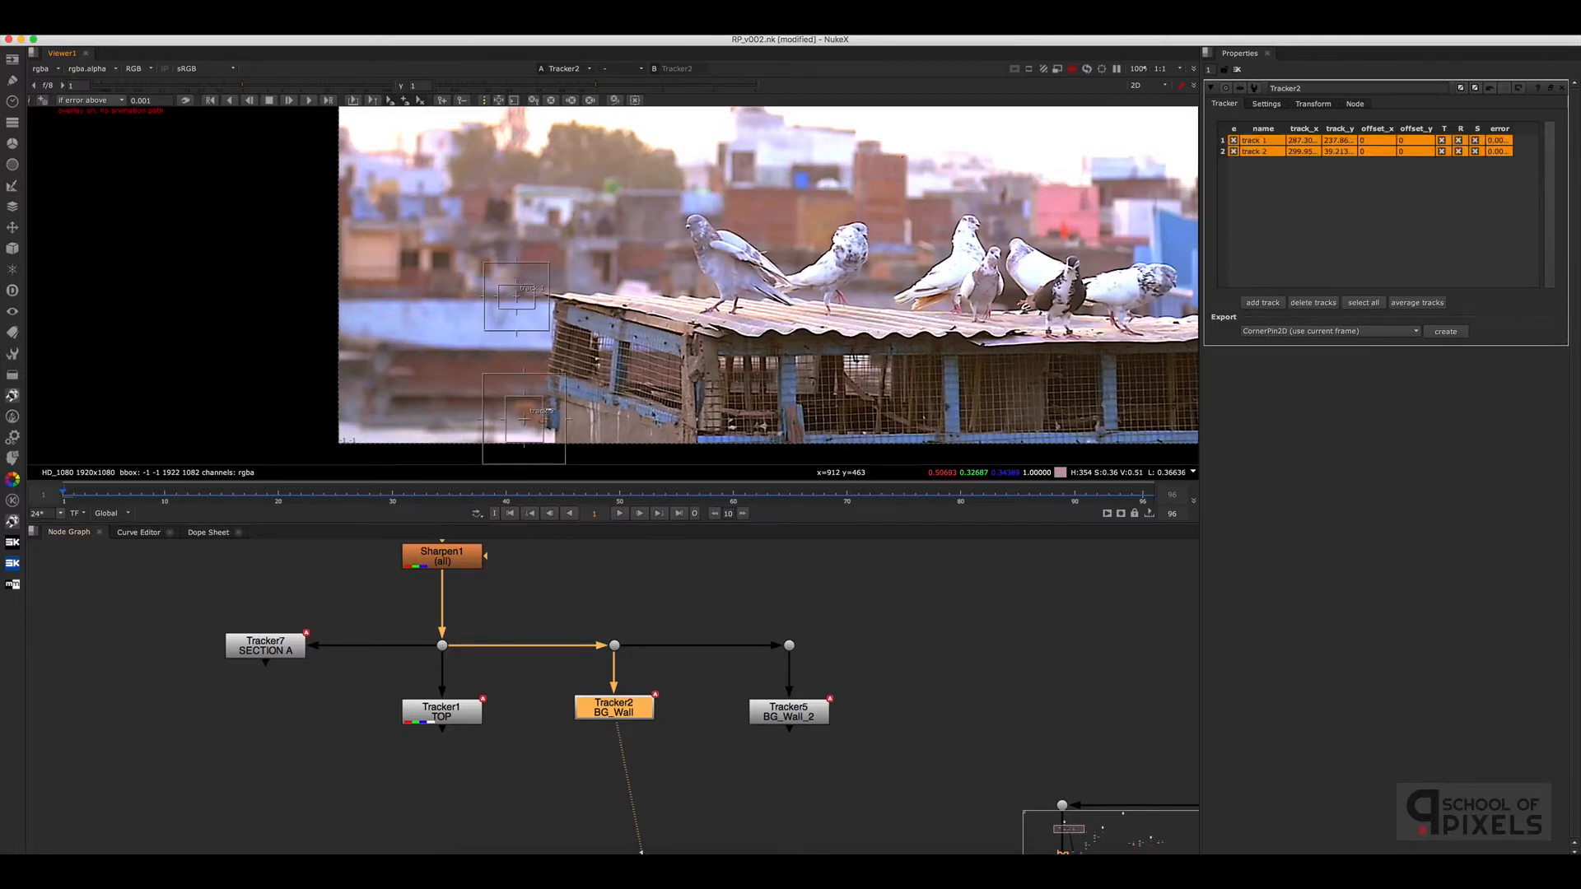
Add a new Tracker node, connect its input to the dot below Sharpen1 and show it in the viewer
middle_drag(708, 603, 731, 642)
scroll(630, 646, down, 1)
scroll(742, 639, up, 2)
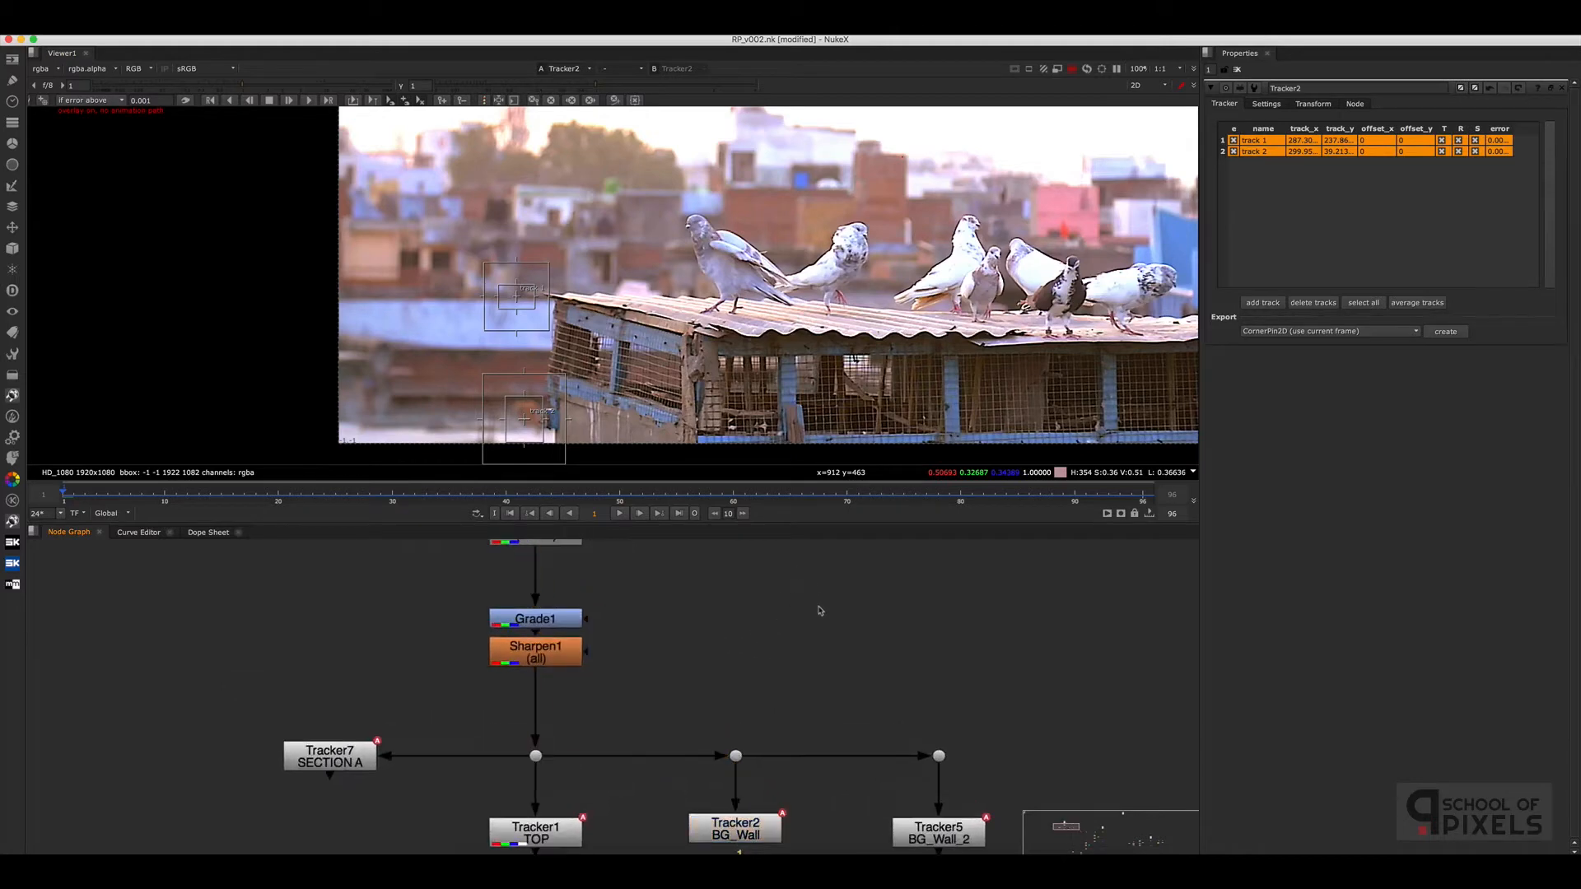
key(Tab)
text(tracker)
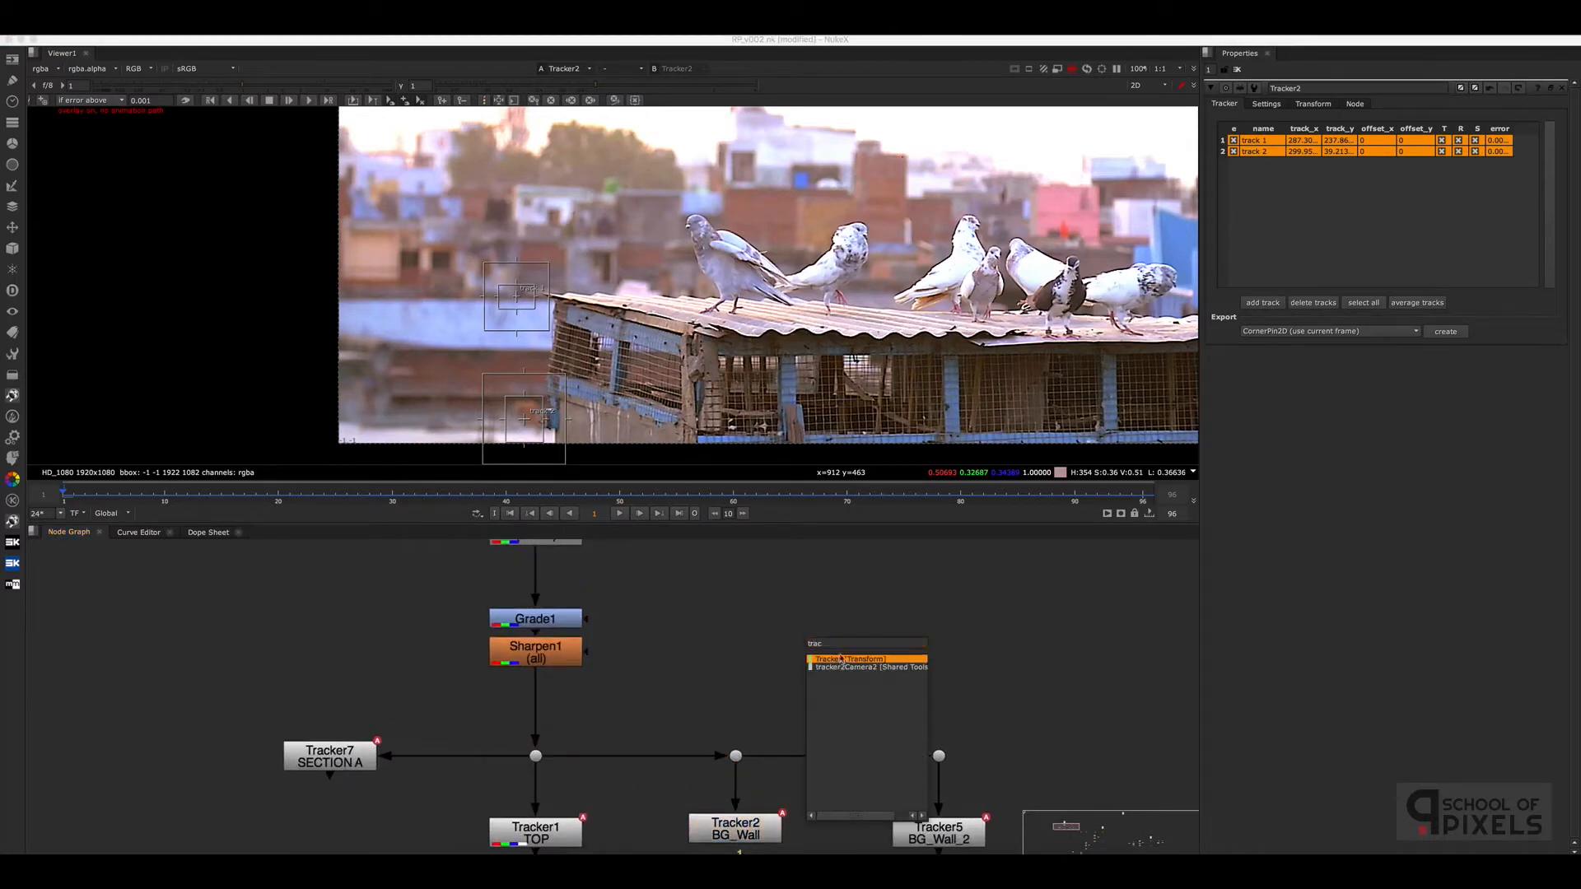
key(Return)
drag(811, 593, 537, 756)
drag(849, 632, 854, 624)
key(1)
click(850, 623)
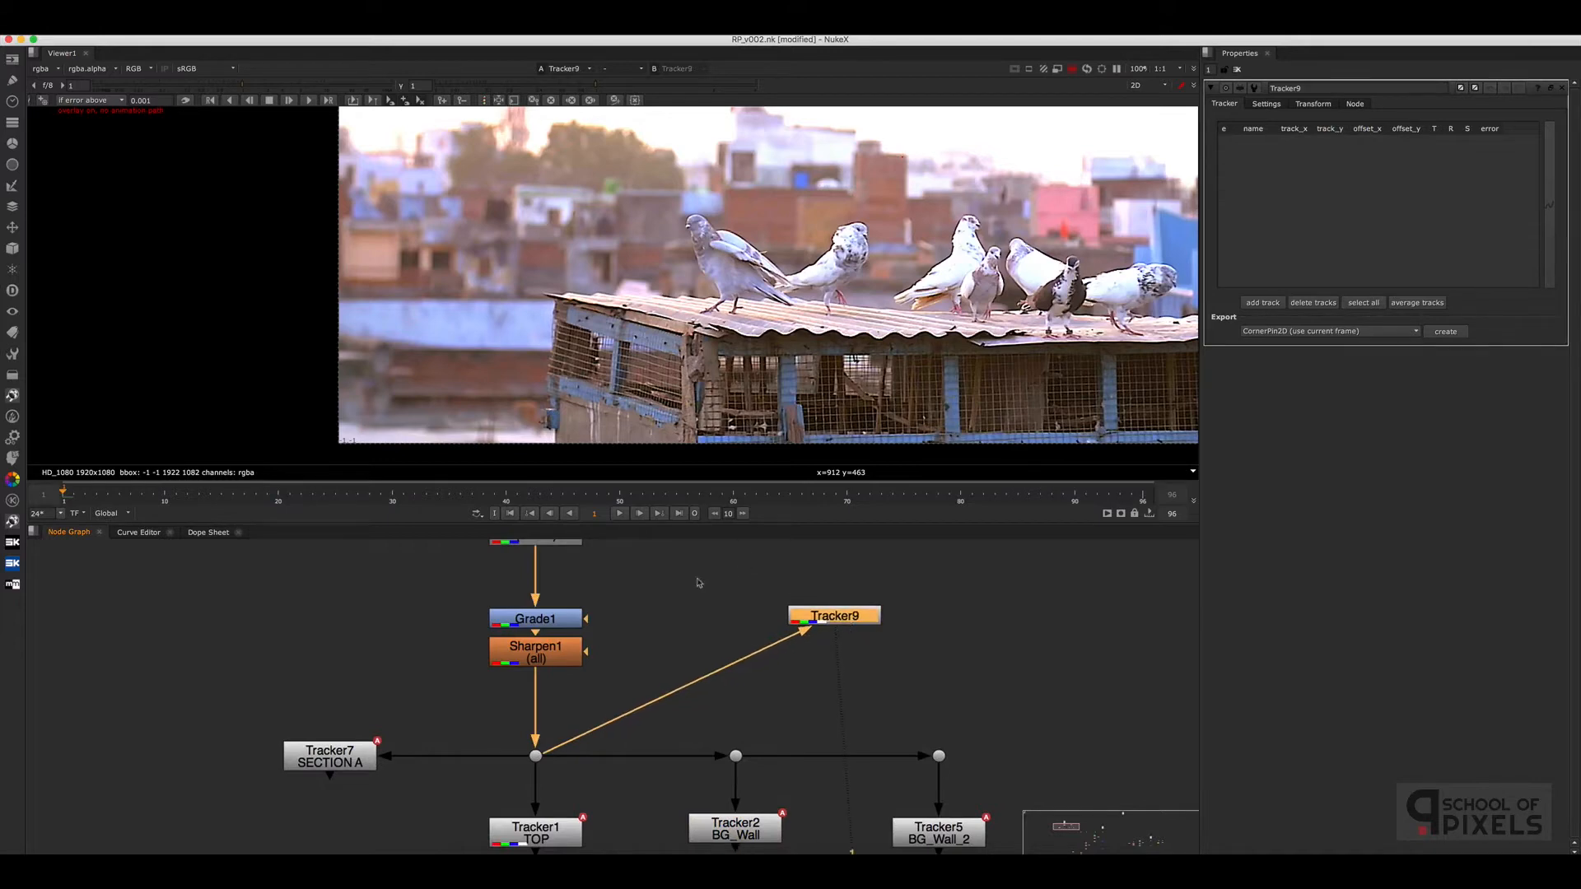
Add a track to the new tracker on the blue wall's upper edge beside the roof corner, about x 286, y 231, and enlarge its tracking area
click(756, 822)
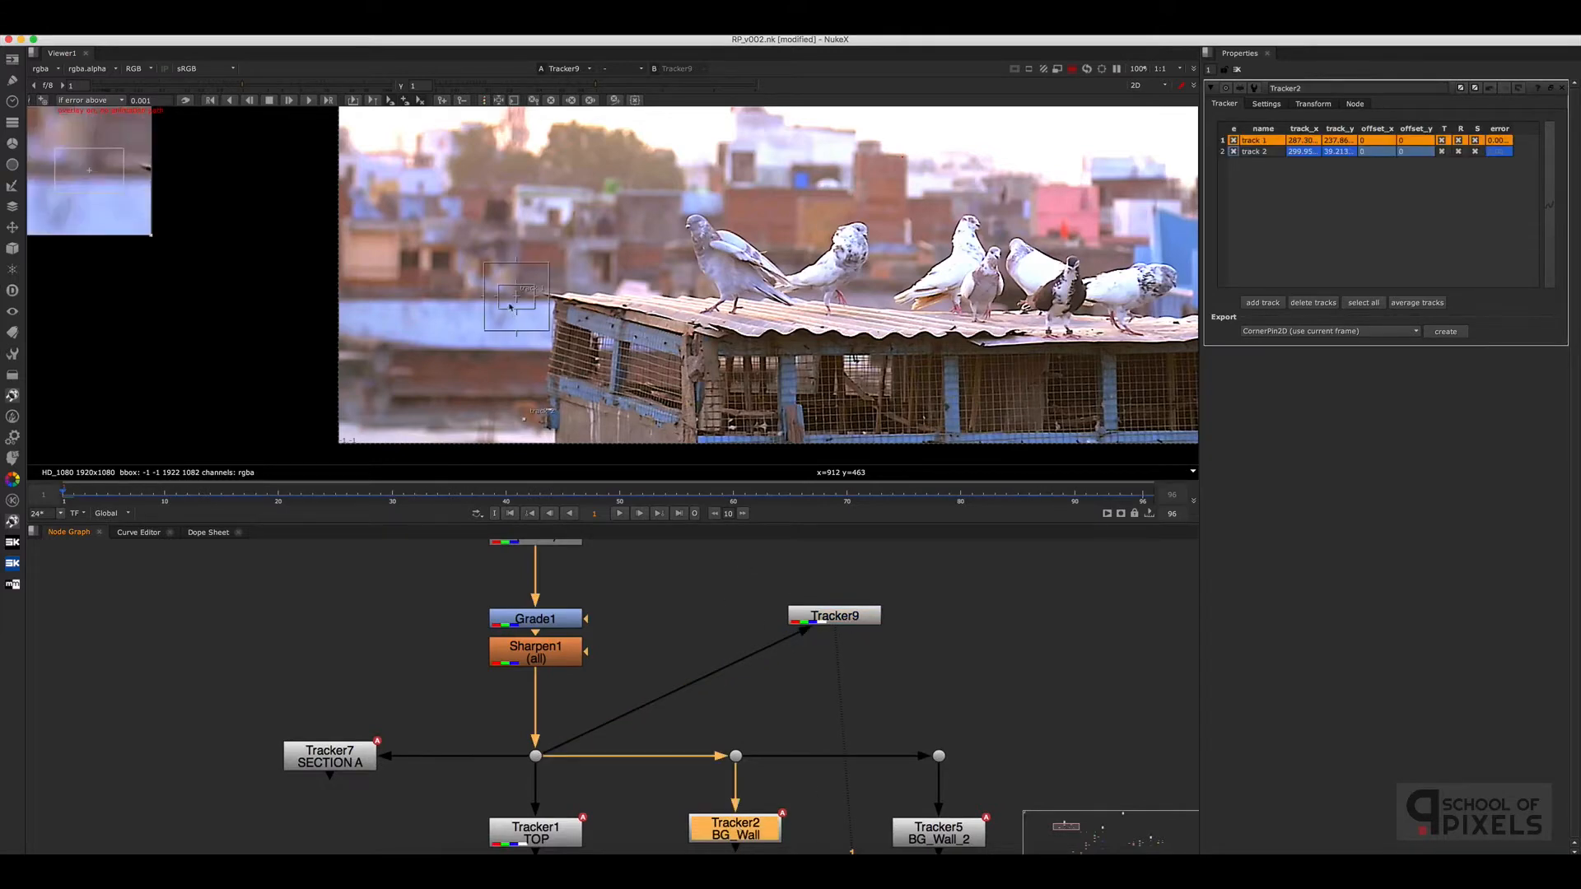
click(826, 619)
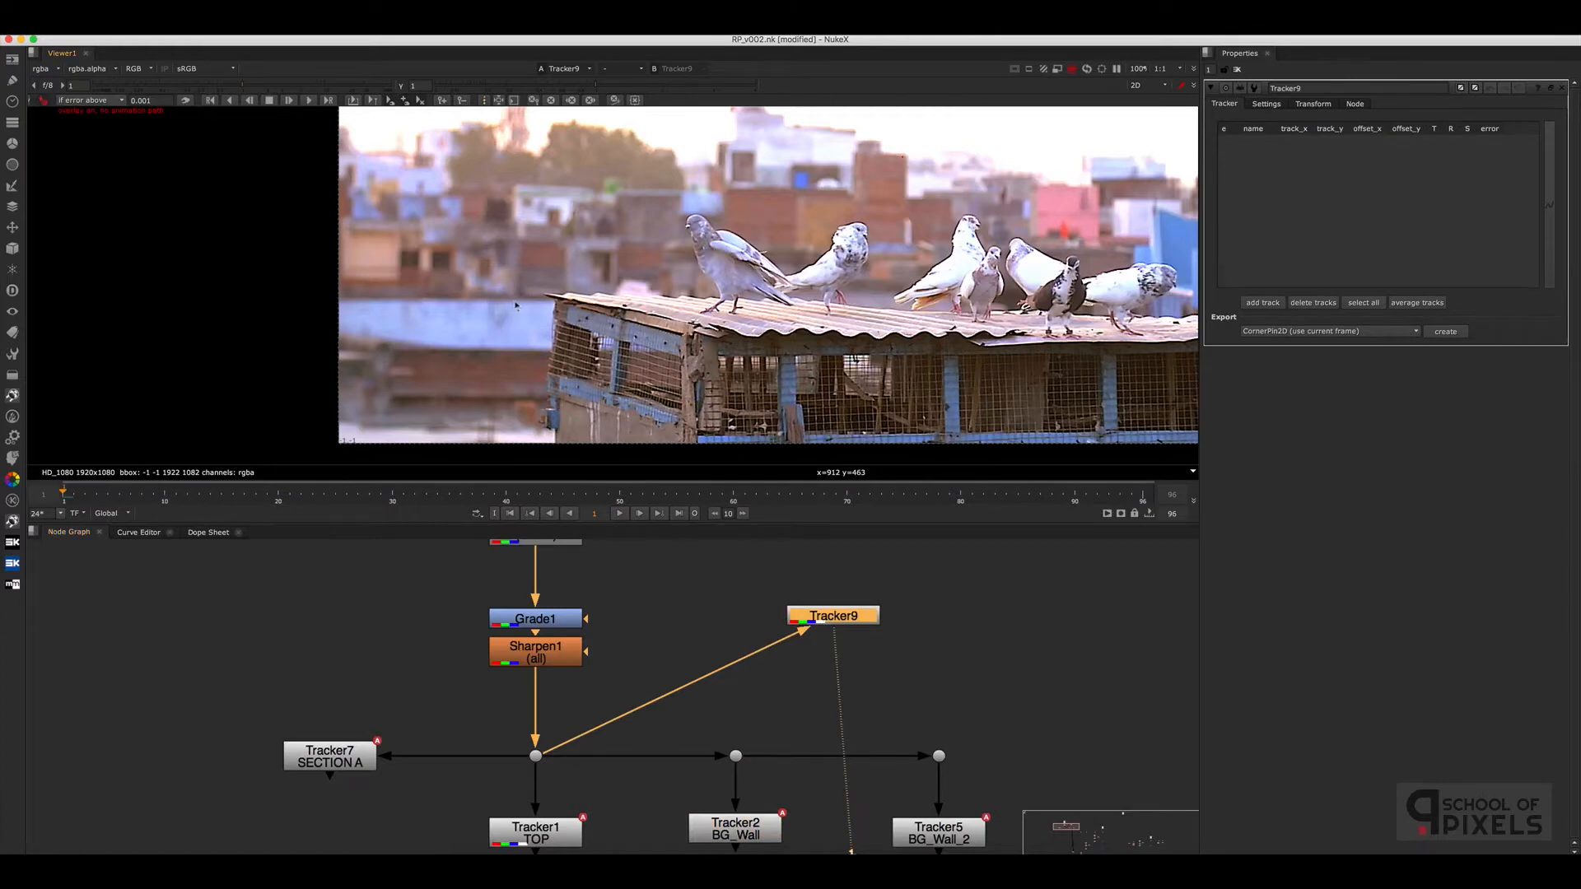
ctrl+alt+click(515, 303)
mouse_move(536, 283)
mouse_down()
mouse_move(522, 292)
mouse_move(560, 269)
mouse_up()
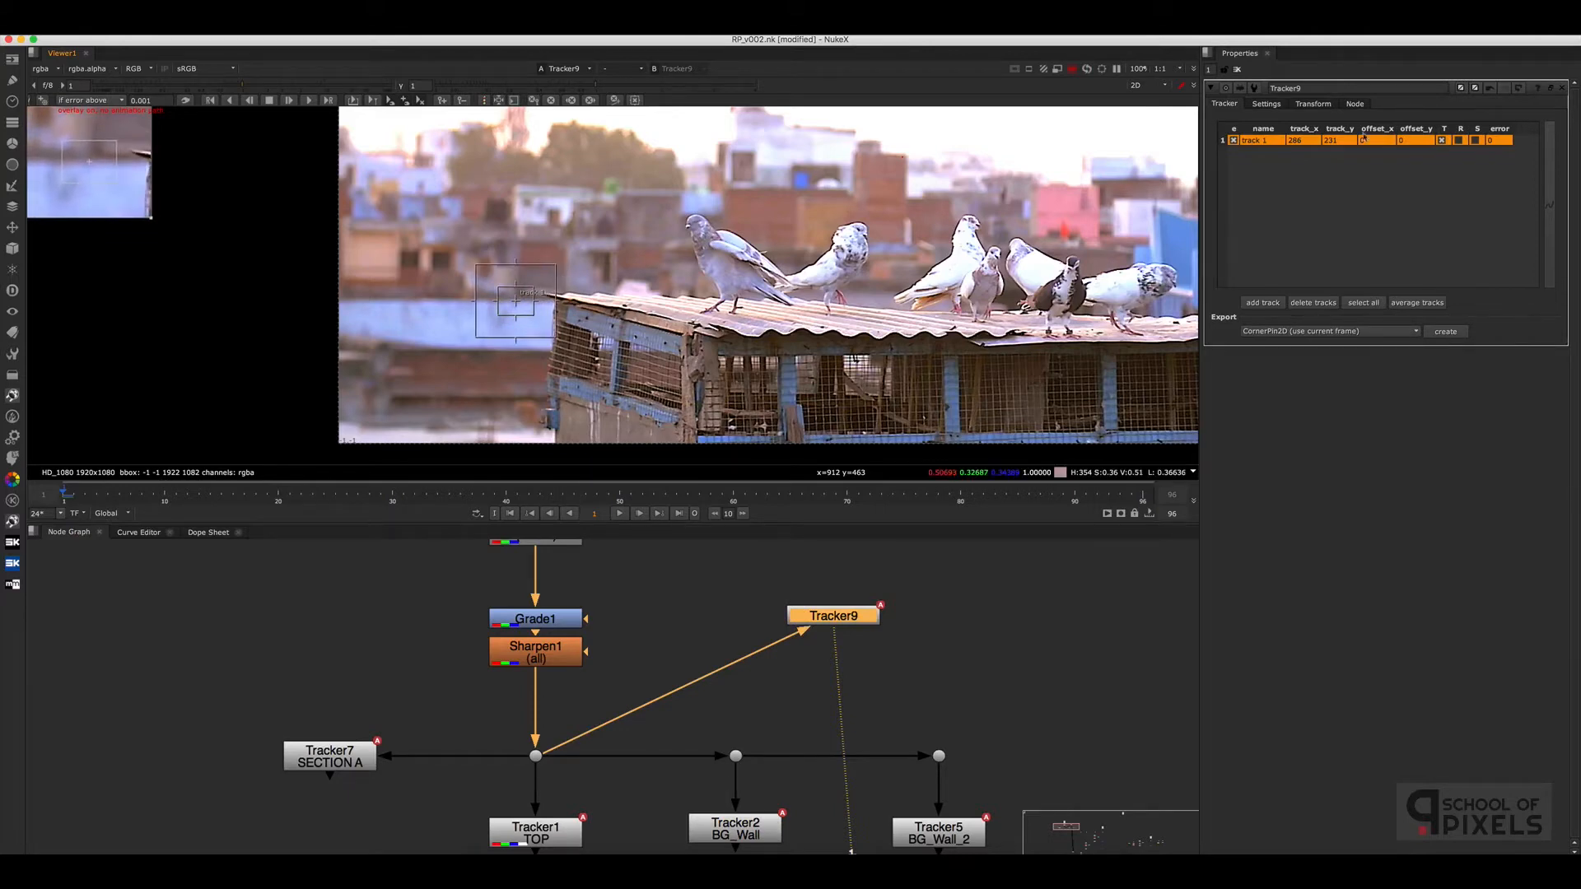
Review the new tracker's transform and general tracking settings, and return to its list of tracks
click(1313, 104)
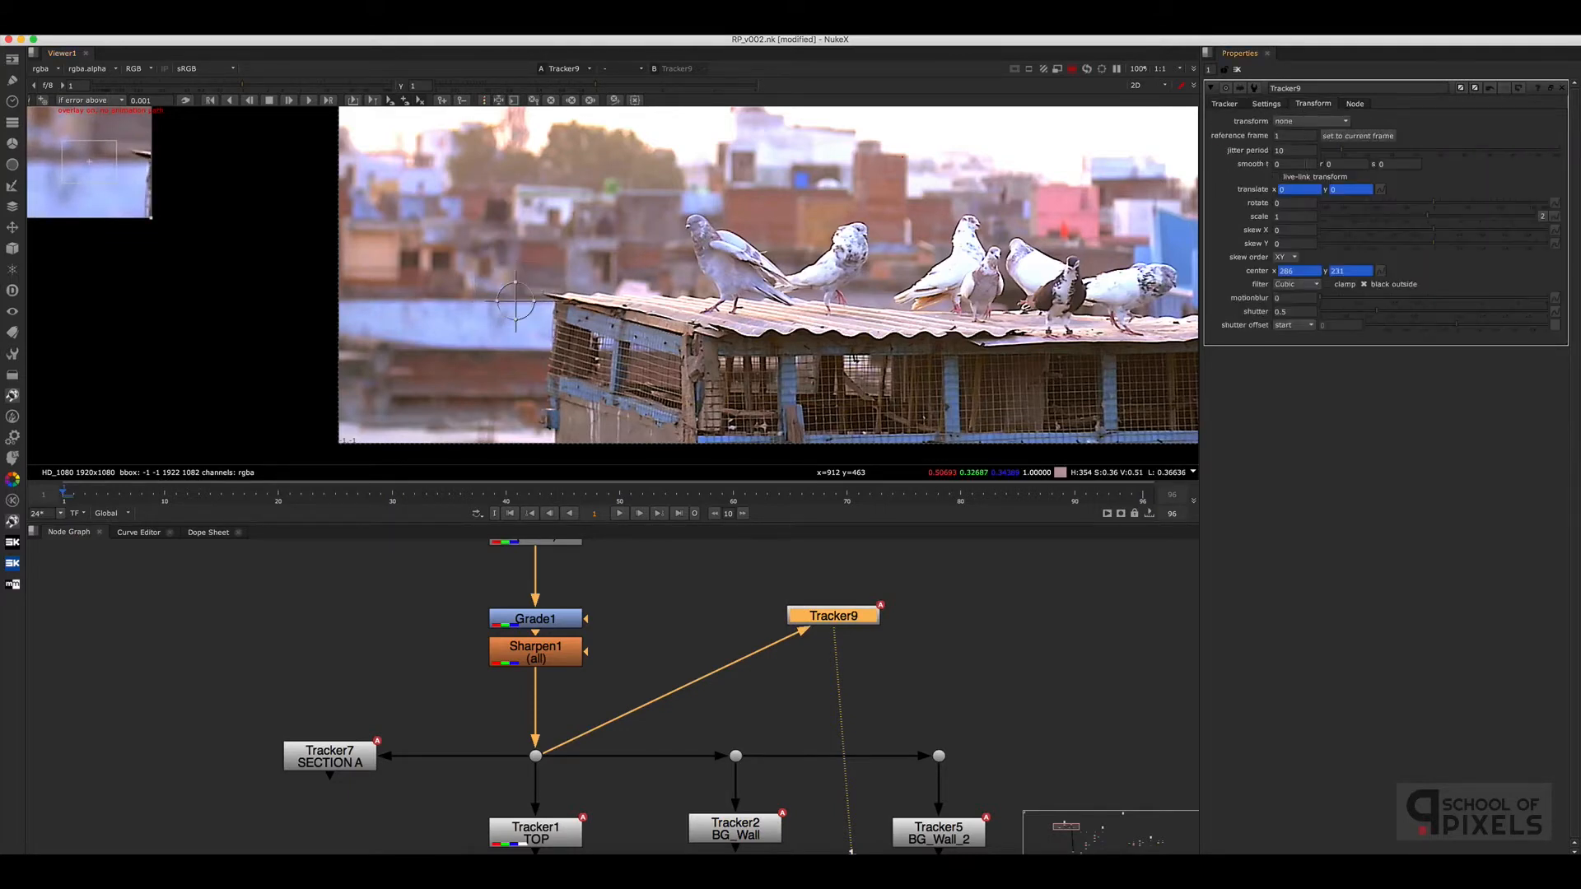
click(1267, 104)
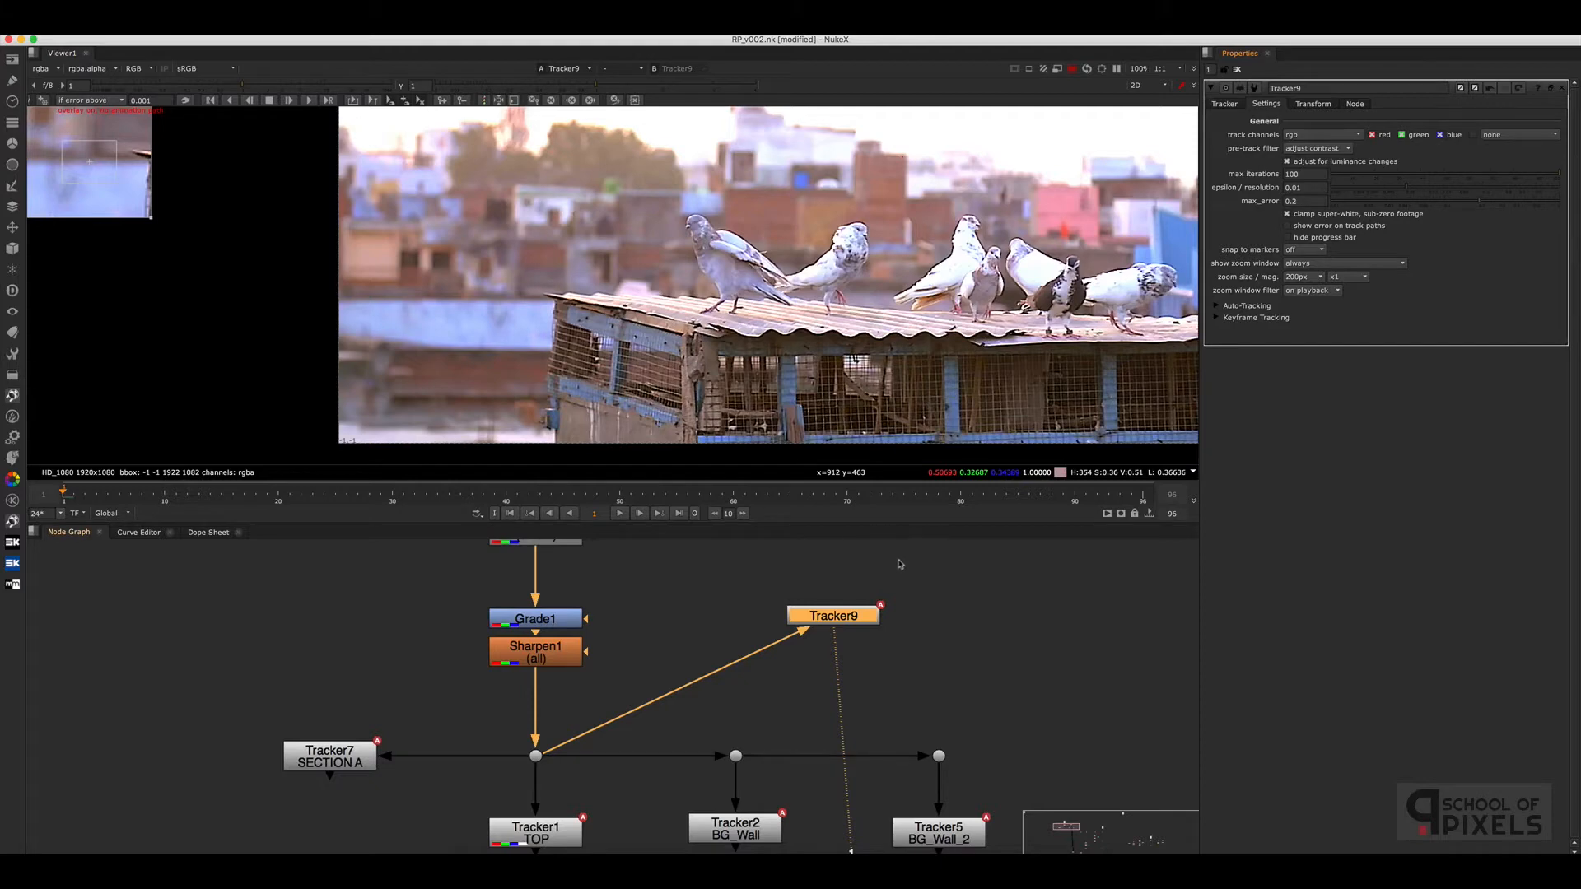
click(871, 647)
drag(842, 618, 839, 619)
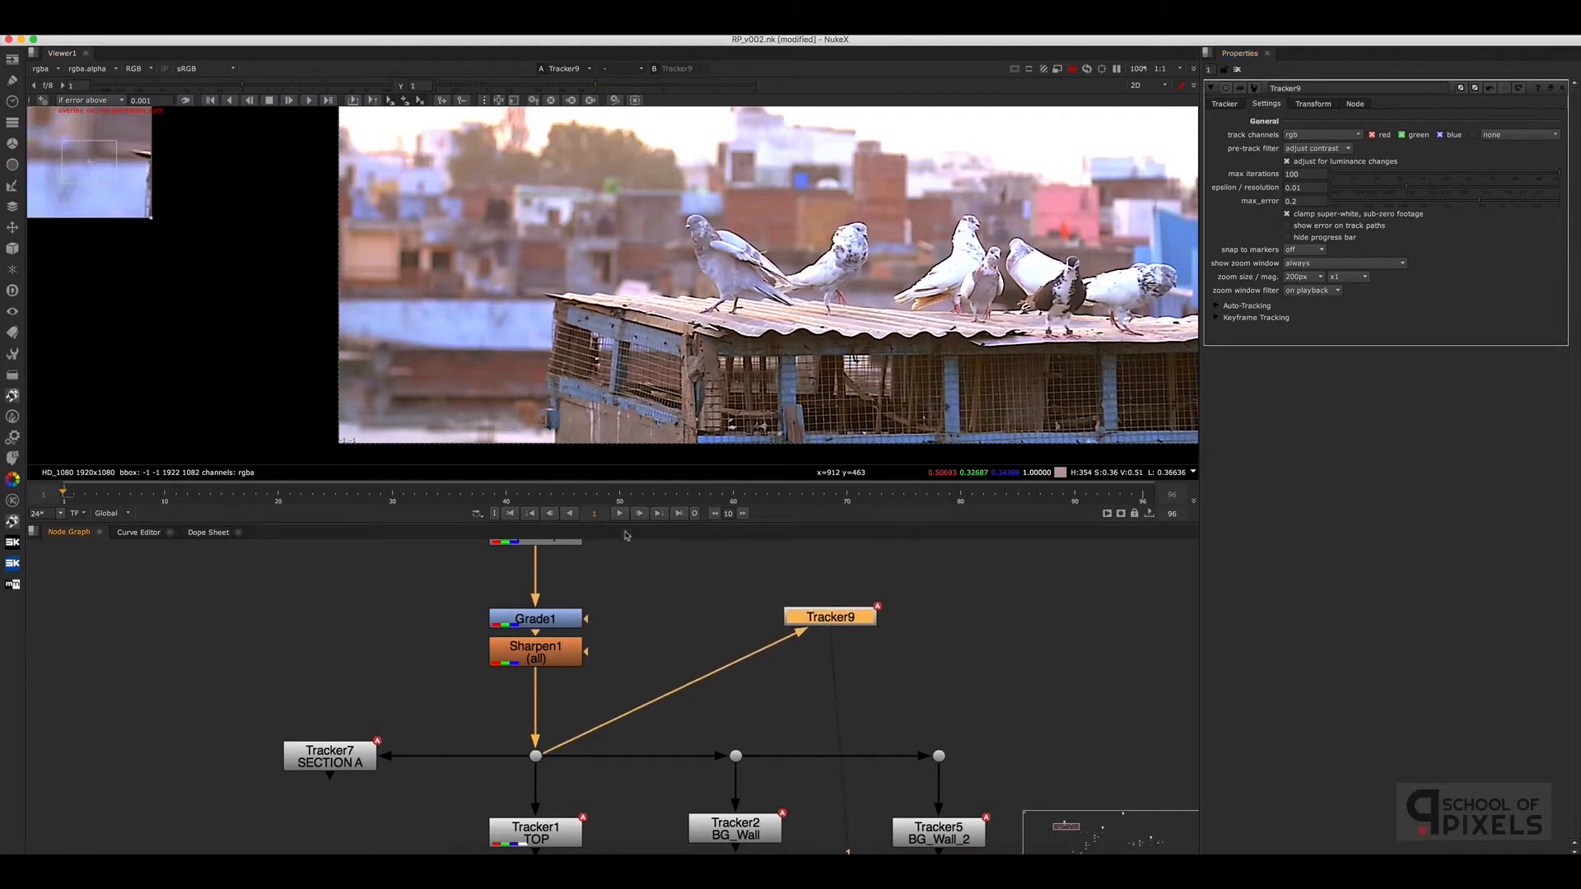
click(831, 586)
drag(957, 568, 824, 616)
click(1226, 105)
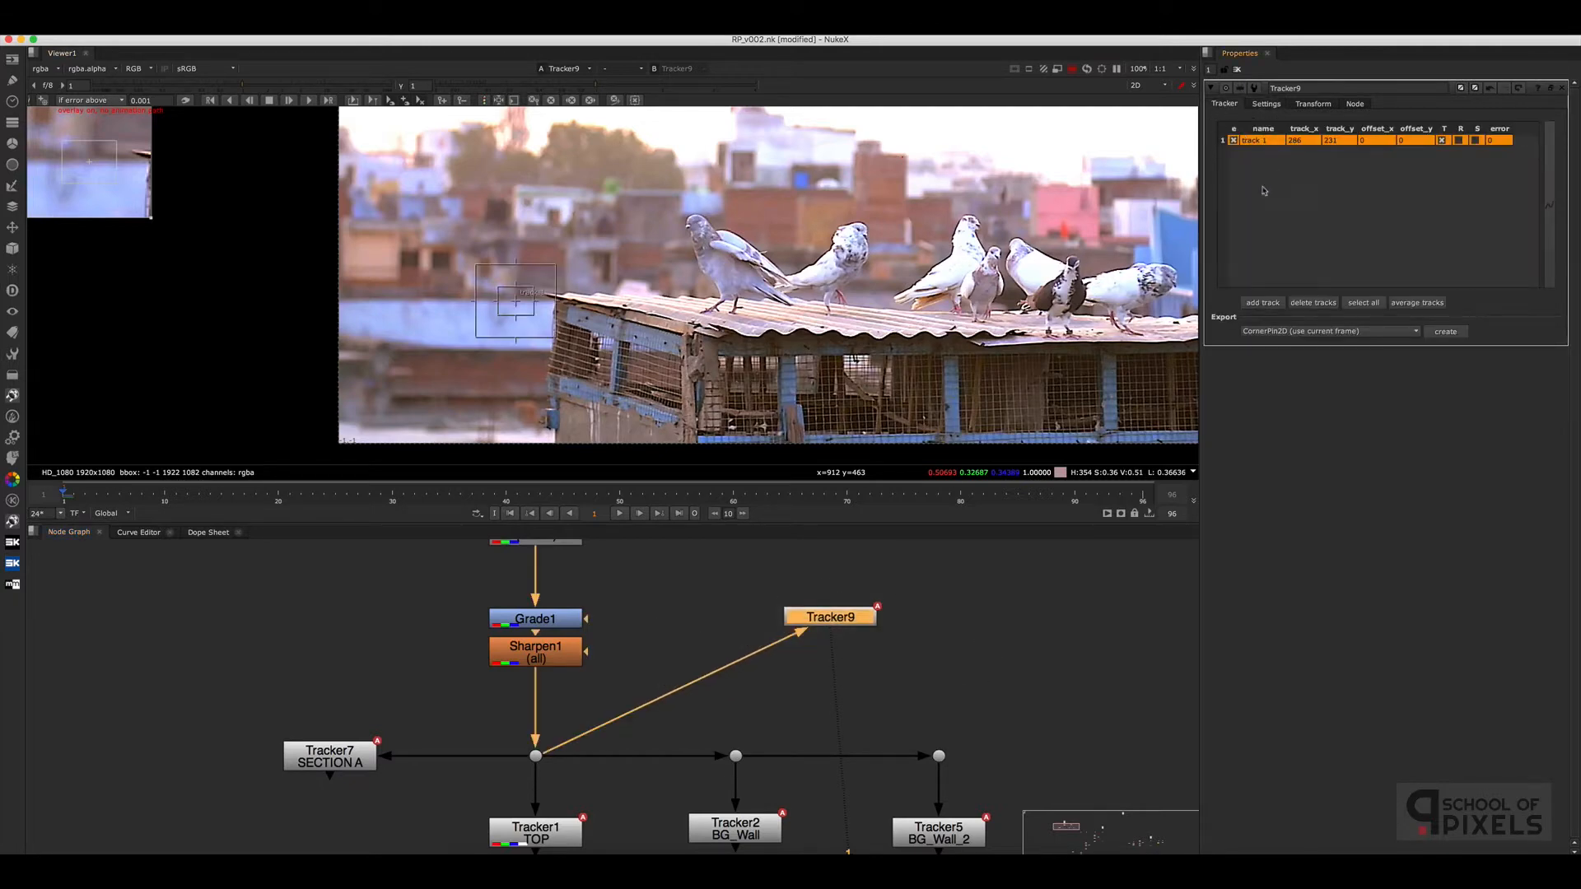
Track the wall point forward from frame 1 to frame 96 and scrub back to frame 1 to check it
click(308, 101)
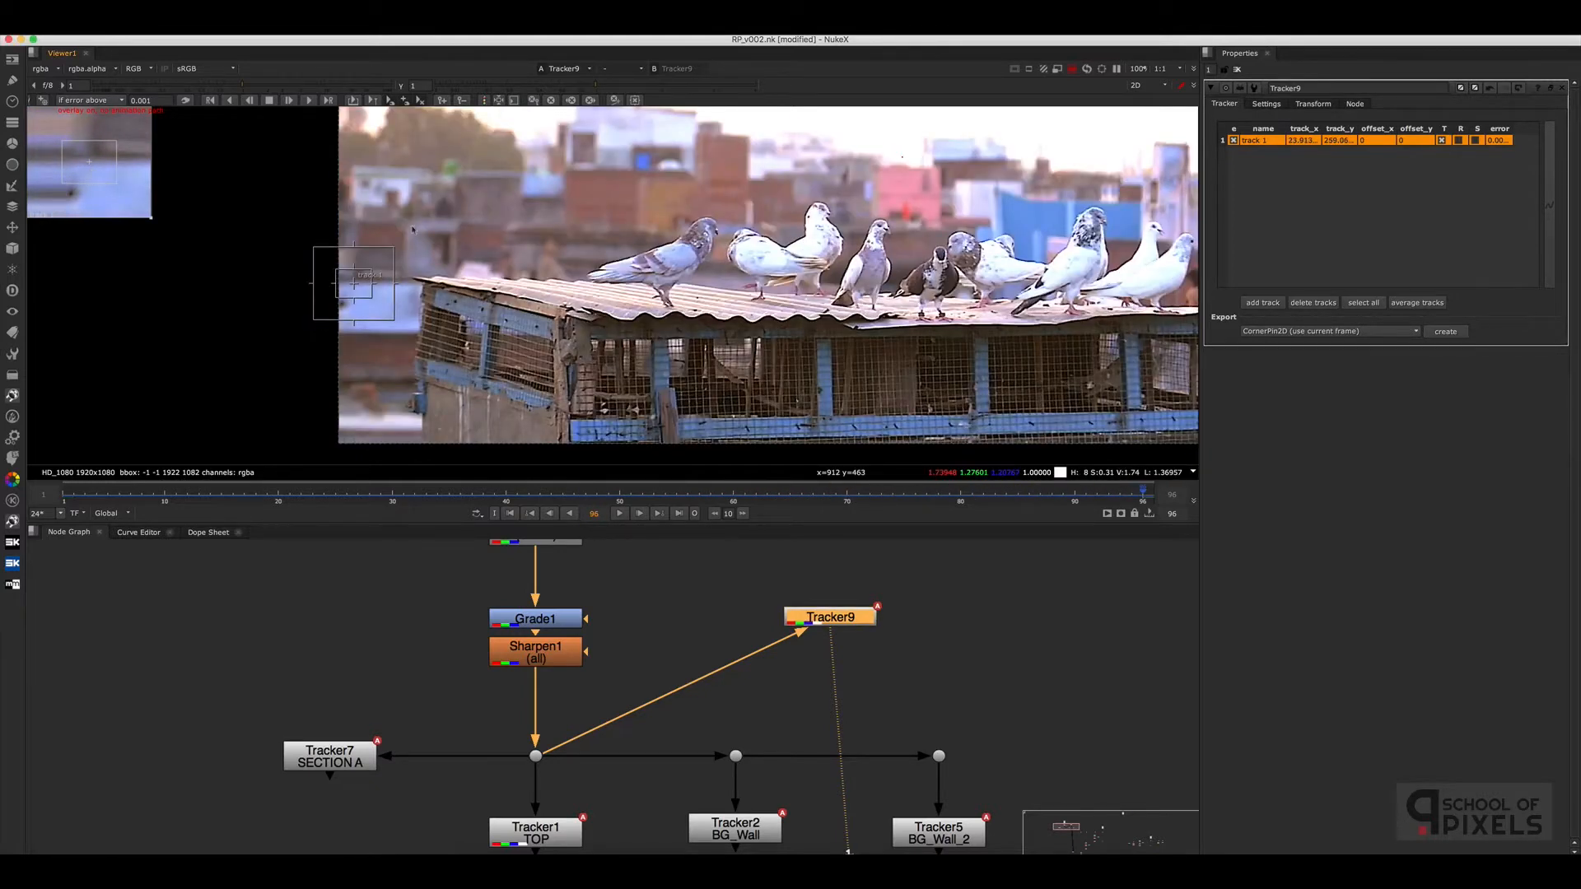
drag(1137, 494, 301, 495)
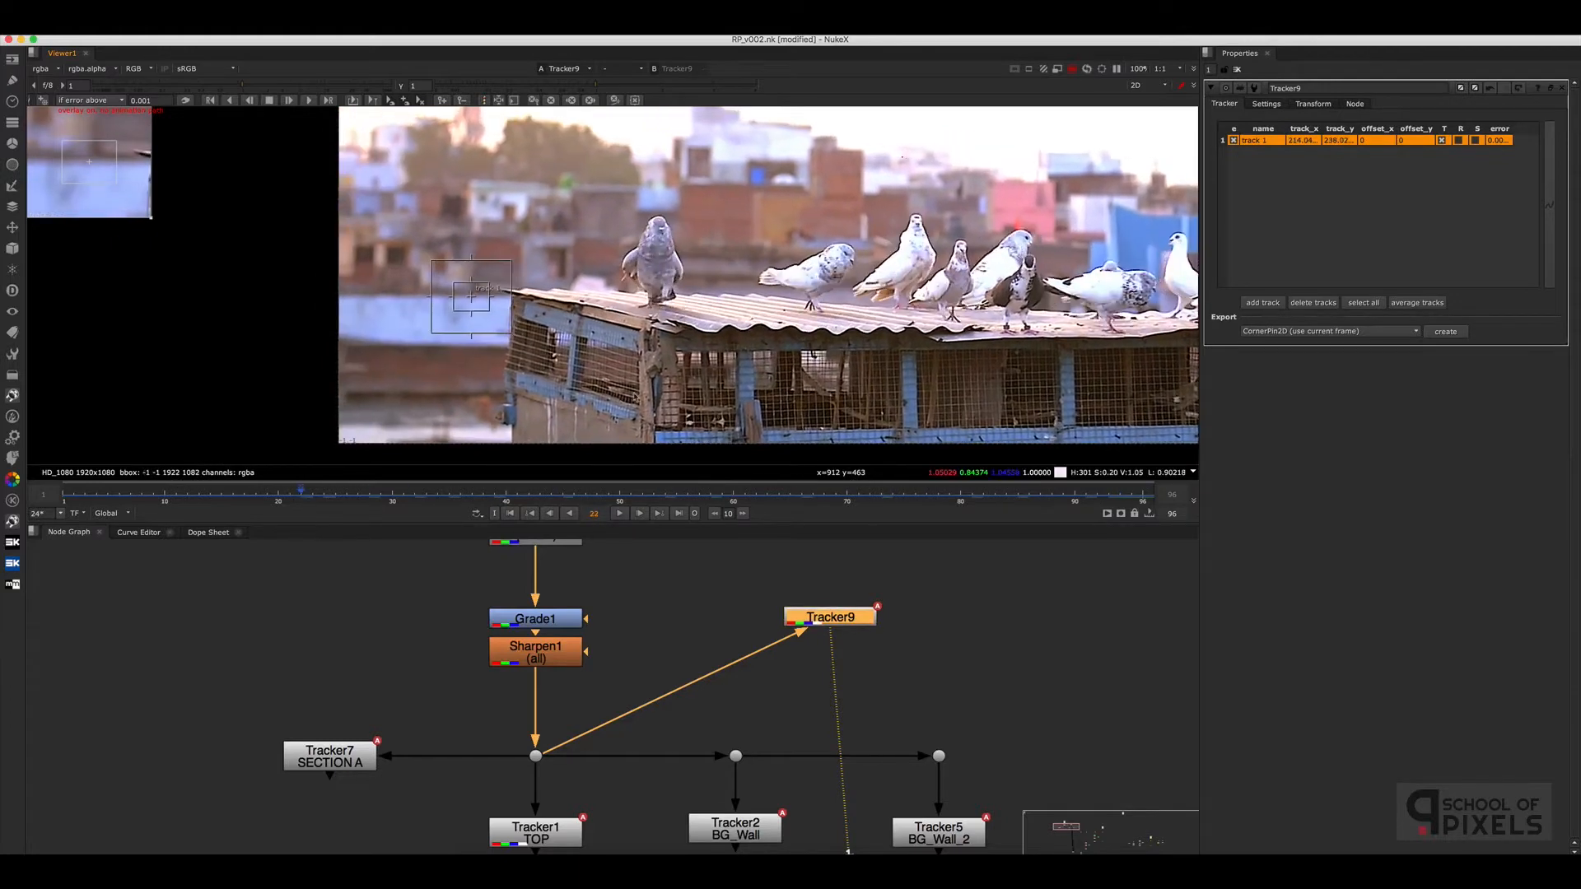
click(482, 297)
drag(660, 494, 63, 495)
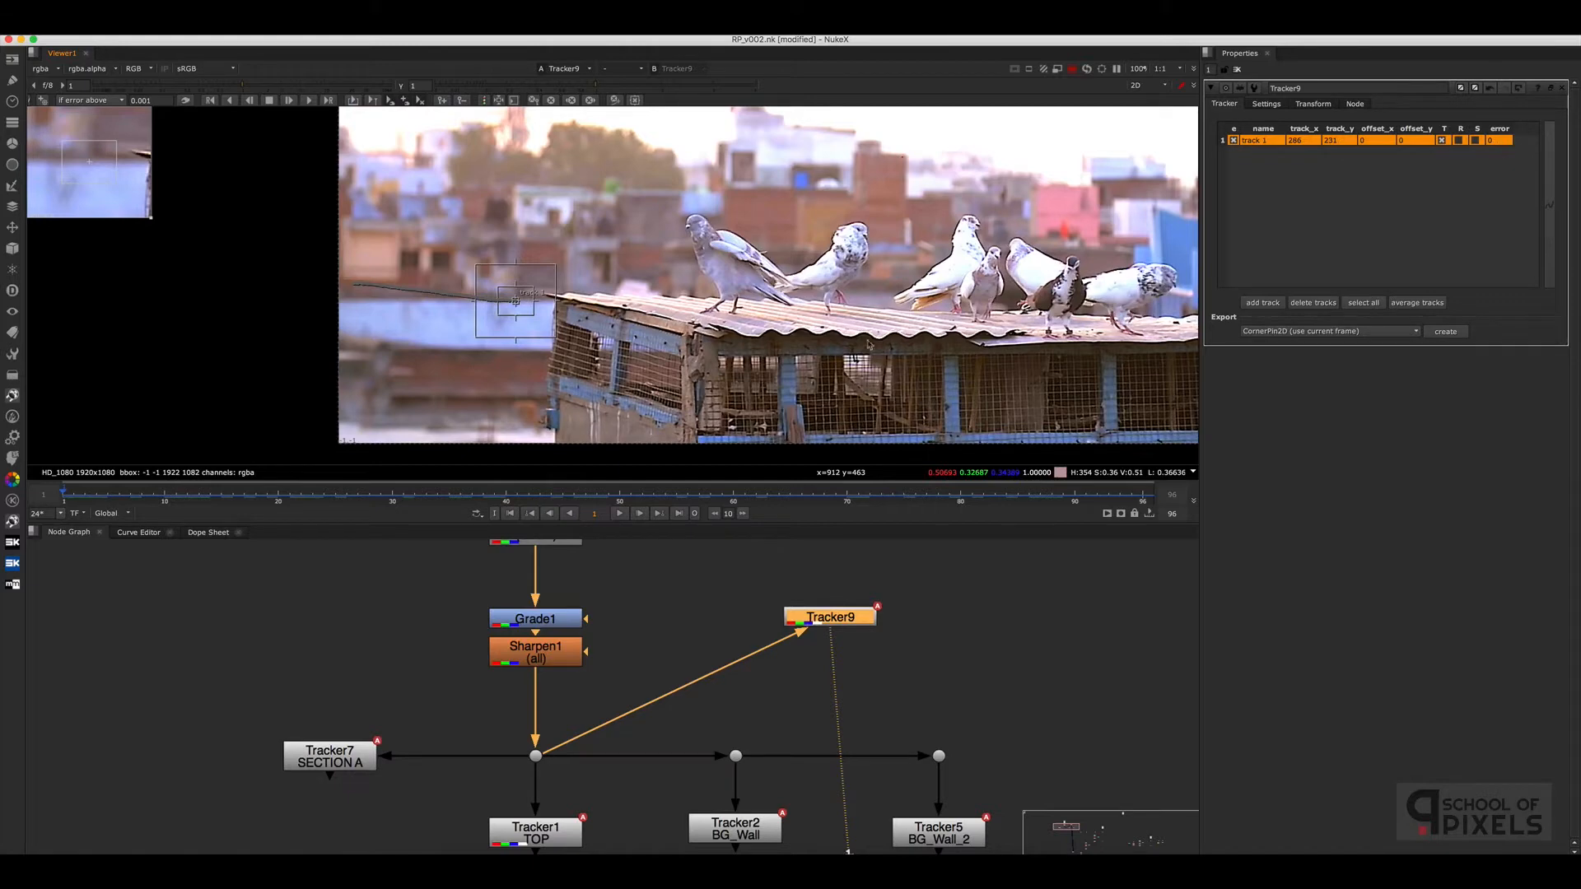
Fit the full frame in the viewer and show the ungraded footage from the dot feeding the RotoPaint branch
click(959, 618)
key(f)
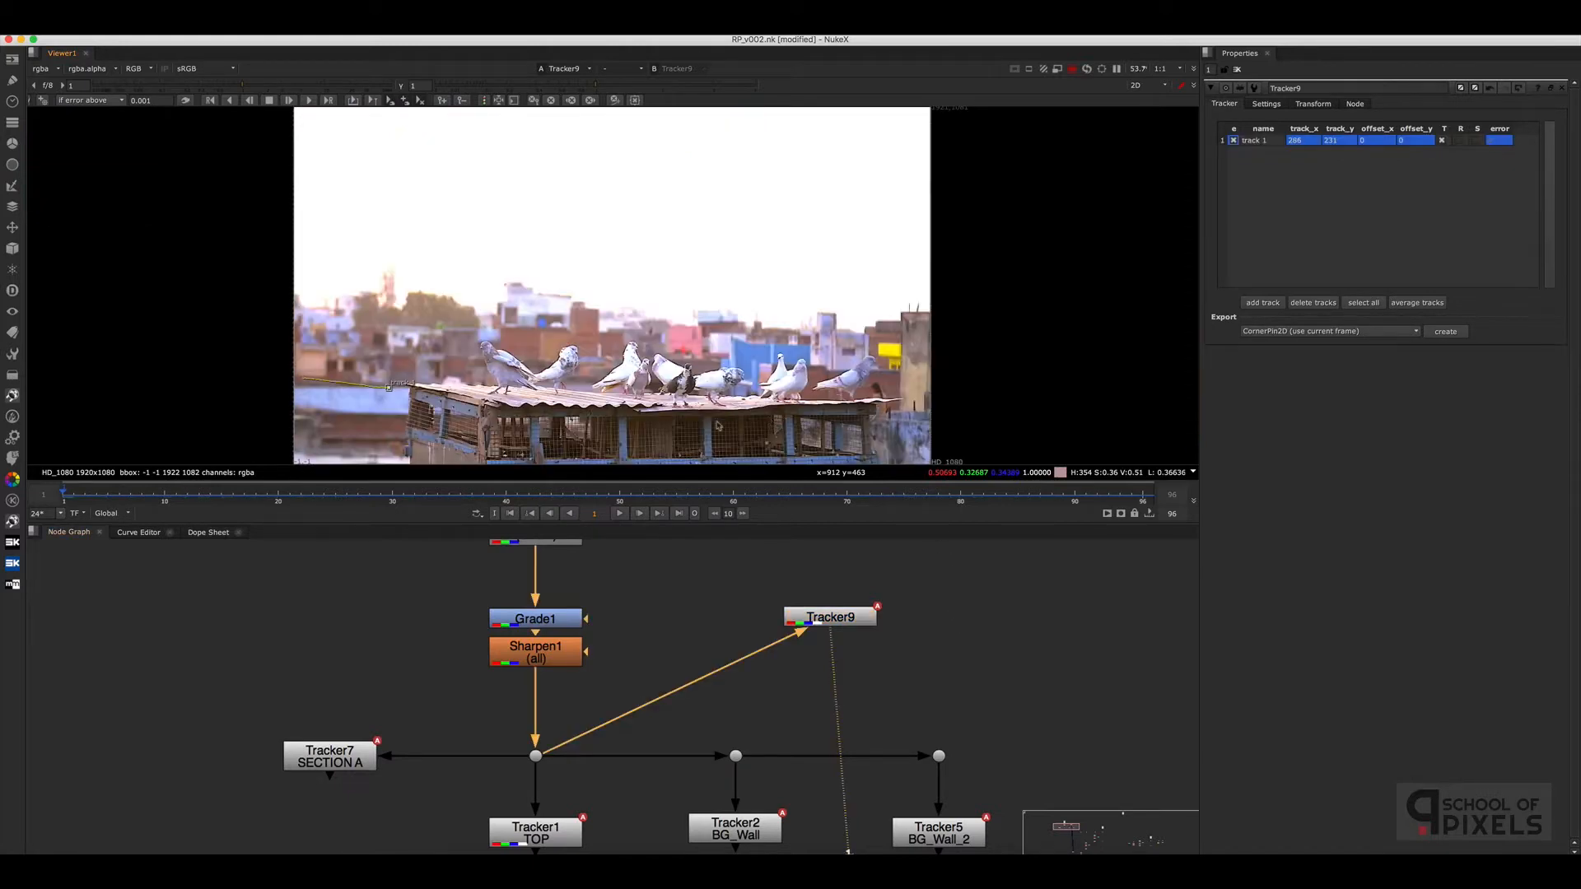
scroll(910, 645, down, 3)
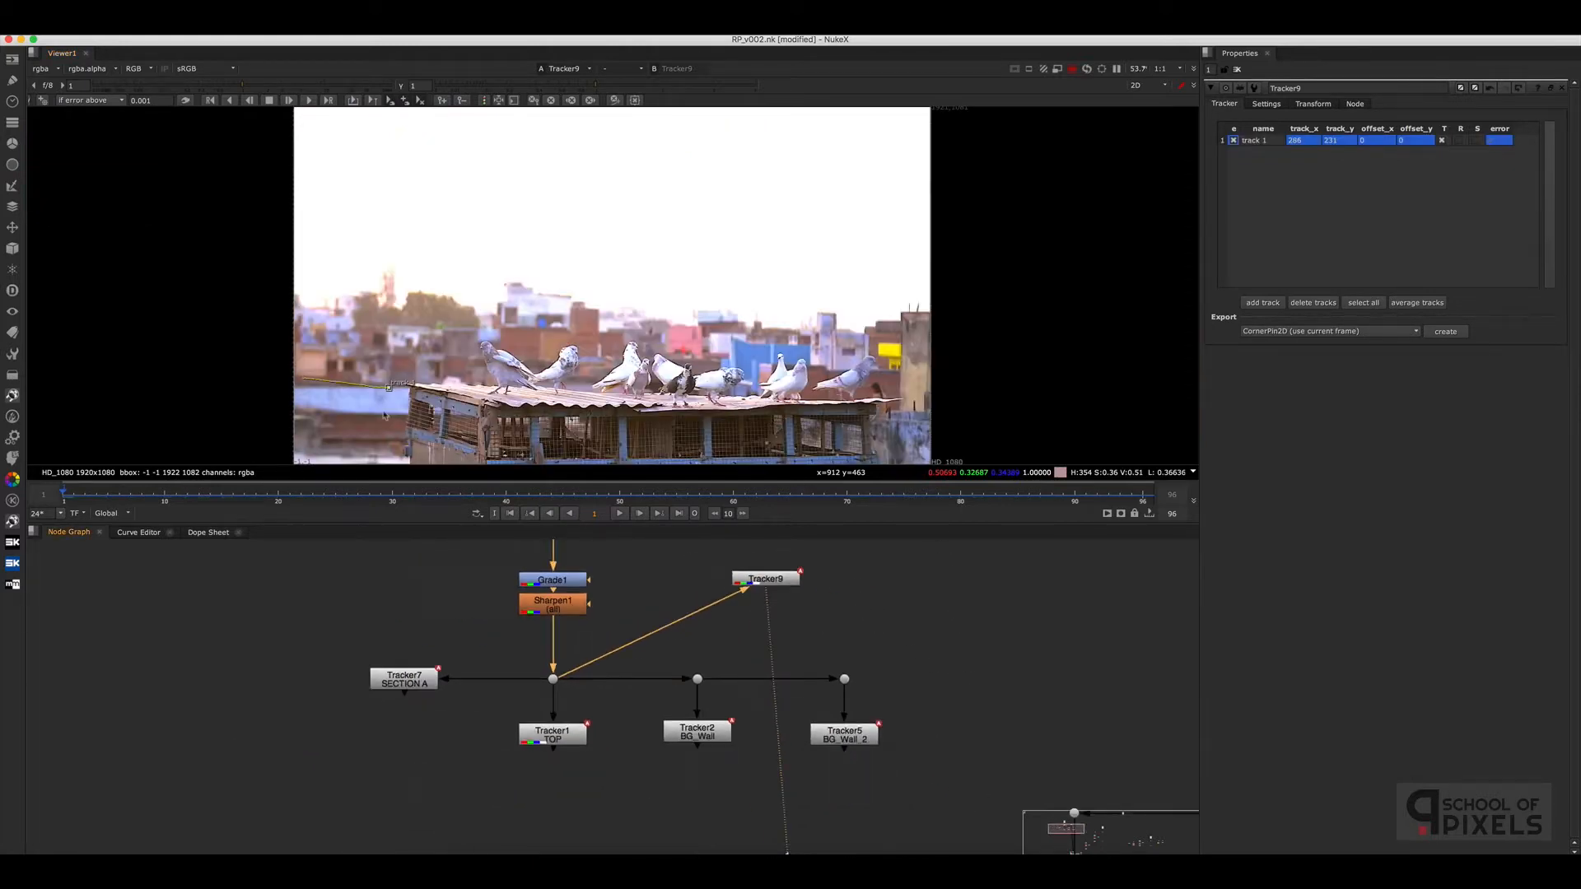
middle_drag(918, 671, 754, 658)
scroll(930, 662, down, 3)
mouse_move(975, 662)
middle_down()
mouse_move(721, 618)
mouse_move(706, 569)
mouse_move(695, 593)
middle_up()
scroll(722, 621, down, 5)
scroll(706, 578, up, 5)
click(656, 574)
key(1)
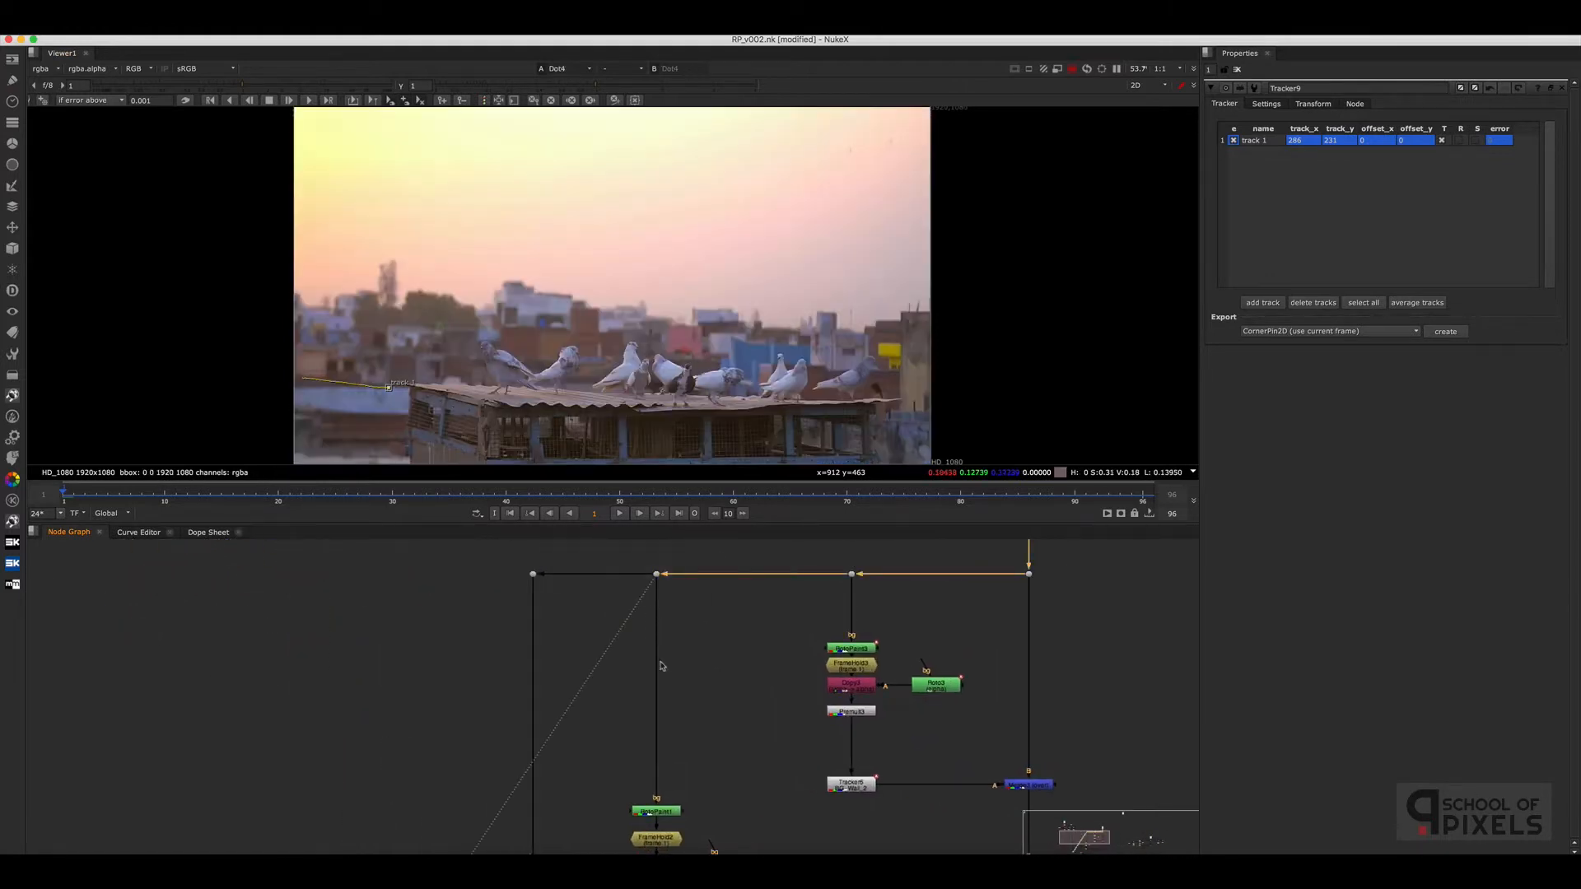
Show the premultiplied roof patch from Premult1 in the viewer
click(745, 764)
scroll(708, 688, down, 5)
middle_drag(772, 782, 787, 622)
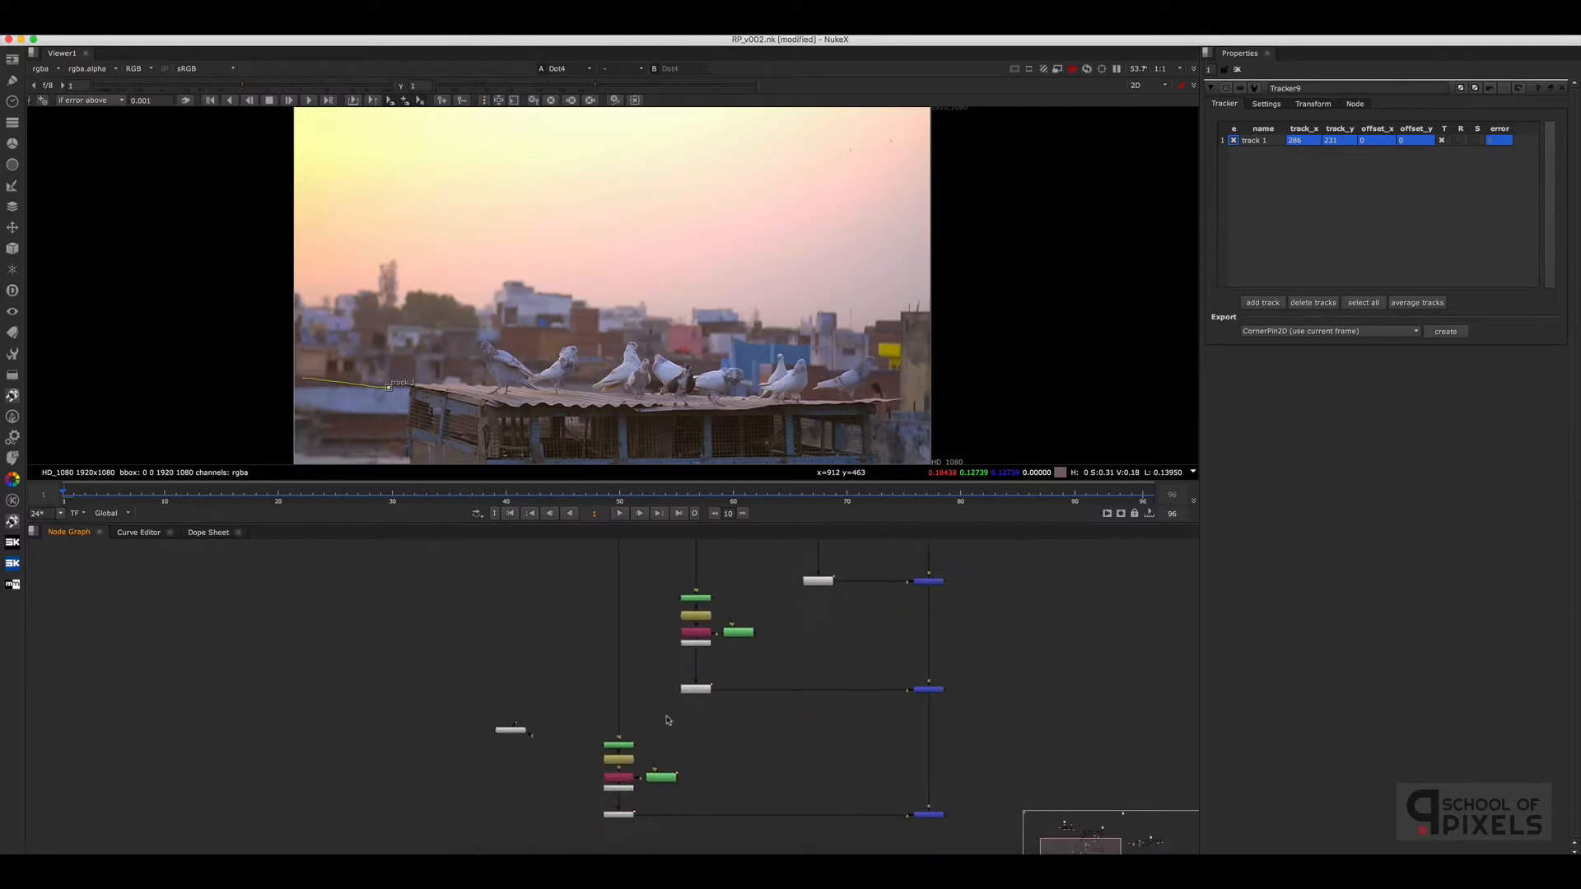
scroll(667, 720, up, 3)
scroll(650, 741, up, 2)
click(602, 784)
key(1)
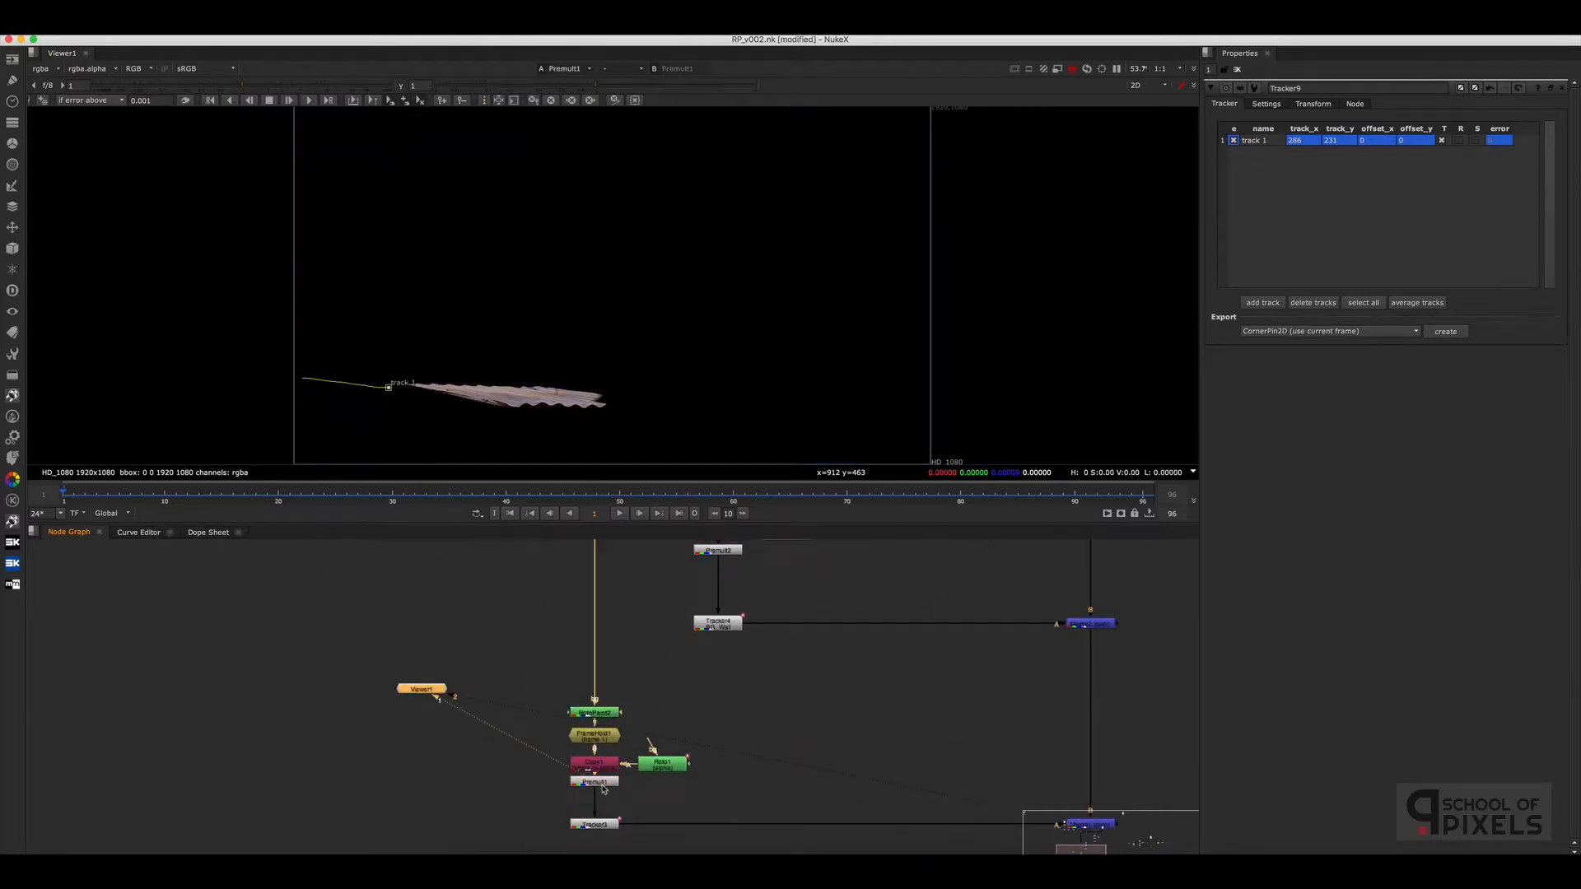
Show the premultiplied blue wall patch from Premult2 in the viewer
click(709, 749)
scroll(863, 725, down, 2)
middle_drag(864, 726, 812, 781)
click(706, 655)
key(1)
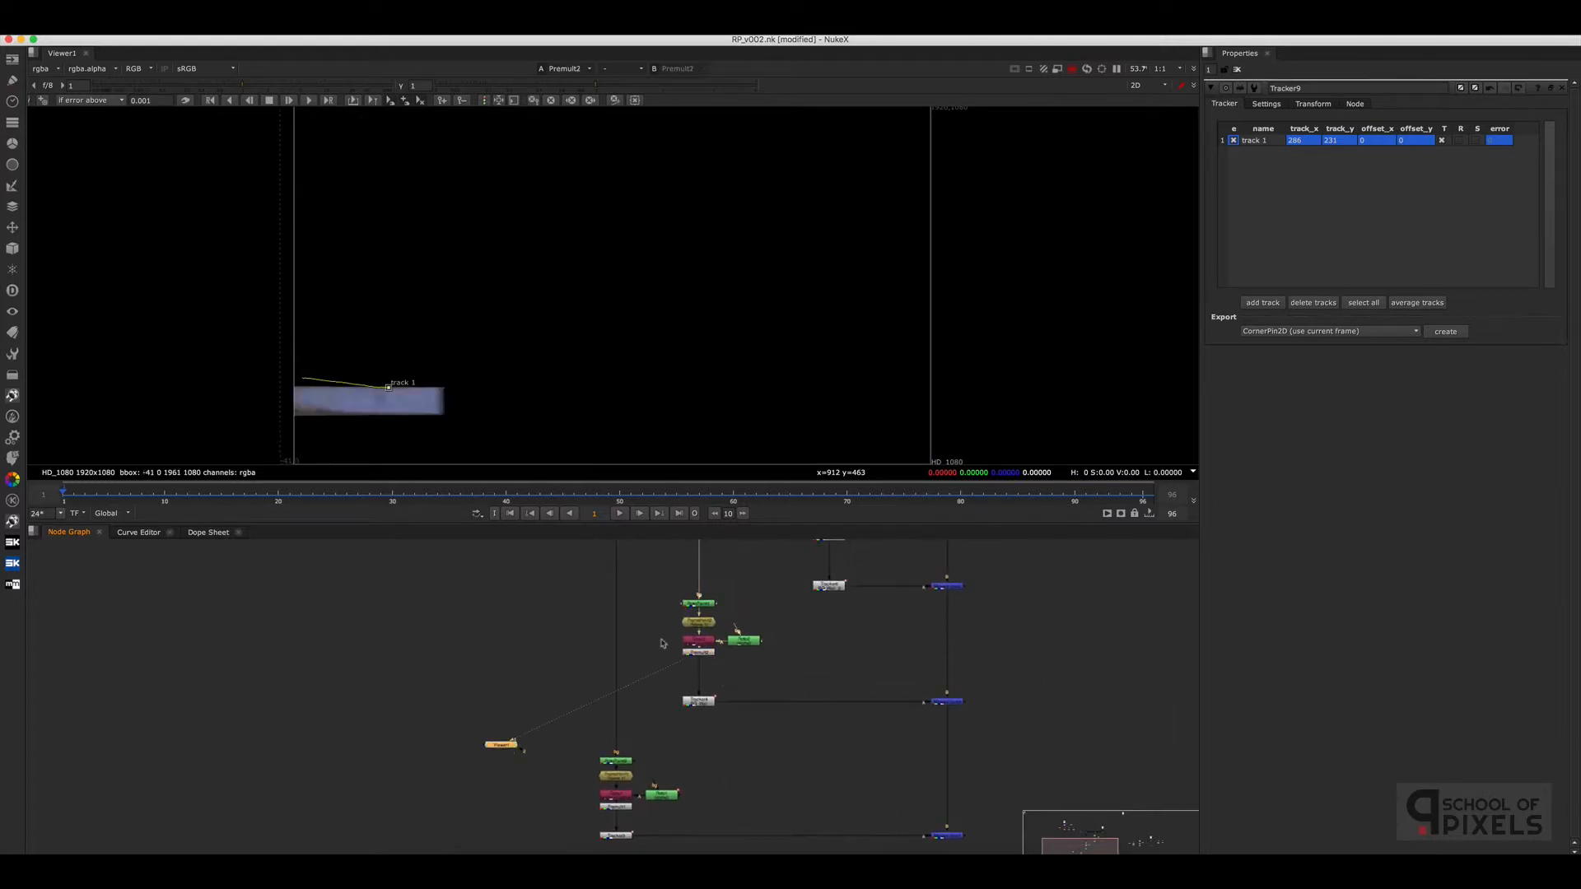
Compare the footage at the dot above RotoPaint1 with RotoPaint1's painted result in the viewer
scroll(765, 647, down, 2)
middle_drag(758, 593, 779, 624)
scroll(766, 630, up, 5)
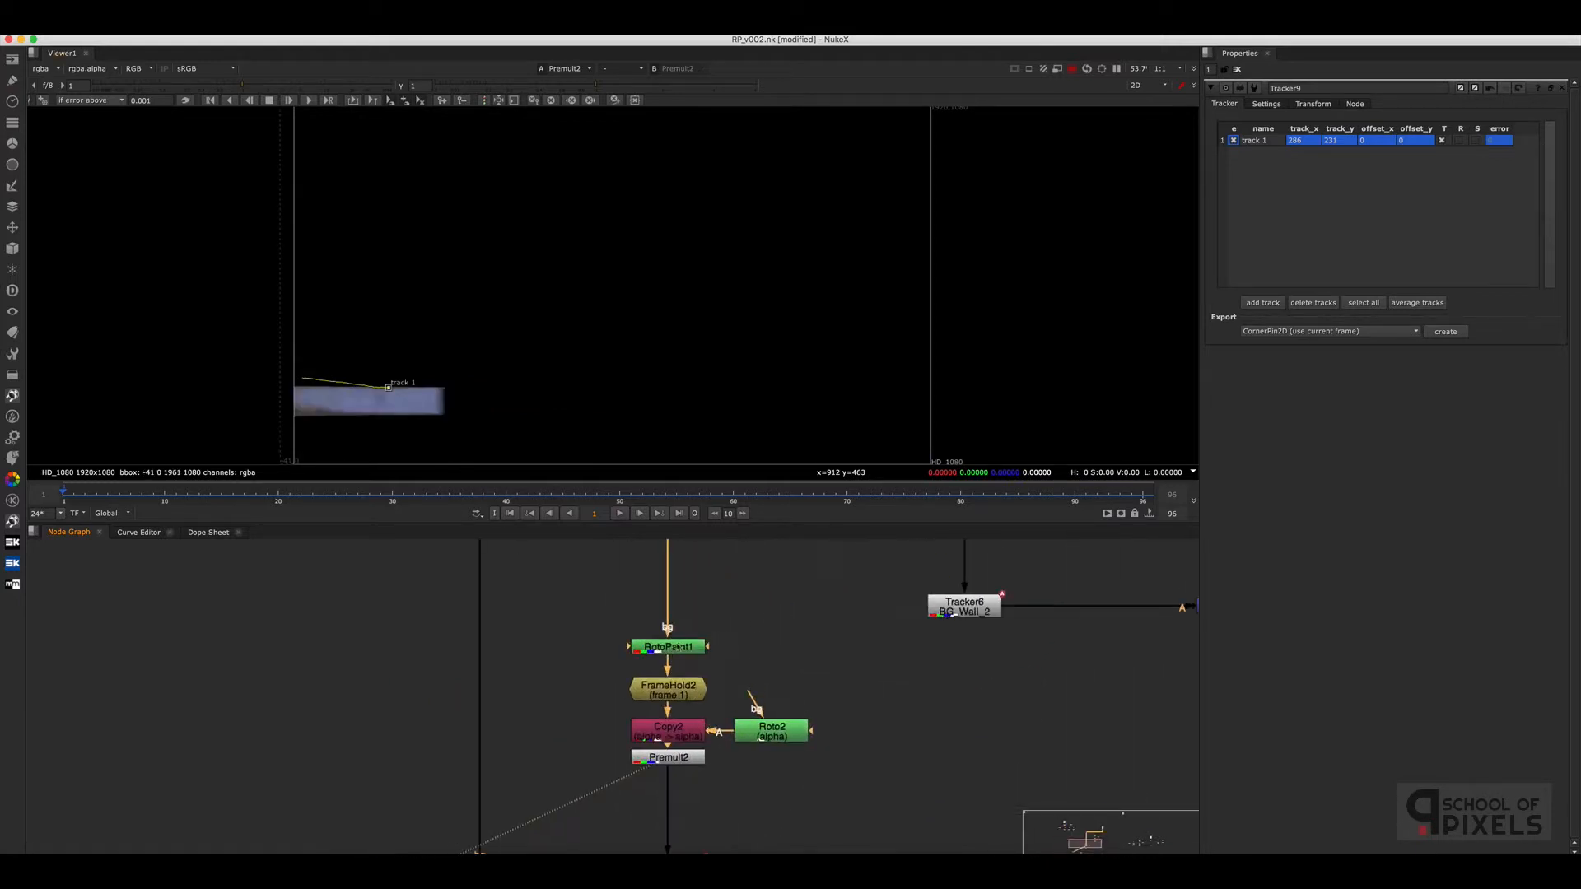
click(668, 585)
drag(670, 588, 674, 587)
key(1)
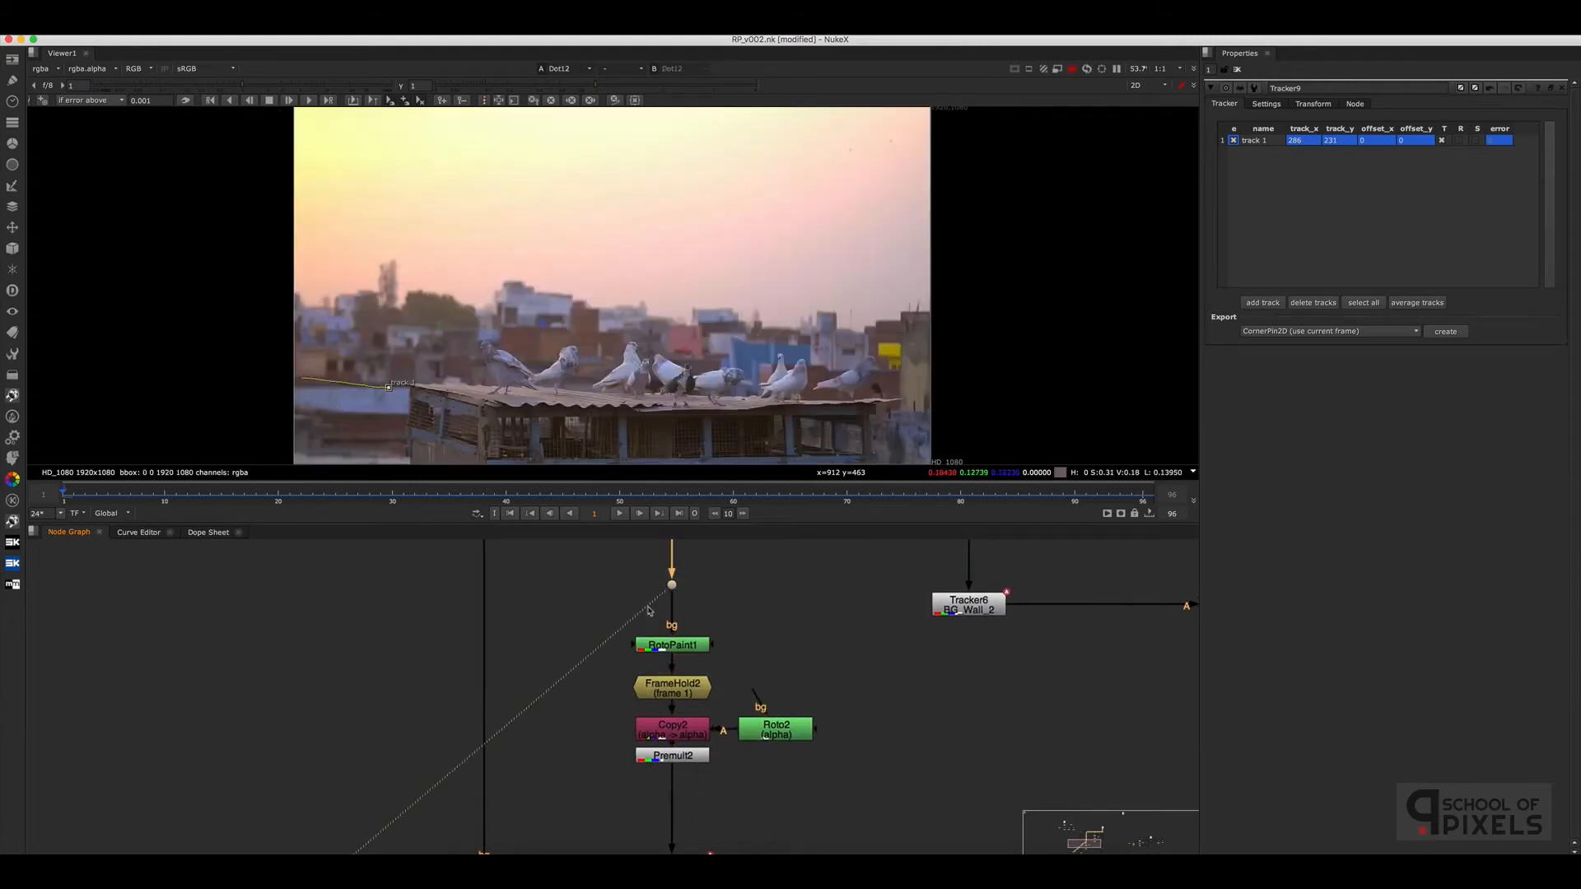
click(672, 647)
key(1)
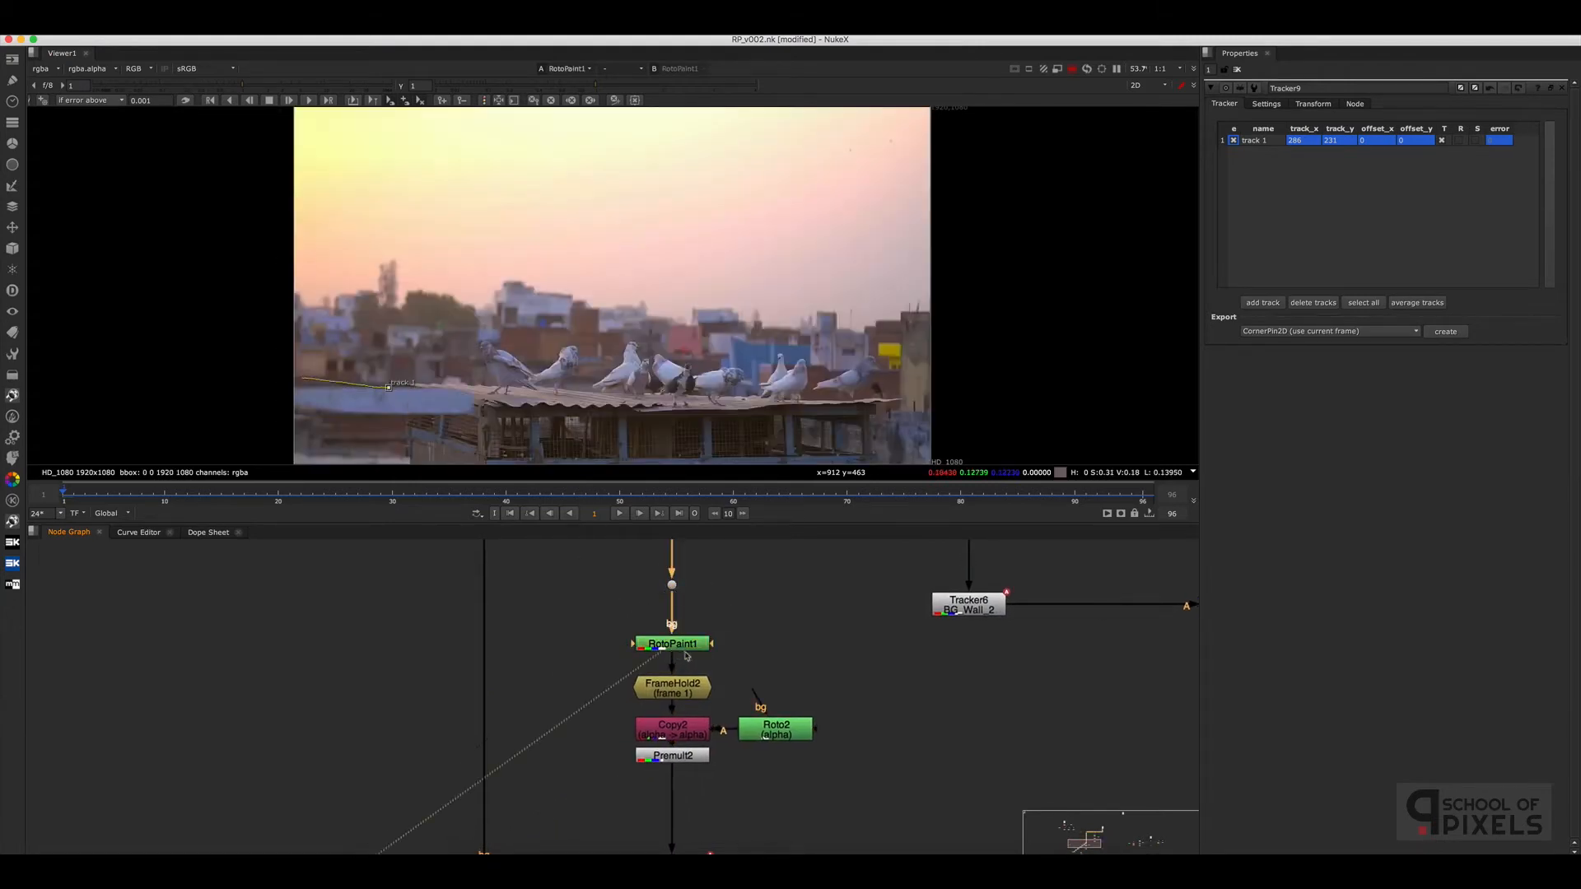
Add a RotoPaint node beside RotoPaint1, connect its bg input to the dot above, and view it
click(781, 595)
key(p)
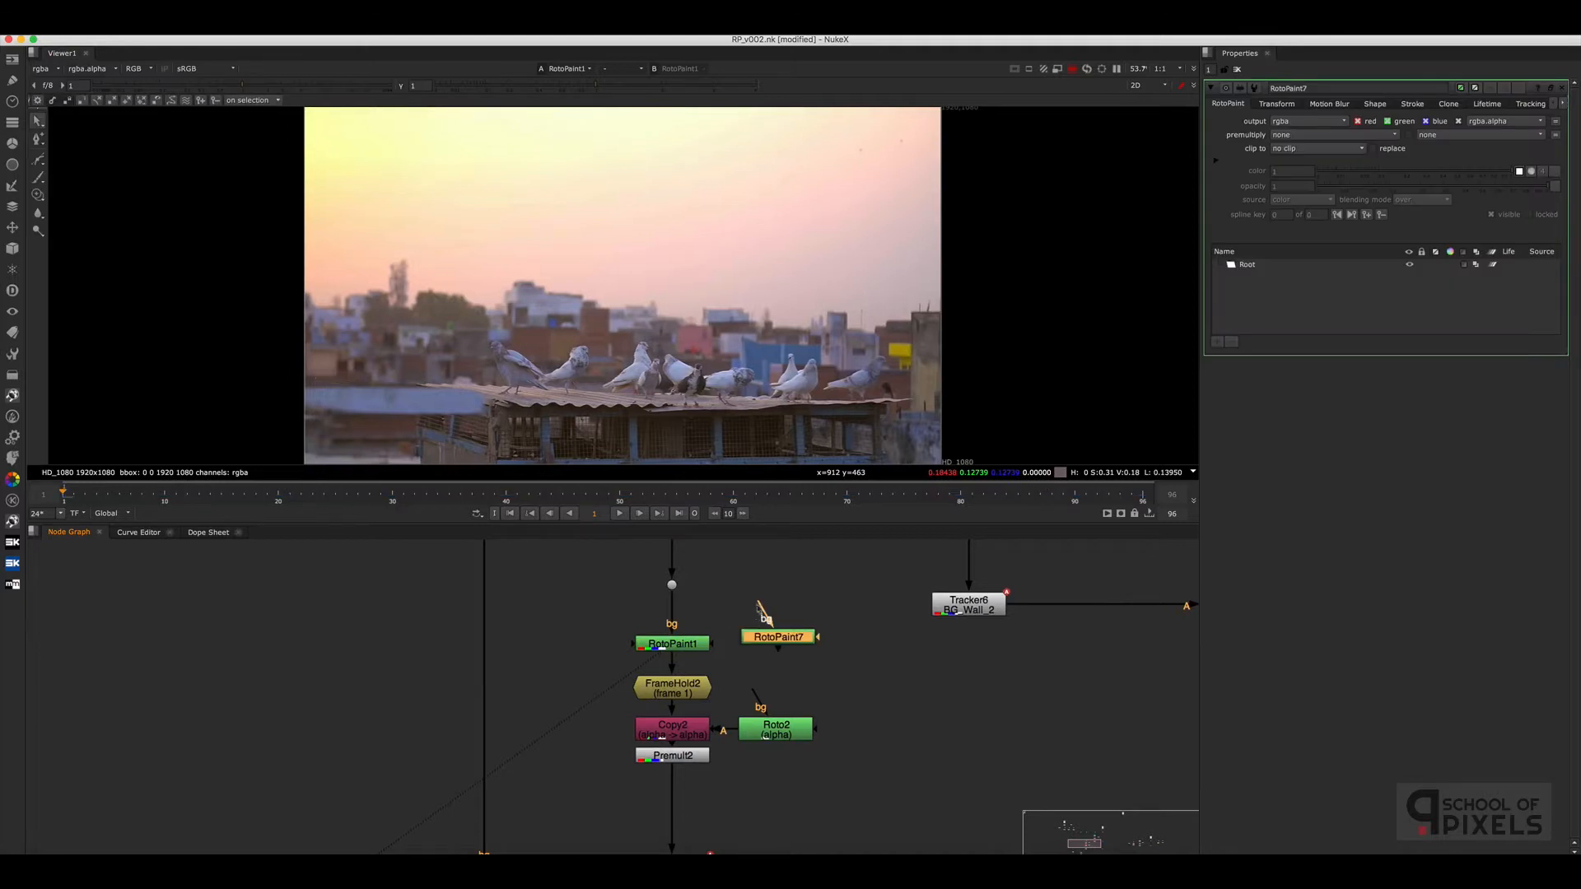
drag(759, 610, 672, 585)
drag(763, 637, 792, 648)
key(1)
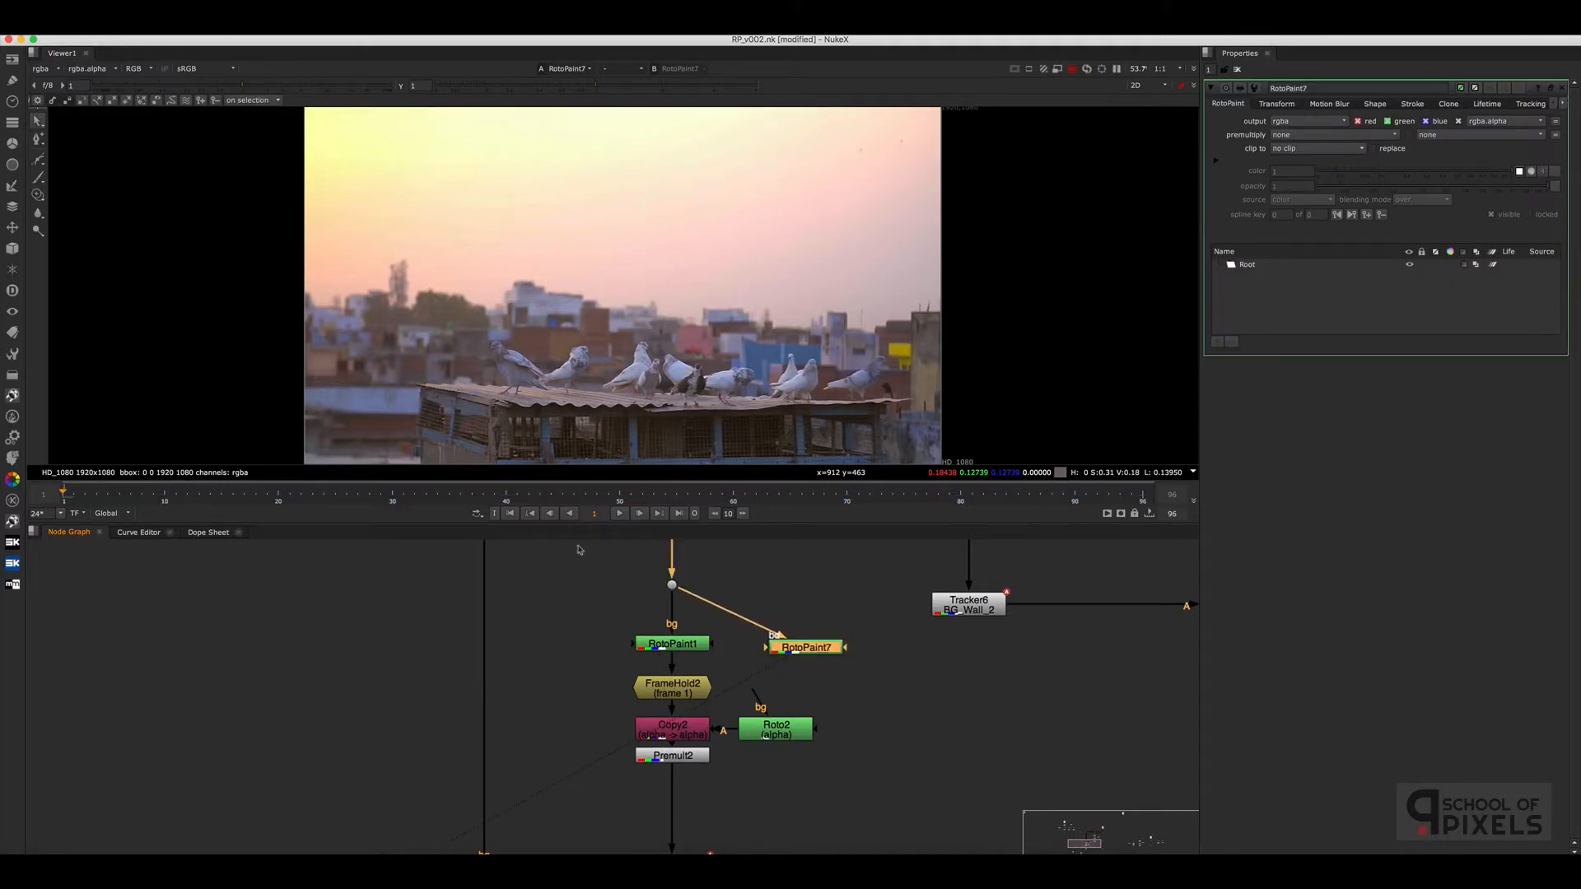
Set up the Clone tool with a brush size of about 52.59 and opacity 0.1 for painting the blue wall
scroll(354, 418, up, 8)
middle_drag(527, 415, 515, 363)
scroll(513, 362, up, 3)
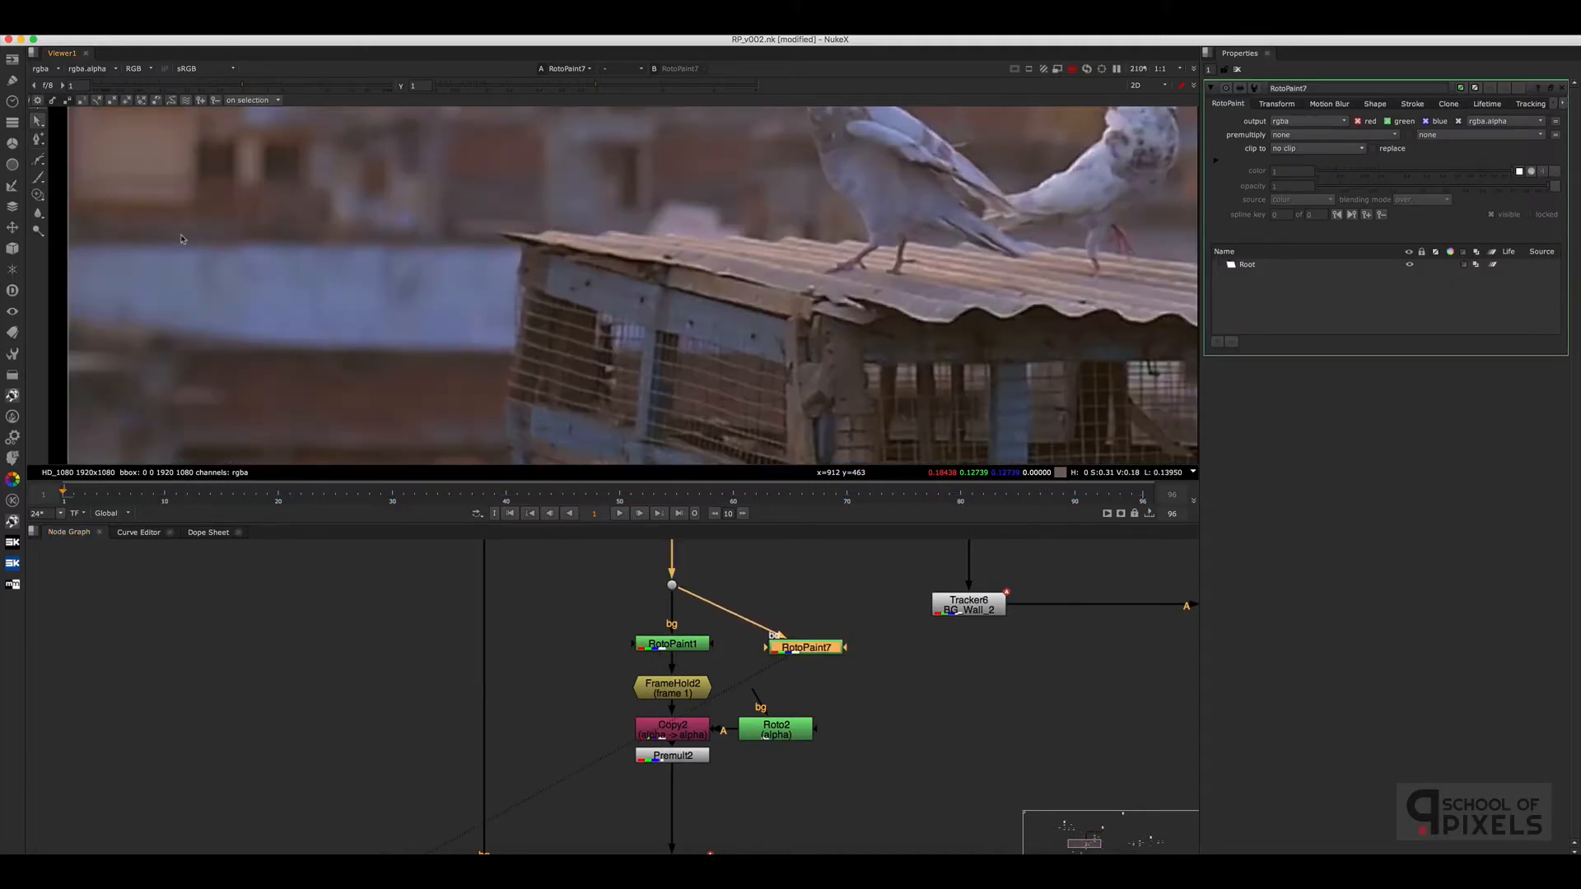
click(38, 194)
middle_drag(312, 258, 321, 260)
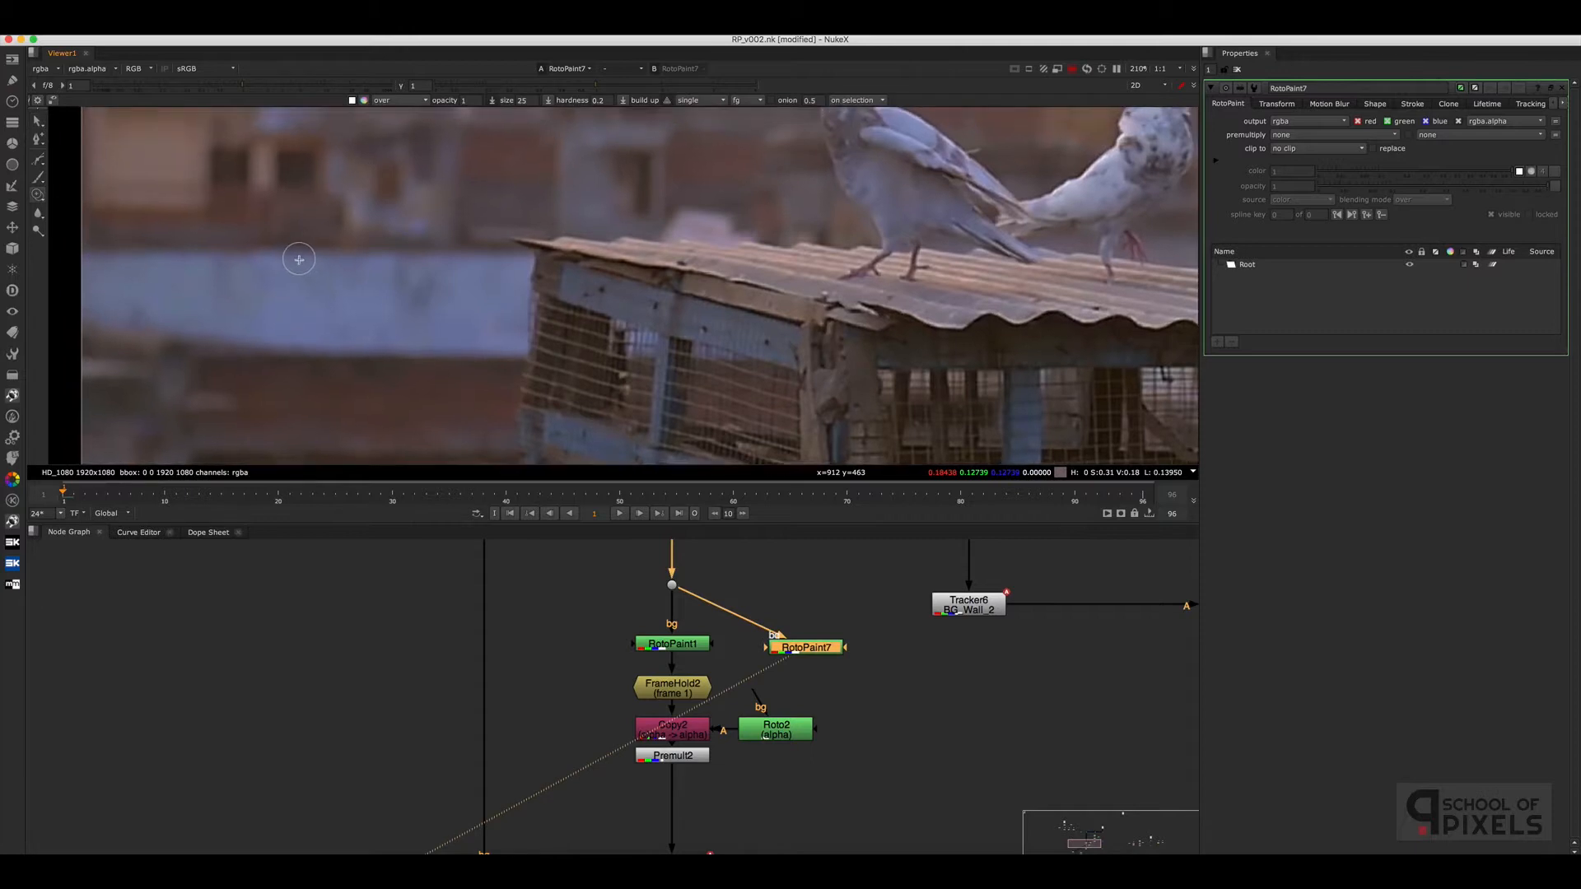
super+drag(276, 253, 379, 261)
click(468, 100)
key(Return)
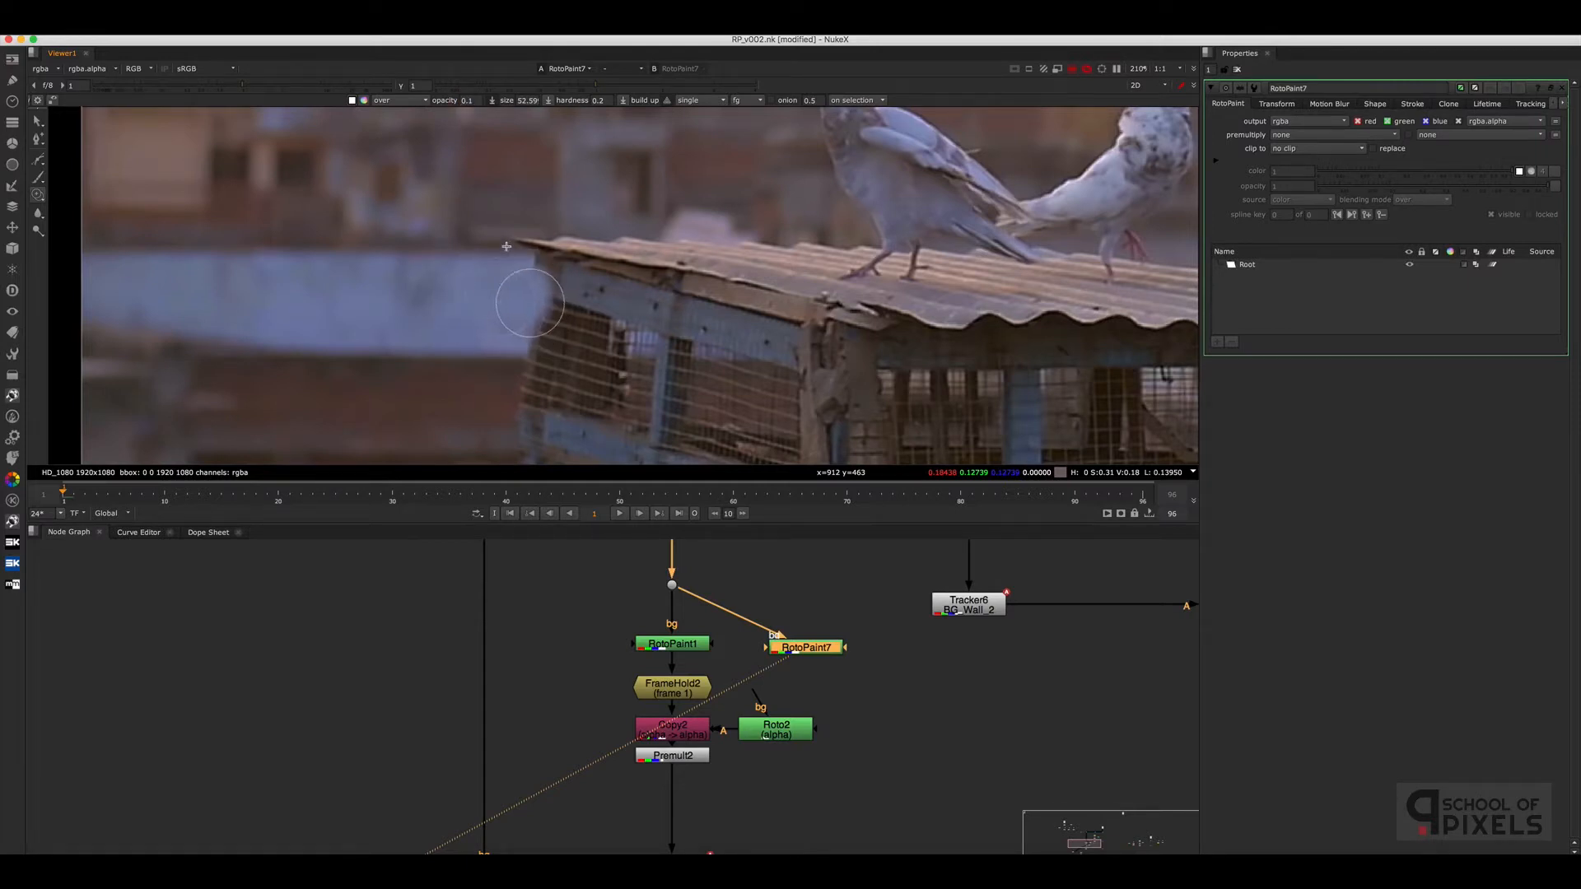
Clone the blue wall's texture and edges over the roof corner and upper cage to extend the wall
mouse_move(530, 302)
mouse_down()
mouse_move(505, 280)
mouse_move(552, 285)
mouse_up()
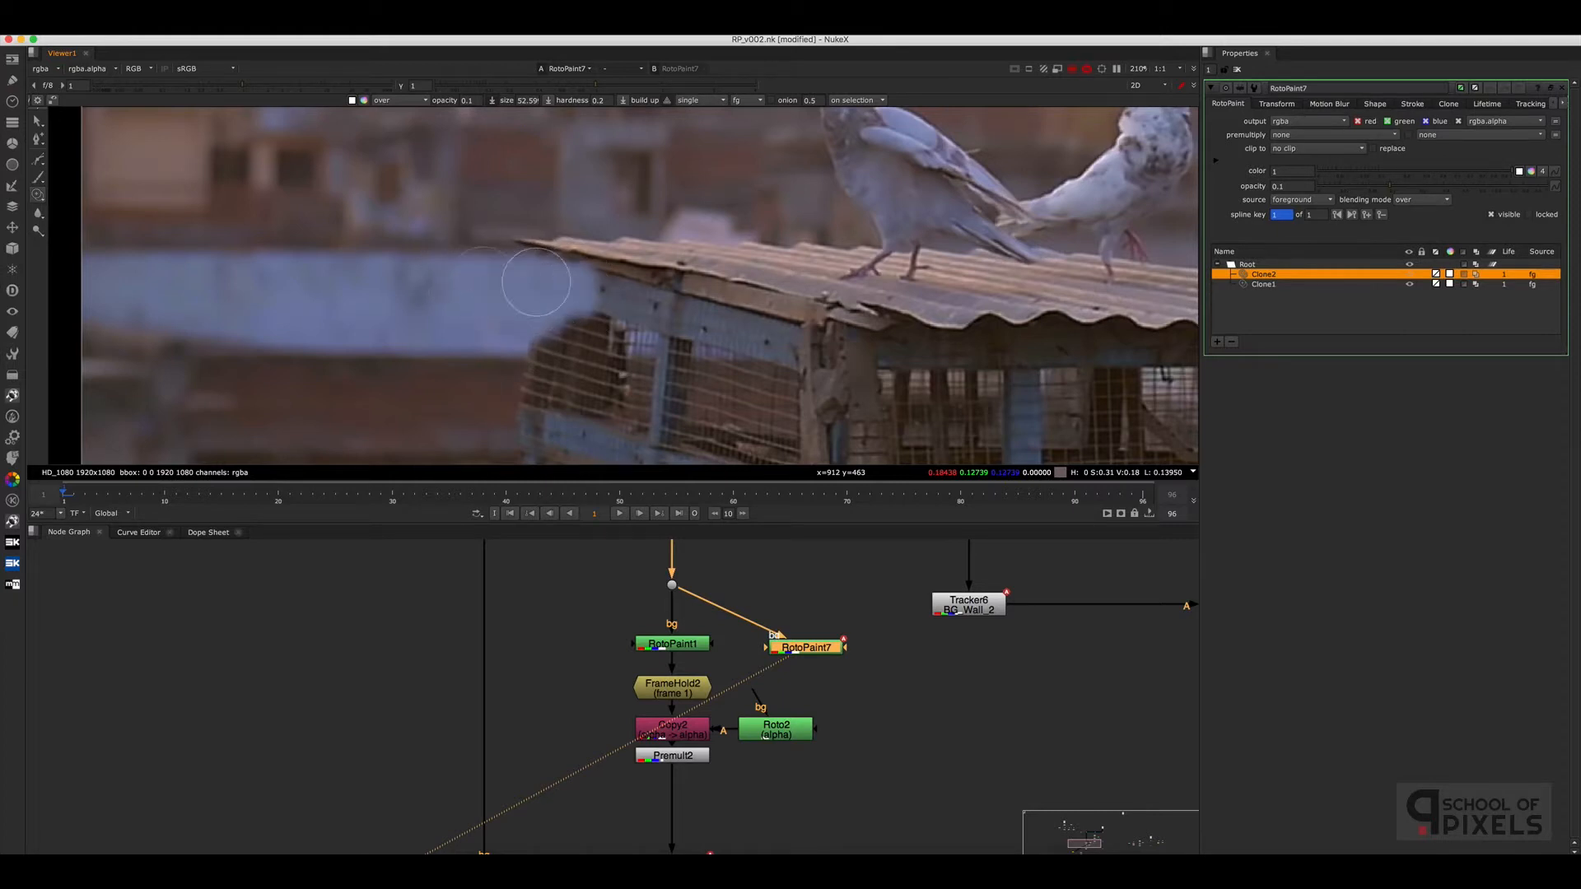
drag(578, 311, 554, 310)
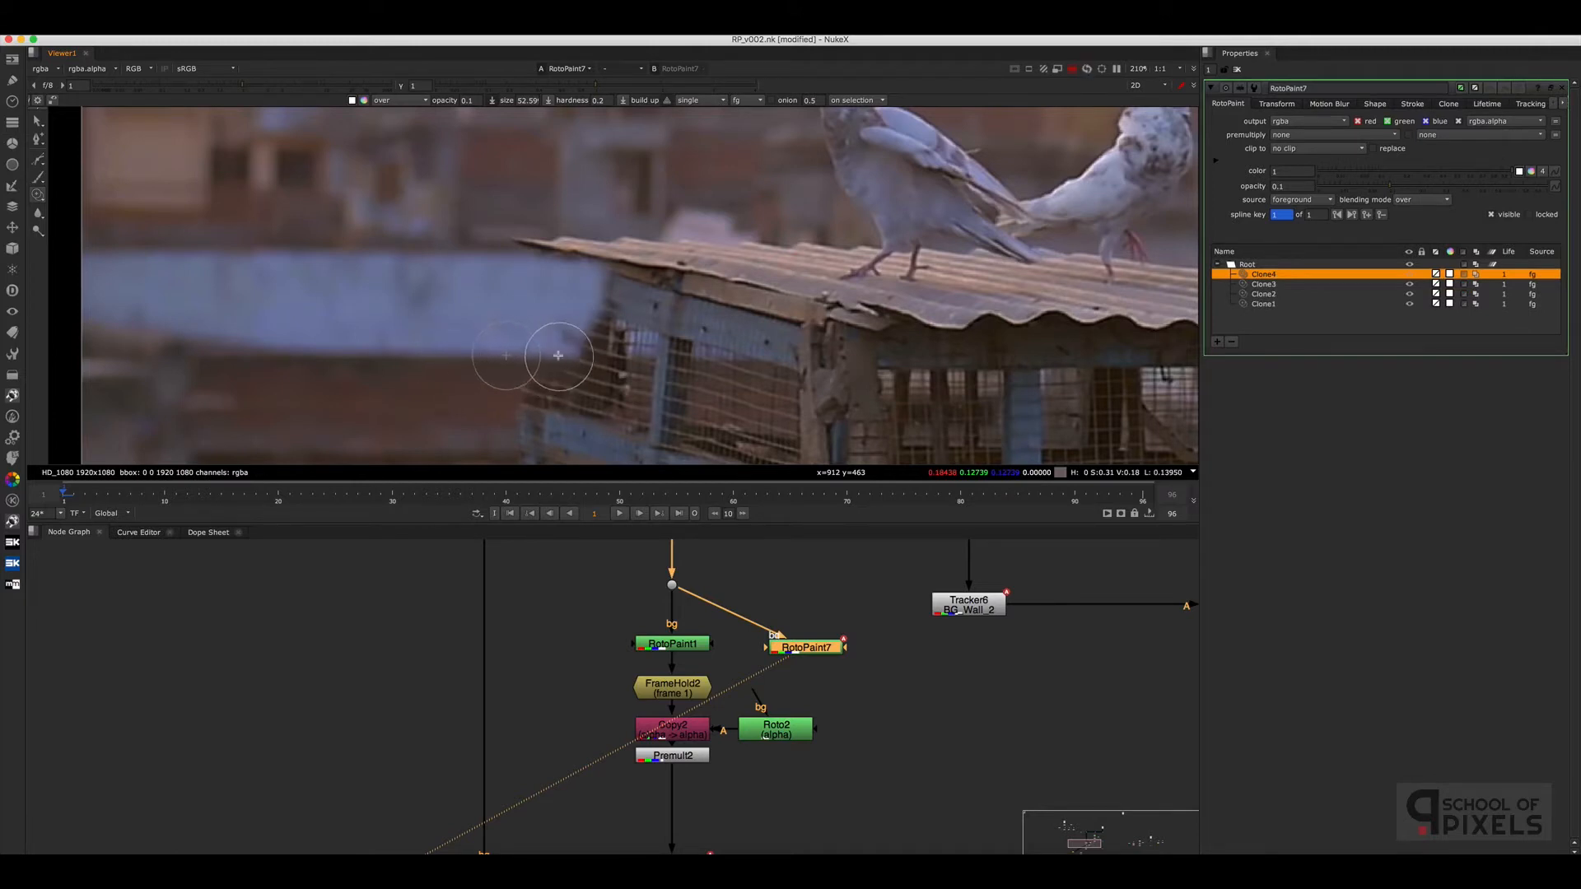
mouse_move(600, 369)
mouse_down()
mouse_move(589, 318)
mouse_move(608, 350)
mouse_move(611, 329)
mouse_move(586, 289)
mouse_move(505, 255)
mouse_move(691, 276)
mouse_move(647, 330)
mouse_move(604, 341)
mouse_move(659, 326)
mouse_move(624, 343)
mouse_move(647, 336)
mouse_move(628, 299)
mouse_move(663, 287)
mouse_move(647, 306)
mouse_up()
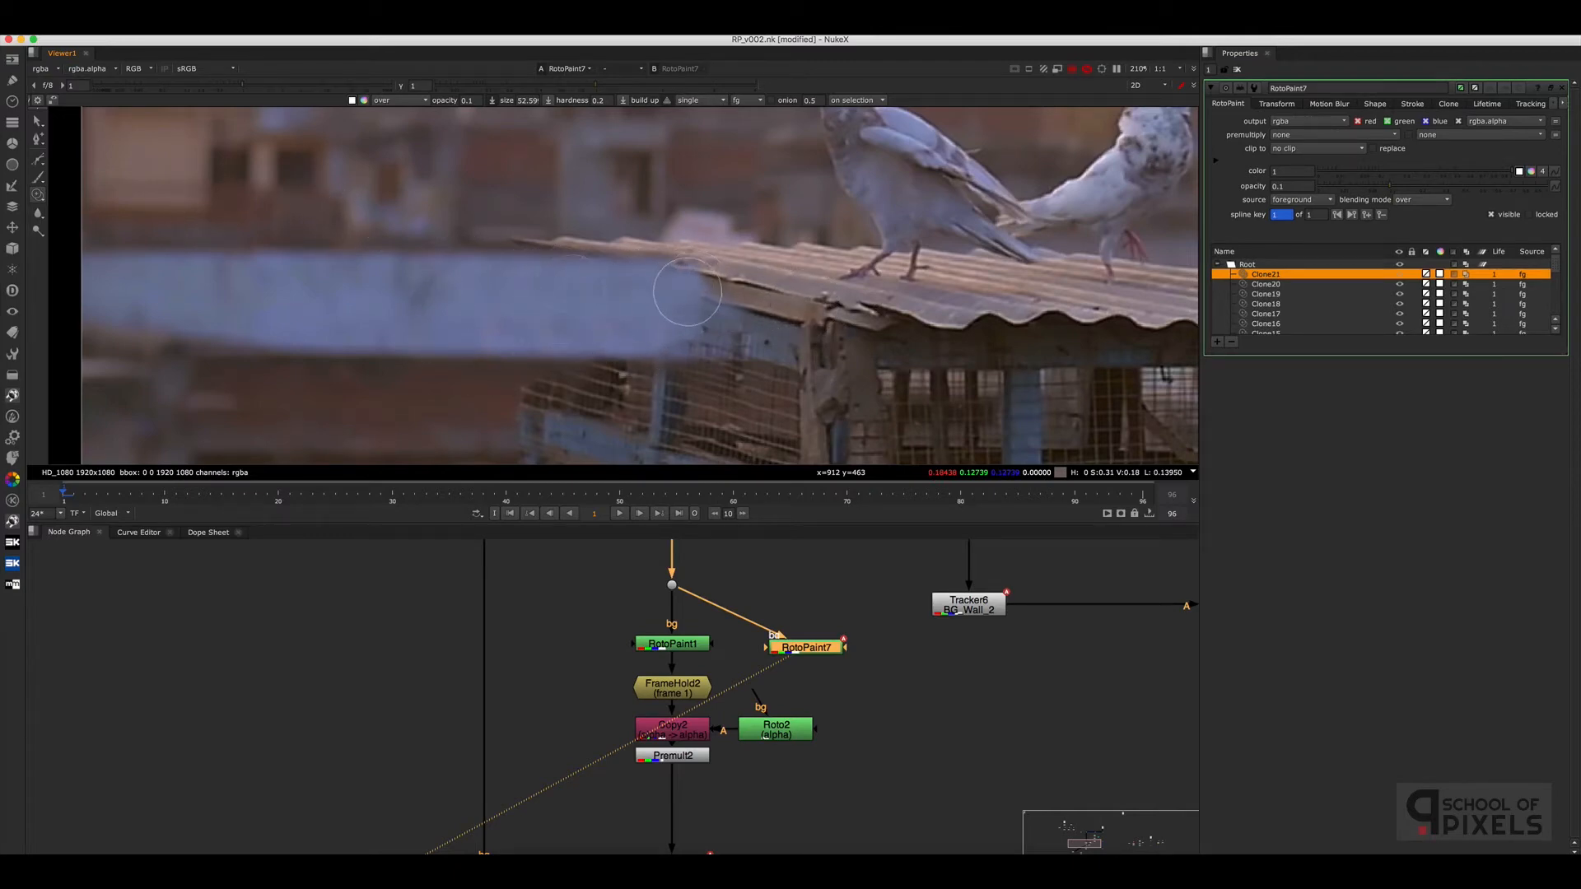
mouse_move(688, 293)
mouse_down()
mouse_move(607, 271)
mouse_move(684, 275)
mouse_move(692, 317)
mouse_move(637, 274)
mouse_move(482, 294)
mouse_move(529, 264)
mouse_move(540, 310)
mouse_move(552, 253)
mouse_up()
mouse_move(658, 317)
mouse_down()
mouse_move(674, 318)
mouse_move(646, 332)
mouse_move(670, 283)
mouse_up()
View RotoPaint1's finished wall extension and open its properties with the list of clone strokes
scroll(830, 611, down, 1)
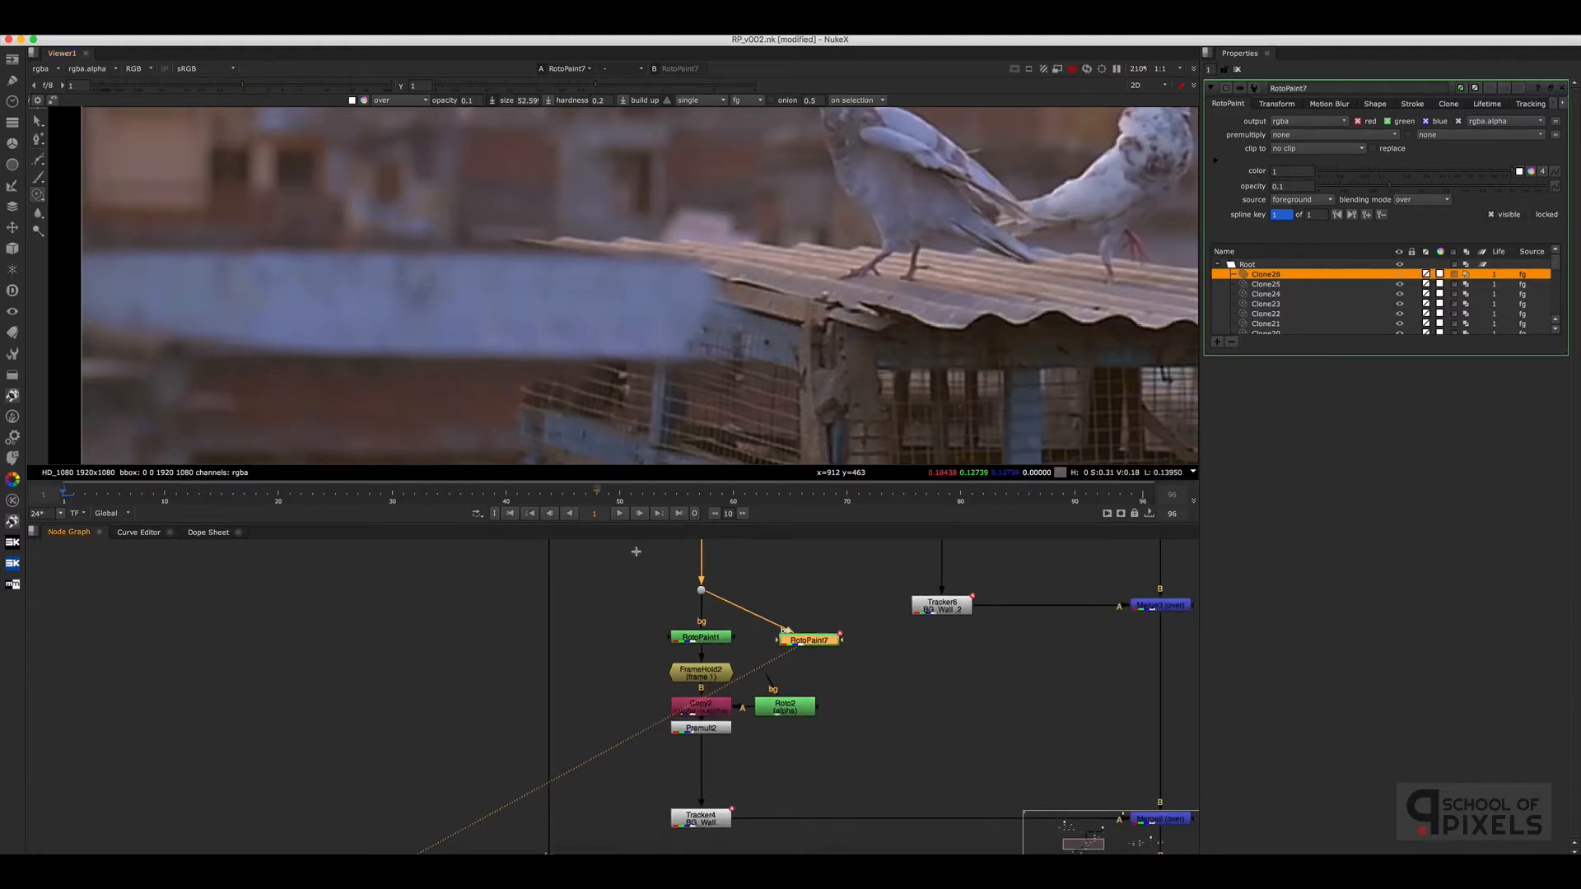
click(717, 632)
click(700, 635)
key(1)
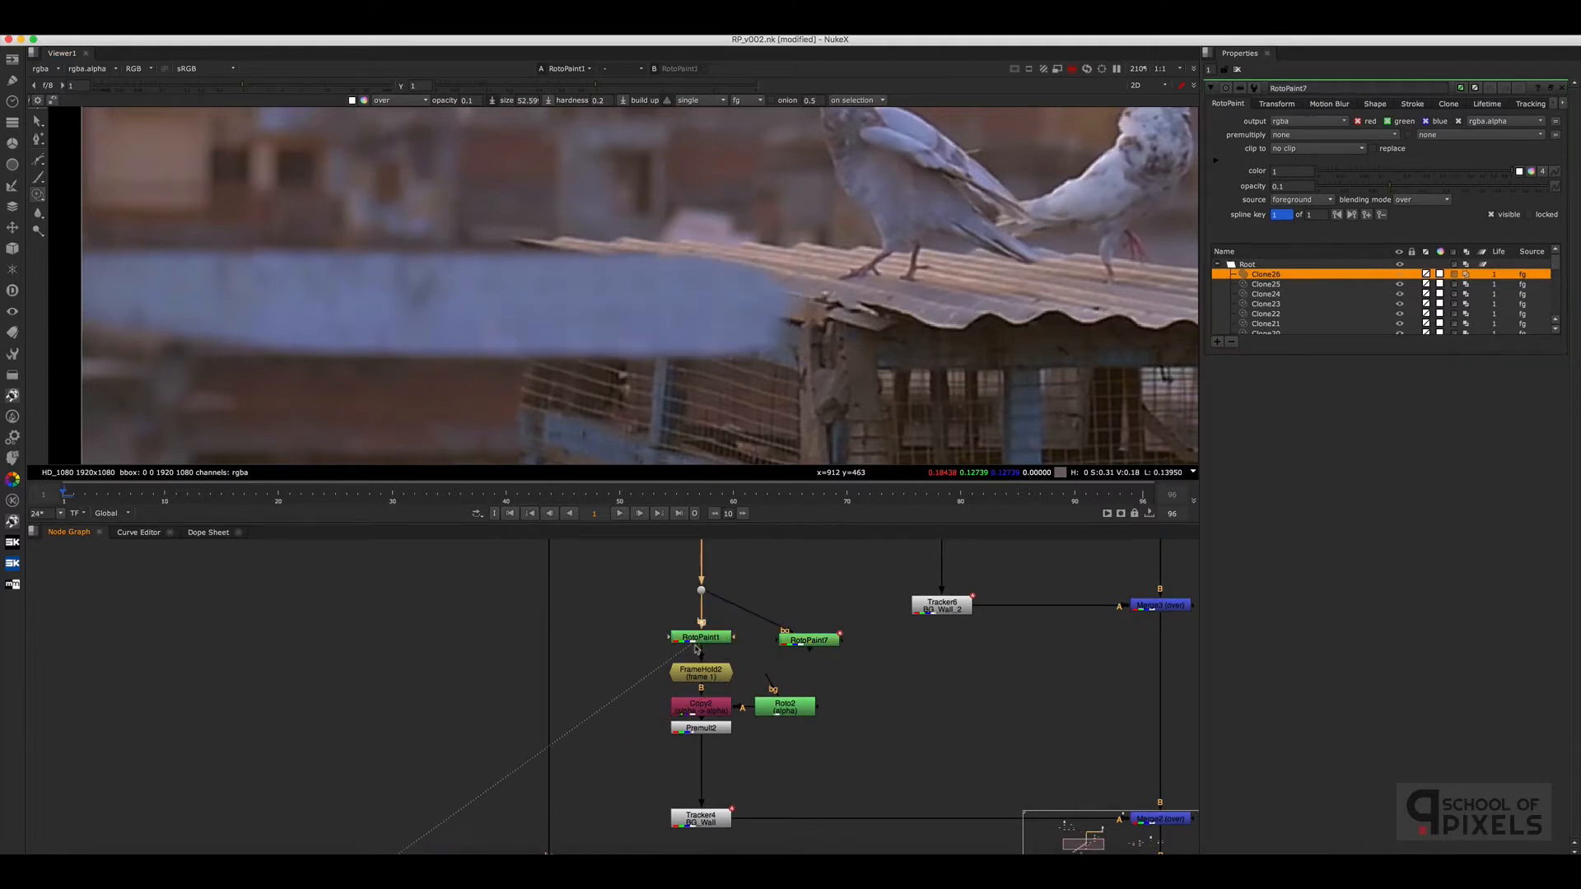
double_click(701, 636)
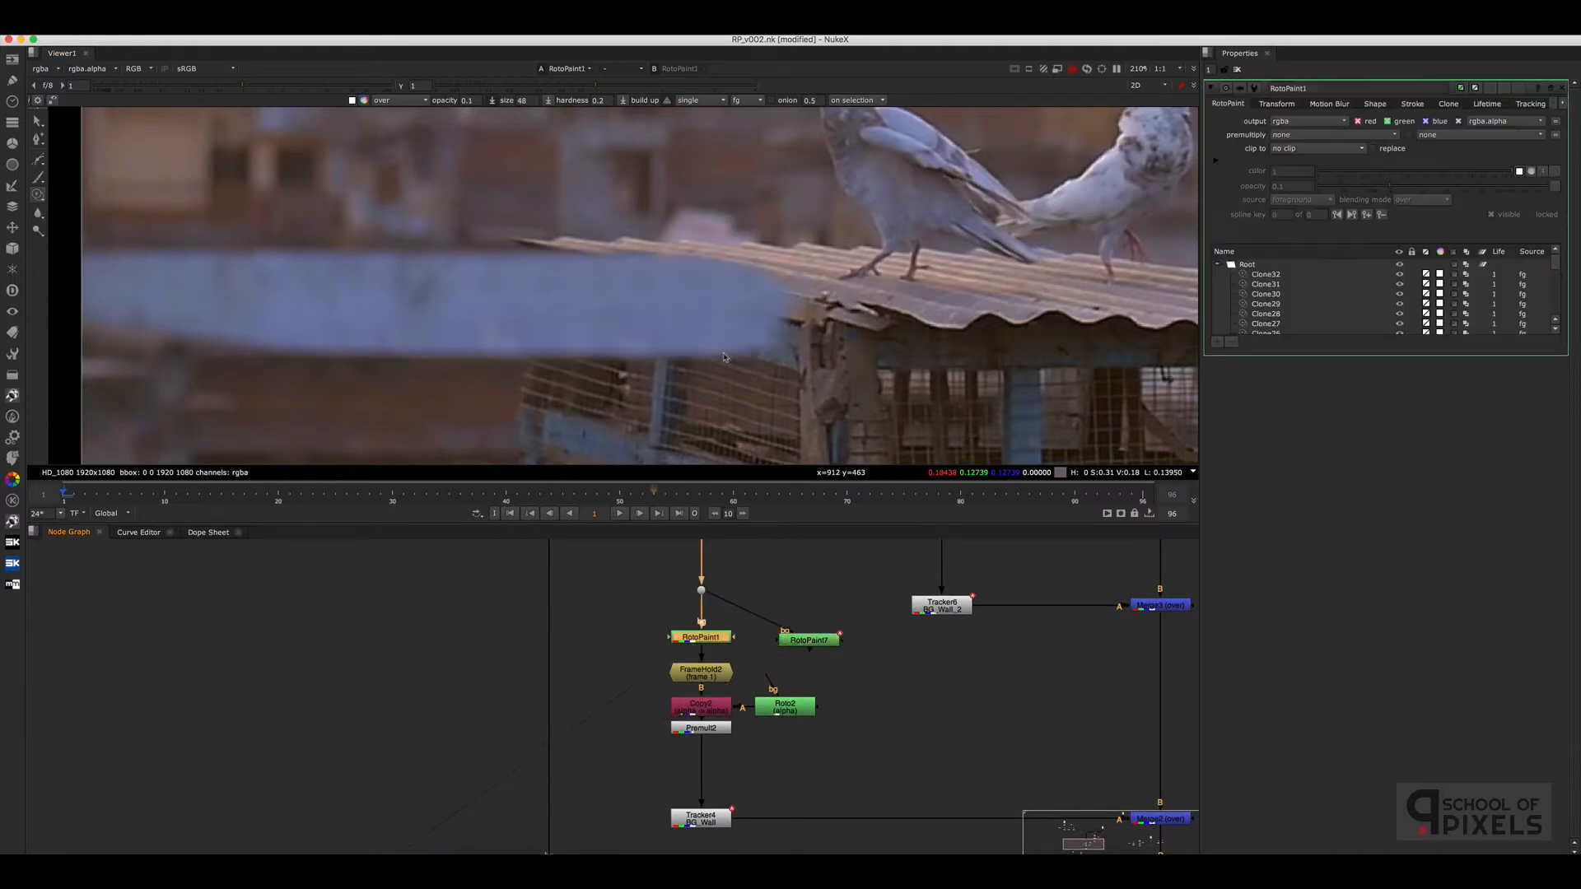
View FrameHold2's held frame and open Roto2 to examine the roto shape around the wall patch
click(838, 736)
click(706, 674)
key(1)
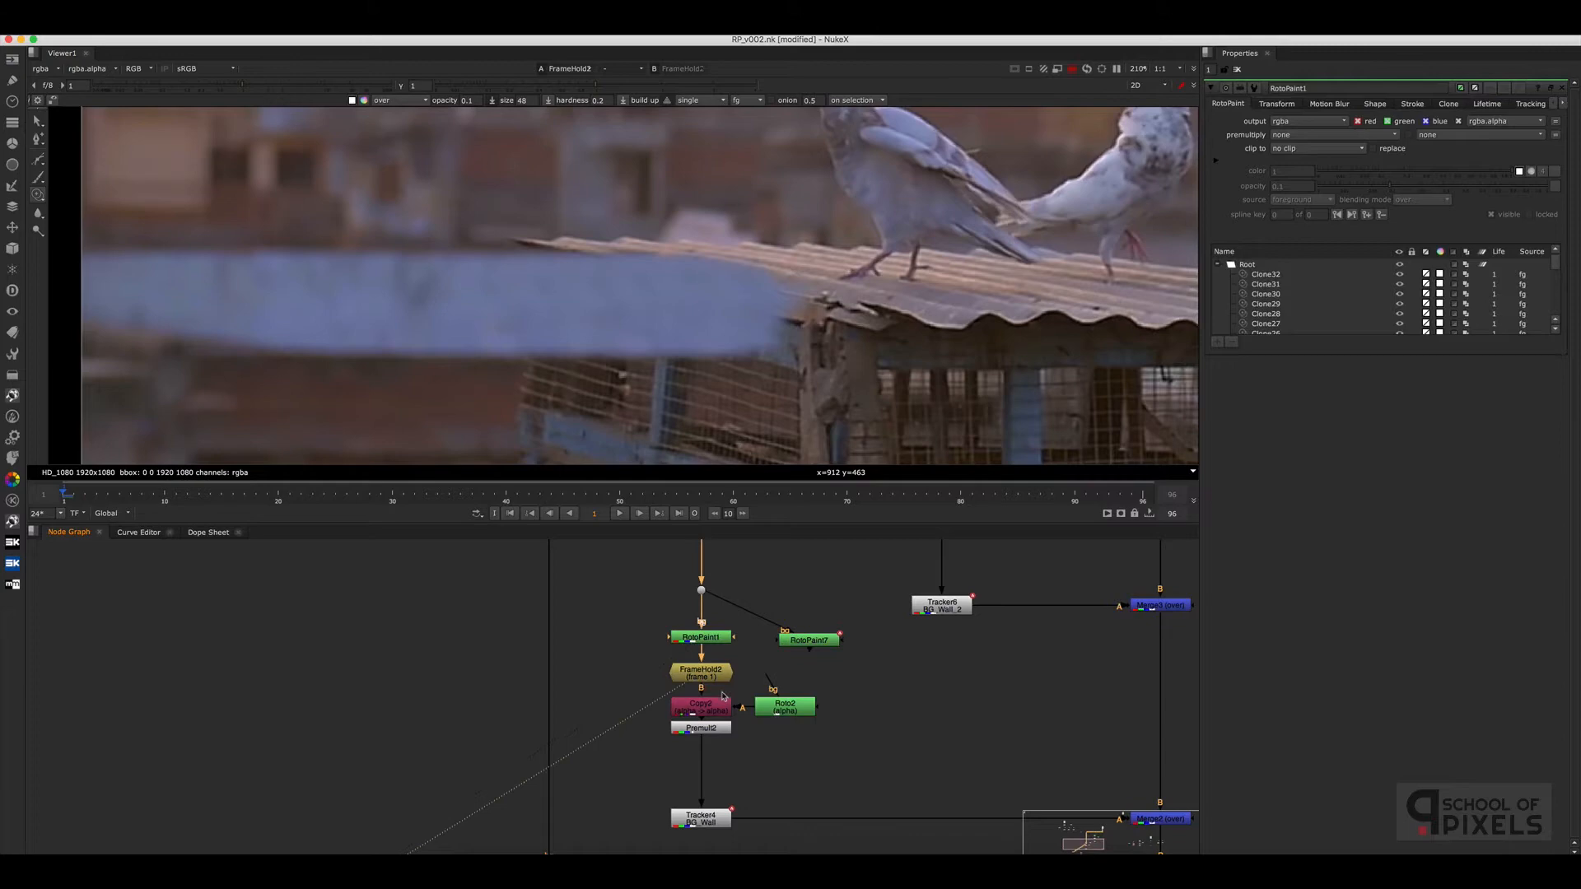
double_click(790, 710)
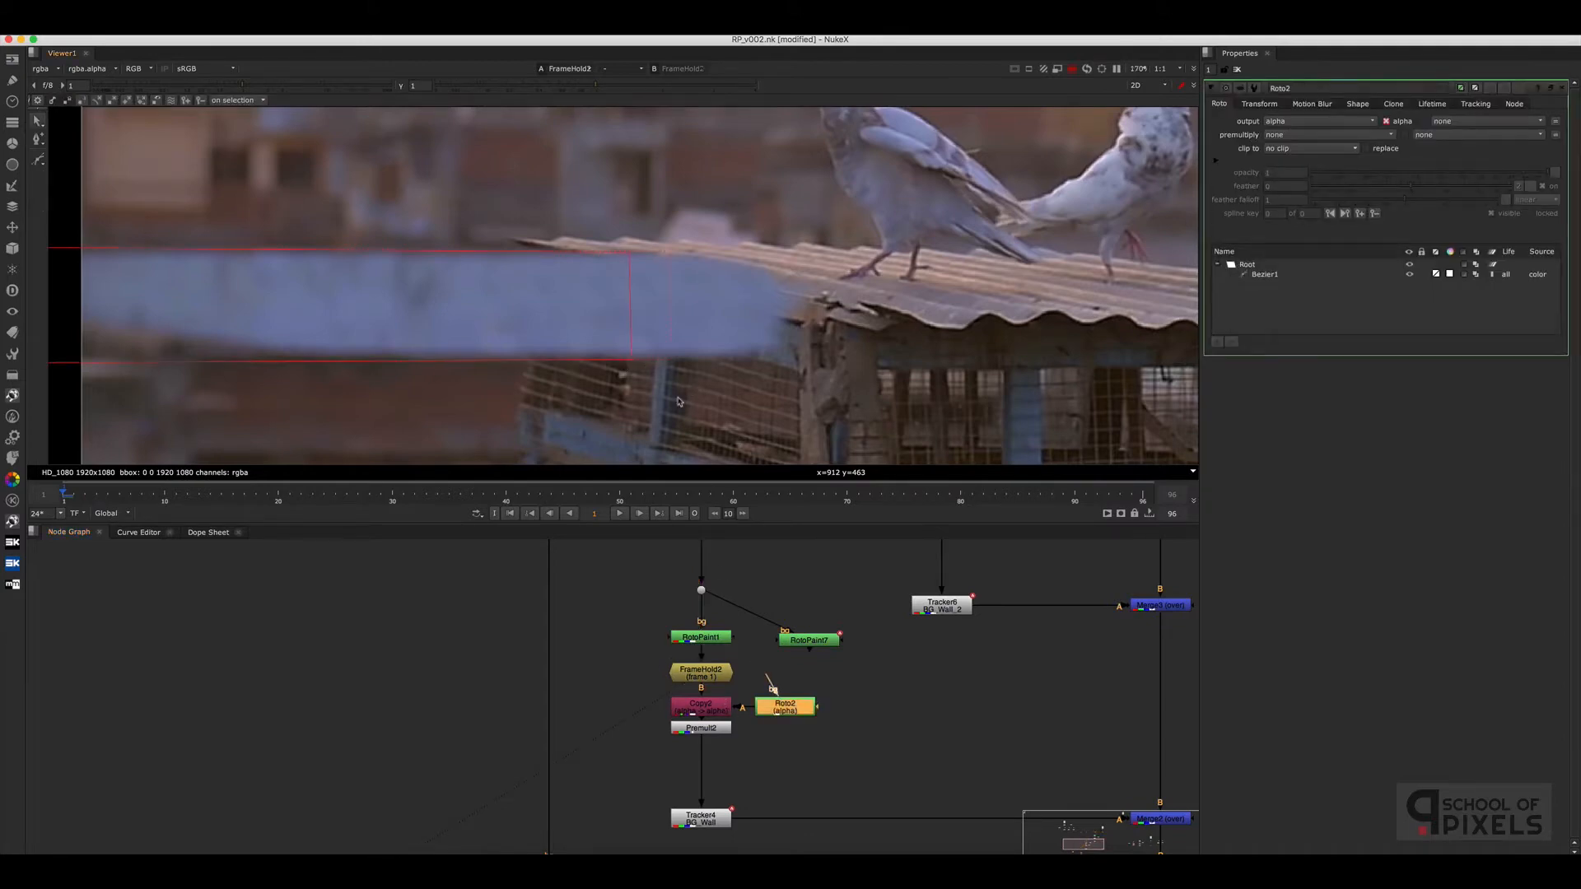
scroll(679, 402, down, 2)
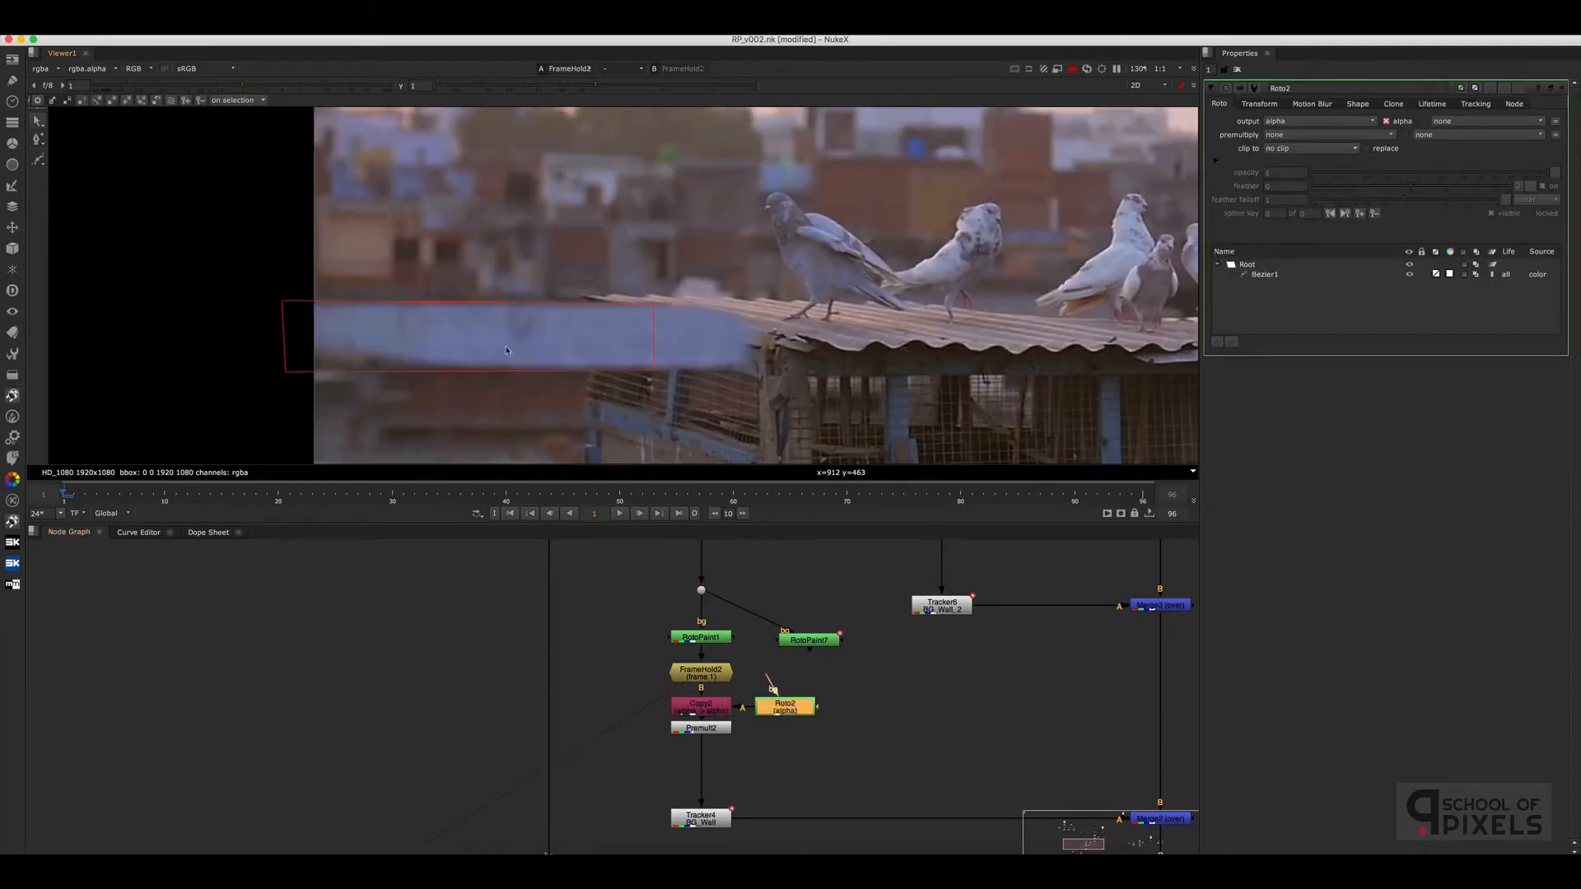
View Copy2, check its alpha channel, and show the premultiplied wall patch from Premult2
click(855, 723)
click(701, 706)
key(1)
key(a)
key(a)
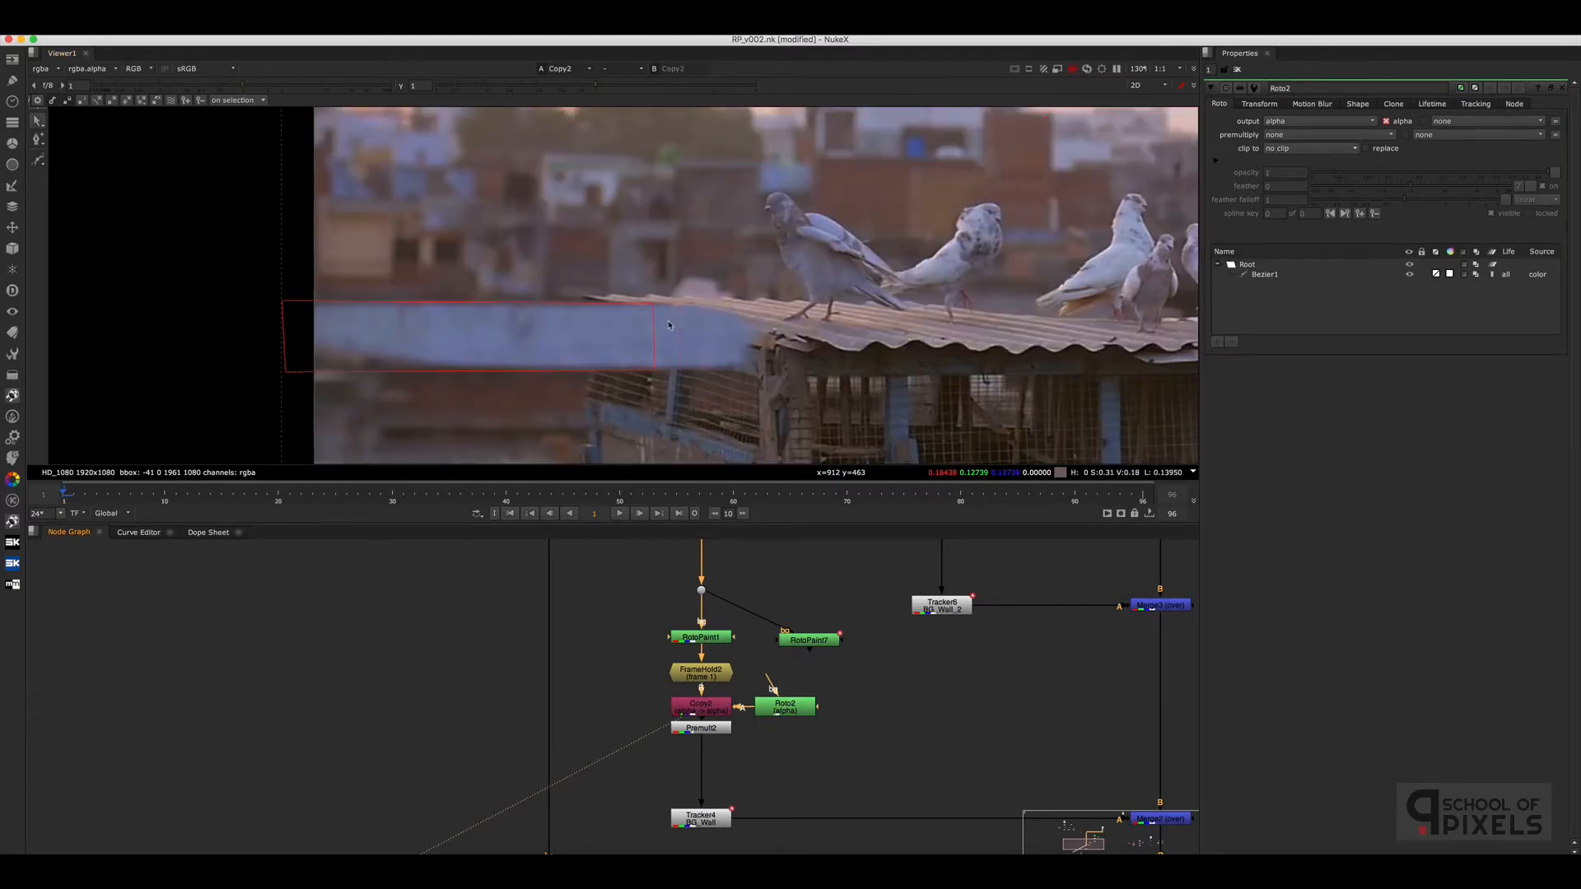
click(705, 730)
key(1)
click(788, 793)
Open the properties of Tracker2, the original BG_Wall tracker, to review its tracks
scroll(670, 752, down, 6)
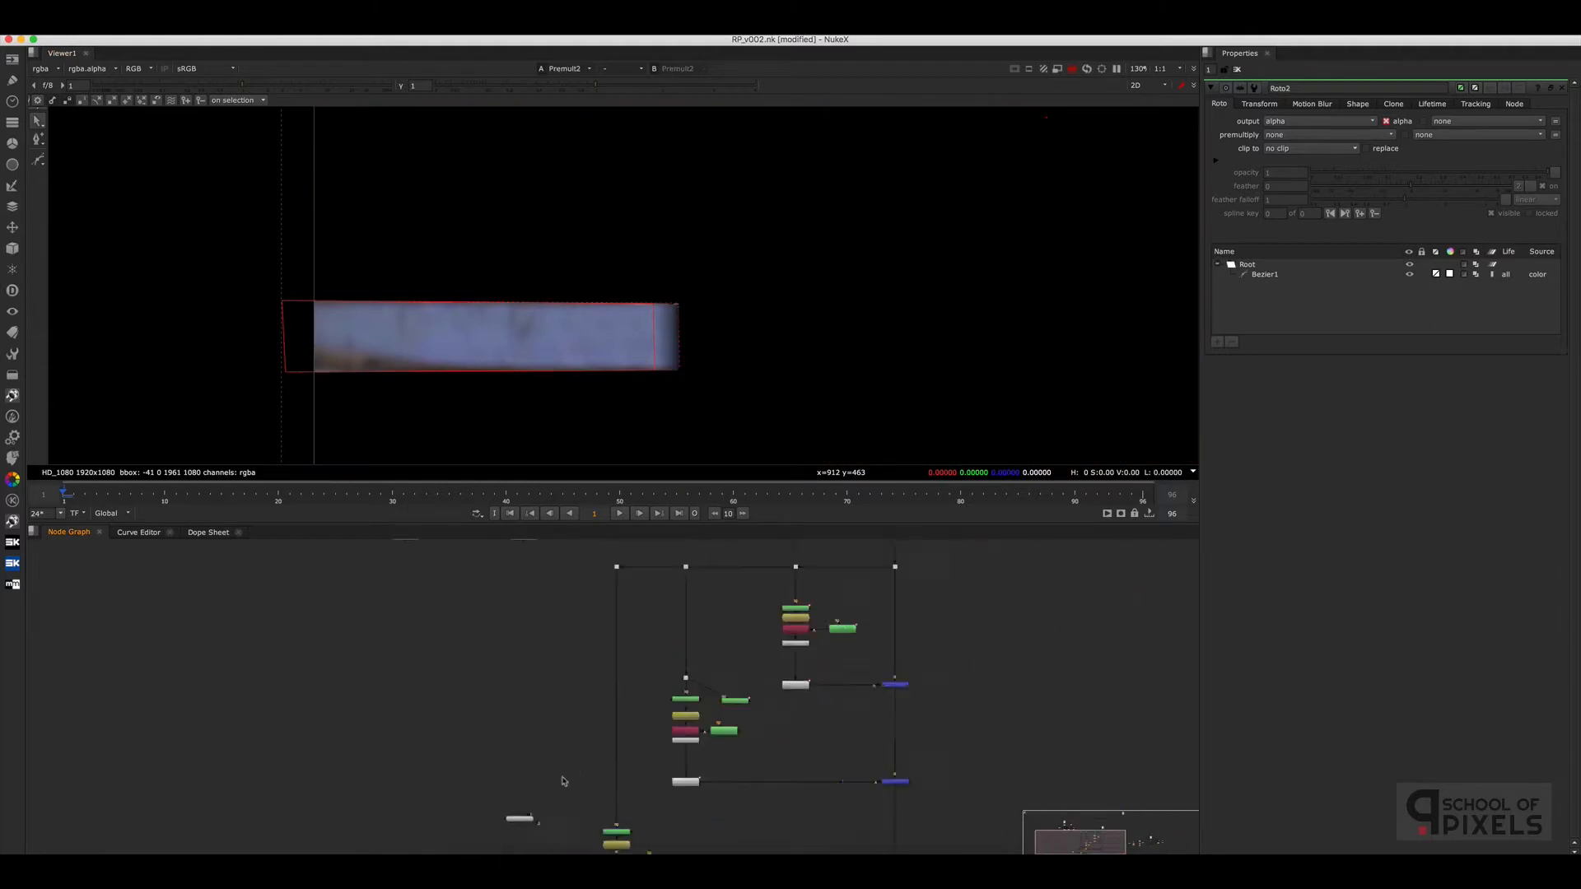
middle_drag(442, 663, 526, 678)
scroll(587, 611, up, 8)
double_click(589, 594)
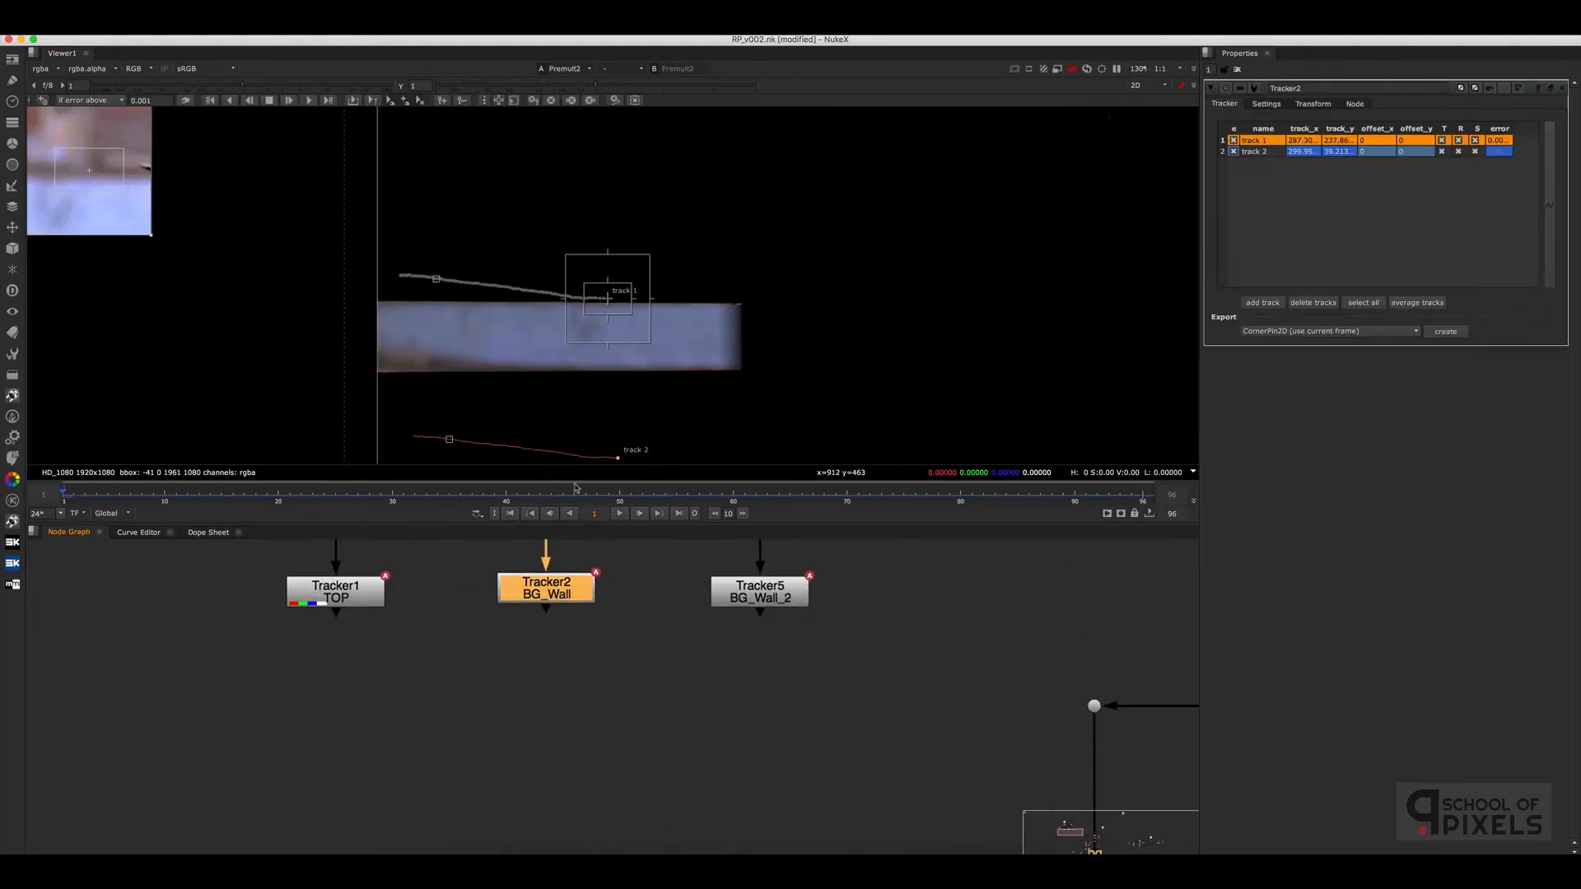
Show Tracker4 below the wall patch in the viewer and open its match-move transform settings
scroll(675, 659, down, 3)
middle_drag(808, 714, 659, 657)
scroll(659, 657, down, 5)
middle_drag(909, 845, 834, 752)
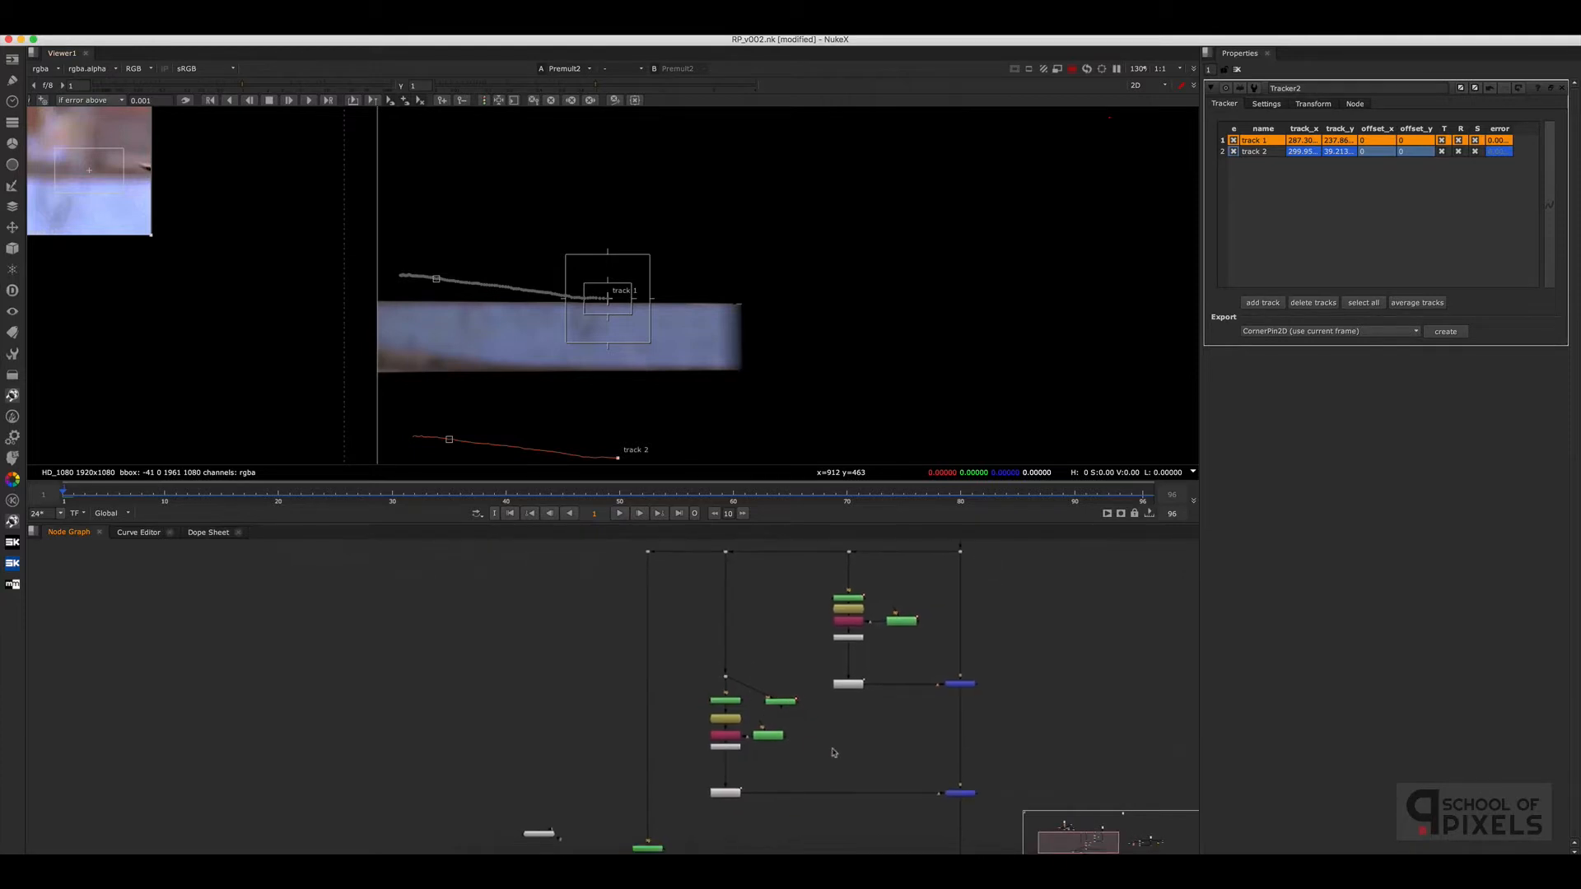
scroll(834, 751, up, 3)
middle_drag(712, 826, 759, 719)
scroll(759, 719, up, 2)
key(1)
click(739, 720)
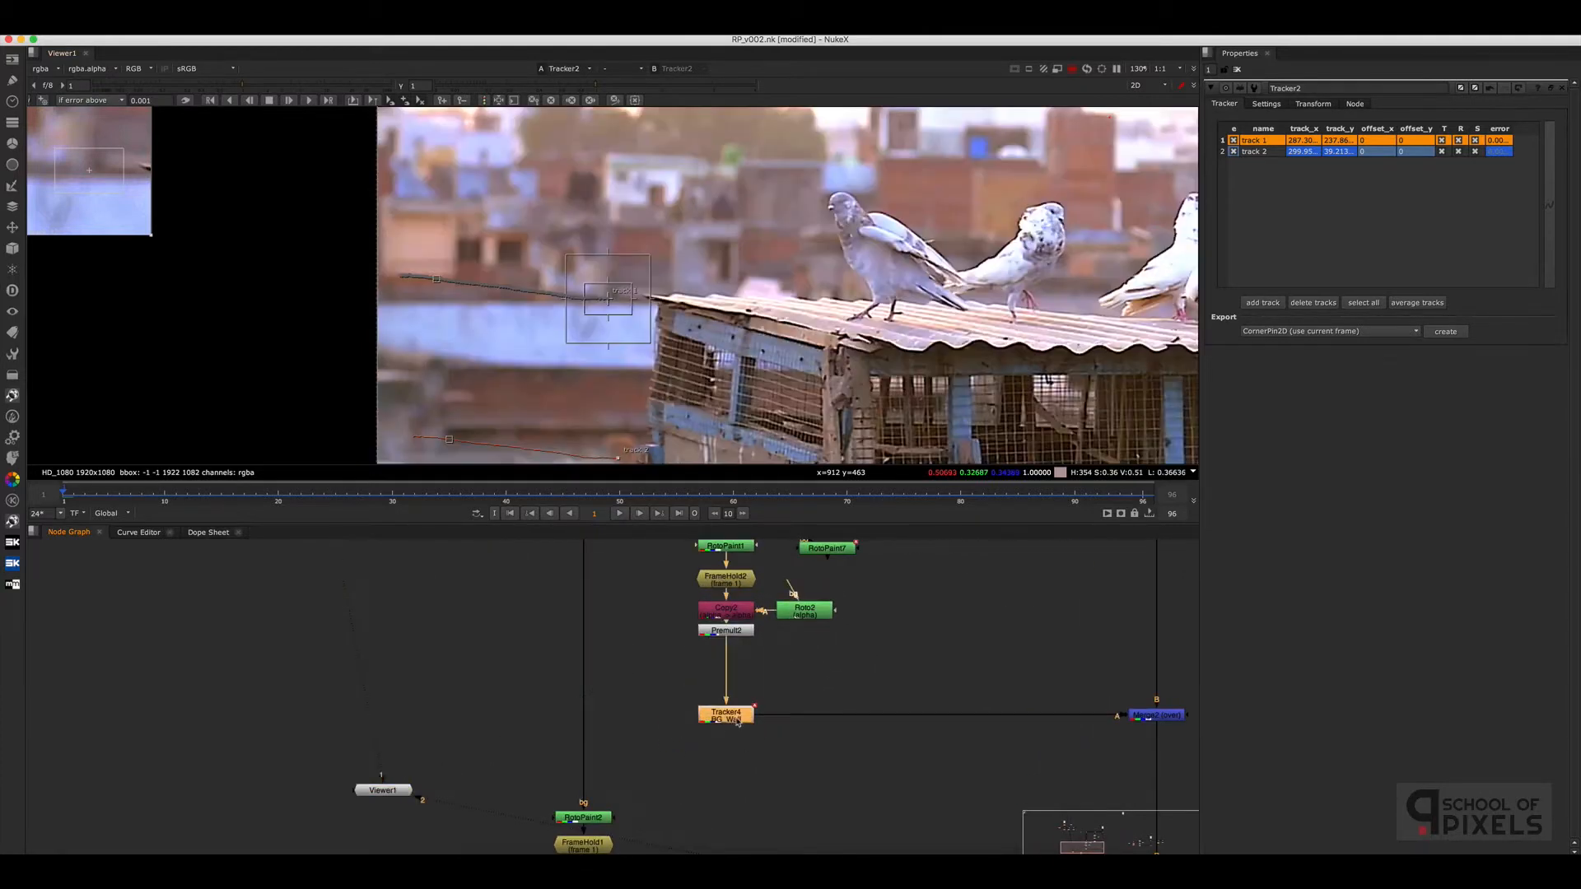
key(1)
double_click(737, 721)
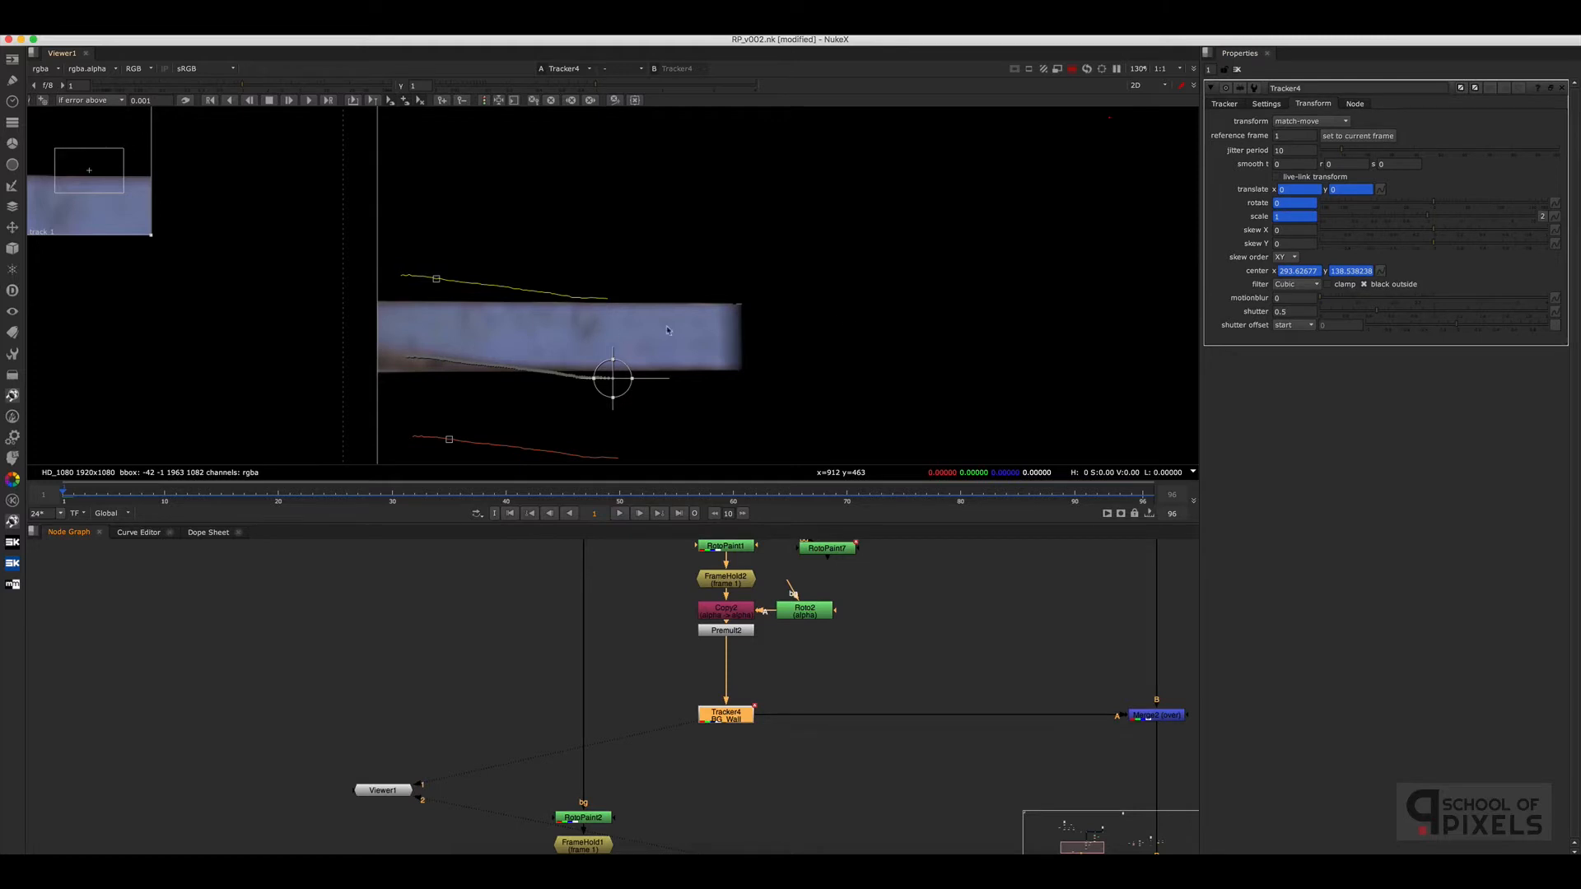
Disable the merge node that composites the BG_Wall_2 patch
click(841, 643)
scroll(910, 619, down, 2)
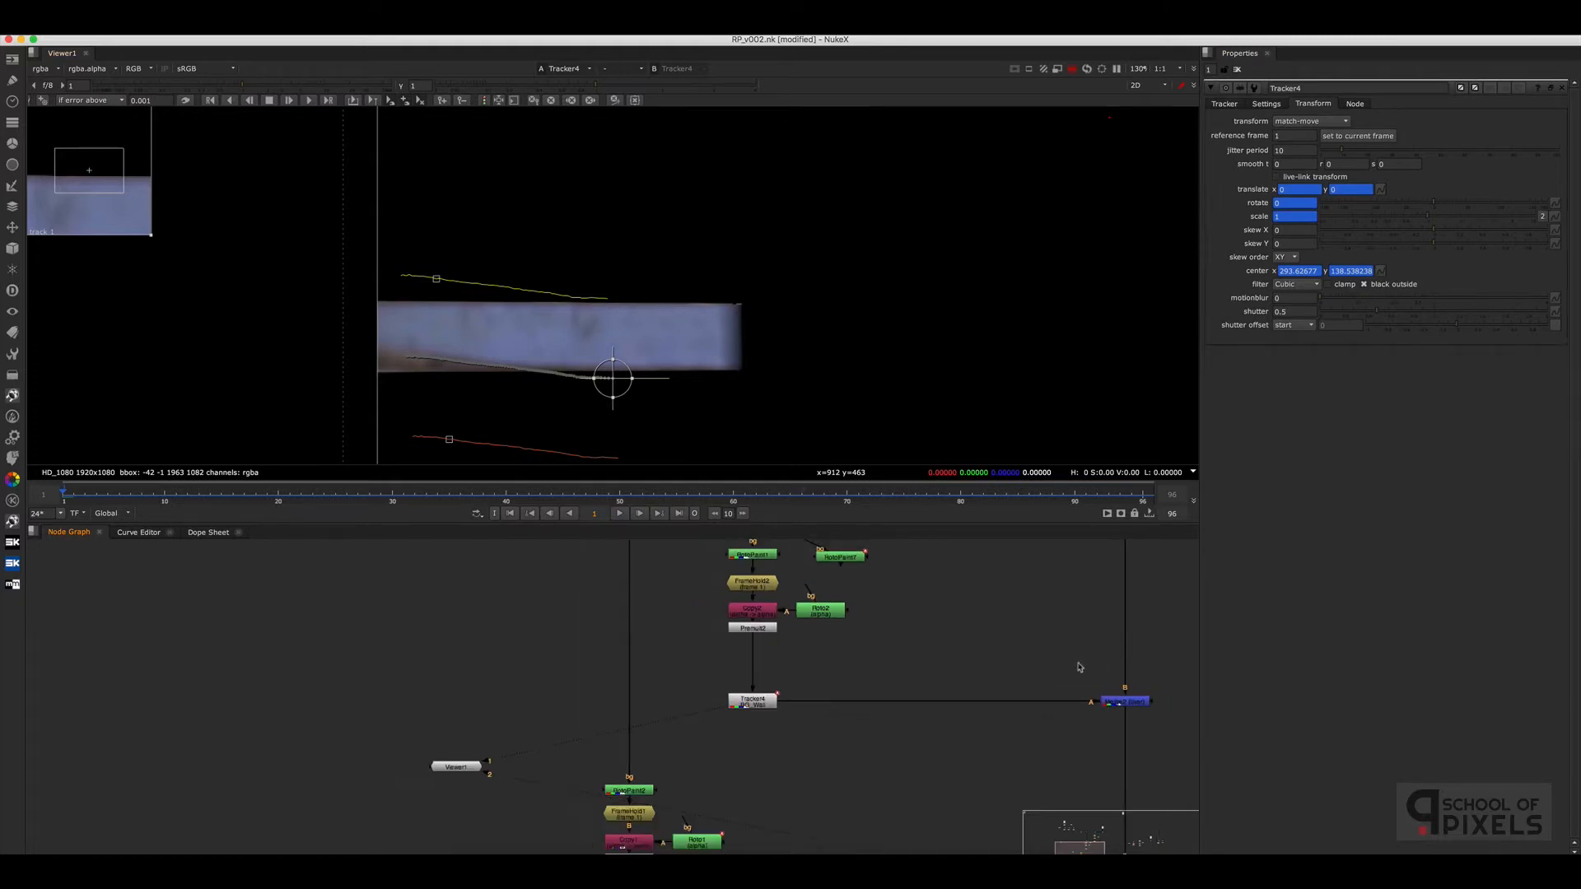
middle_drag(1055, 659, 833, 657)
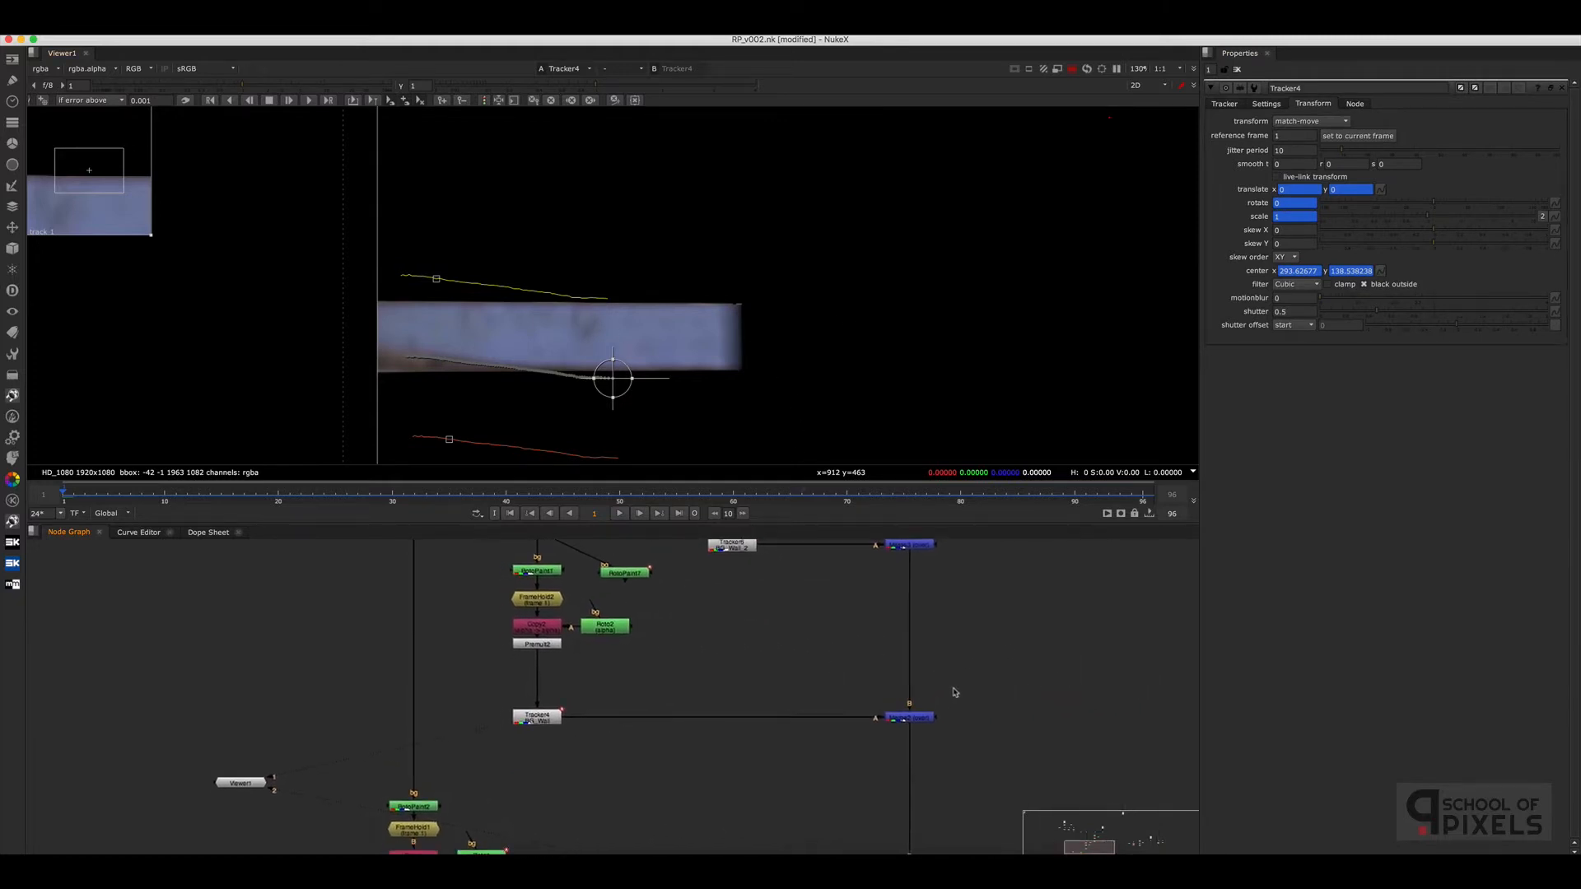
scroll(982, 684, up, 2)
scroll(949, 665, down, 3)
middle_drag(942, 639, 935, 678)
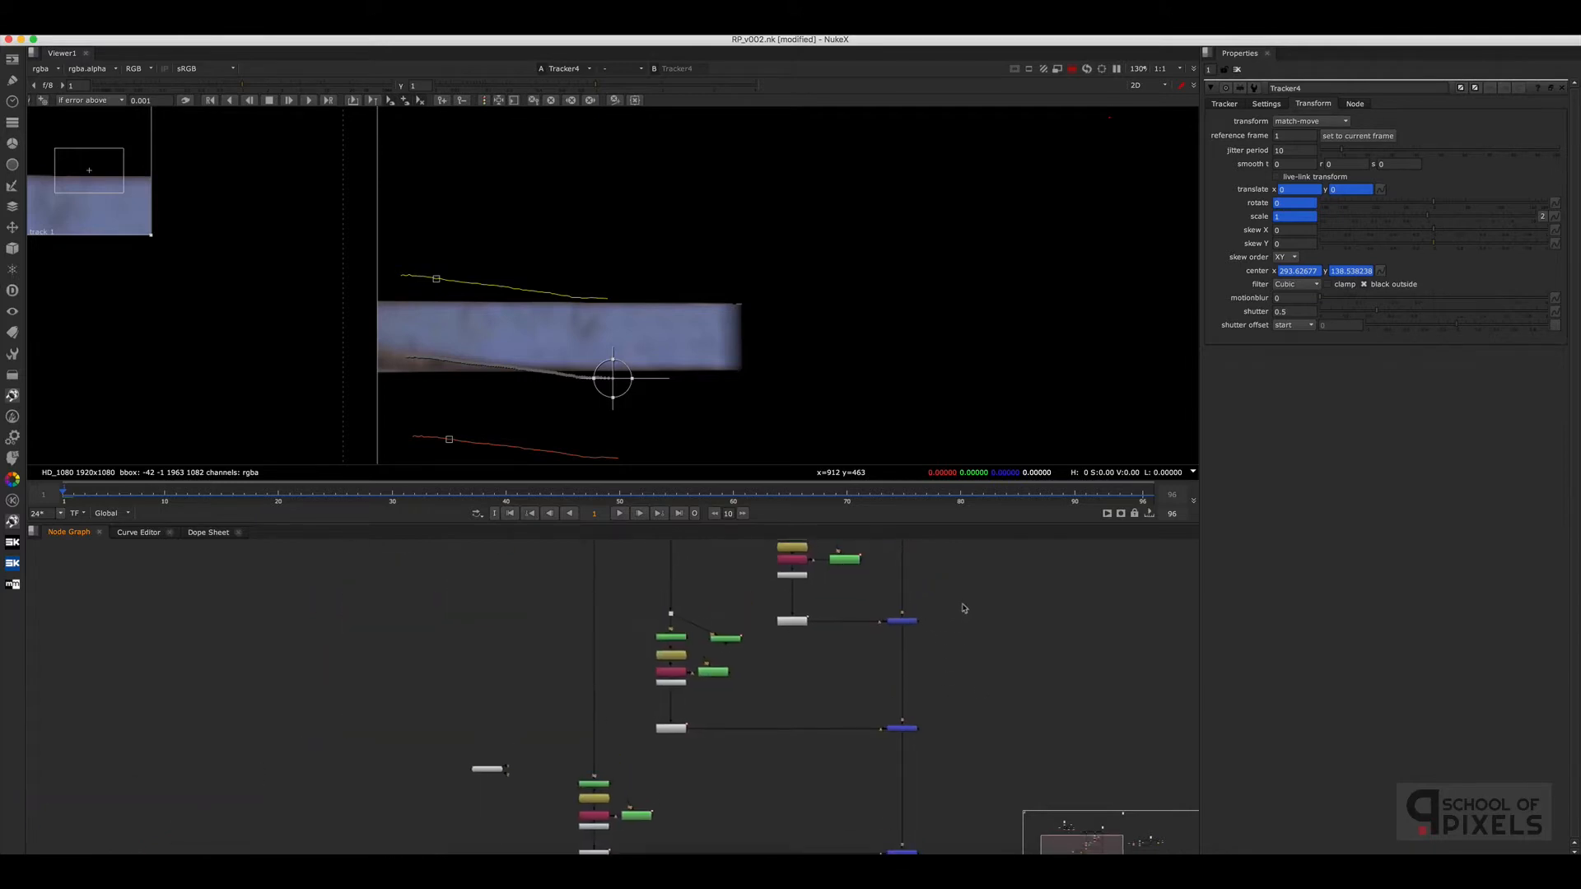
drag(962, 604, 859, 651)
key(d)
Disable Merge1, which composites the roof patch, and view the composite from it
middle_drag(987, 787, 844, 722)
scroll(844, 722, up, 1)
scroll(922, 744, up, 1)
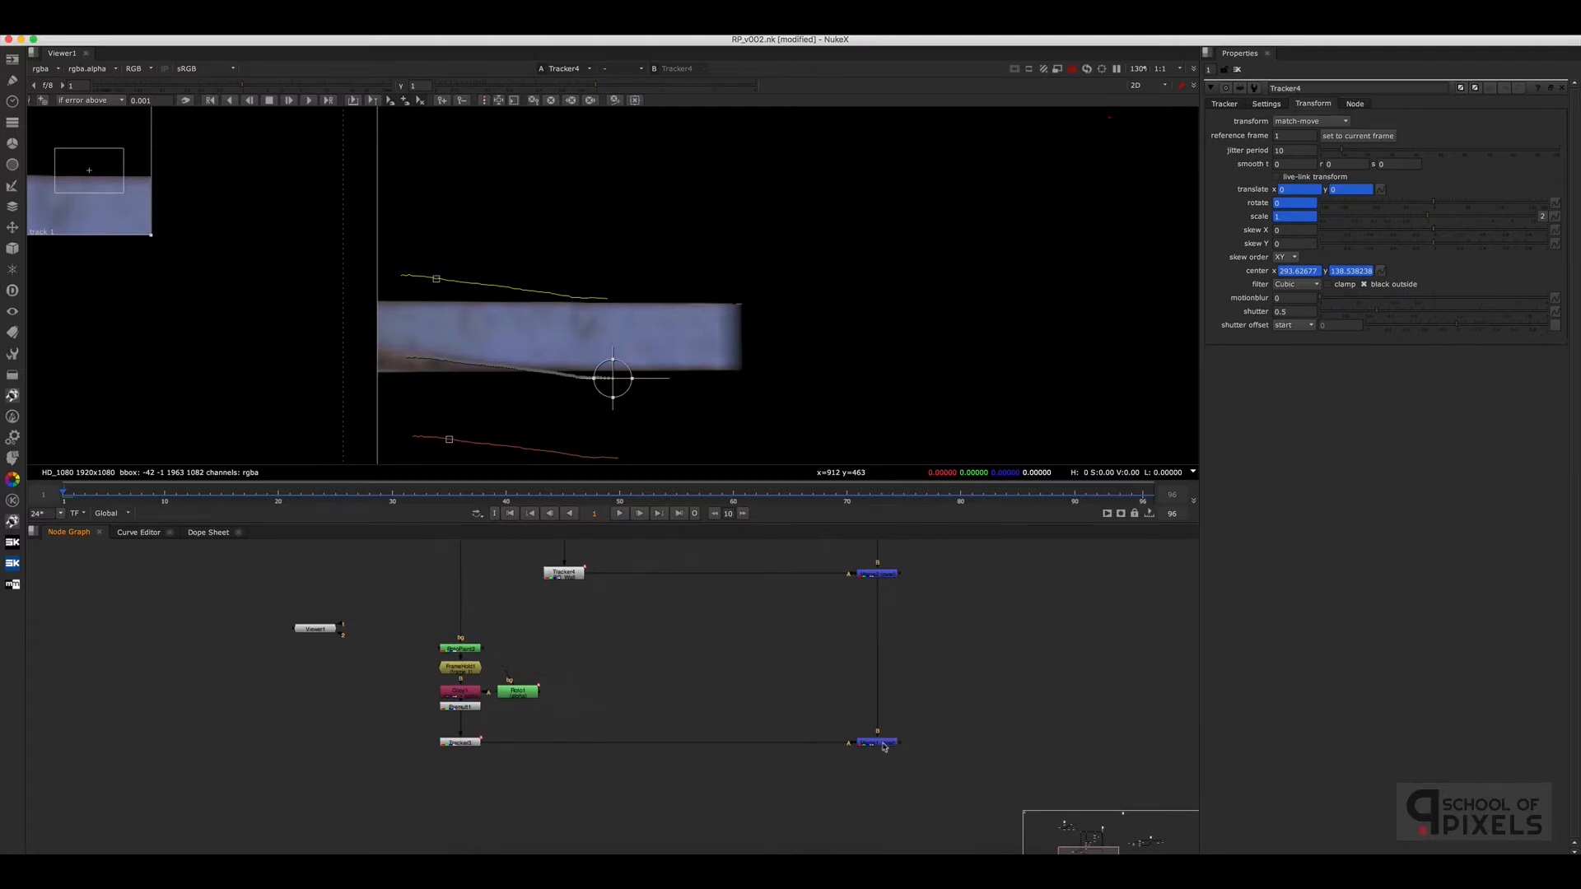
click(883, 746)
key(d)
middle_drag(890, 690, 900, 736)
key(1)
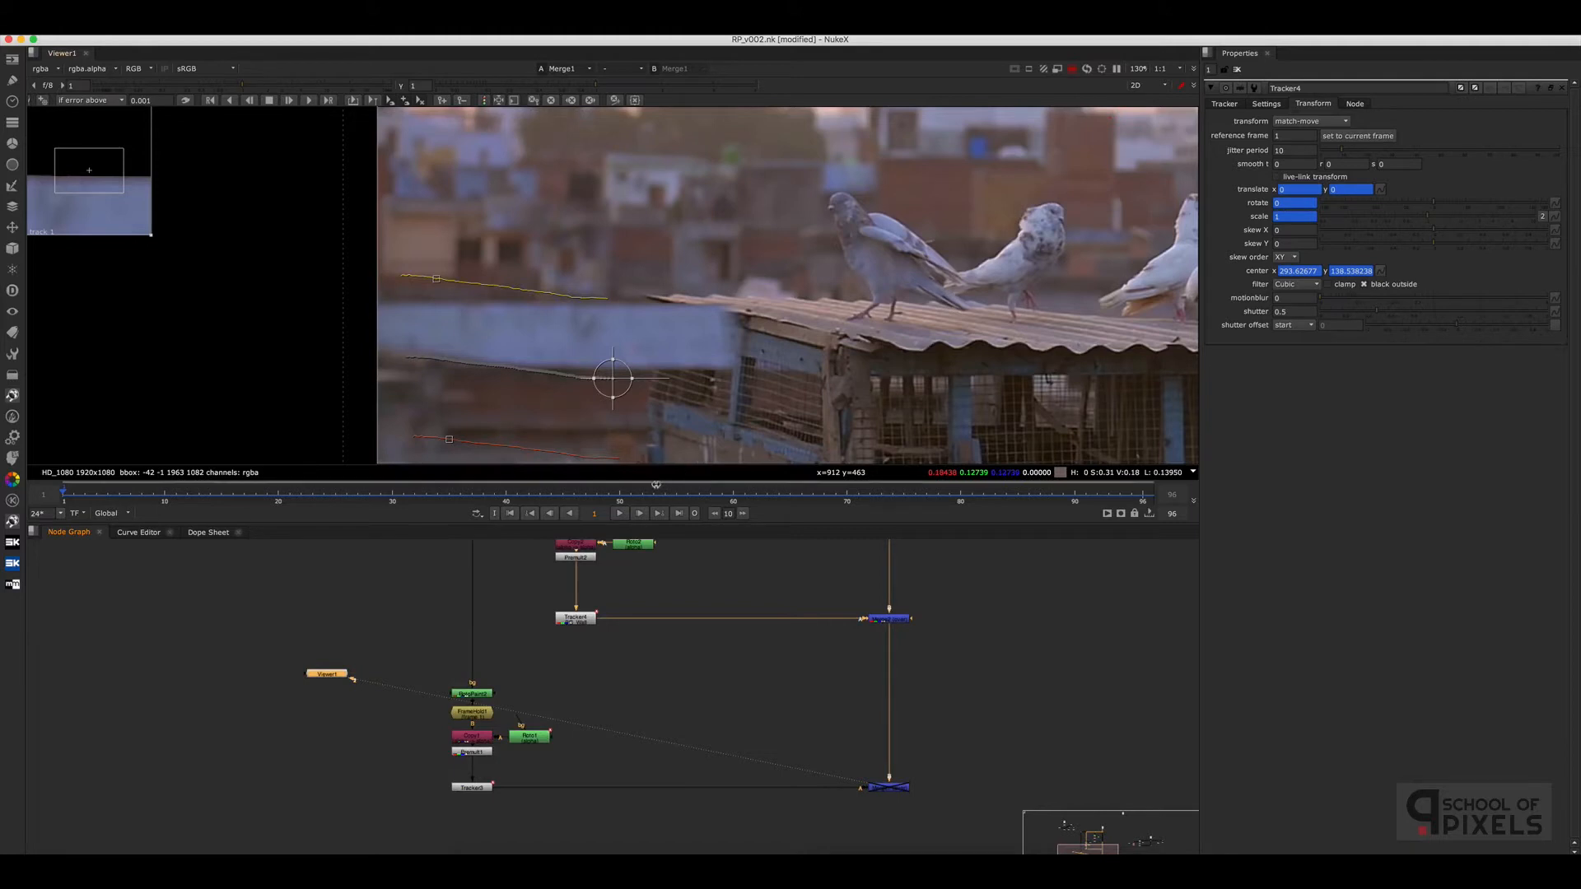
Play the composite with the full-screen viewer to check the wall patch's tracking, stop, and restore the layout
click(622, 514)
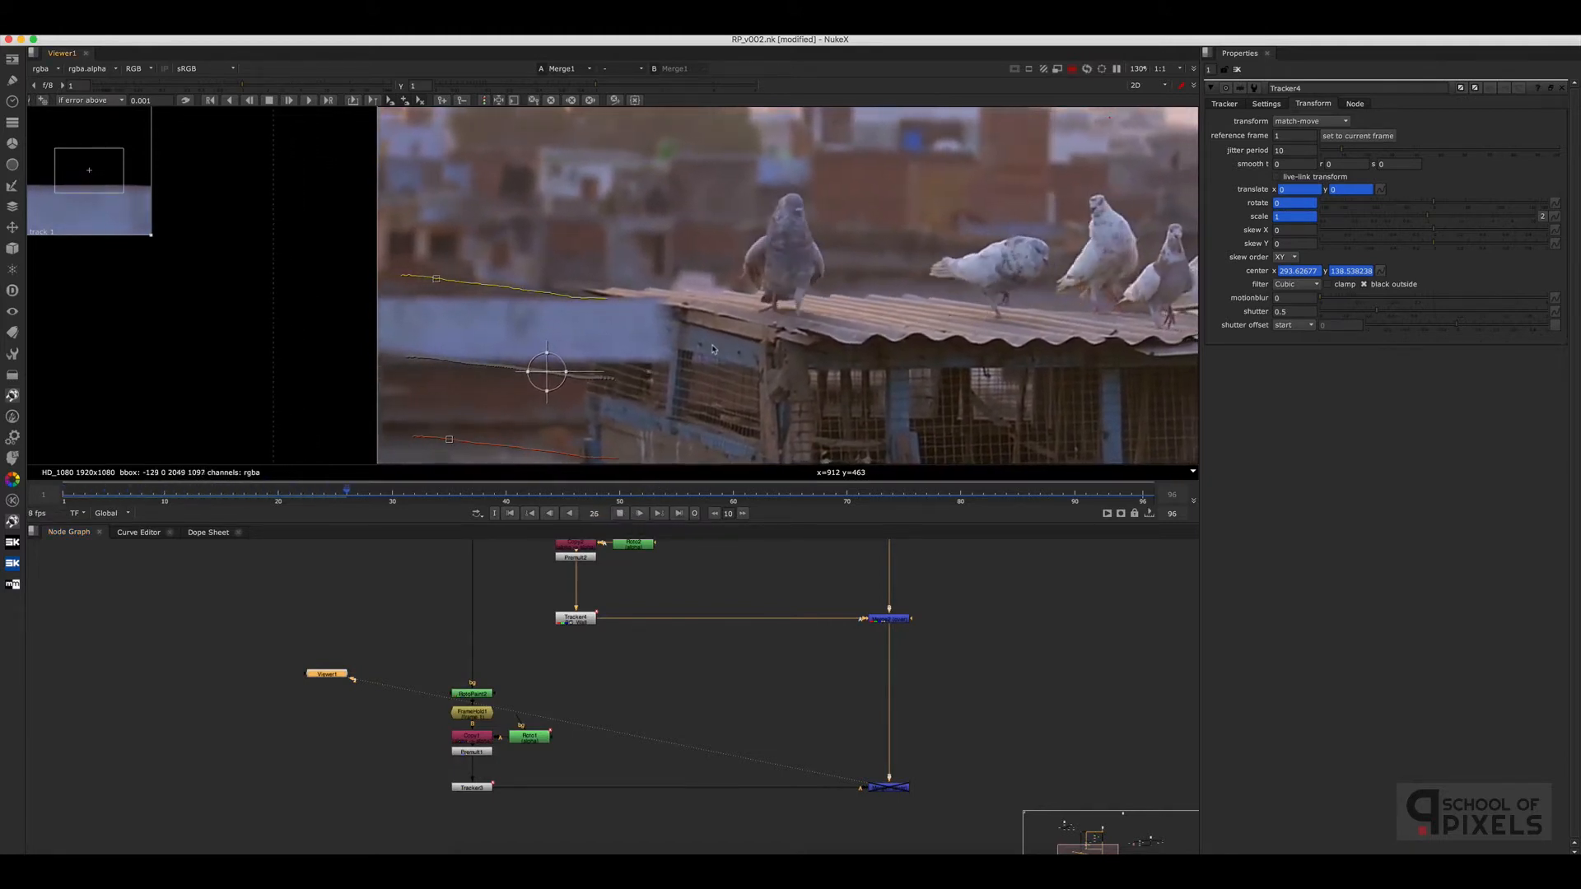
key(space)
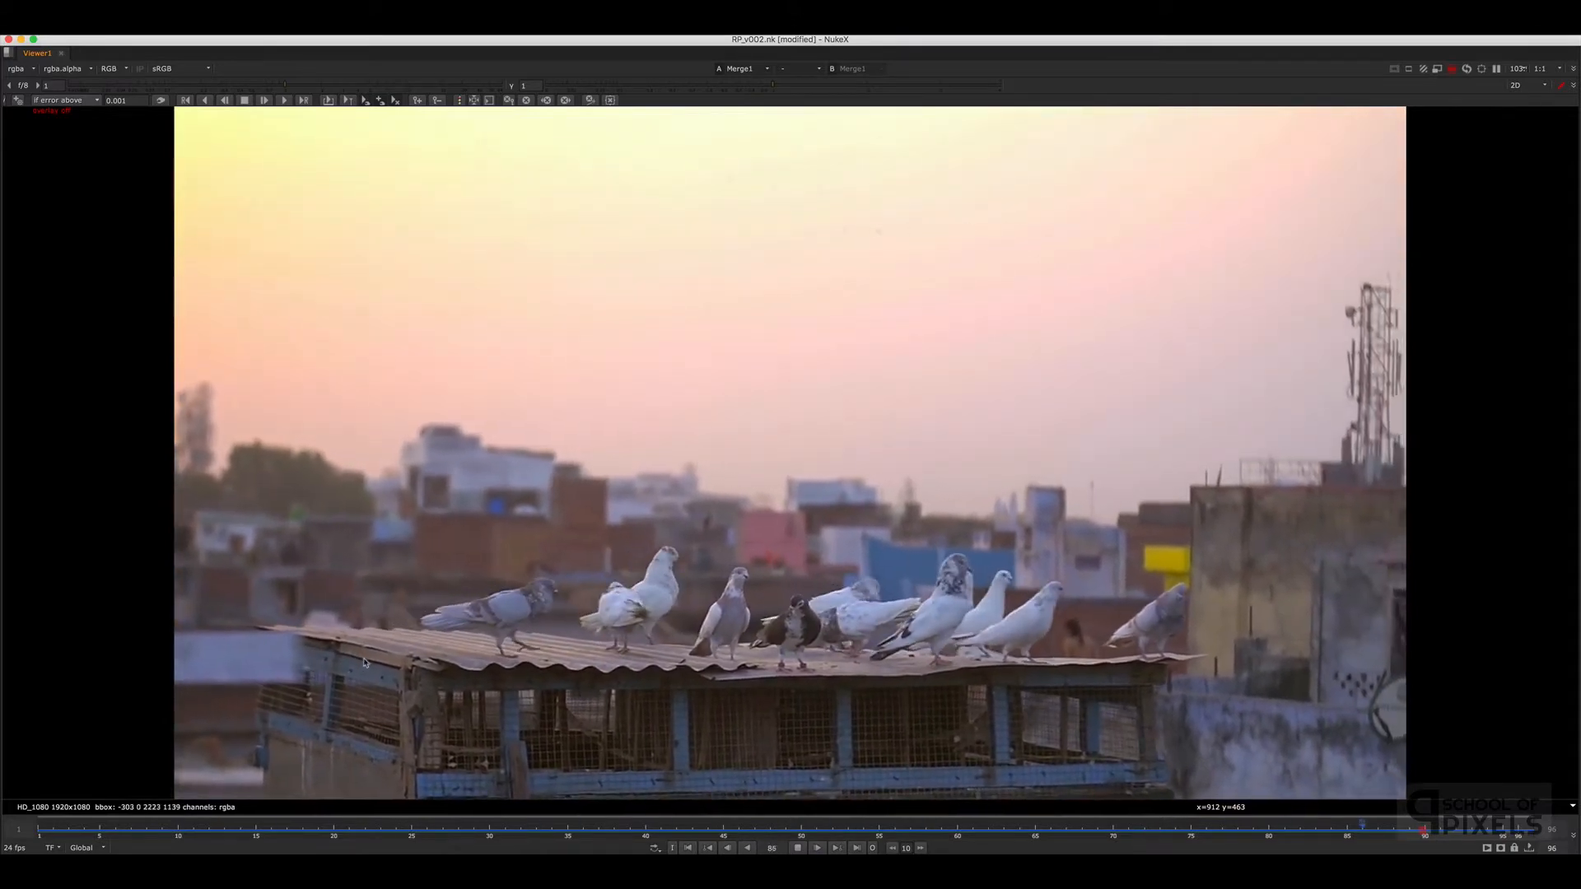
click(799, 848)
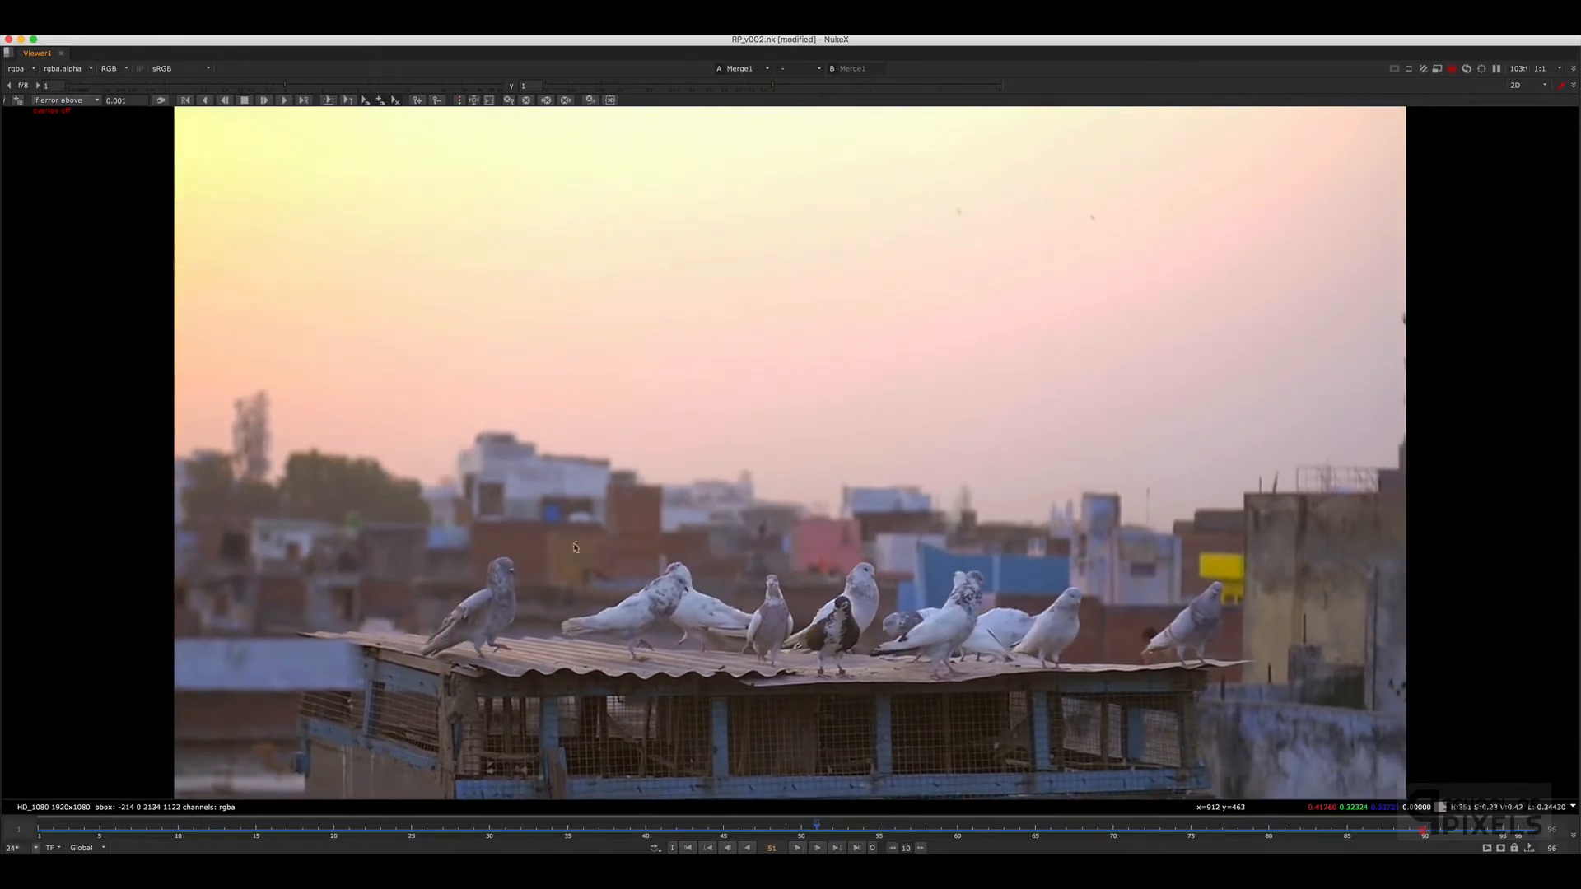
key(space)
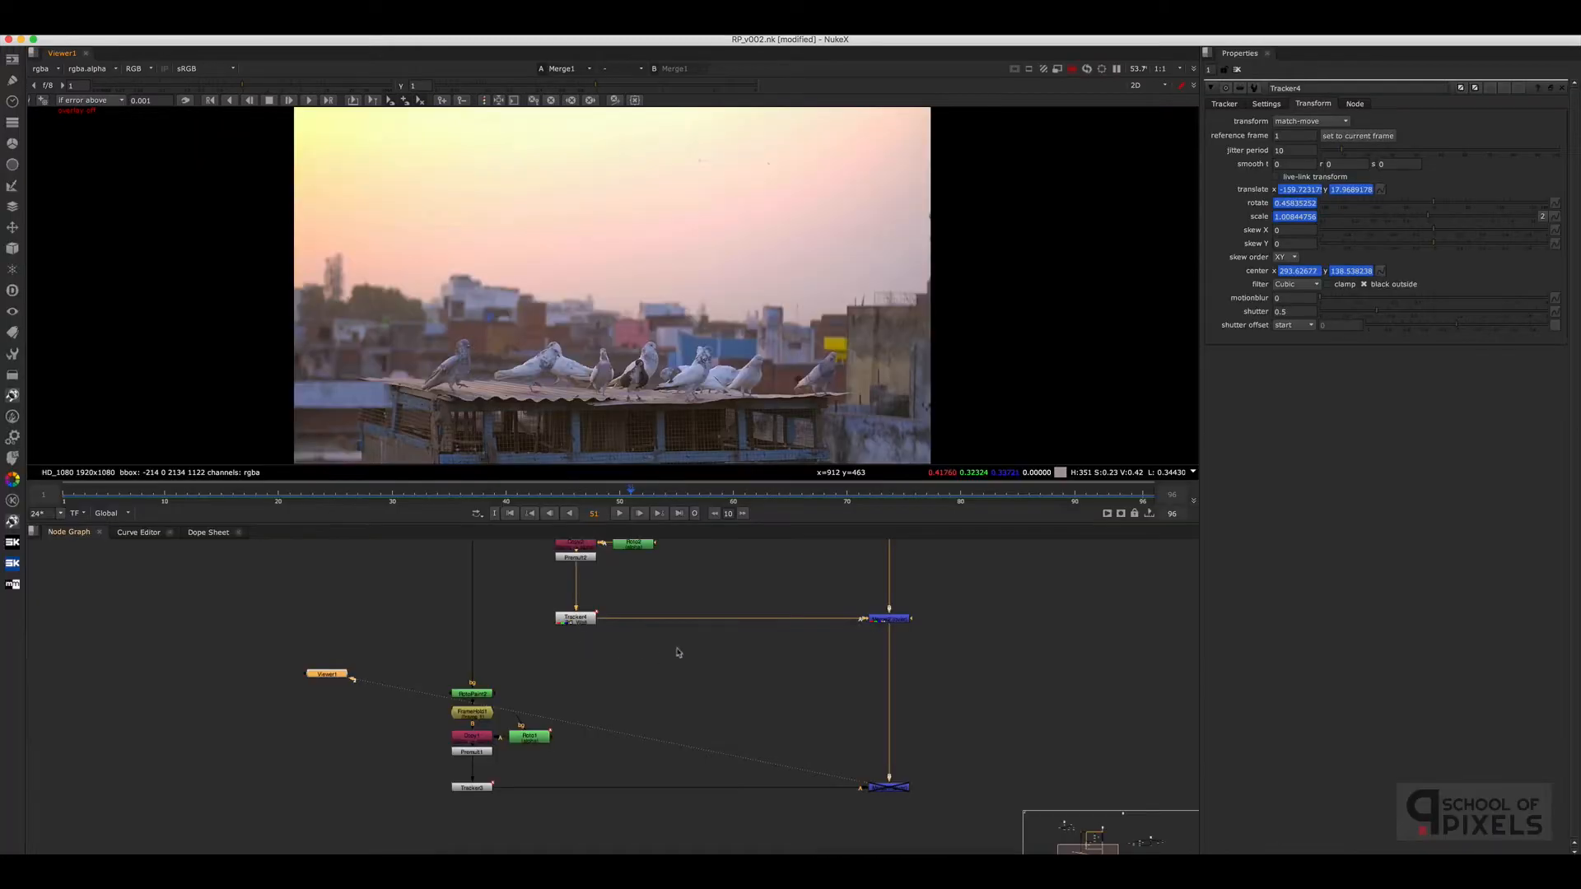
Go to the first frame and add an unconnected Roto node between the wall patch branch and its merge
click(510, 513)
scroll(503, 395, up, 5)
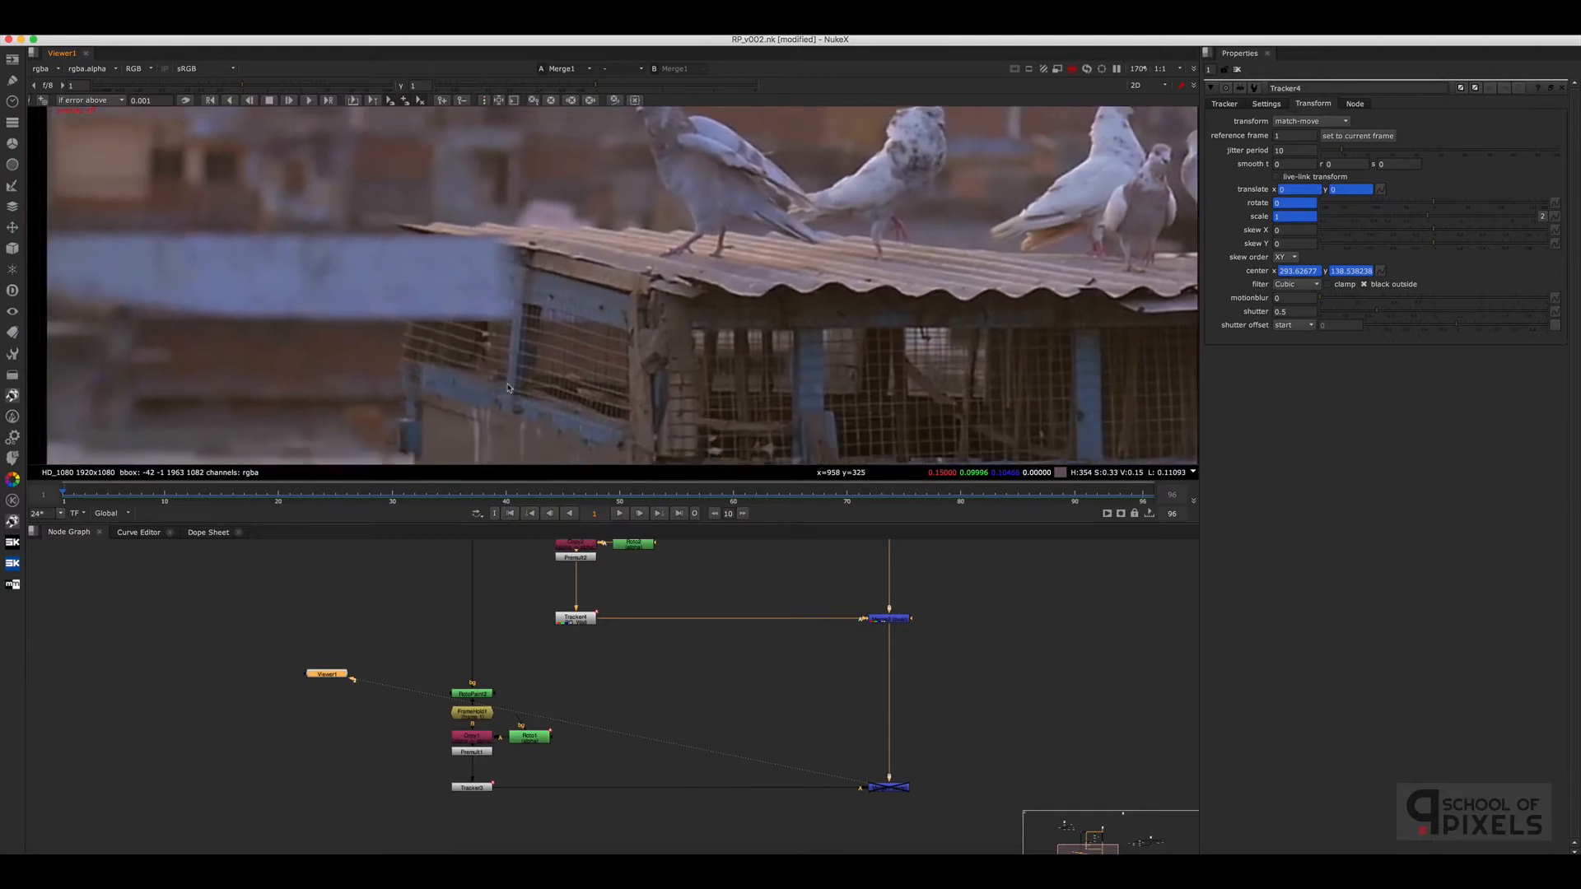
click(872, 749)
key(o)
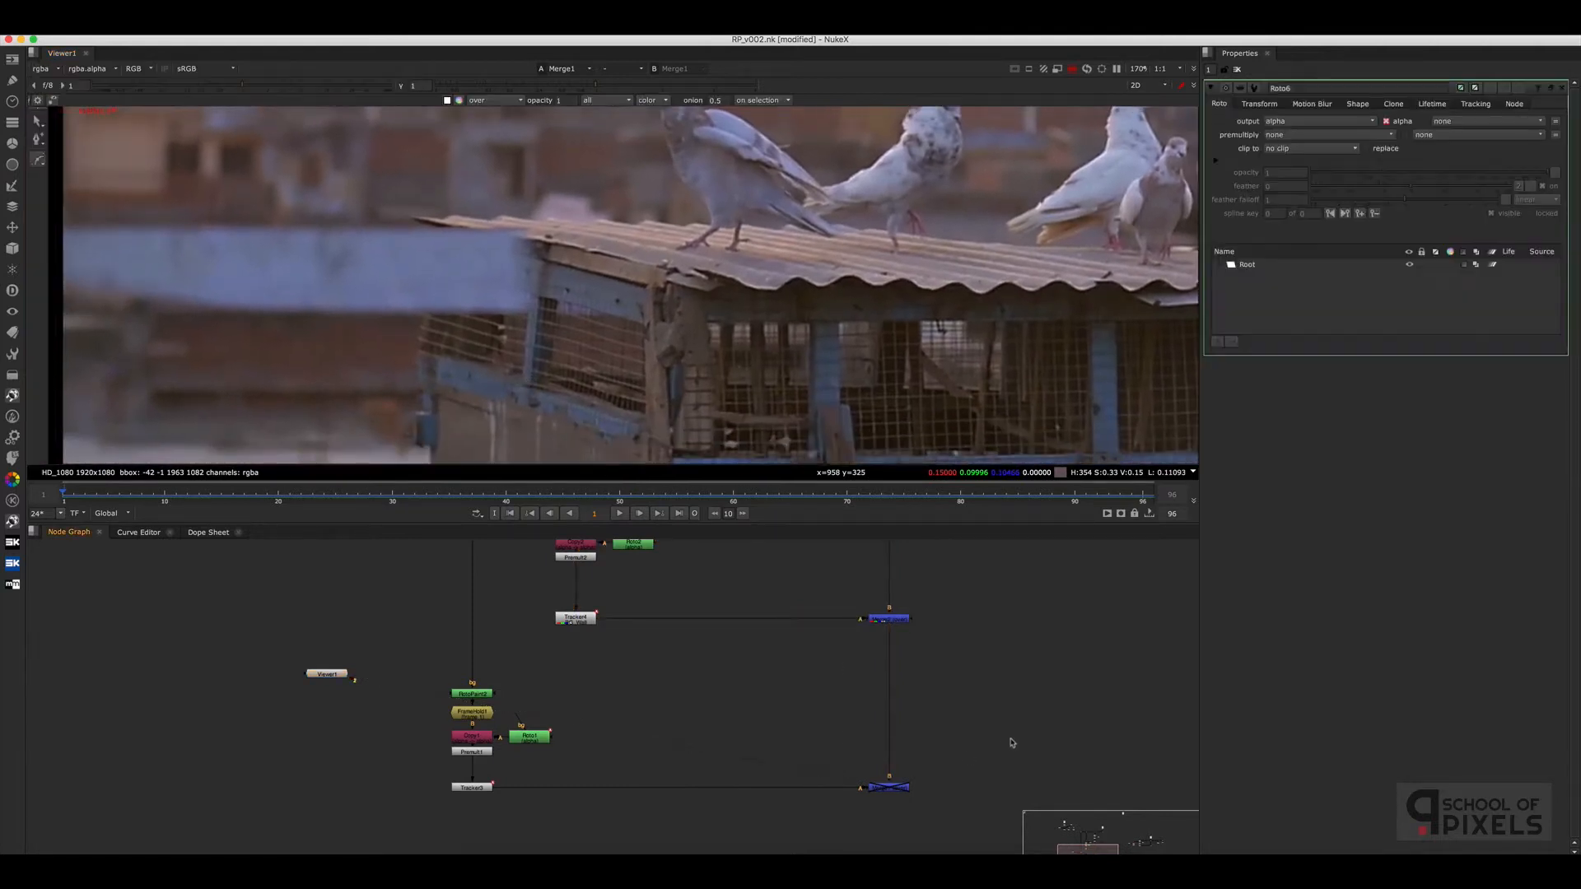
drag(991, 732, 752, 588)
click(830, 627)
scroll(826, 624, down, 2)
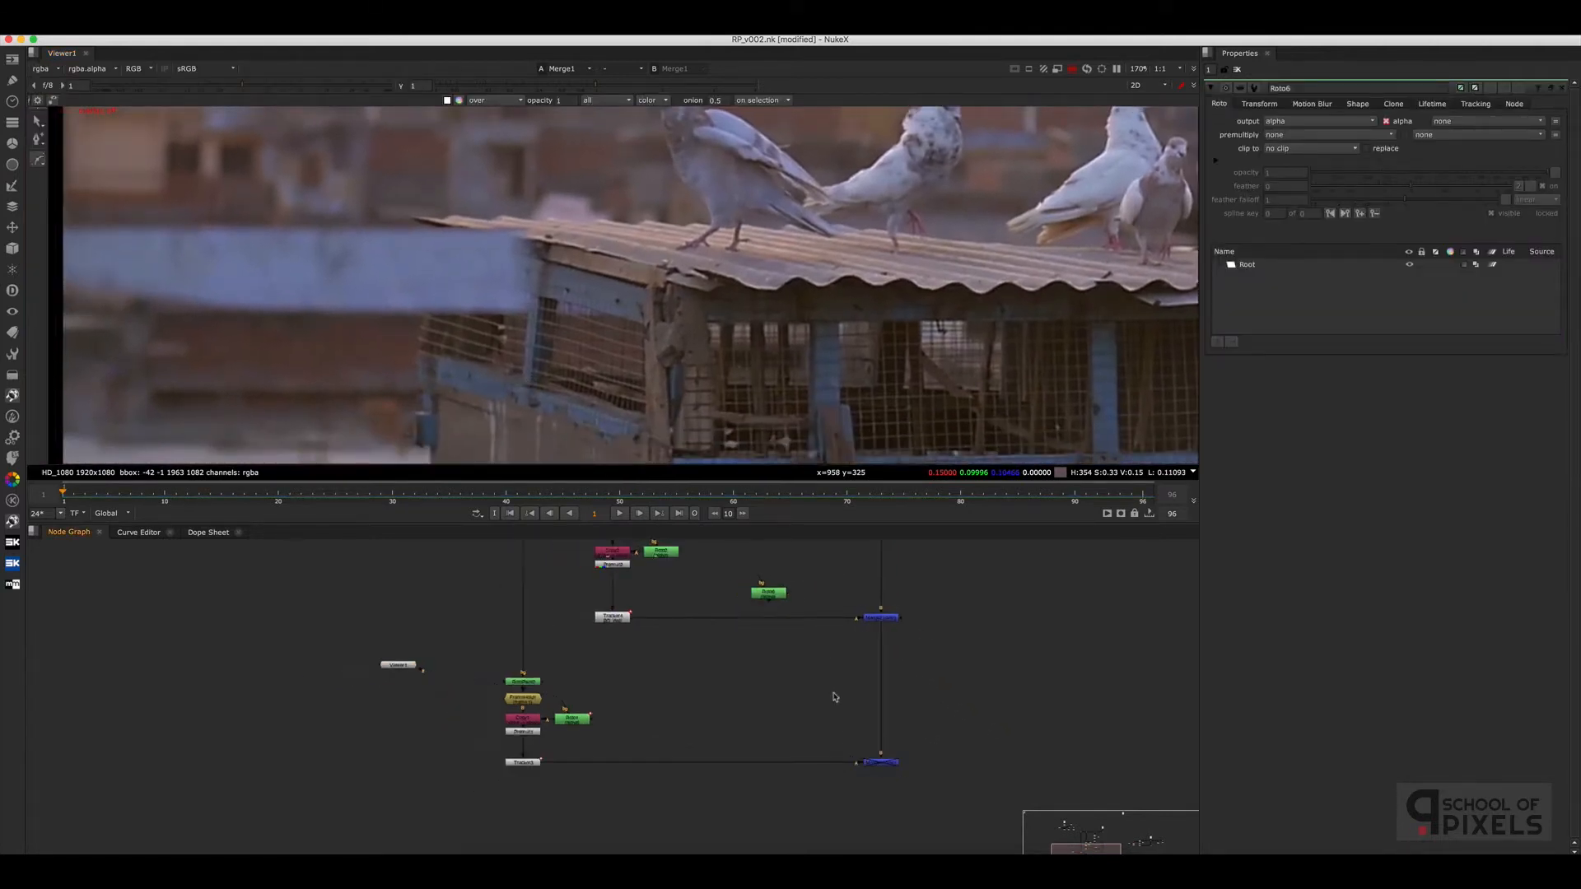
View the output of Merge3, the disabled merge of the BG_Wall_2 patch
middle_drag(880, 576, 863, 695)
scroll(863, 694, up, 3)
click(876, 586)
key(1)
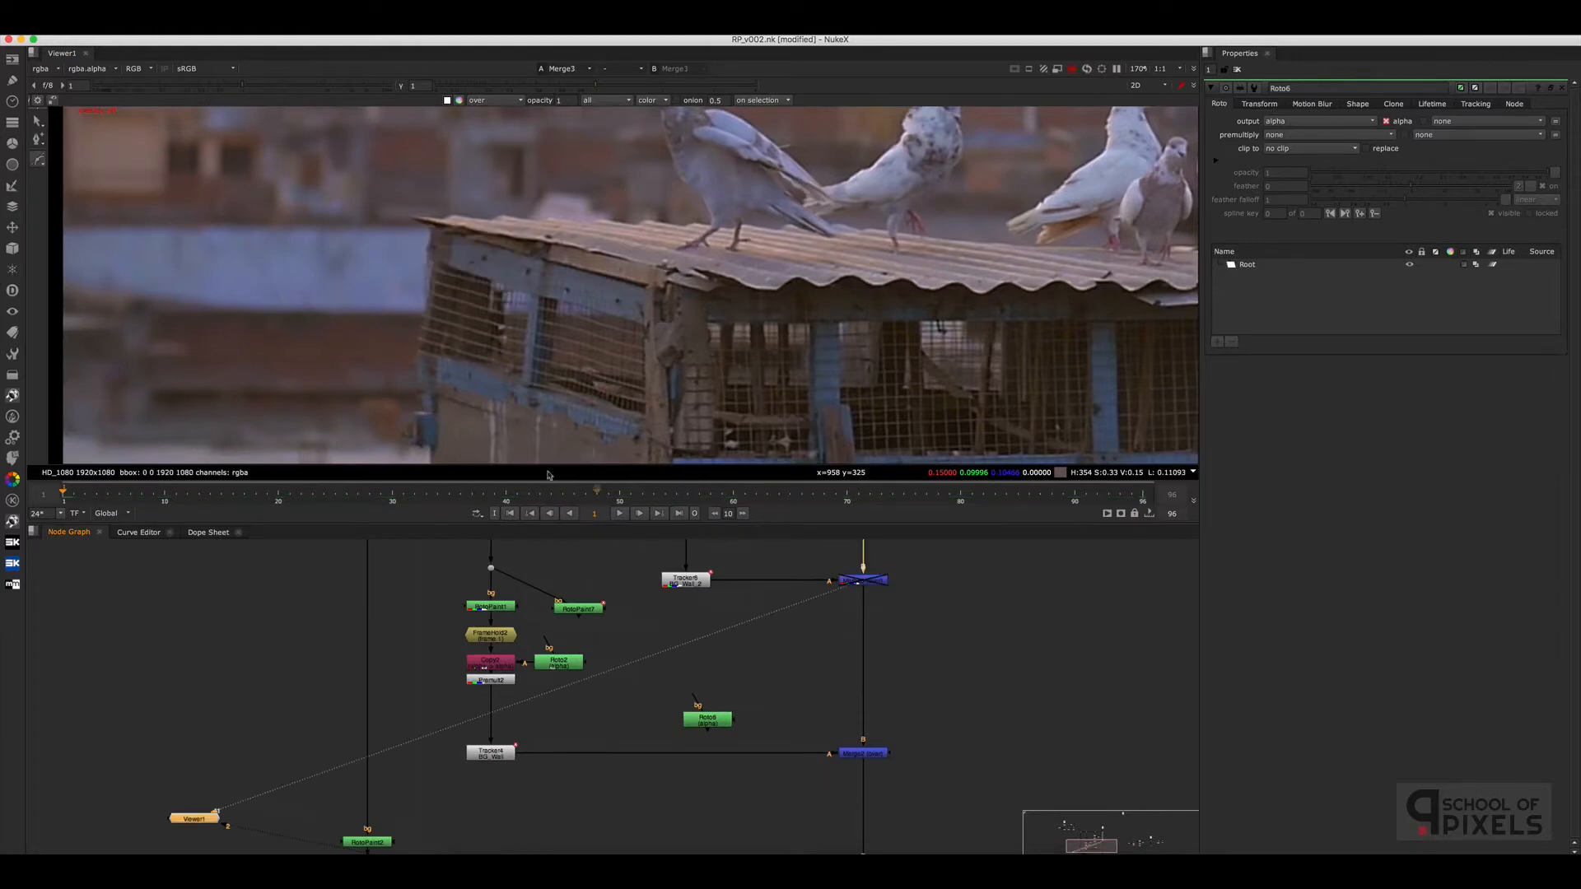
Draw a closed Bezier shape in Roto6 following the pigeon coop's left side and roof edge and closing across its mesh front
scroll(413, 356, up, 2)
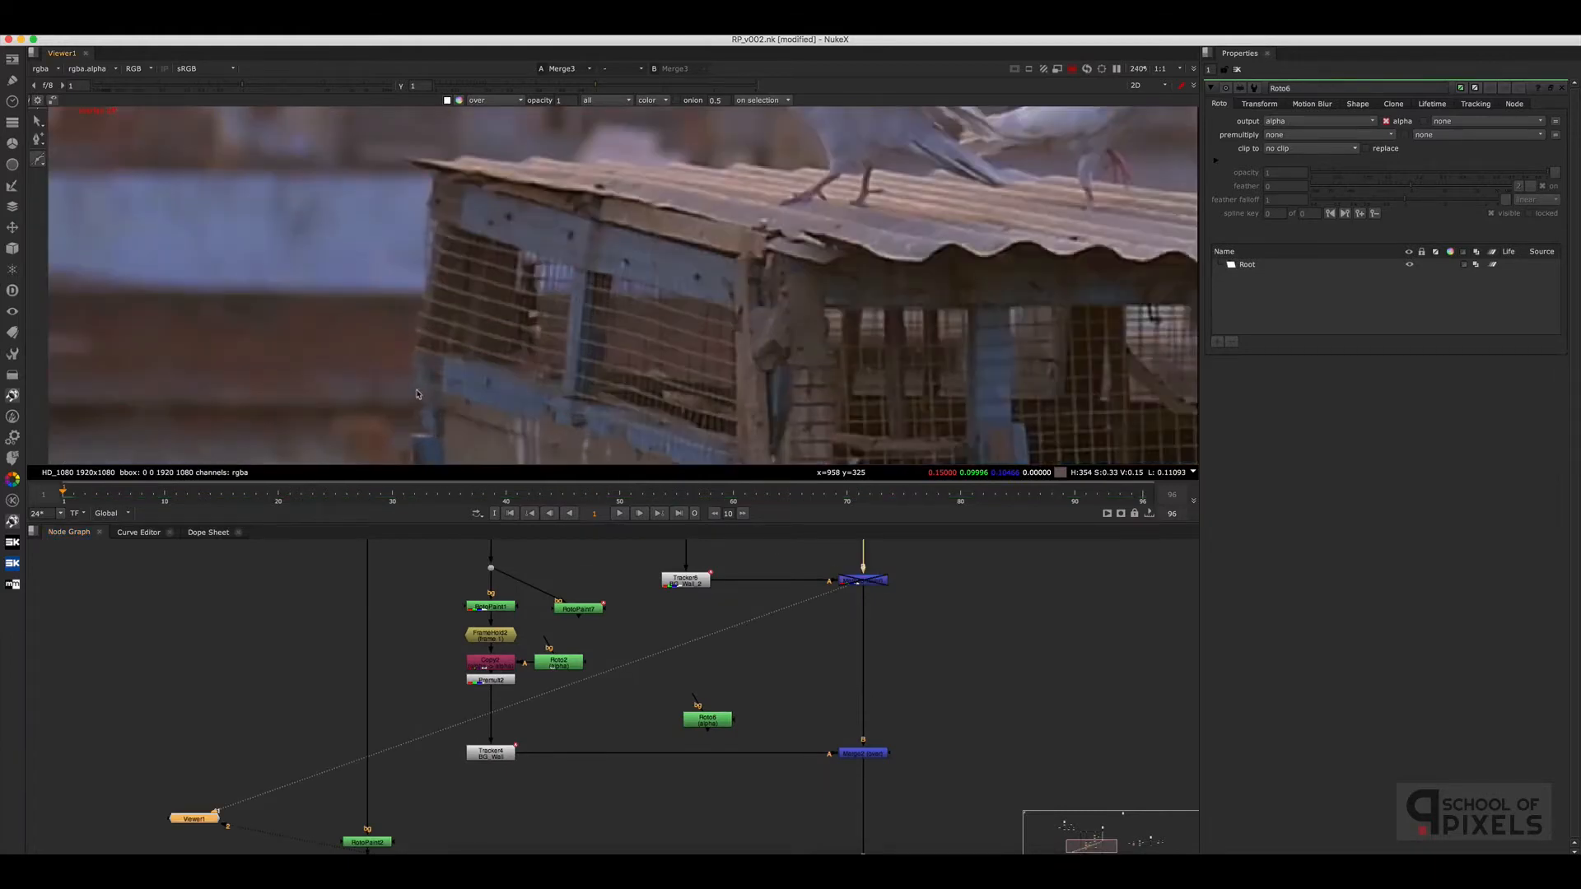
click(418, 406)
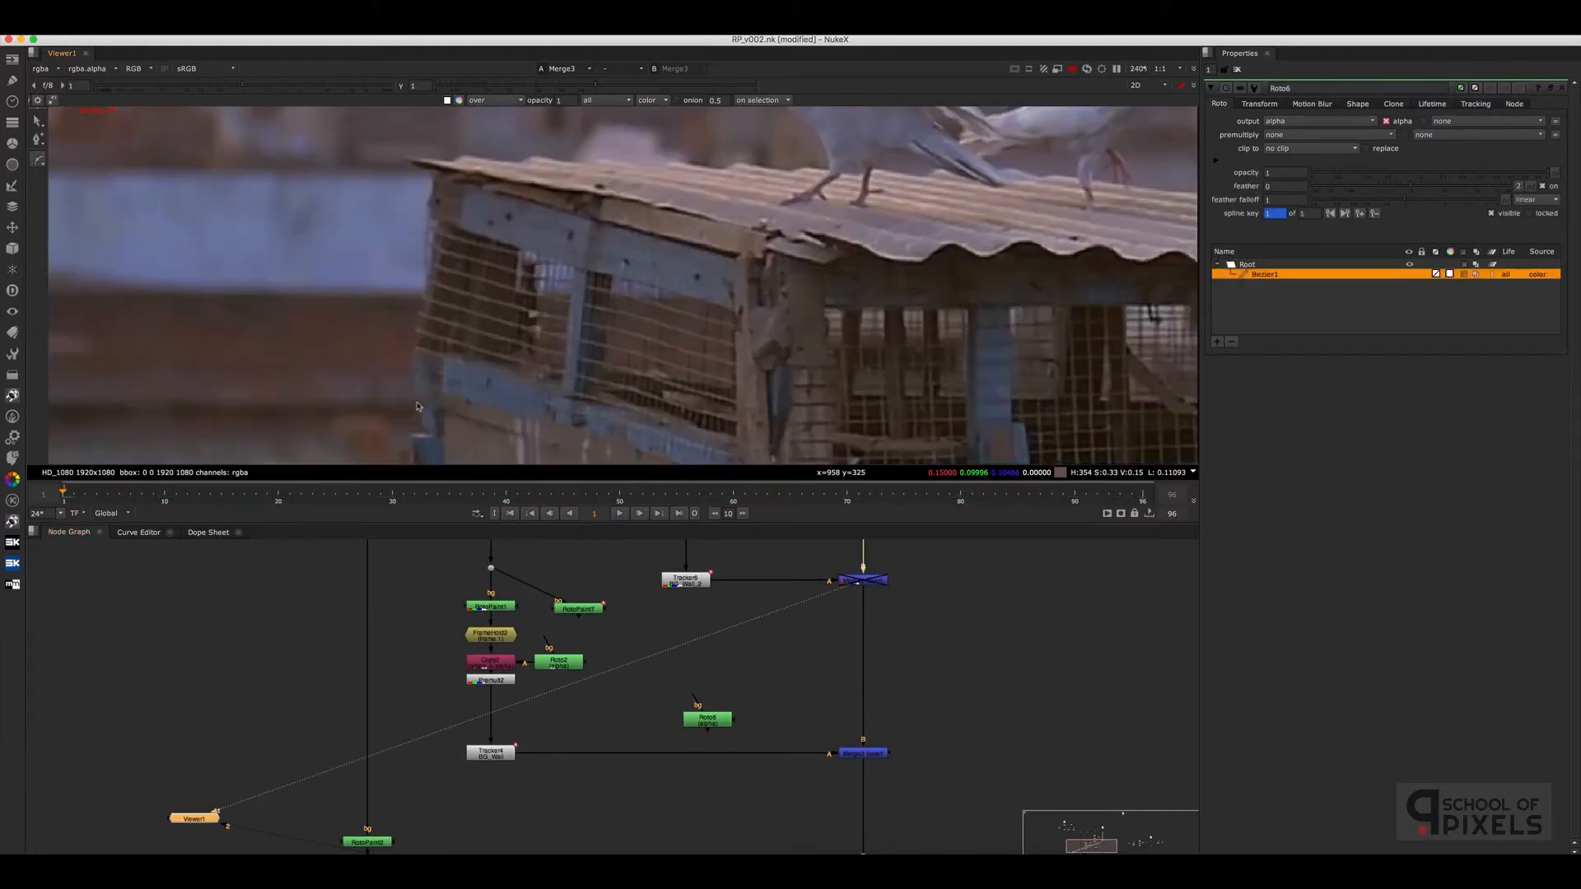
click(418, 341)
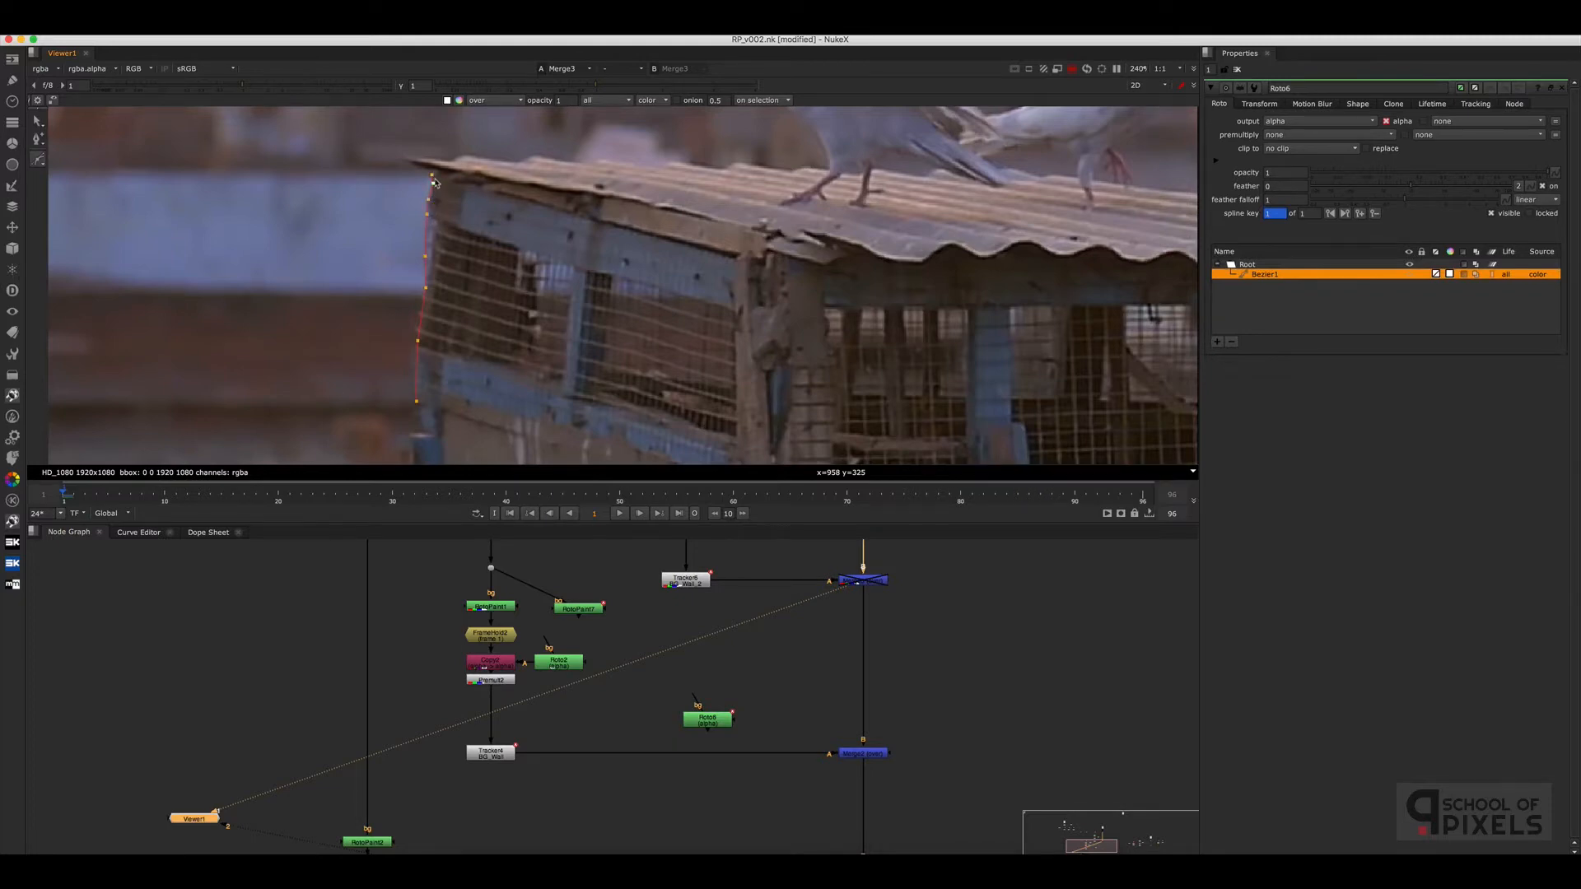
click(428, 170)
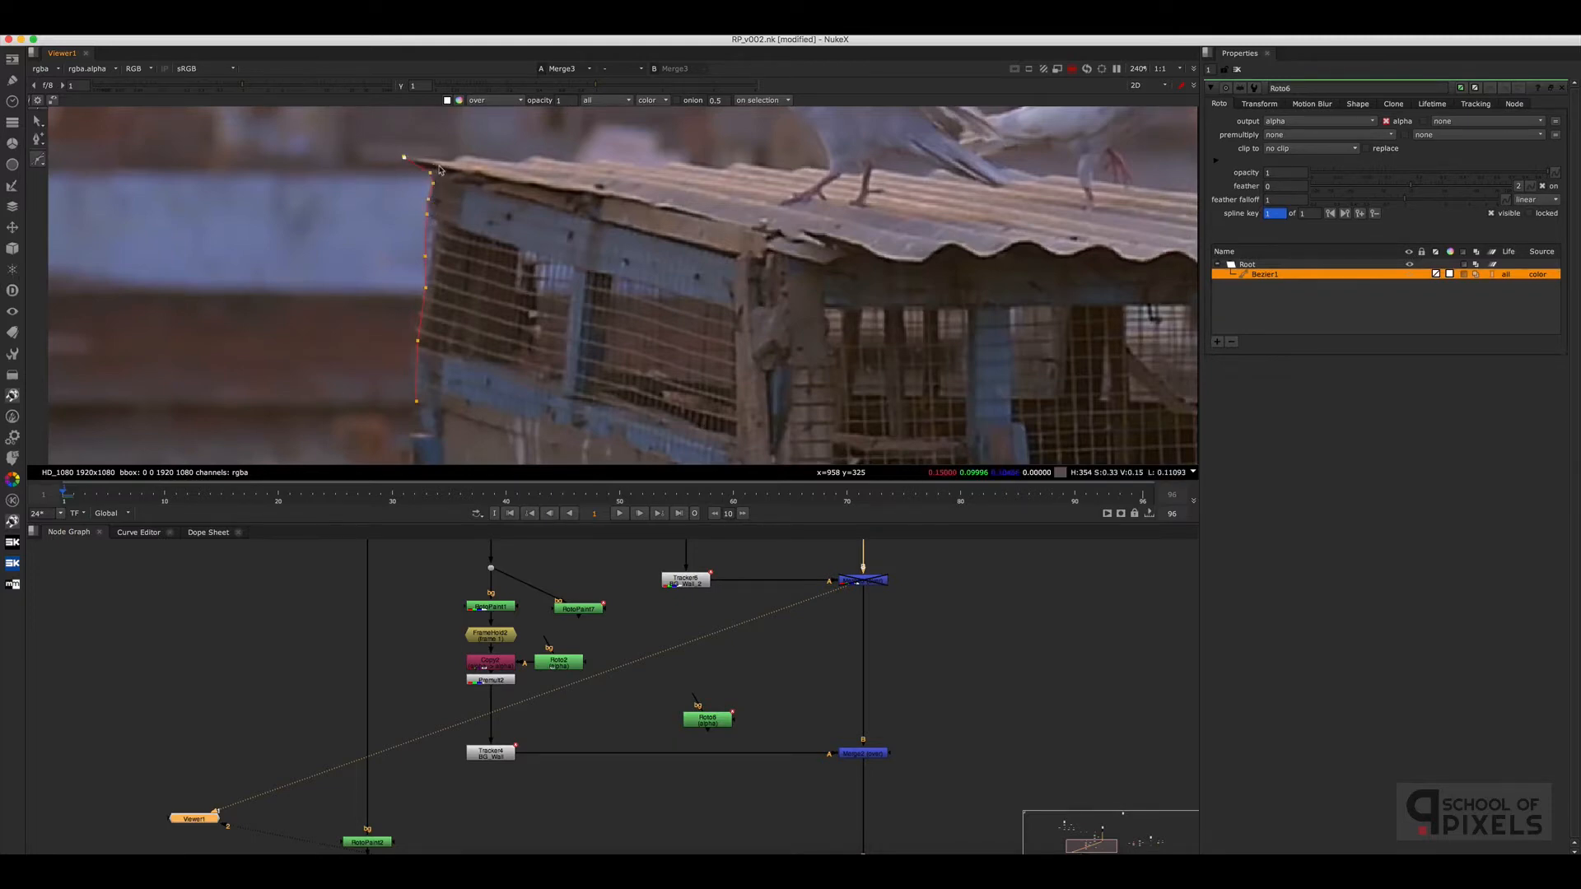
click(509, 173)
click(650, 194)
drag(660, 201, 660, 205)
scroll(1011, 423, down, 4)
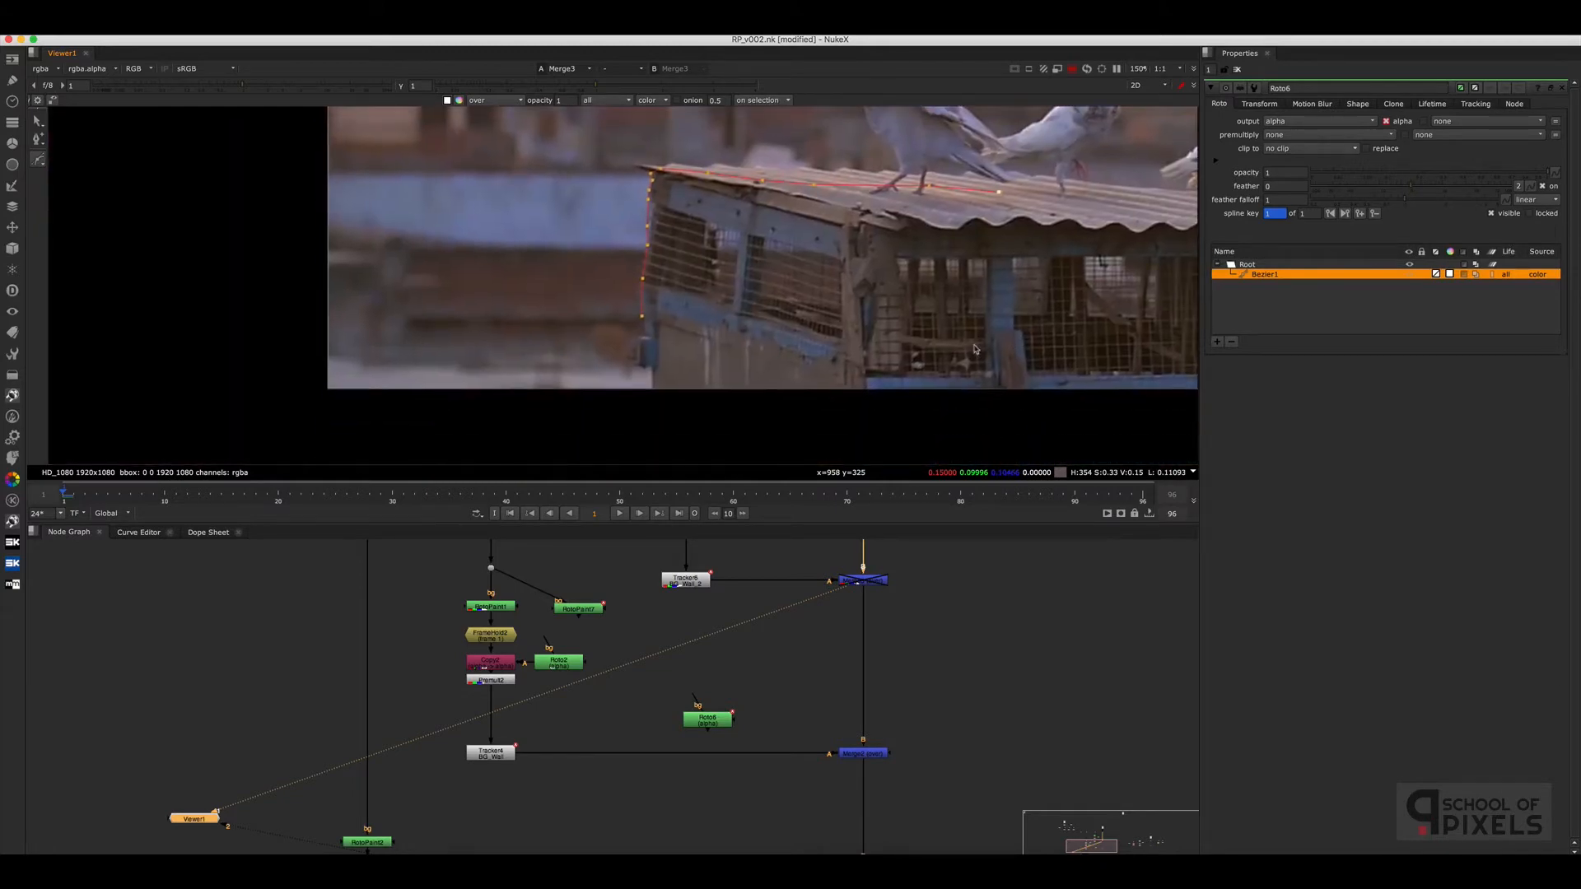
scroll(975, 349, up, 3)
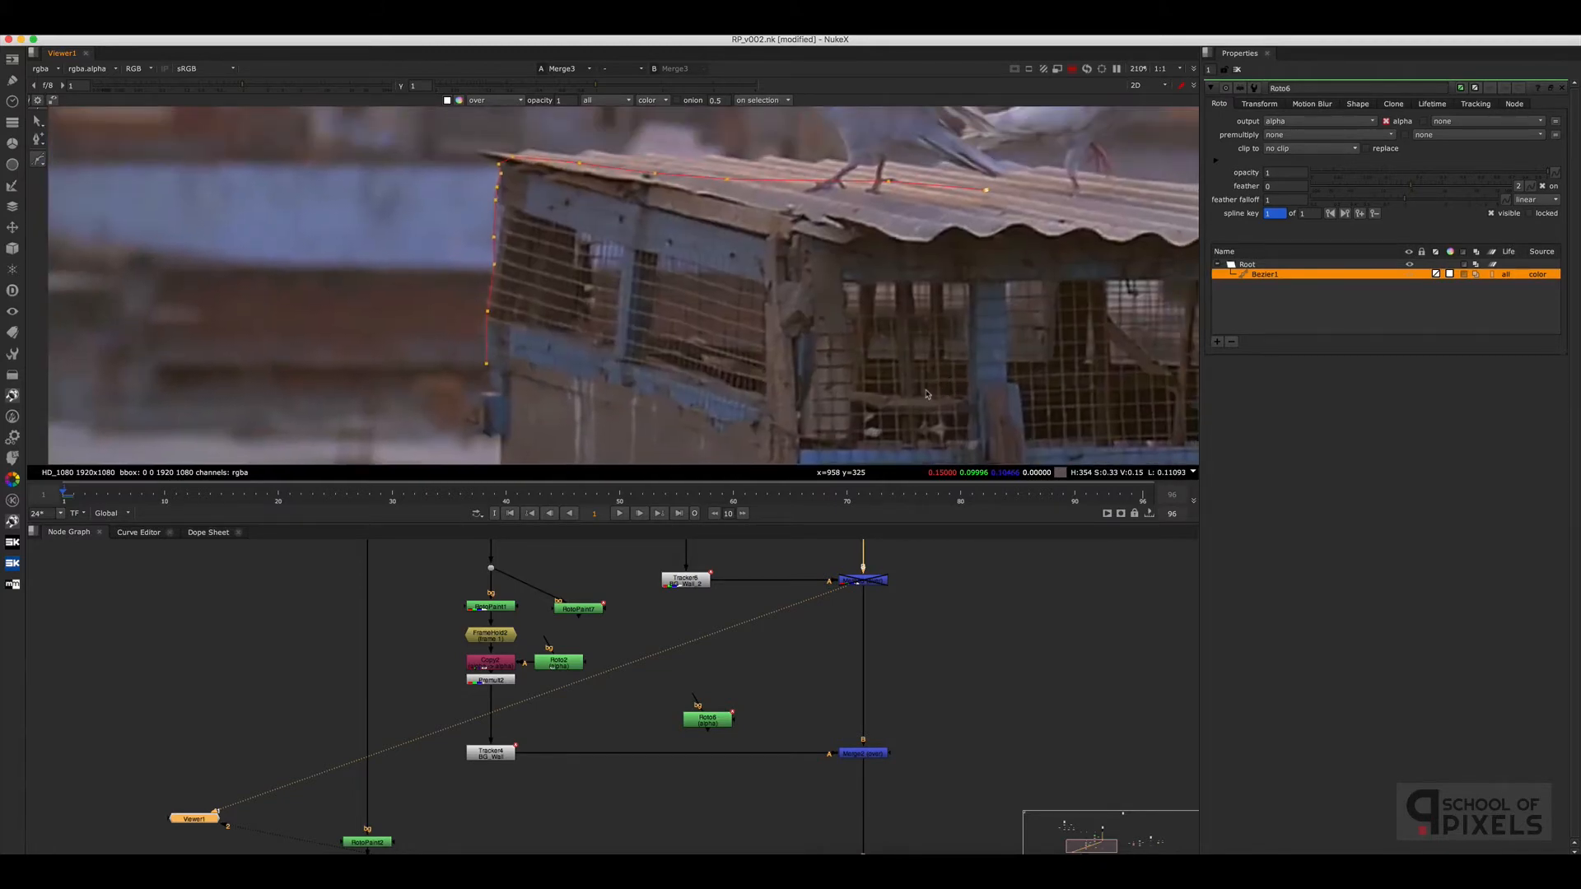
click(935, 404)
click(486, 366)
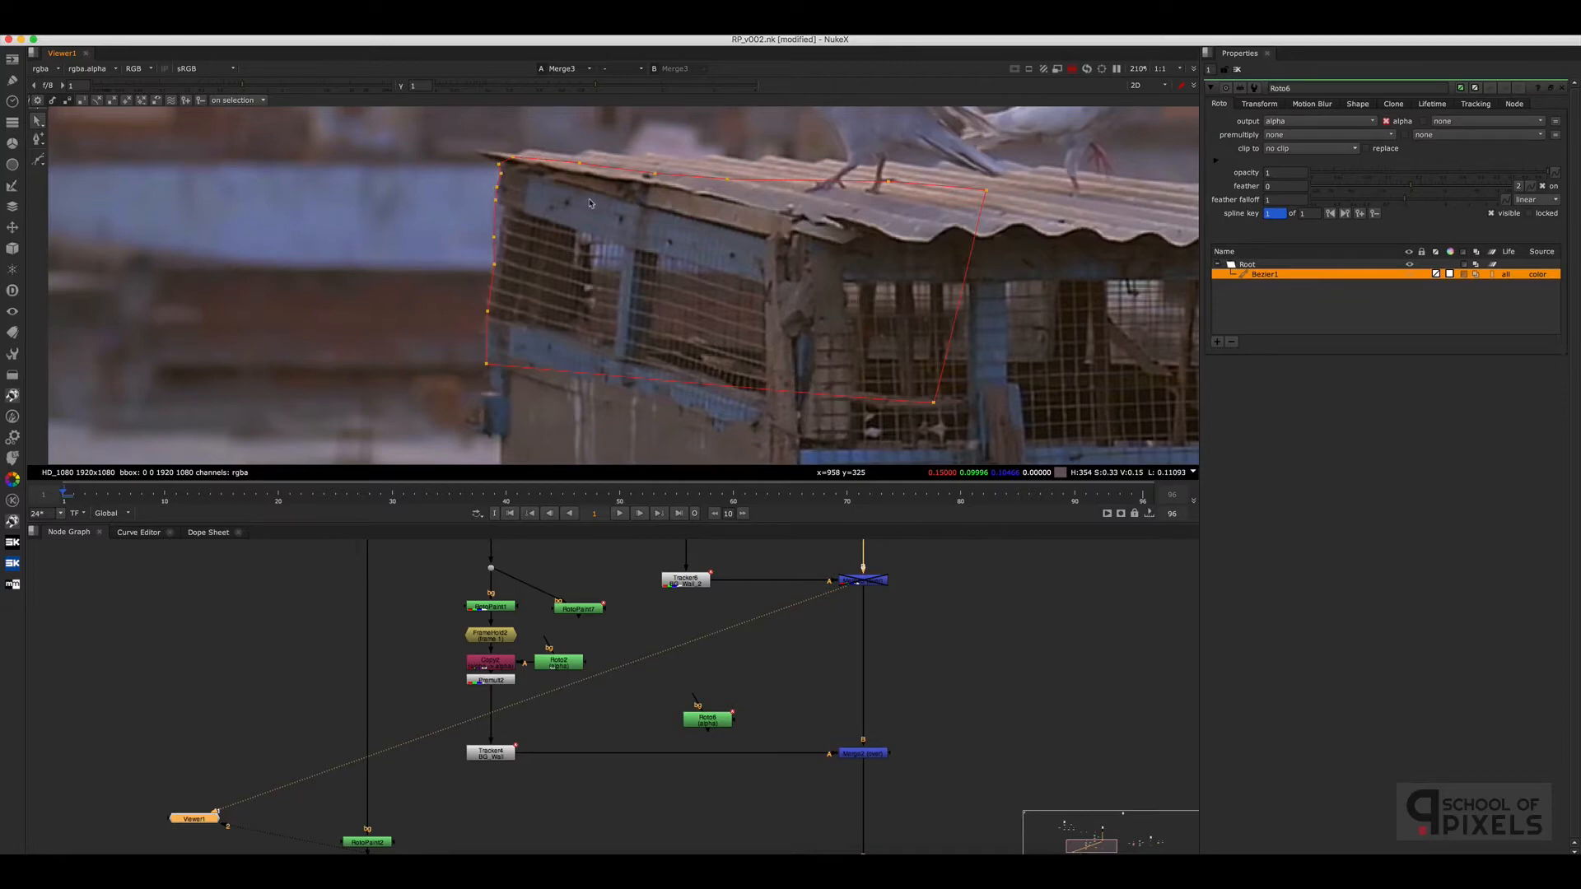
Insert a Merge node between Tracker4 and Merge2, with Roto6 as input A and Tracker4 as input B
drag(708, 719, 755, 763)
key(m)
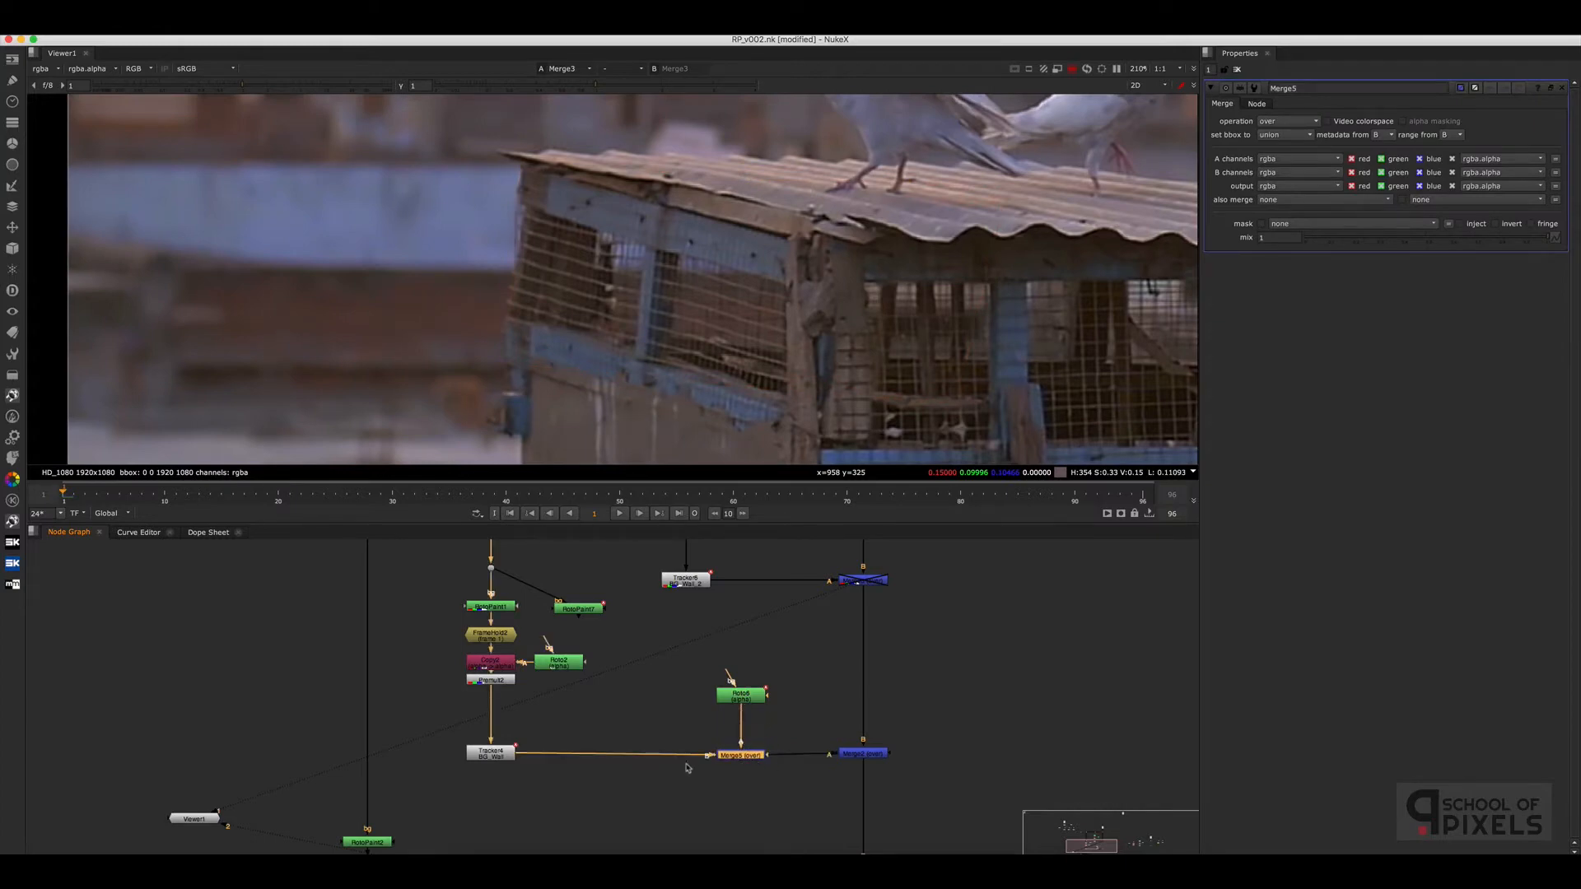
scroll(698, 765, up, 4)
View the tracked wall patch from Tracker4, and the roto shape from Roto6 with its properties open
click(262, 749)
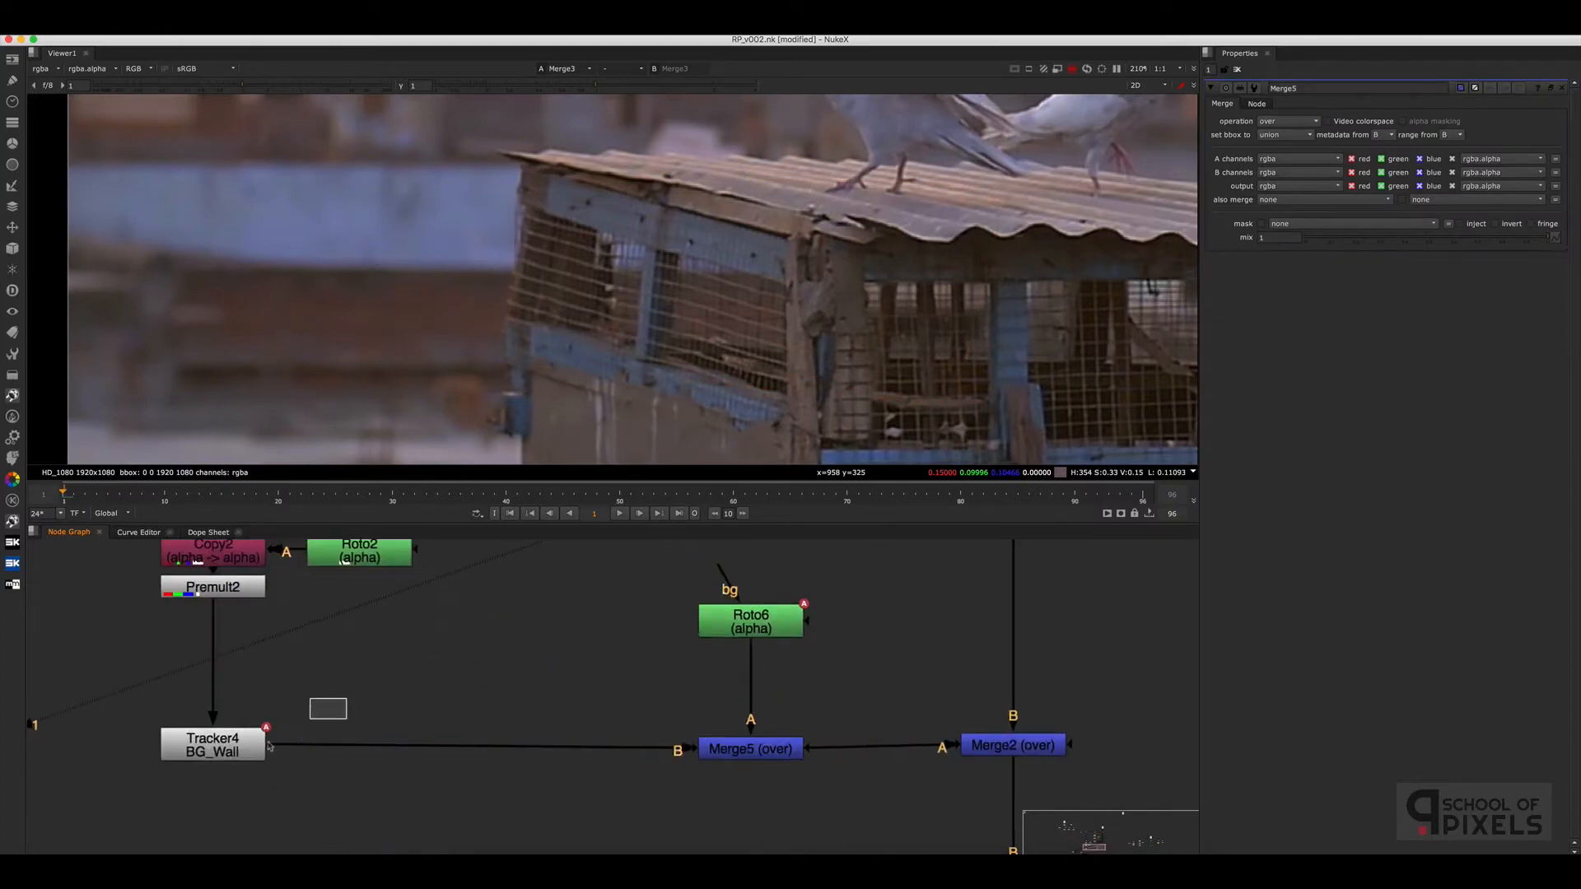
key(1)
drag(912, 692, 583, 826)
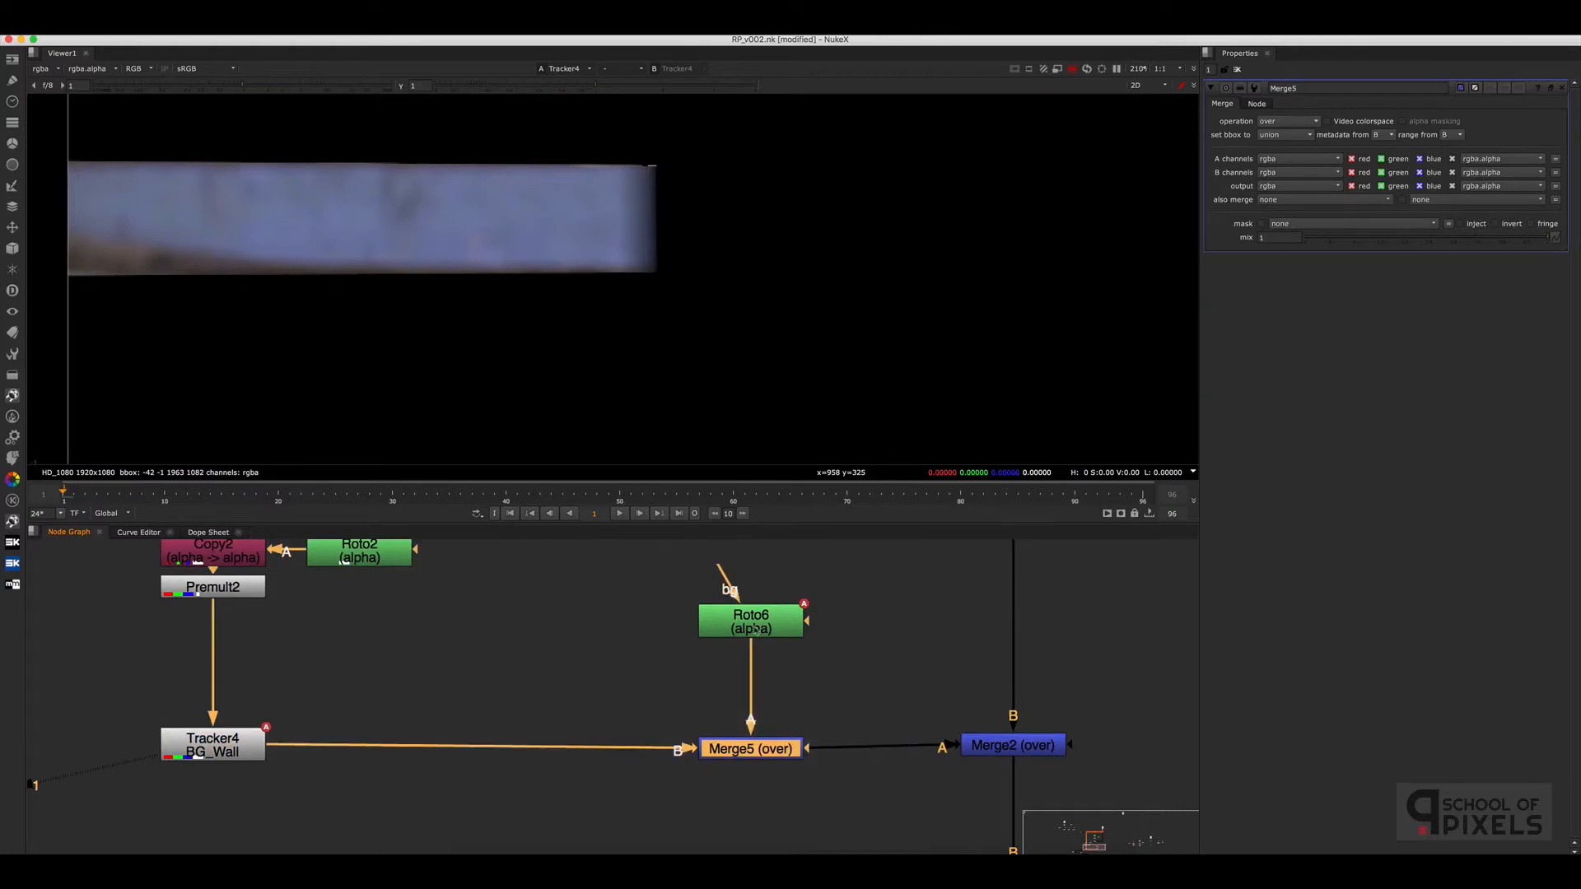
click(751, 624)
key(1)
double_click(756, 630)
click(924, 682)
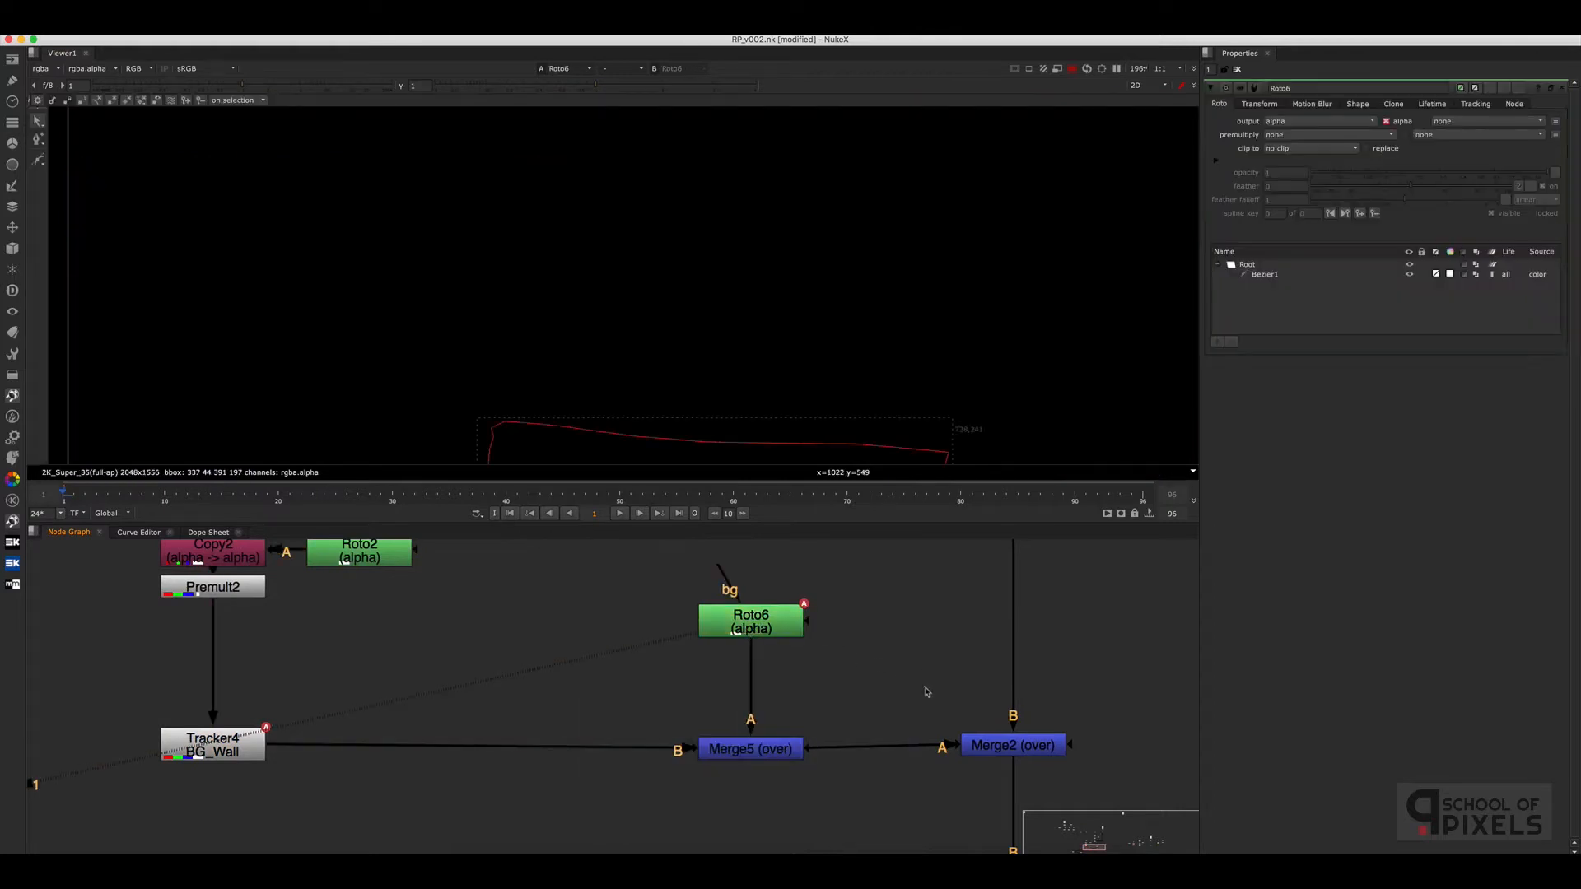
Set the operation of Merge5, which joins Roto6 with the wall patch, to stencil
double_click(774, 746)
click(1284, 124)
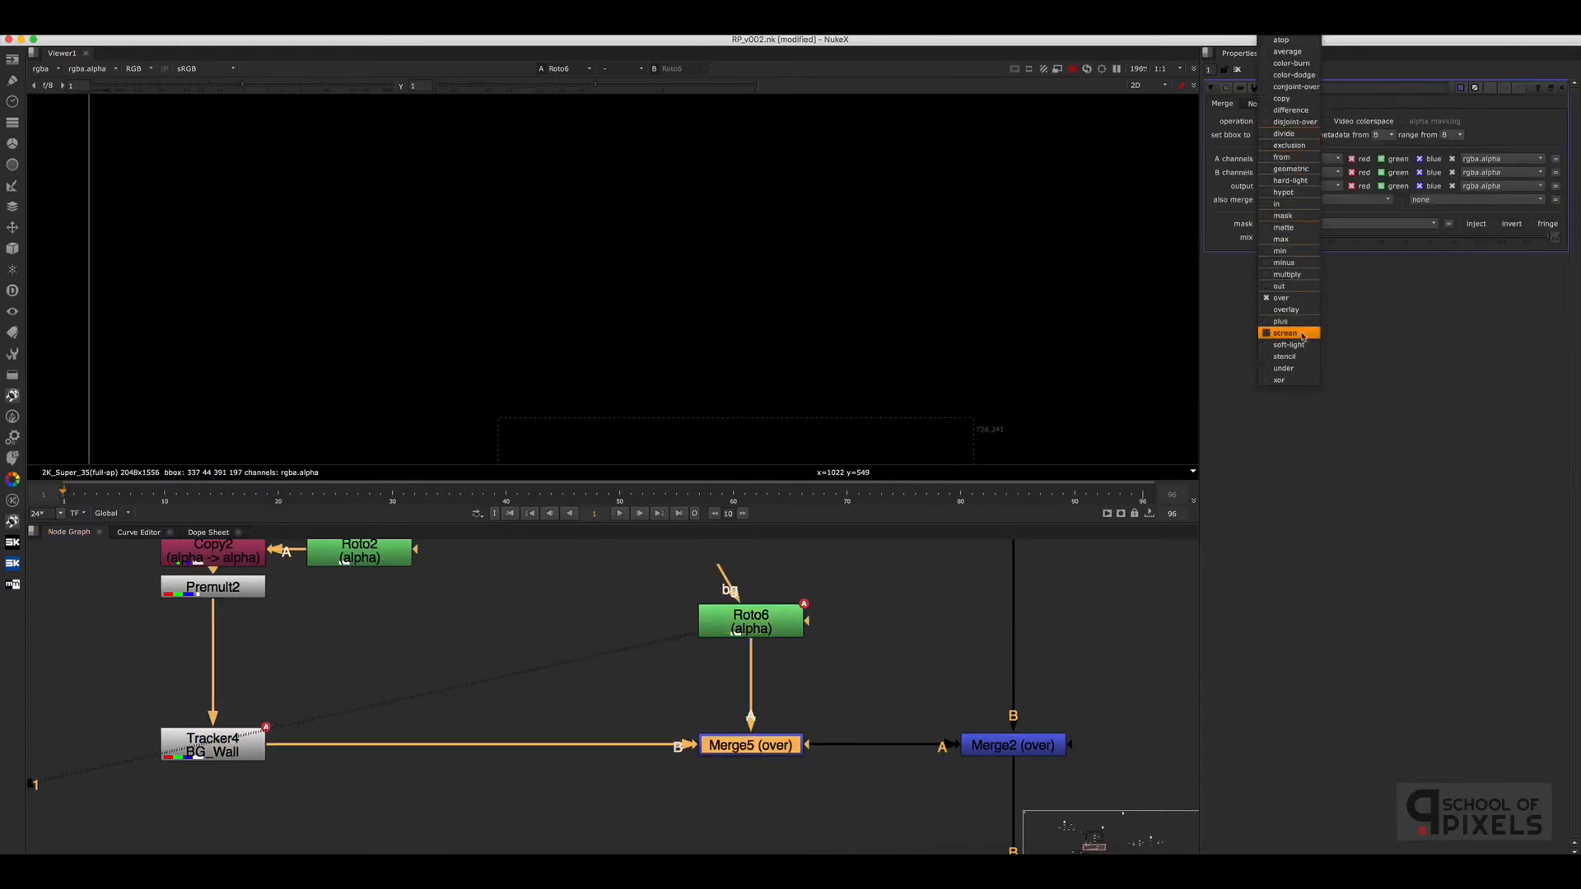
click(1289, 356)
View the source plate from the Dot above the patch branches and fit the whole frame
scroll(841, 664, down, 8)
scroll(885, 667, up, 5)
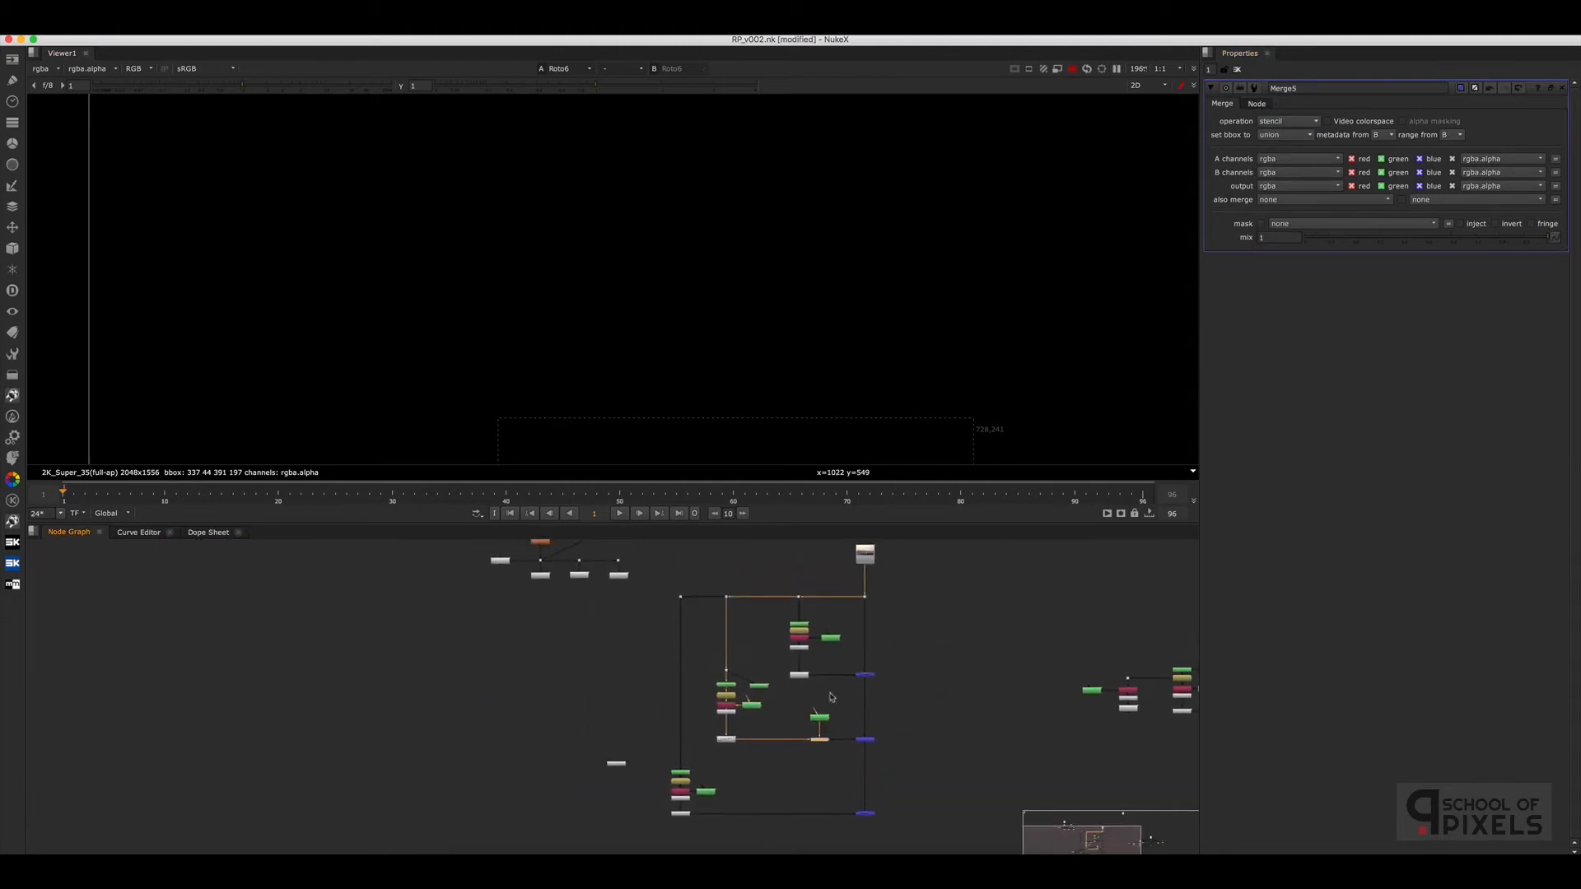
scroll(886, 602, up, 3)
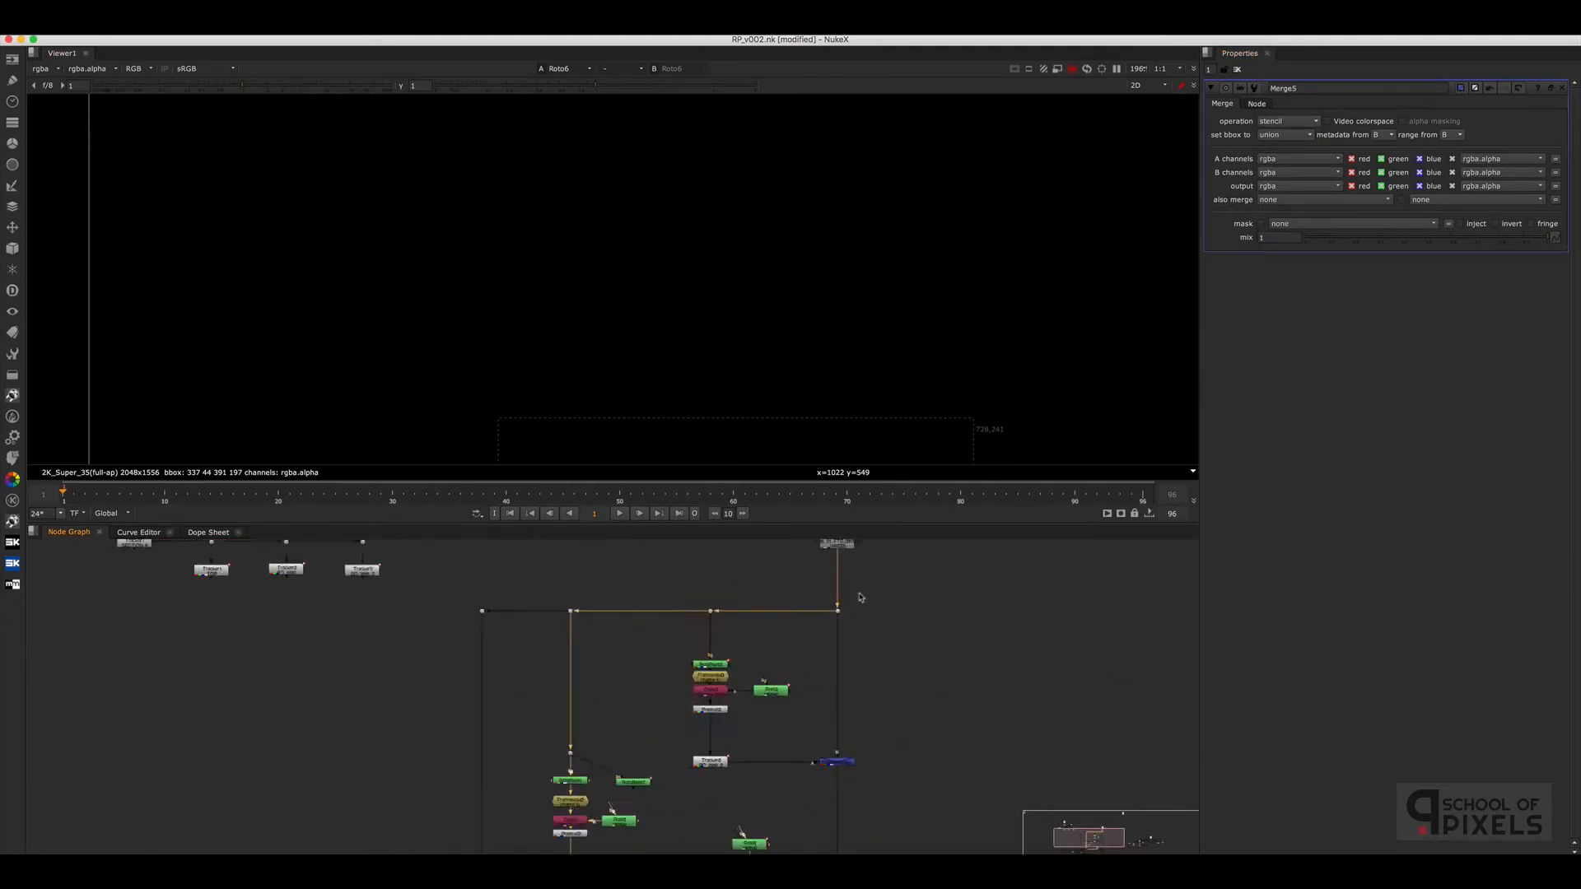
click(837, 610)
key(1)
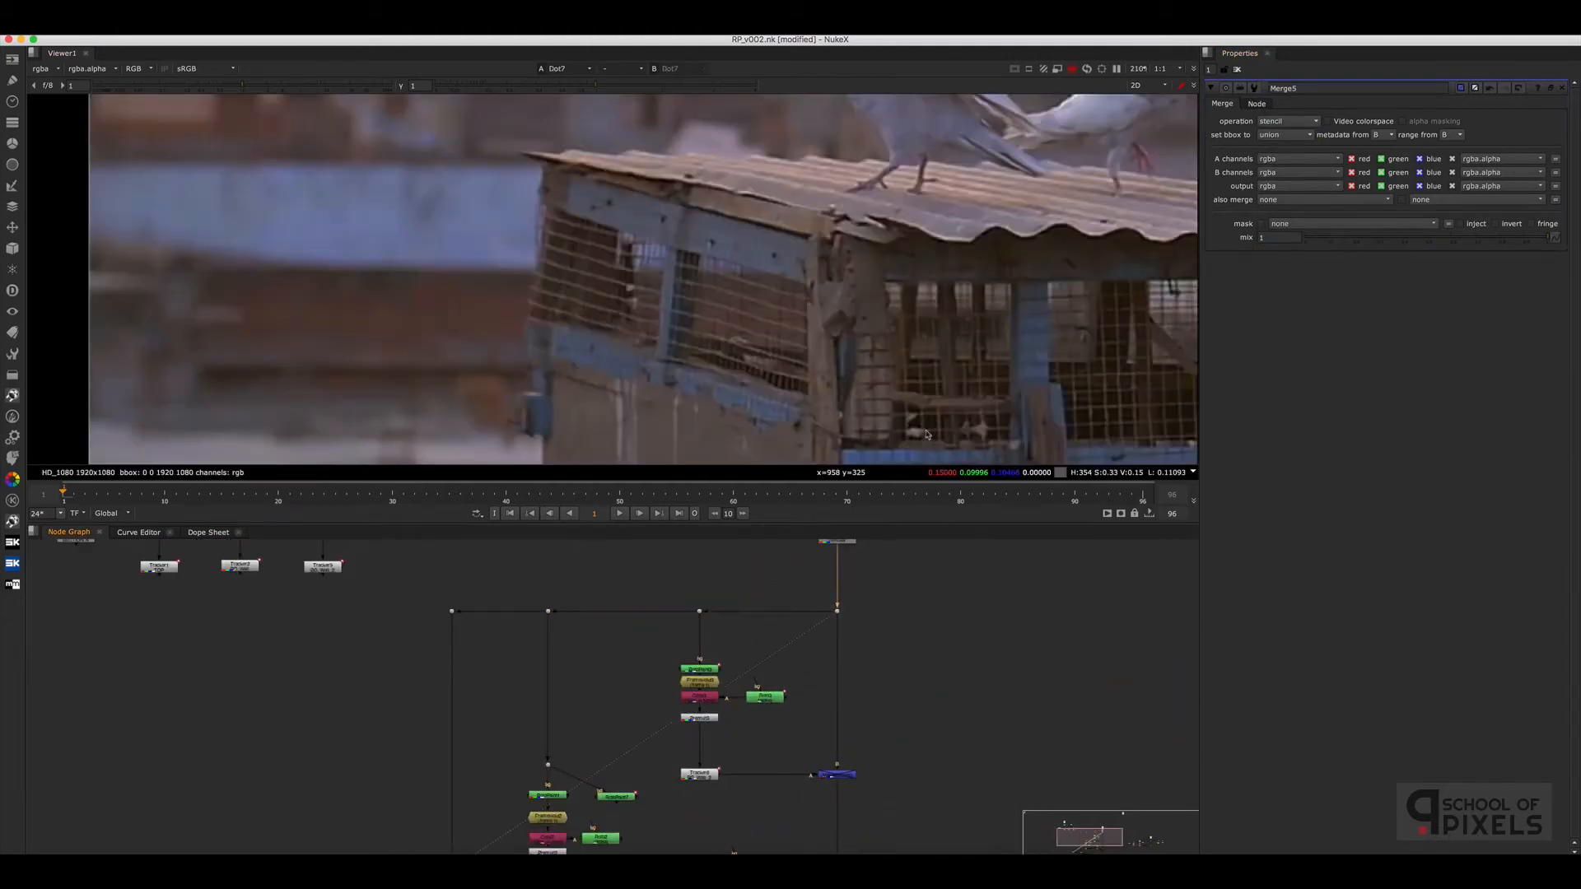
key(f)
Open the project settings to check the full size format
scroll(923, 722, down, 3)
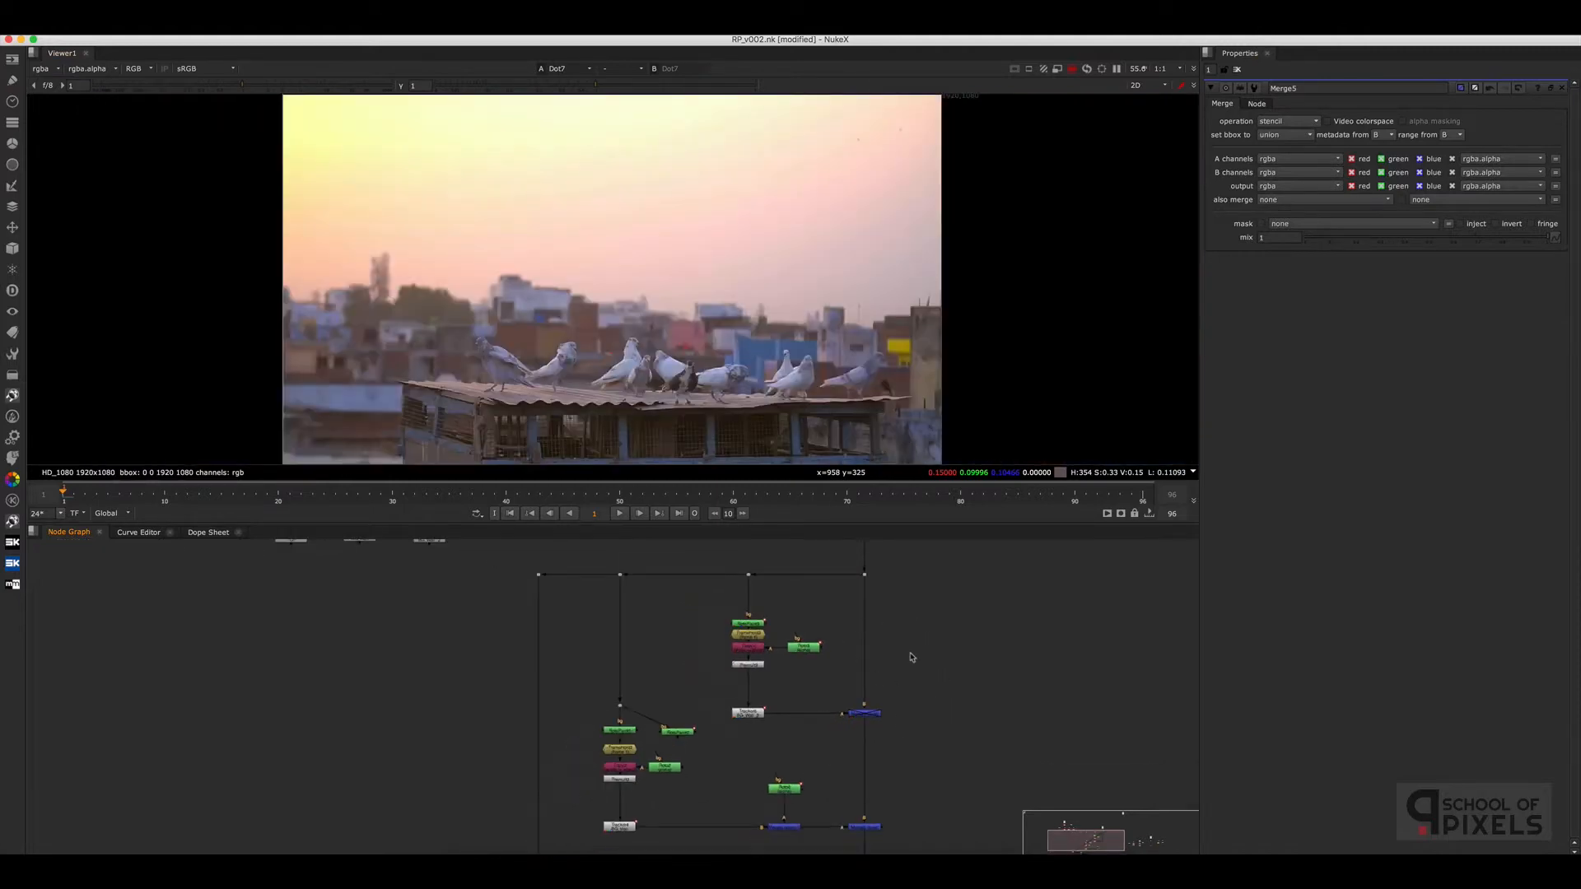
scroll(932, 651, down, 2)
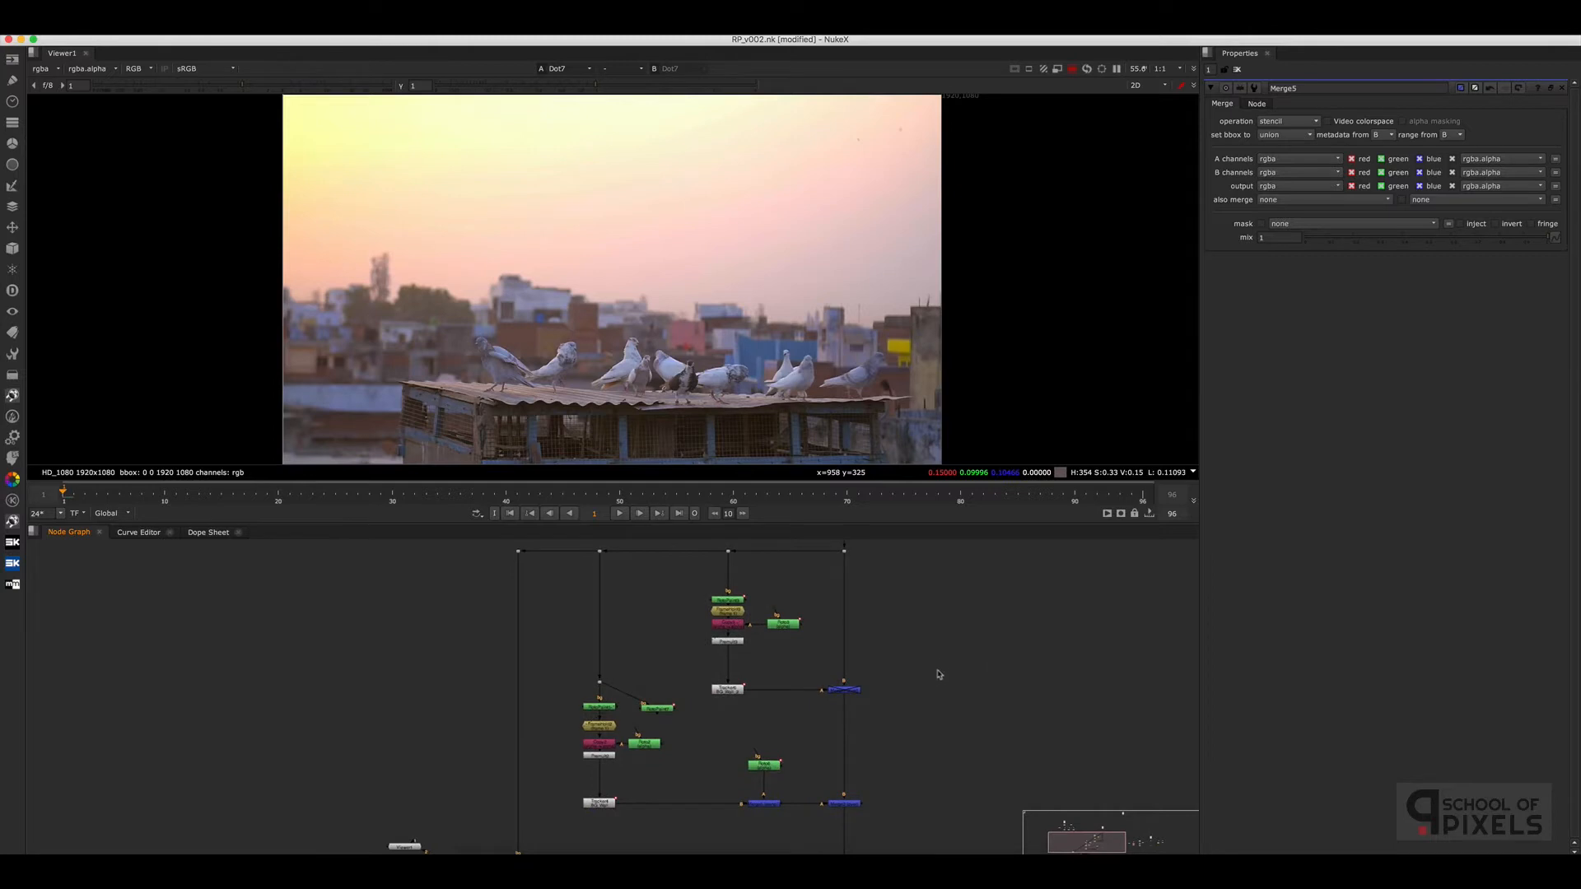
scroll(938, 675, down, 4)
scroll(713, 664, up, 3)
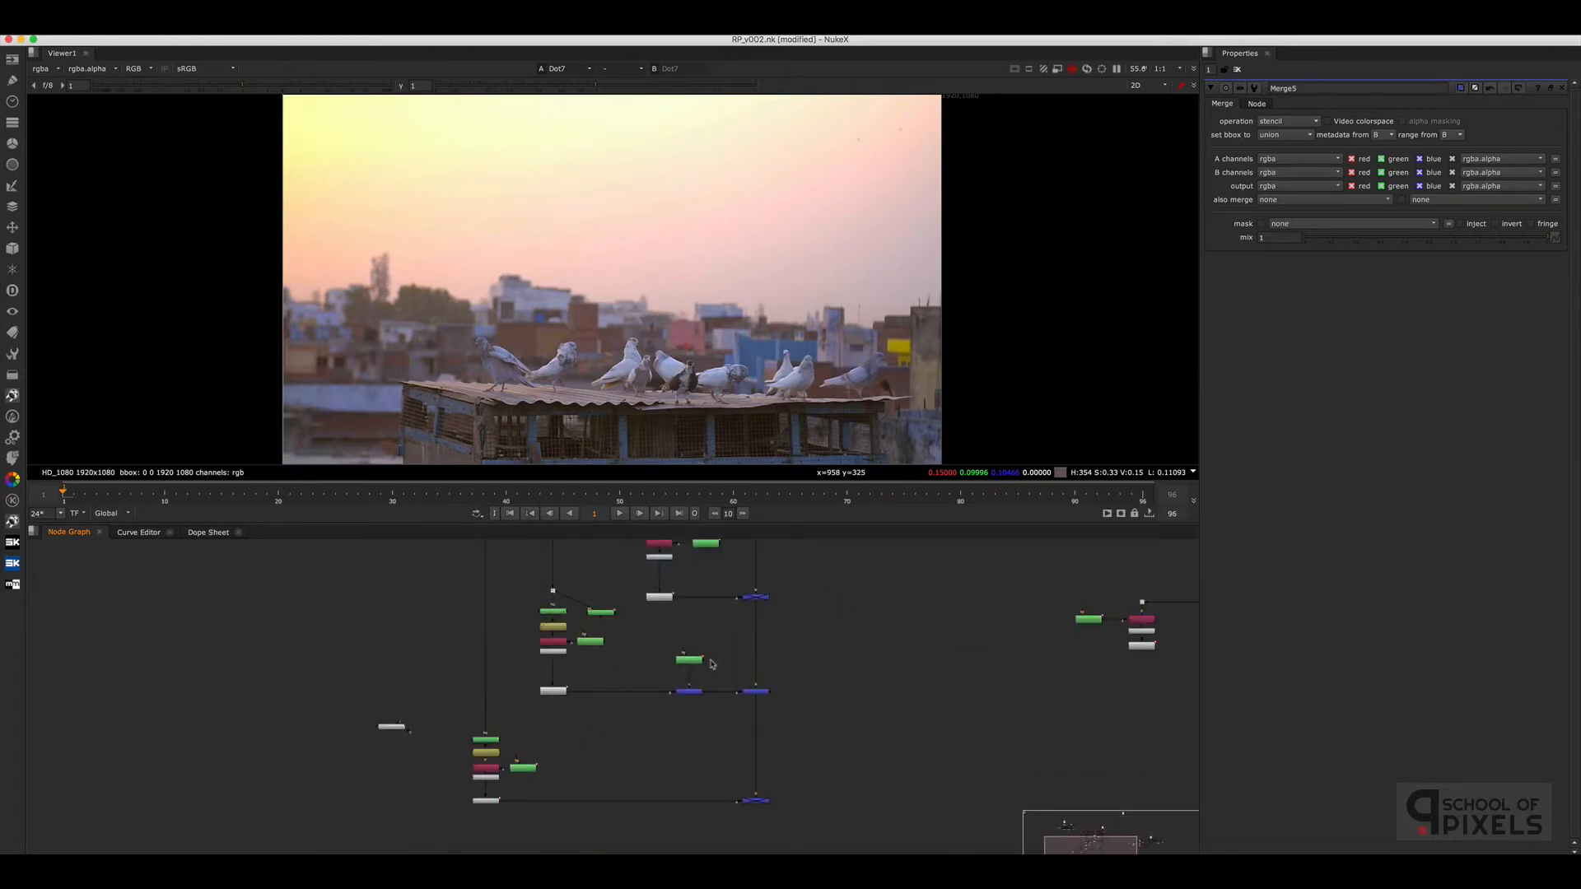
scroll(713, 664, up, 3)
middle_drag(741, 664, 847, 660)
key(s)
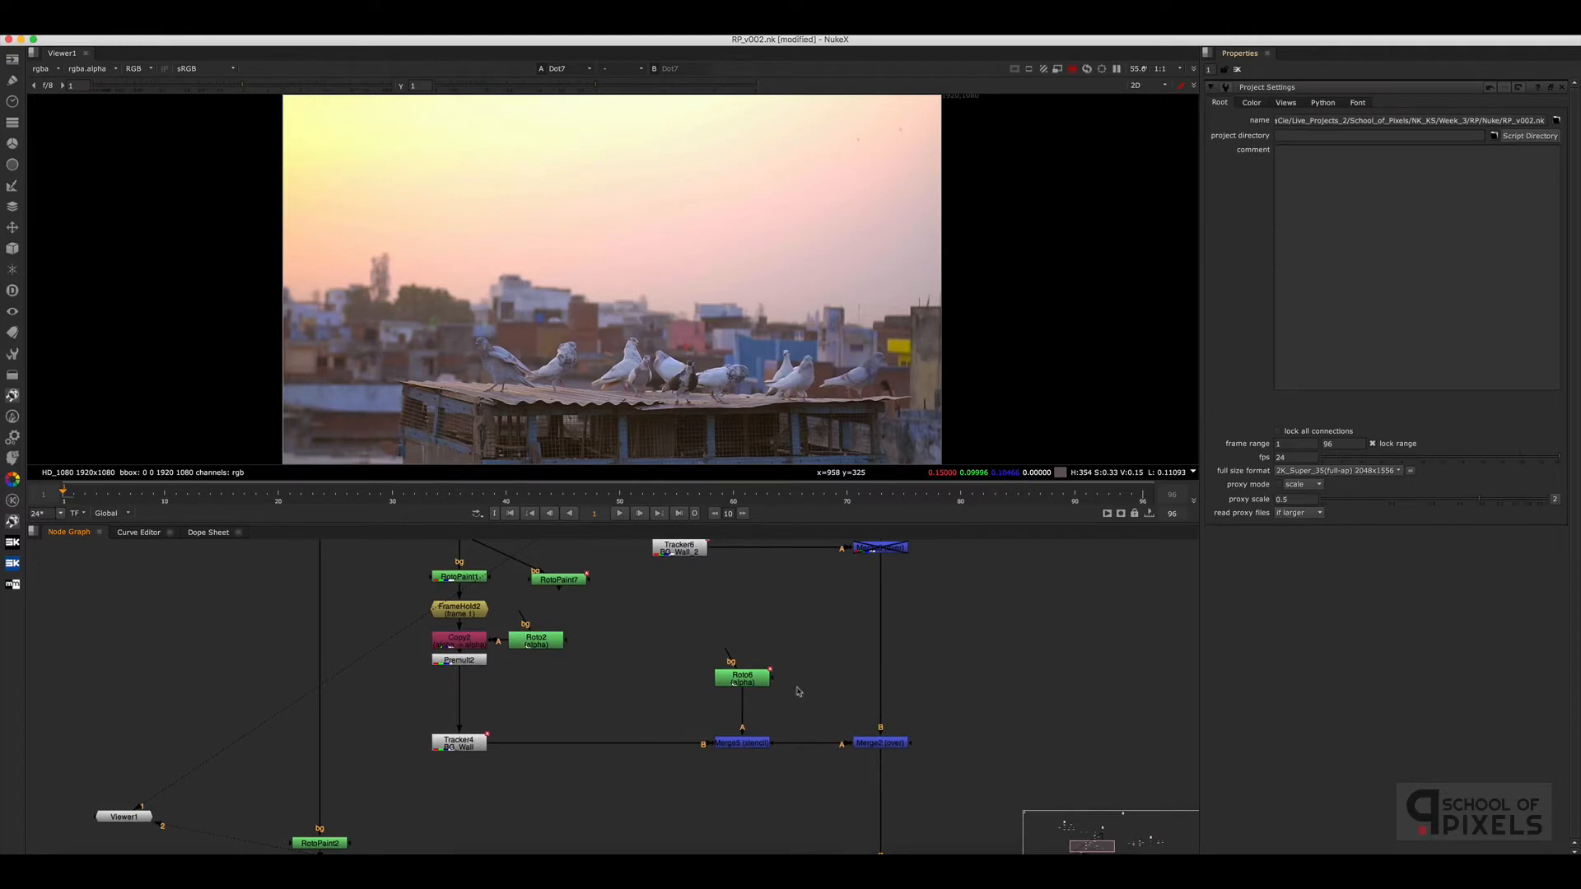
View Roto6 and the source plate's Dot in turn to compare their frame formats
double_click(744, 677)
key(1)
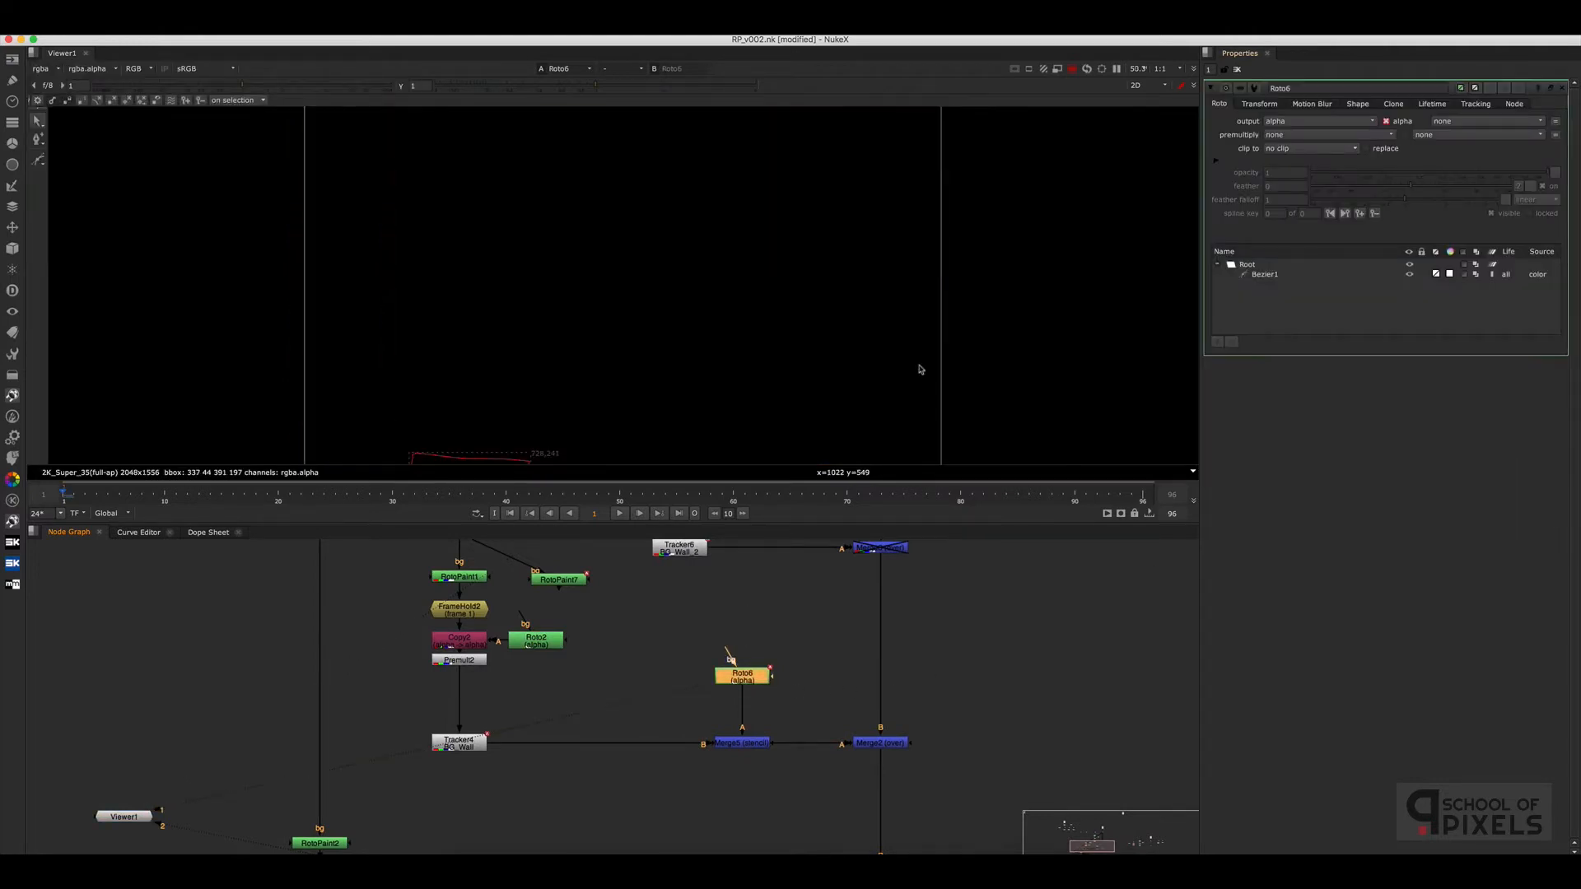
scroll(919, 367, down, 3)
scroll(939, 644, down, 5)
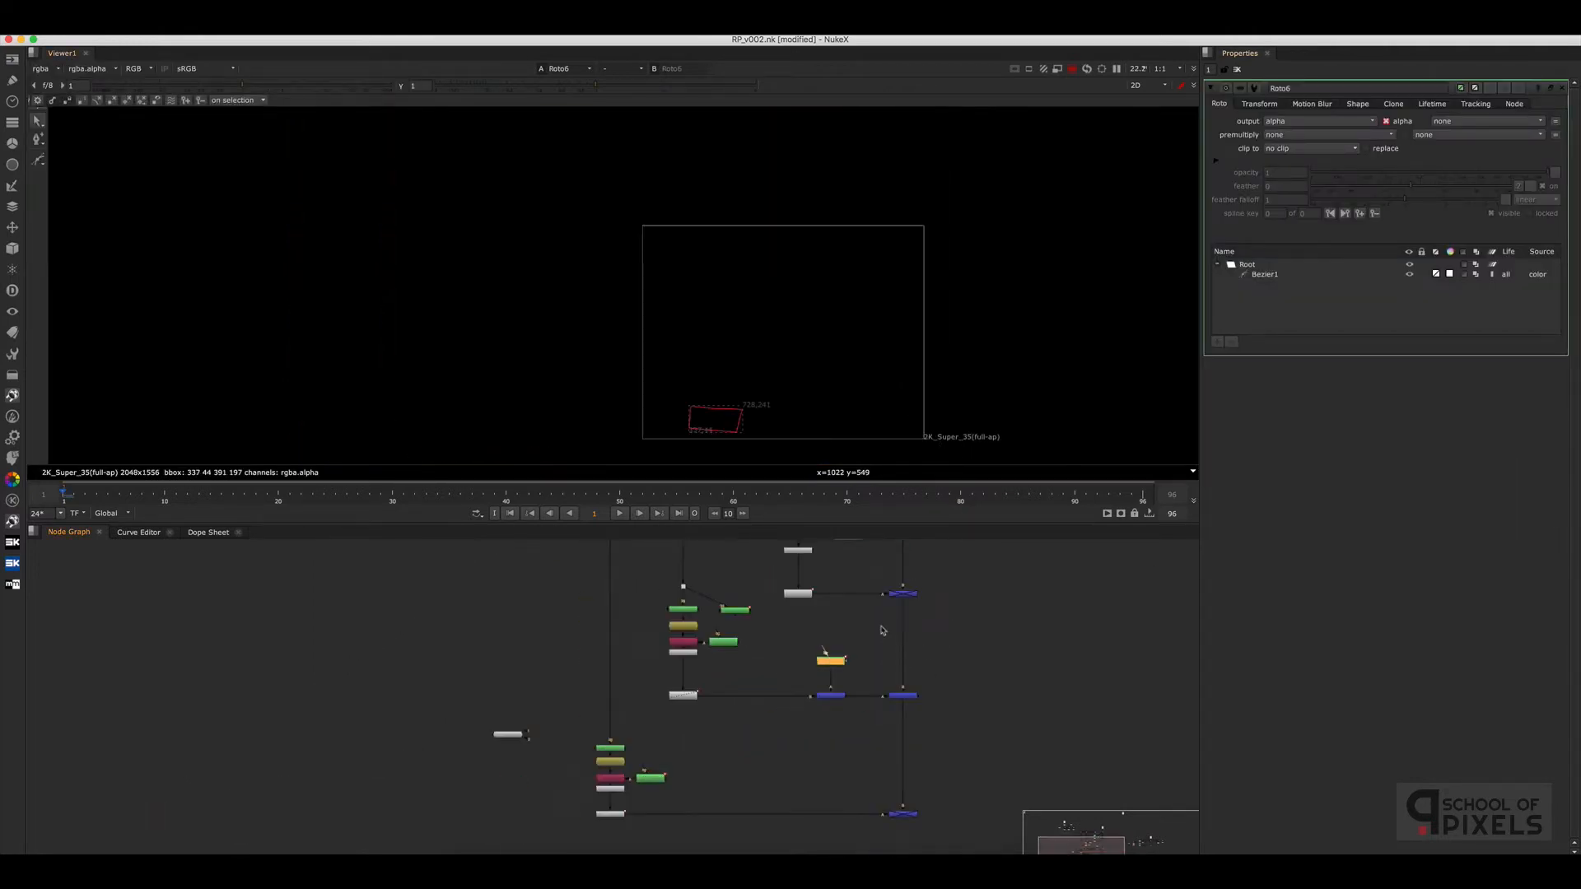
scroll(923, 600, up, 6)
click(884, 601)
key(1)
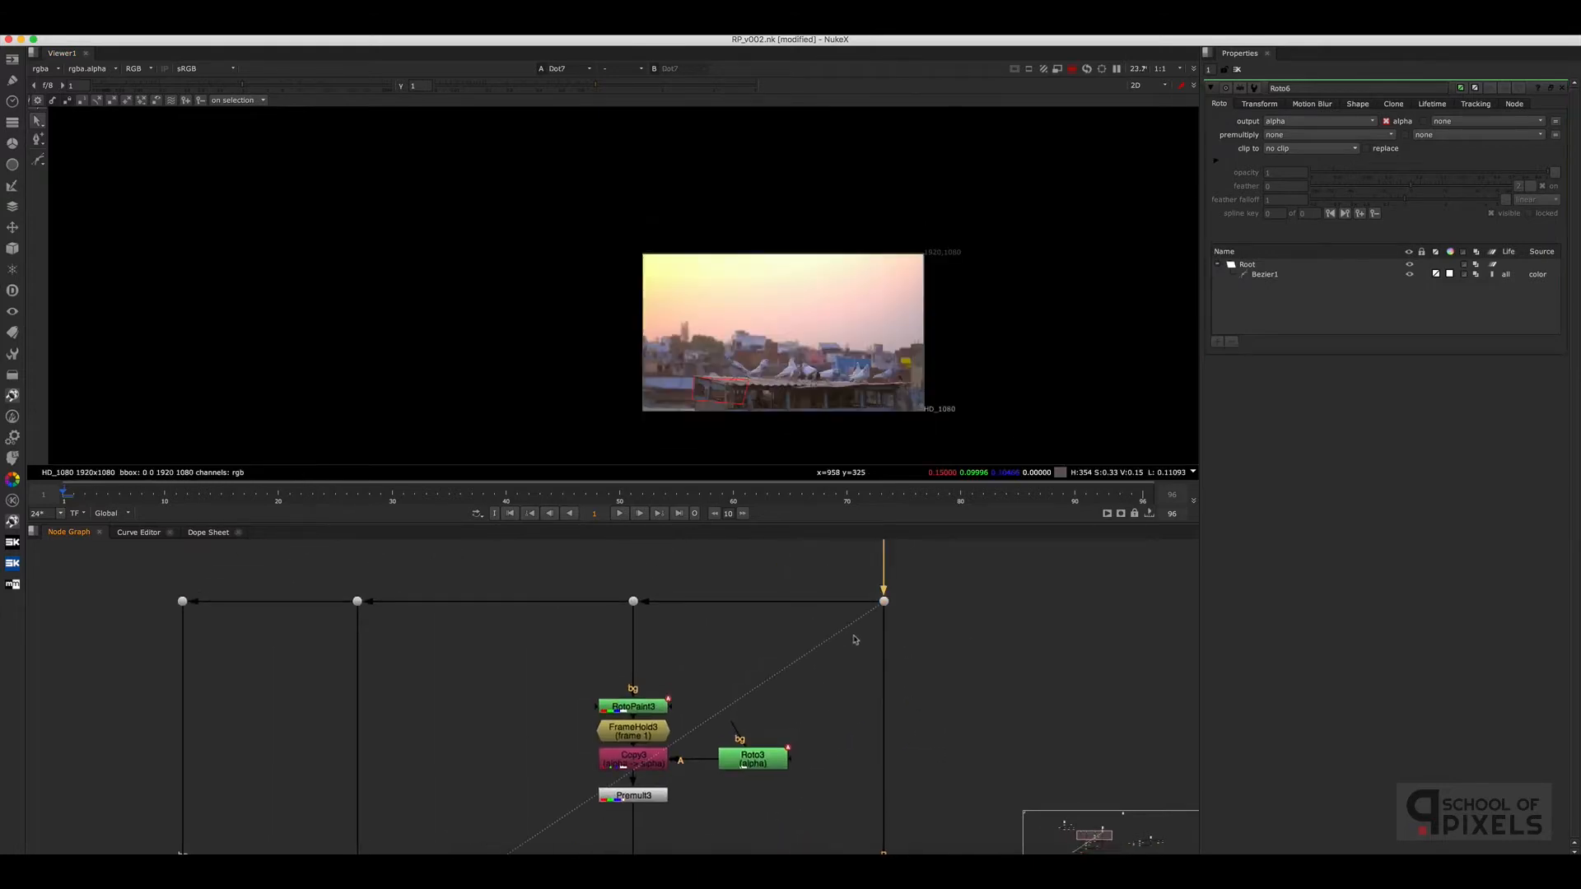
View Roto6 again to examine its frame format and output settings
scroll(953, 681, down, 4)
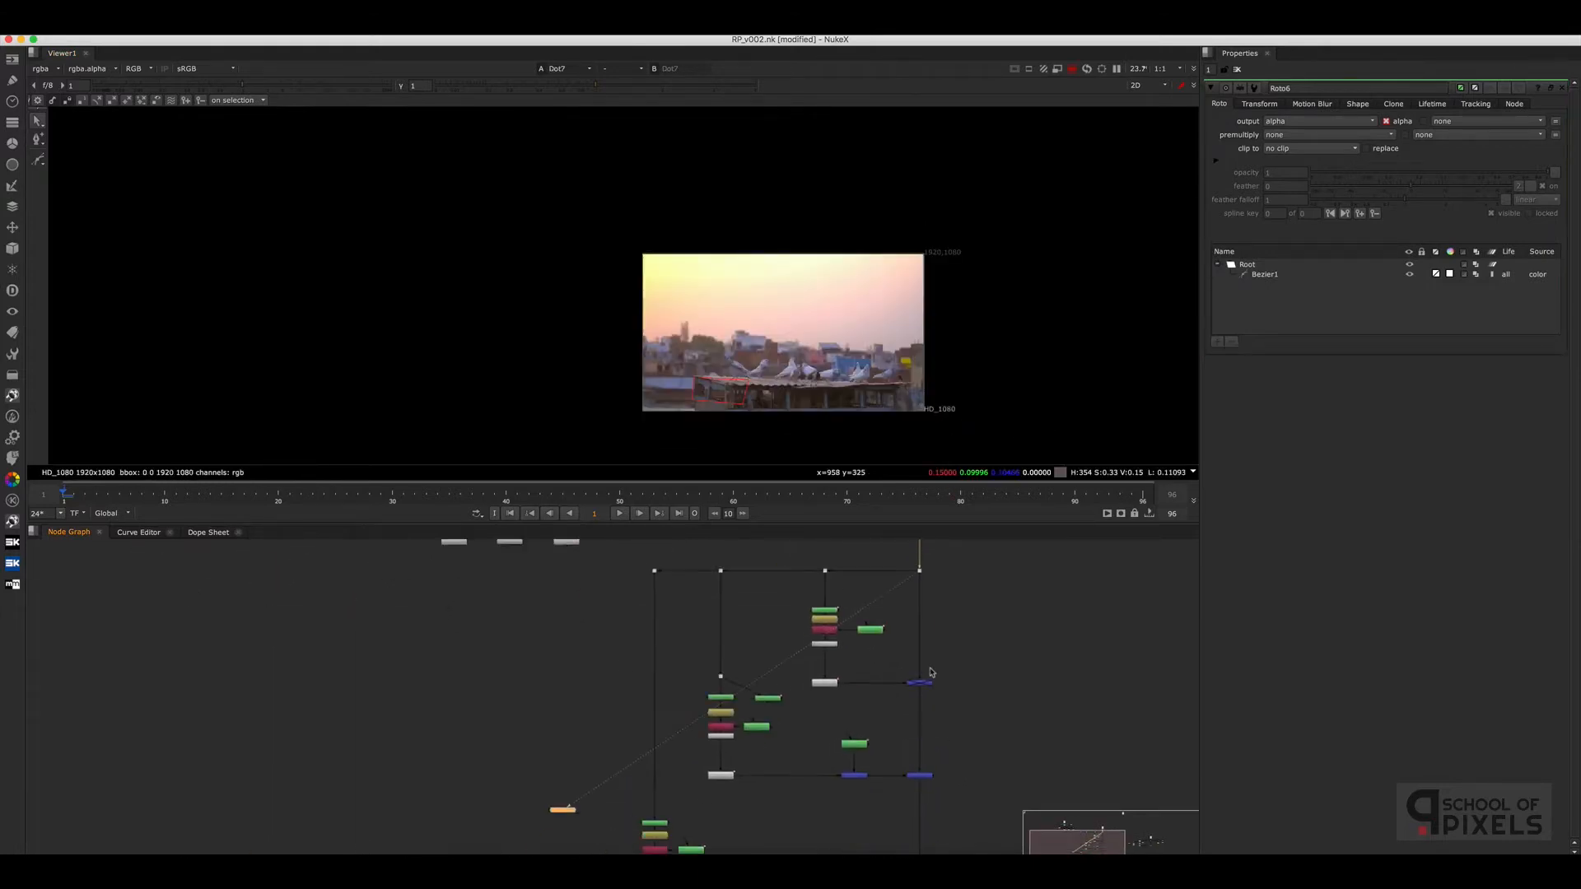
scroll(896, 751, up, 4)
scroll(894, 750, down, 3)
scroll(856, 659, up, 4)
click(831, 618)
key(1)
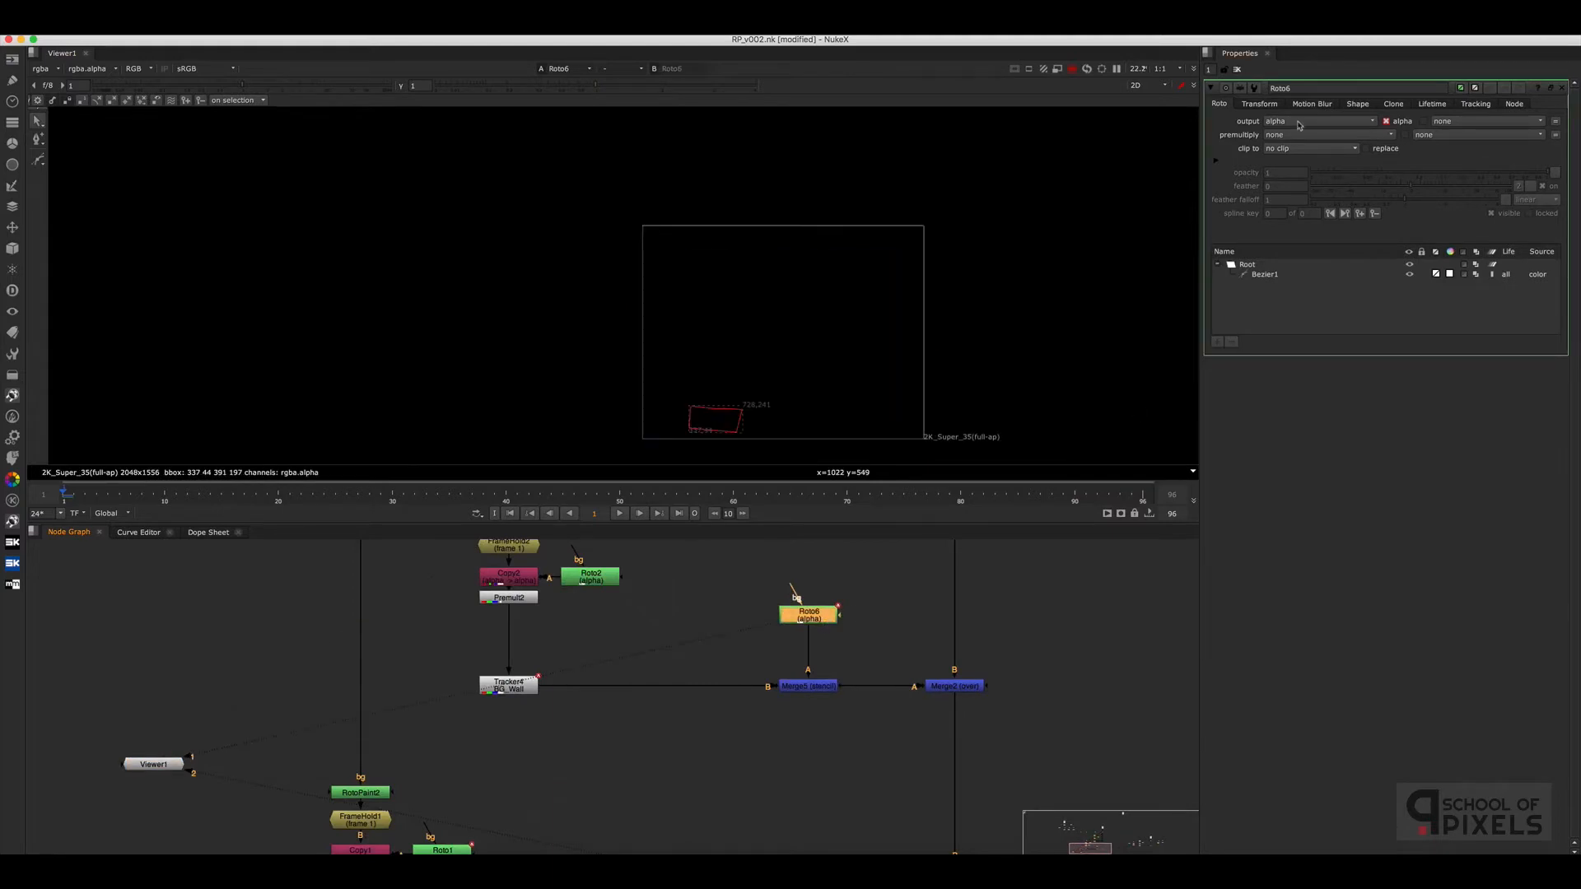
Set the project's full size format to HD_1080 1920x1080
click(1055, 601)
key(s)
click(1326, 470)
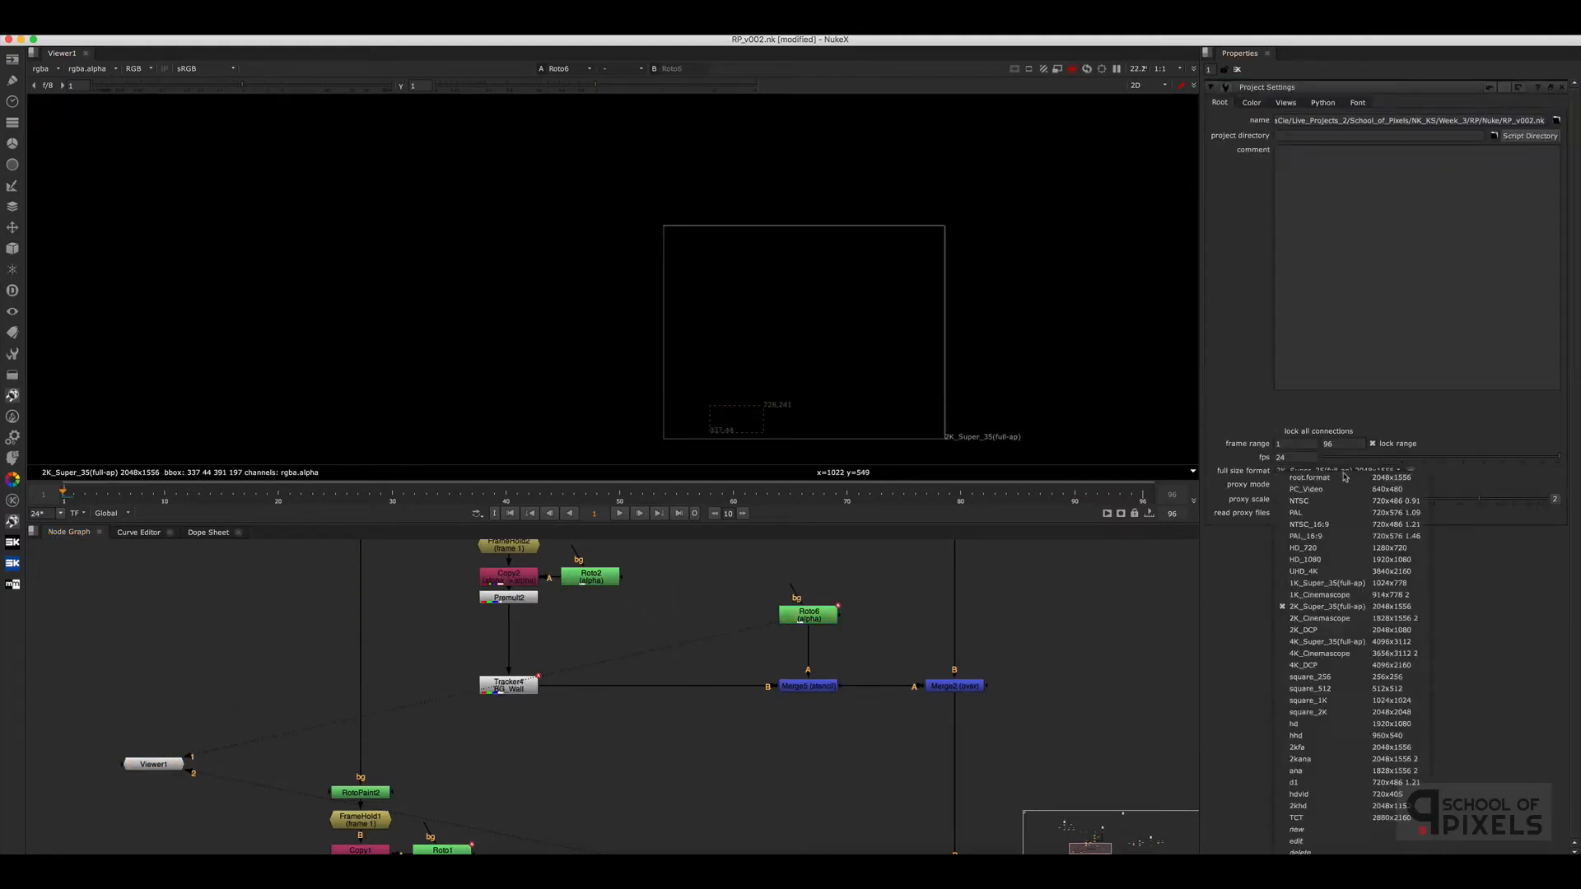
click(1345, 493)
click(1343, 471)
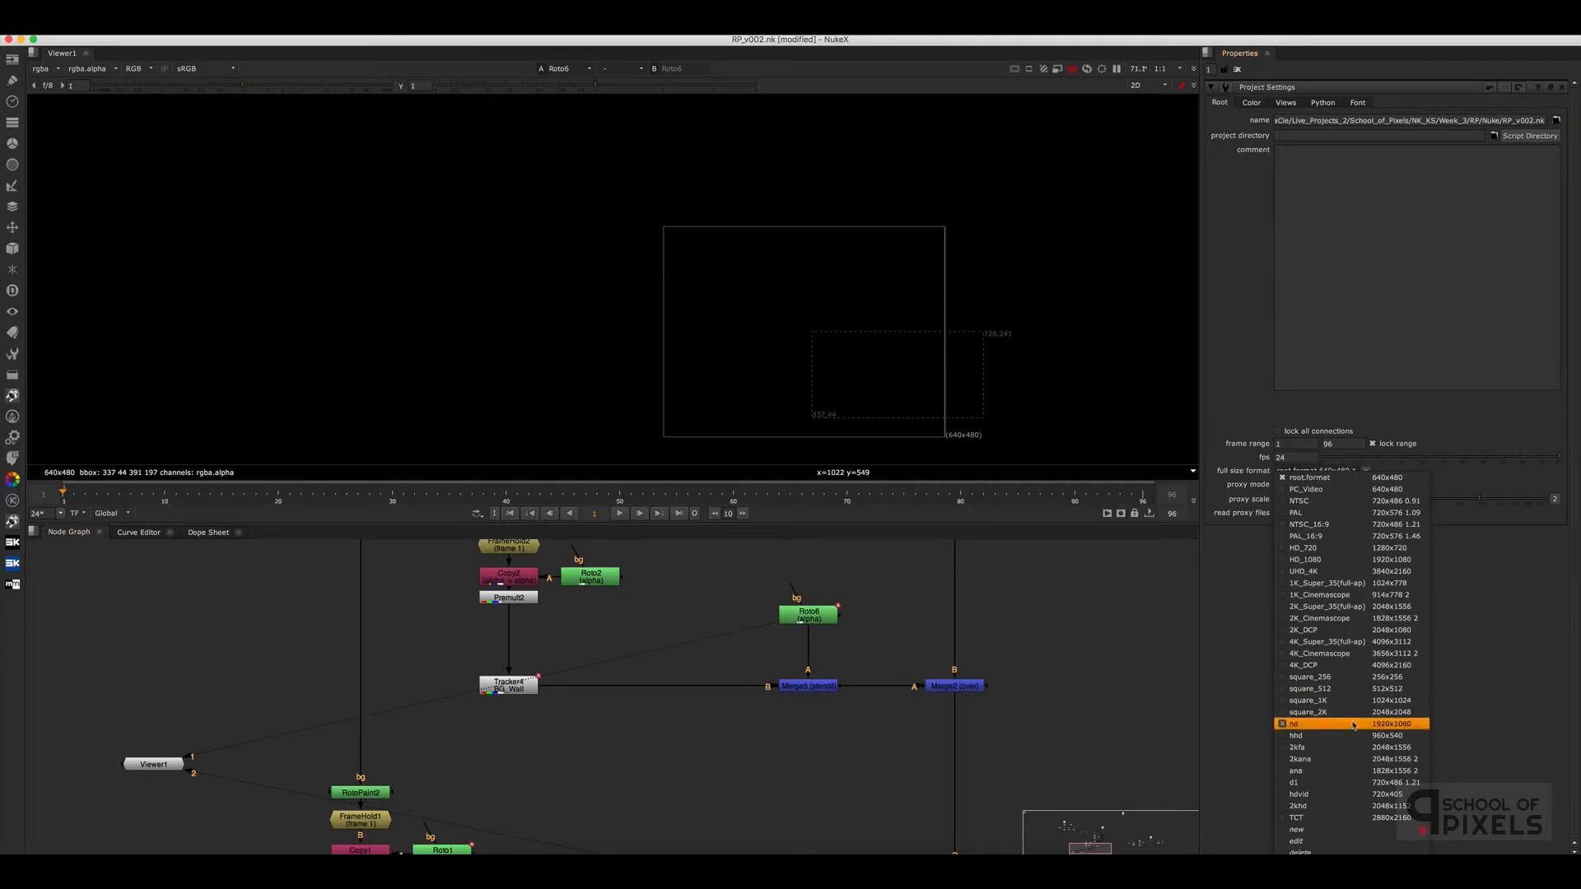
click(1318, 559)
View Copy1 in the roof patch branch and toggle between its alpha and colour channels
scroll(1020, 632, down, 3)
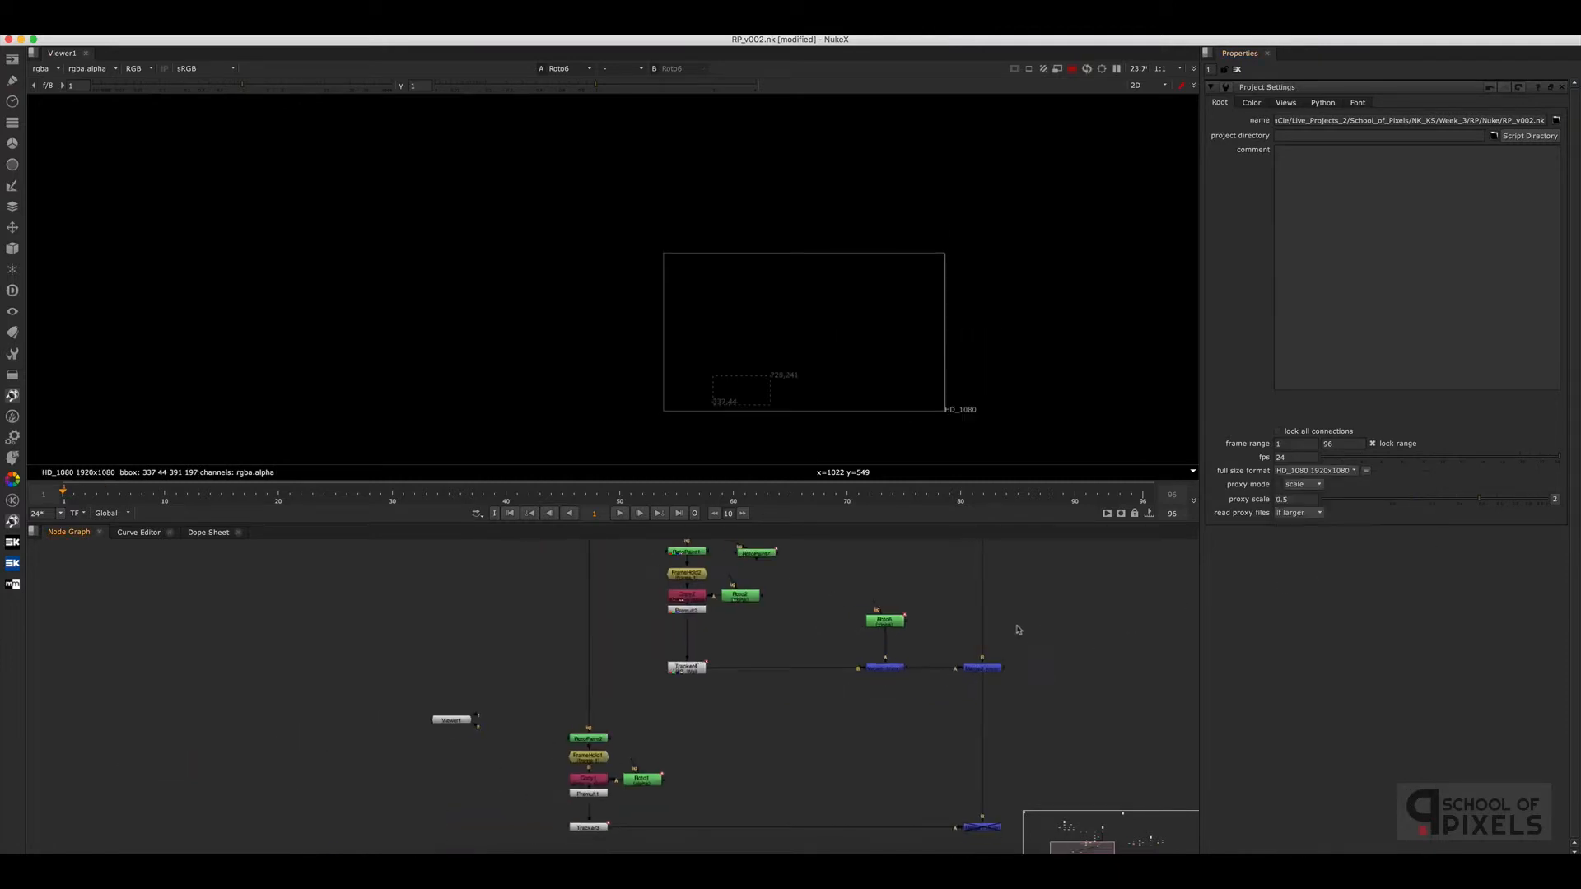
scroll(857, 706, up, 2)
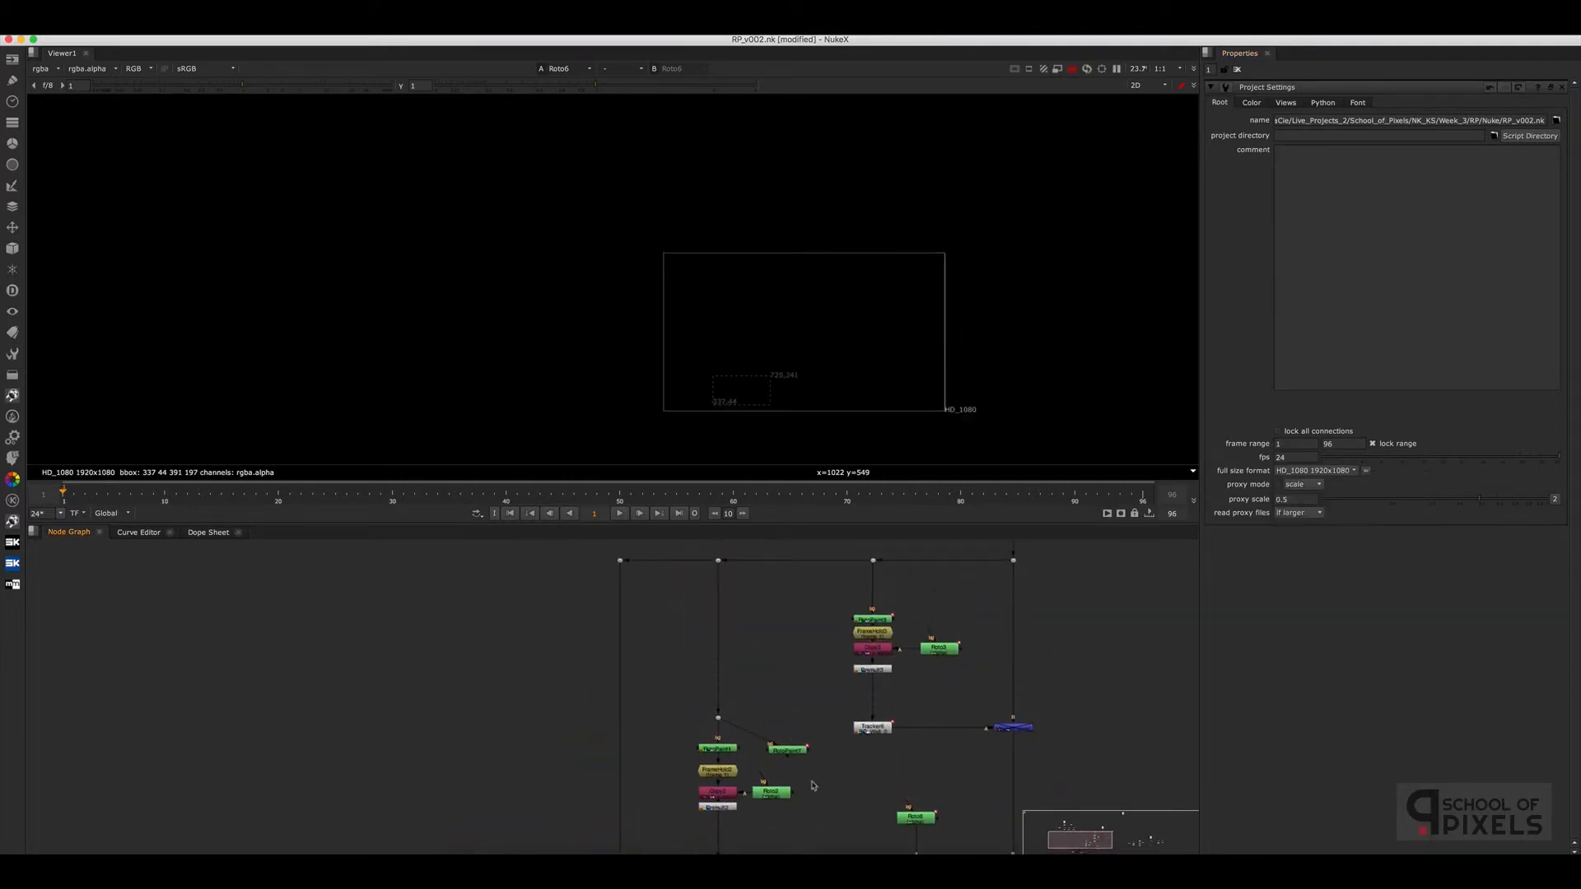
middle_drag(758, 819, 843, 589)
click(713, 749)
key(1)
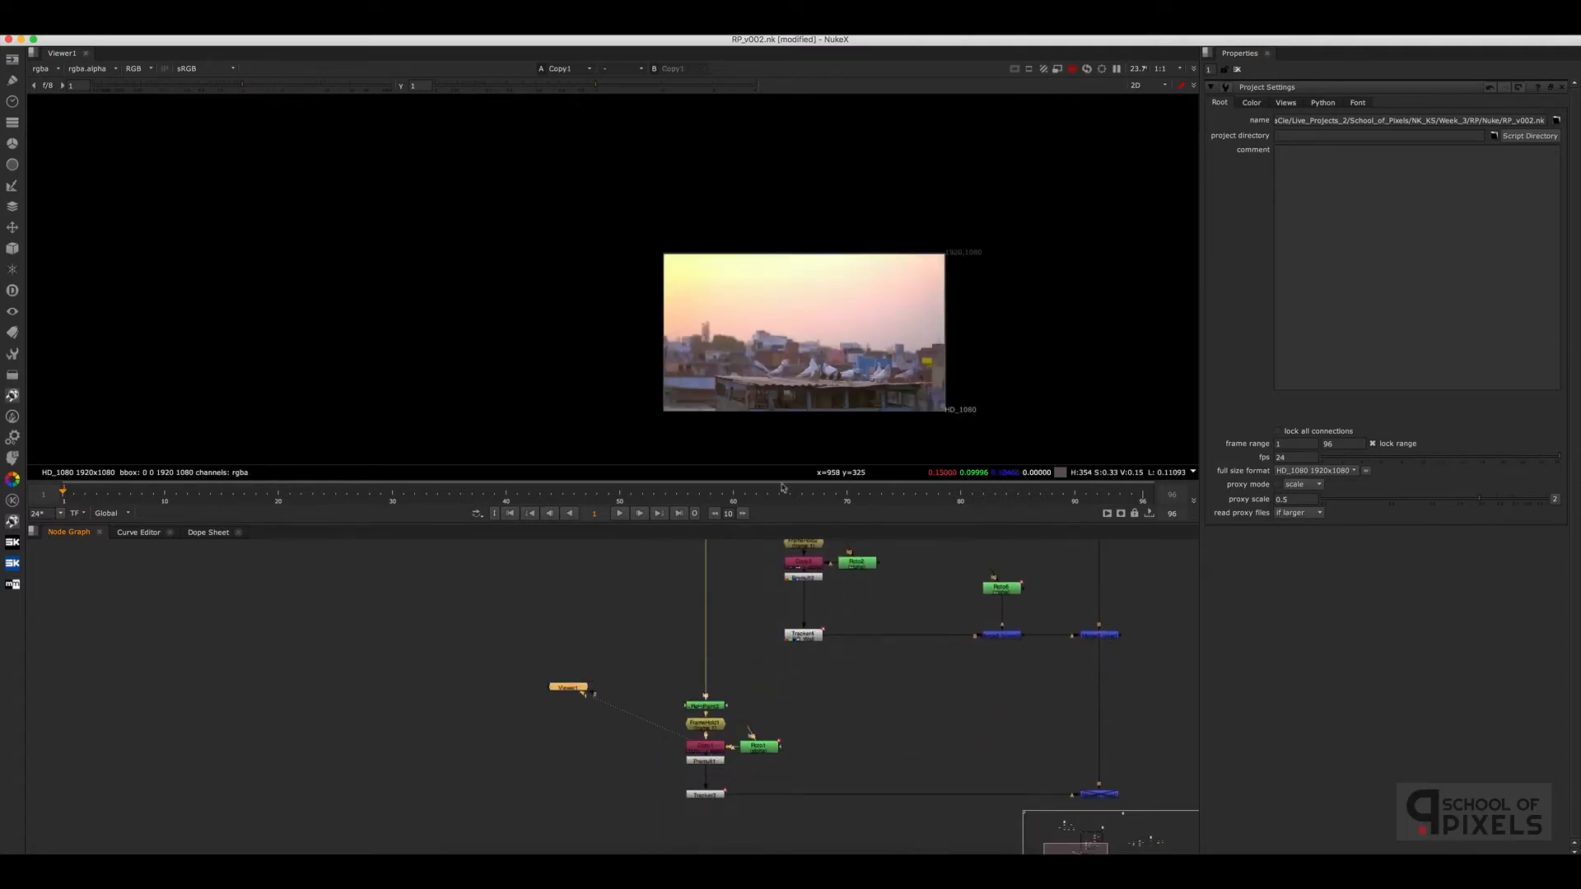
key(a)
key(a)
key(a)
key(a)
scroll(1026, 721, up, 3)
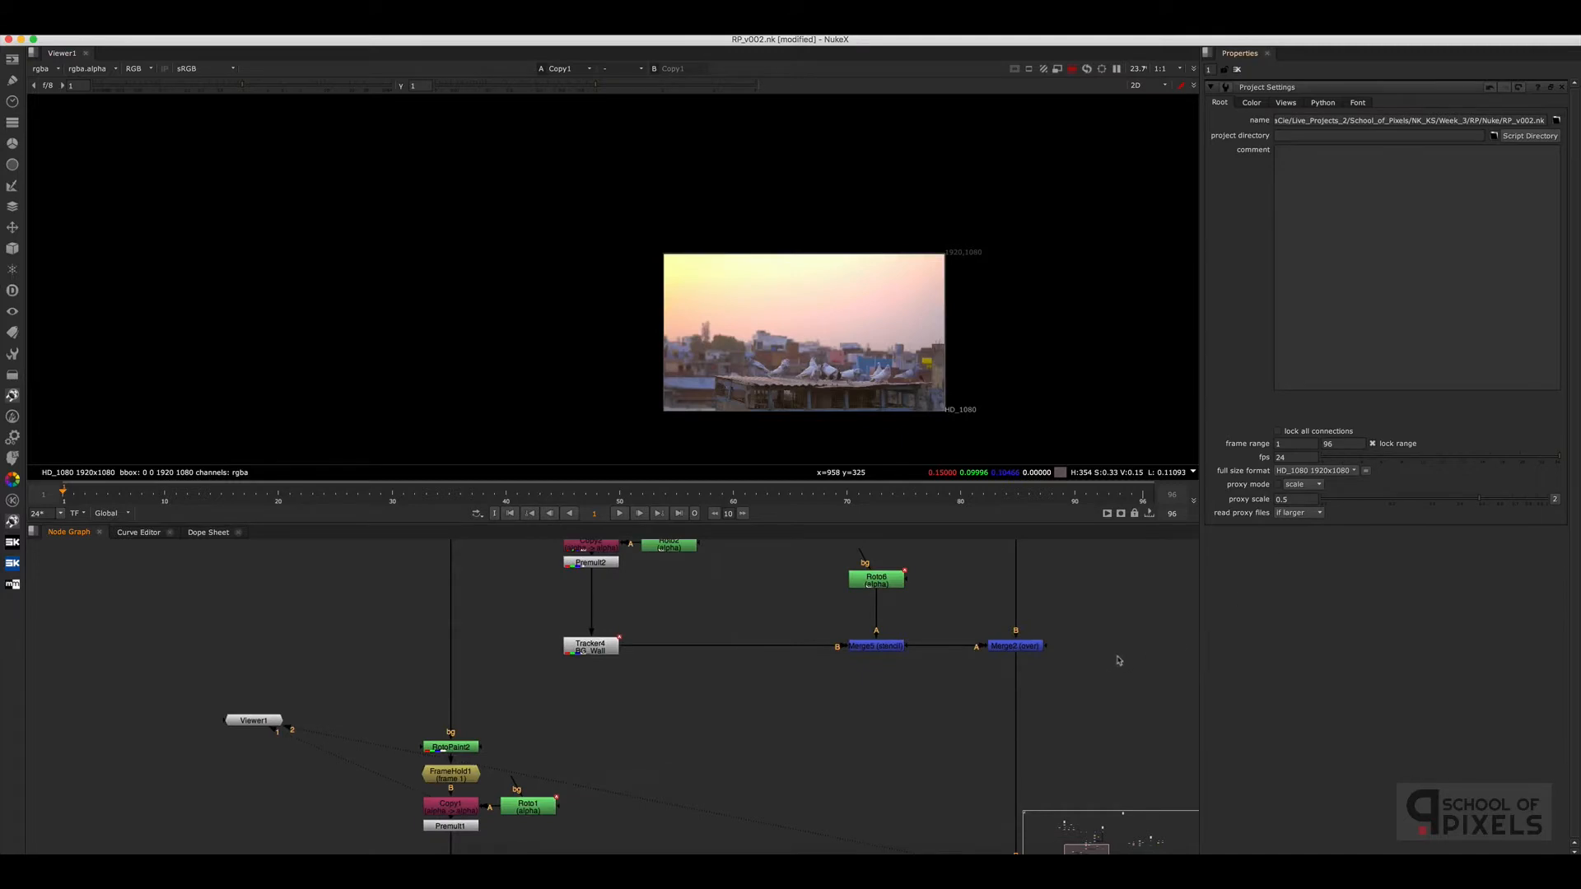
middle_drag(1062, 652, 1034, 679)
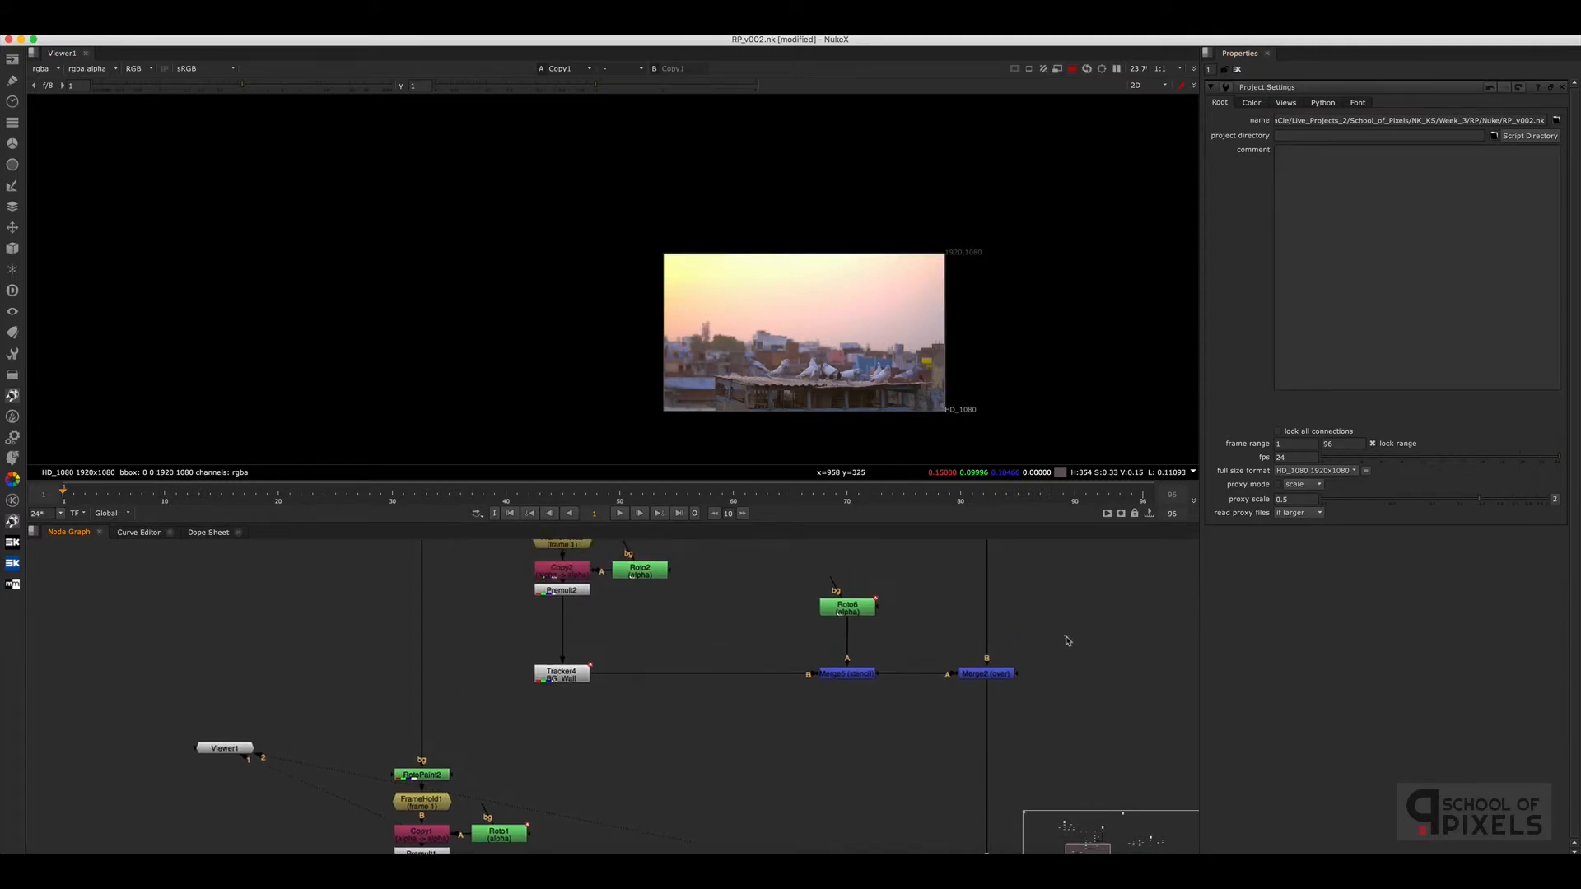
View Merge2 close up at the coop and open Roto6 to inspect its stencil shape
drag(1068, 635, 797, 718)
key(1)
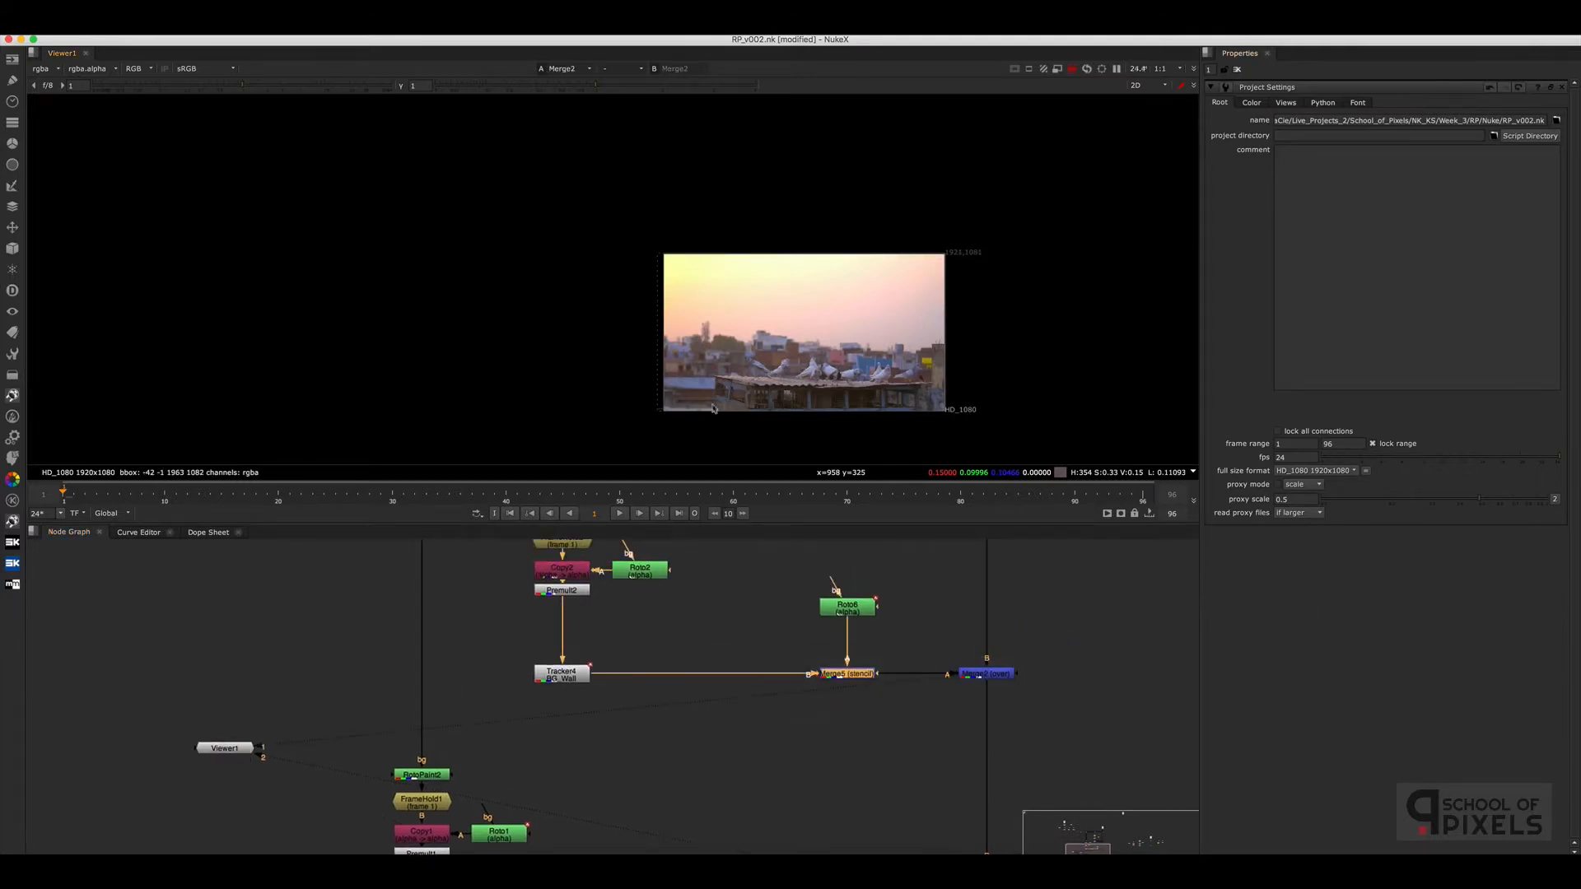
scroll(710, 405, up, 10)
double_click(852, 615)
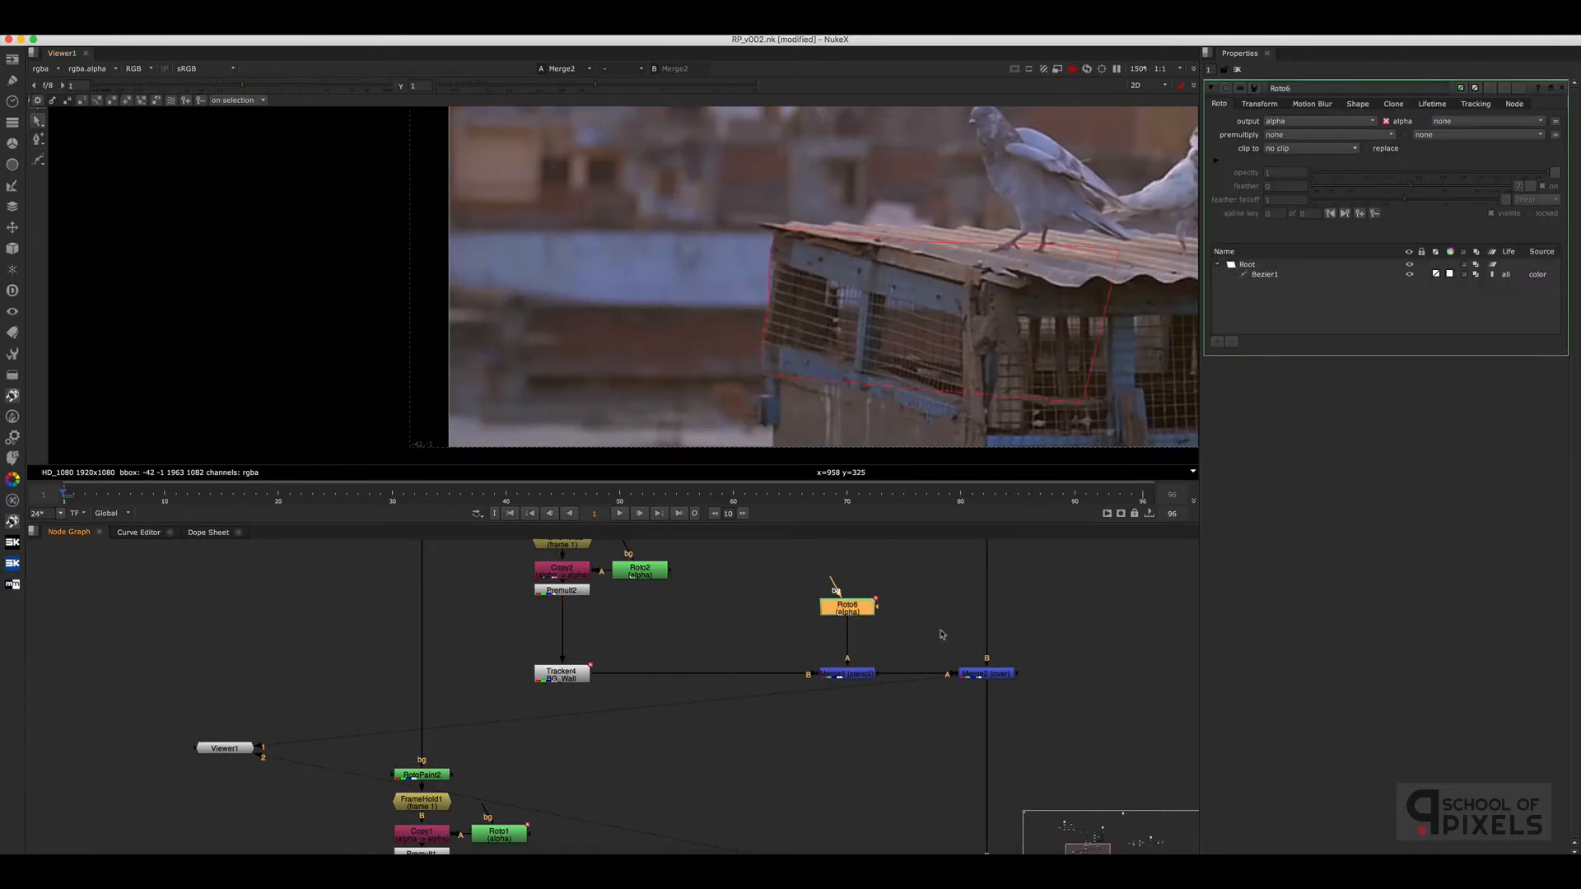
drag(922, 642, 807, 699)
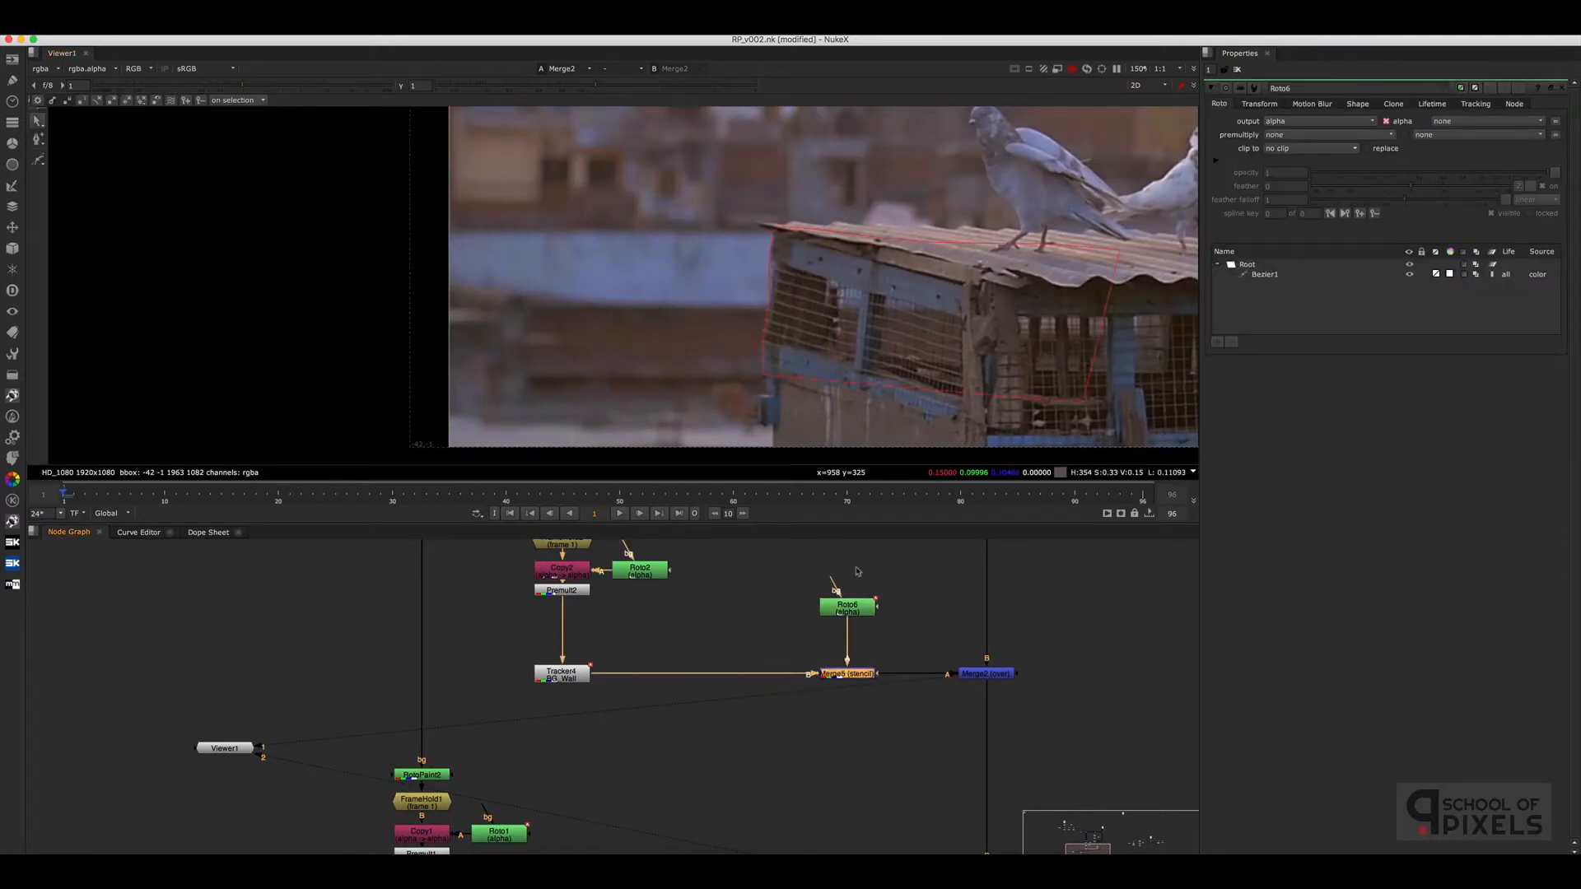
Toggle the viewer overlays and Merge2 to compare the stencilled coop area at frames 1 and 96
key(q)
mouse_move(1063, 652)
mouse_down()
mouse_move(1056, 689)
mouse_move(961, 692)
mouse_move(921, 735)
mouse_up()
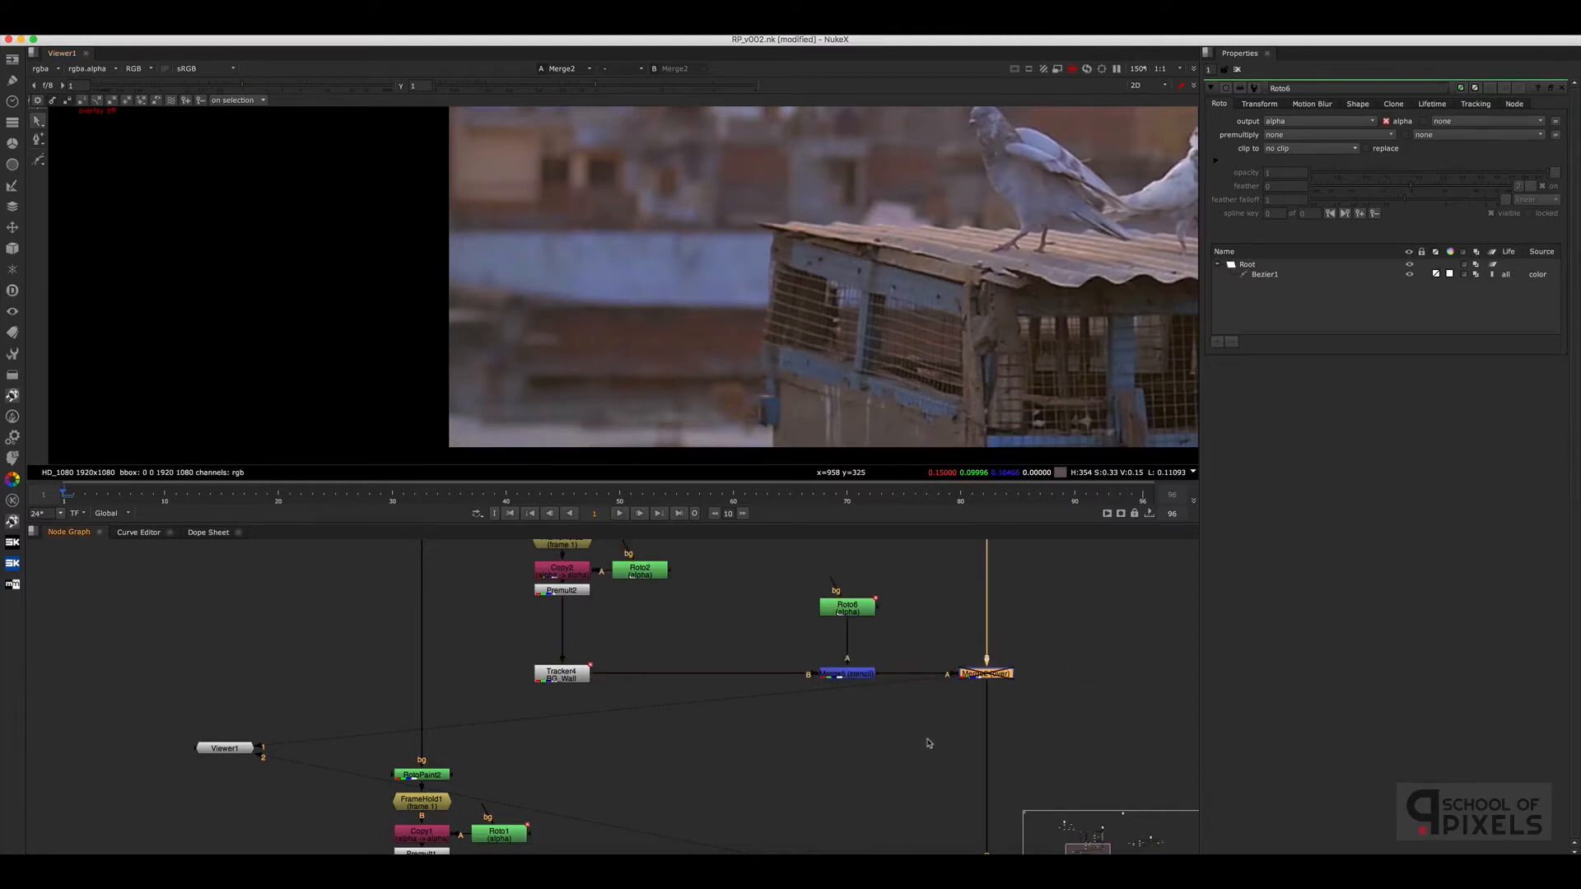
click(1143, 503)
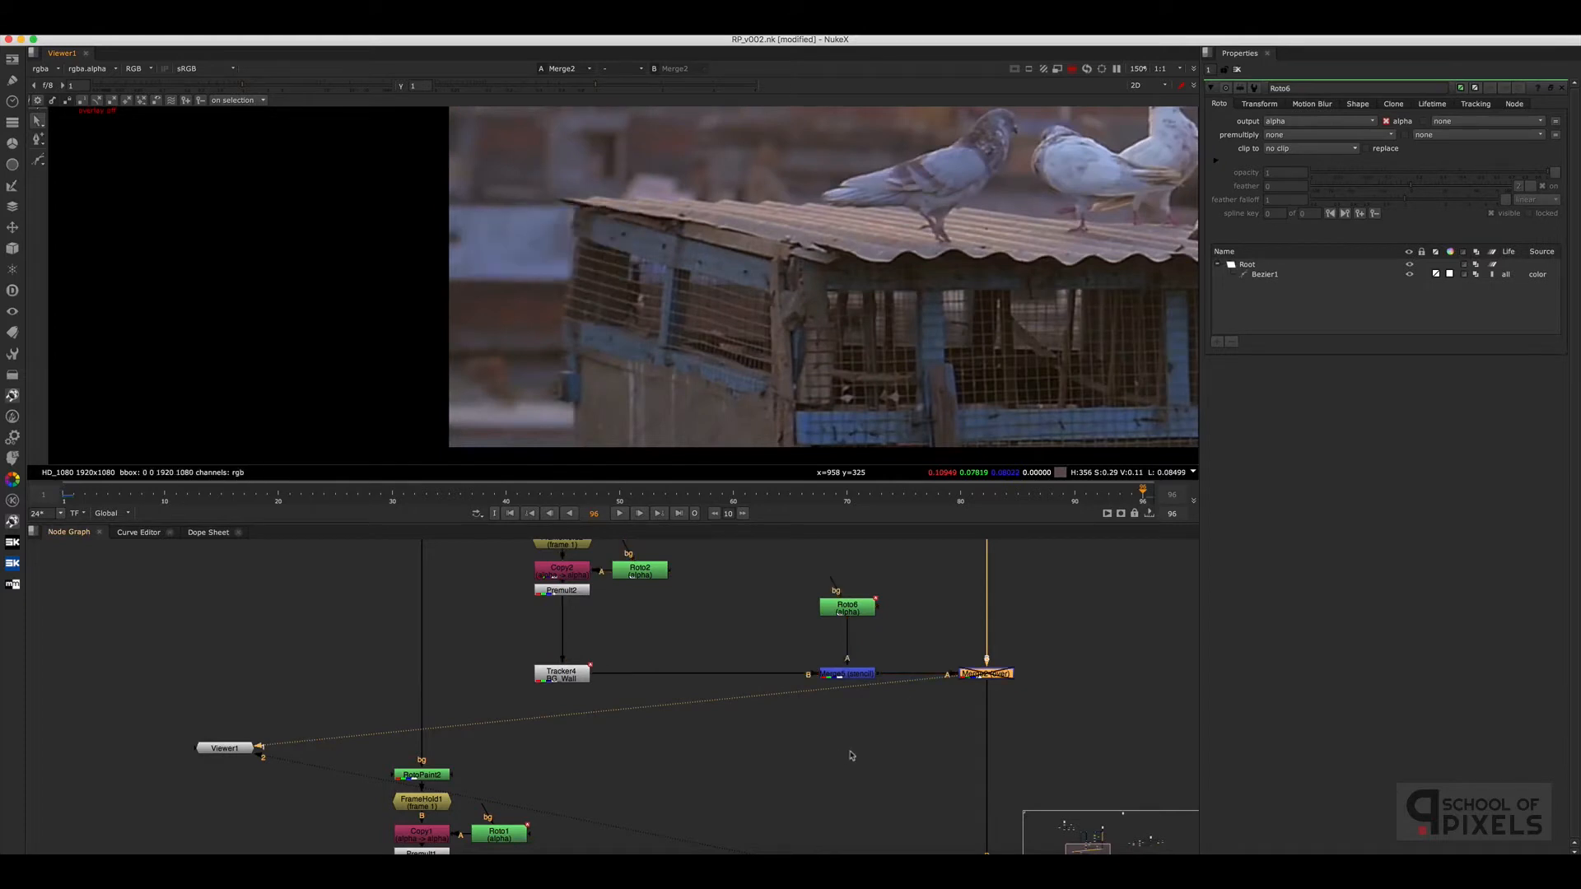
click(851, 611)
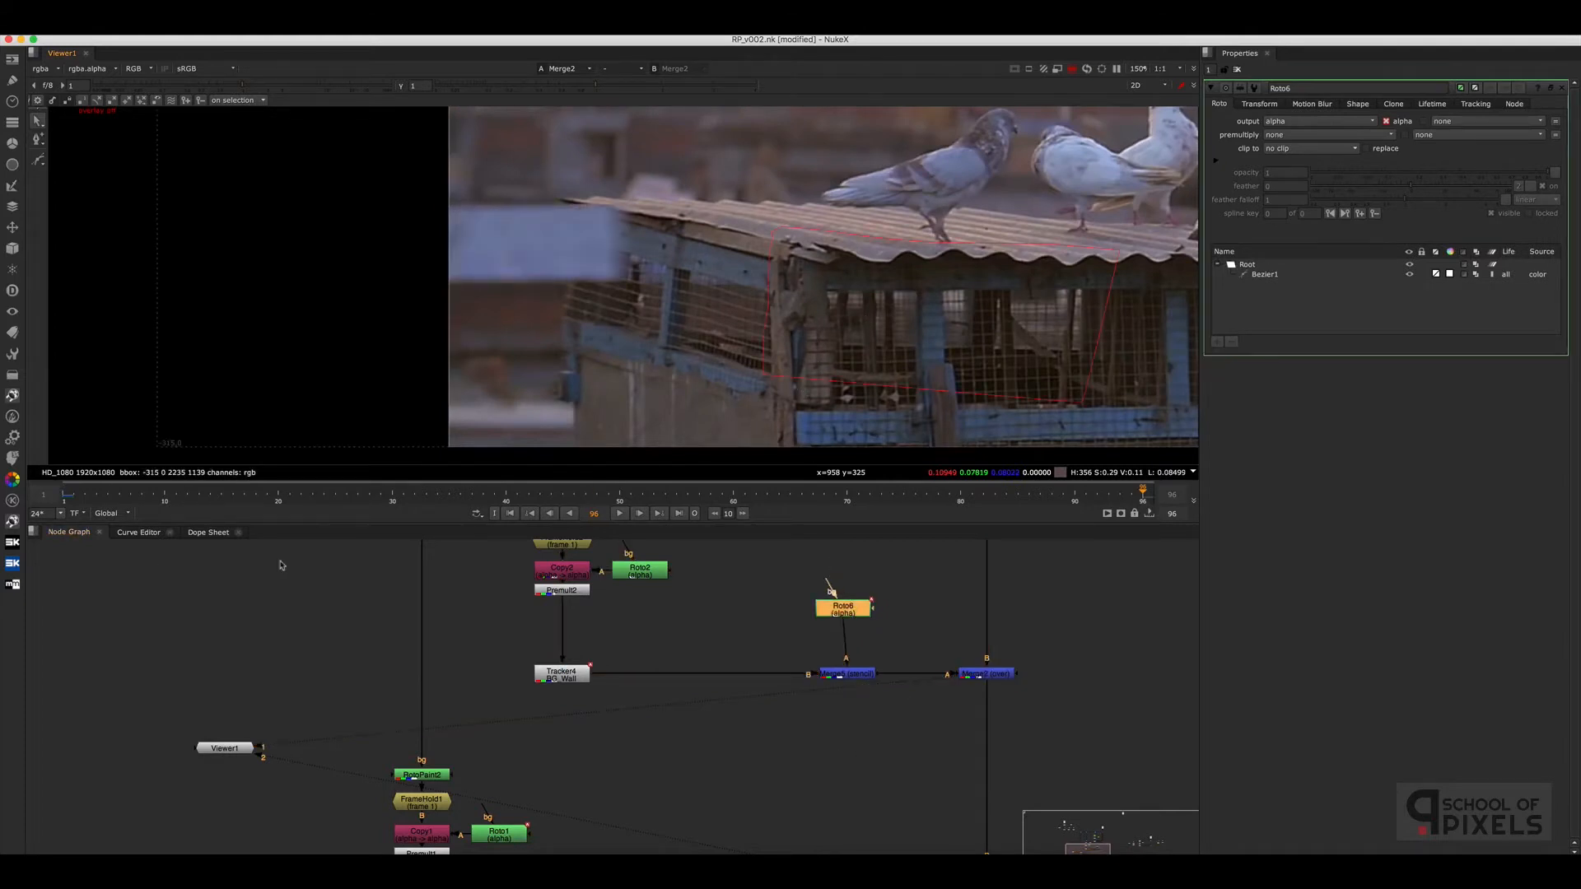
click(65, 499)
click(956, 613)
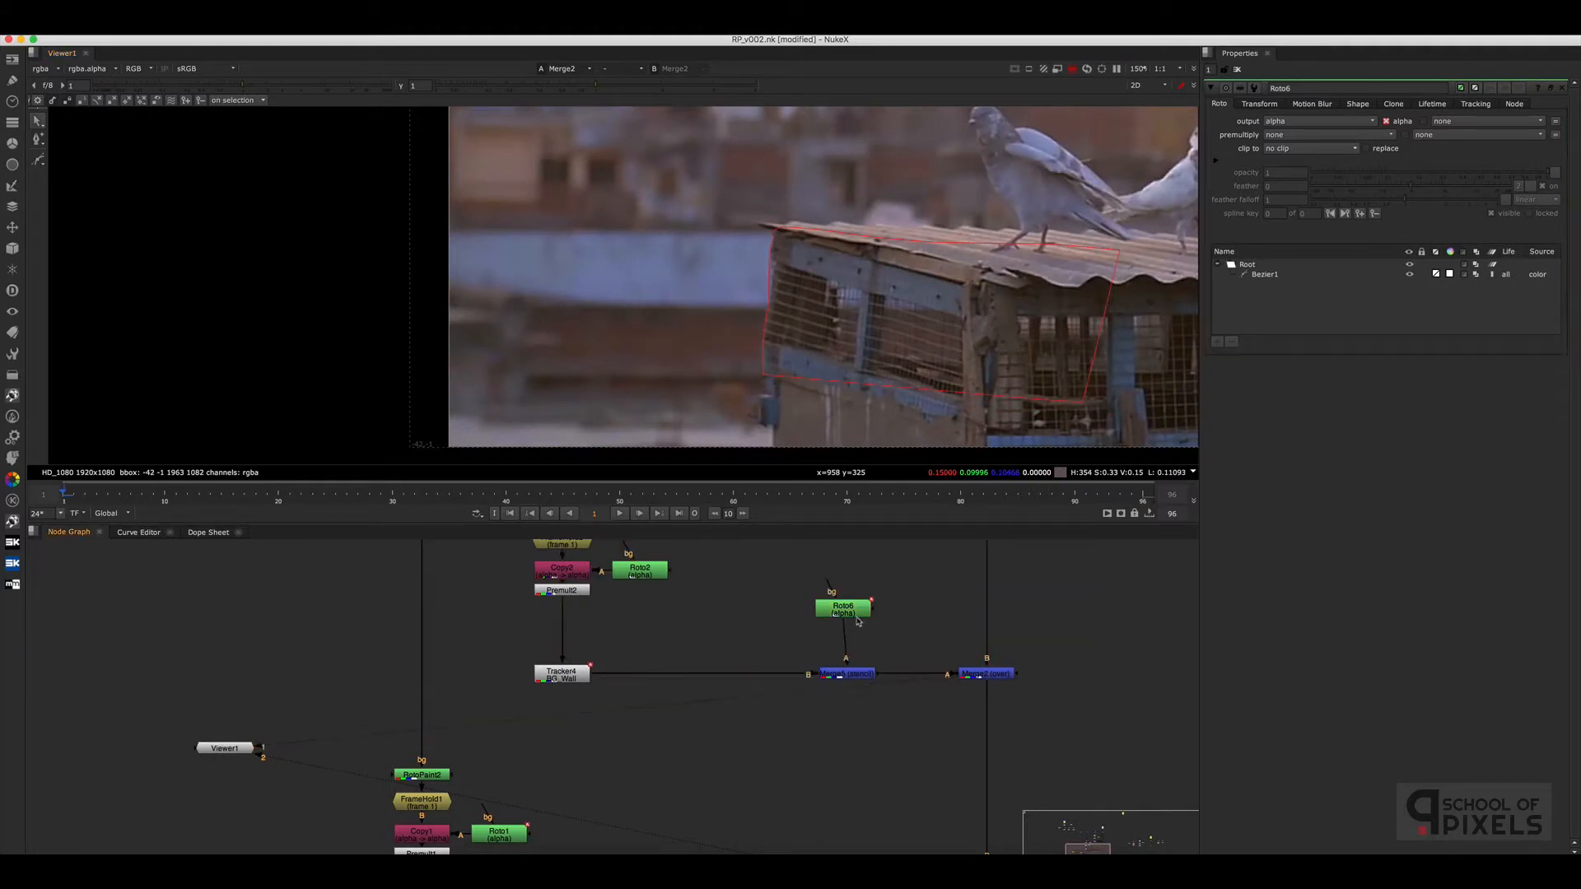
Paste a copy of the roof patch branch's Tracker below Roto6 and open its Transform settings
drag(857, 615, 862, 607)
scroll(894, 618, down, 3)
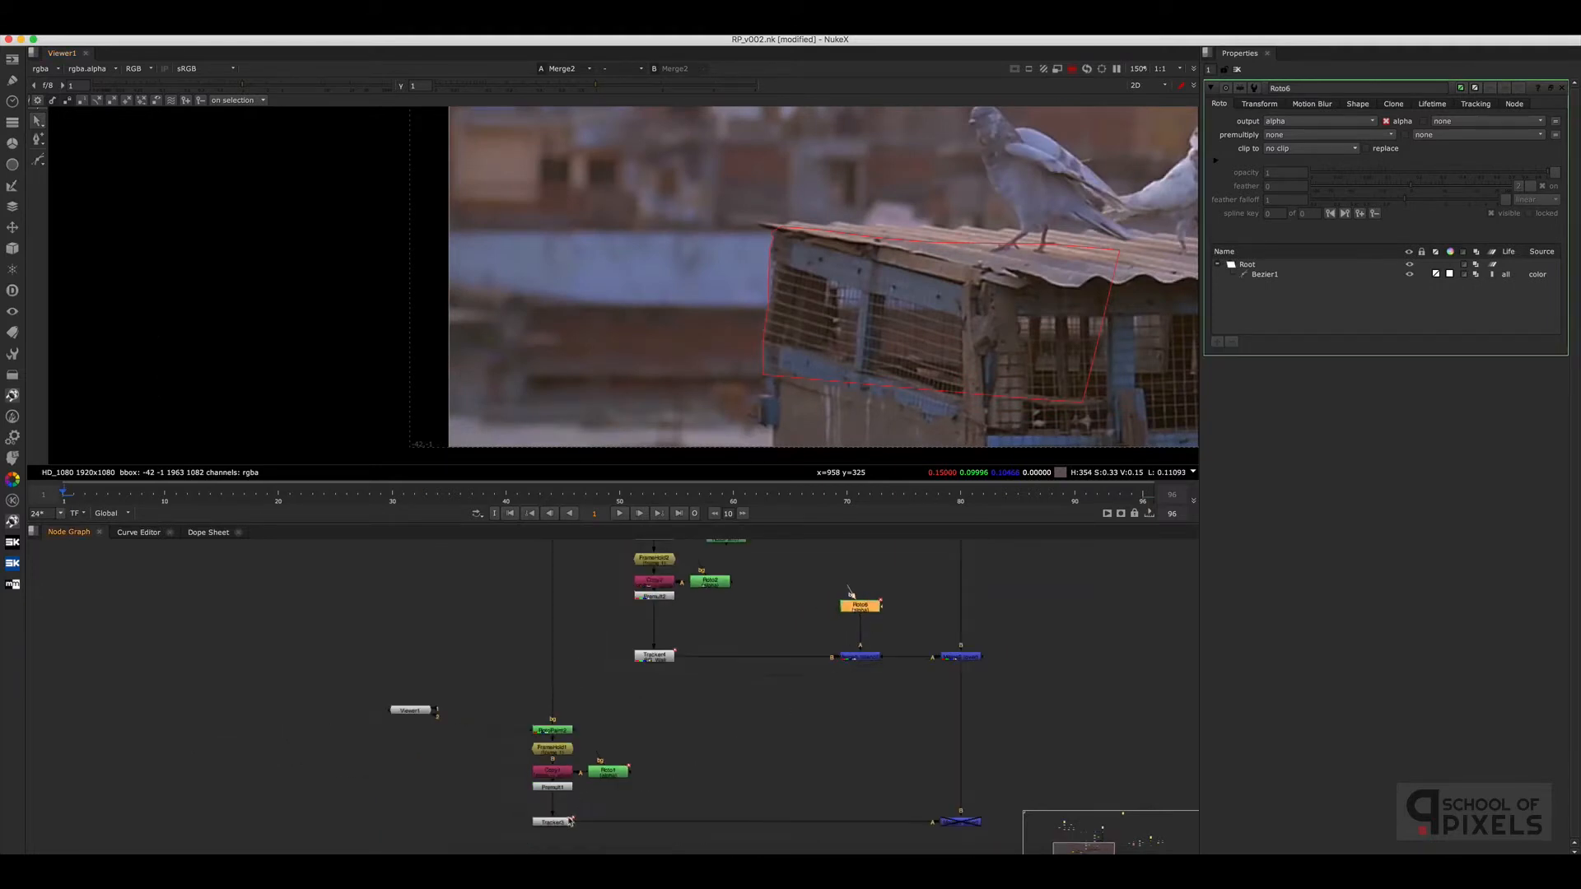
click(575, 822)
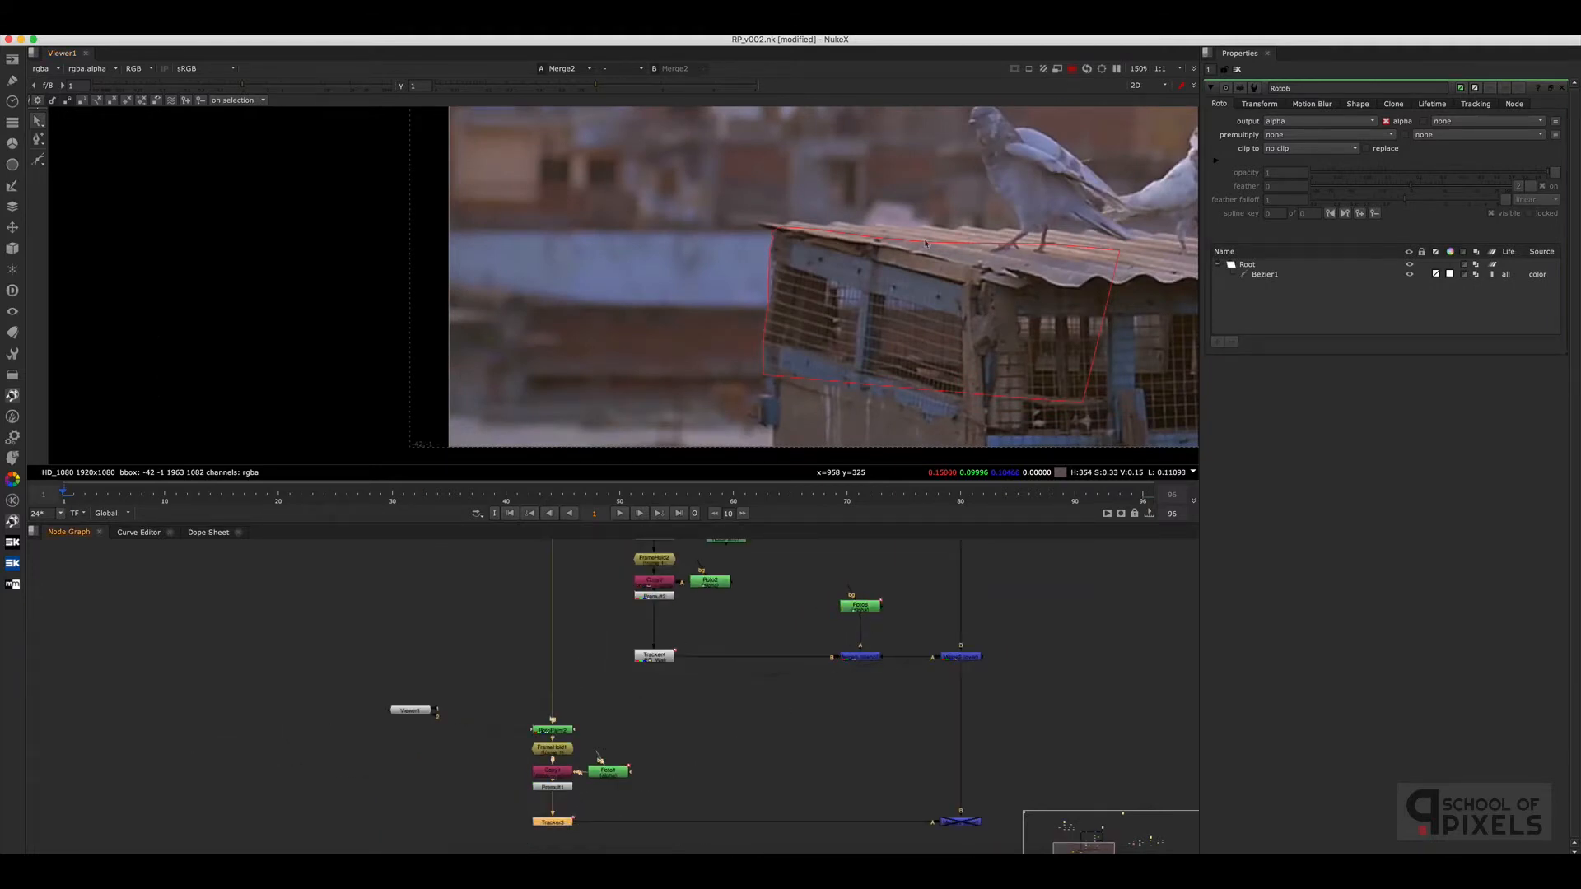
click(797, 688)
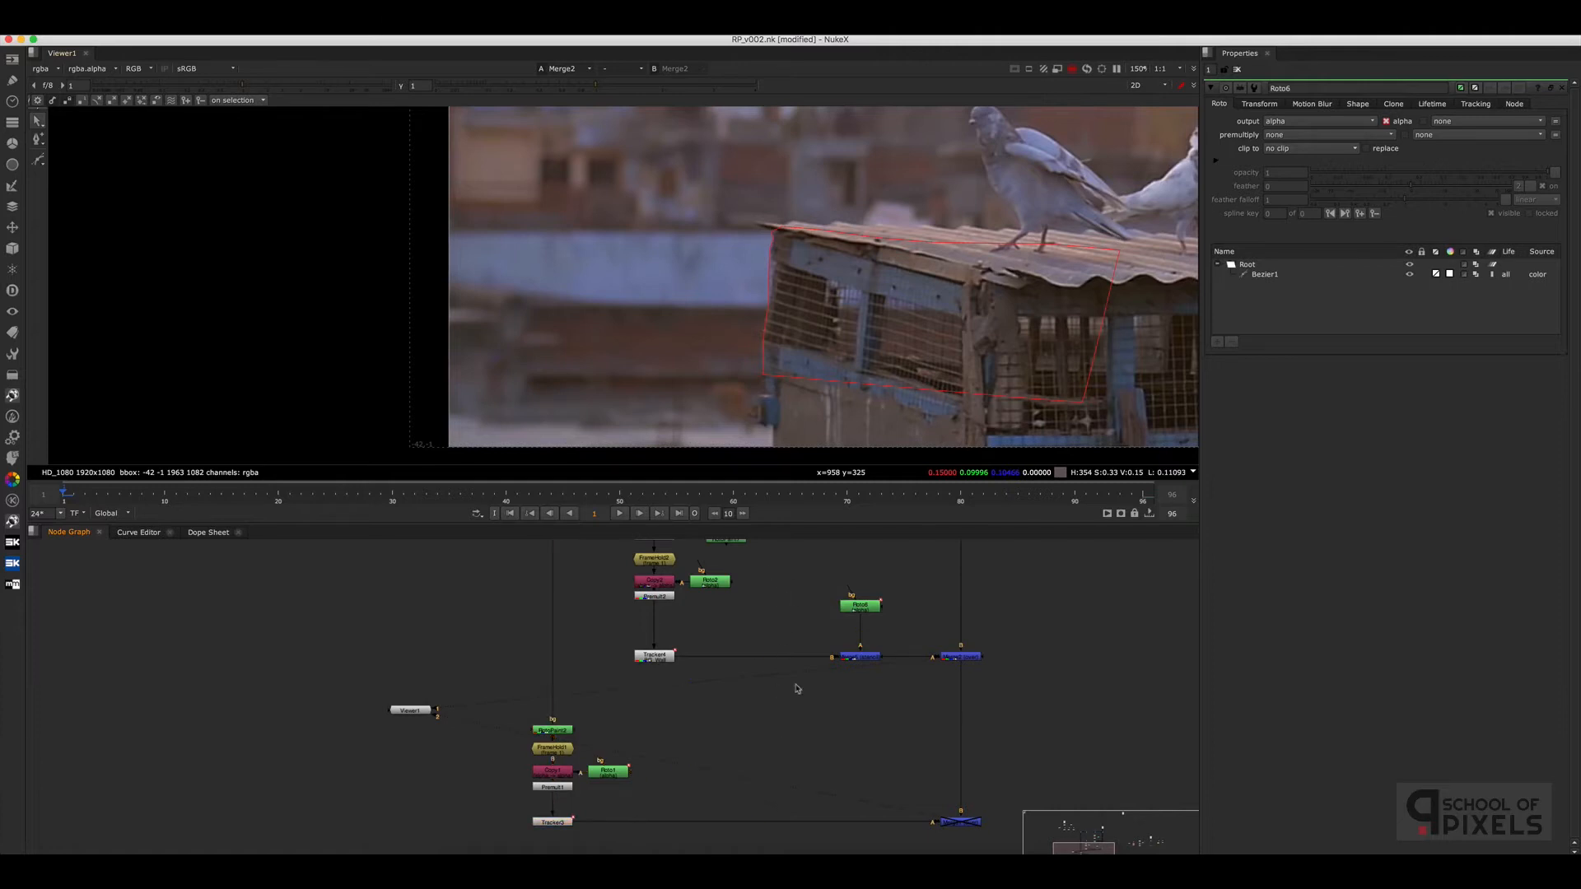
click(870, 609)
key(super+v)
double_click(867, 624)
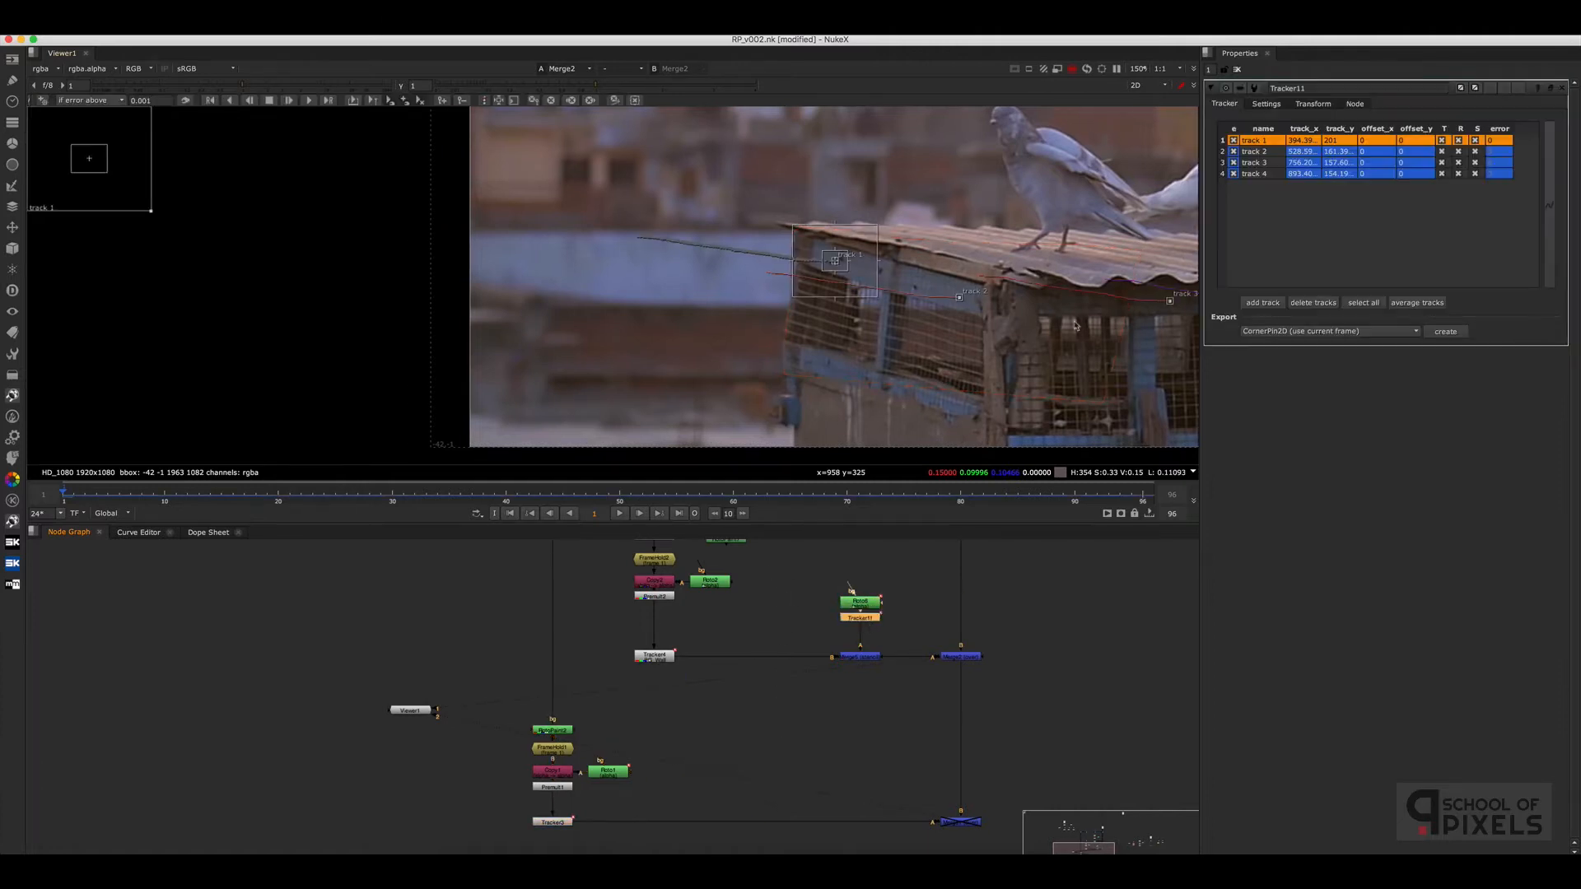
click(1305, 105)
Reopen Roto6, view the pasted Tracker's alpha channel and play the clip to check the tracked matte
double_click(858, 601)
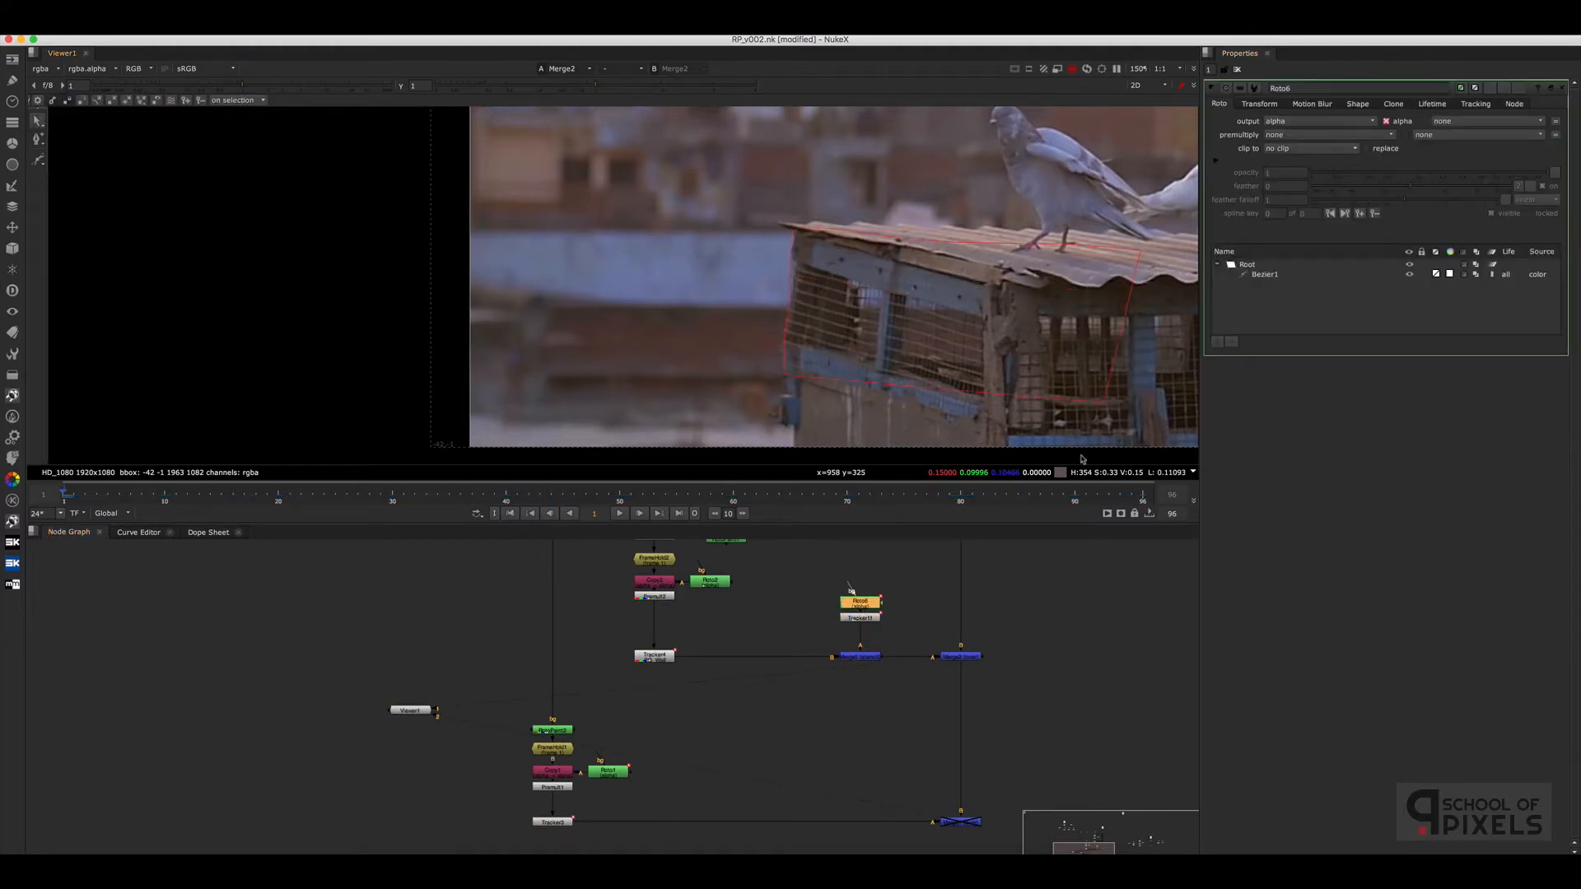
click(859, 618)
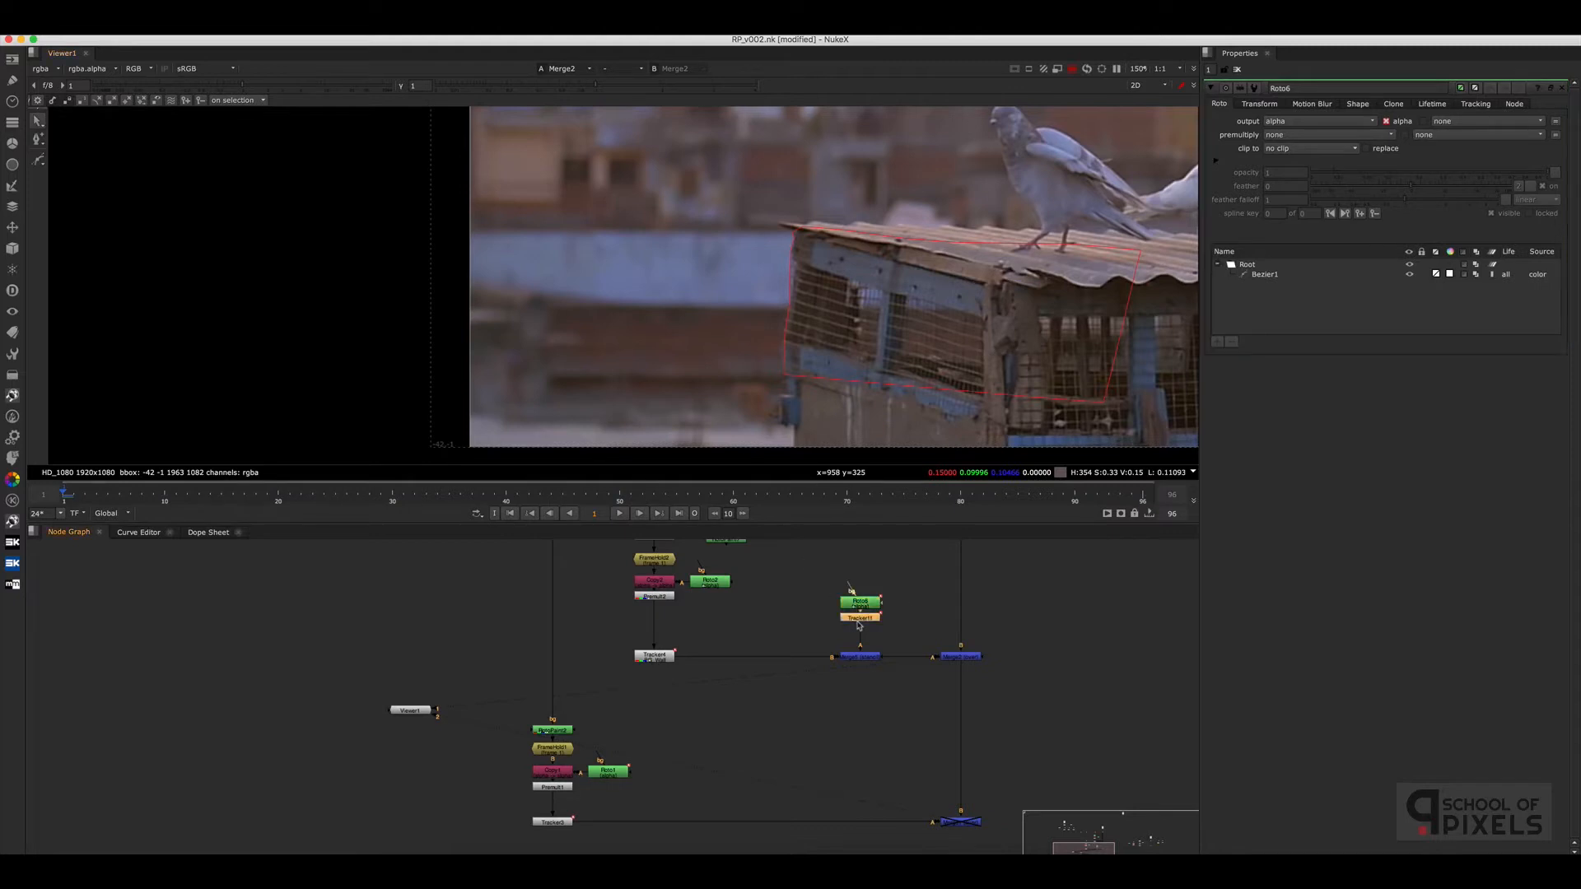
key(1)
key(a)
click(620, 513)
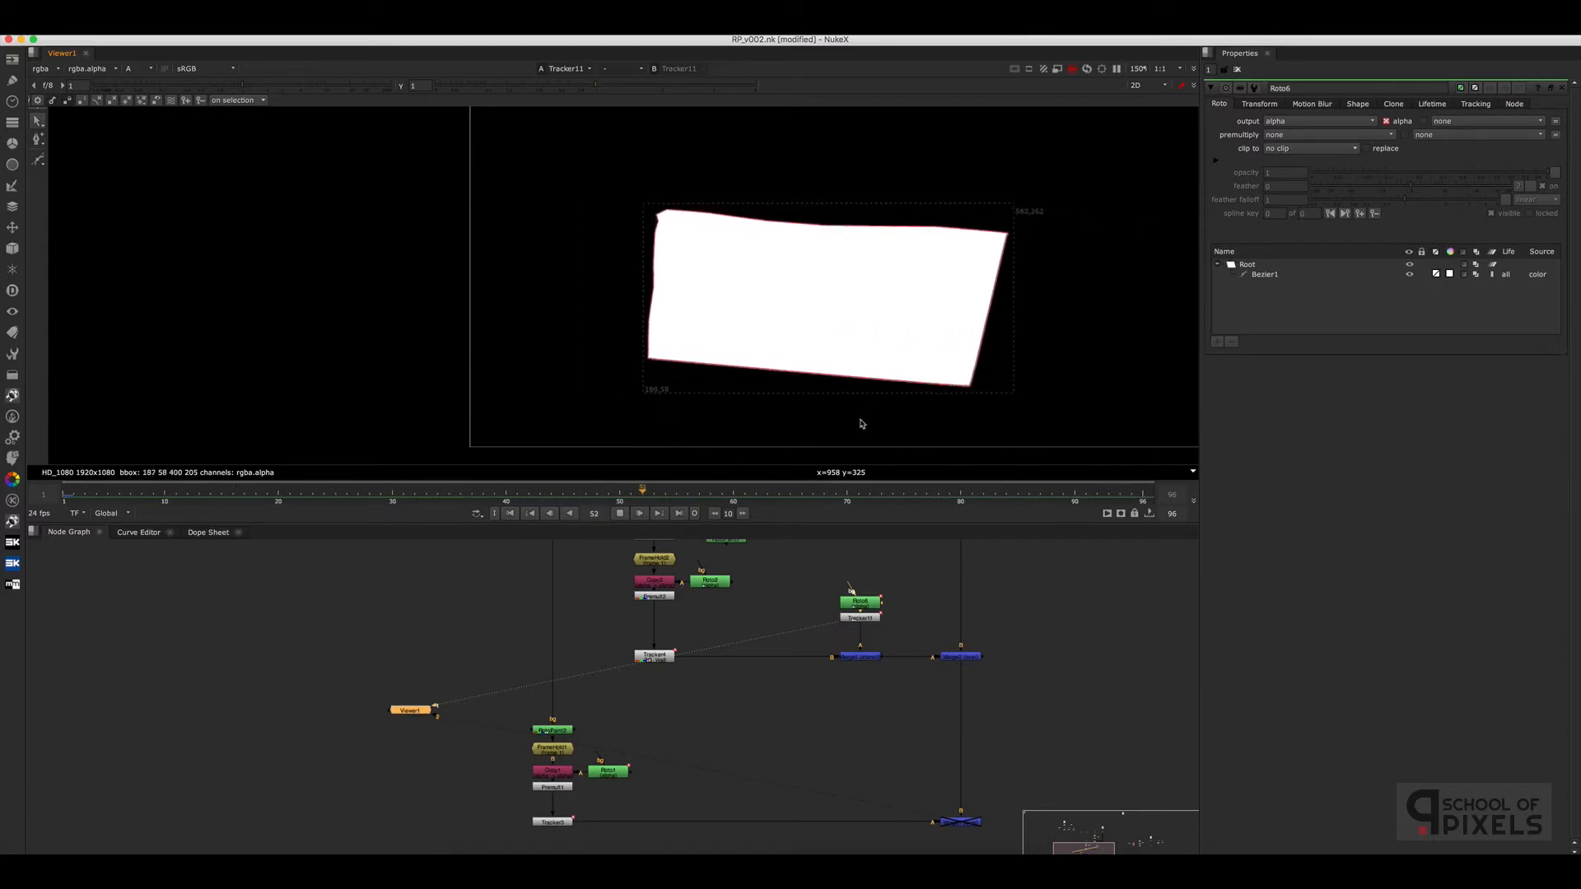
key(k)
View Merge1 in colour and scrub the timeline to check how the Roto6 stencil follows the coop
drag(1020, 737, 914, 826)
key(1)
key(a)
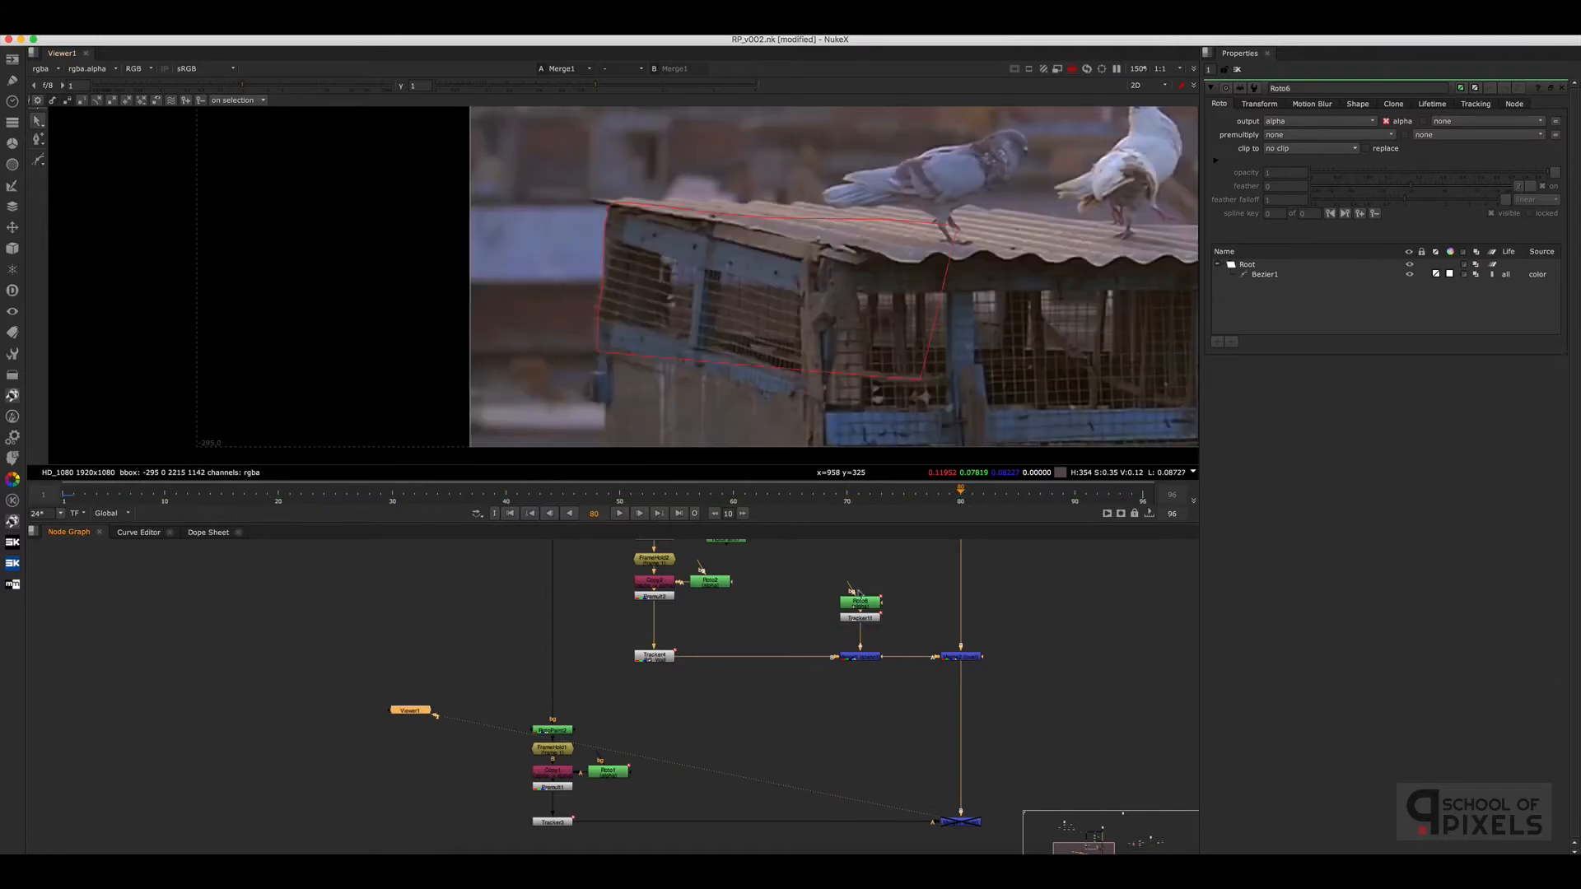
drag(1132, 492, 494, 494)
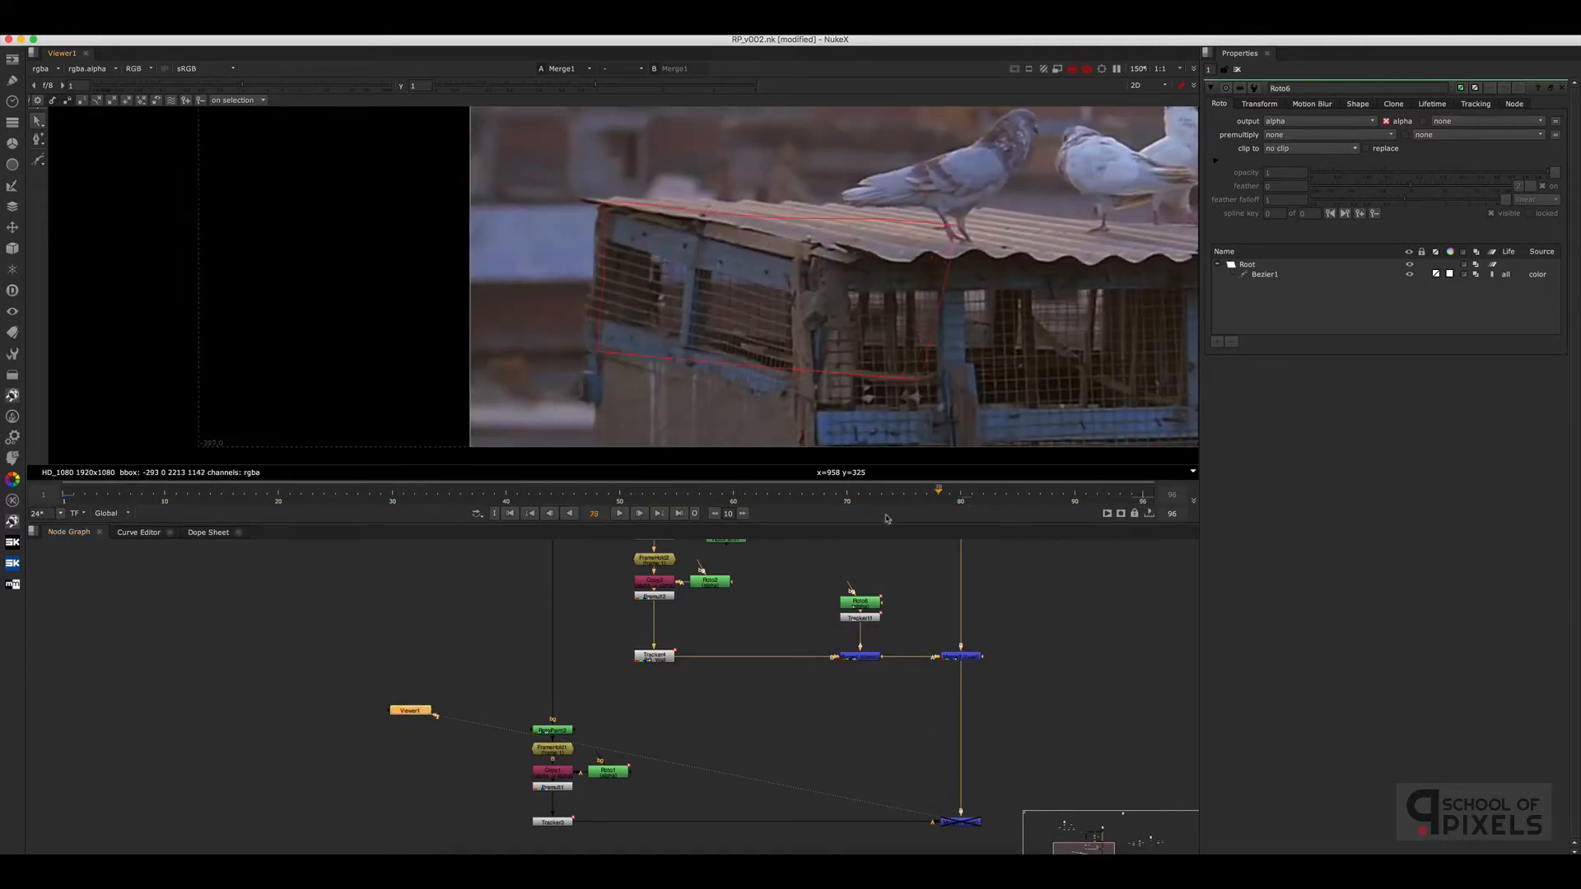
drag(492, 547, 290, 548)
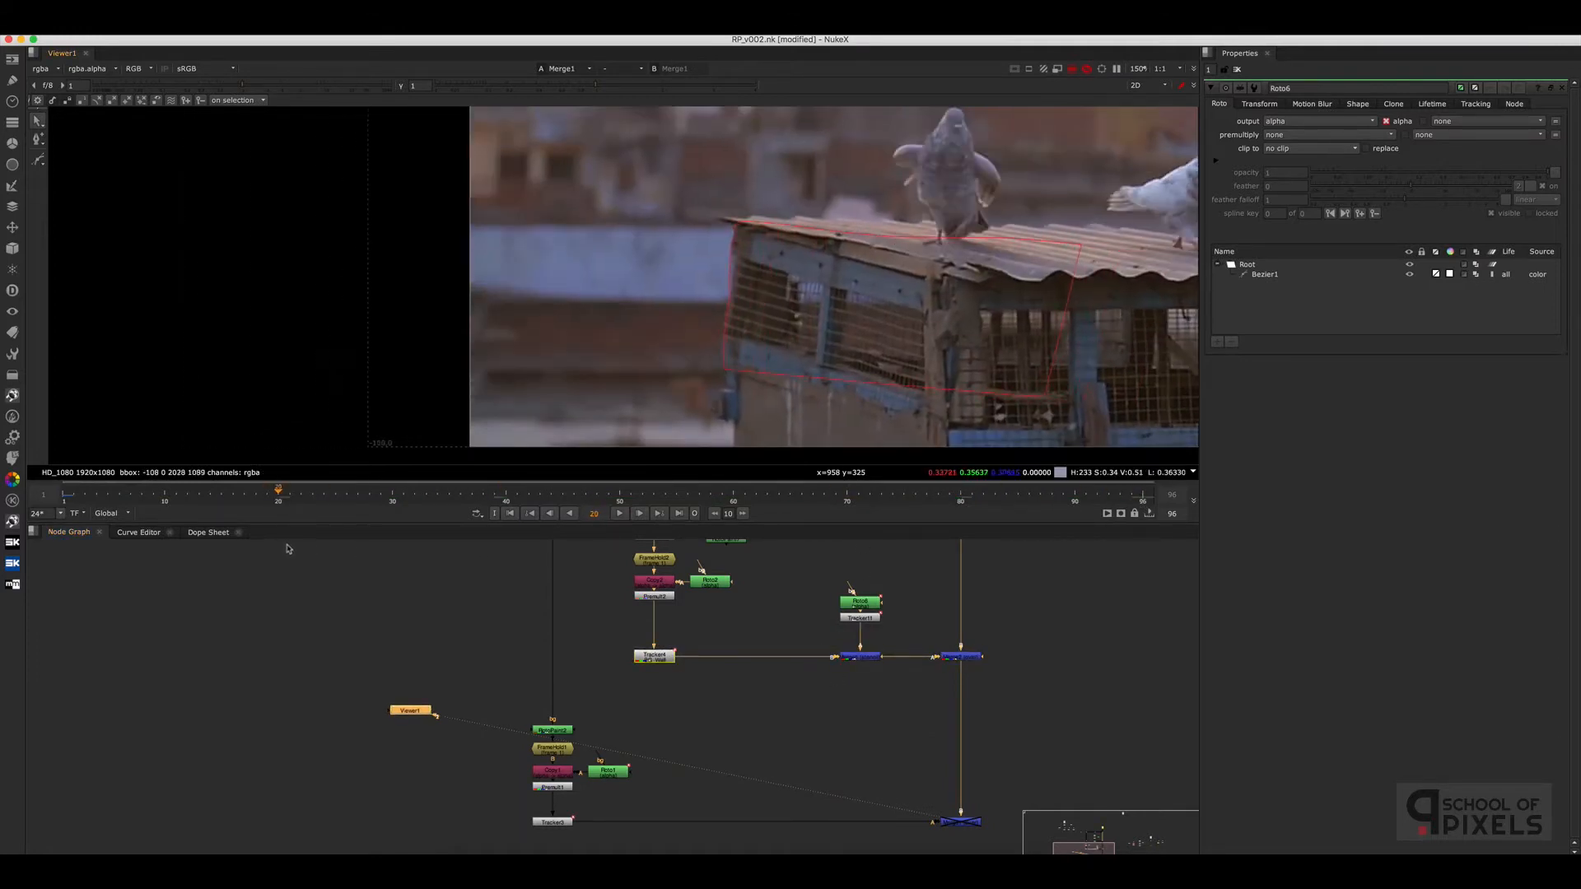
Move Roto6 and its Tracker up and insert a Blur below them with its size set to 3
drag(904, 575, 872, 593)
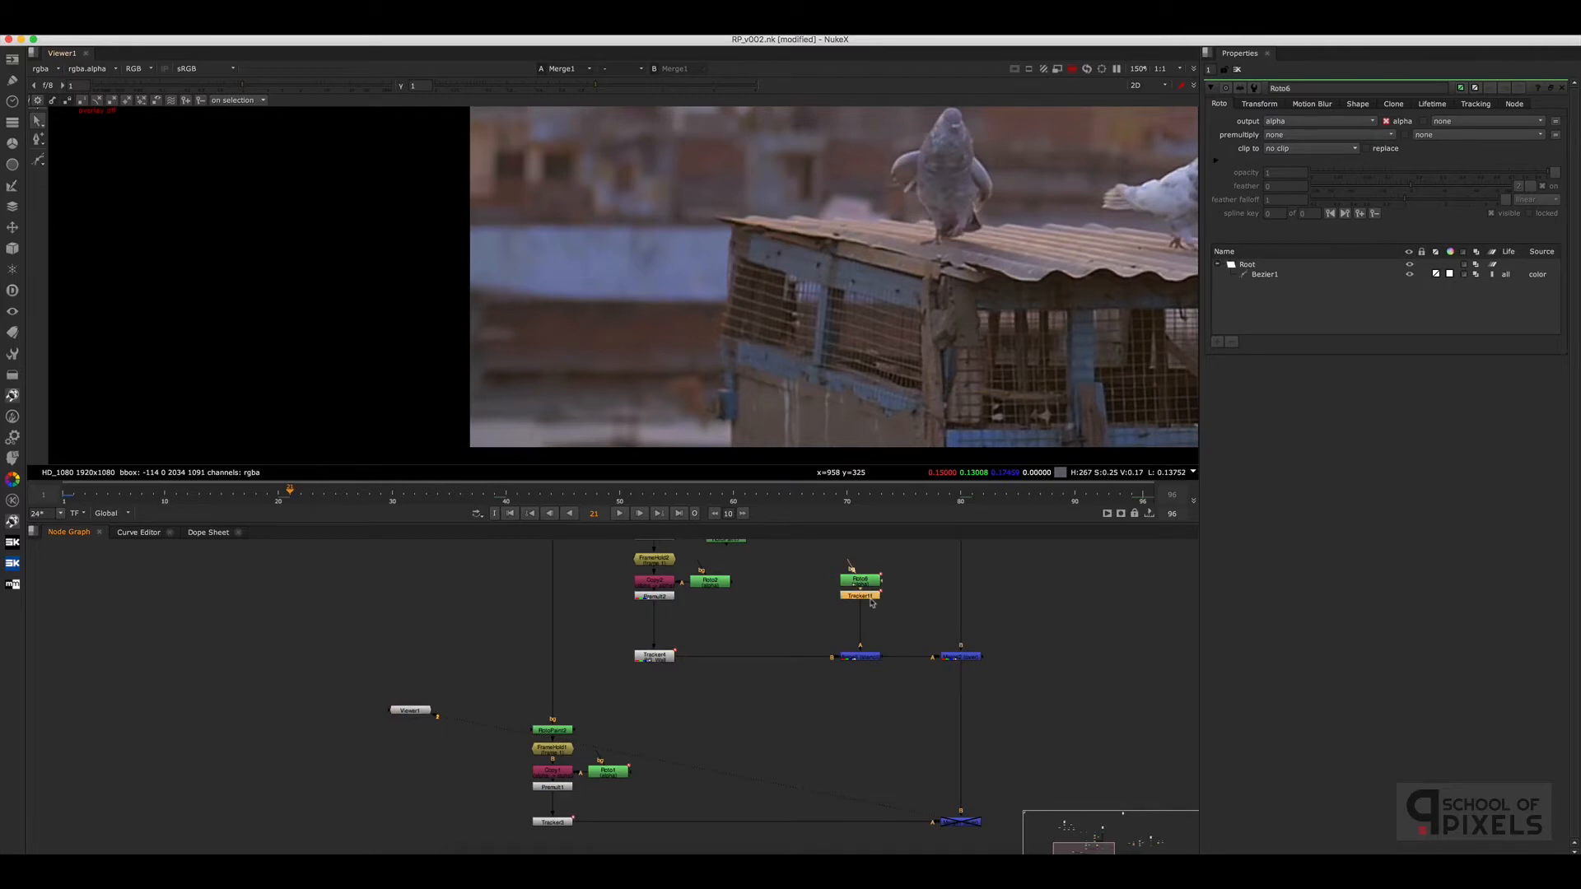
key(b)
click(1275, 134)
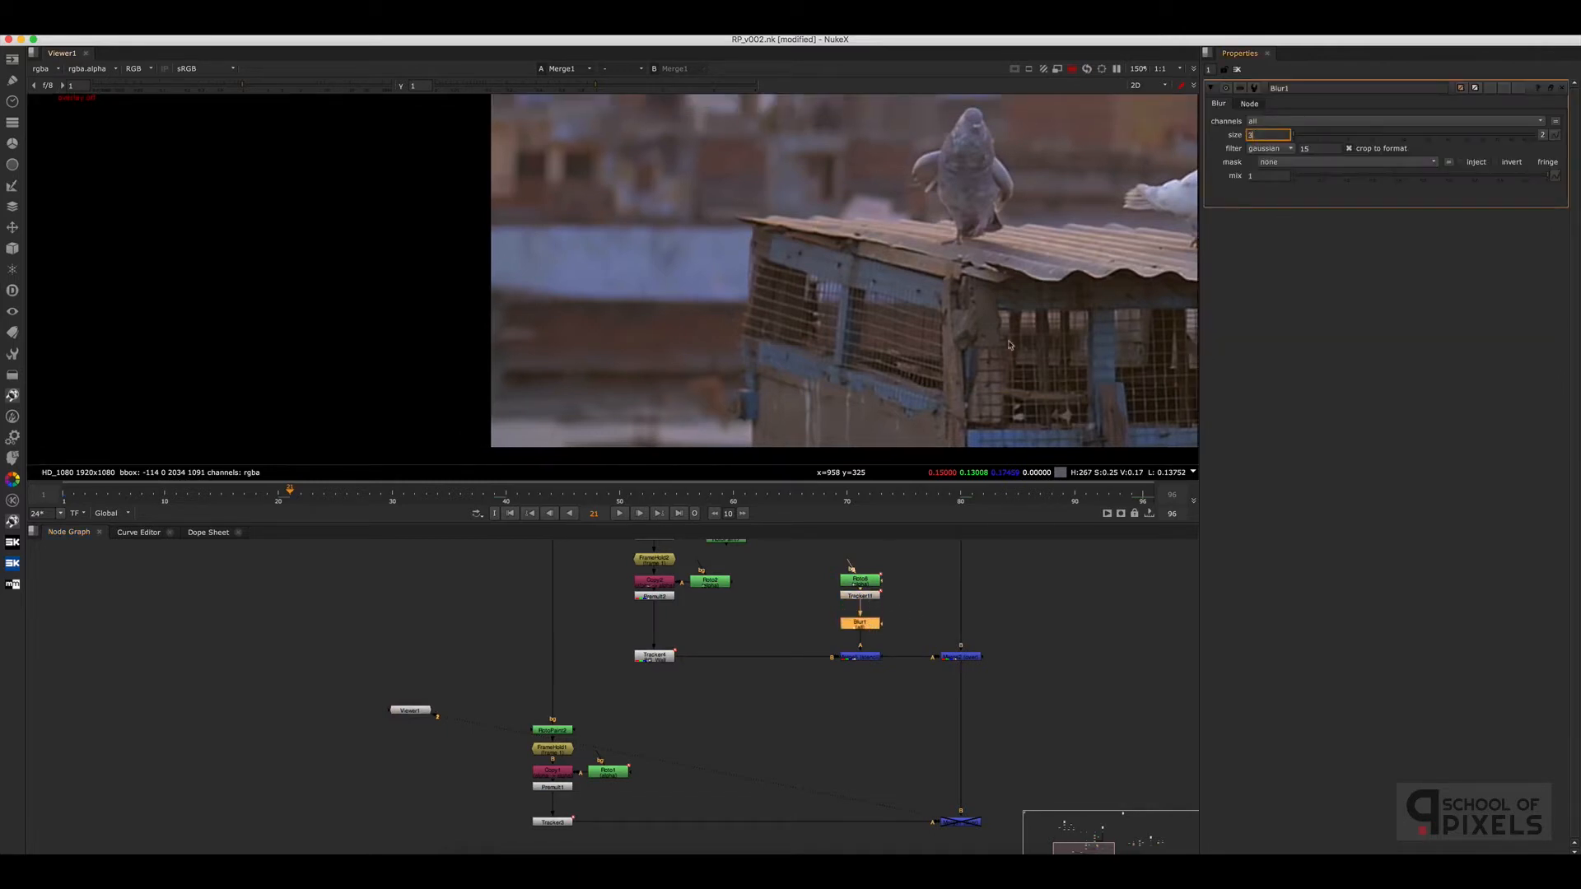
text(3)
key(Return)
View Merge2 and toggle it and the Blur off and on to compare the coop's edge
key(1)
drag(1080, 596, 914, 686)
key(d)
key(d)
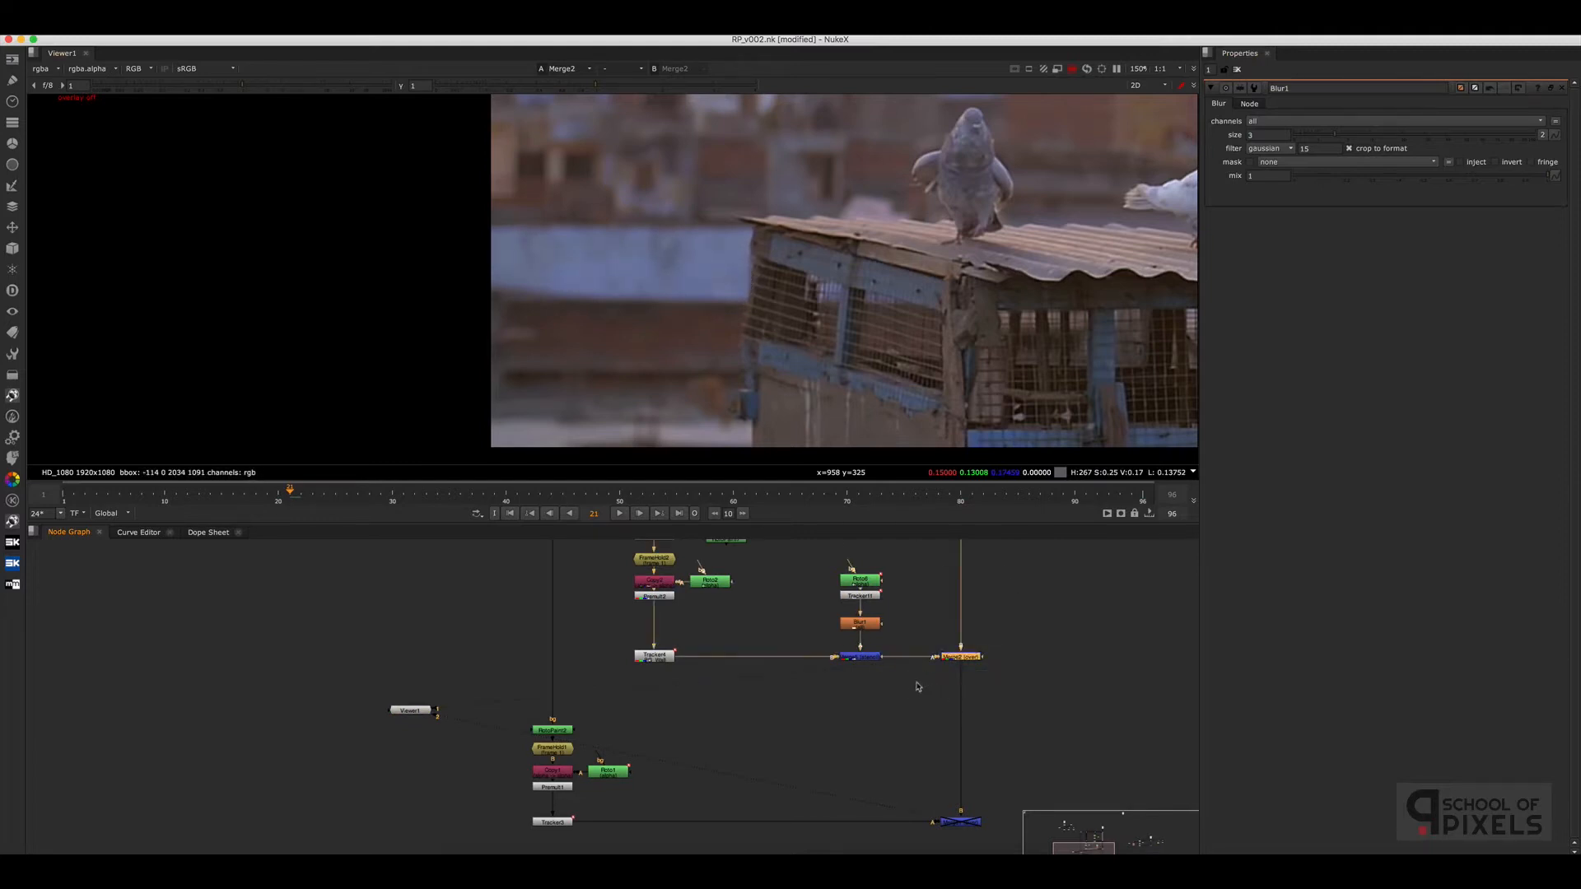
click(872, 624)
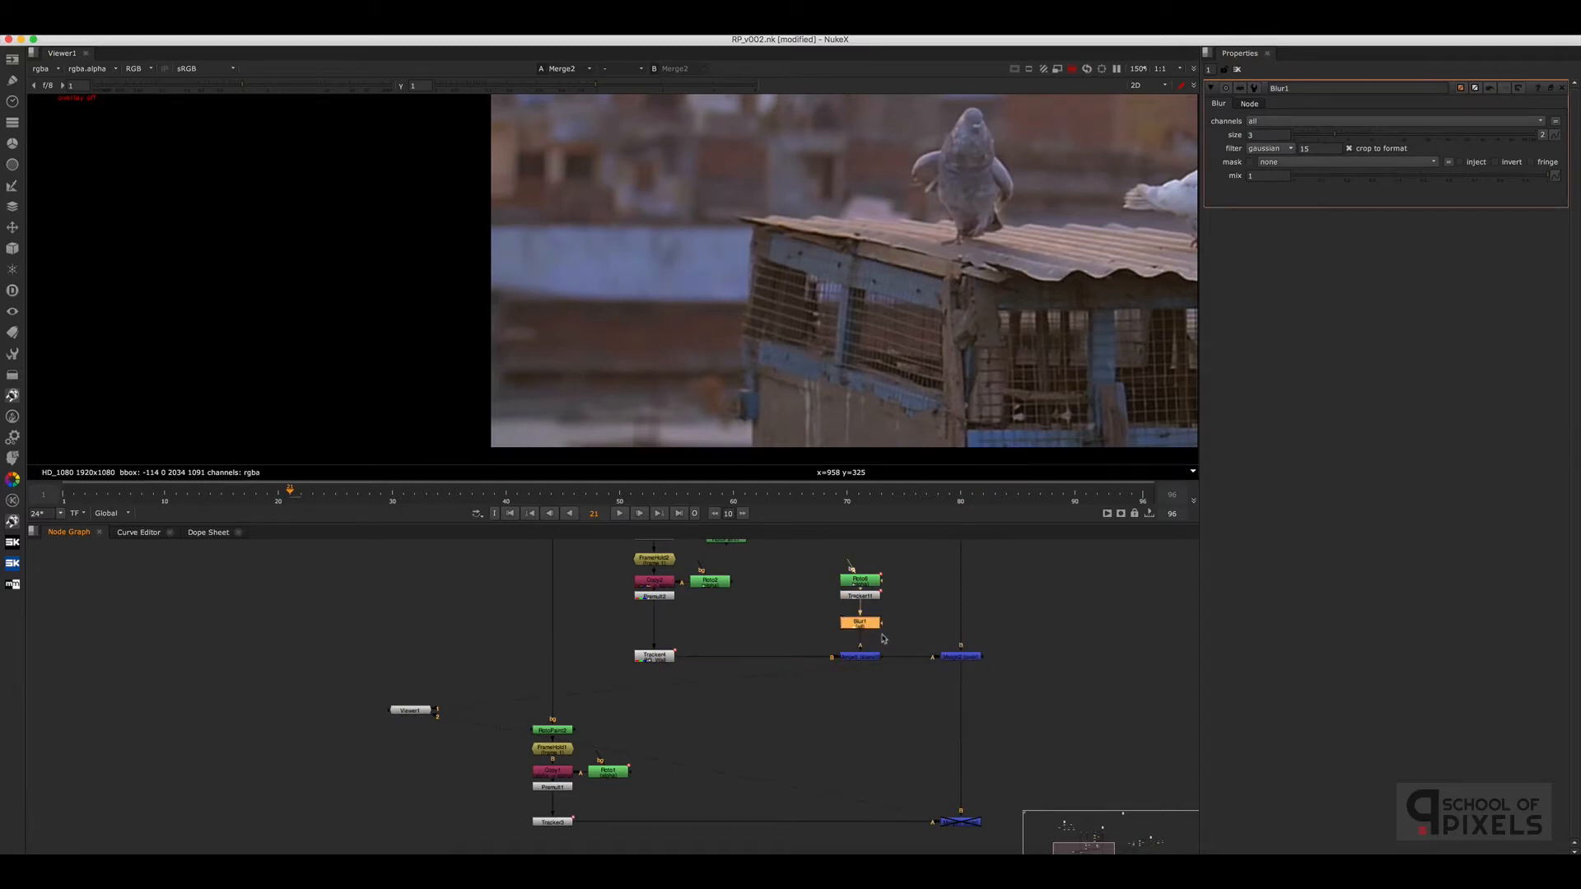
key(d)
drag(1002, 626, 902, 702)
key(1)
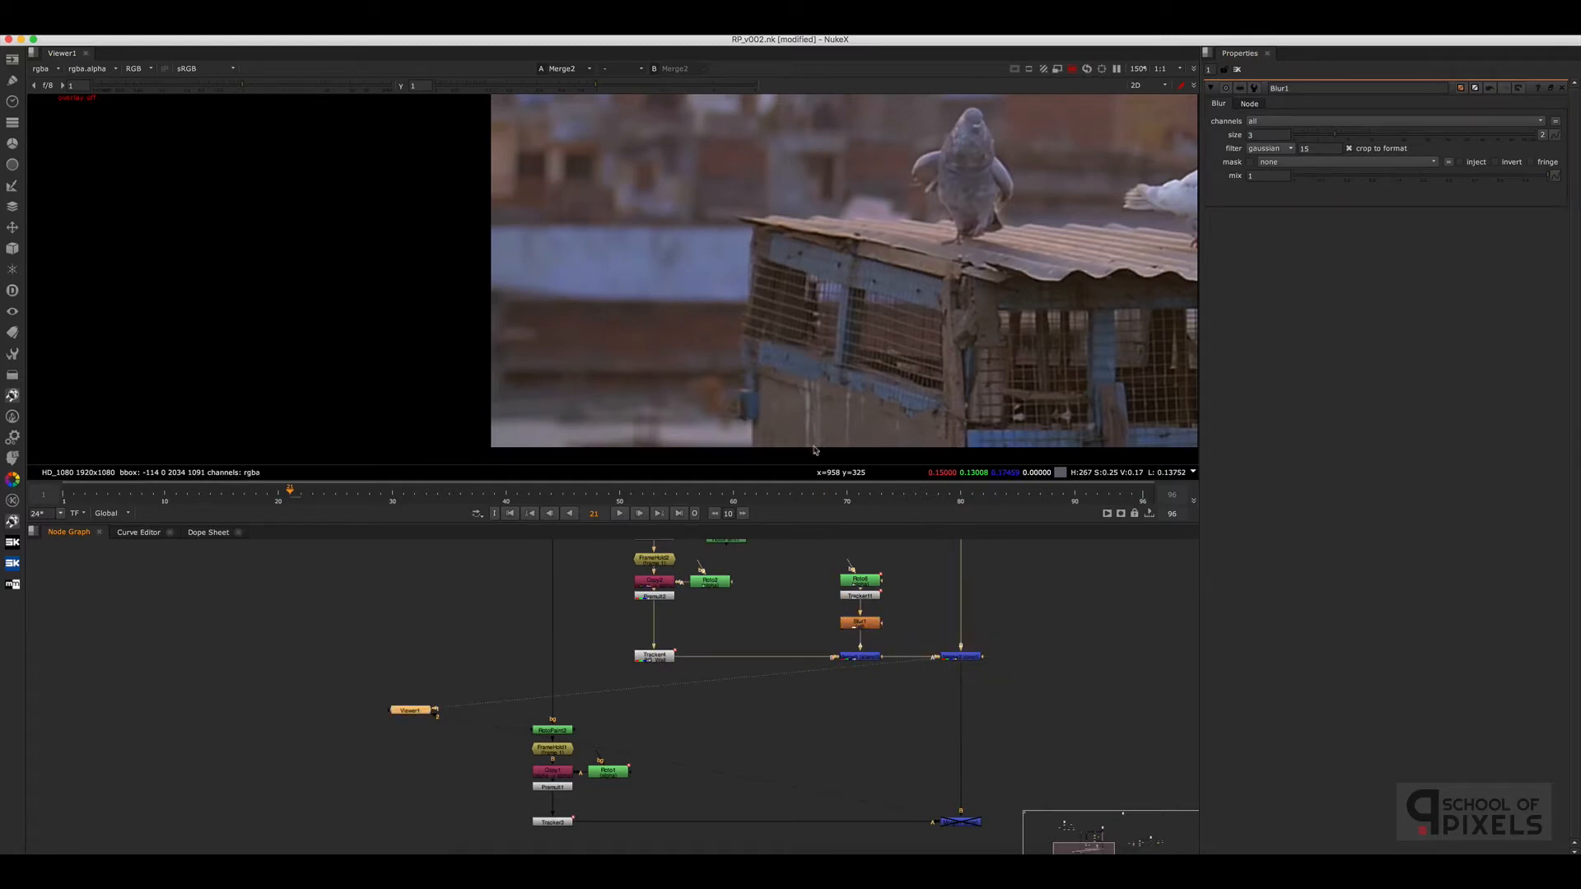
Play the Merge2 result in a full-screen viewer to review the wall patch
key(space)
key(f)
click(803, 849)
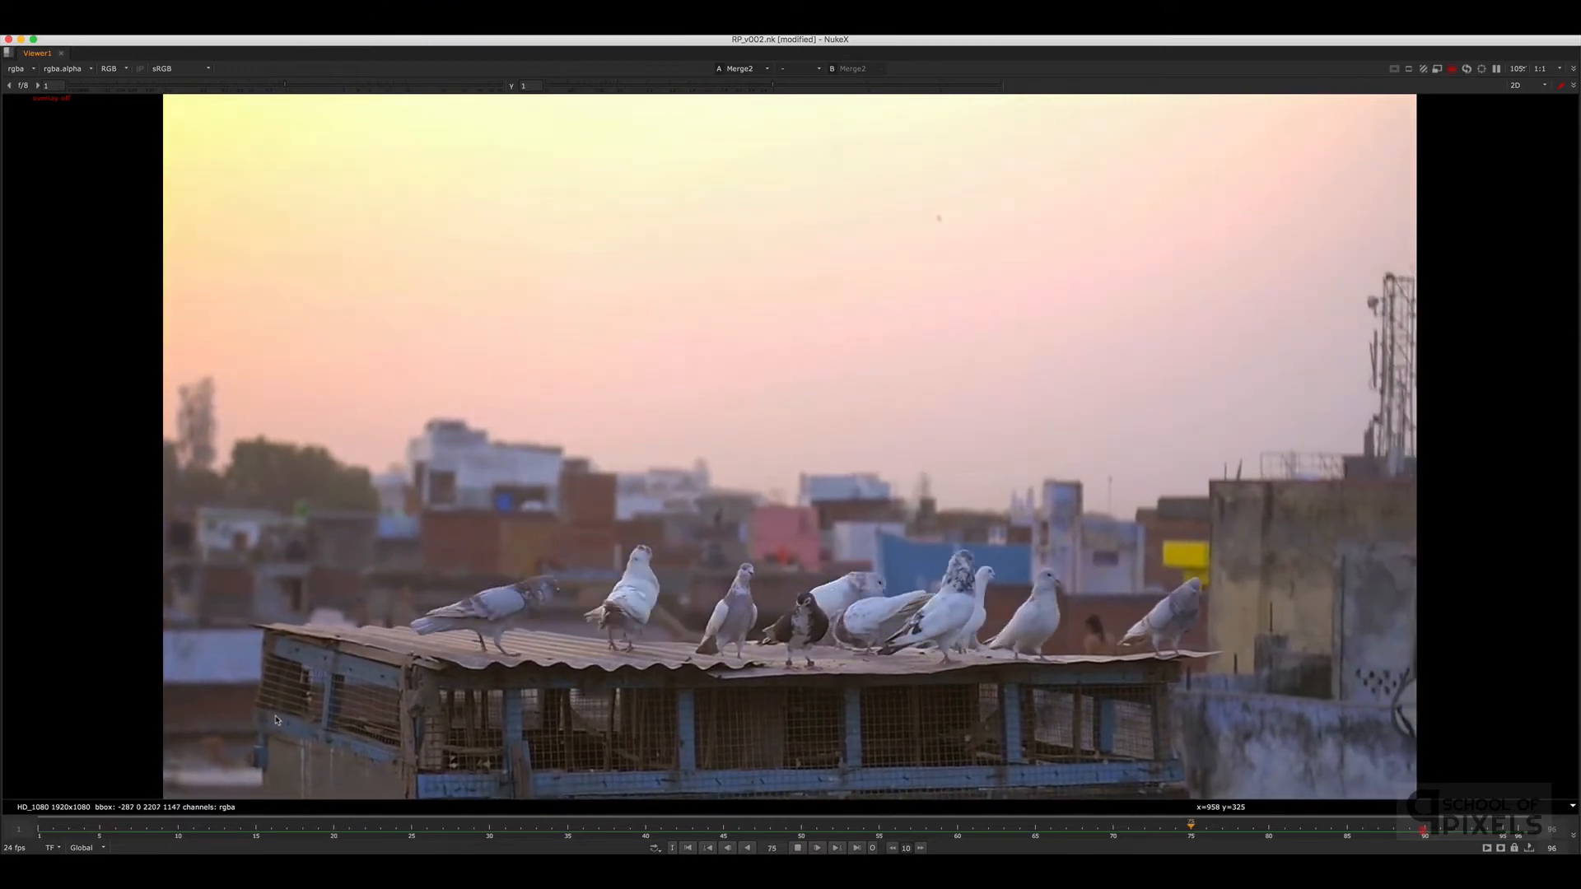
click(799, 751)
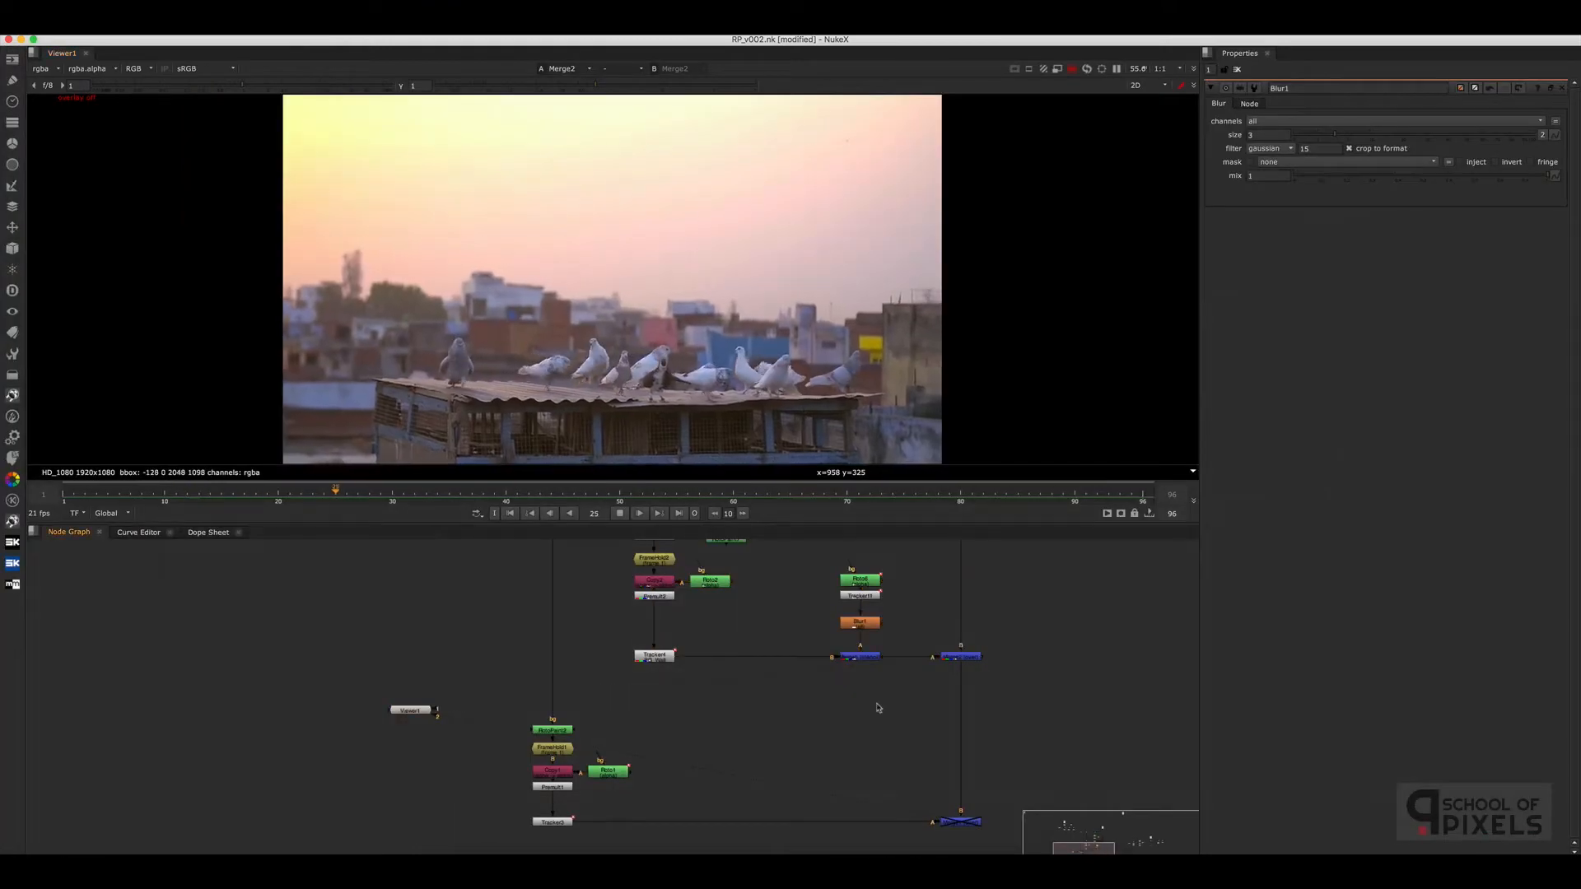
Connect the Merge3 node above Merge2 to the viewer's second input for comparison
middle_drag(1020, 667, 970, 787)
middle_drag(946, 632, 935, 649)
scroll(935, 649, up, 2)
click(896, 653)
key(1)
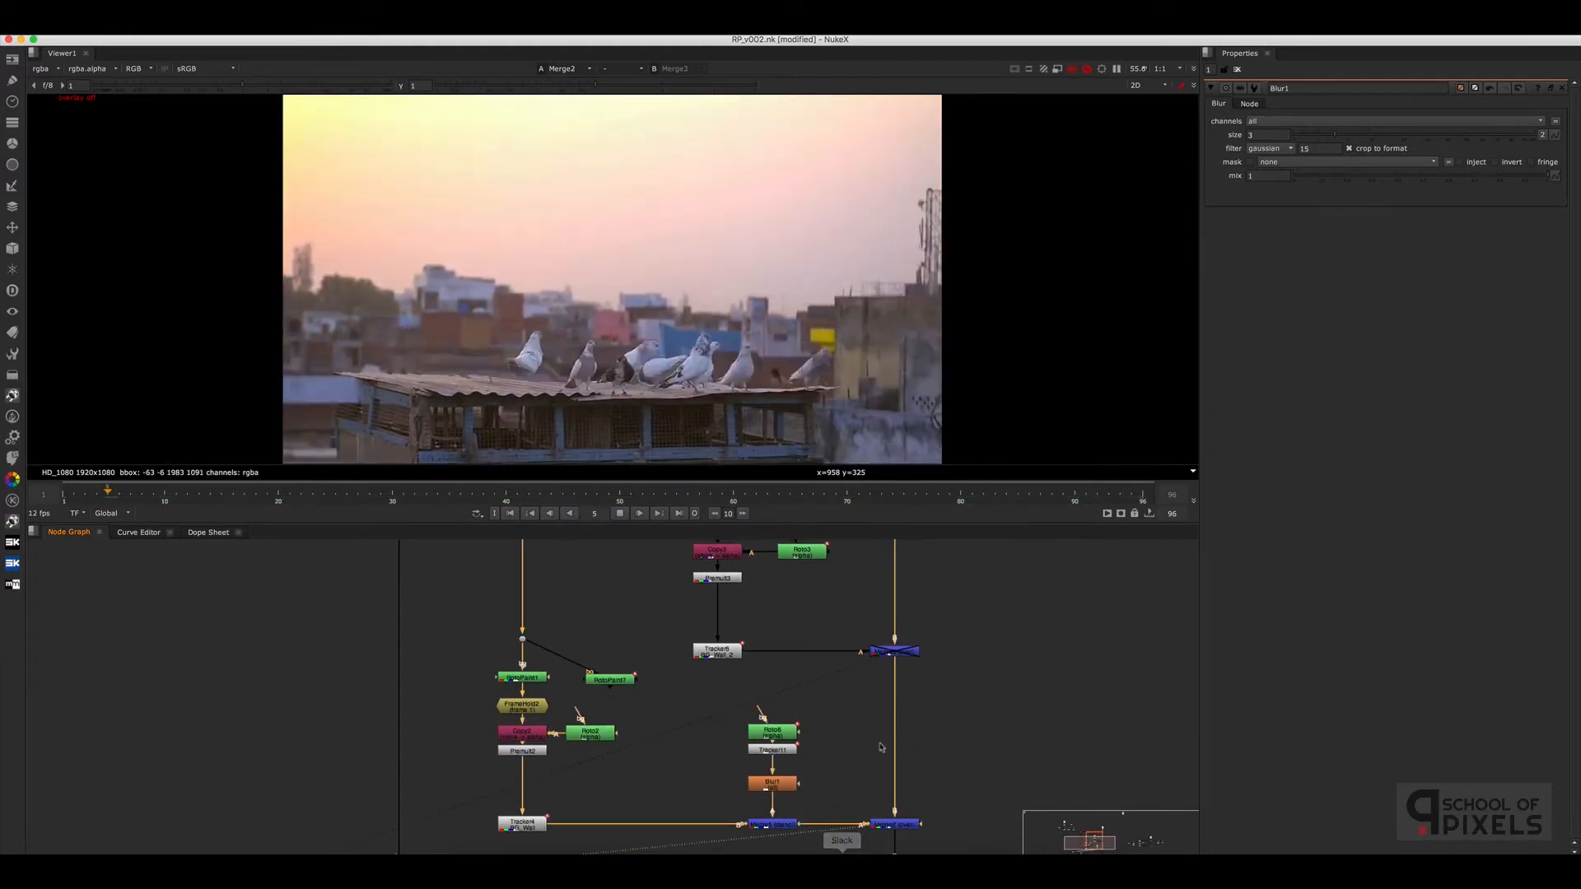
Play the clip full screen while switching between Merge2 and Merge3 to review the patch
key(space)
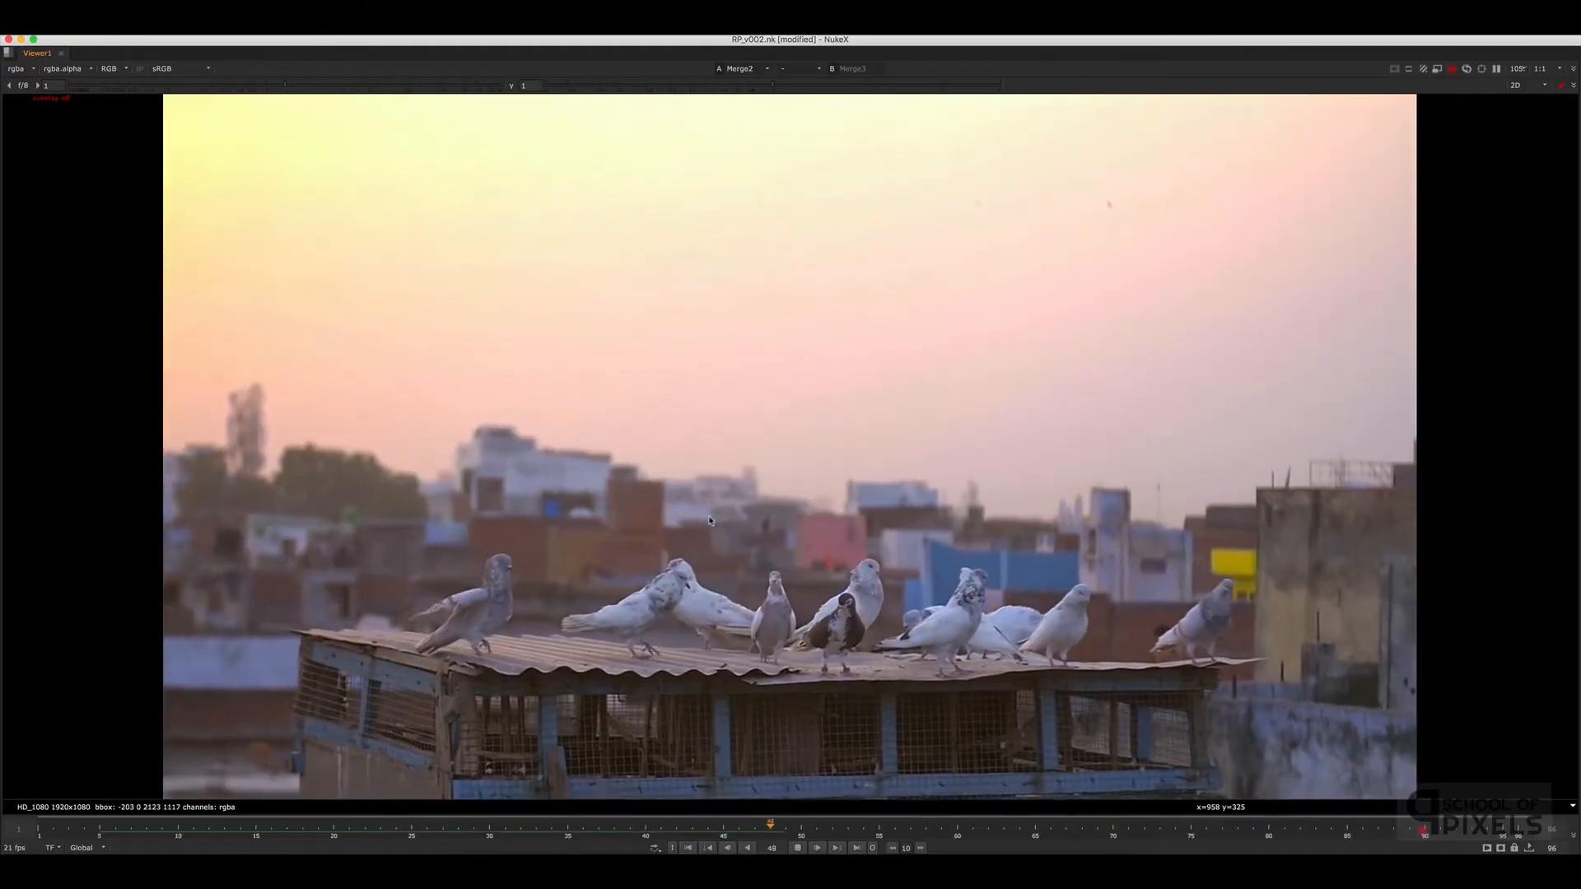
key(1)
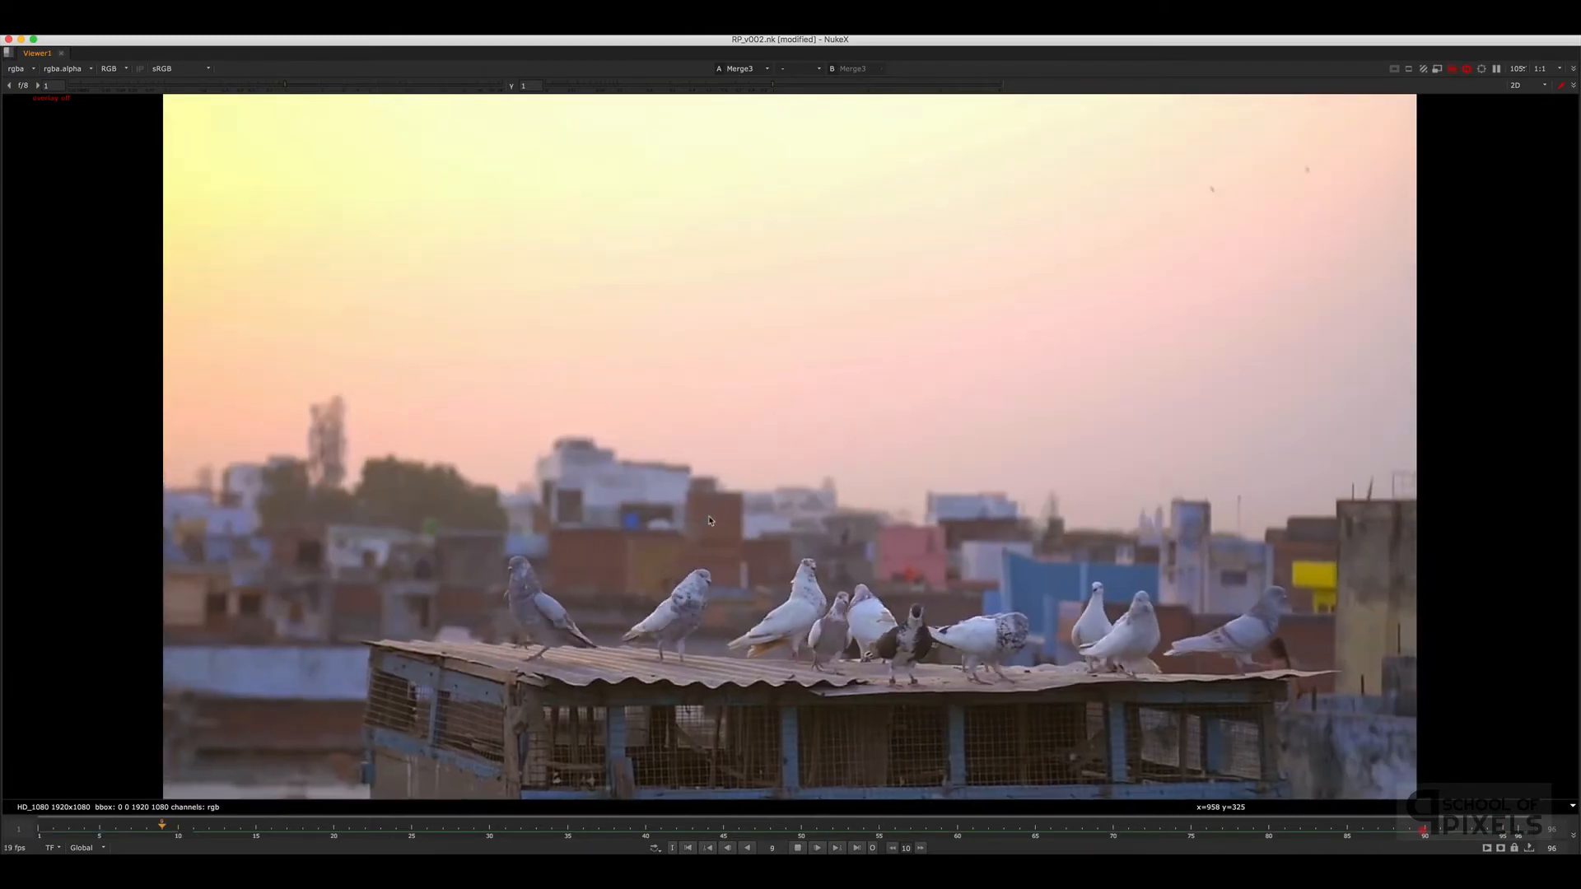
click(797, 848)
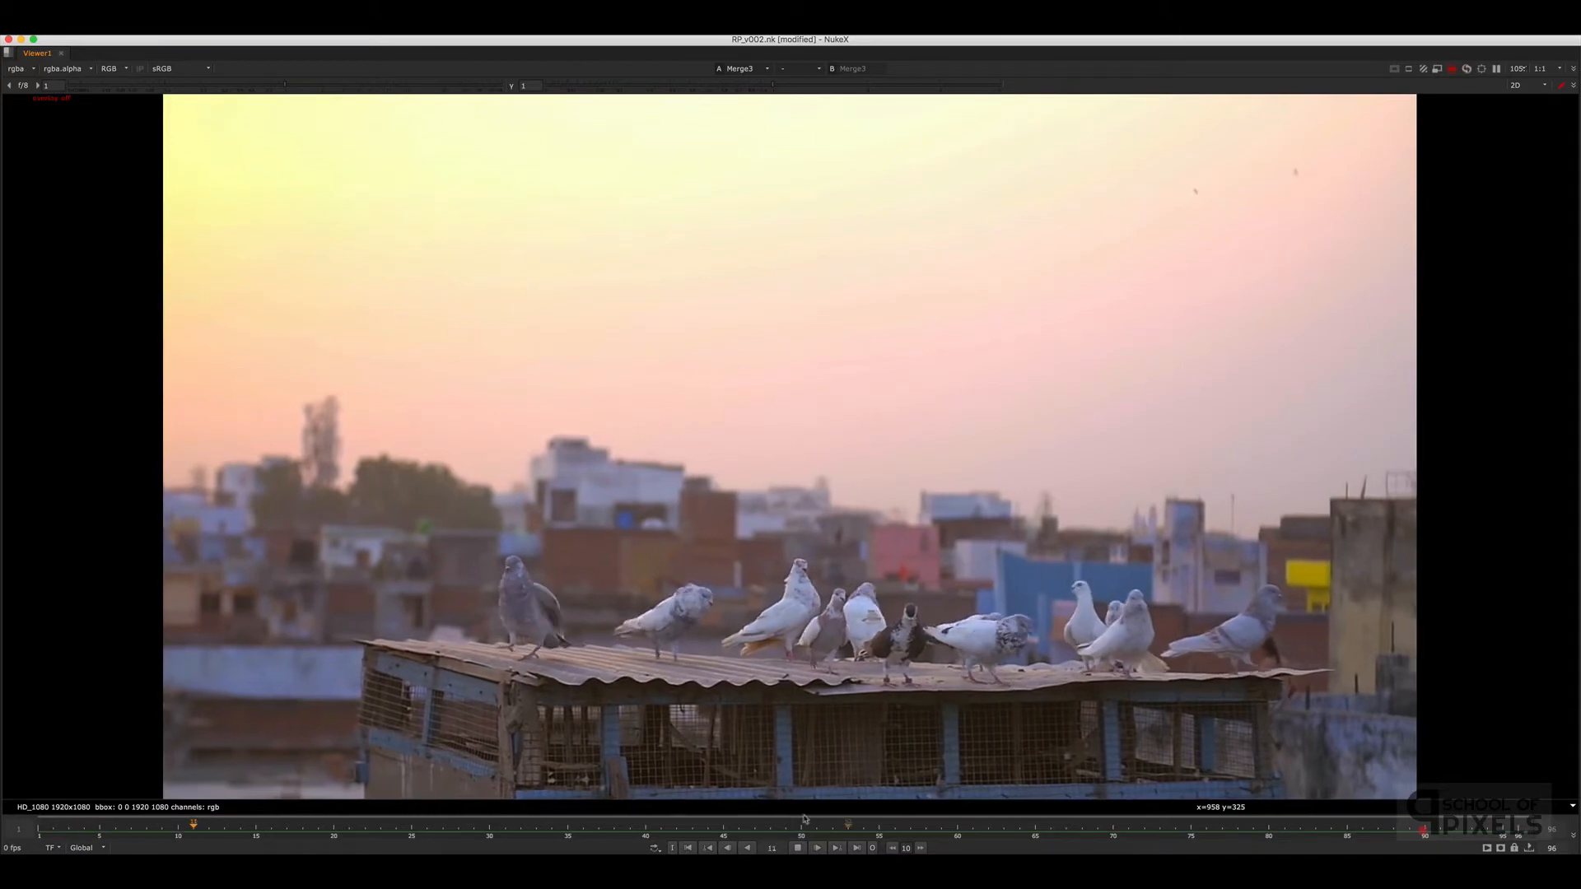
key(l)
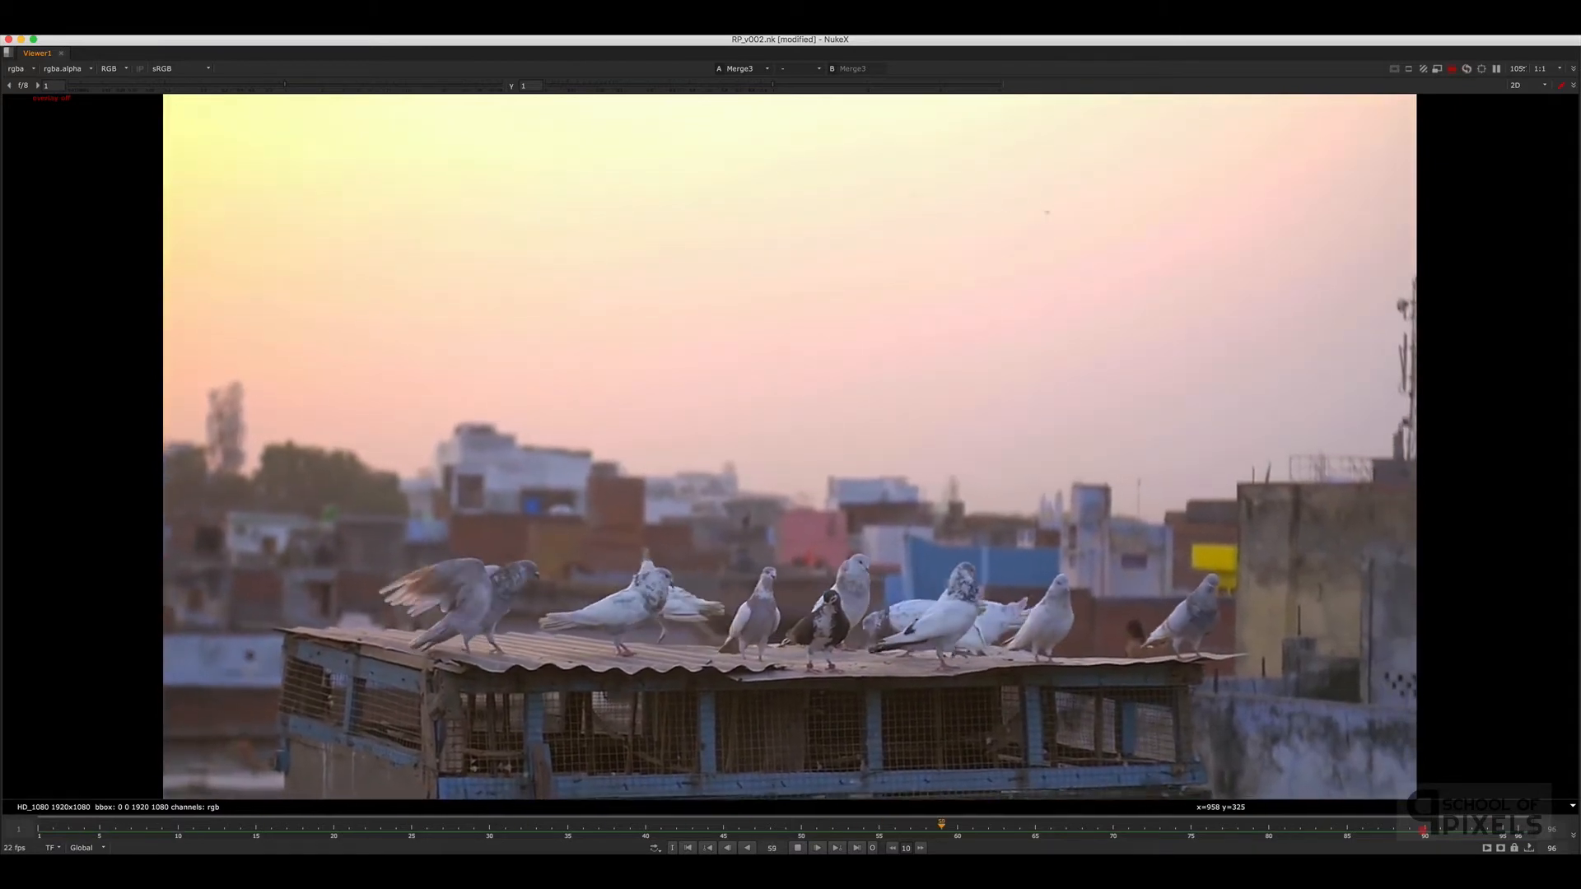
key(2)
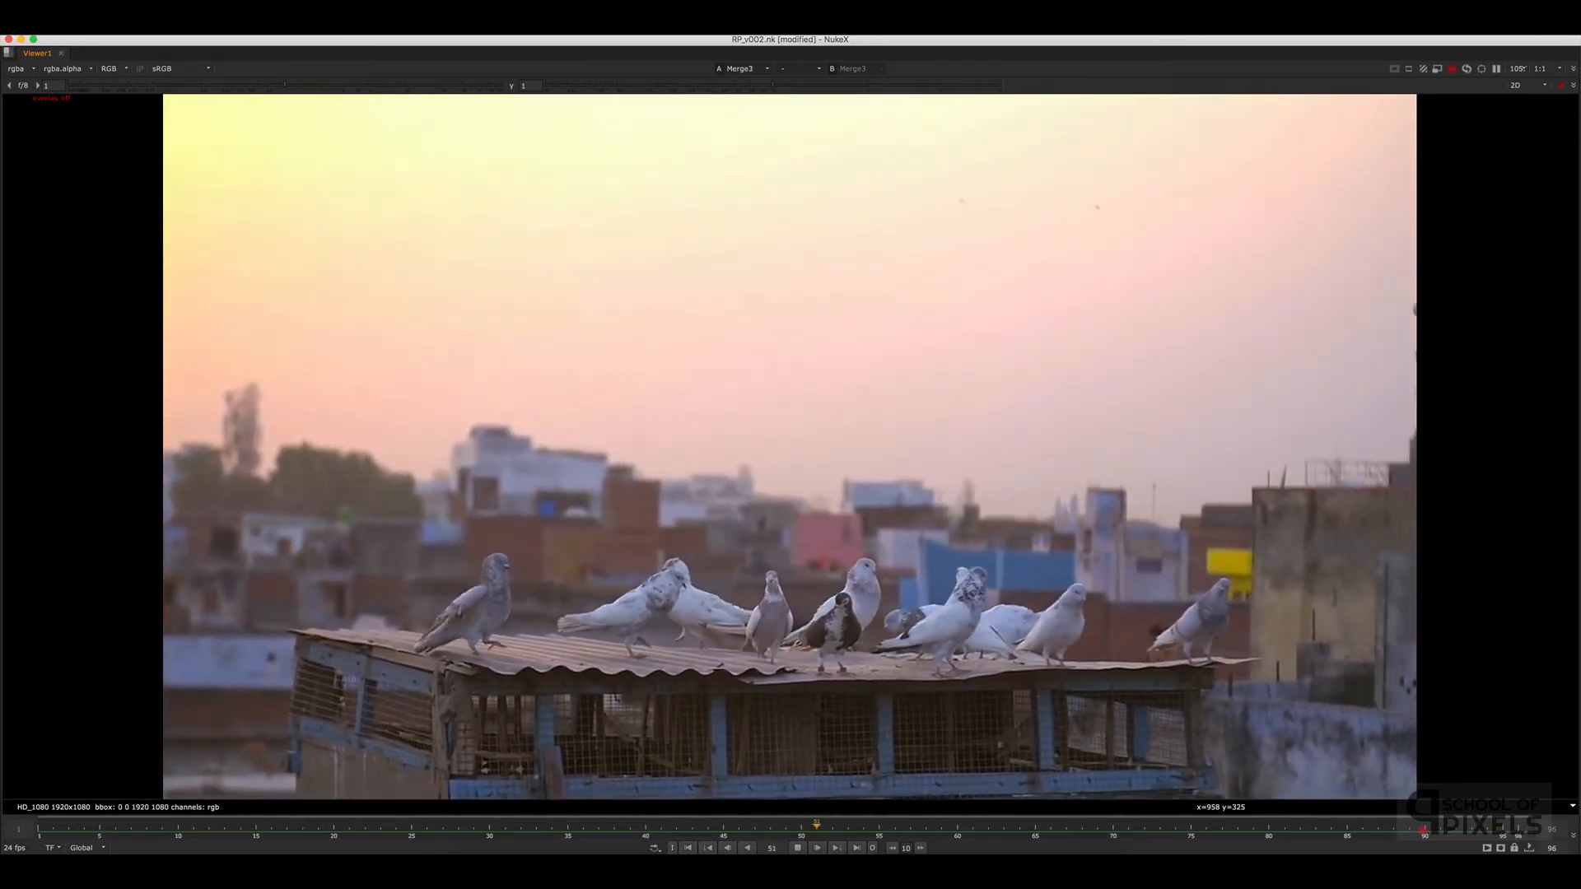
click(798, 848)
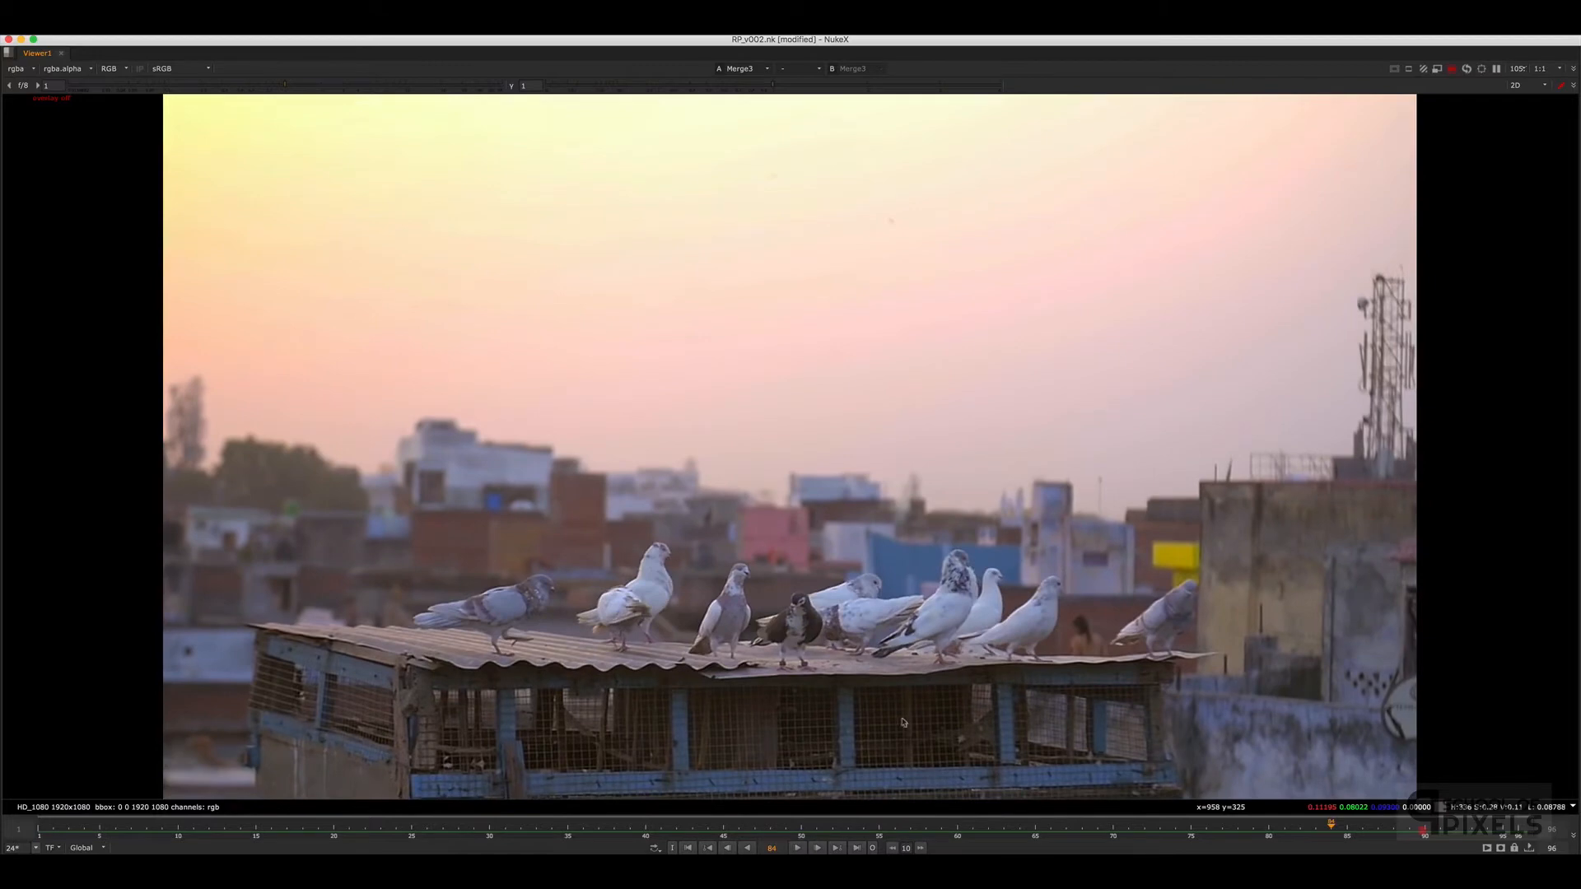
Compare Merge2 and Merge3 on frame 84 to examine the wall beside the coop
key(2)
key(1)
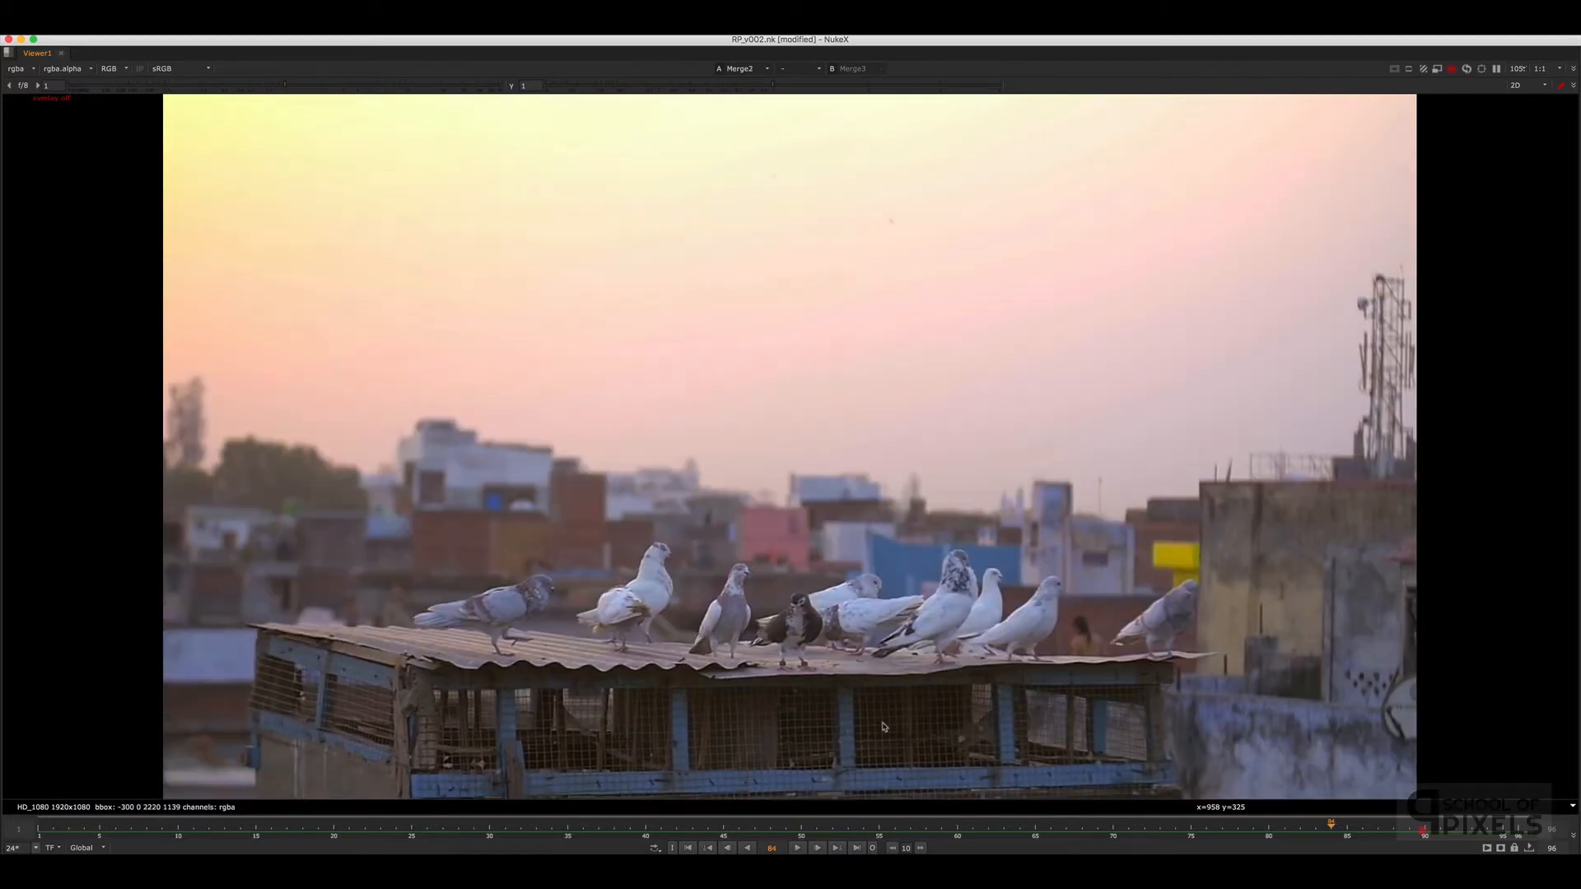
key(2)
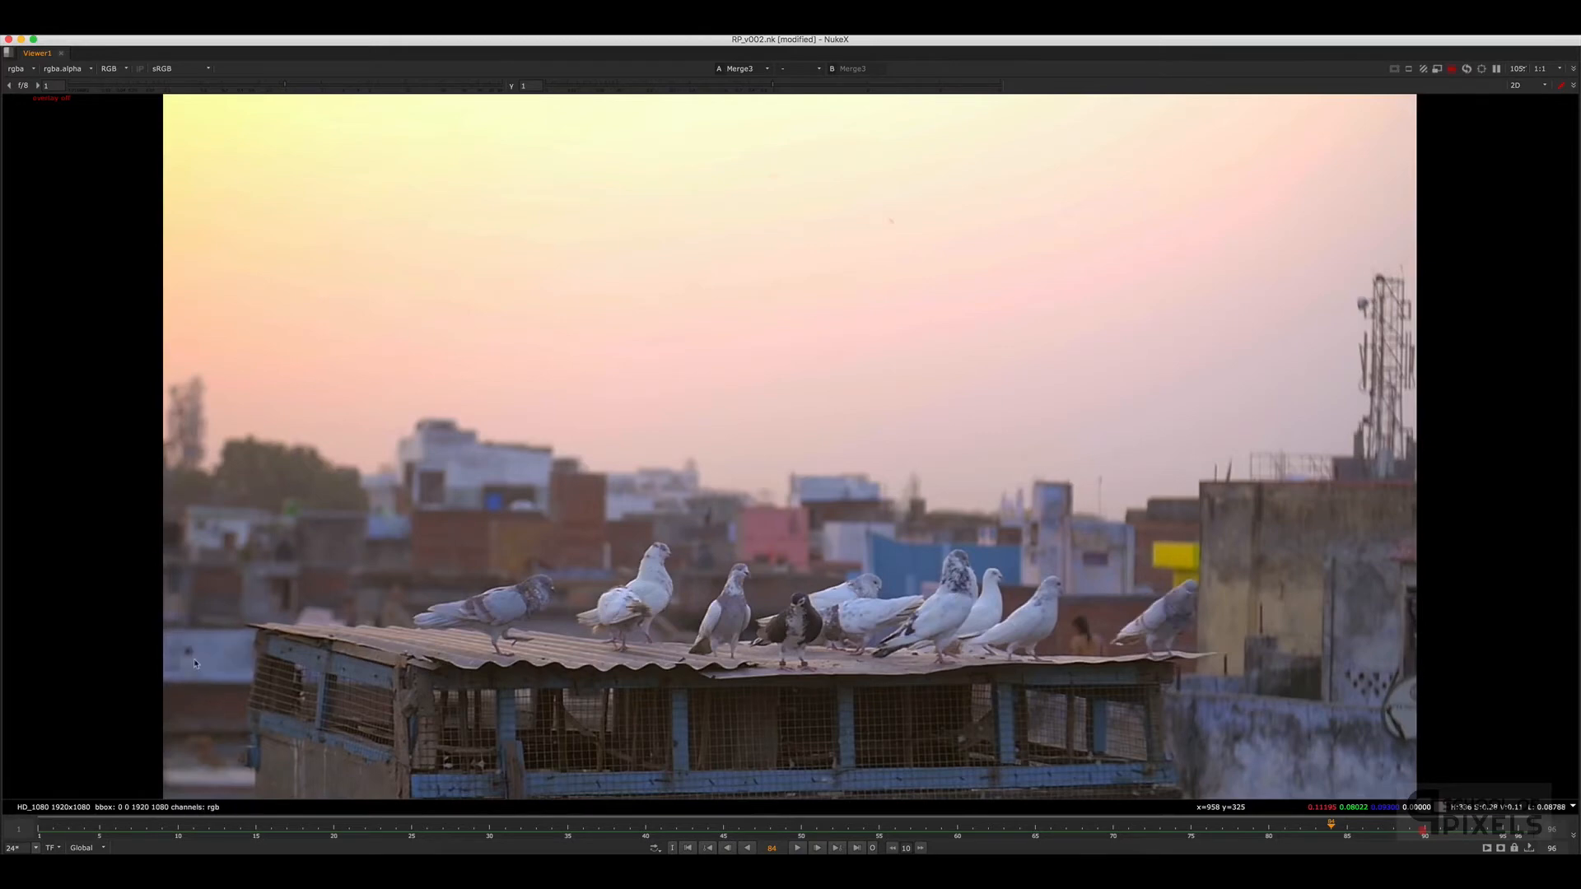
key(1)
key(2)
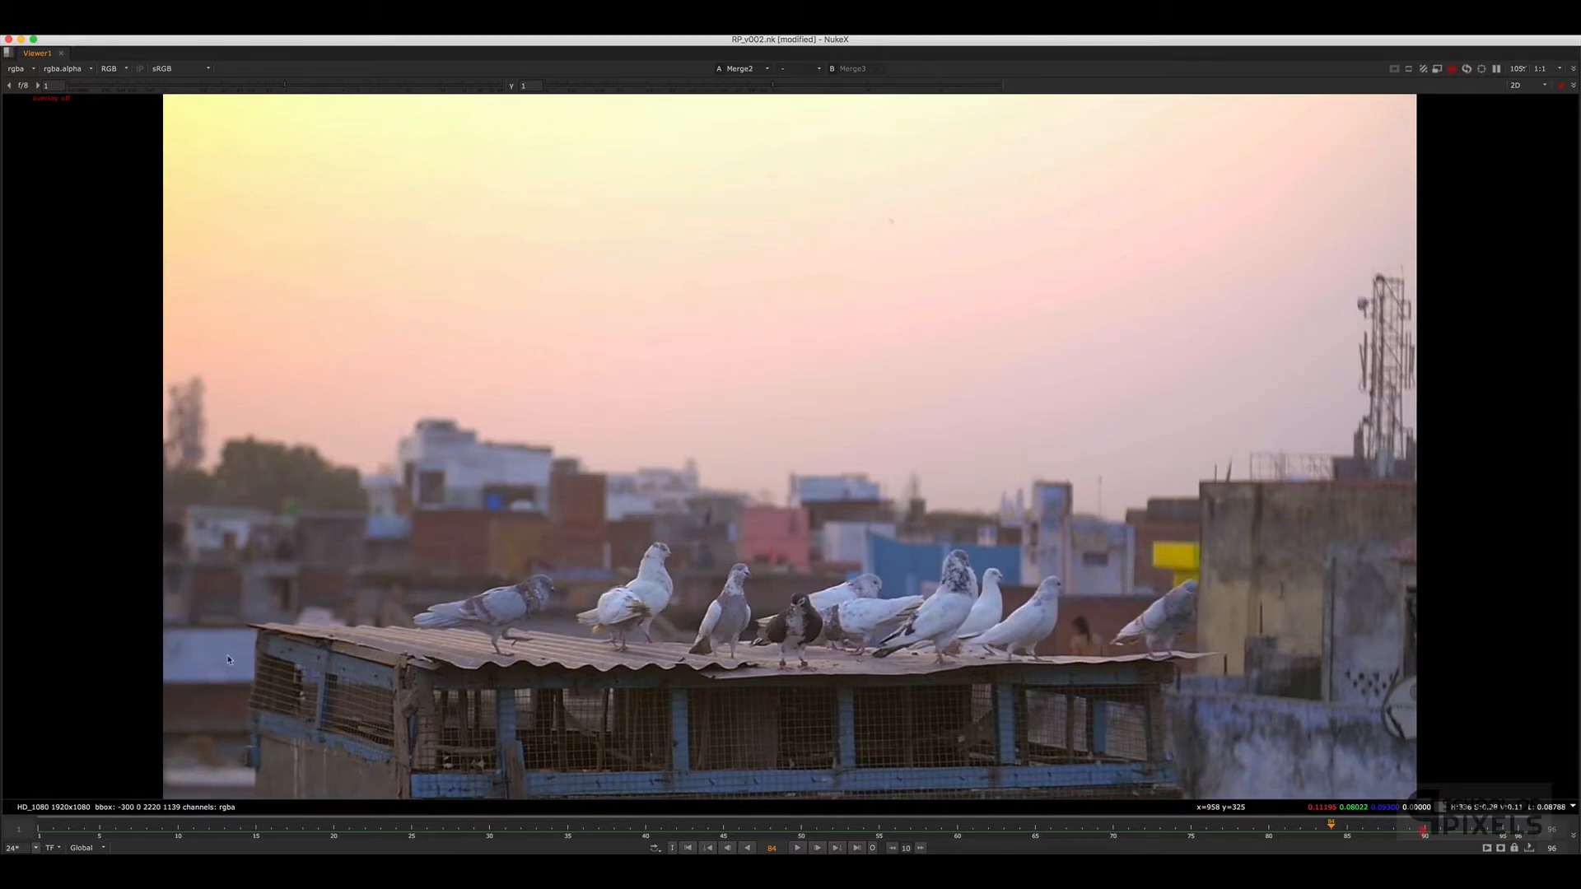
key(space)
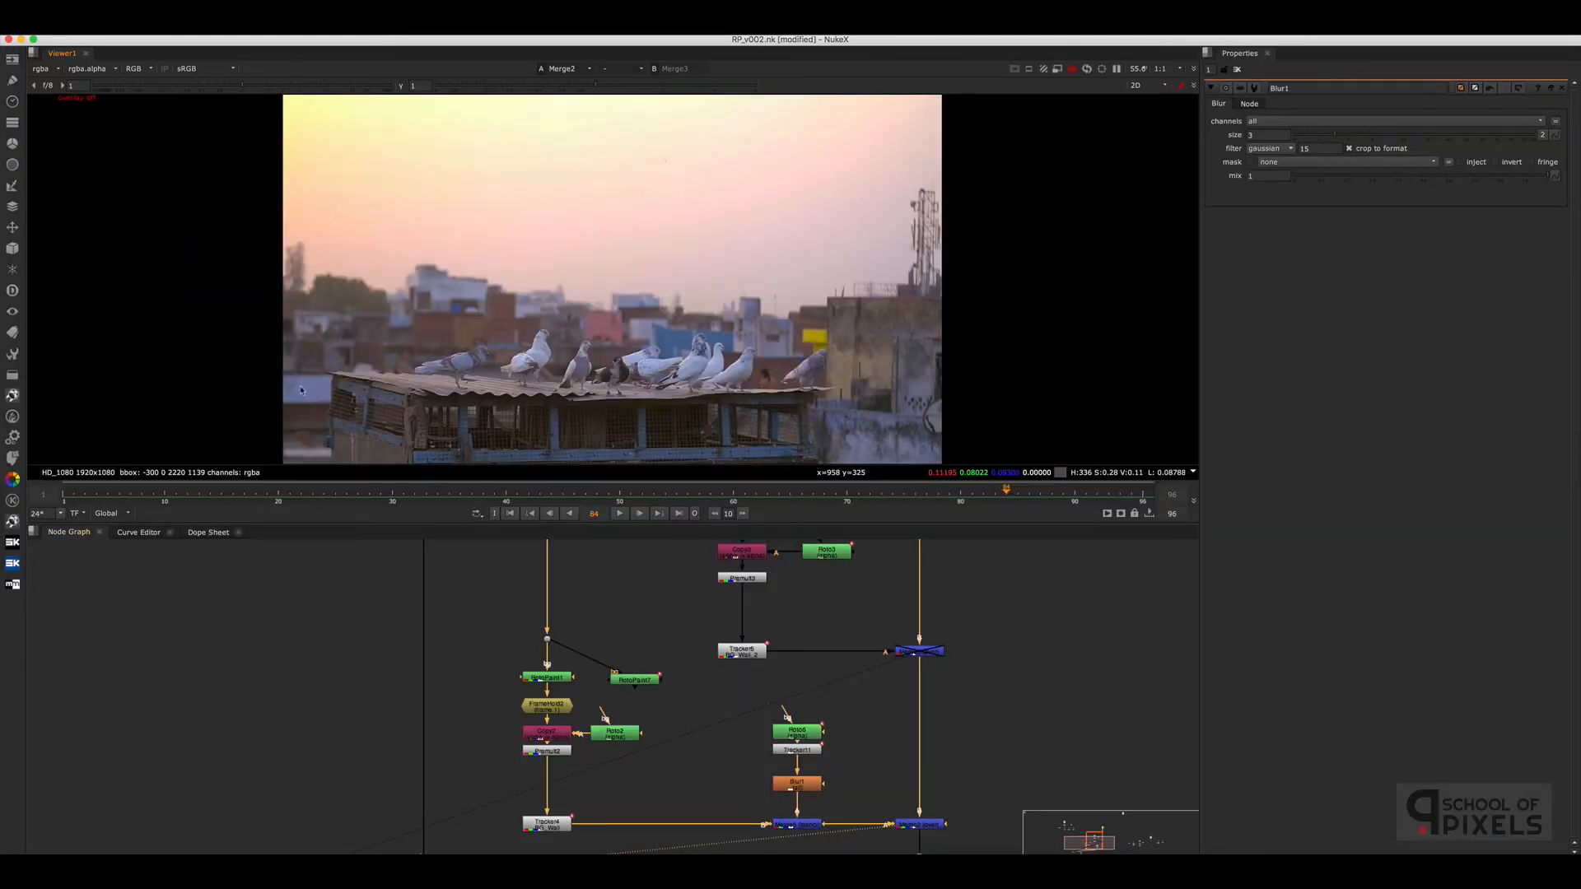
Play the Merge2 clip in a full-screen viewer to review the merged wall patch
click(1075, 759)
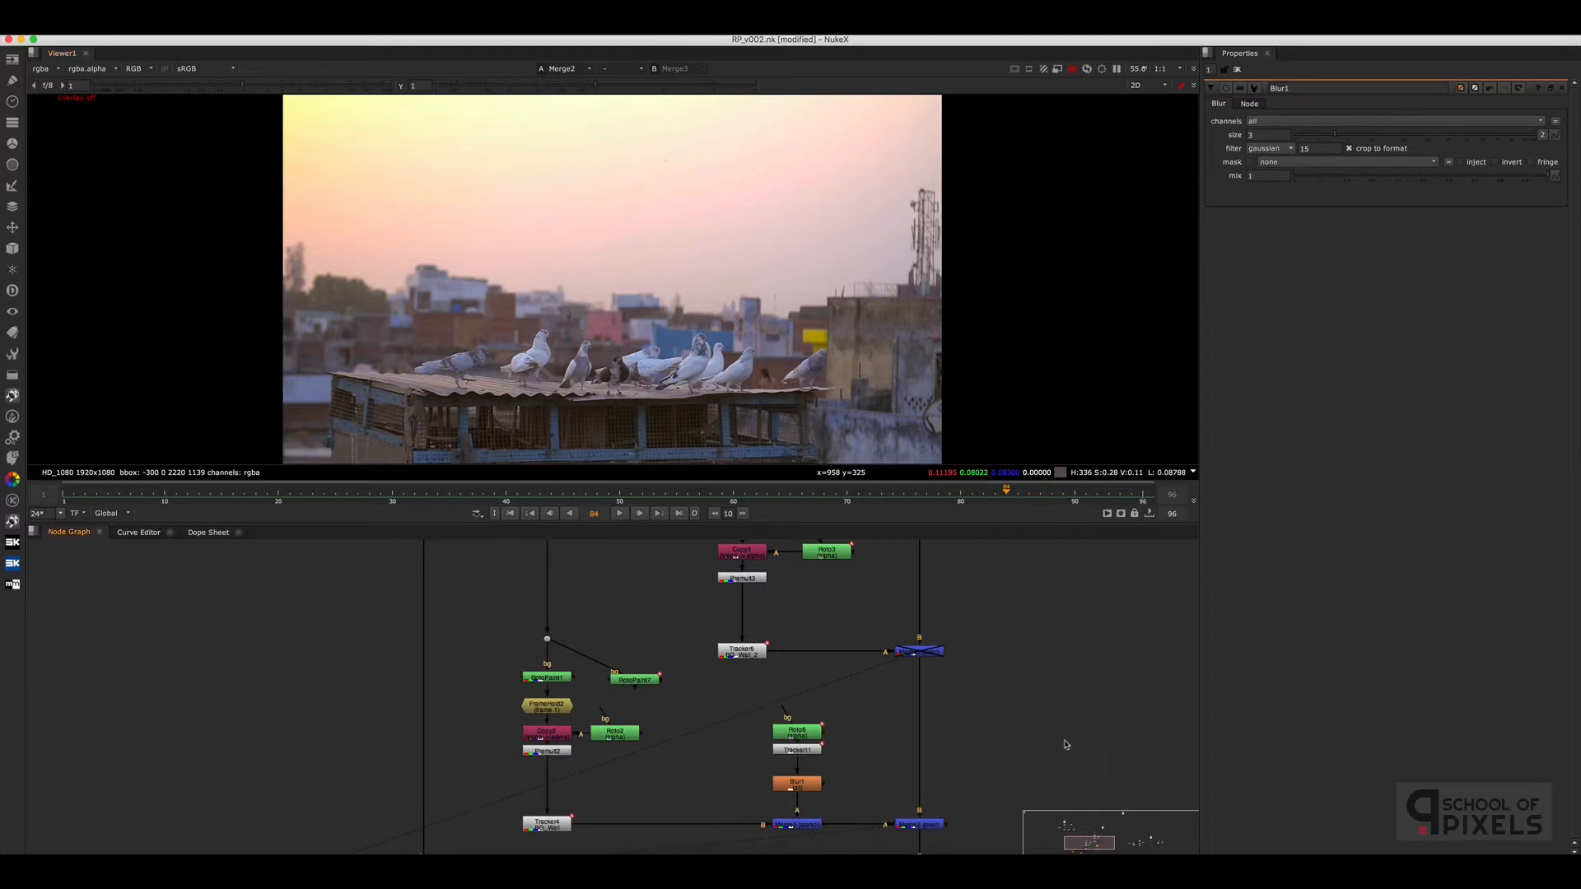
scroll(993, 683, down, 3)
middle_drag(1045, 700, 971, 621)
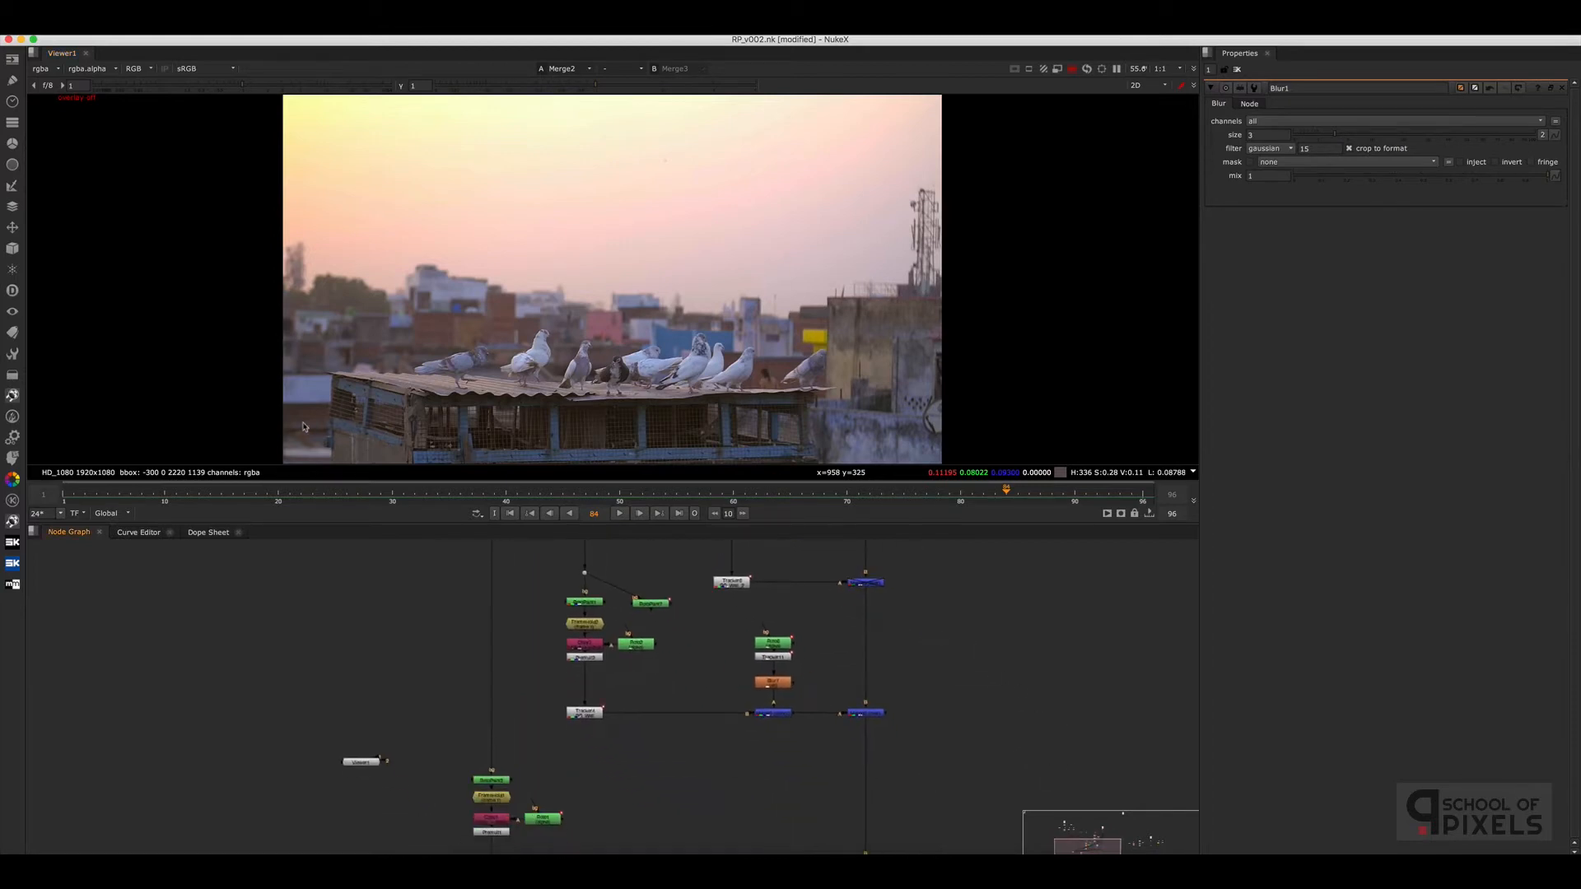
middle_drag(443, 346, 517, 384)
key(f)
key(space)
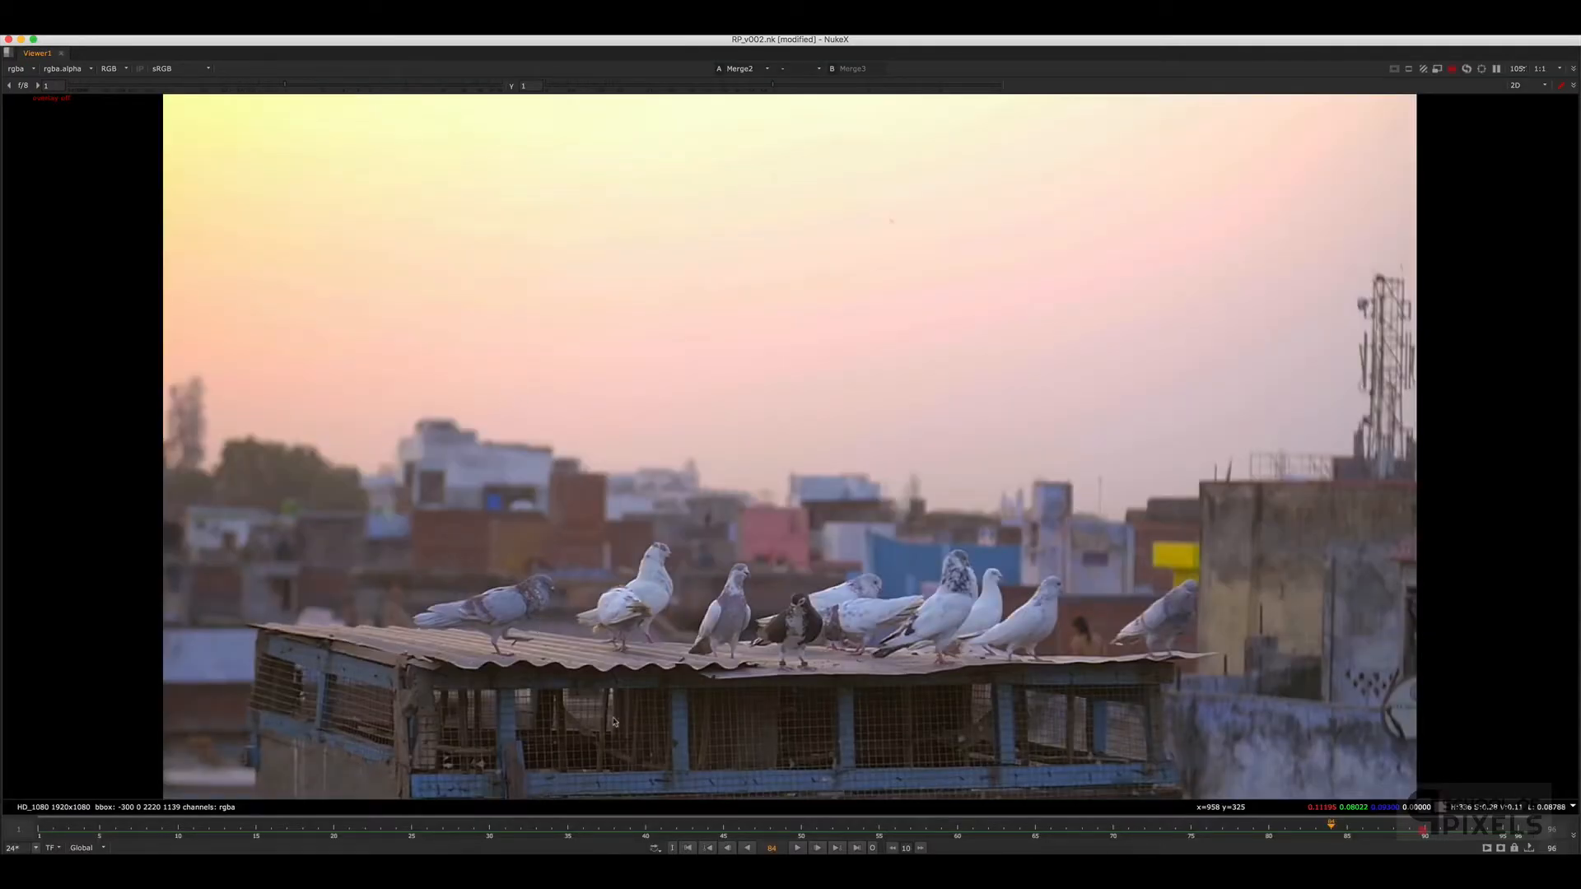
click(798, 848)
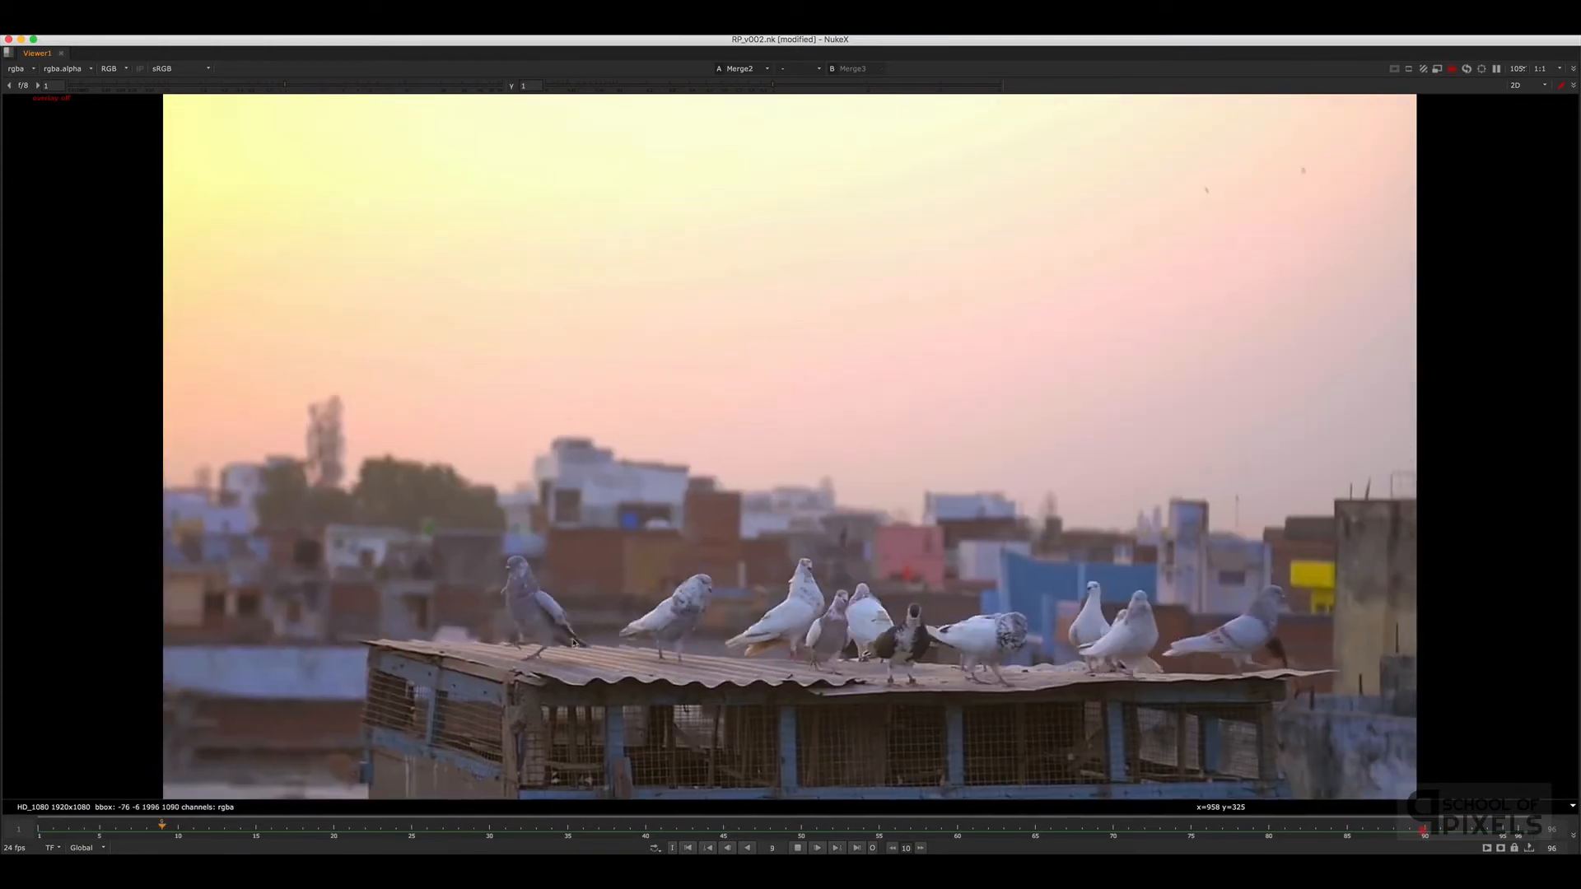
click(799, 848)
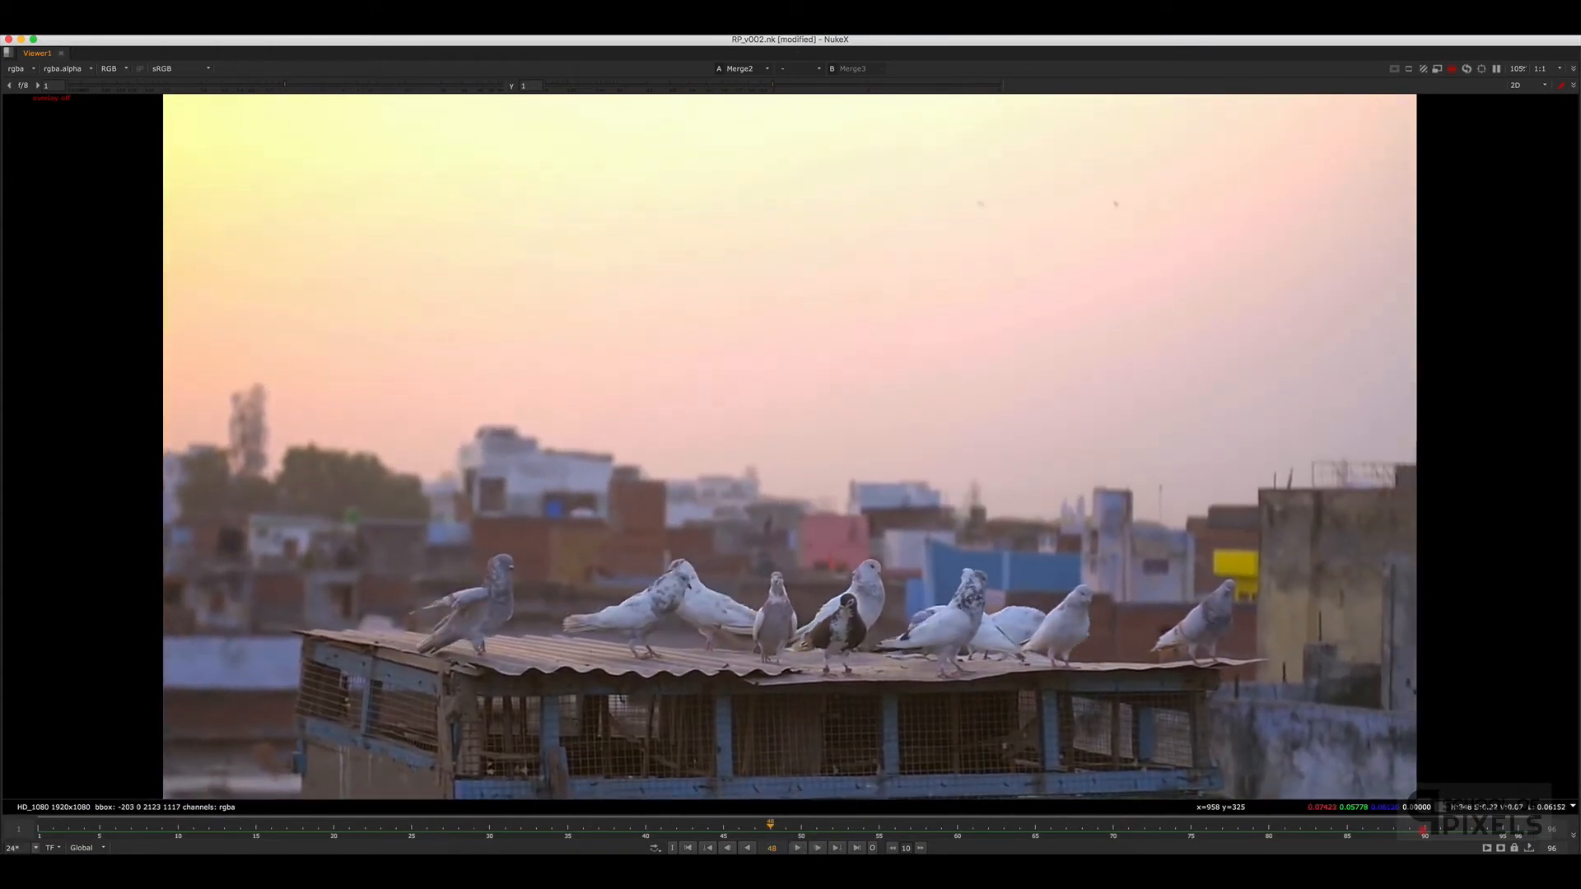
Step through the clip's opening frames from frame 1 to examine the pigeons on the coop roof
click(690, 848)
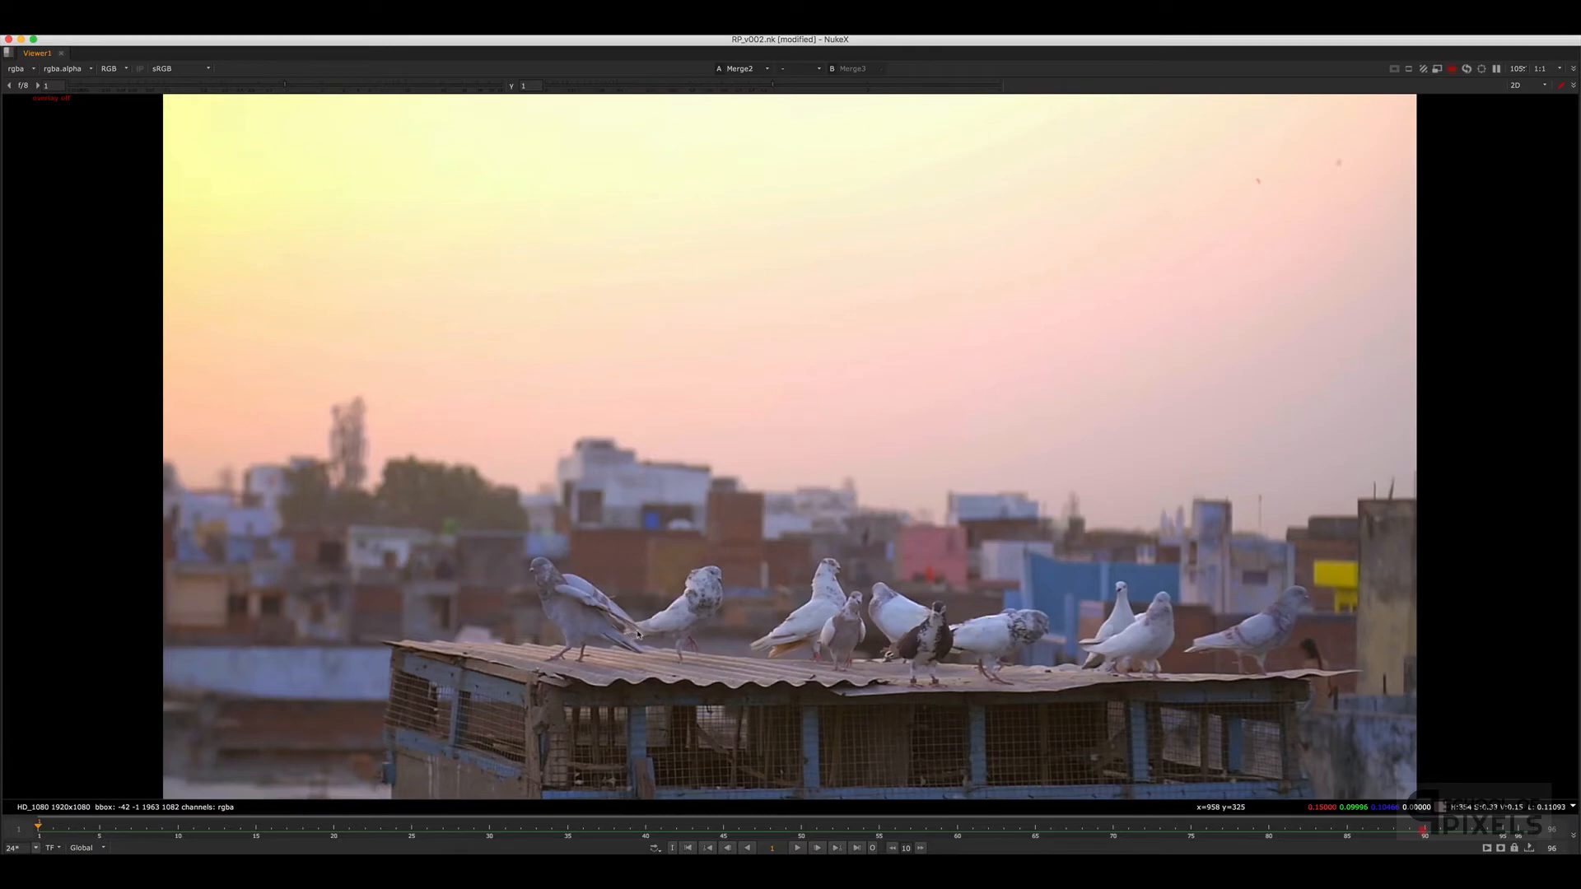
key(Right)
key(Right)
key(Right)
key(Right)
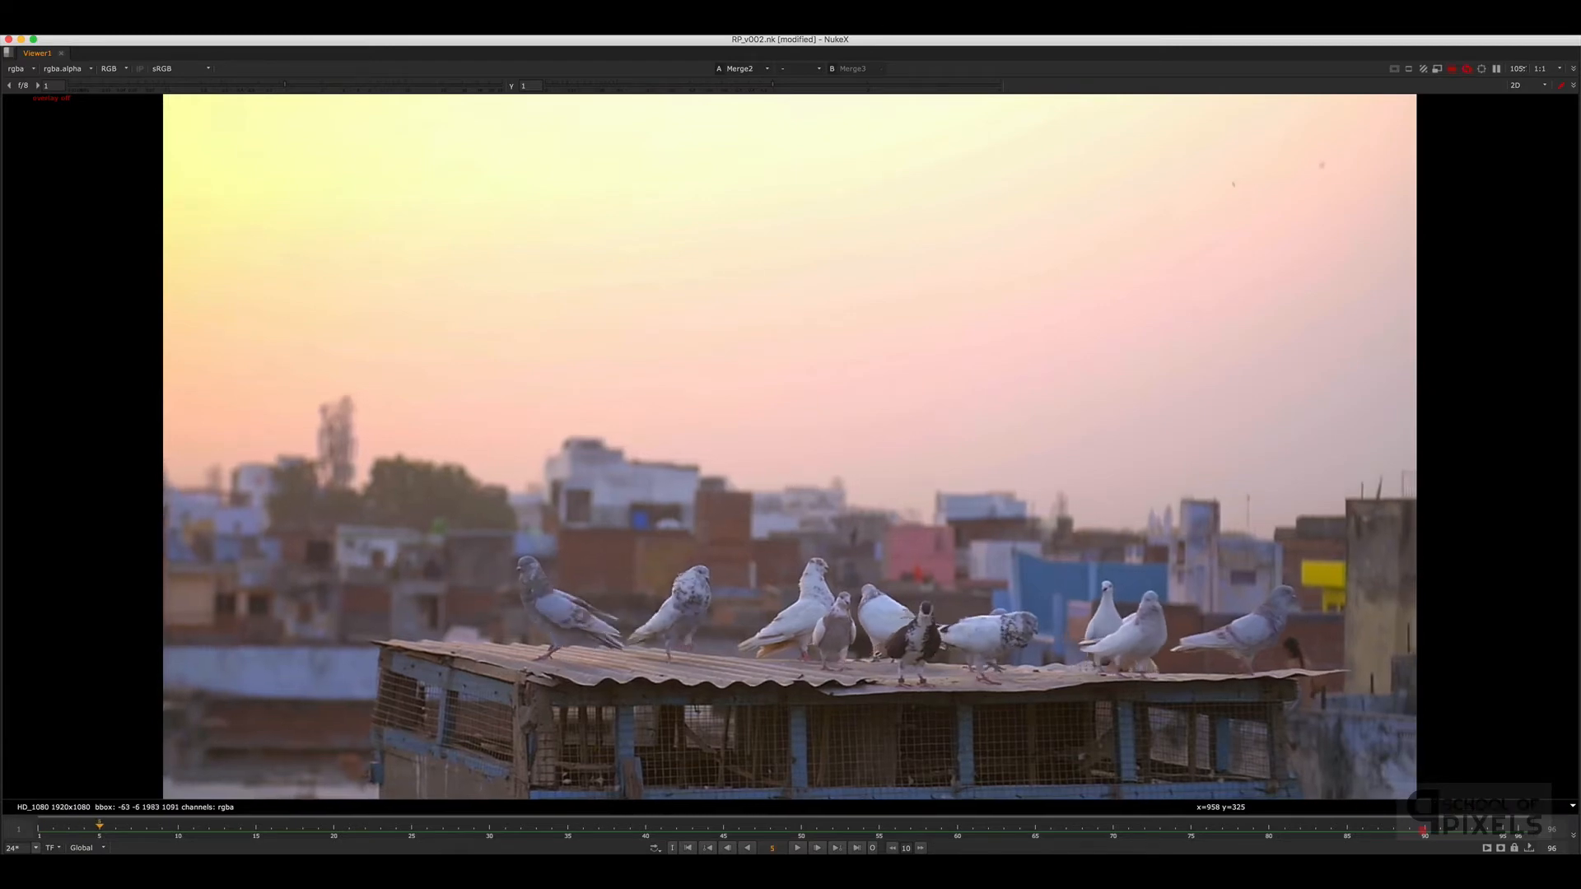
key(Left)
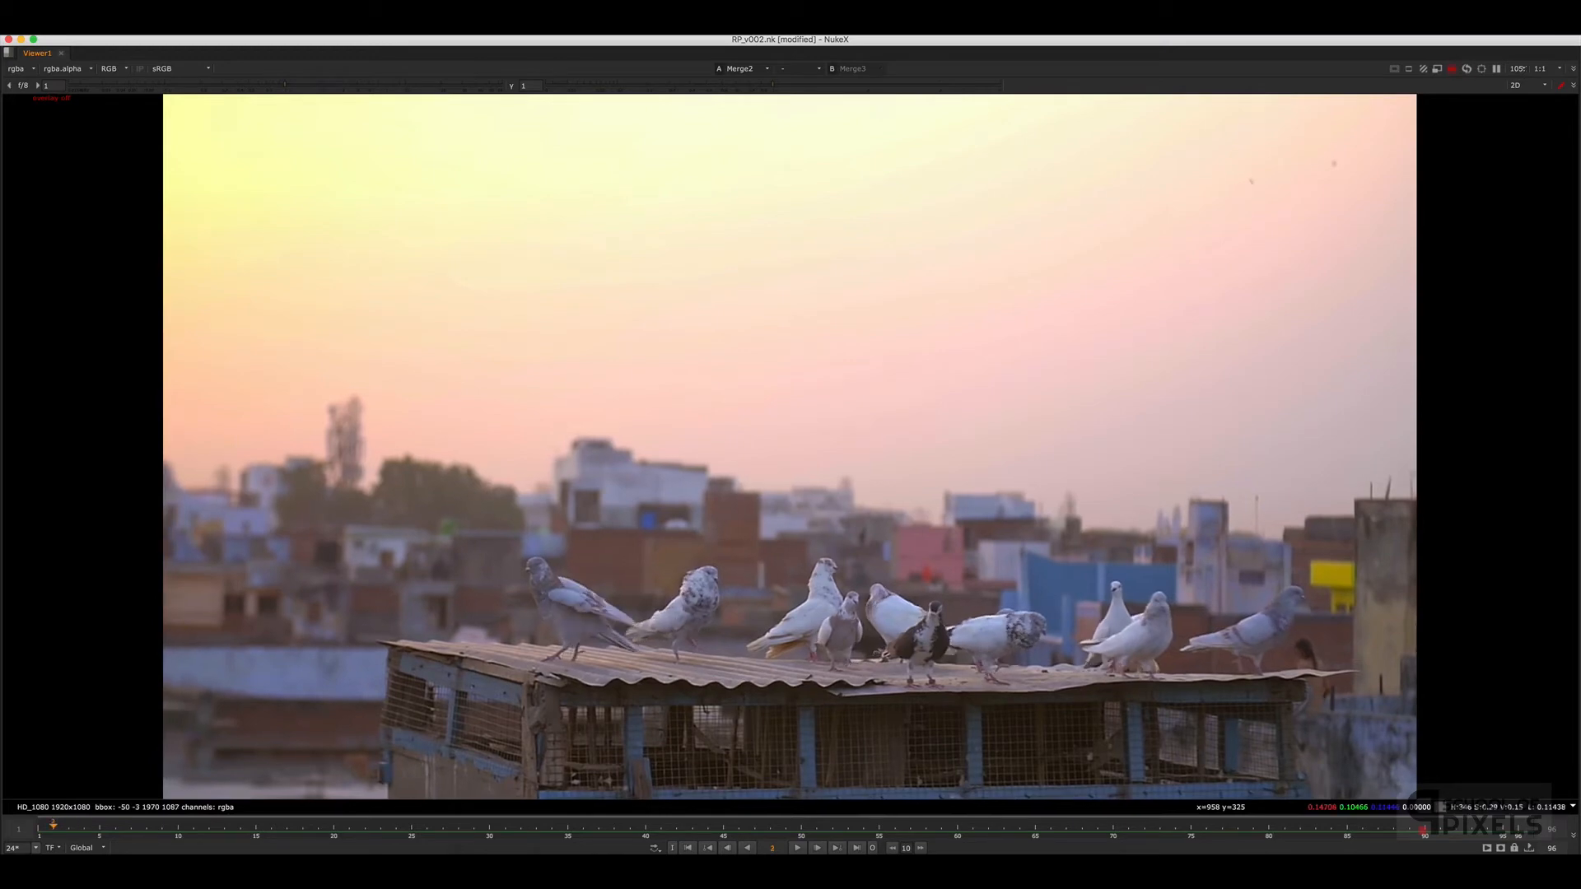
Compare frames 1 to 3 repeatedly to examine where the leftmost pigeon's wing overlaps the neighbouring pigeon's tail
scroll(572, 526, up, 10)
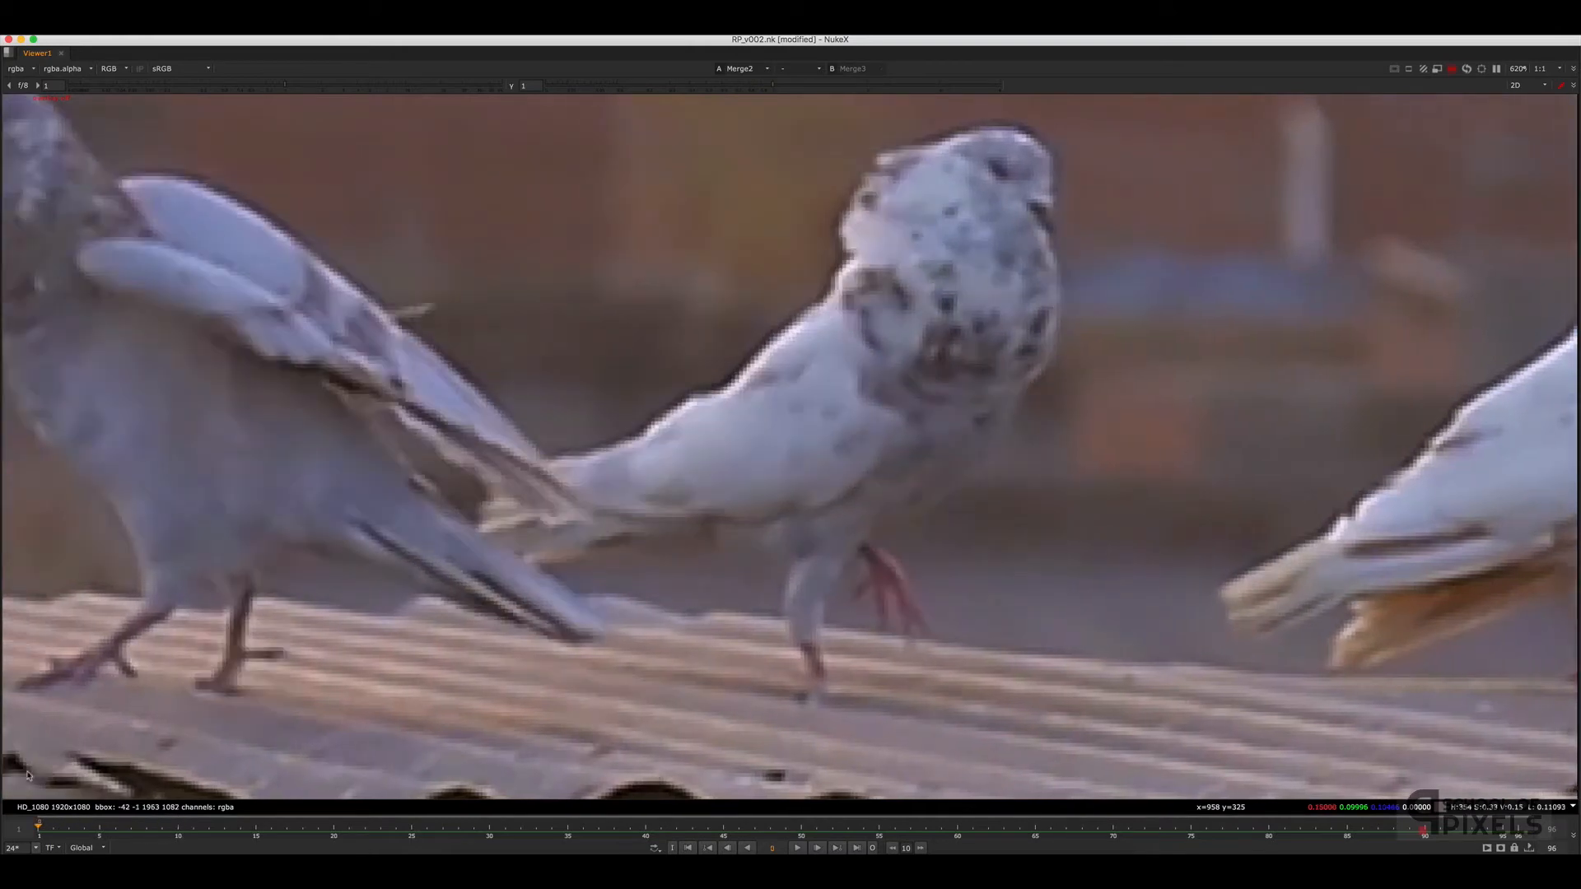
key(Left)
key(Left)
key(Left)
key(Right)
key(Right)
key(Right)
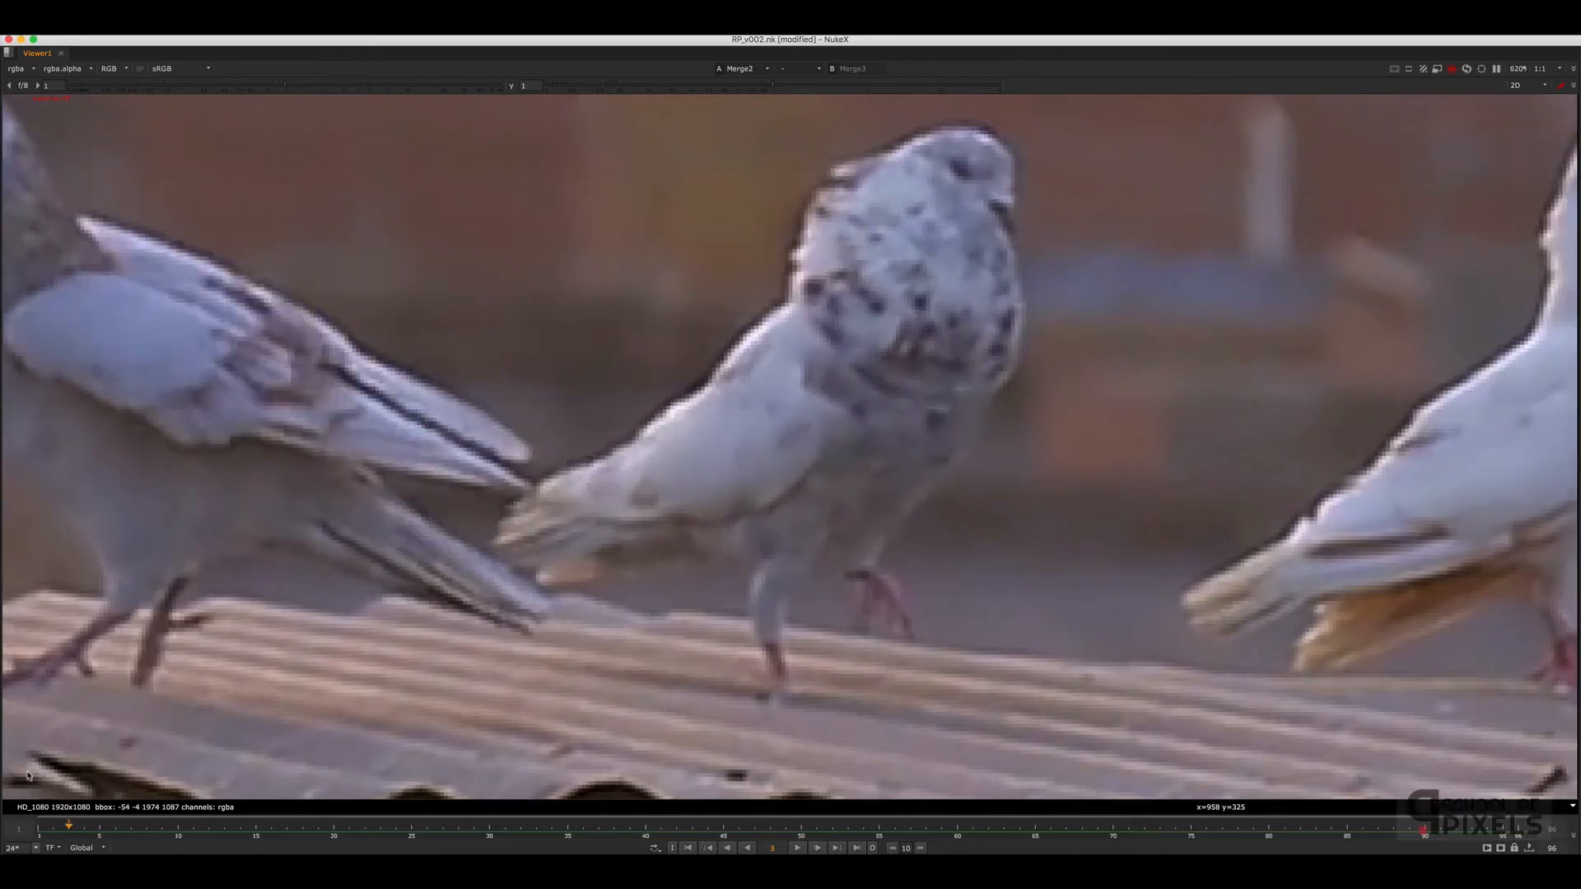
key(Left)
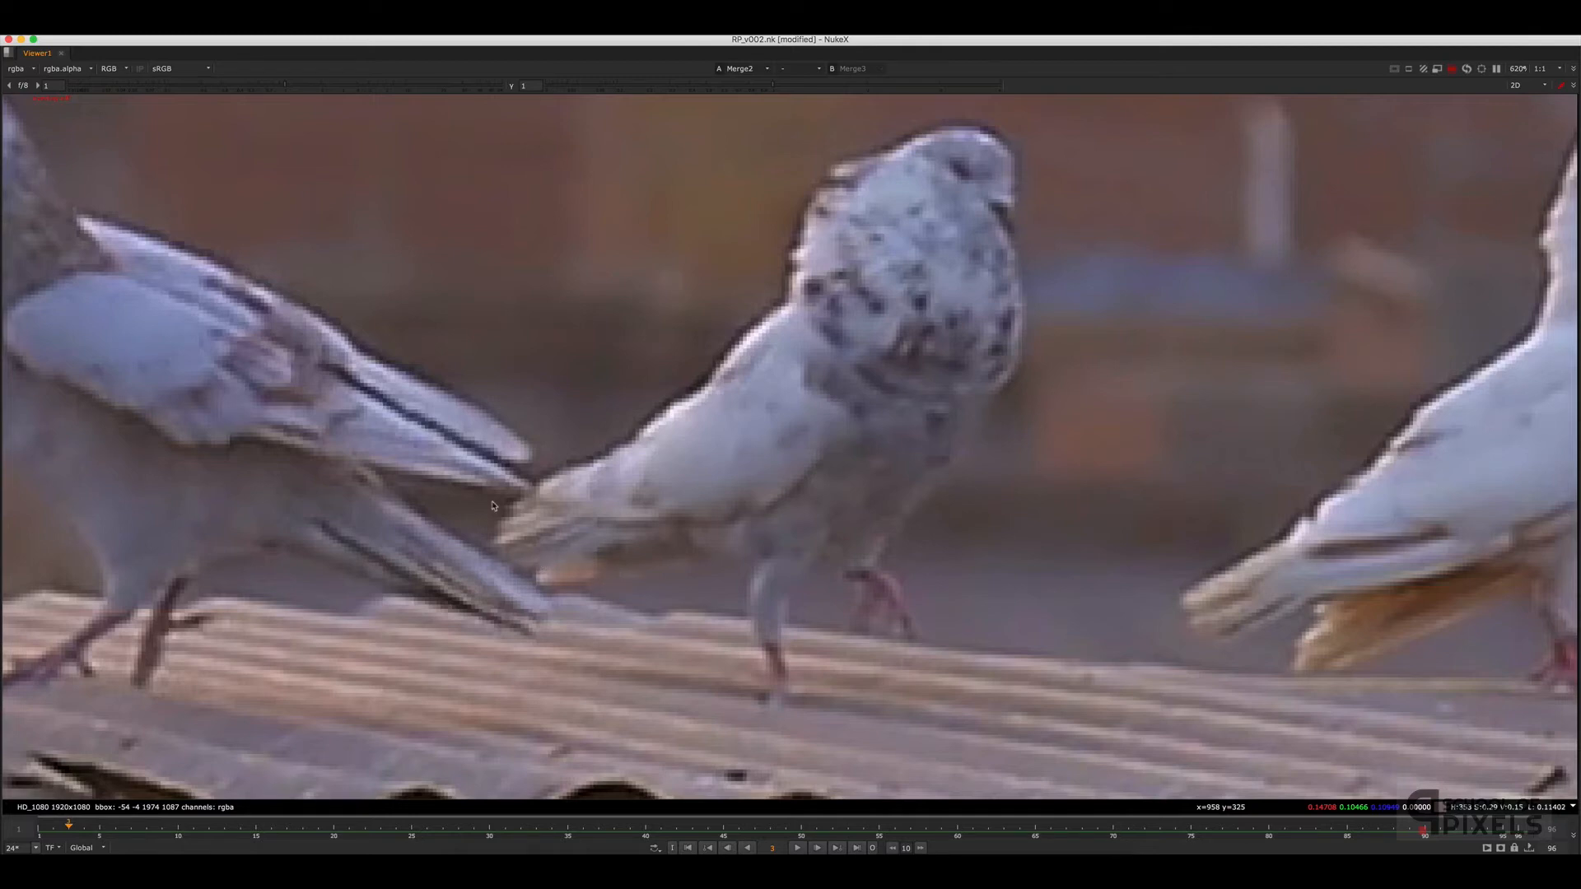
key(Left)
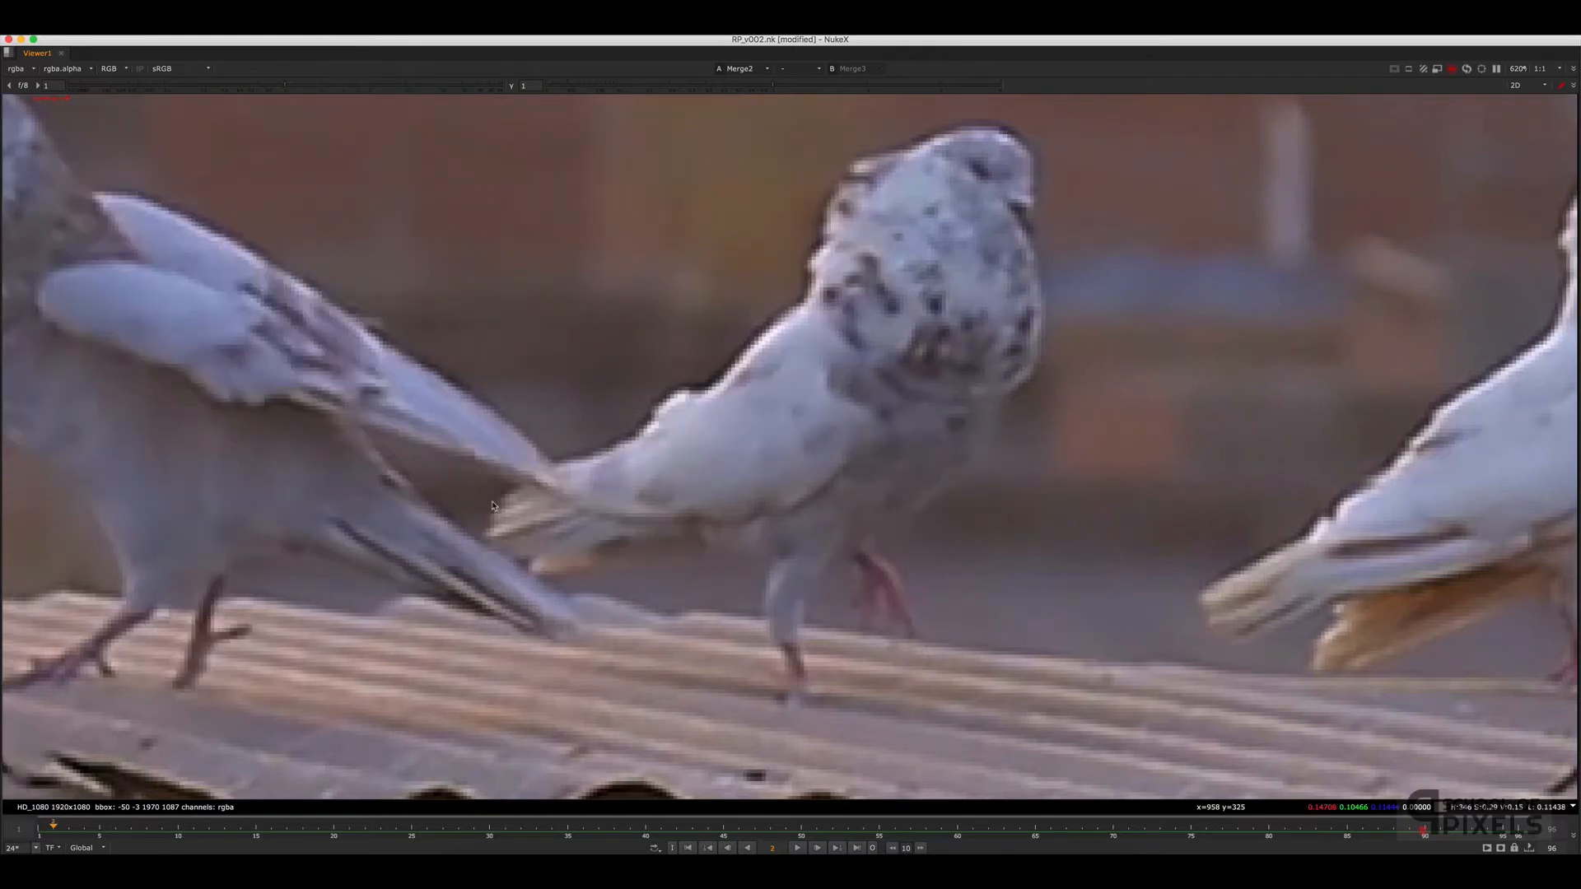
key(Left)
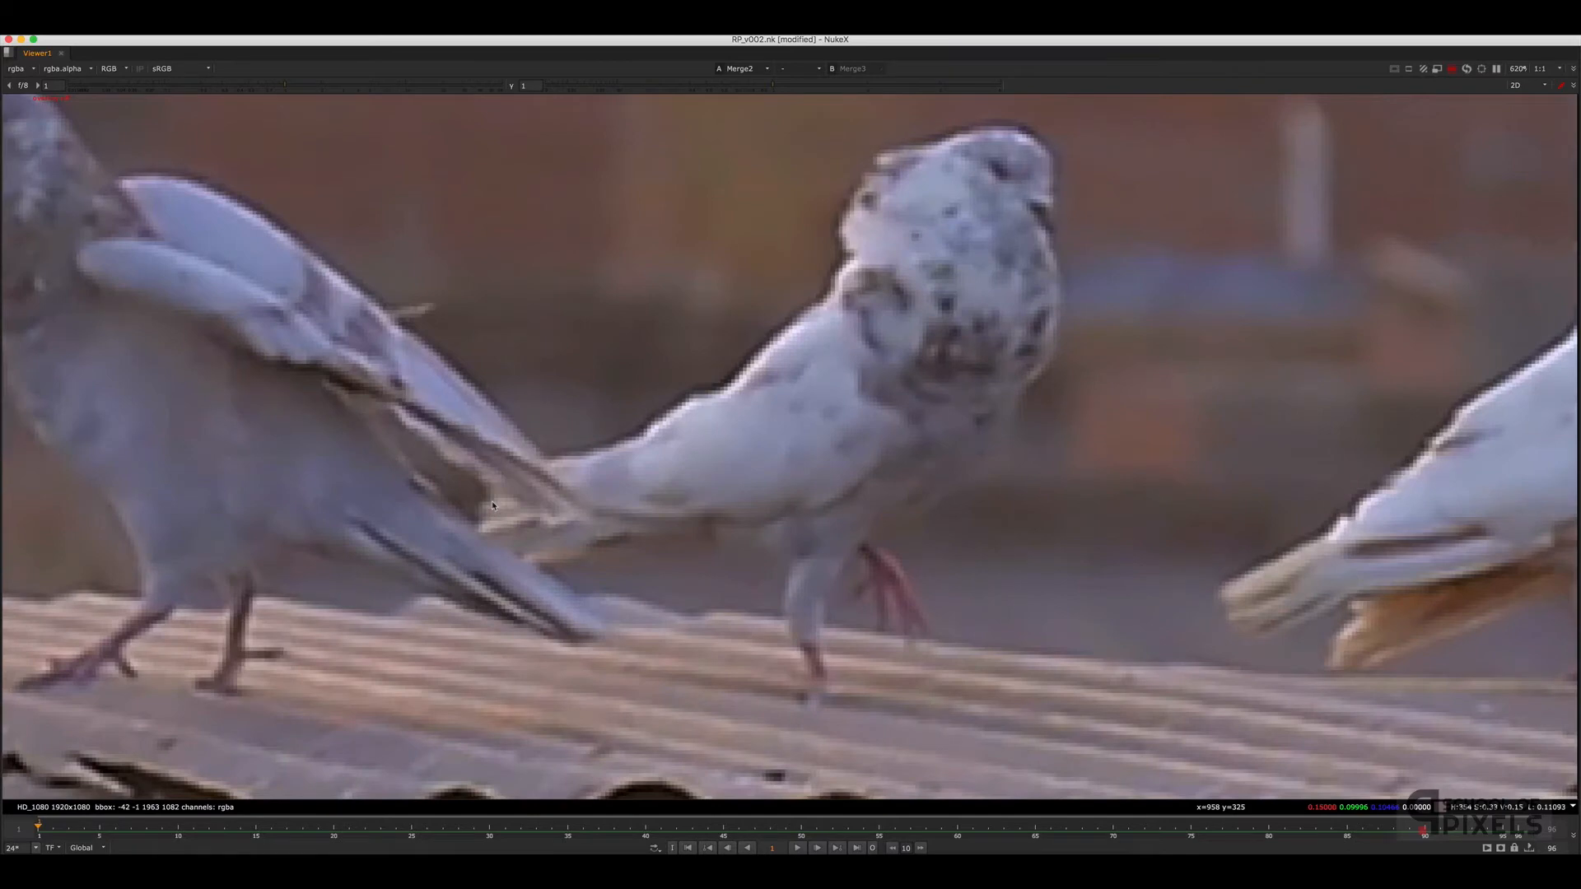
key(Right)
key(Right)
key(Left)
key(Left)
key(Right)
key(Right)
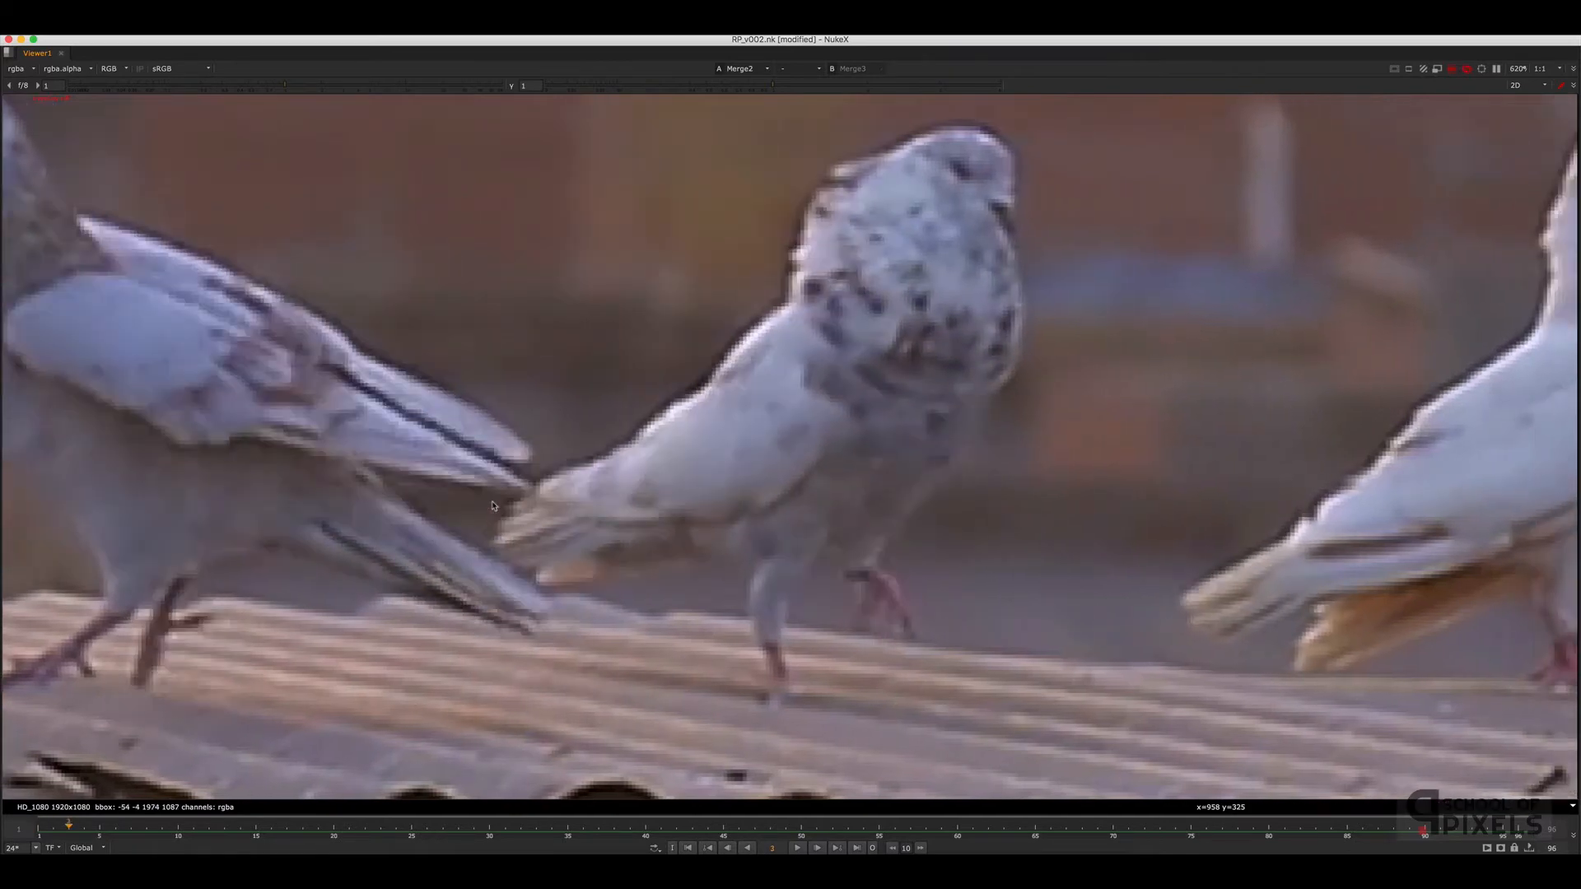
key(Left)
key(Right)
key(Left)
key(Right)
key(Left)
key(Left)
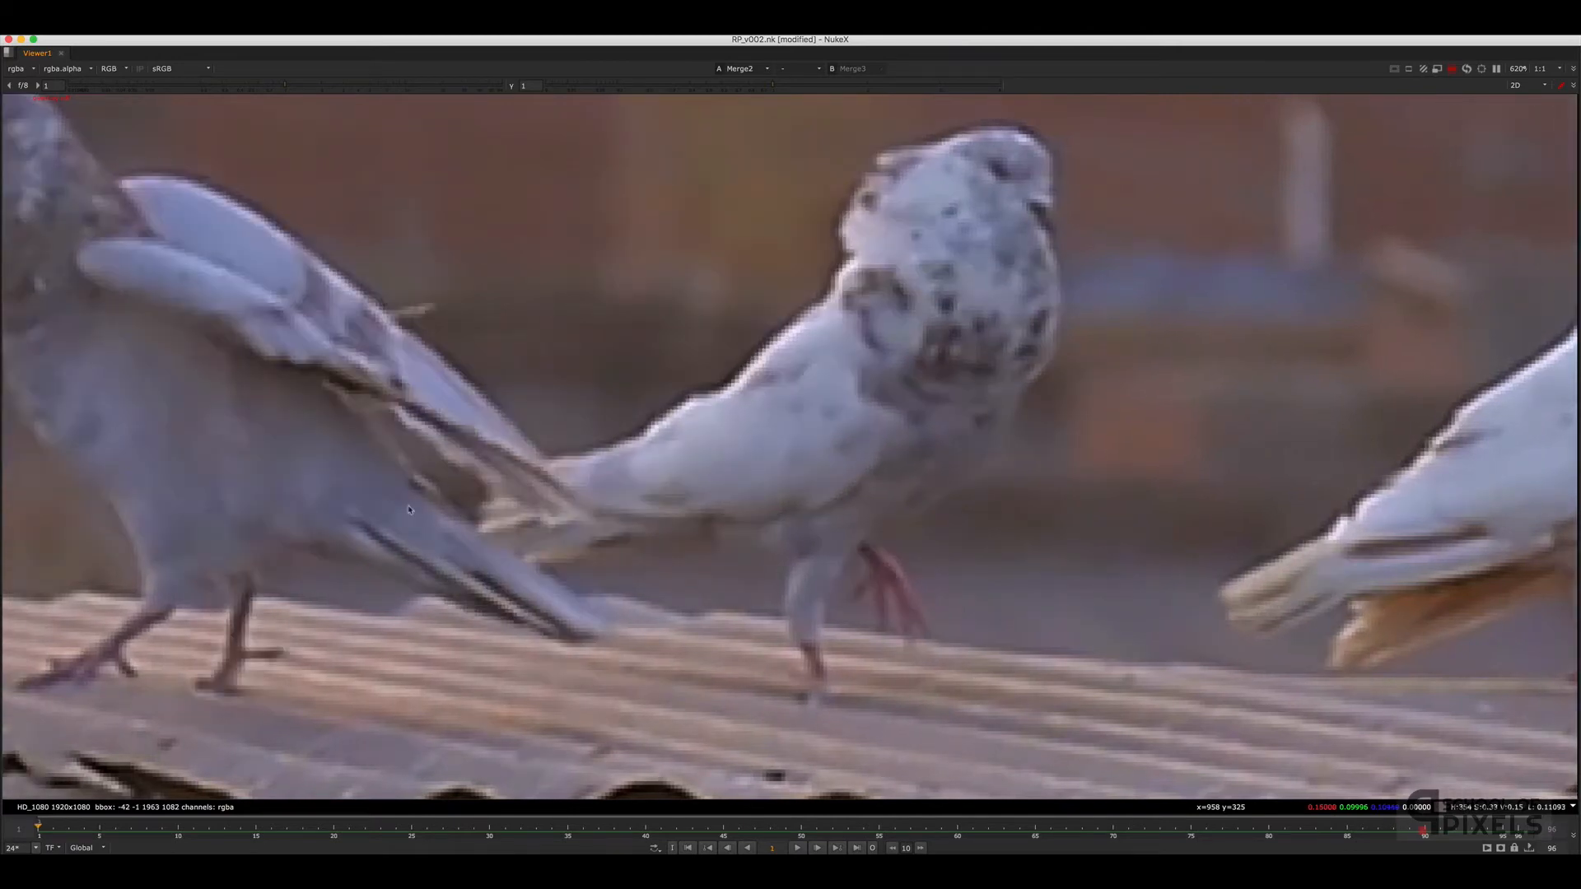
key(Right)
key(Right)
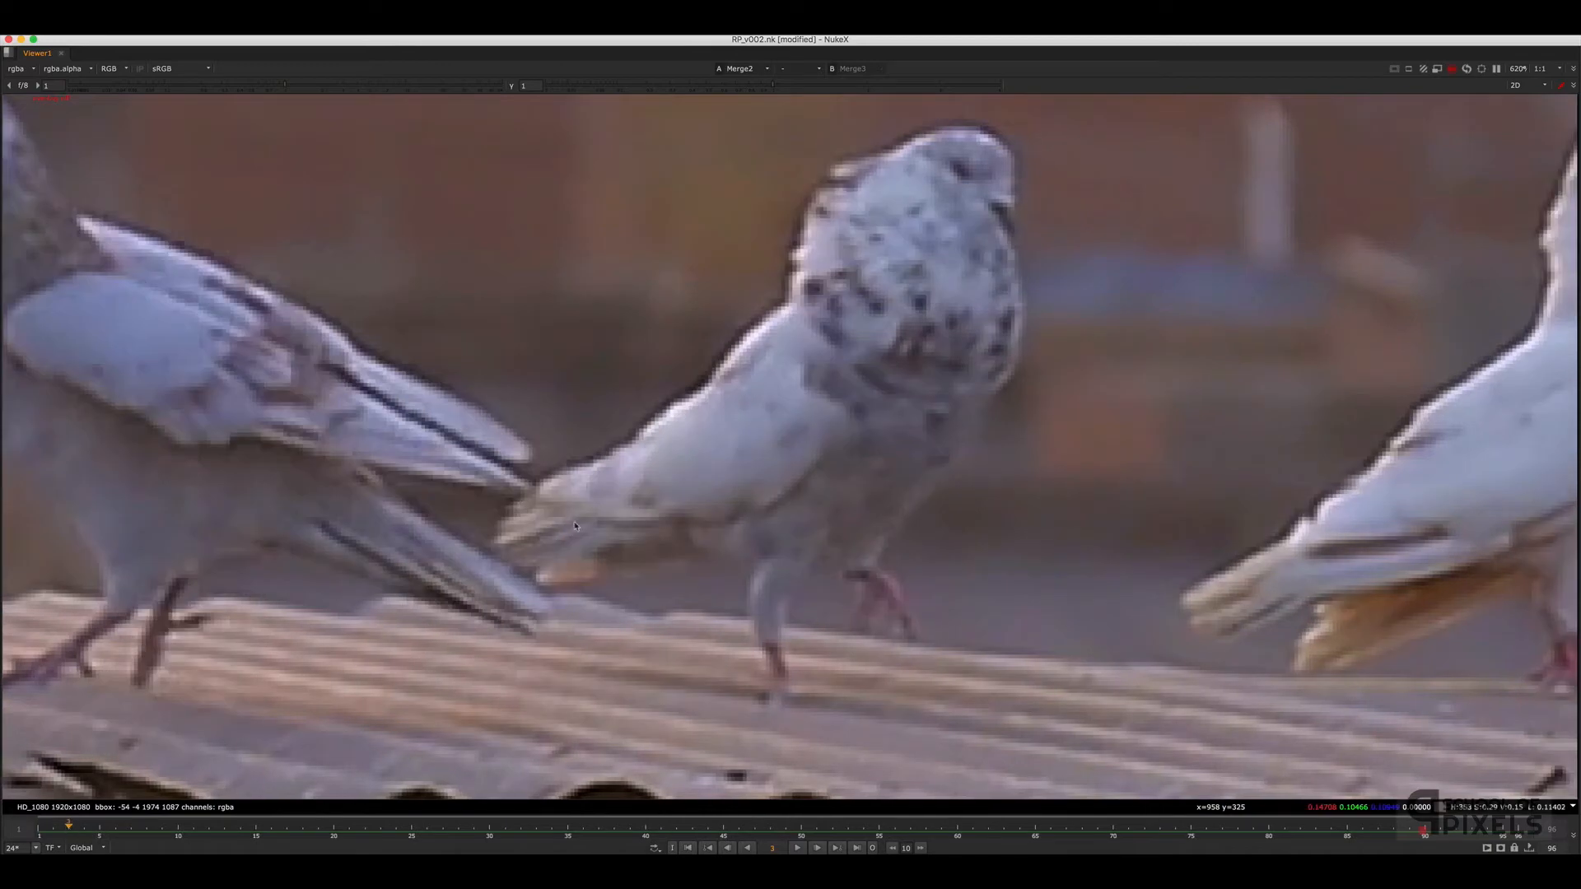
Add a Roto node in empty space beside Merge2, working on frame 3
mouse_move(62, 834)
mouse_down()
mouse_move(21, 831)
mouse_move(66, 835)
mouse_up()
key(space)
scroll(934, 679, up, 5)
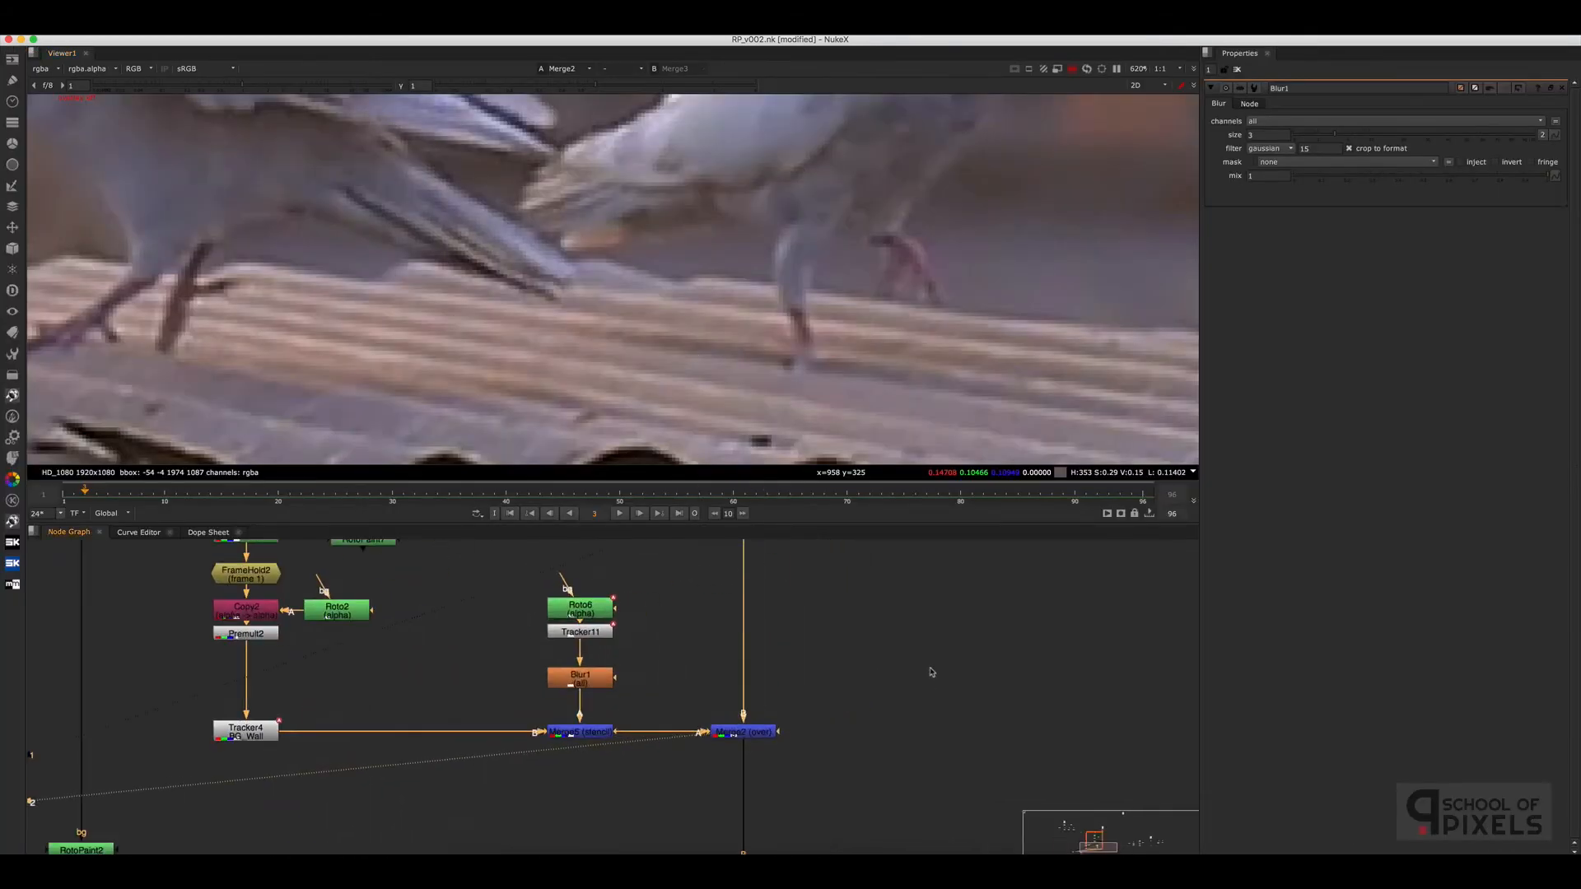
key(o)
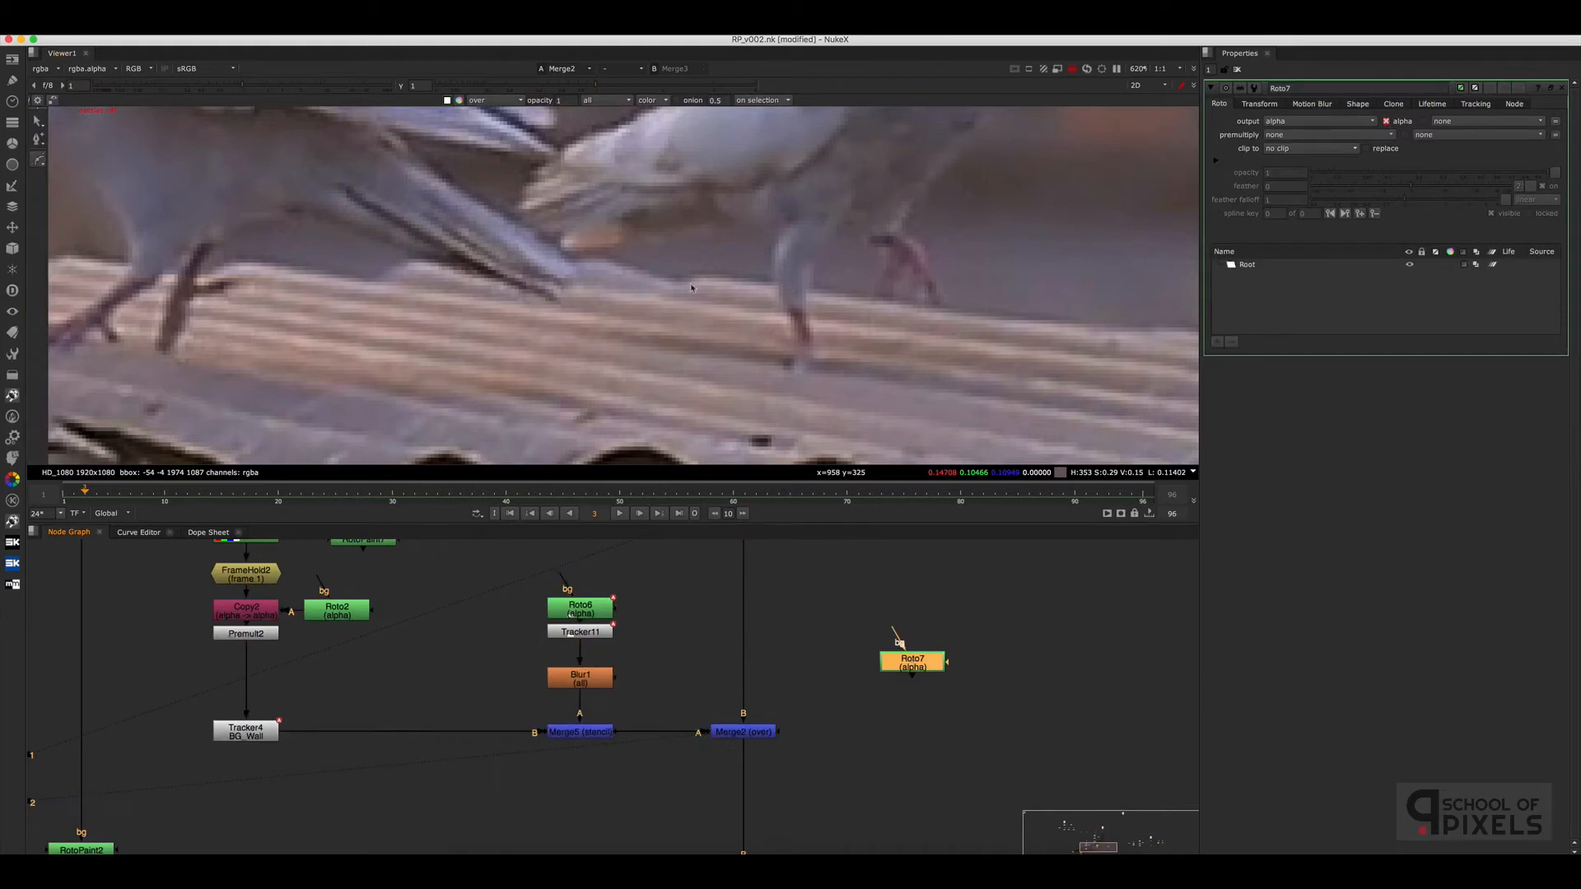
Draw a closed Bezier shape around the tail of the speckled pigeon on frame 3
scroll(646, 317, up, 5)
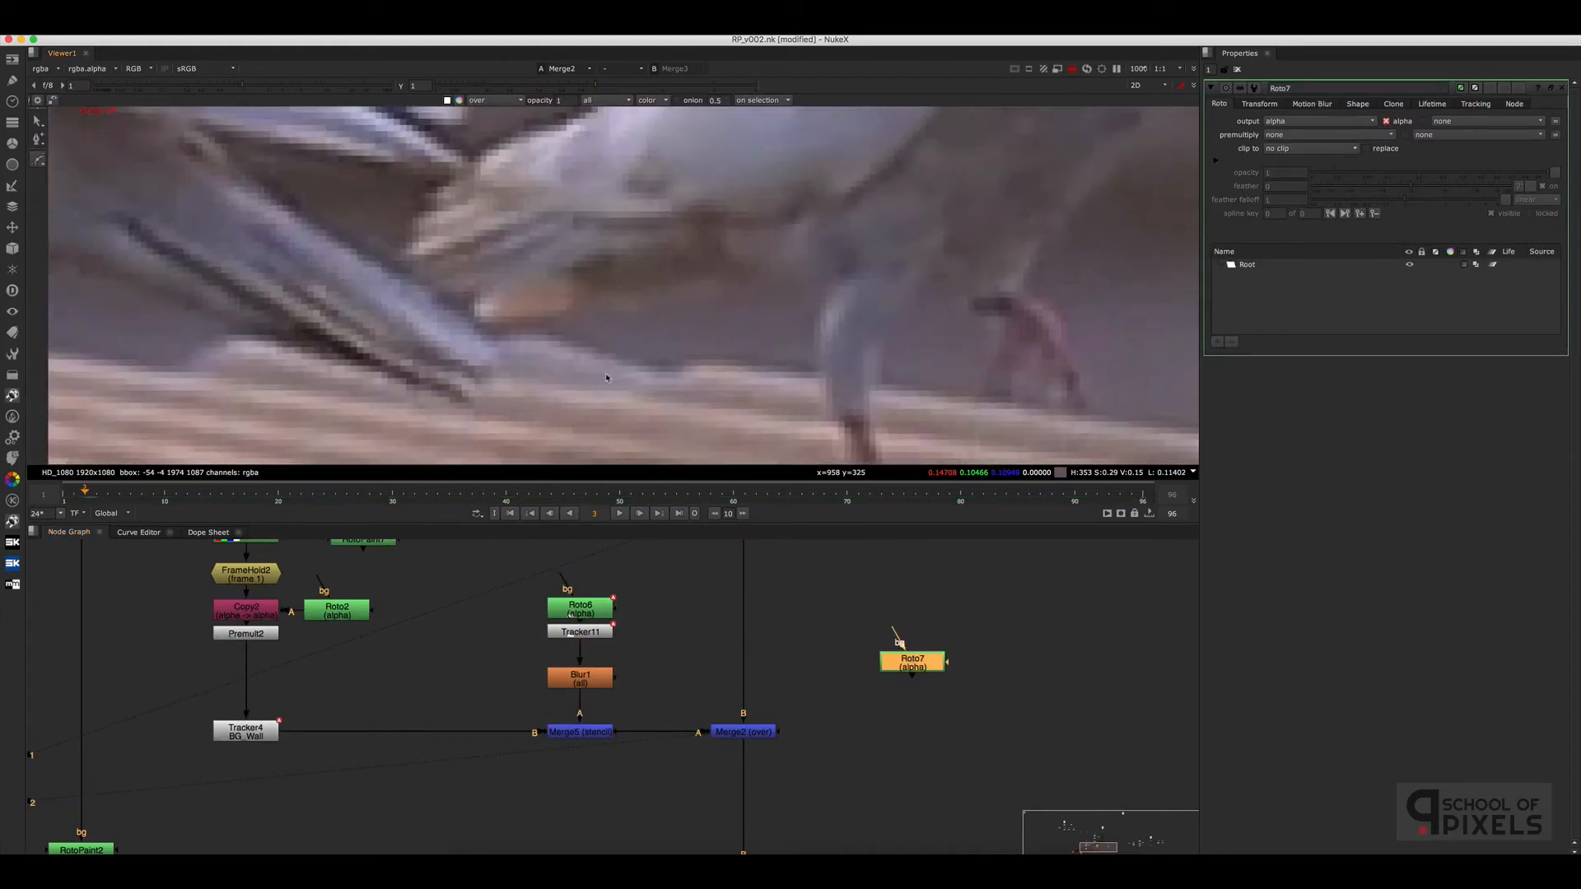
scroll(606, 378, down, 3)
click(526, 375)
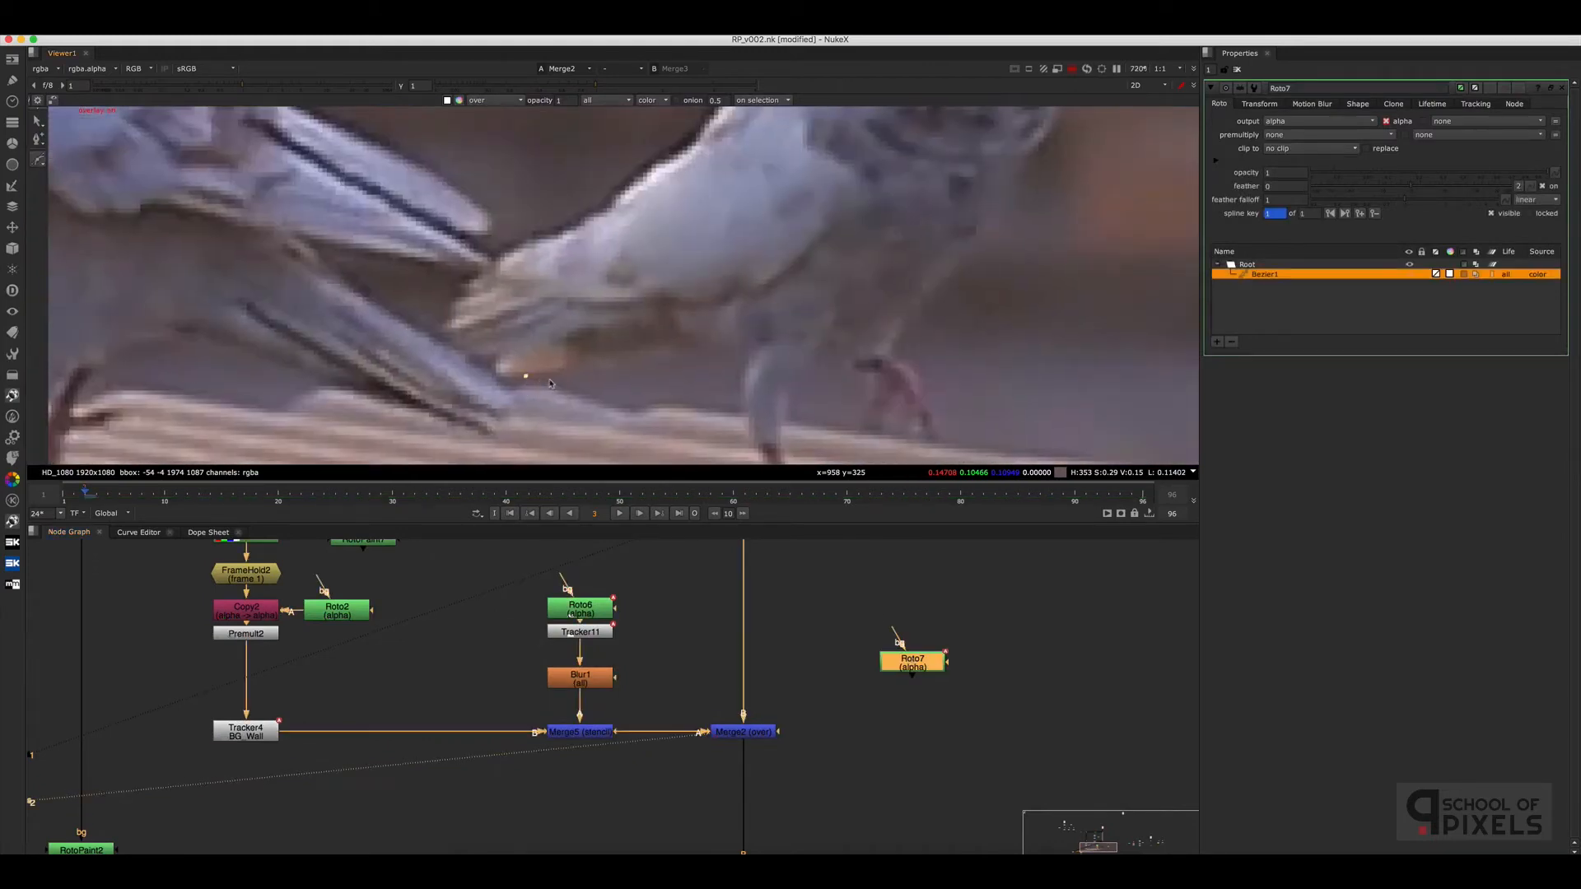
click(571, 367)
click(648, 357)
click(694, 346)
click(706, 302)
click(651, 295)
click(602, 247)
click(598, 229)
click(571, 223)
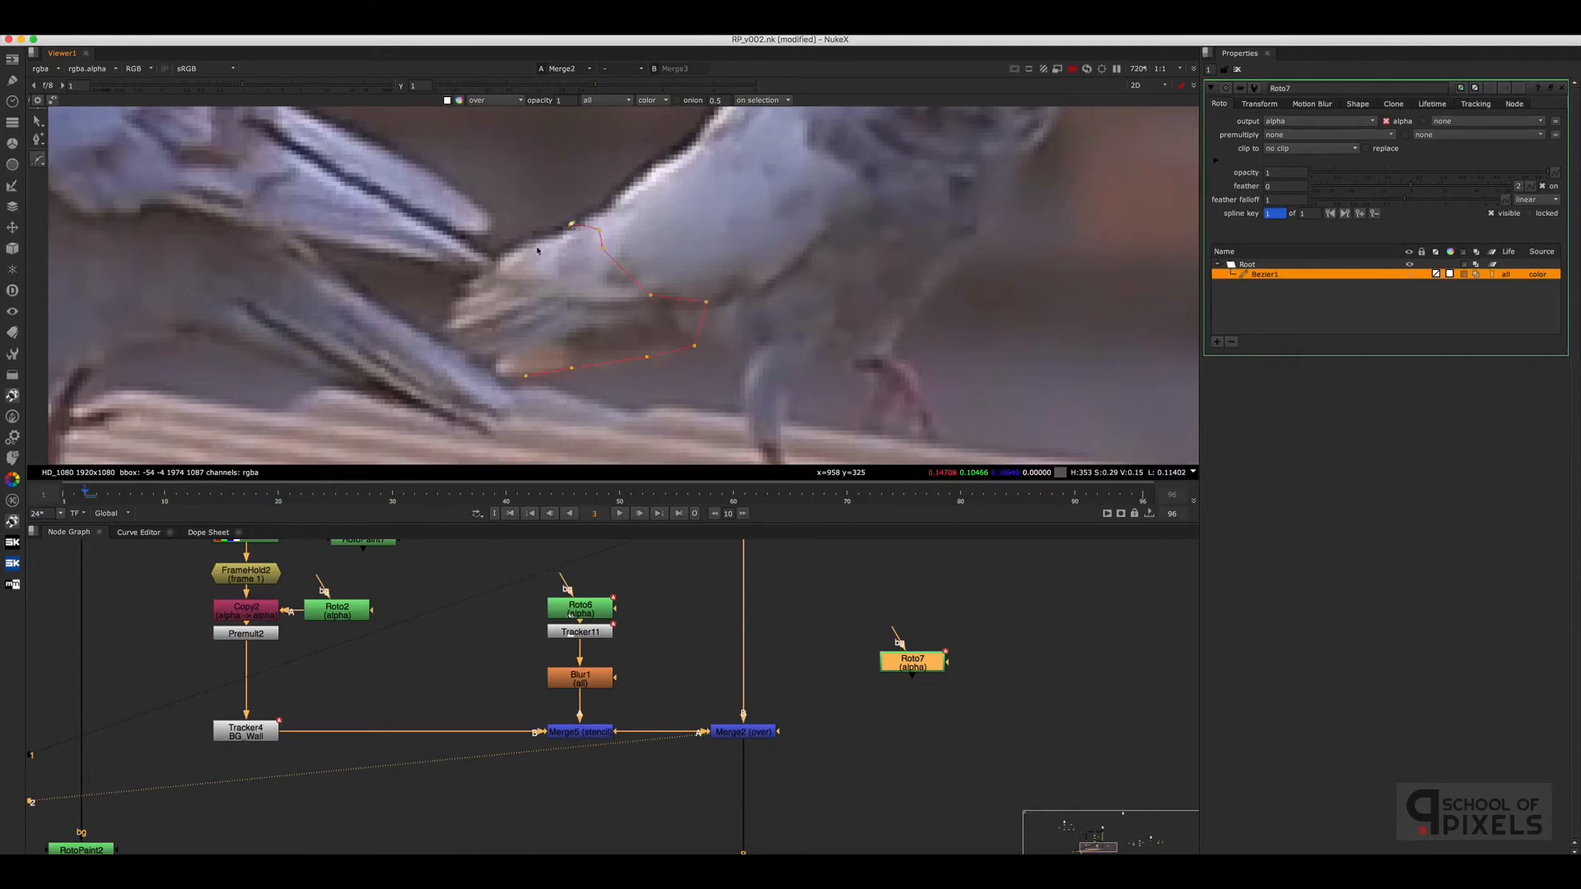
click(469, 281)
click(458, 294)
click(466, 299)
click(448, 304)
click(448, 327)
click(482, 356)
click(501, 359)
click(524, 376)
Insert a Dot in the main pipe between Merge3 and Merge2 and branch a second Dot off toward the tail Roto
click(929, 699)
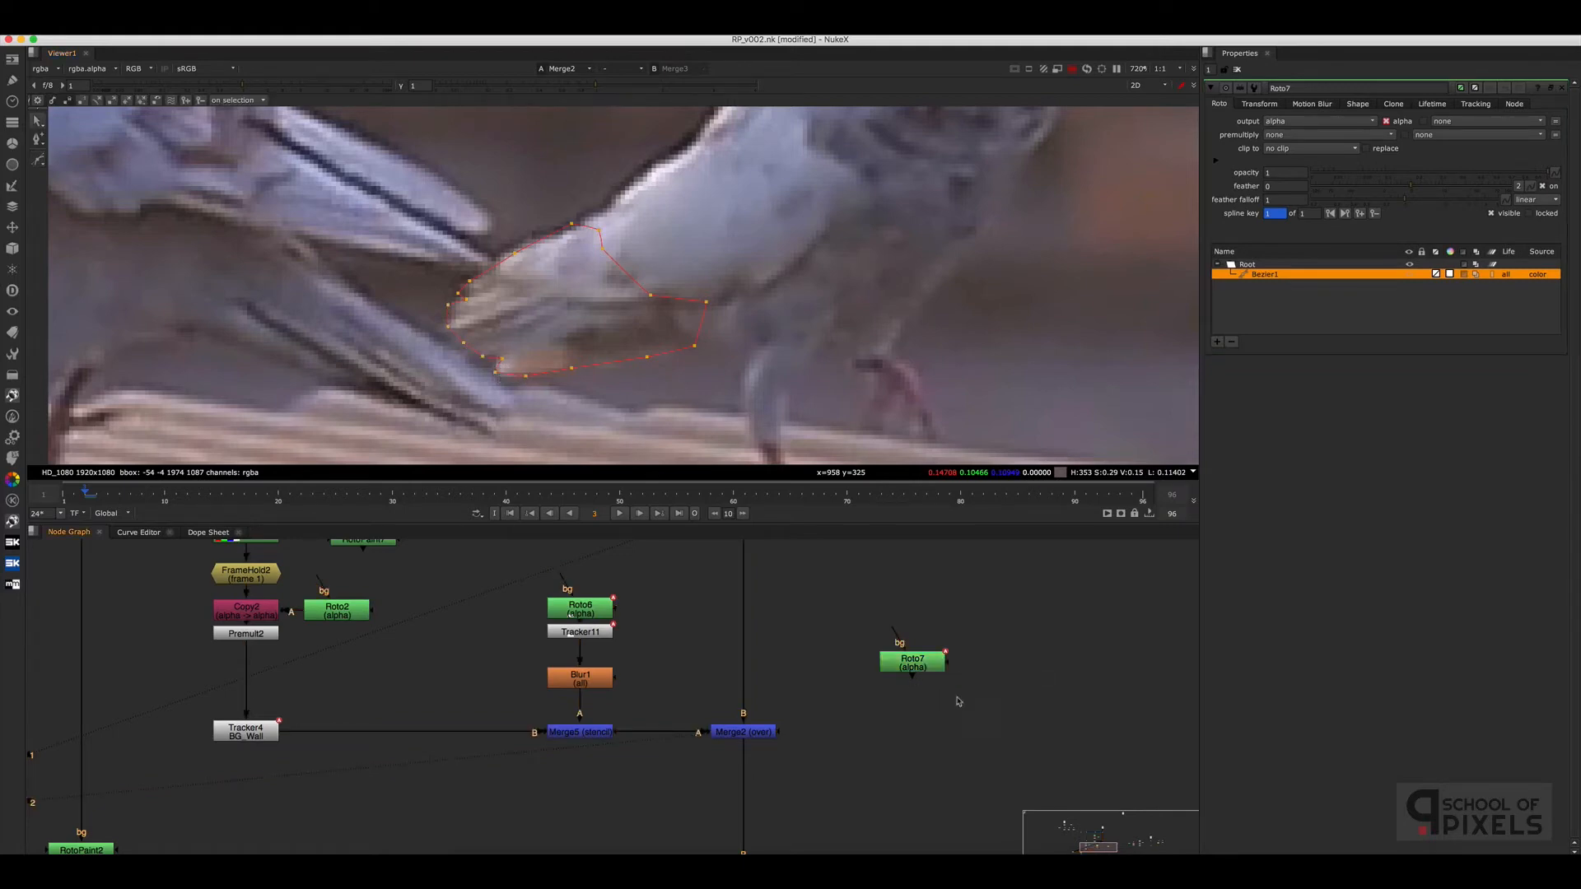
drag(920, 664, 1070, 671)
scroll(917, 646, down, 2)
ctrl+click(788, 624)
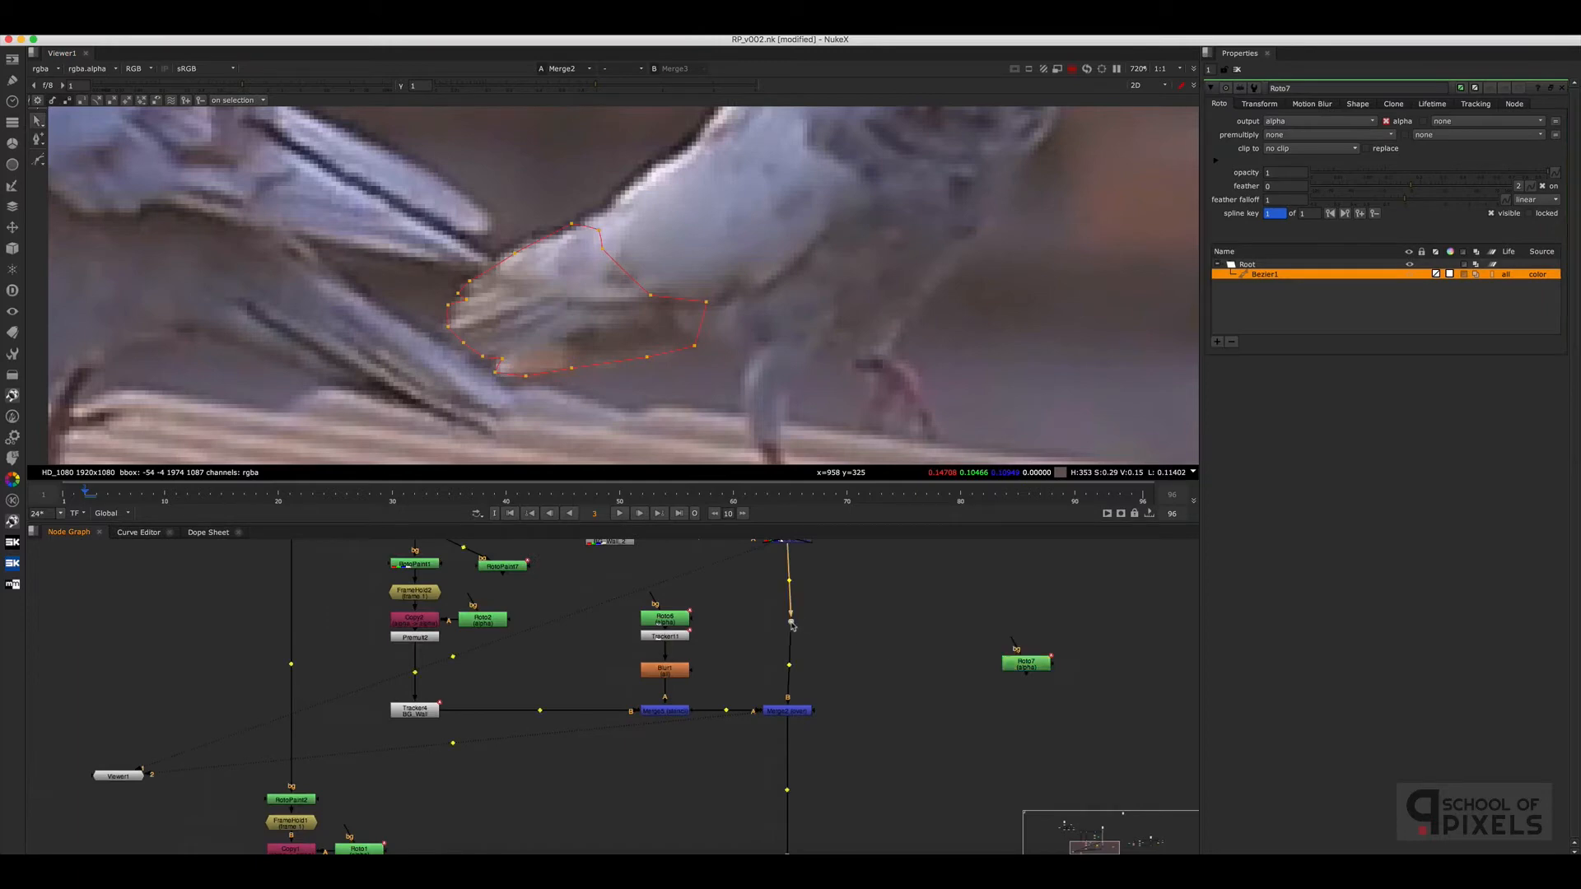
key(1)
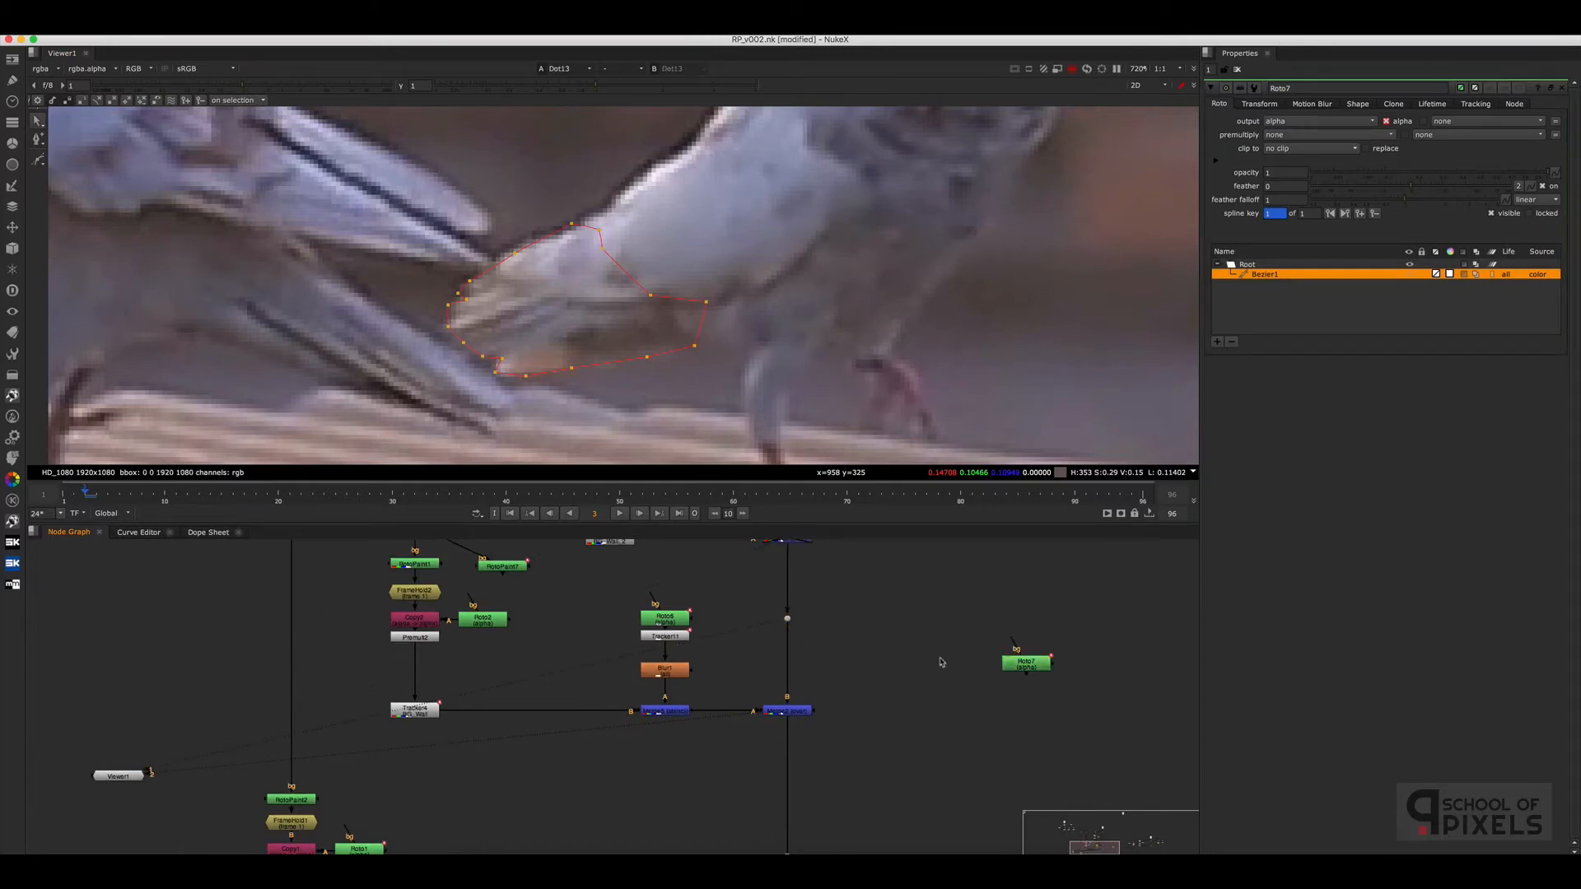
scroll(861, 613, down, 2)
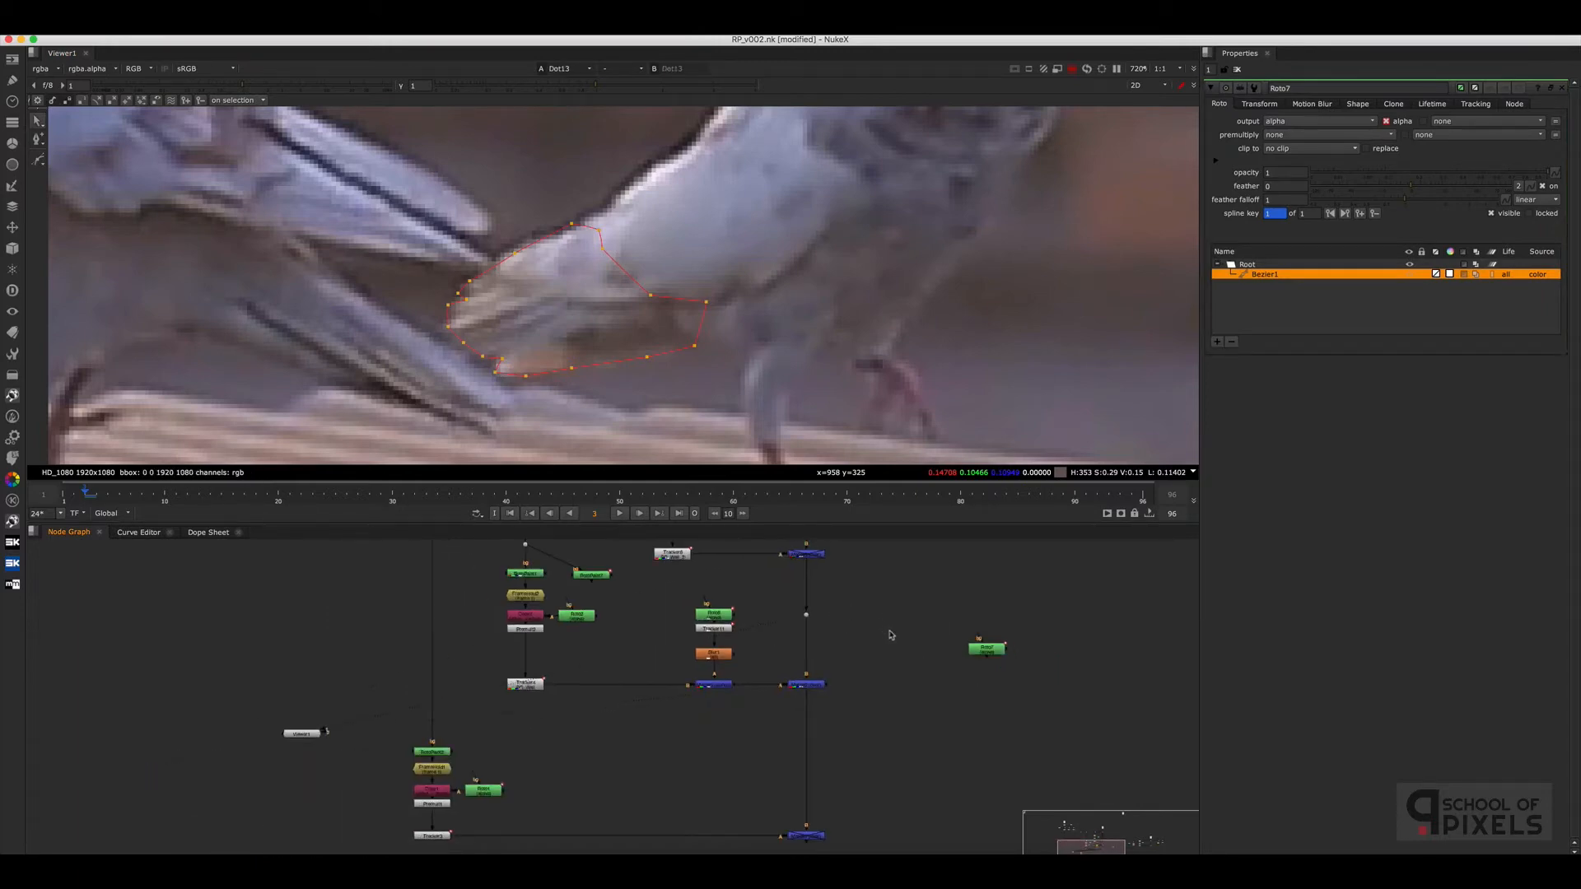
key(period)
drag(884, 602, 921, 610)
Duplicate the wall patch's Copy and Premult nodes under the branch Dot, connect the tail Roto, and view the Premult result
click(773, 643)
drag(486, 613, 568, 656)
click(904, 661)
key(super+v)
drag(893, 644, 990, 653)
click(966, 656)
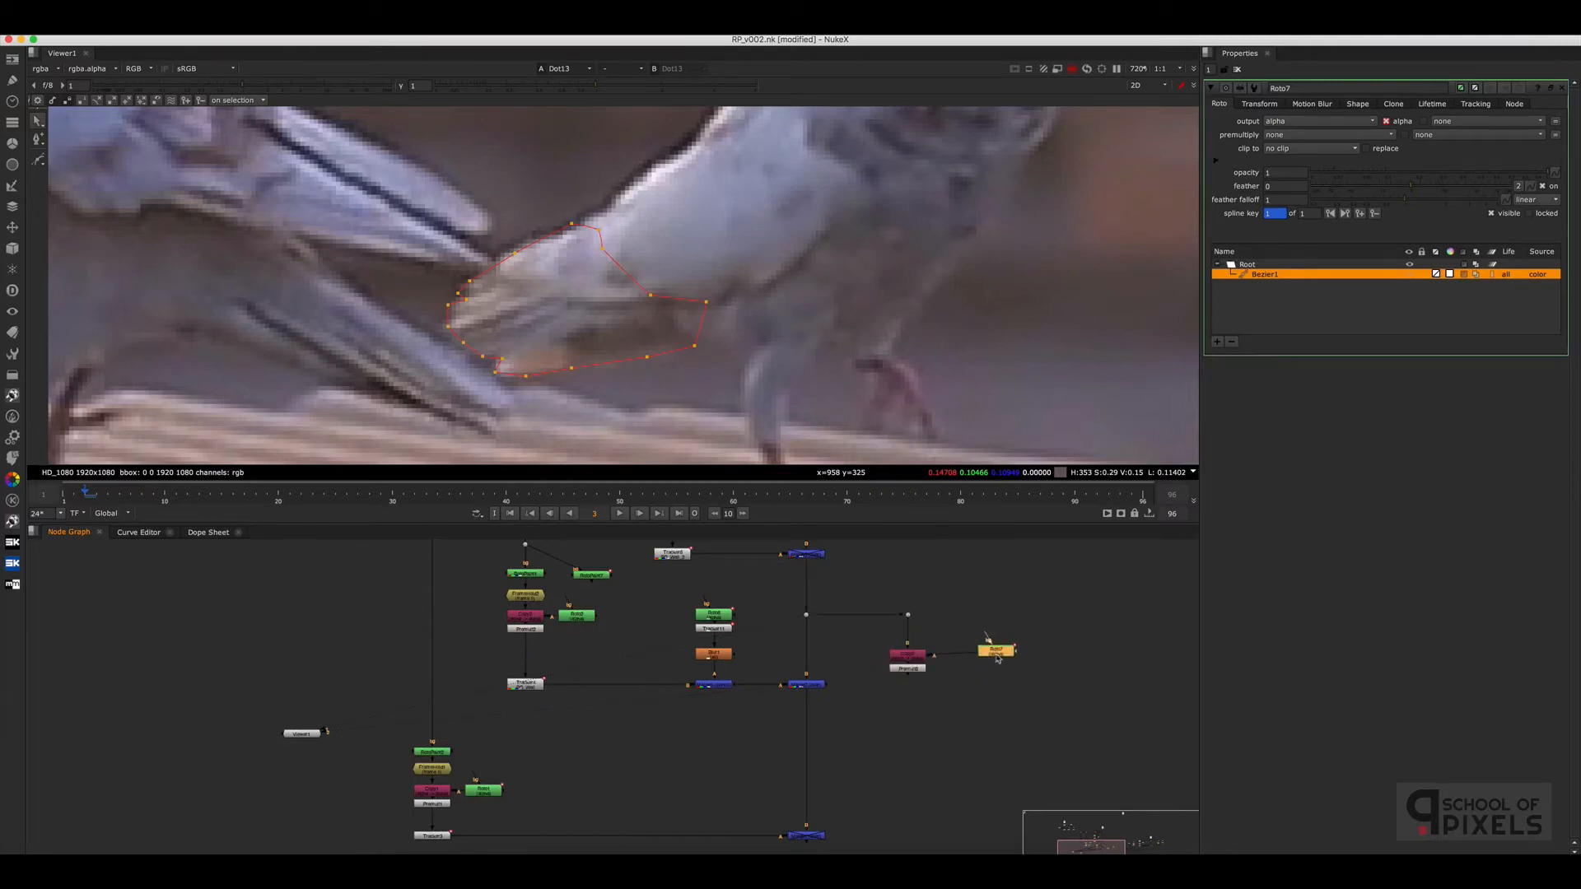
click(908, 668)
key(1)
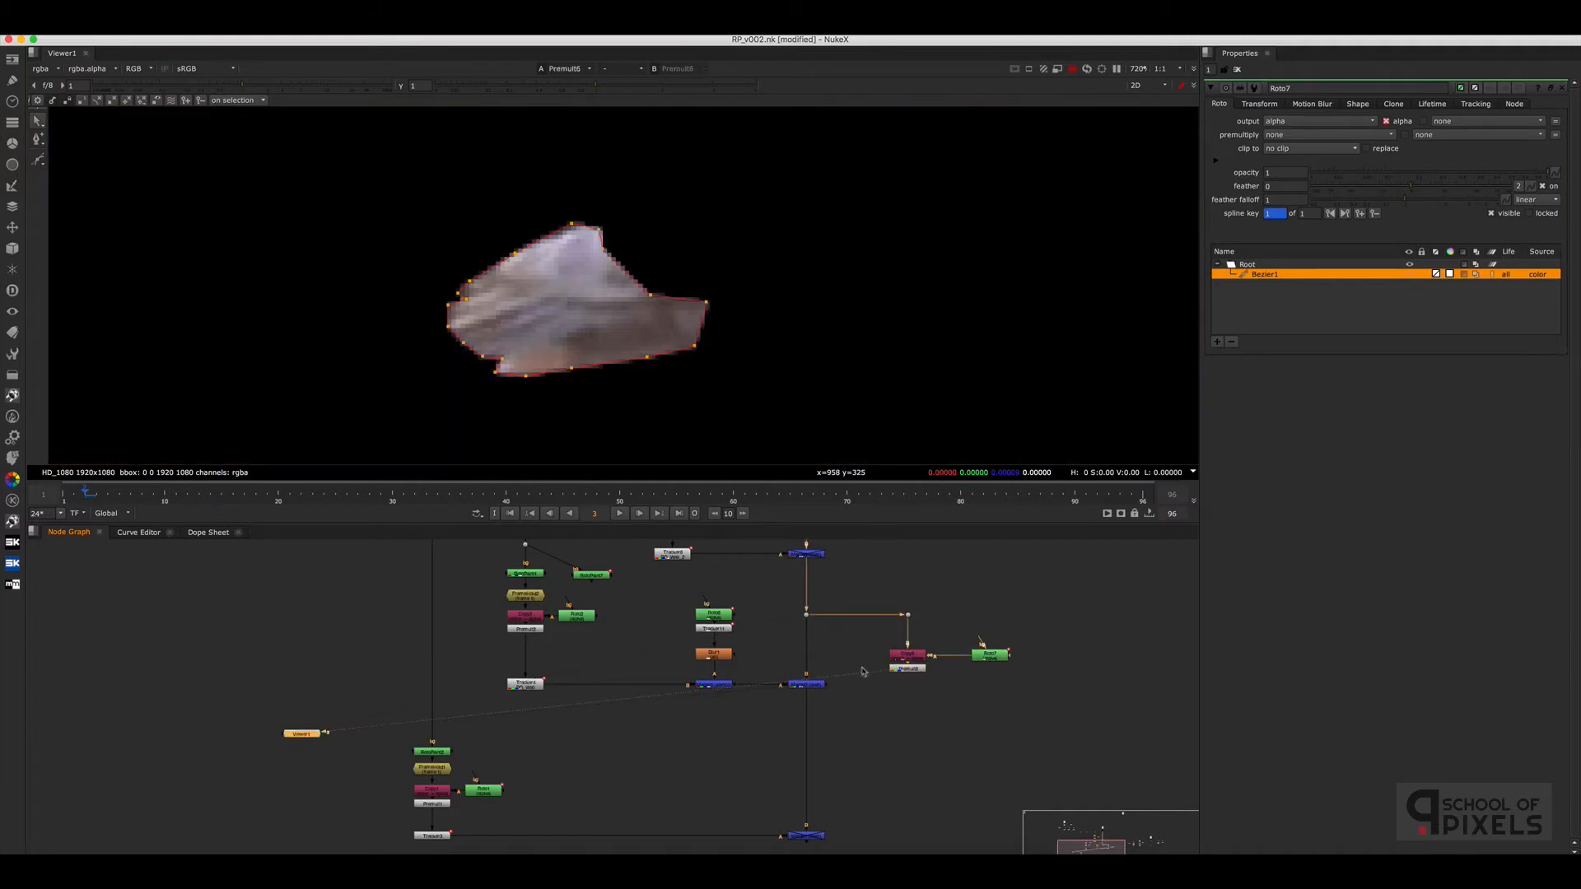
Insert a FrameHold node between the branch Dot and the duplicated Copy node
click(900, 628)
key(Tab)
text(fra)
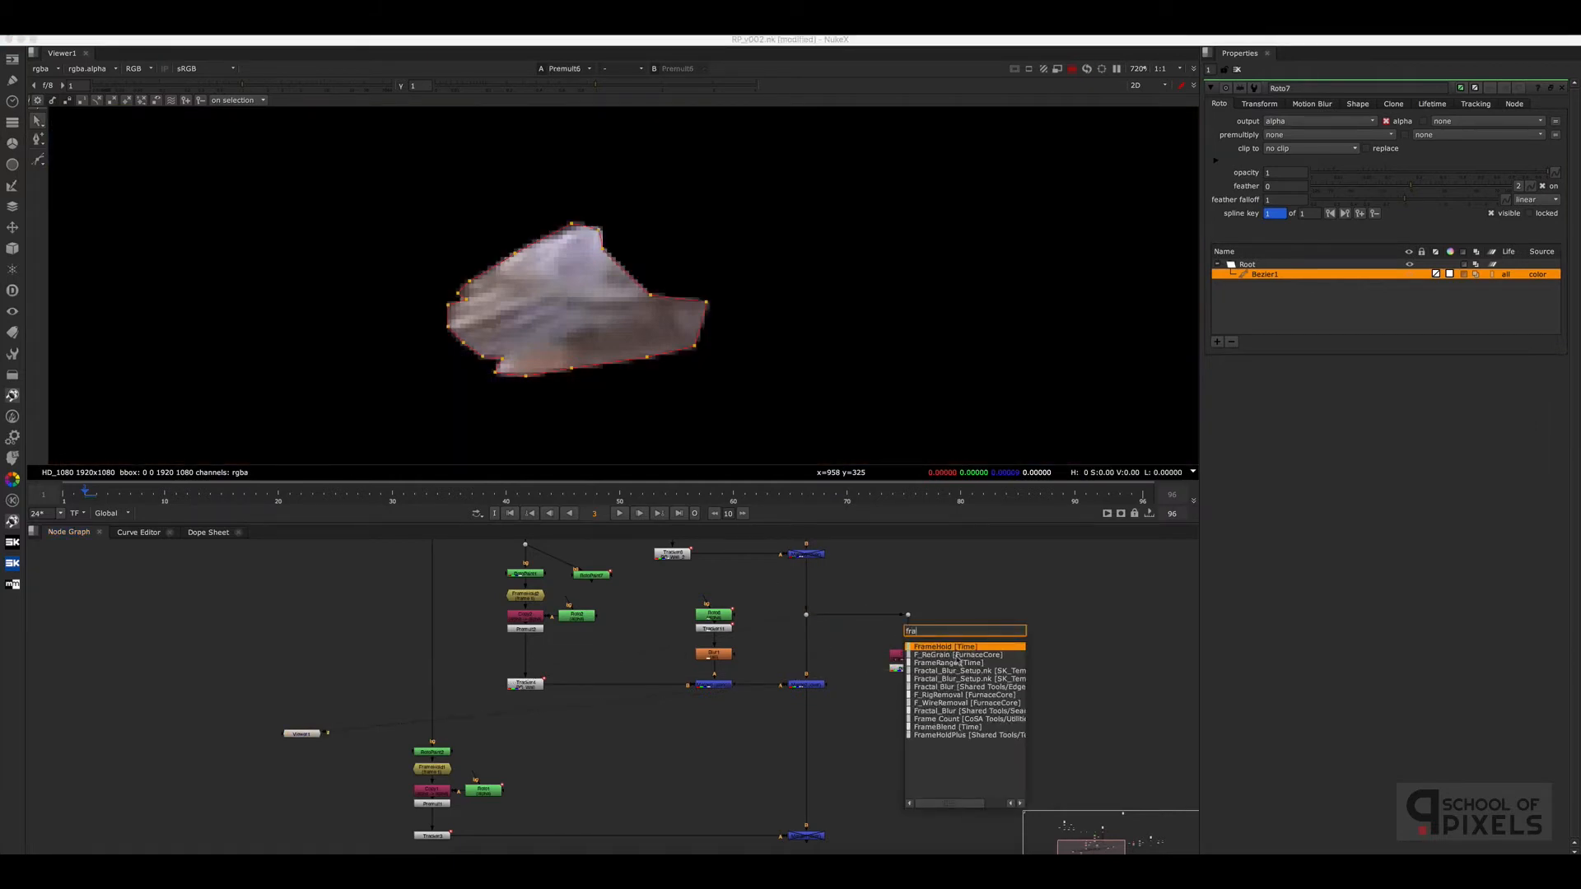
text(m)
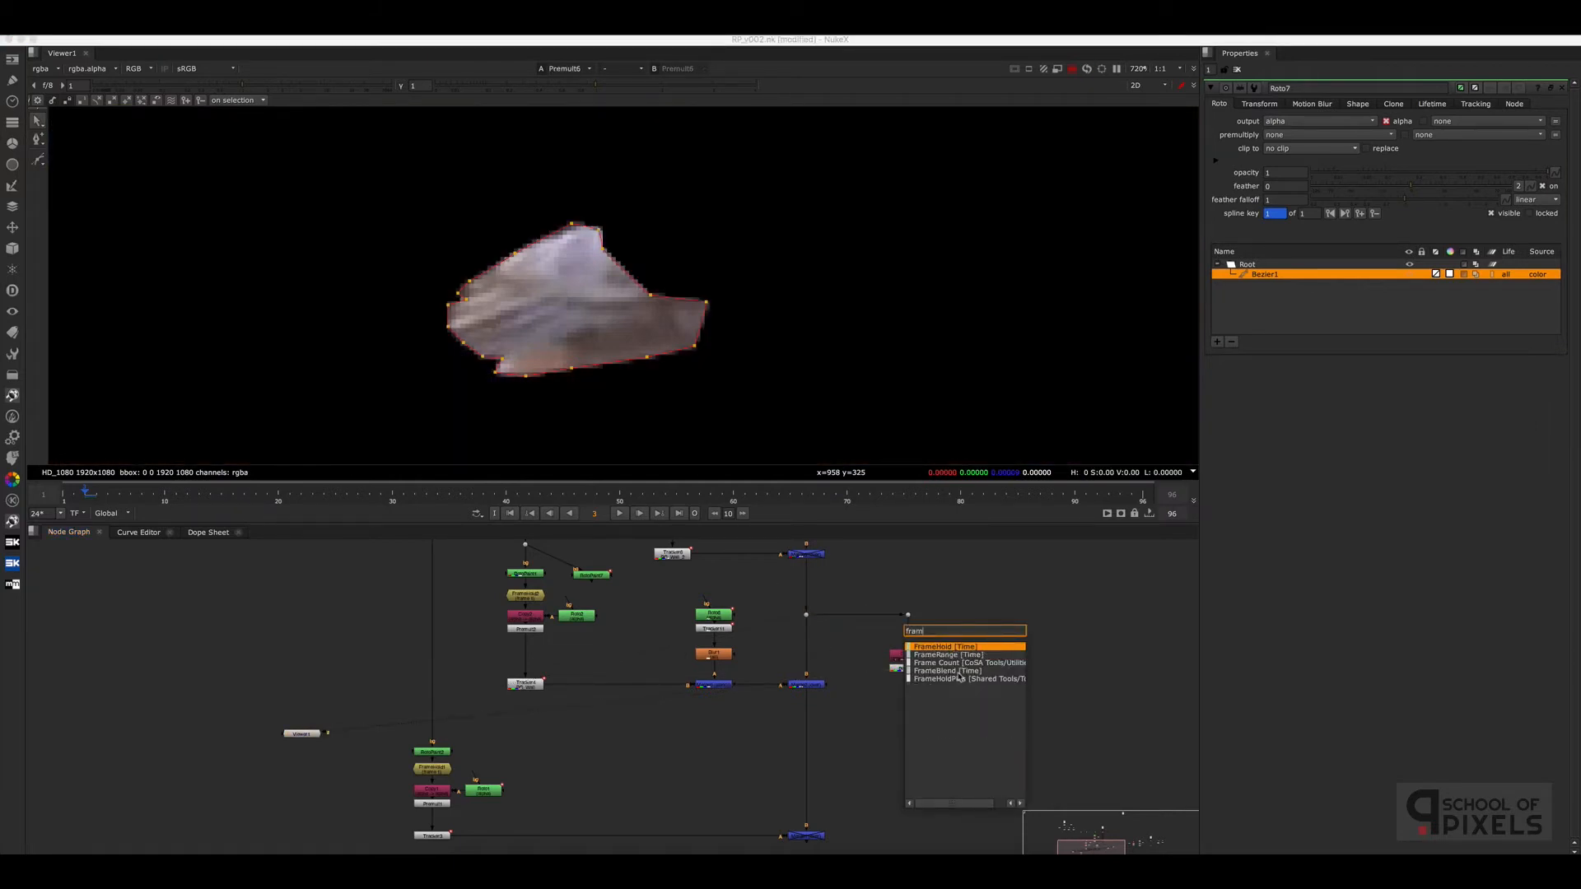
key(Return)
drag(963, 632, 914, 649)
click(953, 632)
drag(1045, 601, 849, 708)
drag(912, 655, 916, 654)
click(974, 684)
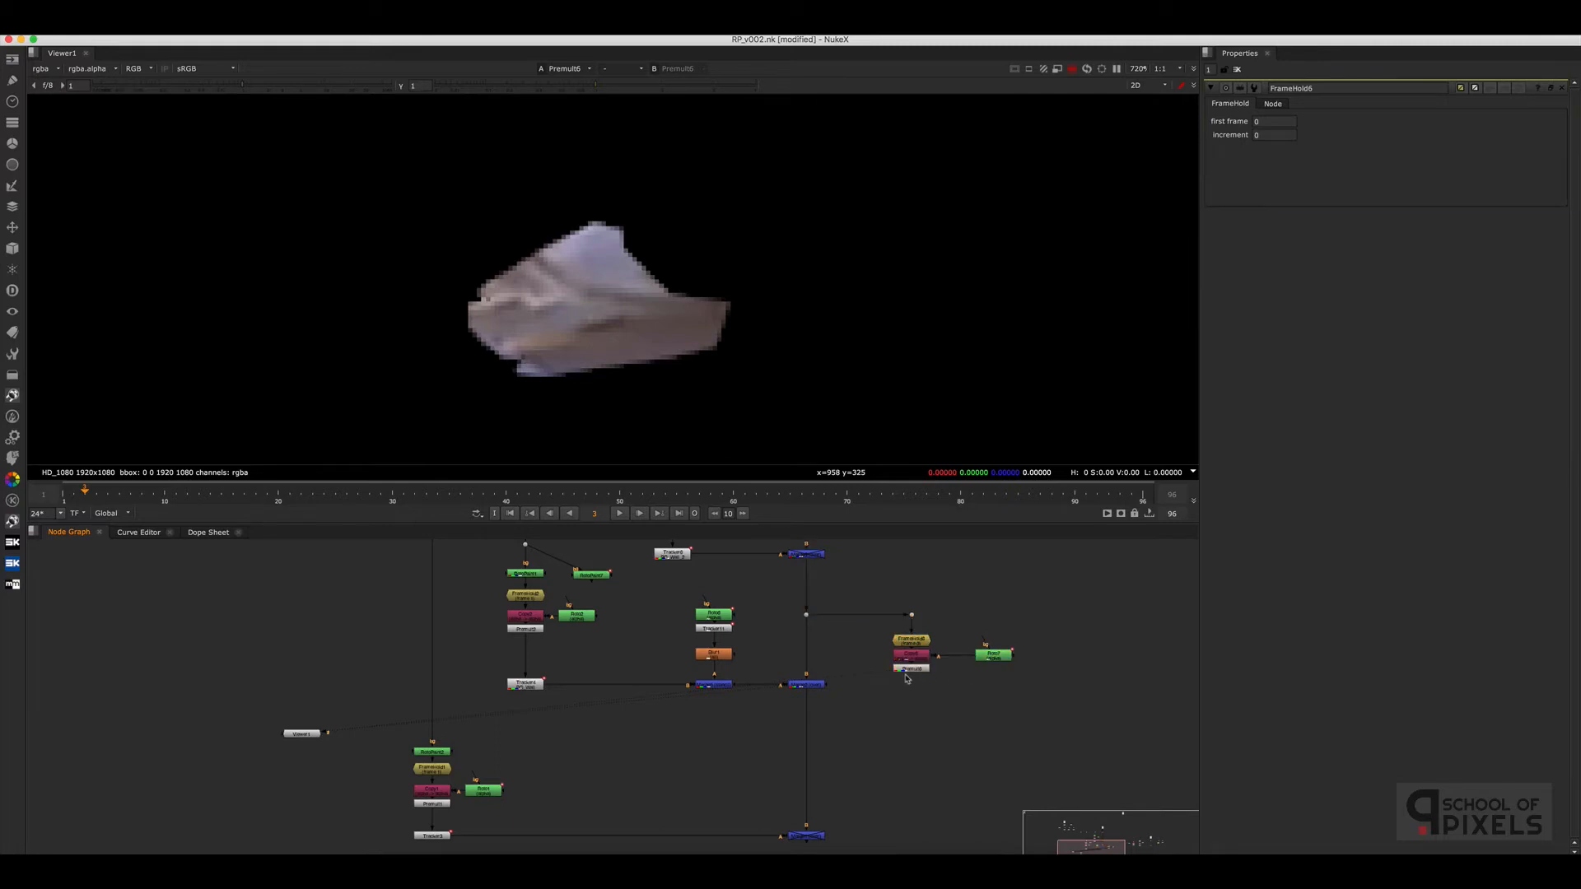
Set the new FrameHold's first frame to 3
click(907, 645)
double_click(1273, 122)
text(1)
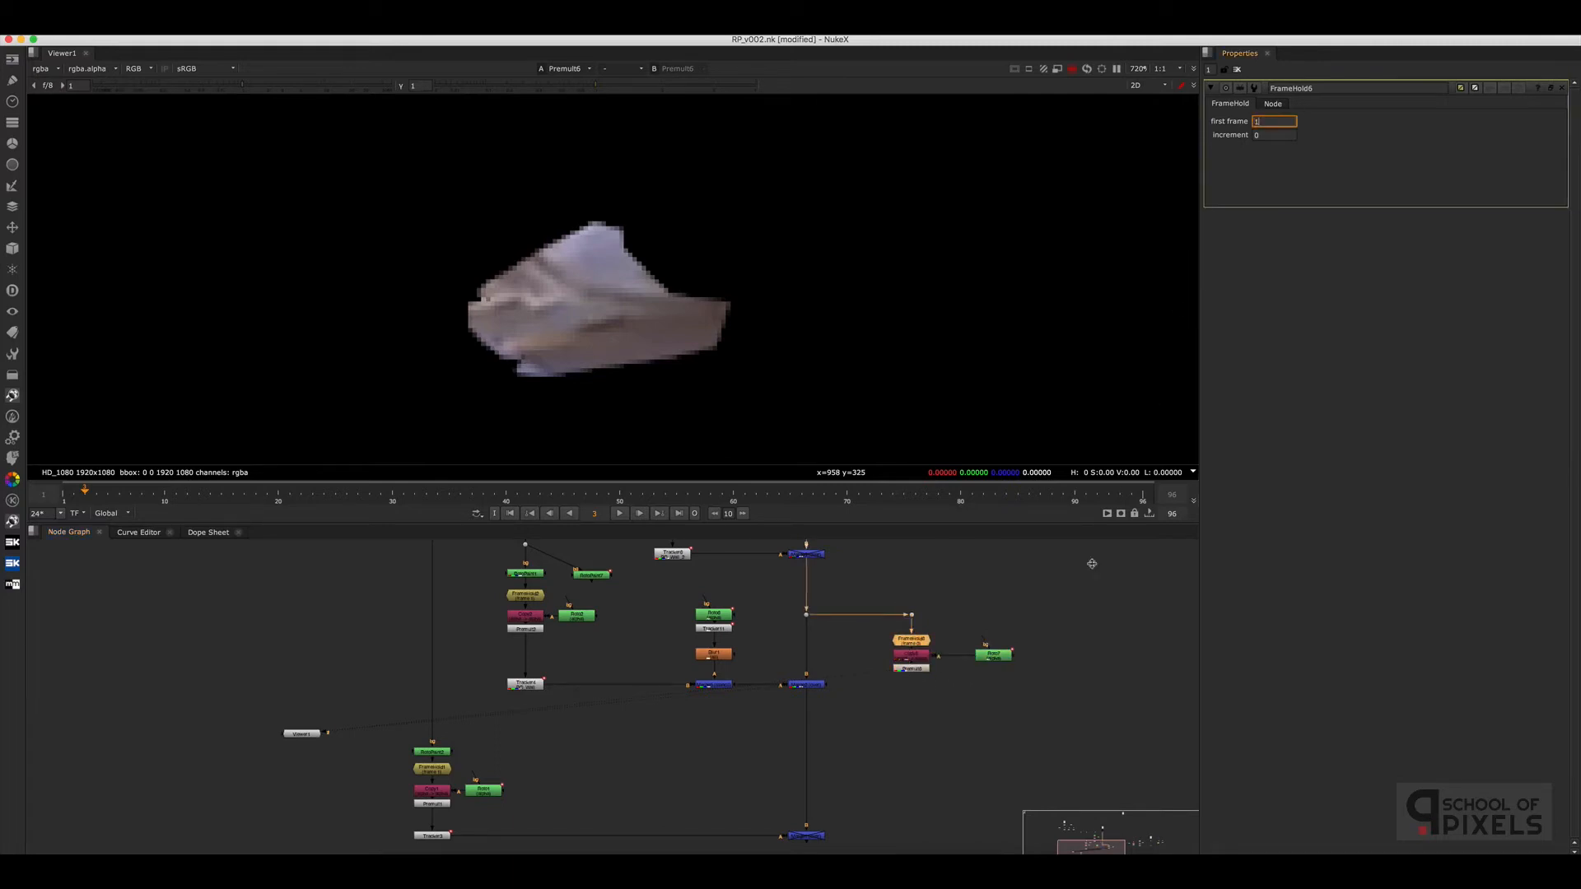
click(973, 685)
double_click(1273, 121)
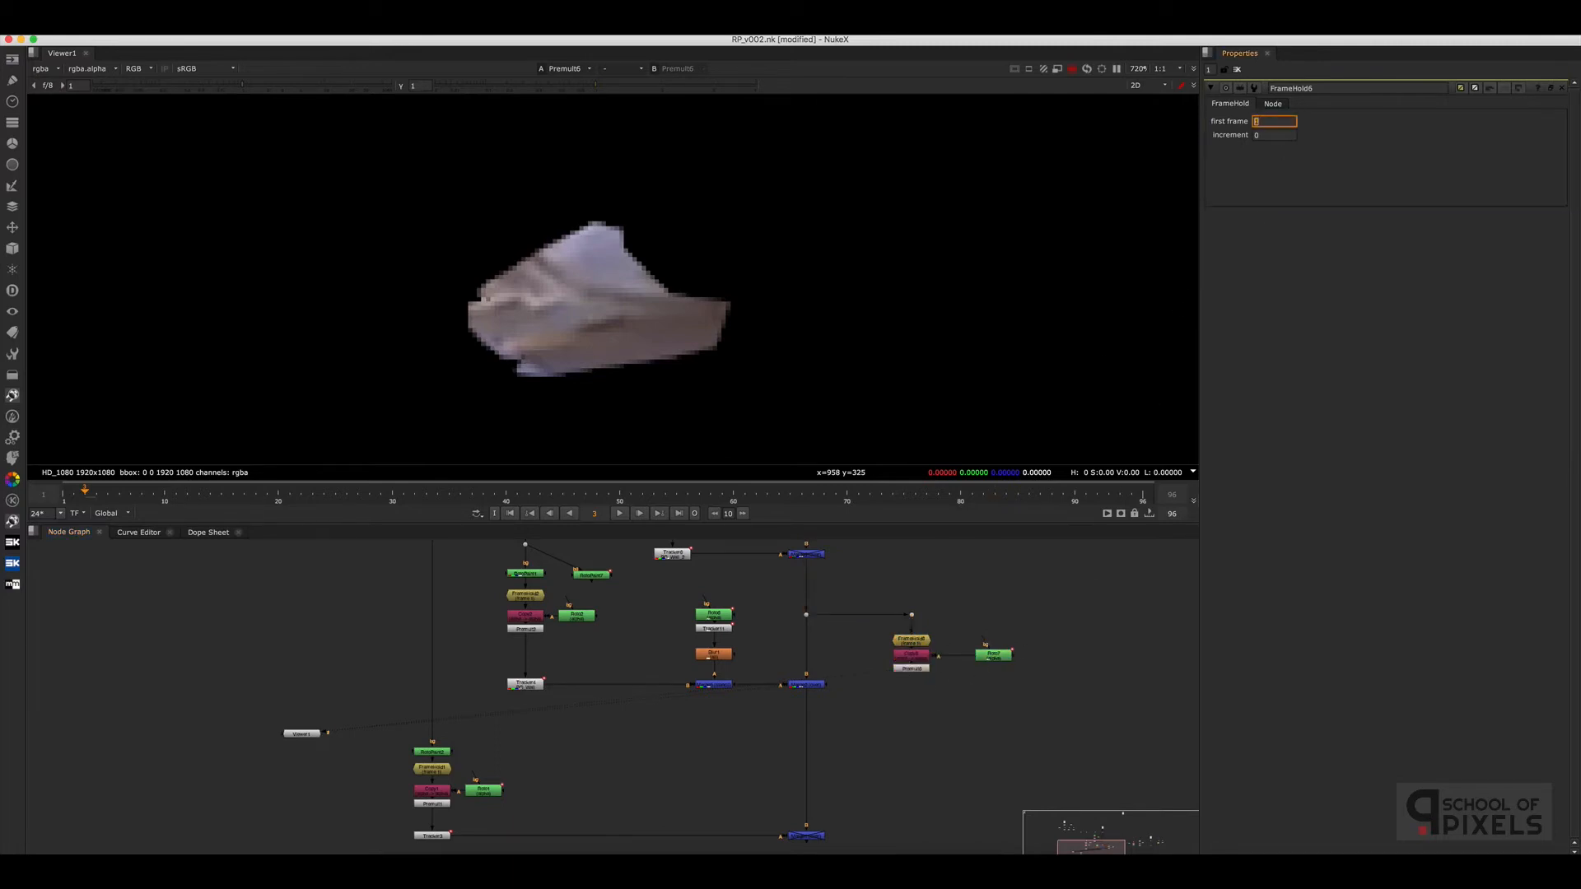
text(3)
click(975, 688)
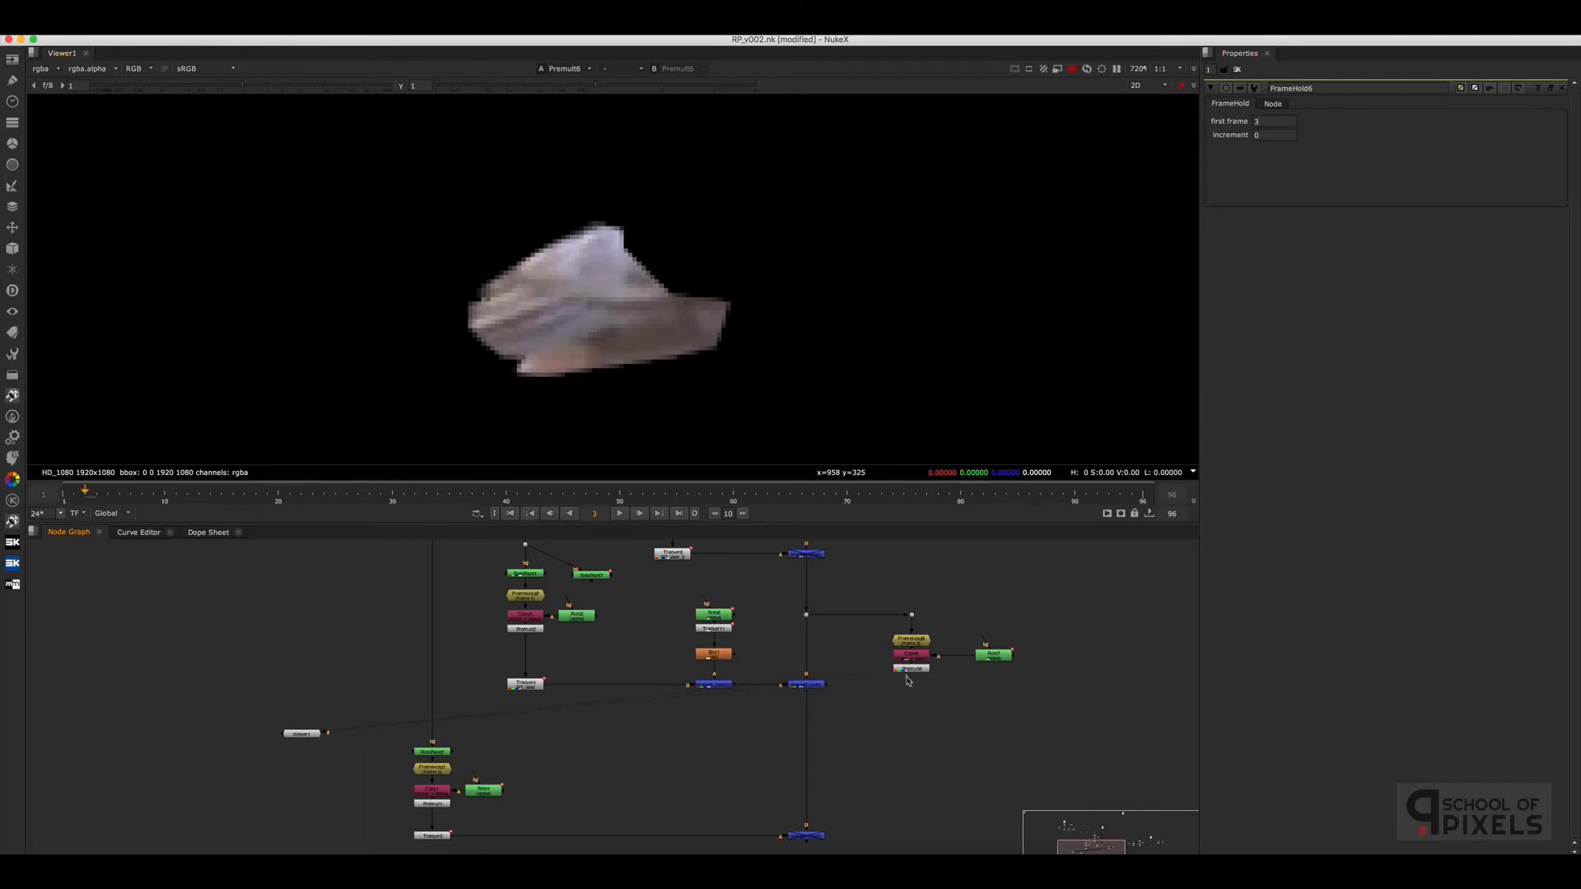
Add a Merge node below the tail patch's Premult and connect its B input to the Dot in the main pipe
click(910, 671)
key(m)
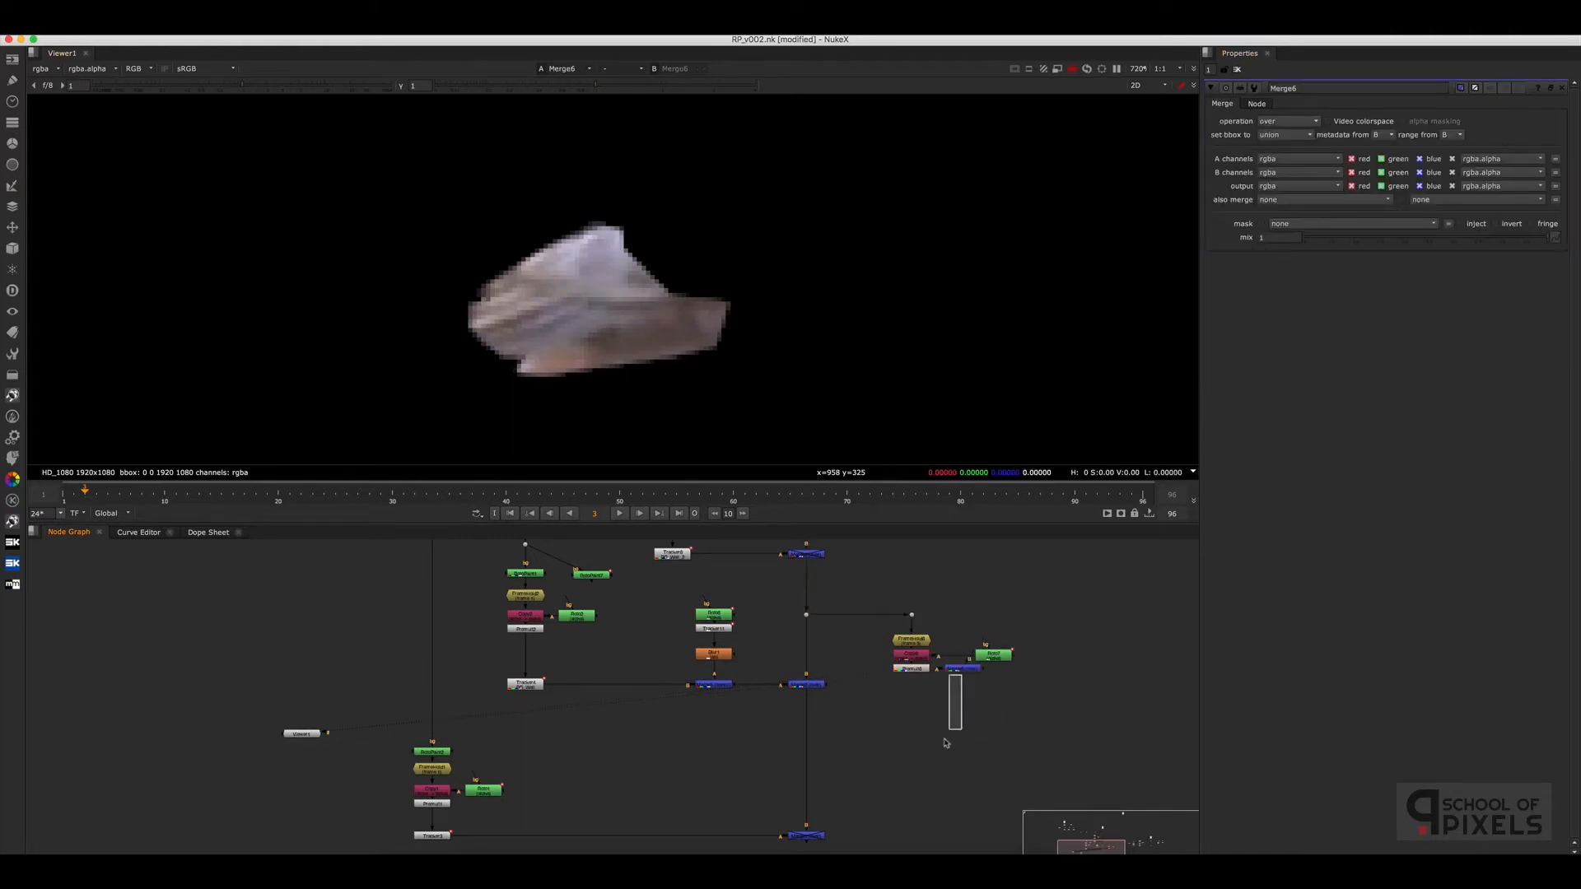
drag(961, 671, 807, 618)
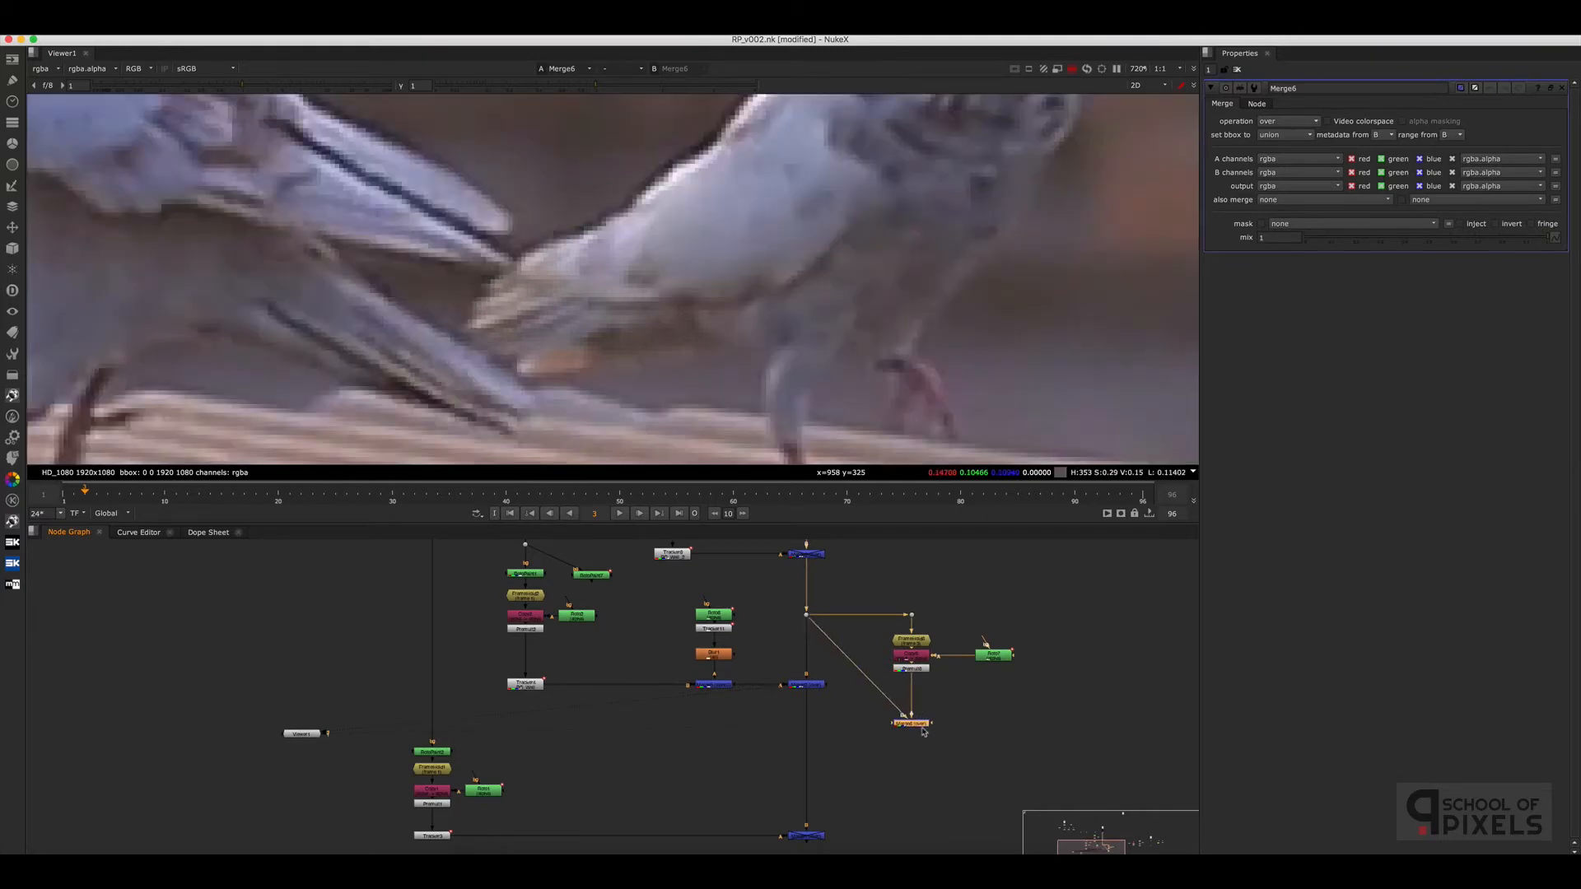
Go to frame 1 and compare the pigeons with the tail Merge disabled and enabled
drag(81, 501, 64, 500)
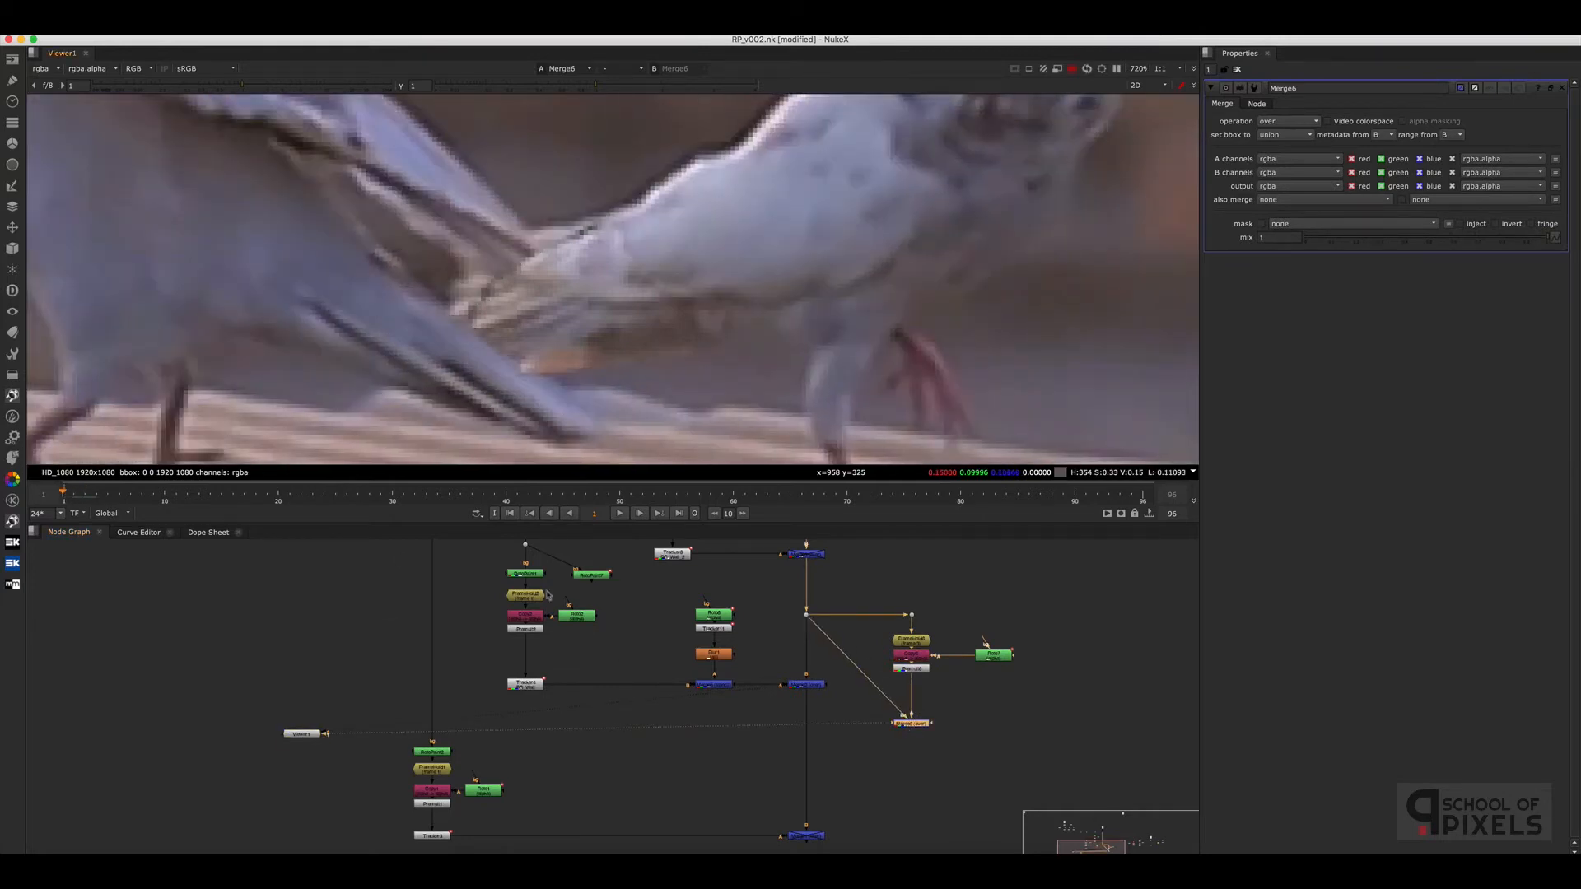
key(d)
key(d)
key(d)
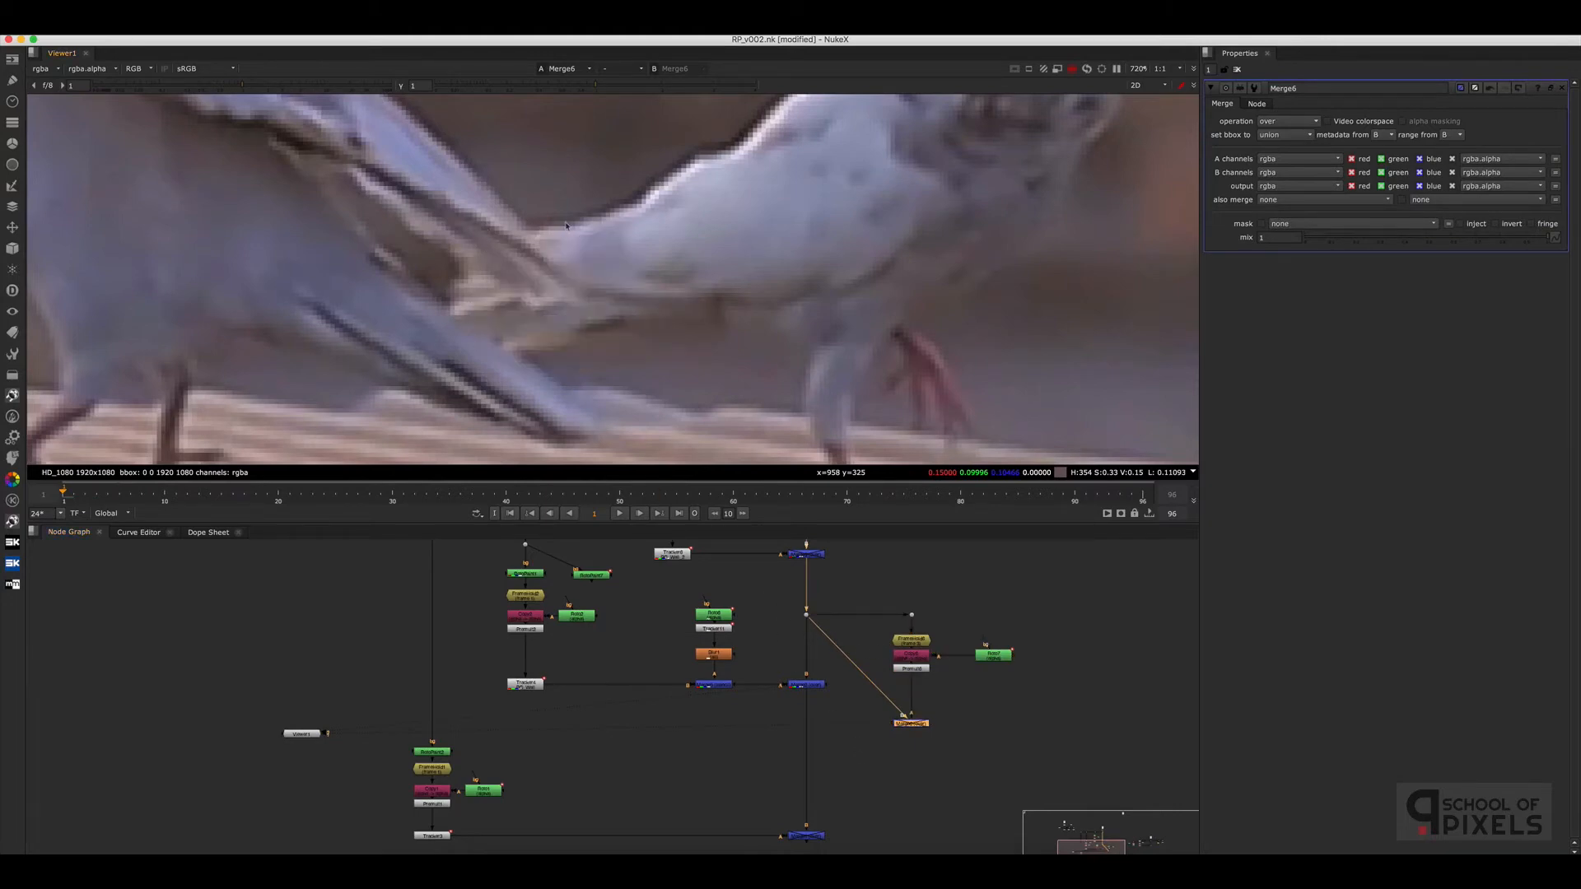
click(945, 724)
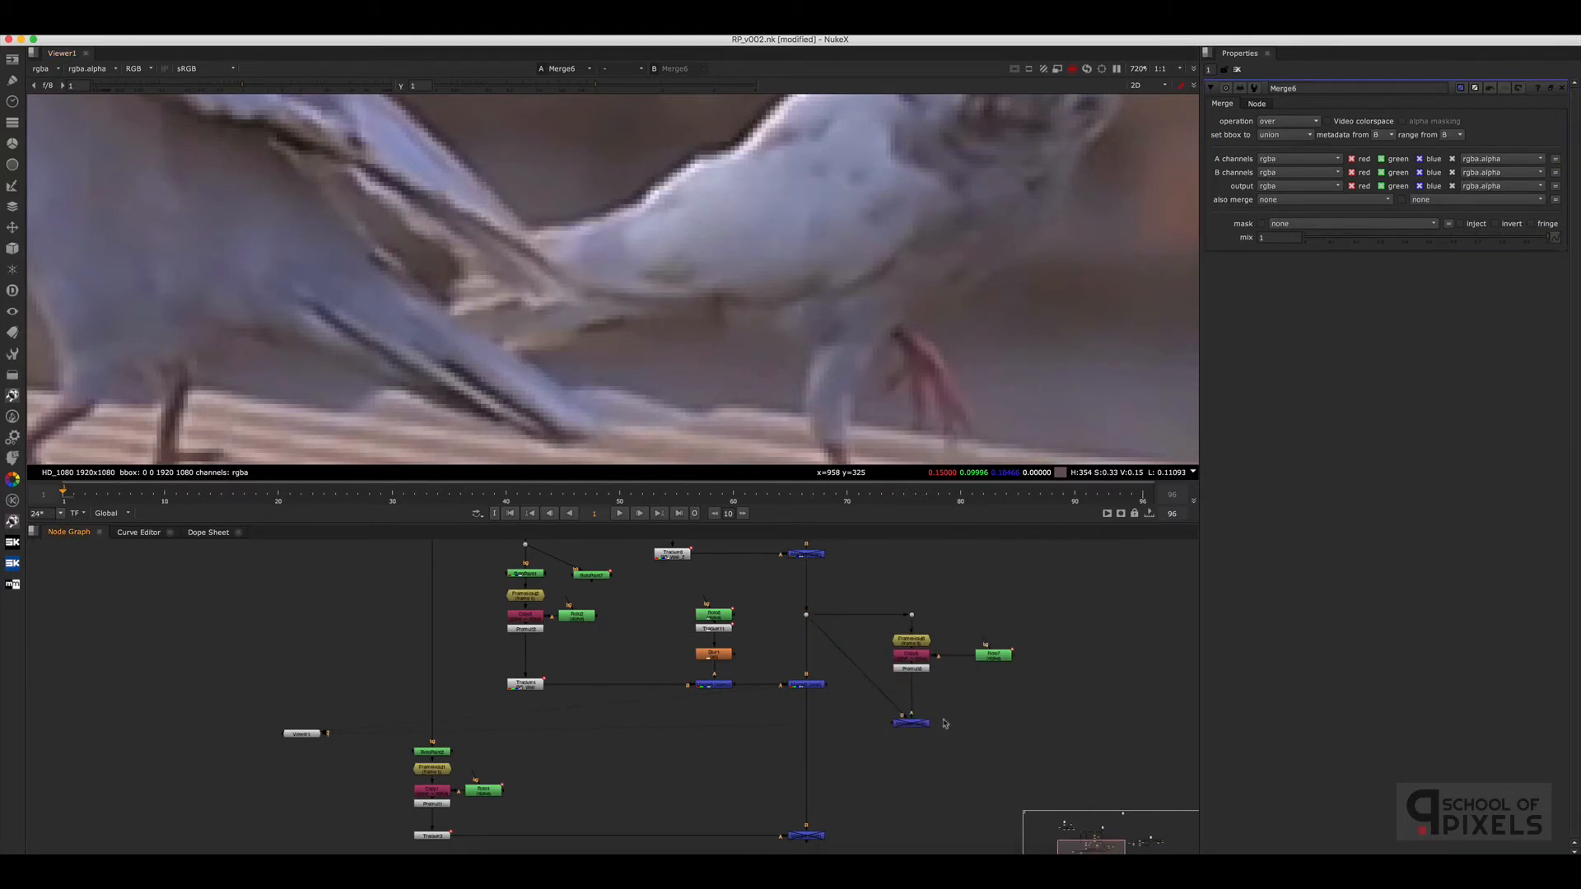
drag(965, 702, 881, 742)
key(d)
Insert a Transform node between the tail patch's Premult and the Merge
click(957, 690)
click(929, 670)
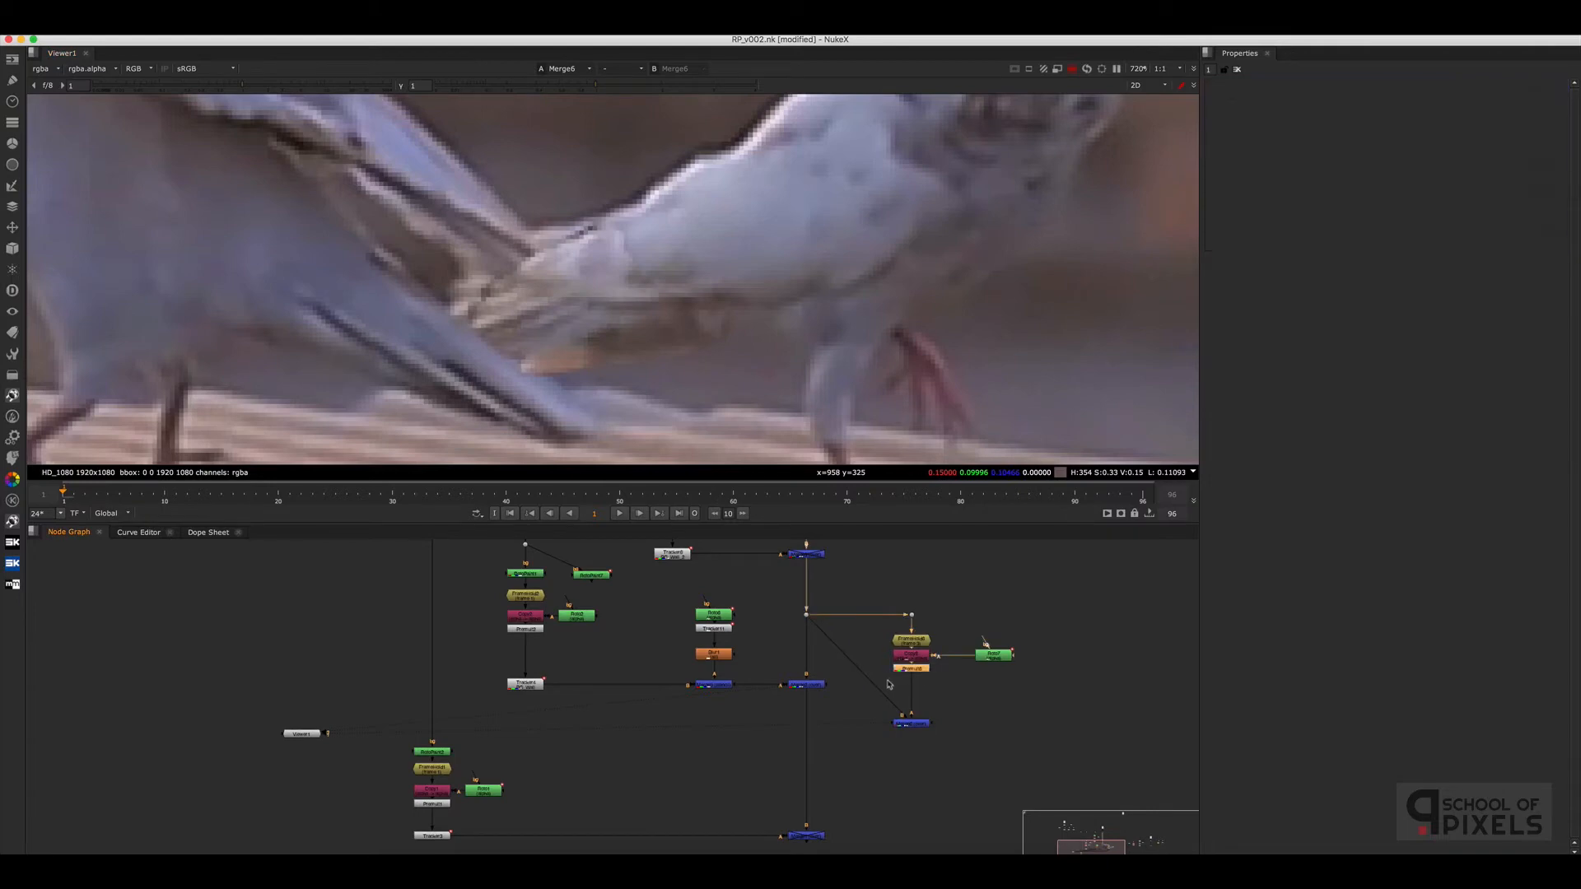
key(t)
scroll(745, 330, down, 6)
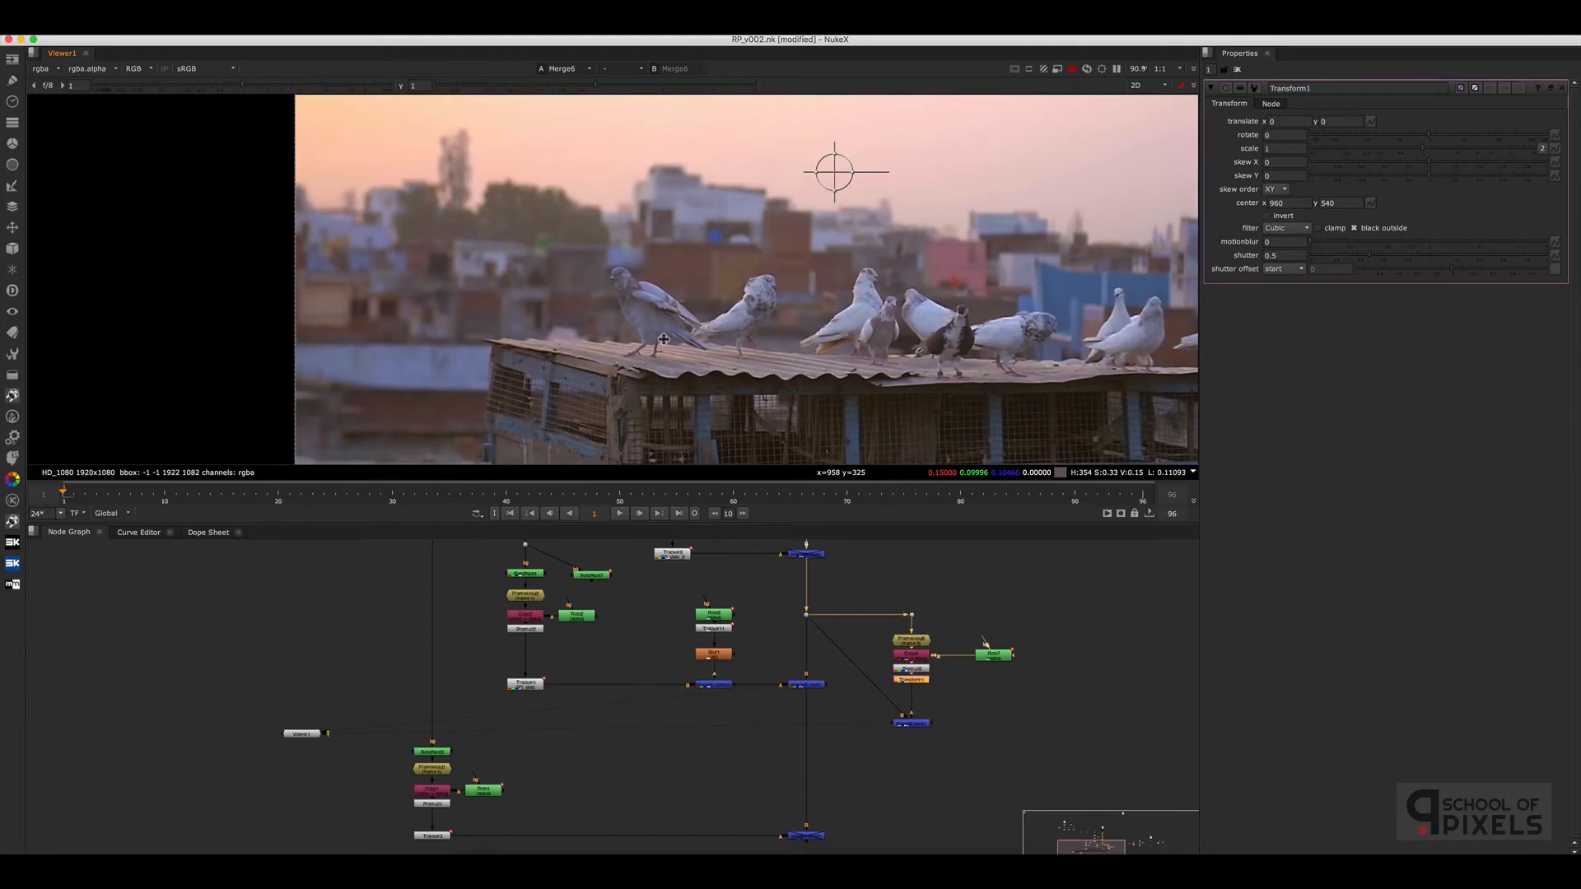
scroll(859, 336, down, 2)
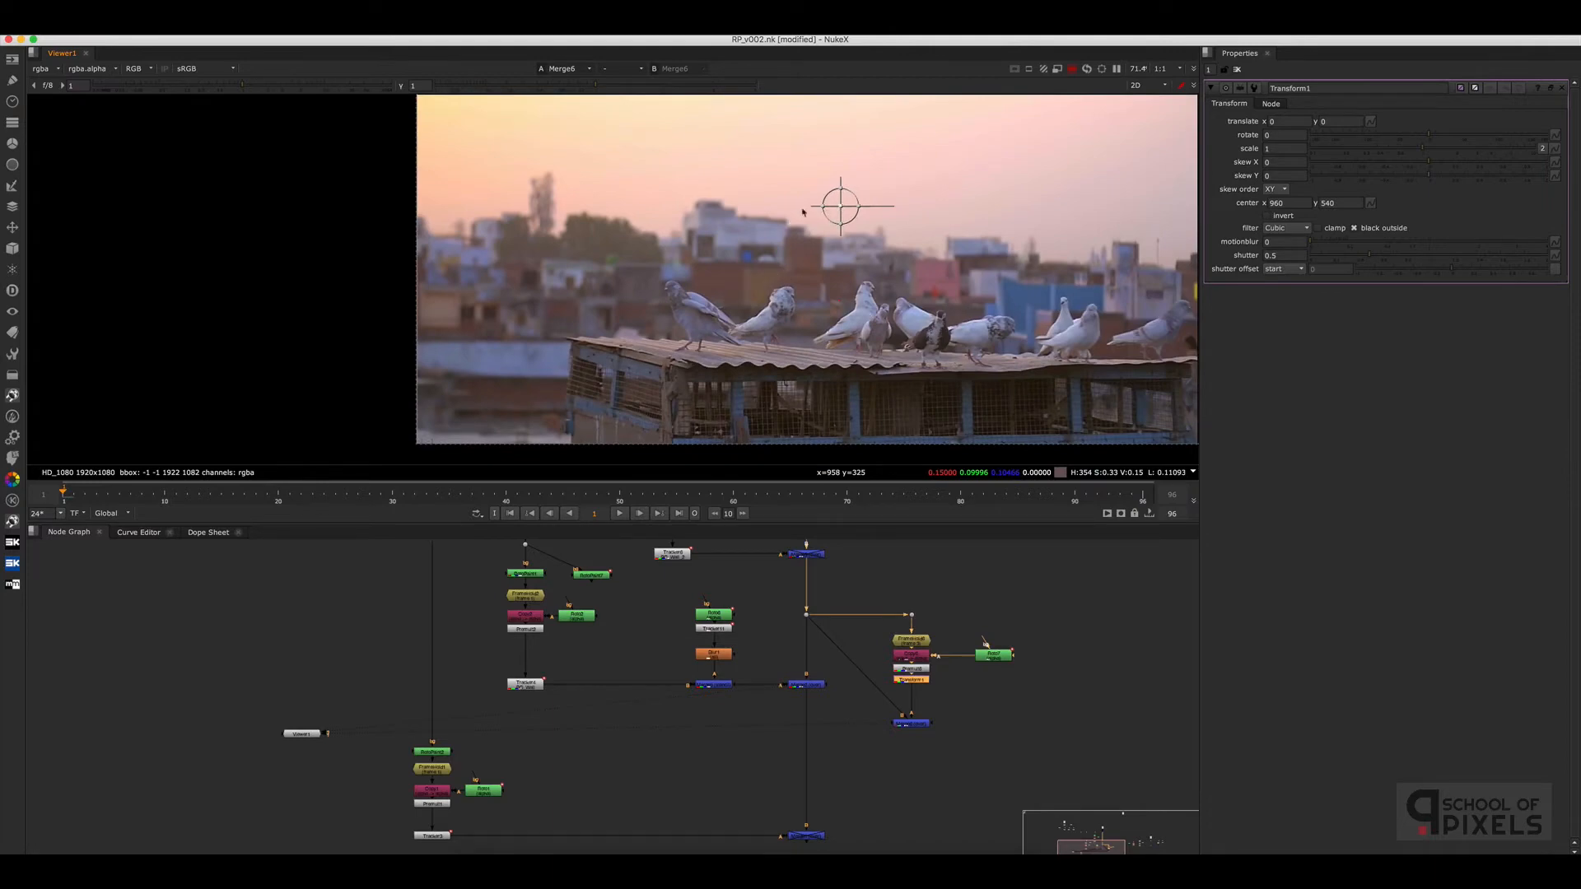
right_click(765, 305)
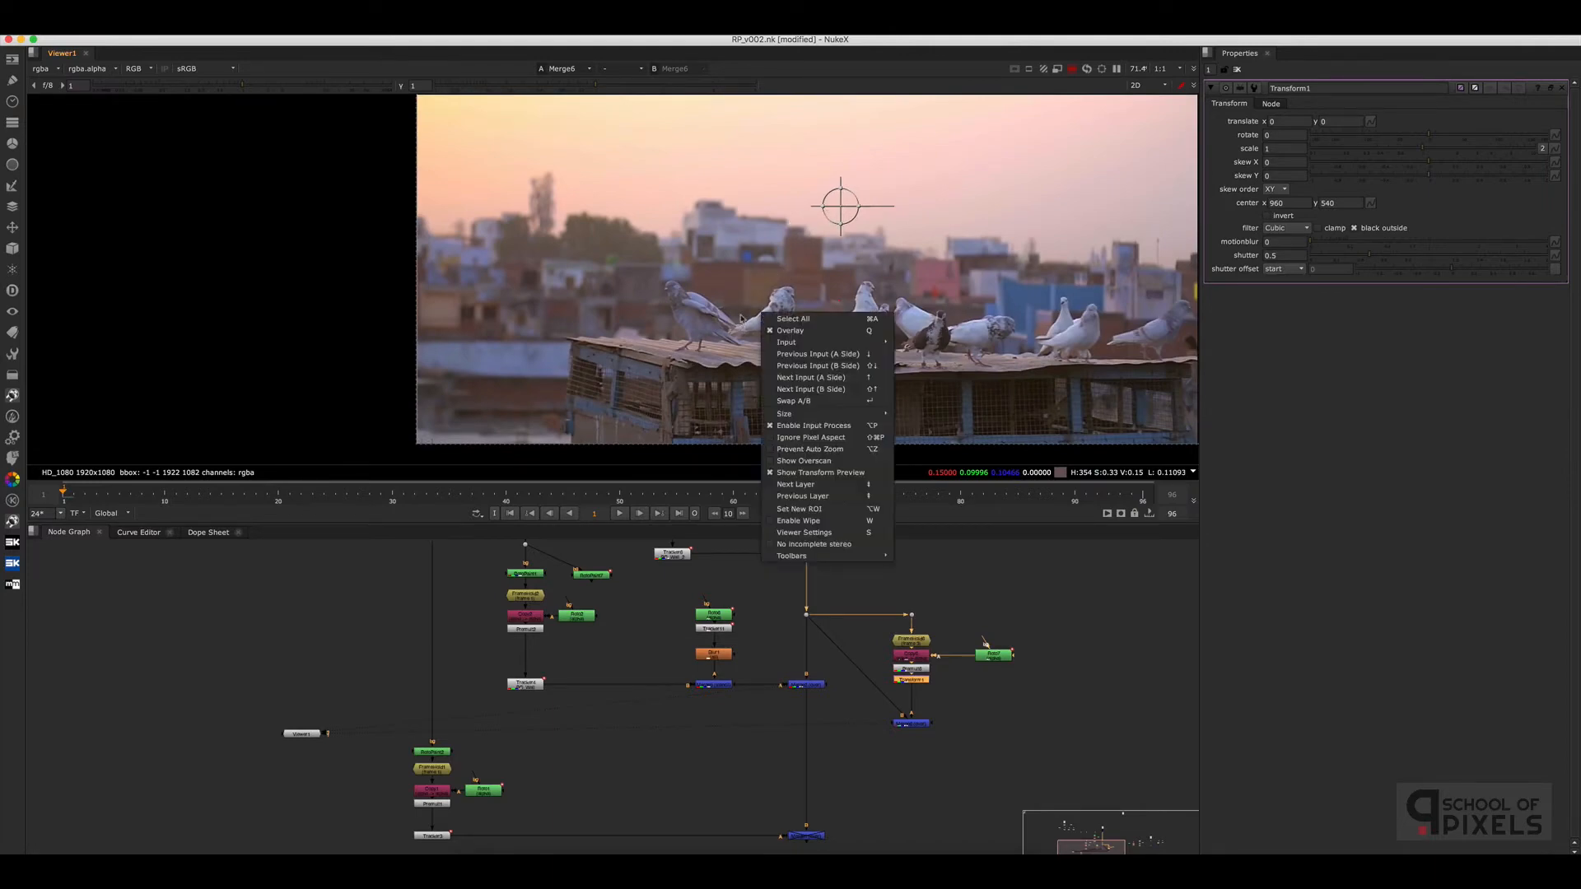
click(890, 596)
scroll(898, 650, up, 2)
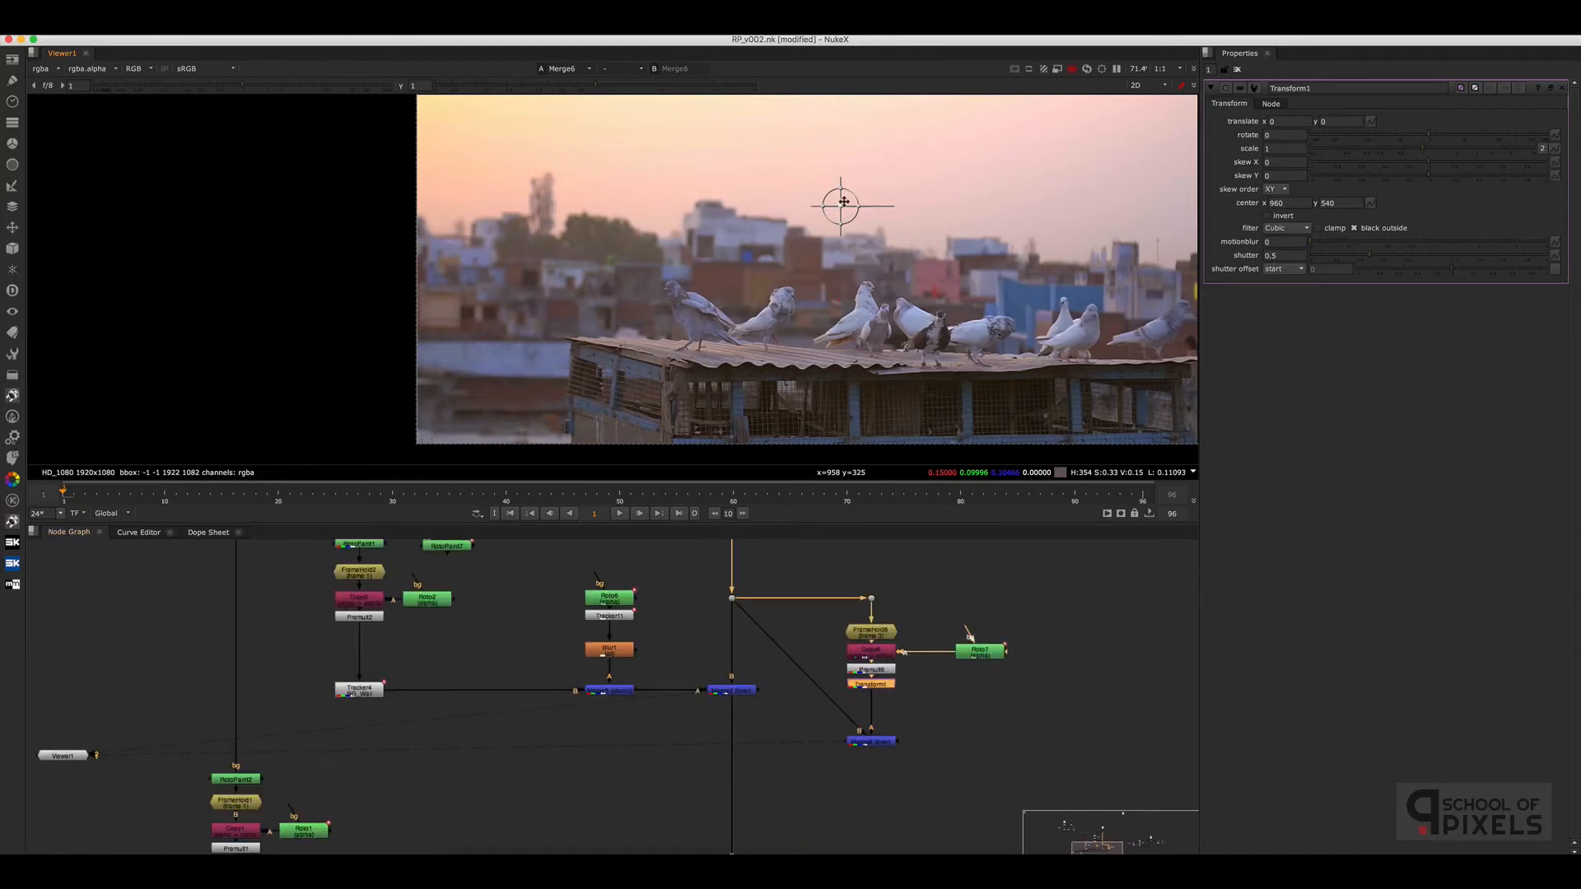
Try scaling the tail patch to about 1.74 around the default pivot, and reset its scale to 1
drag(853, 194, 859, 183)
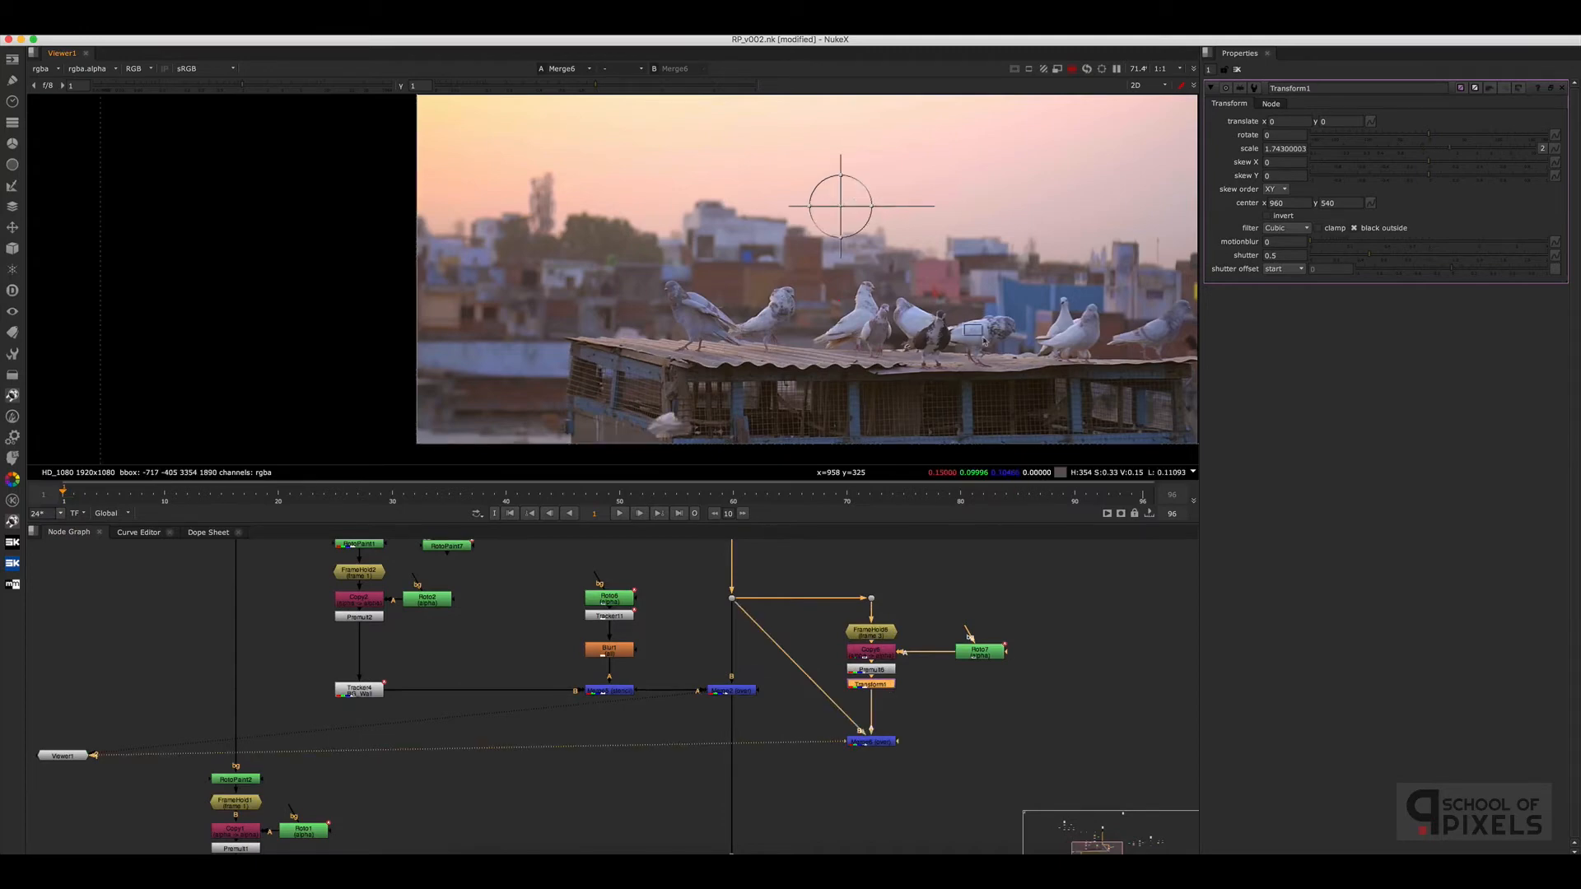
scroll(927, 356, down, 1)
double_click(1285, 148)
text(1)
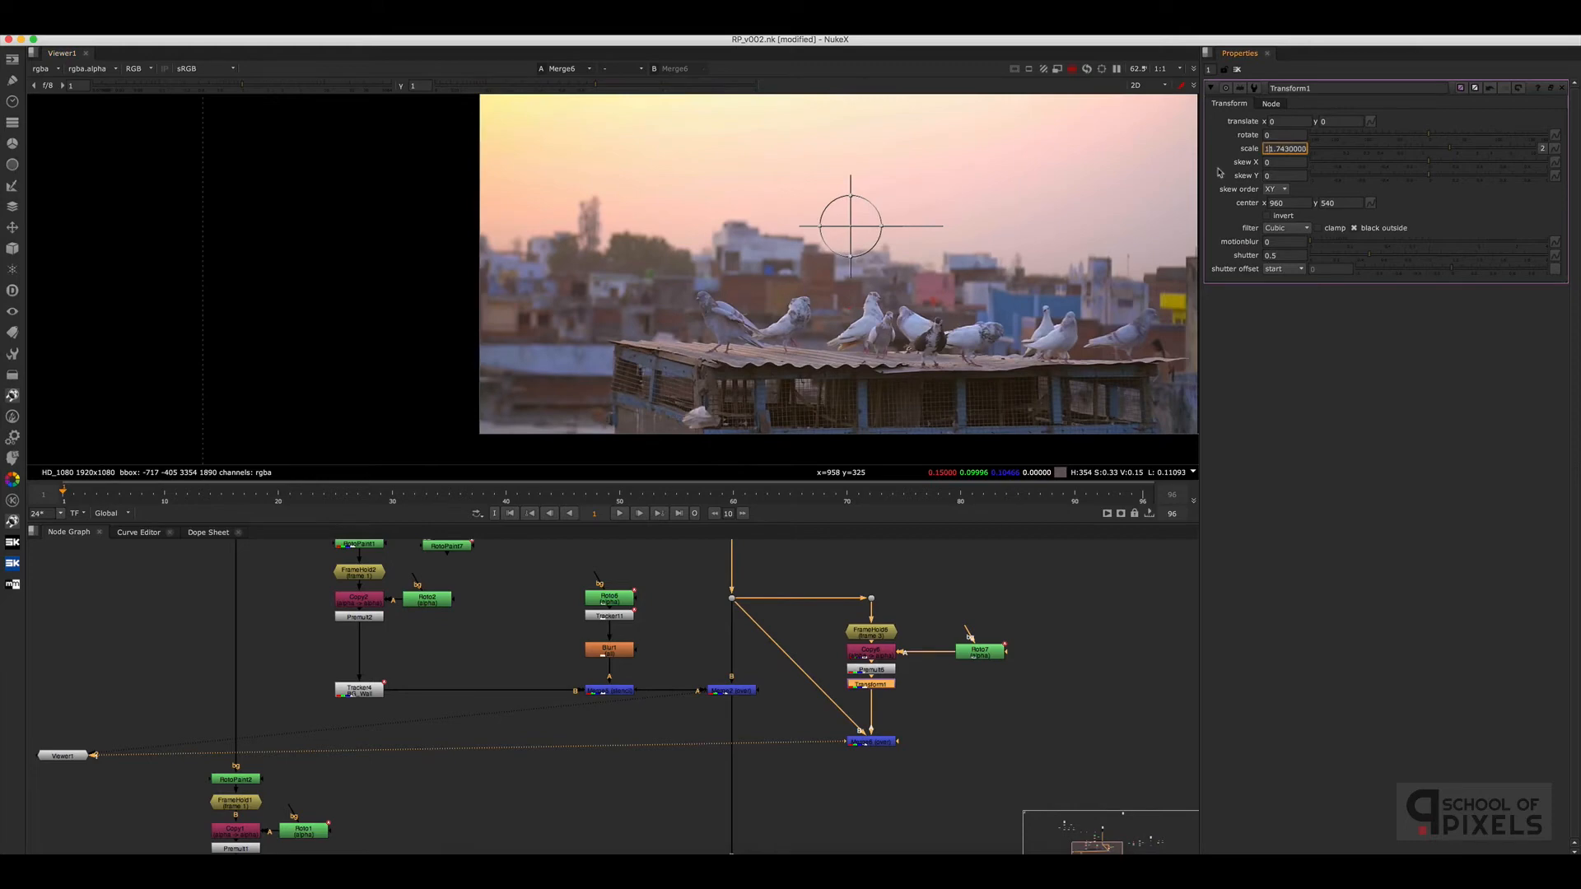
key(Return)
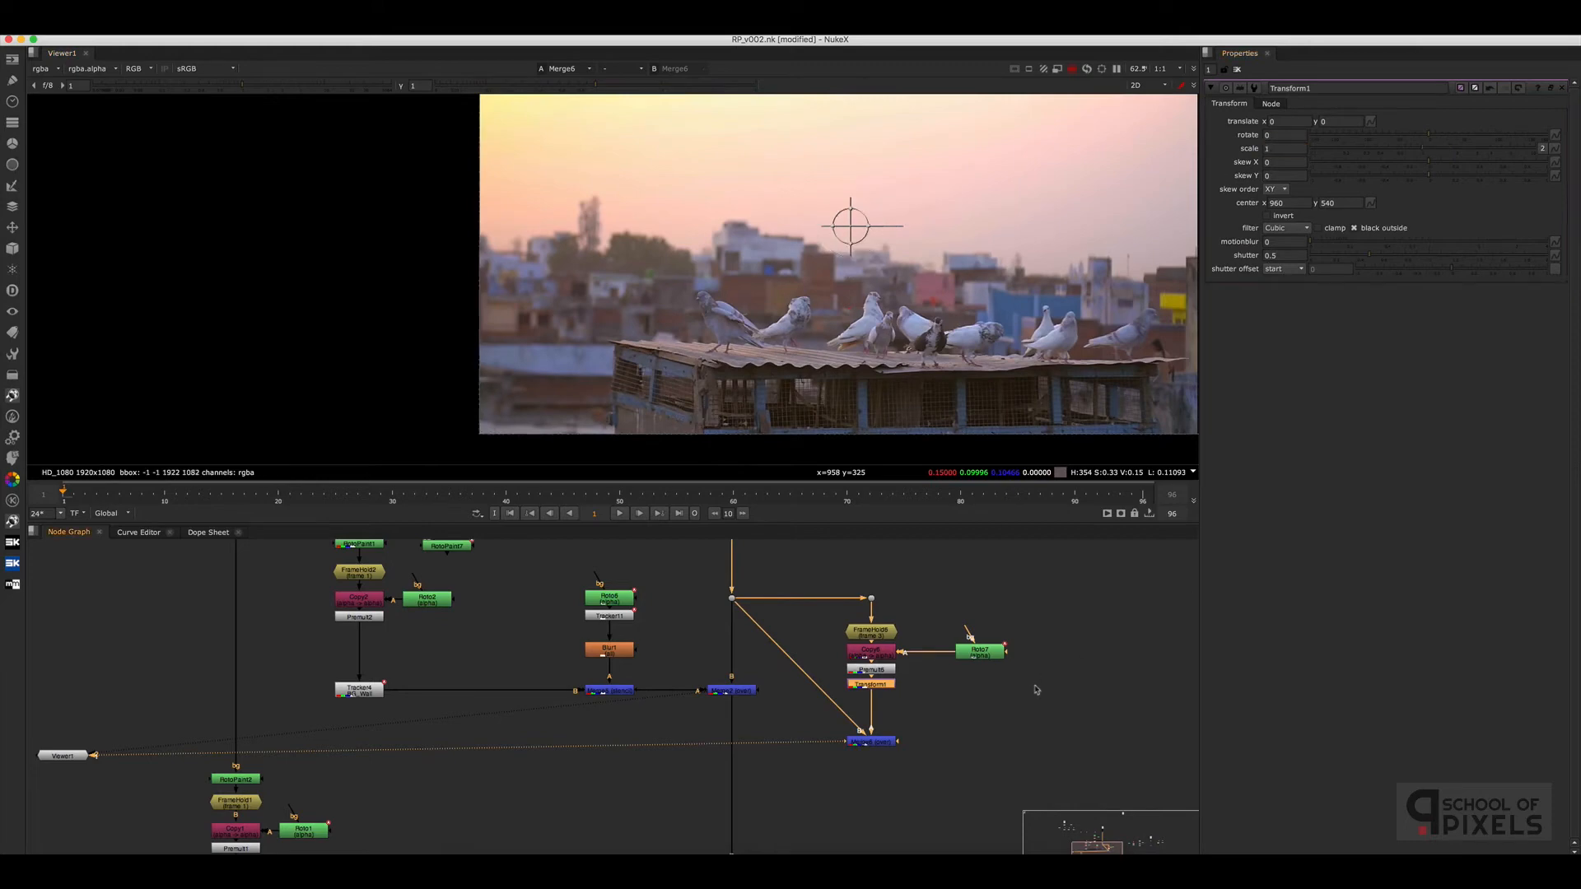
Translate the tail patch to about -72, -99 and move the Transform's pivot onto the patch at about 738, 250
click(1041, 692)
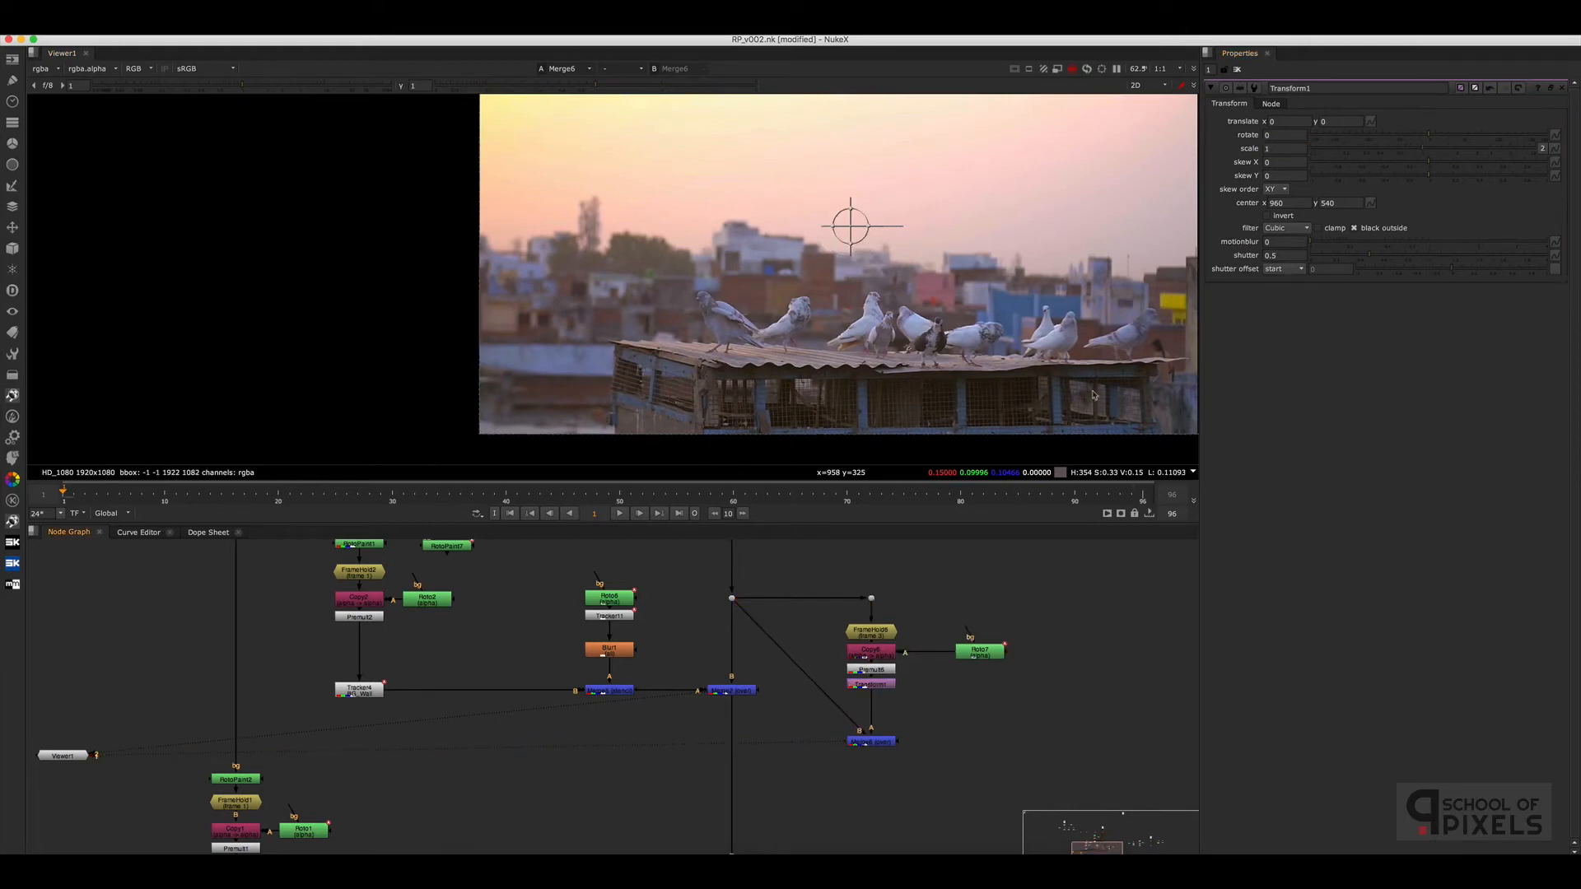
click(875, 685)
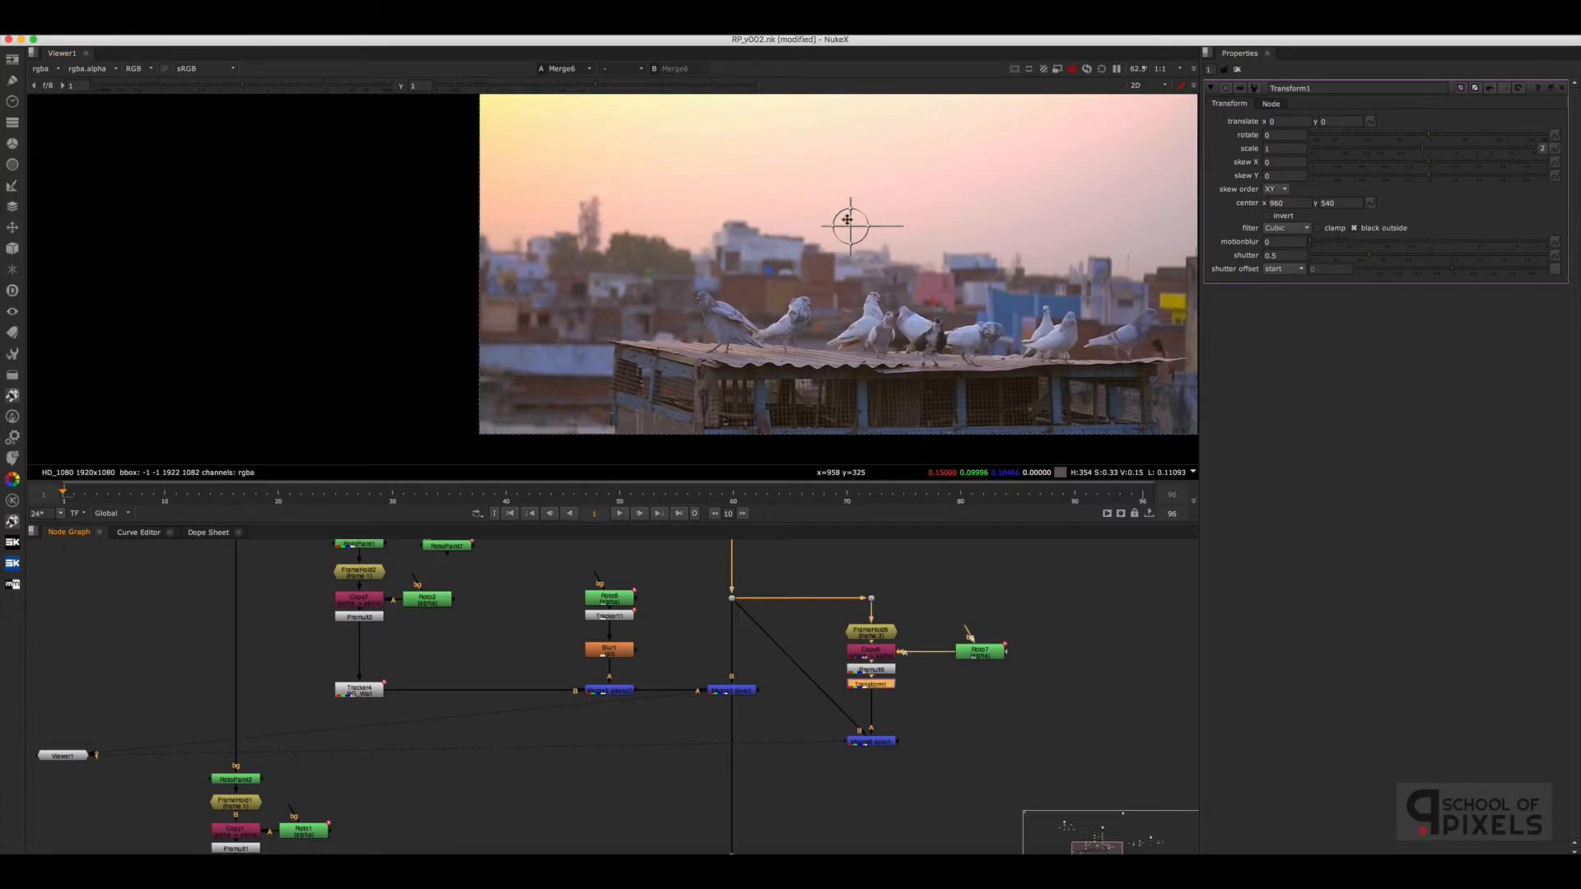
drag(848, 219, 823, 264)
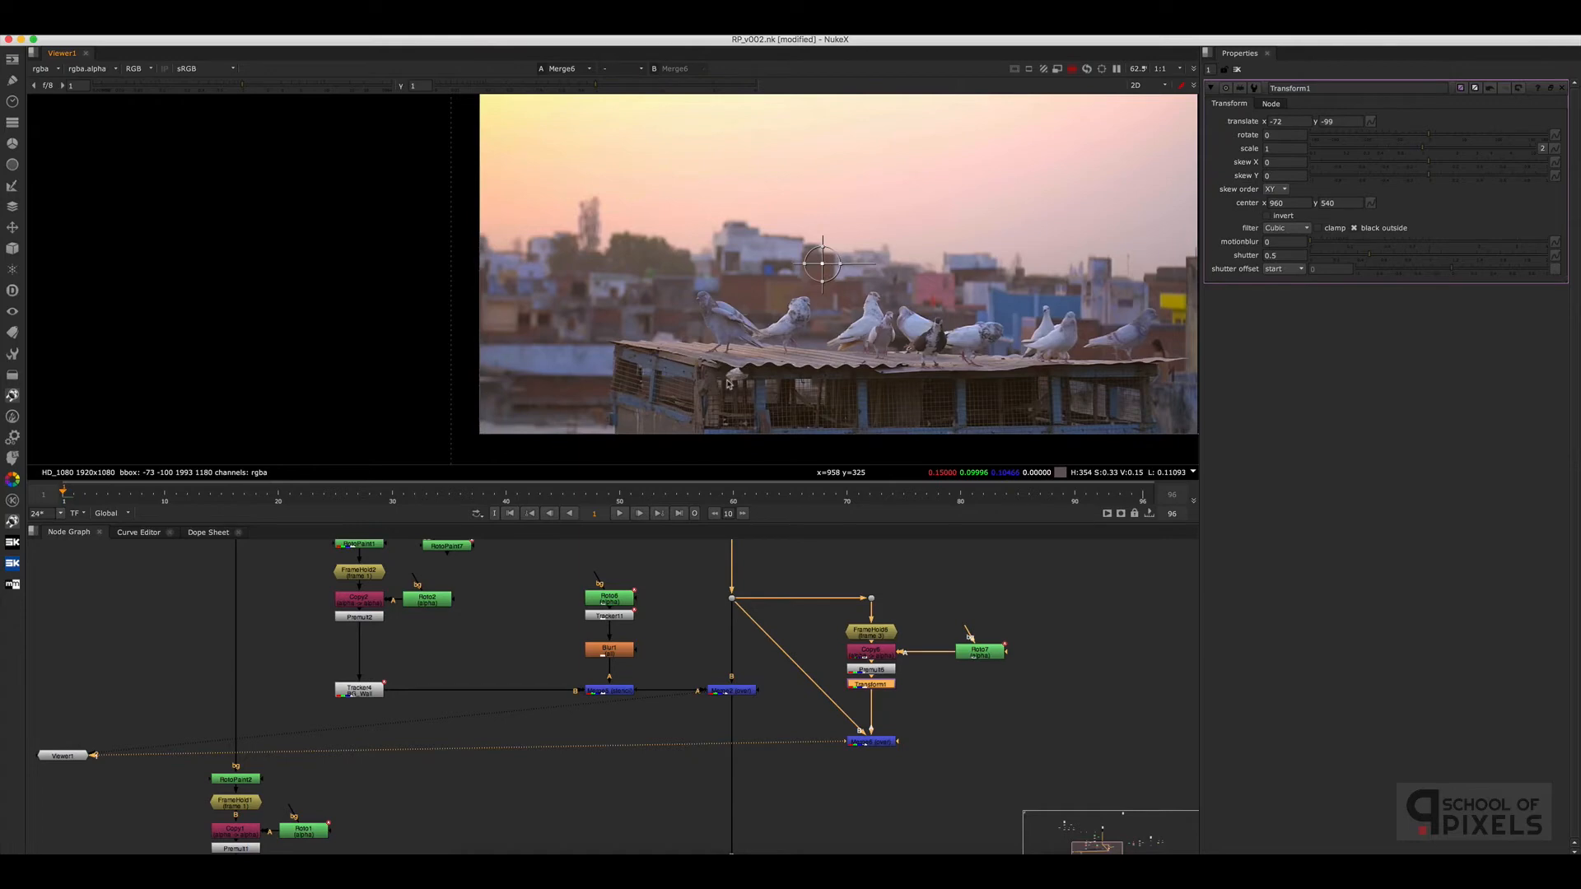
ctrl+drag(822, 263, 734, 378)
scroll(849, 406, up, 5)
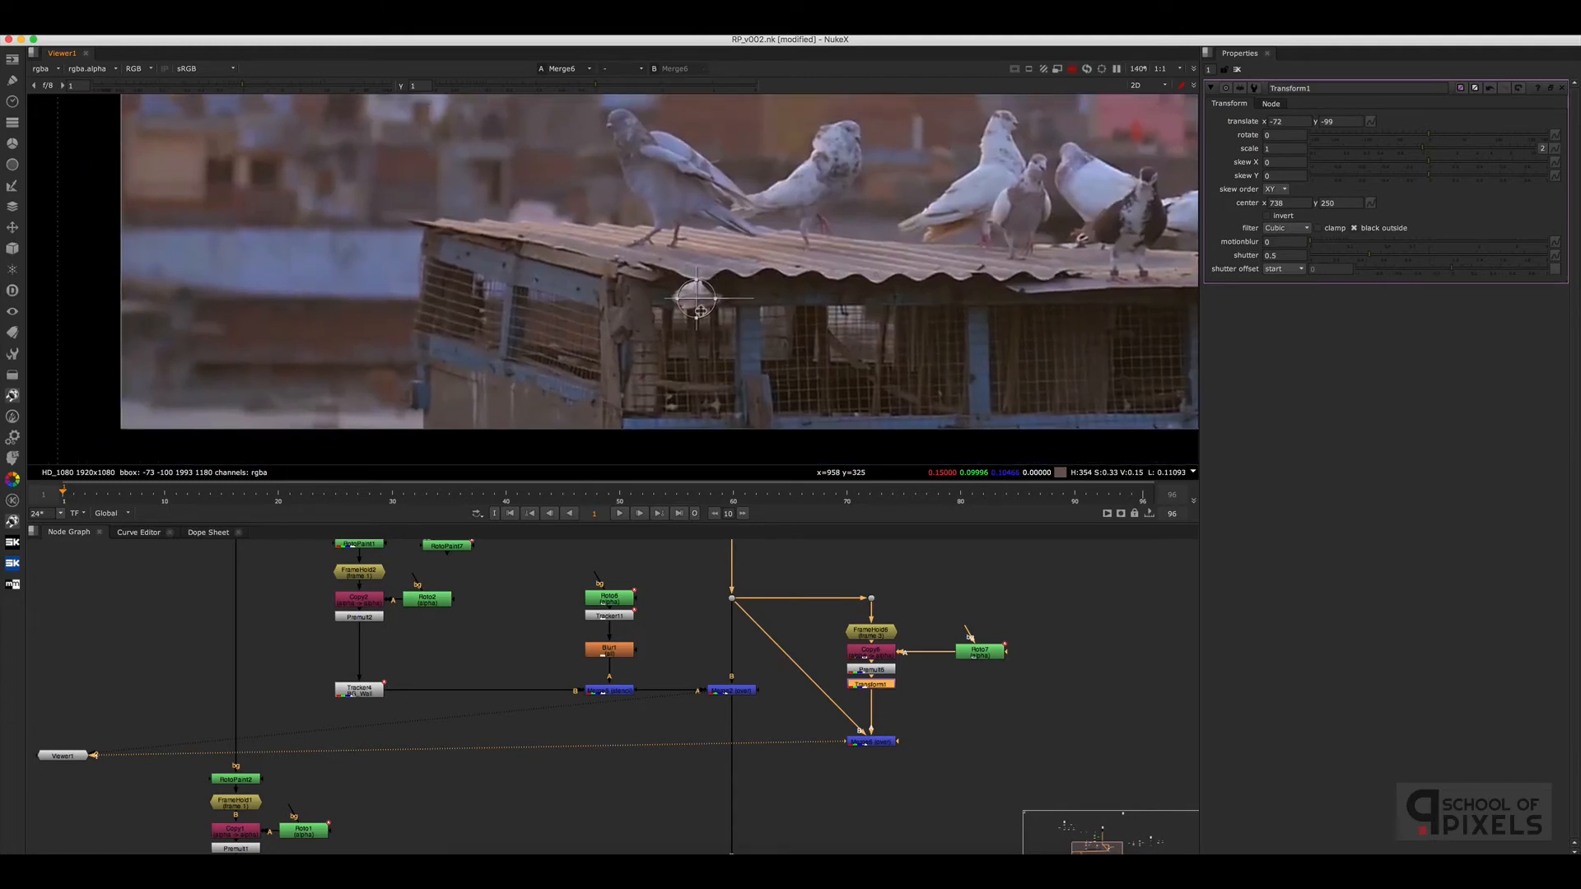
scroll(757, 288, up, 3)
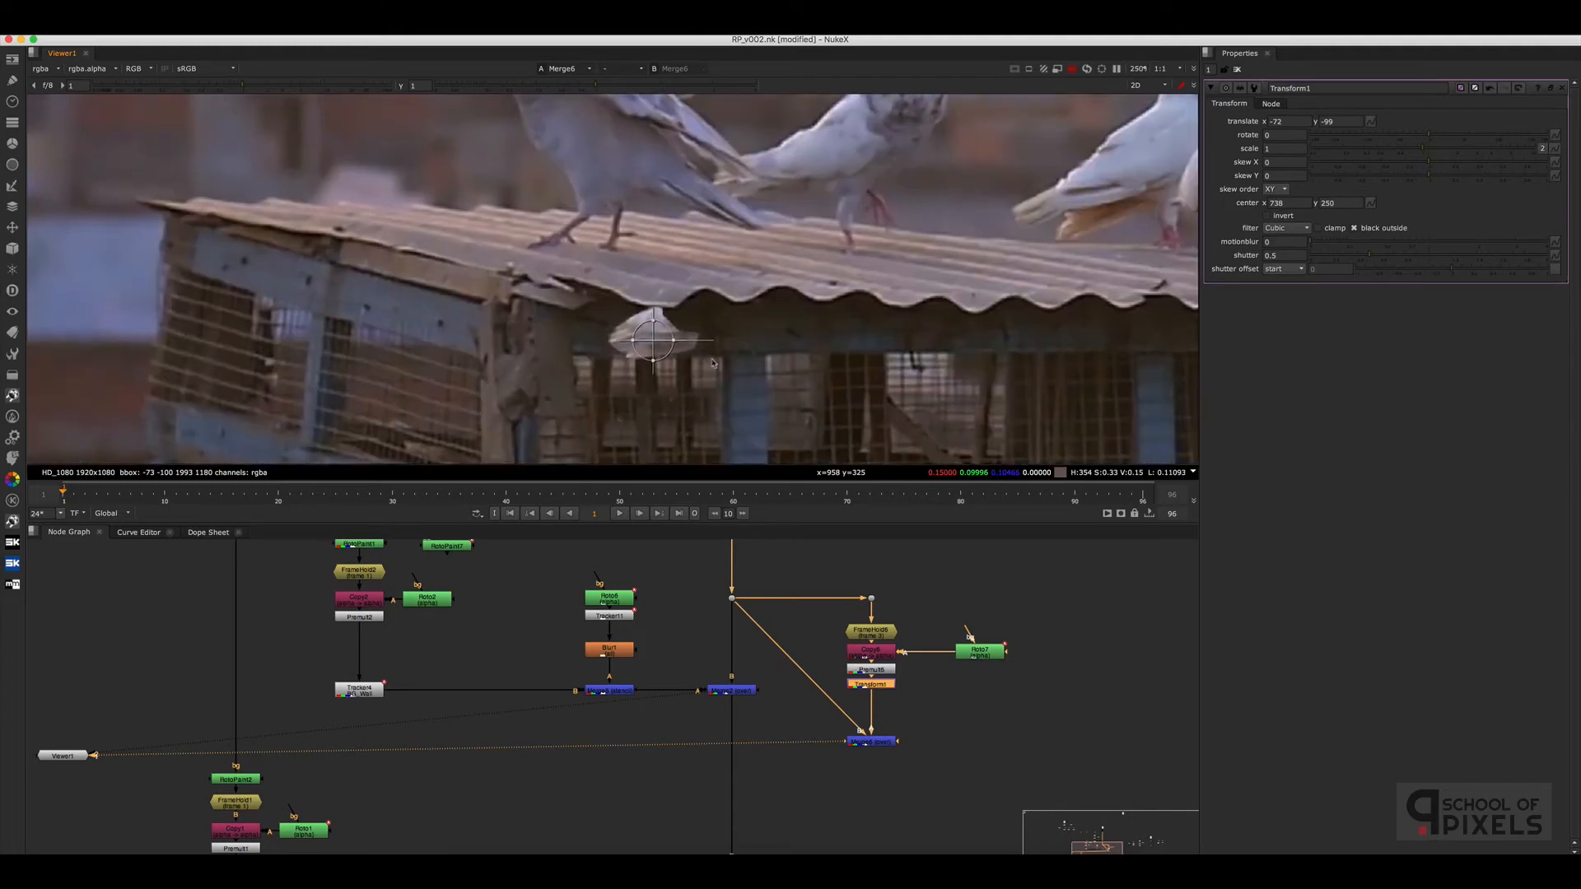
Place the tail patch over the second pigeon's tail at about -1.8, 3.4 and rotate it to about -7.56 degrees
drag(653, 339, 748, 178)
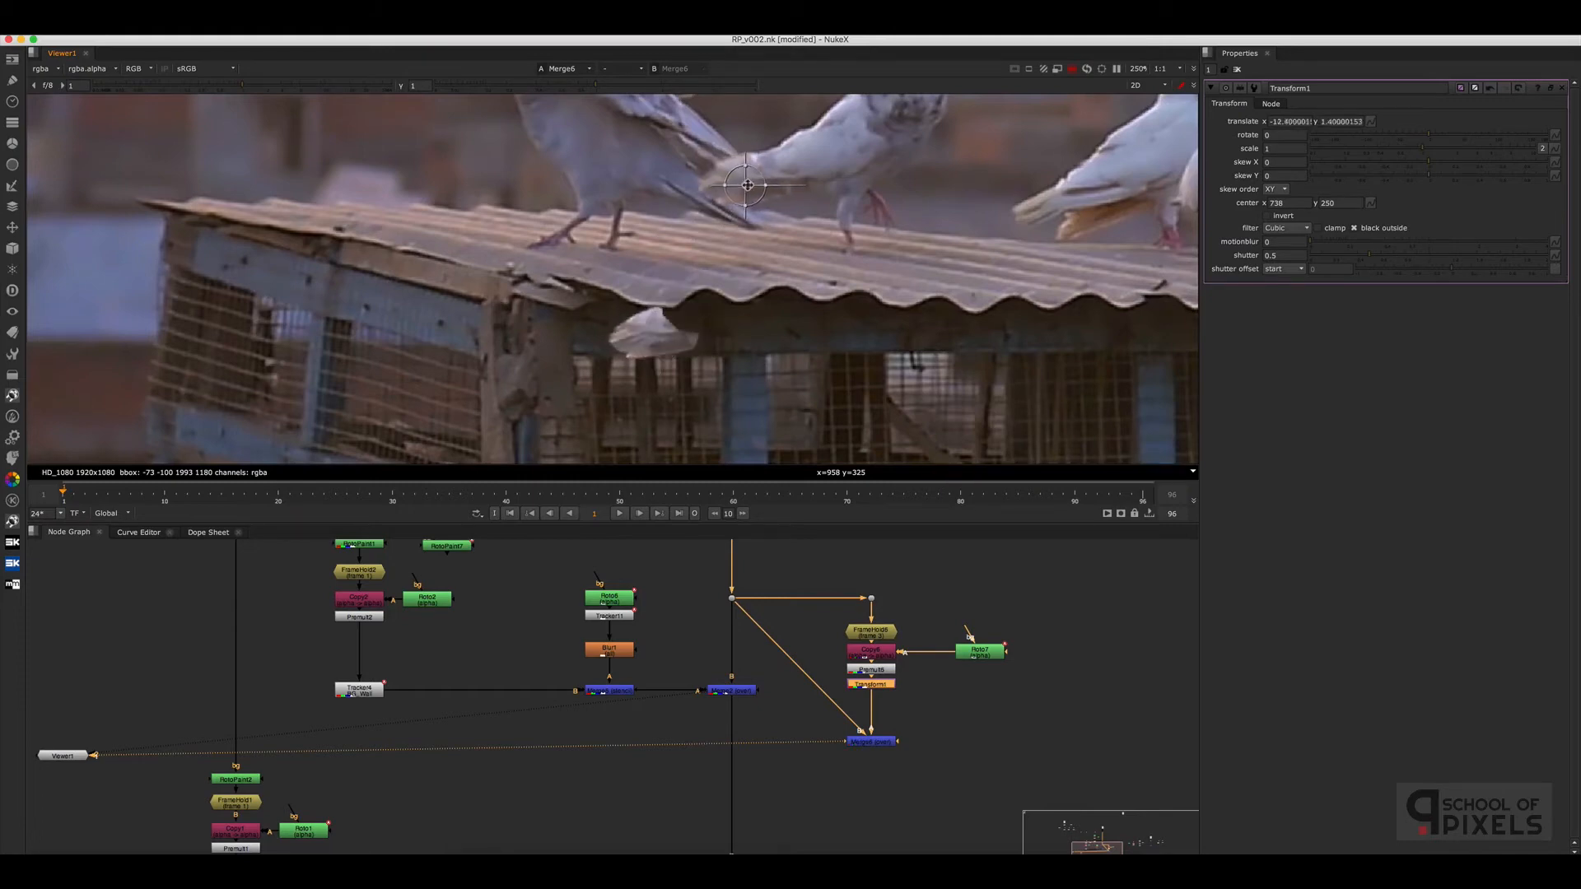
scroll(746, 182, up, 2)
scroll(729, 252, up, 2)
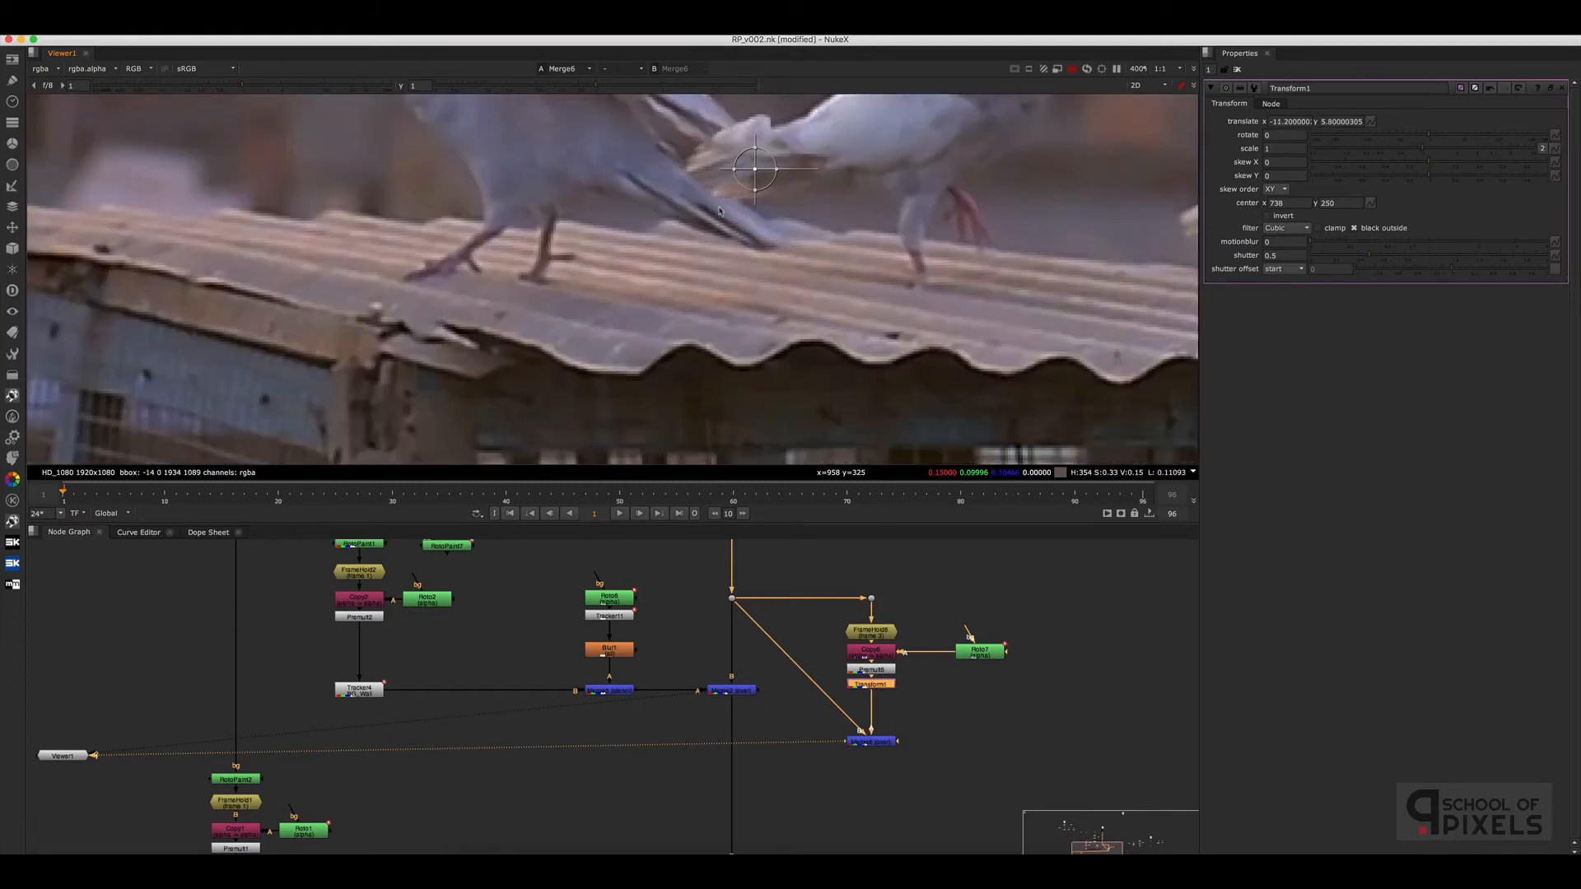
drag(733, 256, 791, 268)
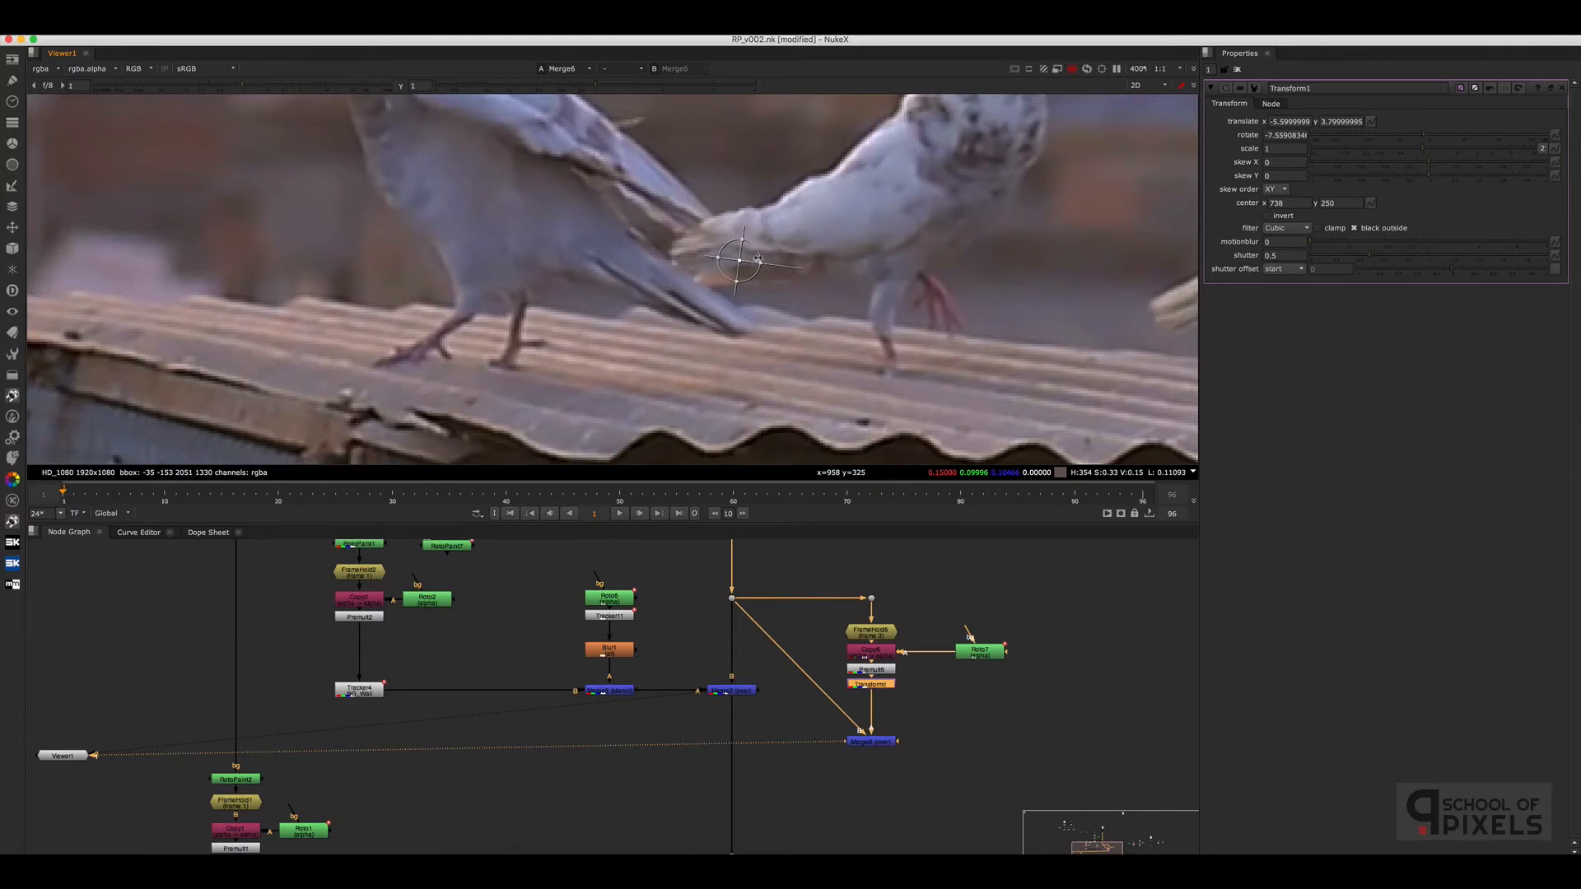
drag(745, 264, 755, 266)
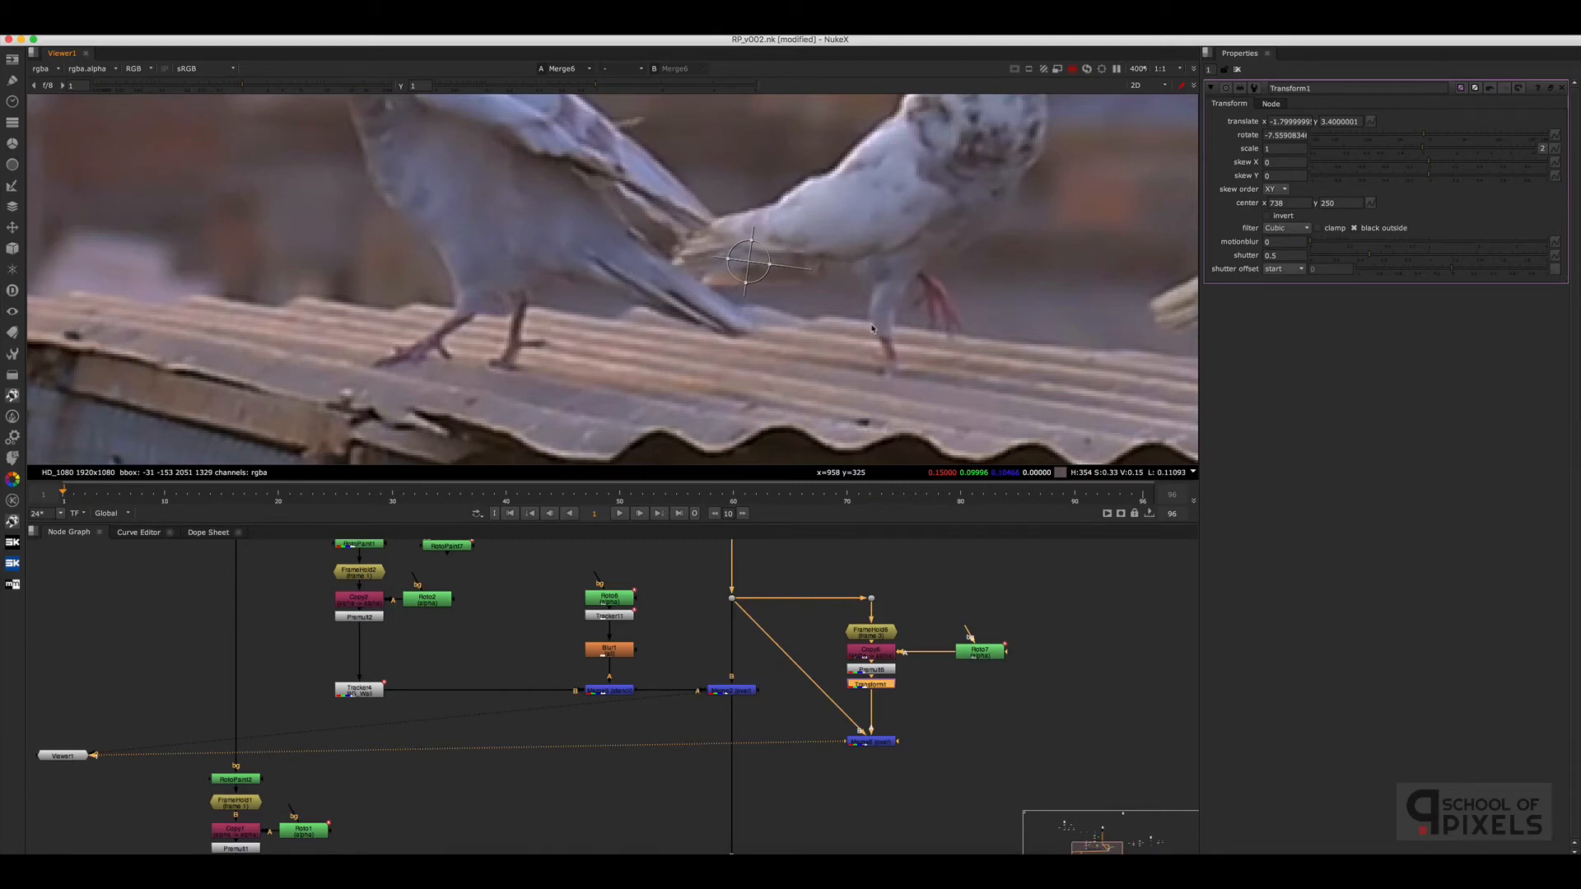
Stretch the tail patch to a width scale of about 1.14 and select the Merge for comparison
double_click(871, 742)
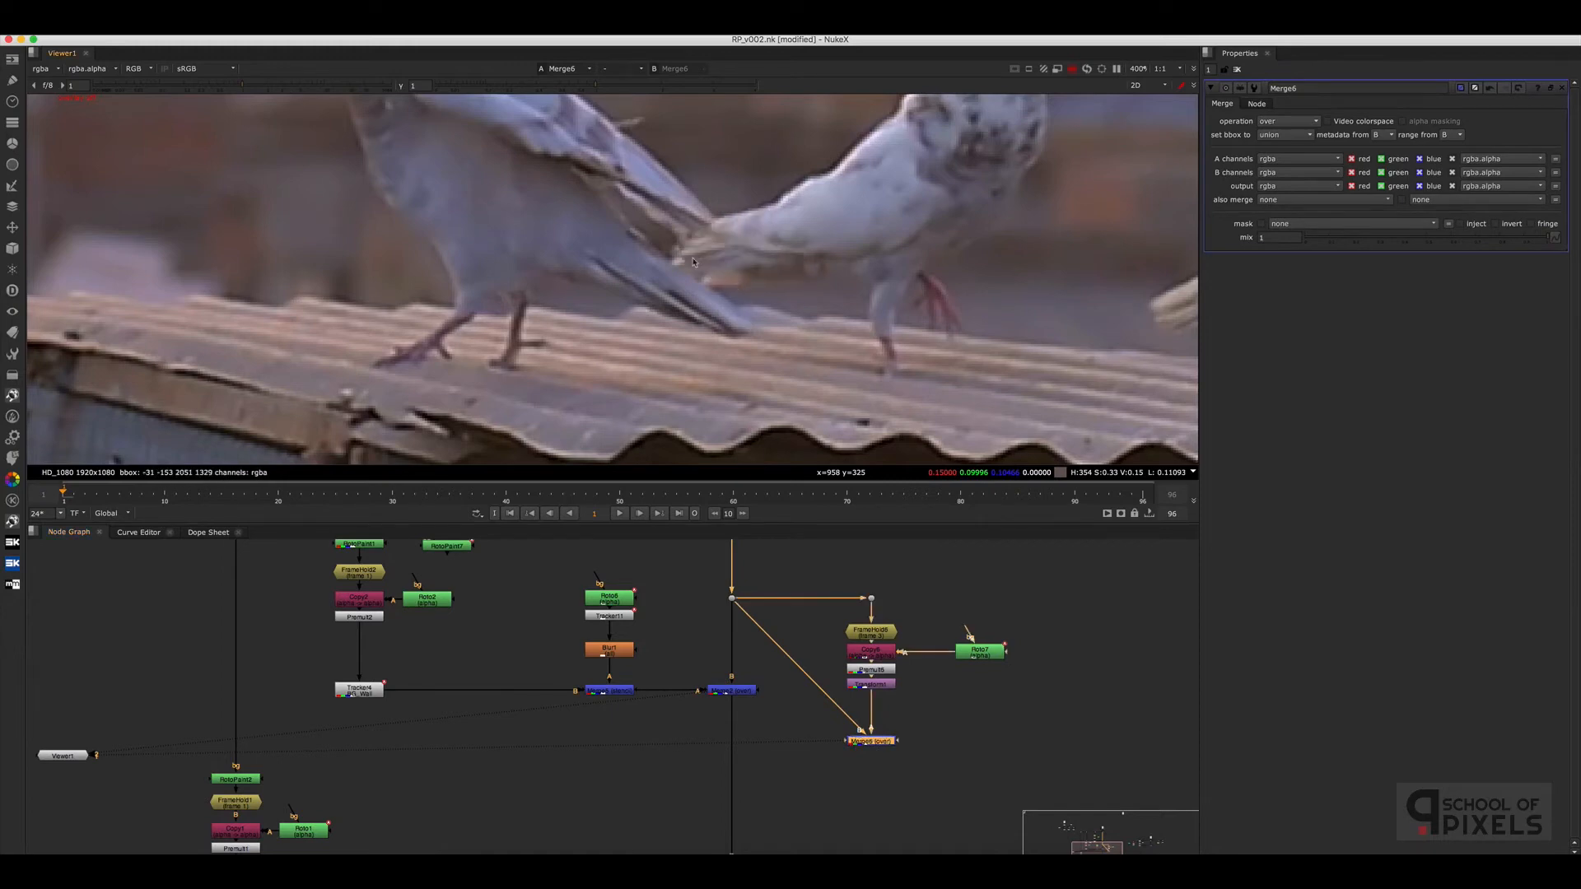
double_click(871, 685)
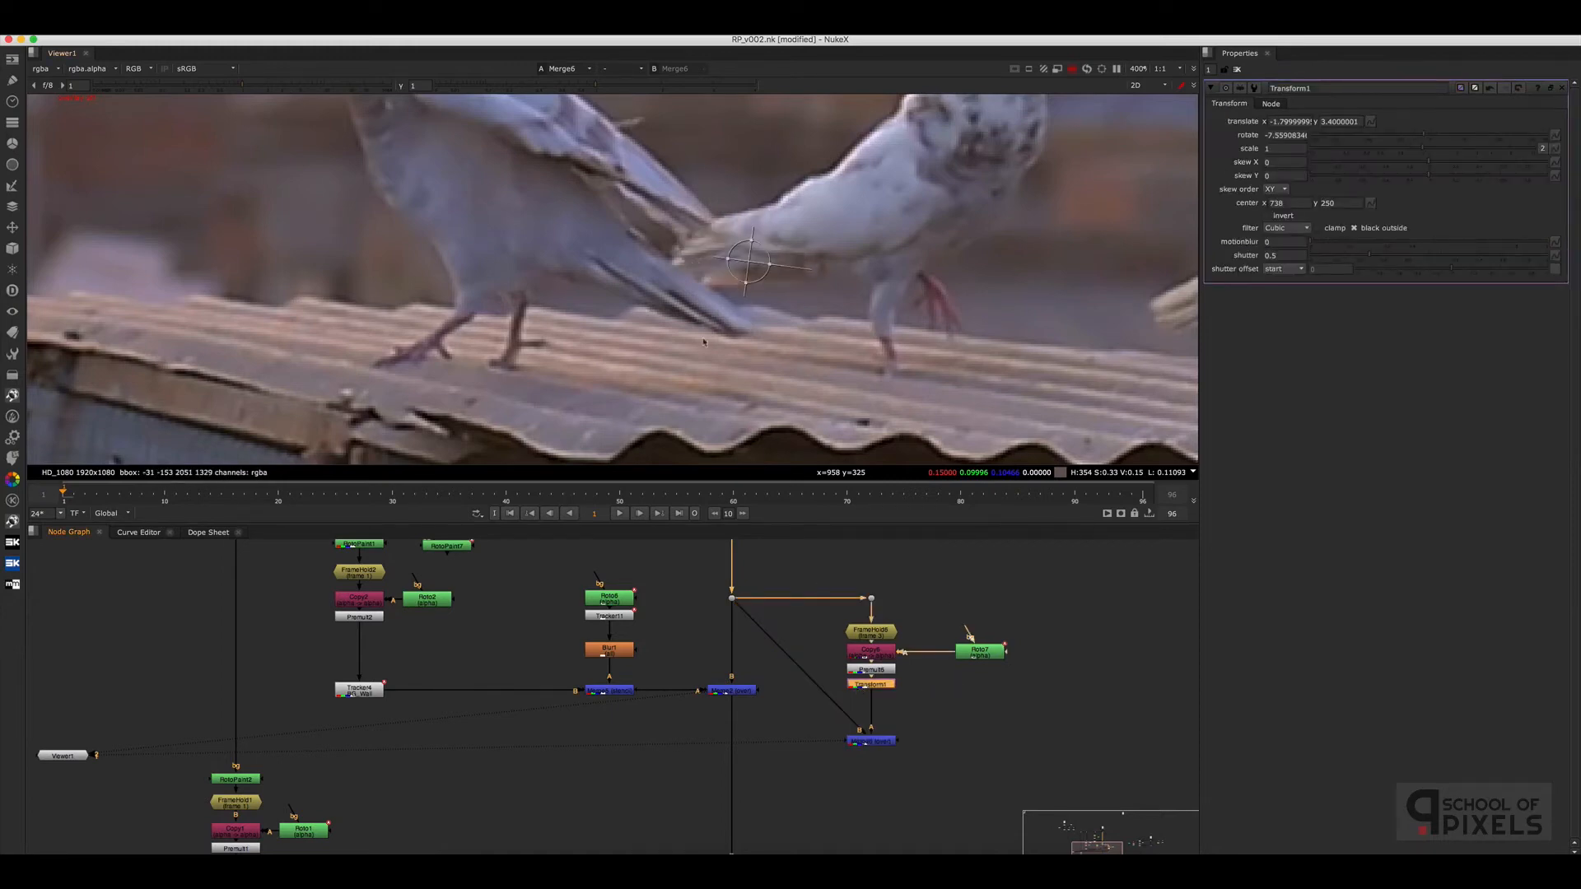
drag(729, 260, 724, 261)
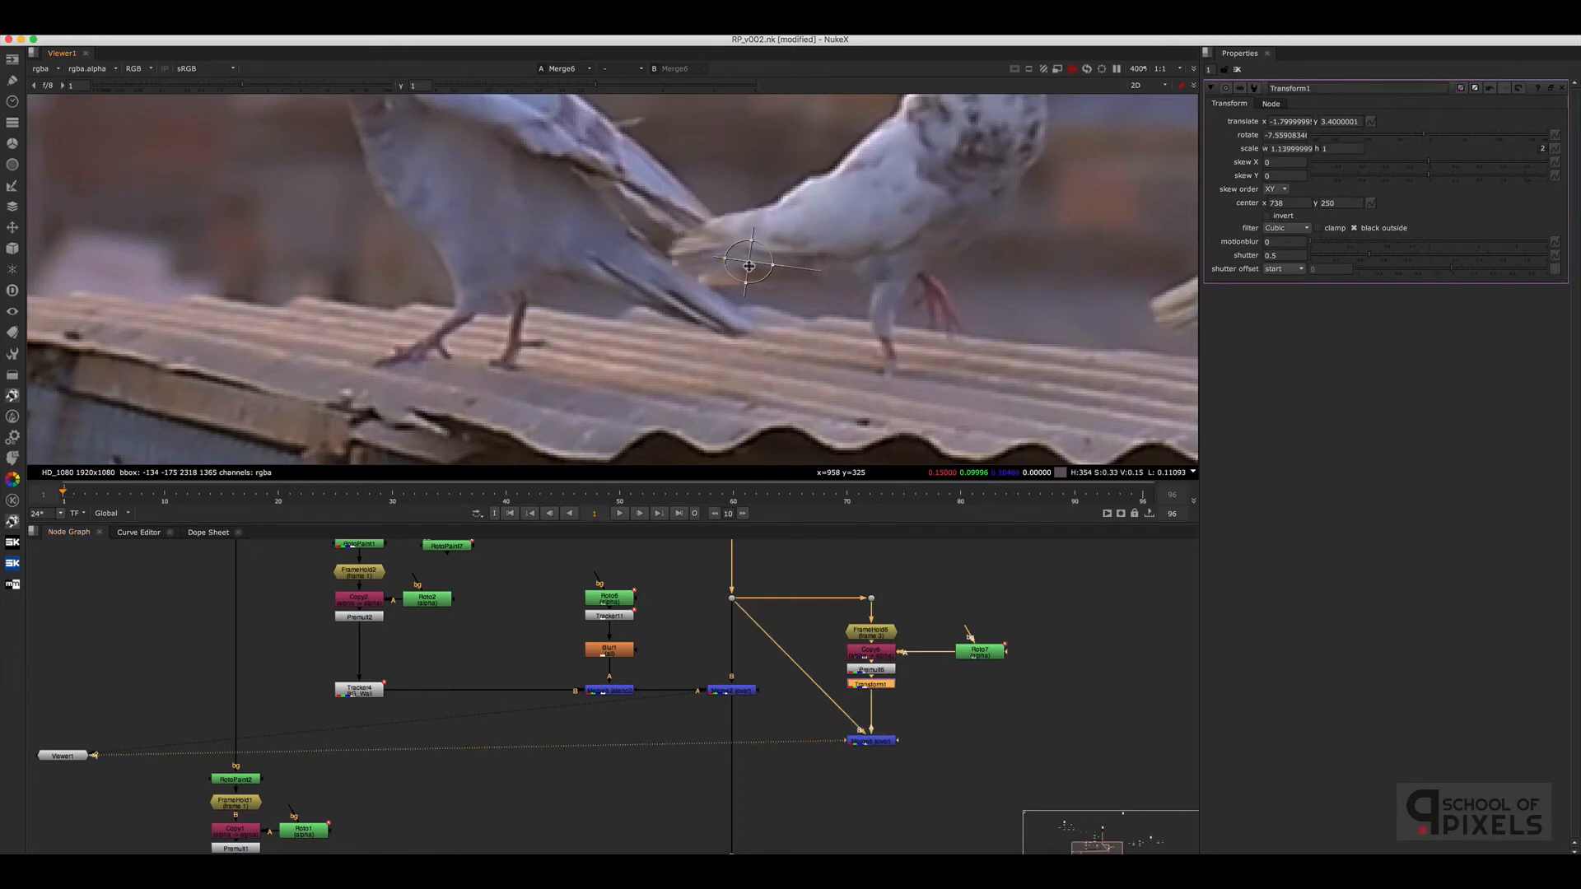
click(862, 740)
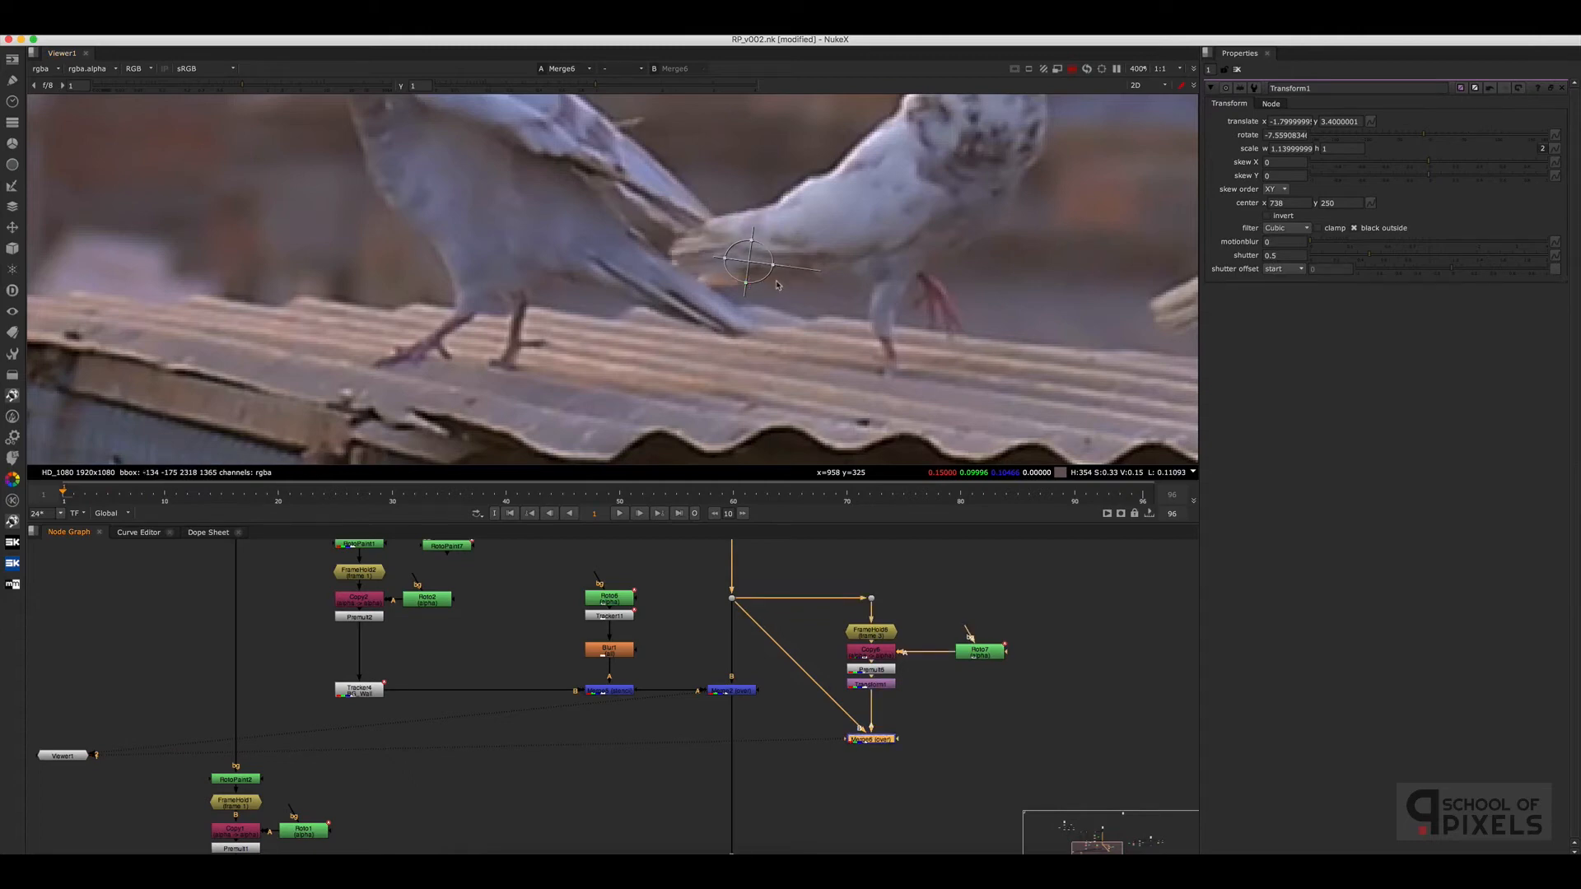
In the tail Roto, enable ripple edit for all keys and reshape the Bezier's edge where the tail meets the body
click(971, 651)
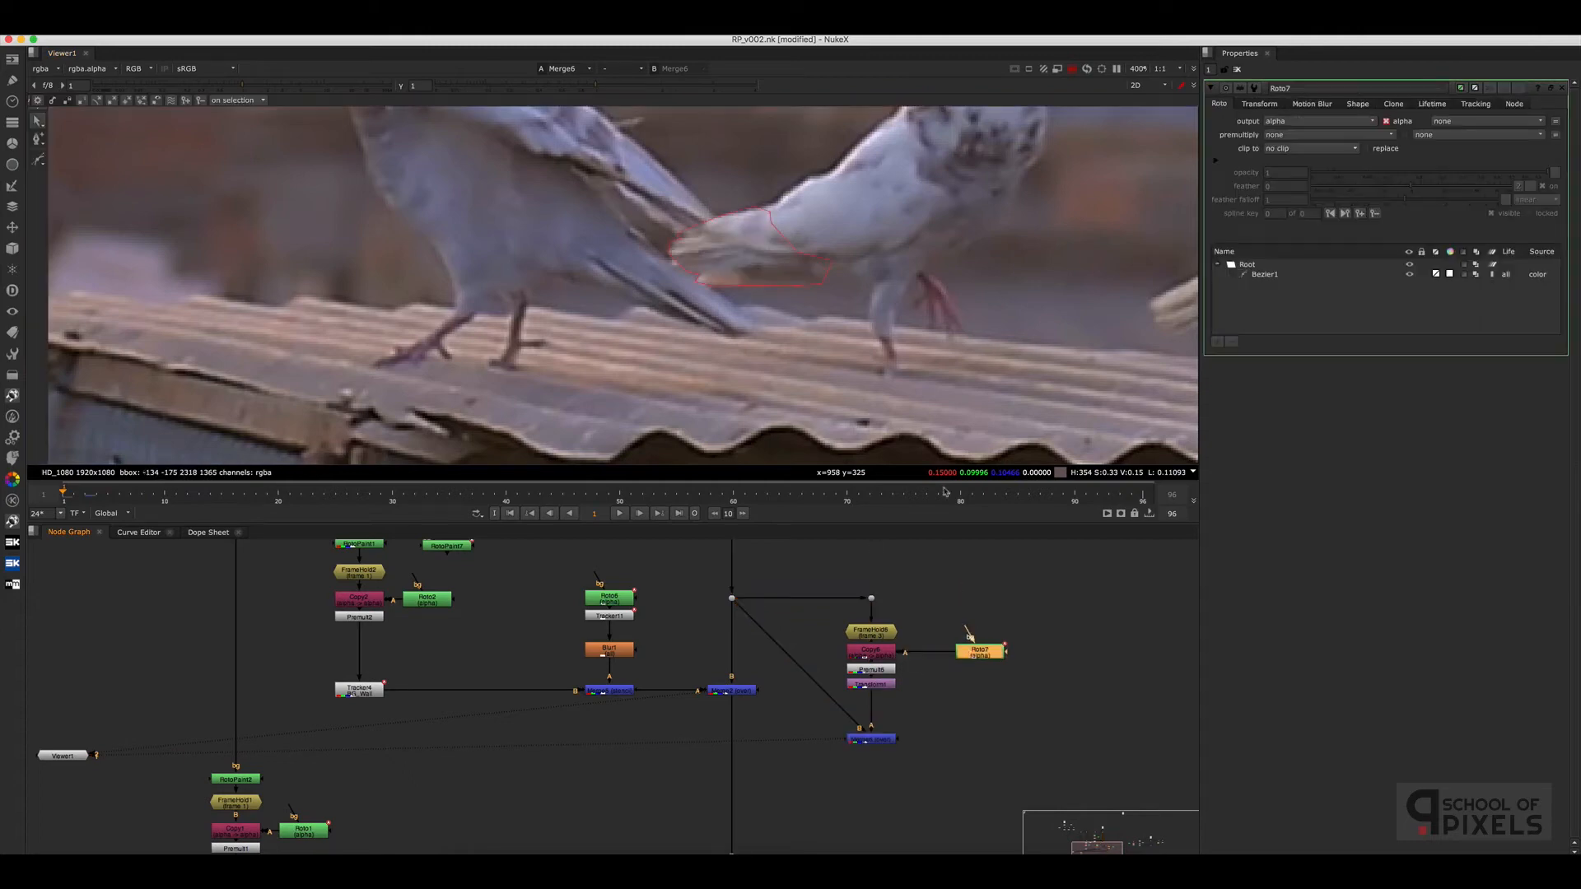
click(760, 231)
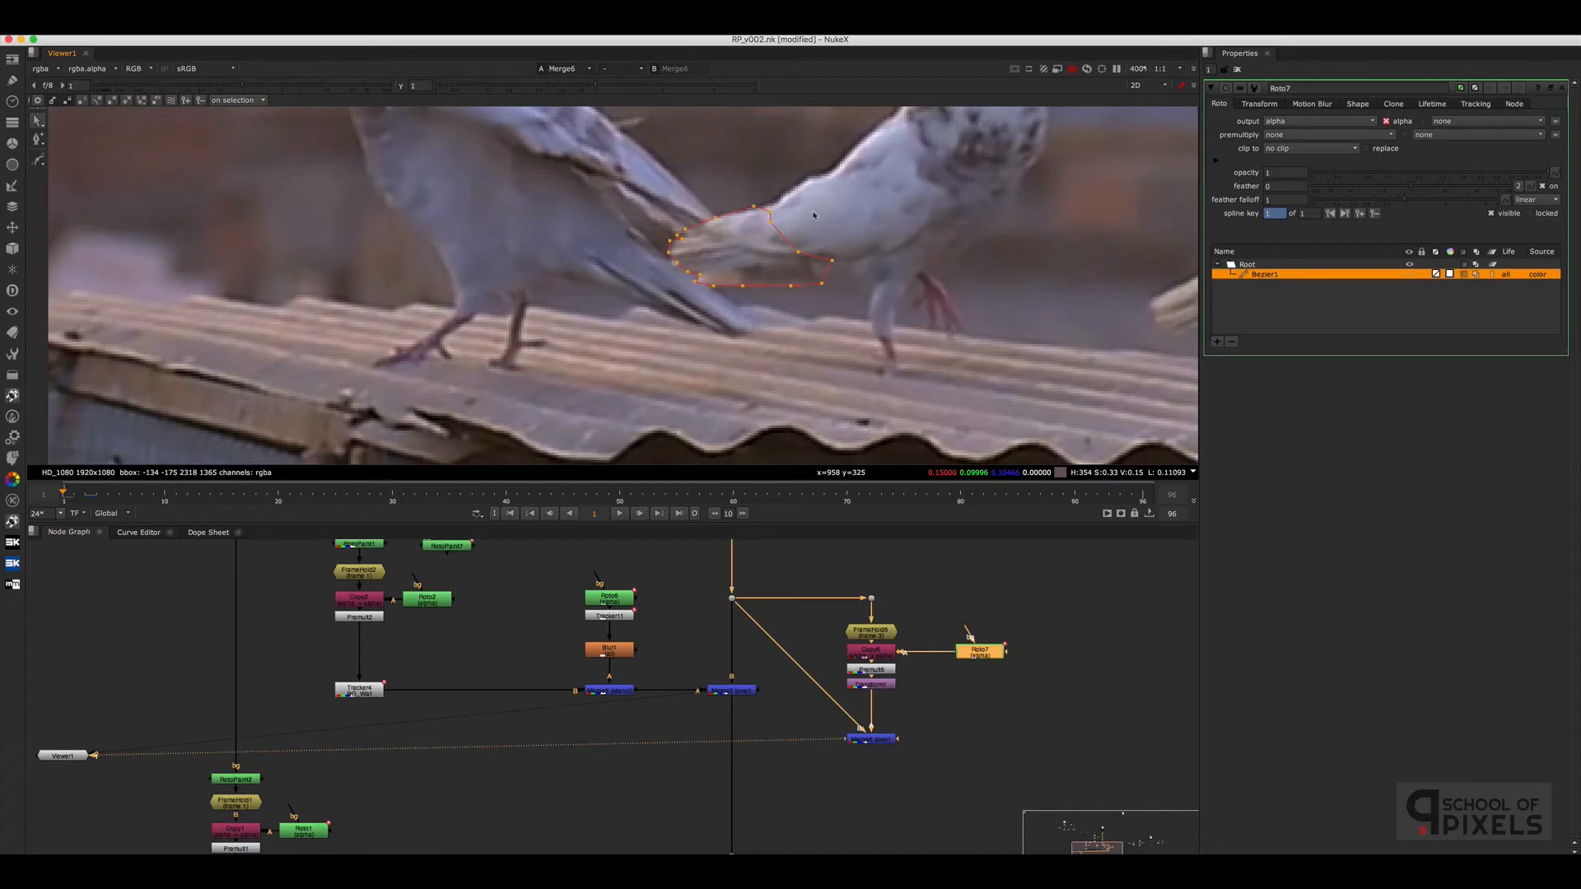
drag(771, 213, 771, 221)
click(453, 175)
click(171, 102)
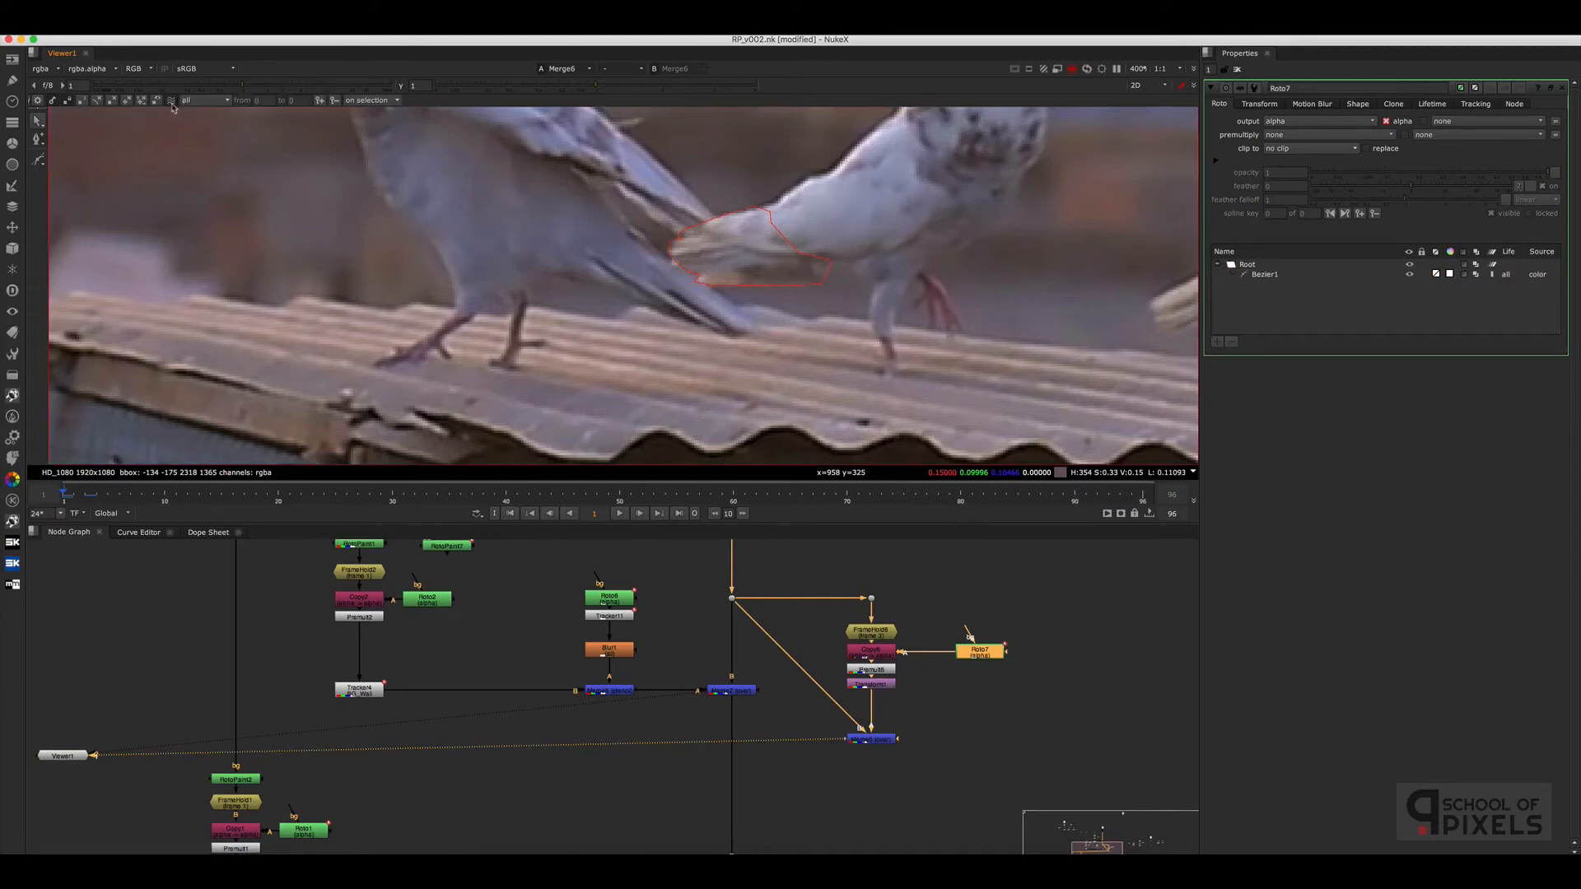
click(773, 223)
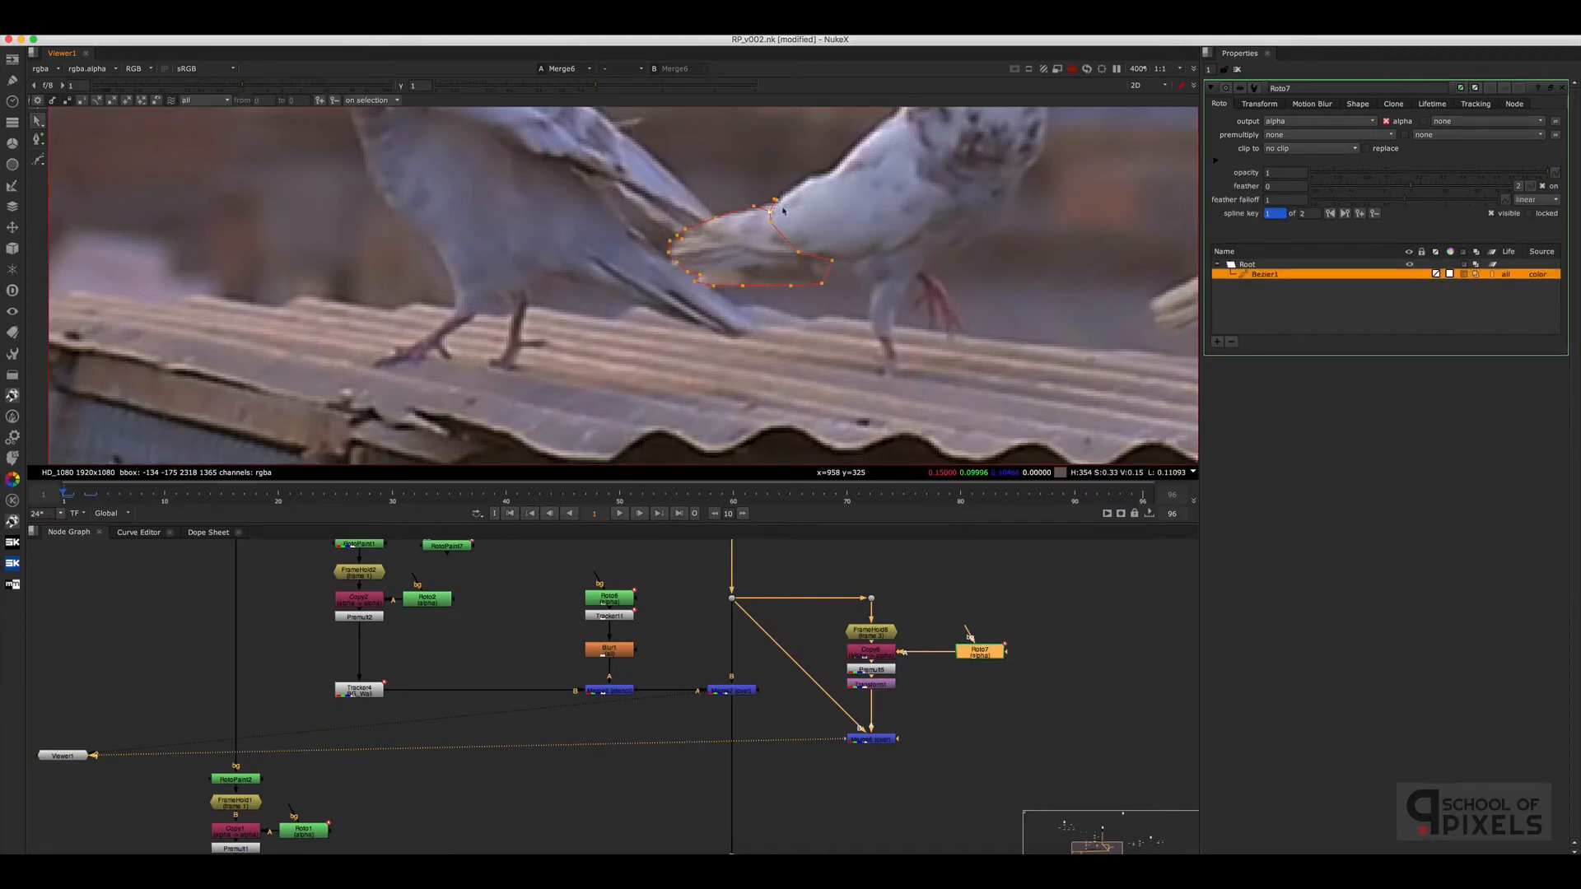
click(785, 210)
super+drag(798, 252, 853, 233)
Compare the pigeons' overlapping tails with the tail Merge repeatedly disabled and enabled, close up and in a wider view
click(875, 738)
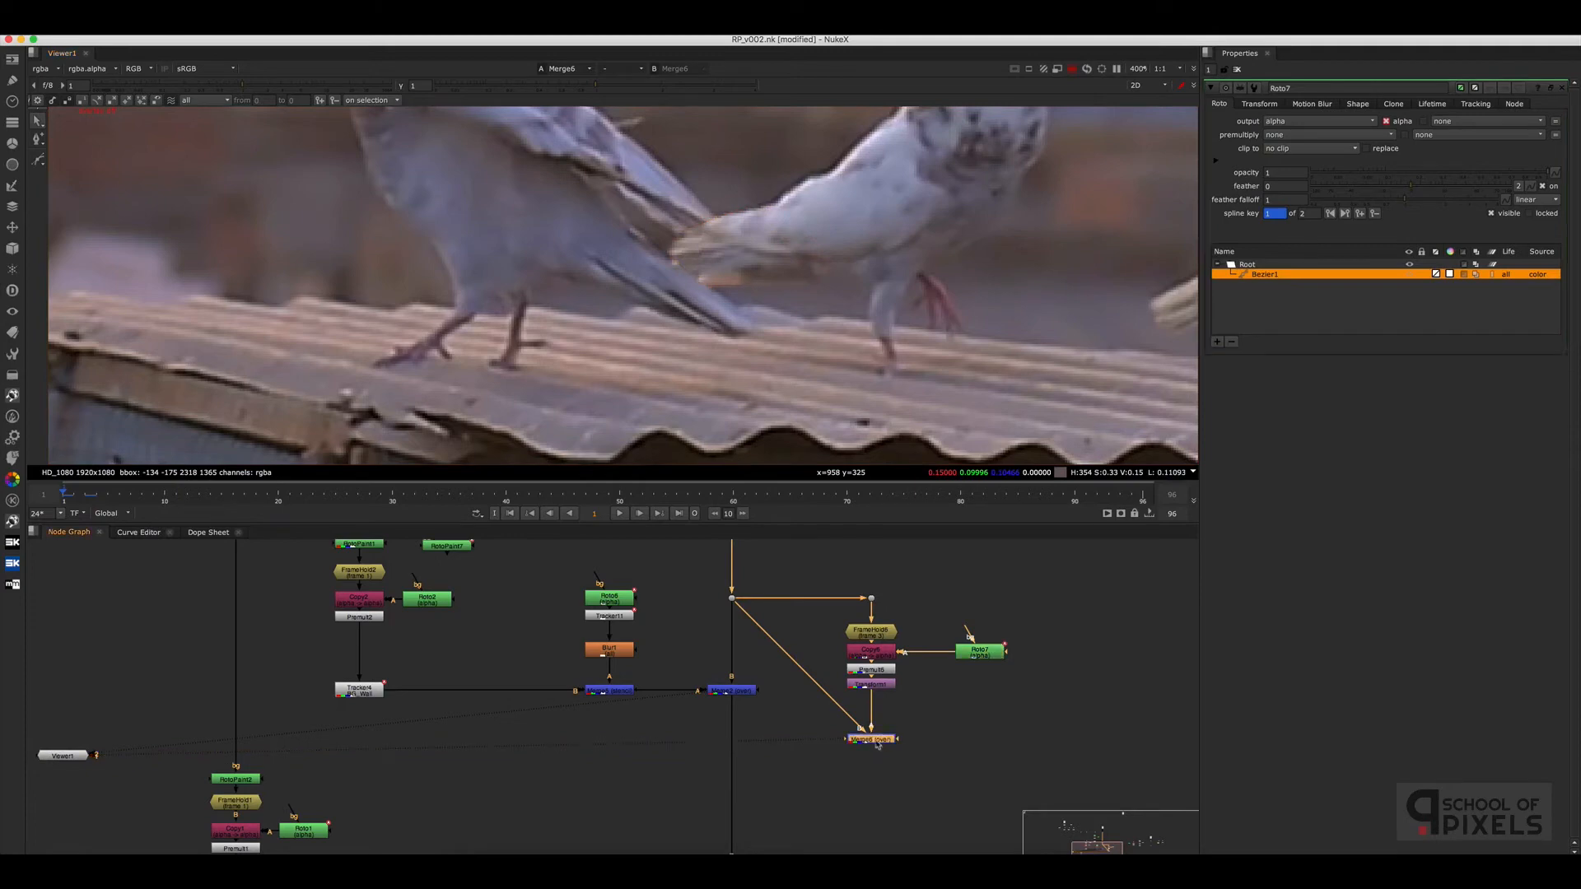
key(d)
key(d)
key(d)
key(d)
key(d)
key(d)
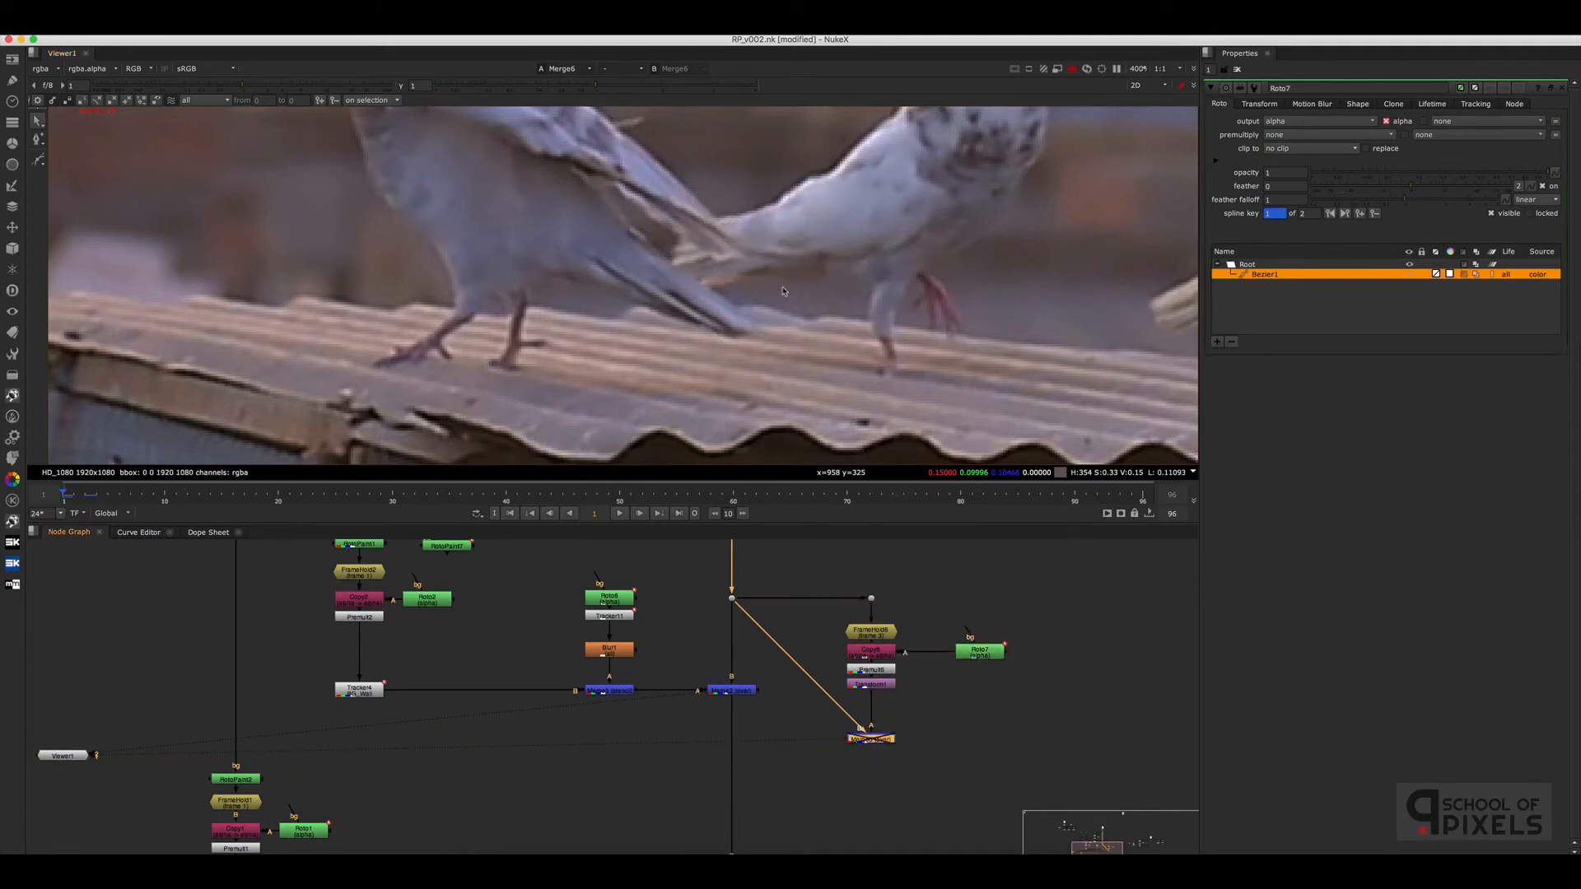
key(d)
key(d)
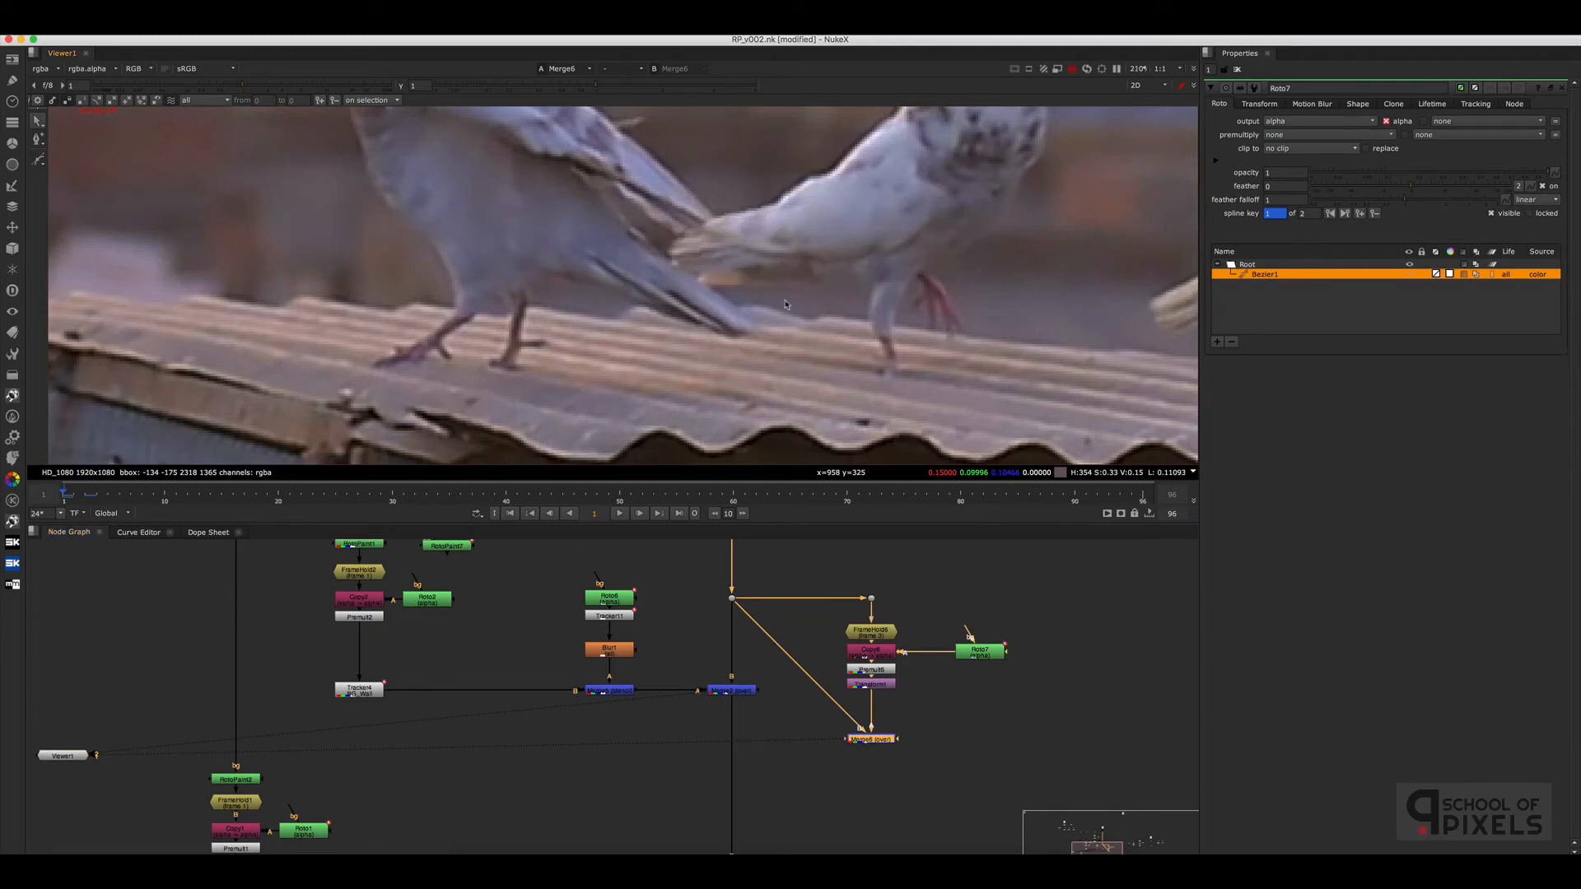
key(minus)
key(d)
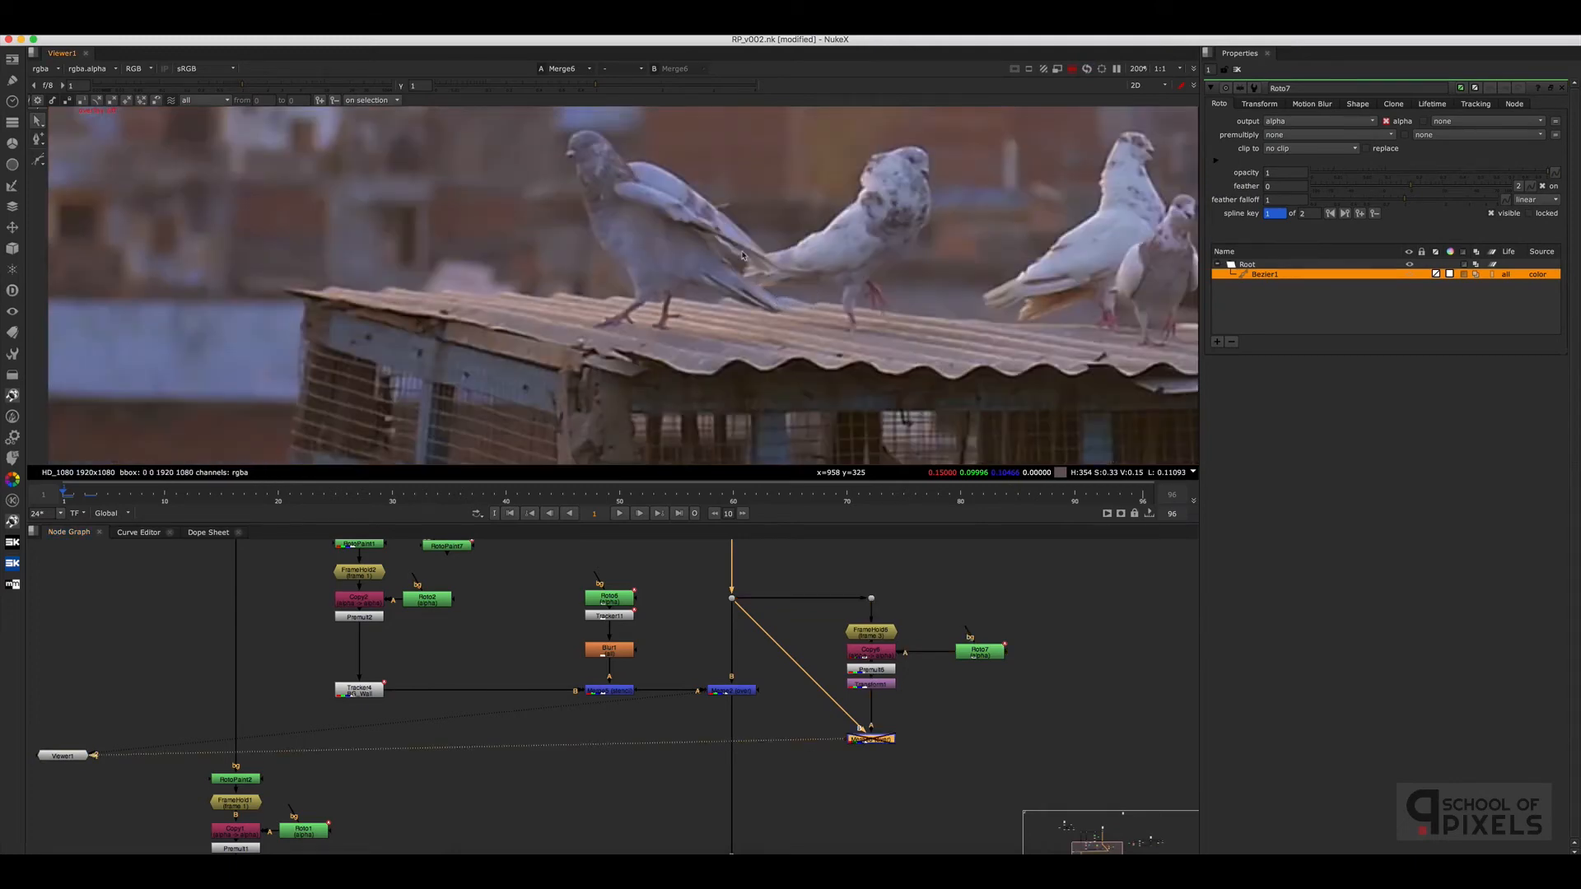
key(d)
key(d)
key(d)
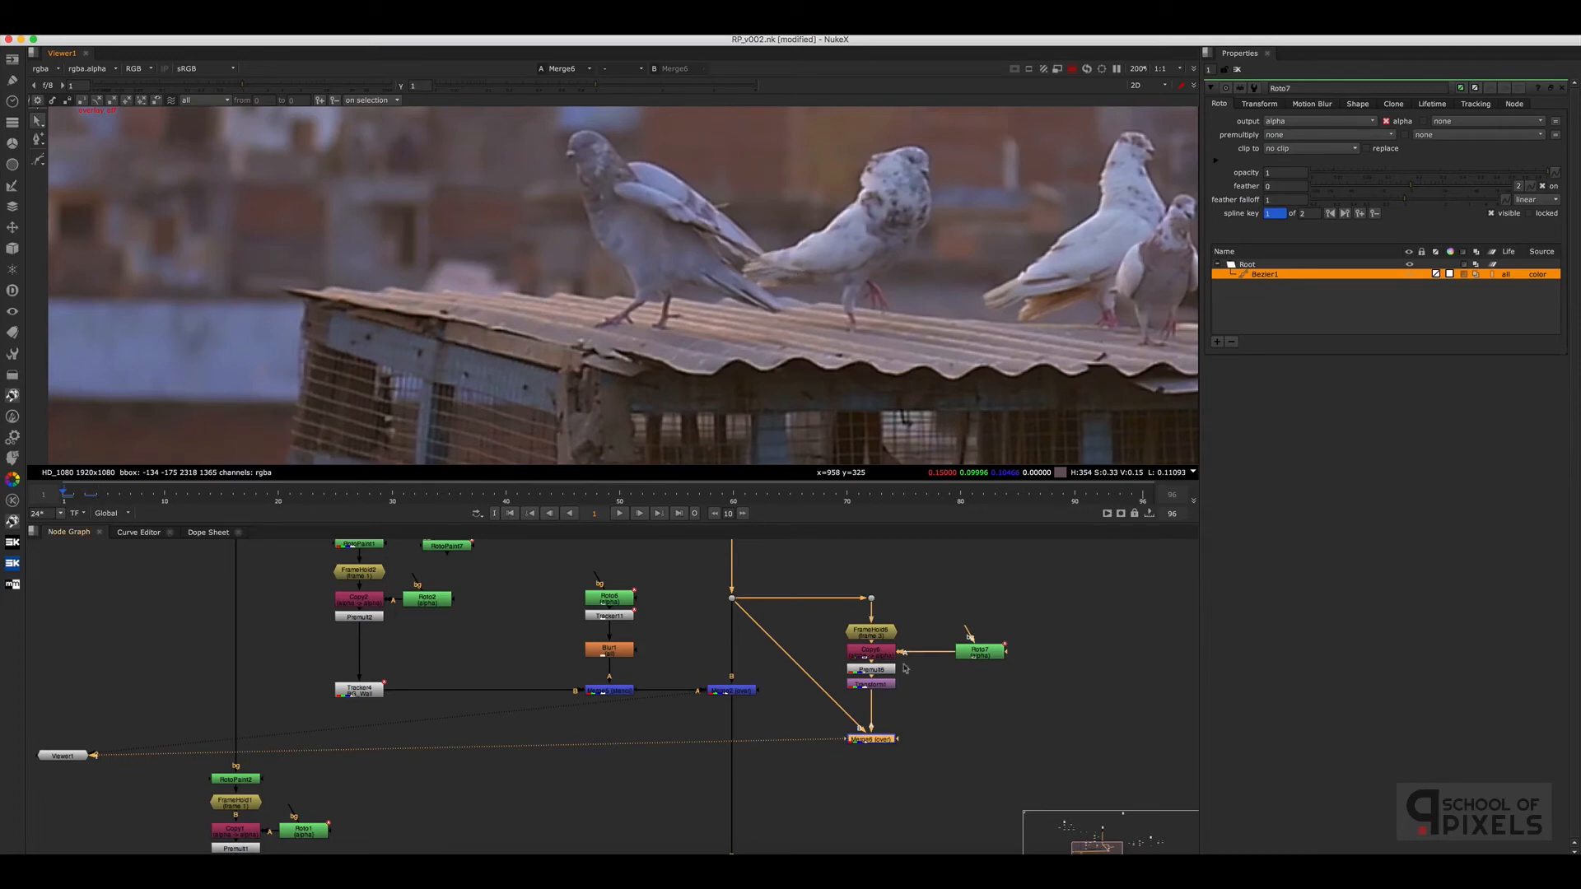
Set a keyframe of 1 on the tail Merge's mix at frame 1
click(861, 757)
click(870, 740)
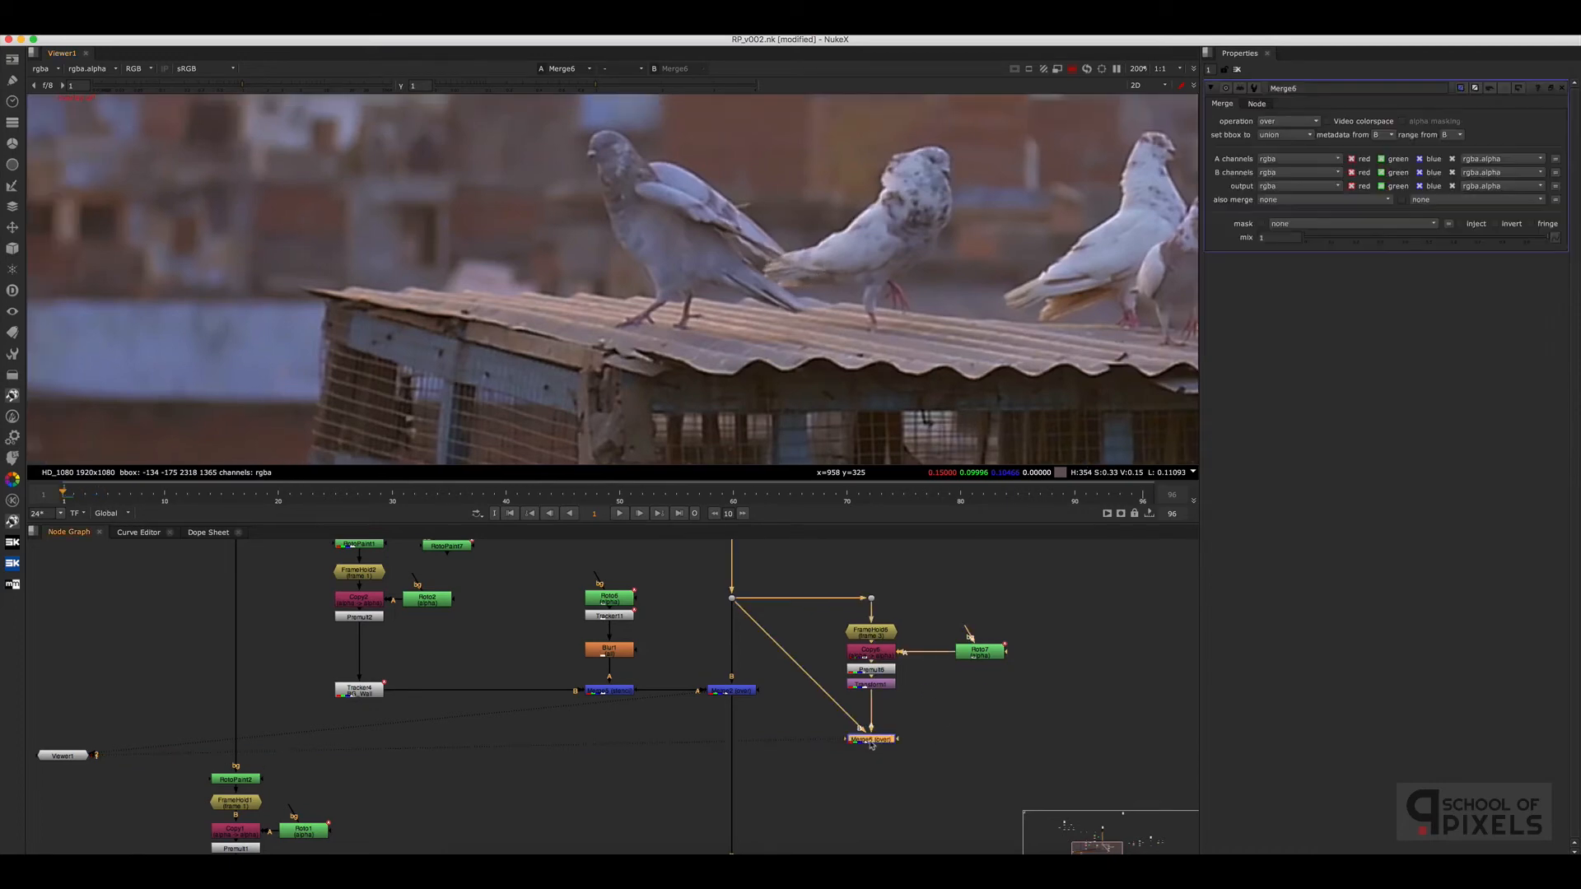
click(1267, 221)
click(1272, 238)
click(1046, 680)
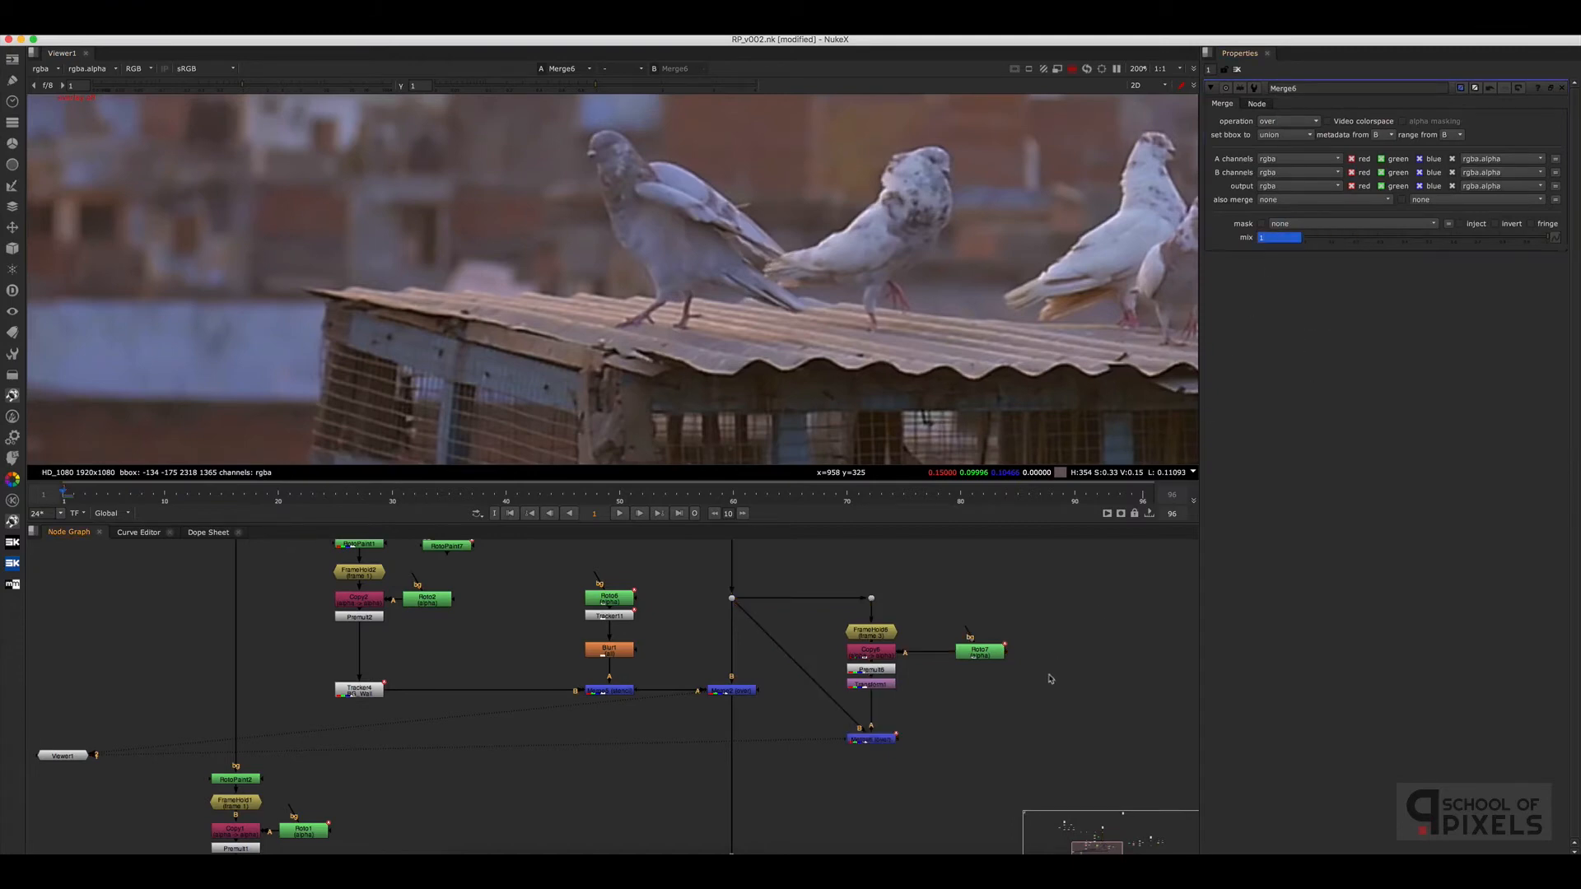
Try a mix of 0 on the tail Merge at frame 2 and return it to 1
key(Right)
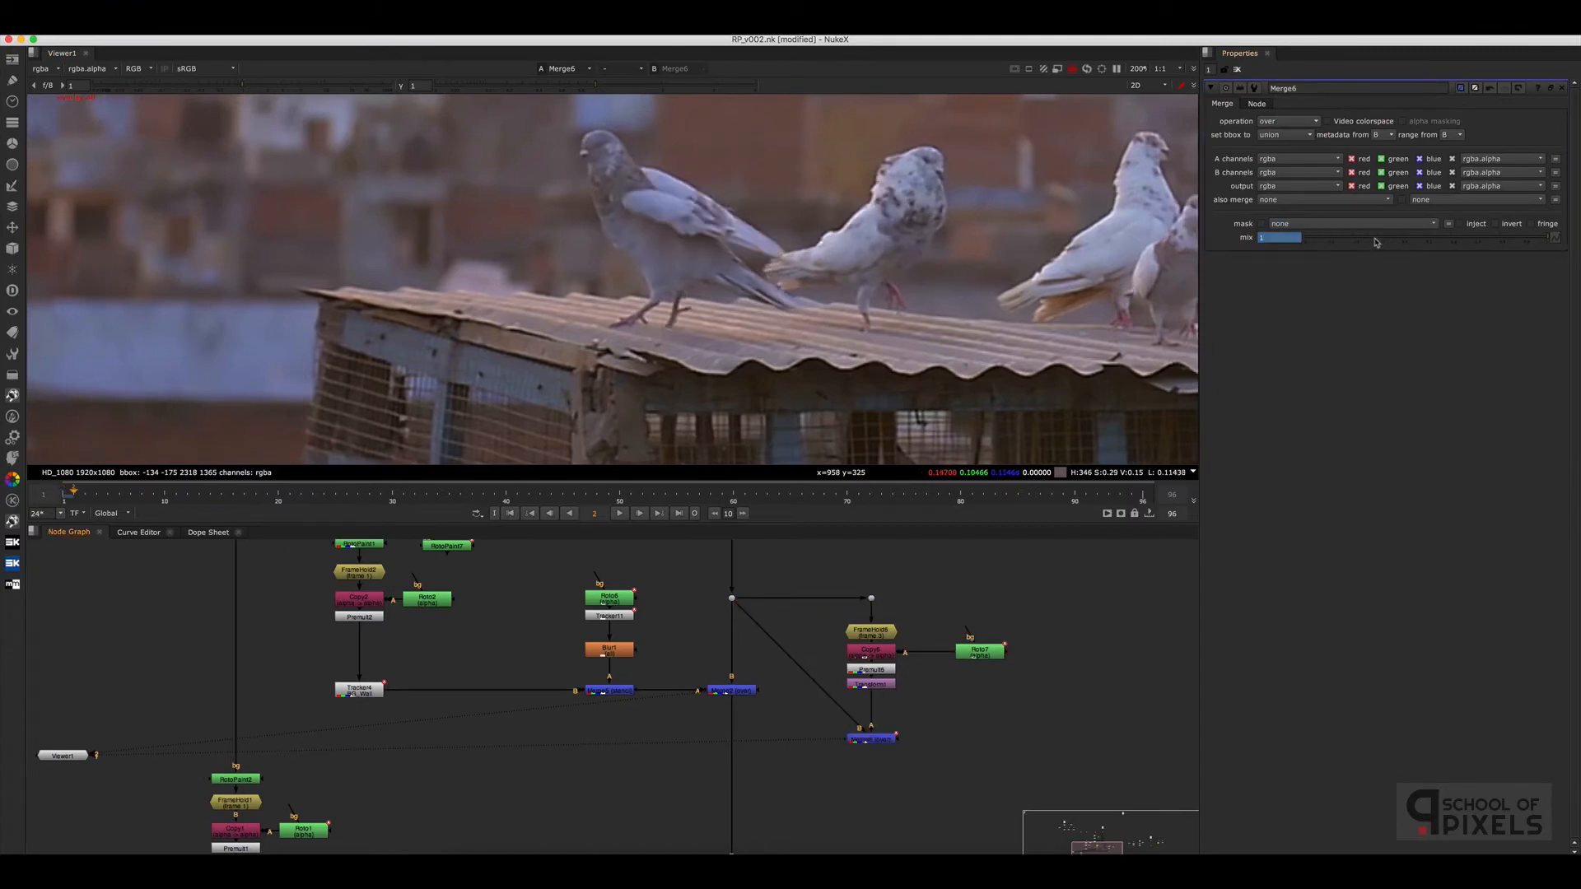
text(0)
key(Return)
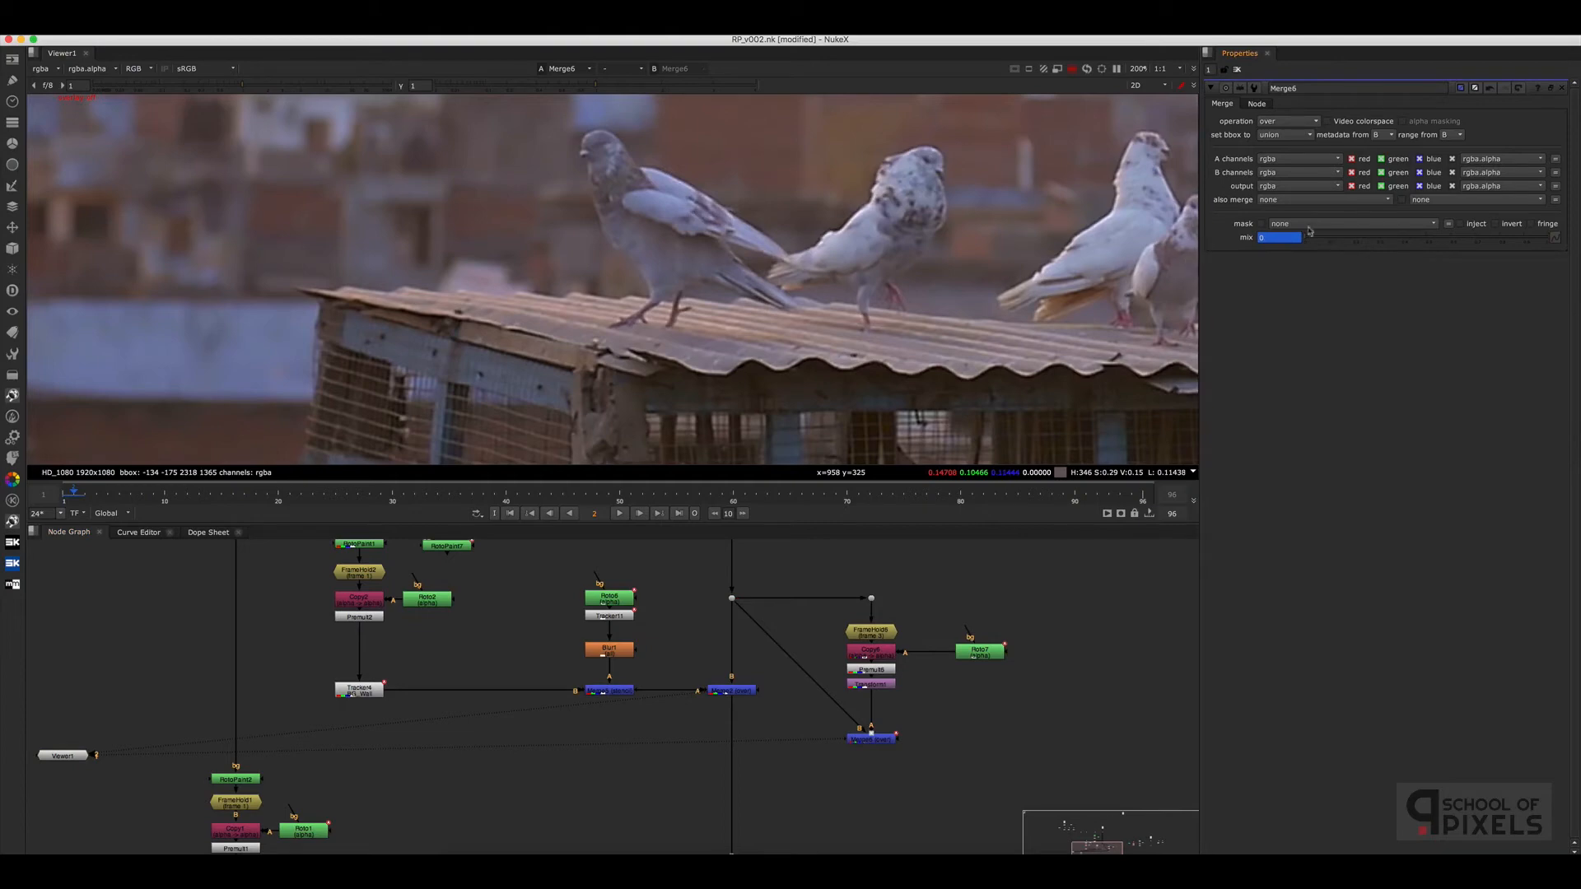
click(1283, 238)
key(Return)
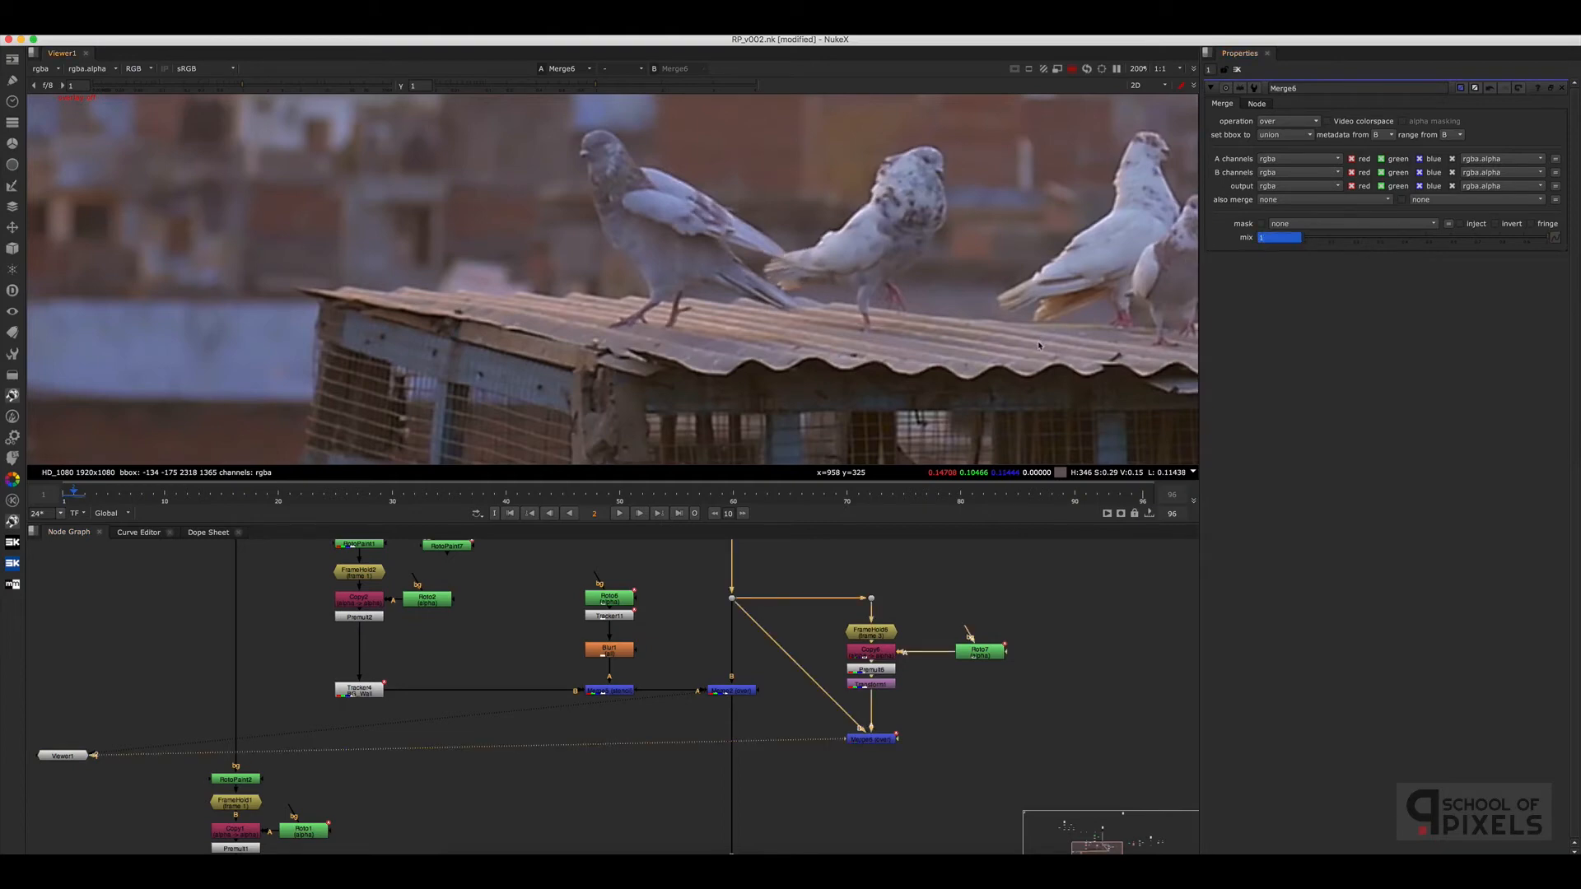
Check how the tail patch sits over the pigeons from frame 1 to frame 3
key(Right)
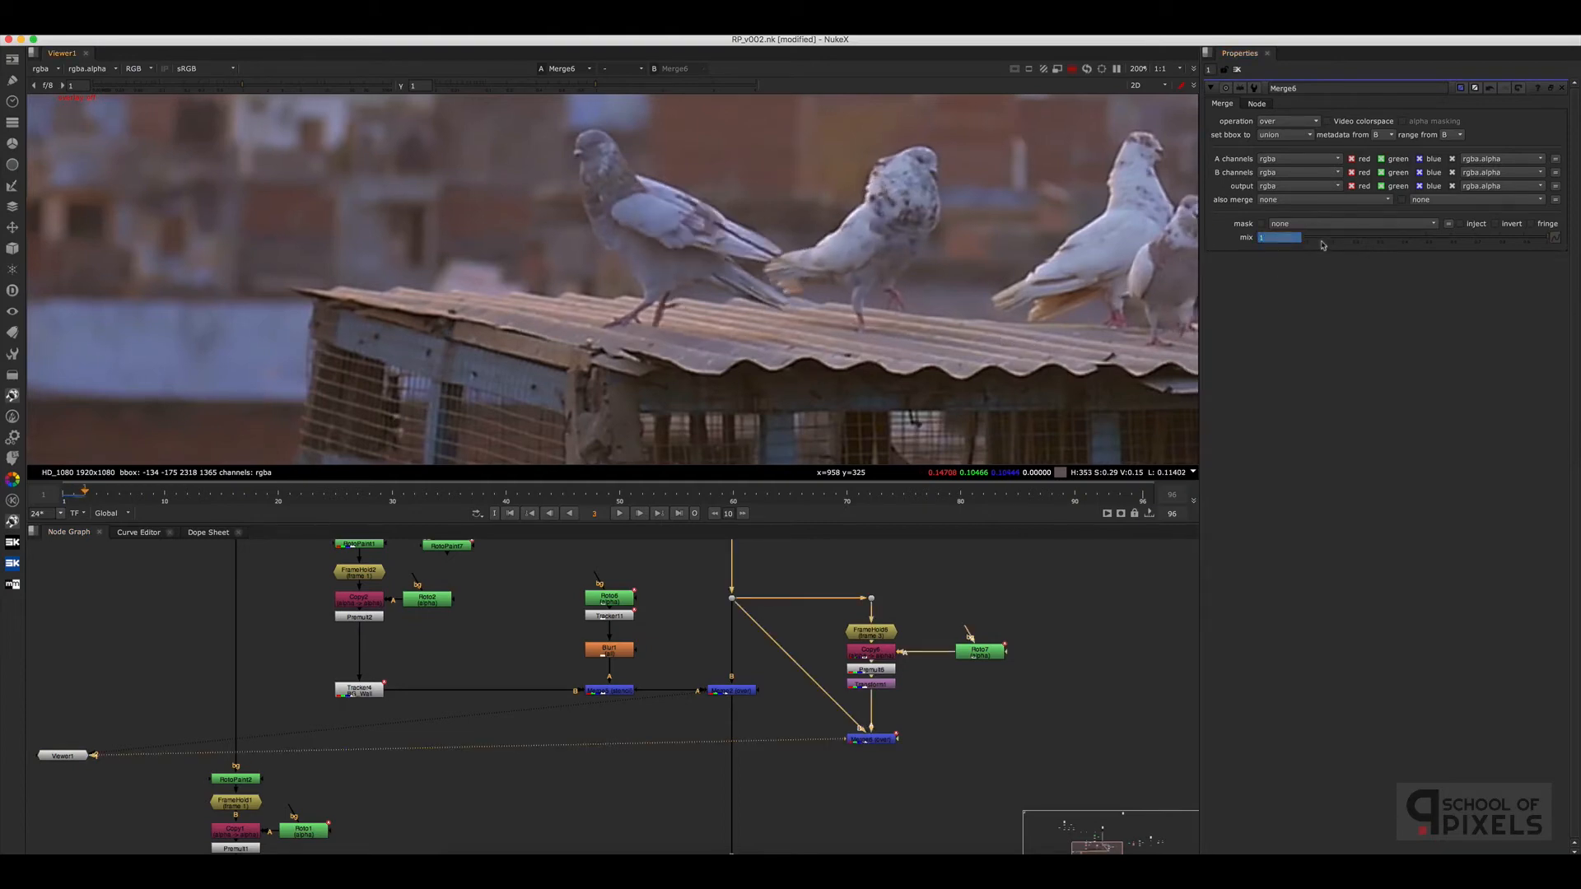
drag(1320, 240, 1294, 240)
key(Left)
key(Left)
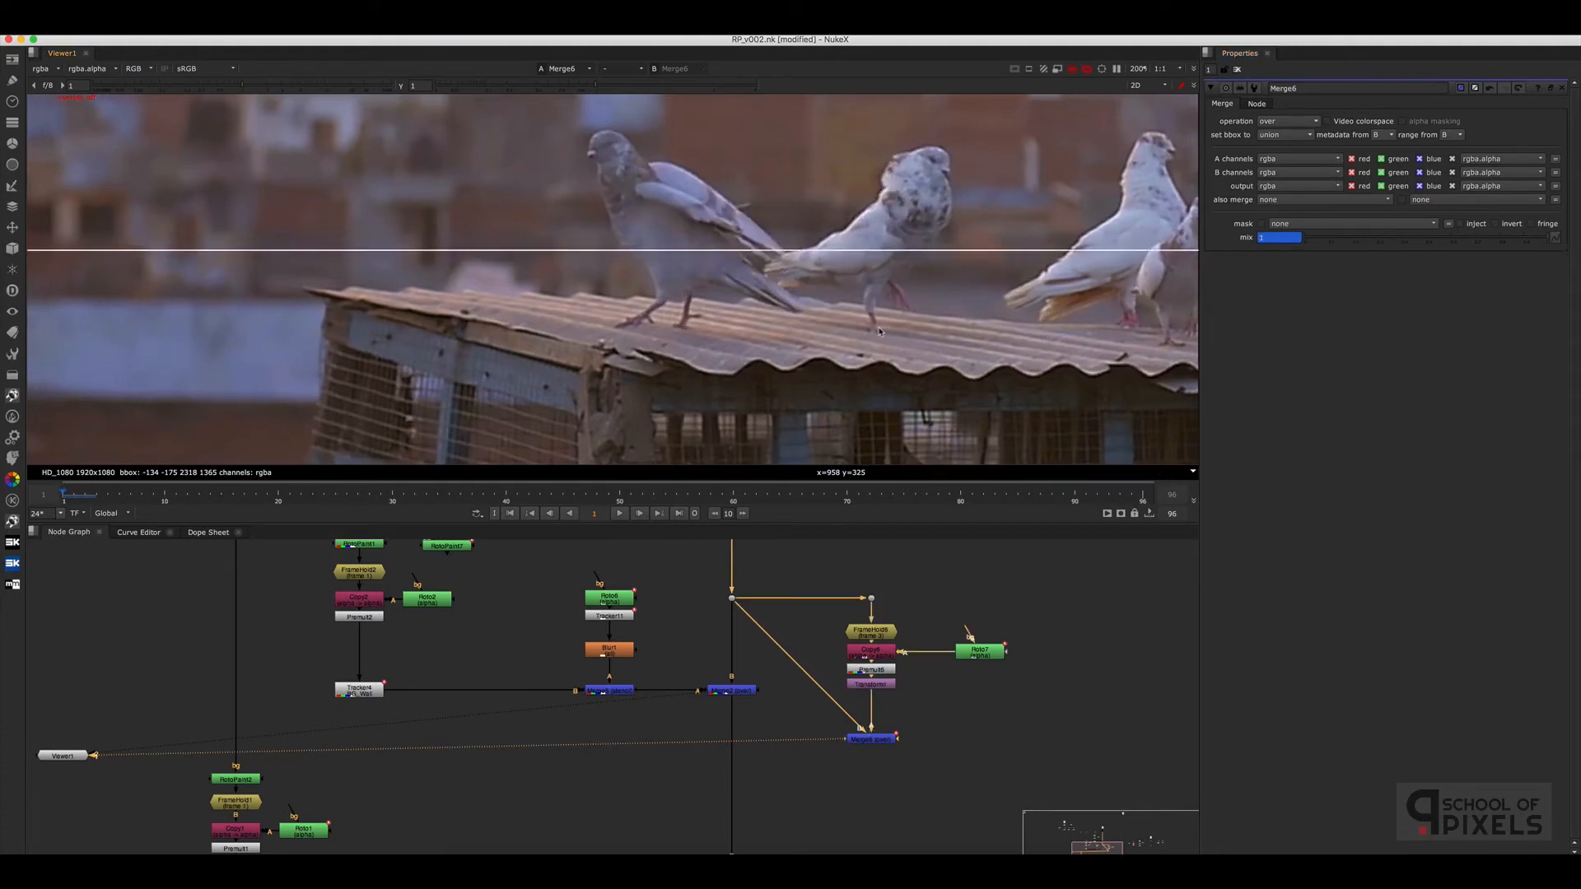
key(Right)
key(Left)
Open the tail patch's Transform at frame 1 and set a key on all of its knobs
double_click(863, 685)
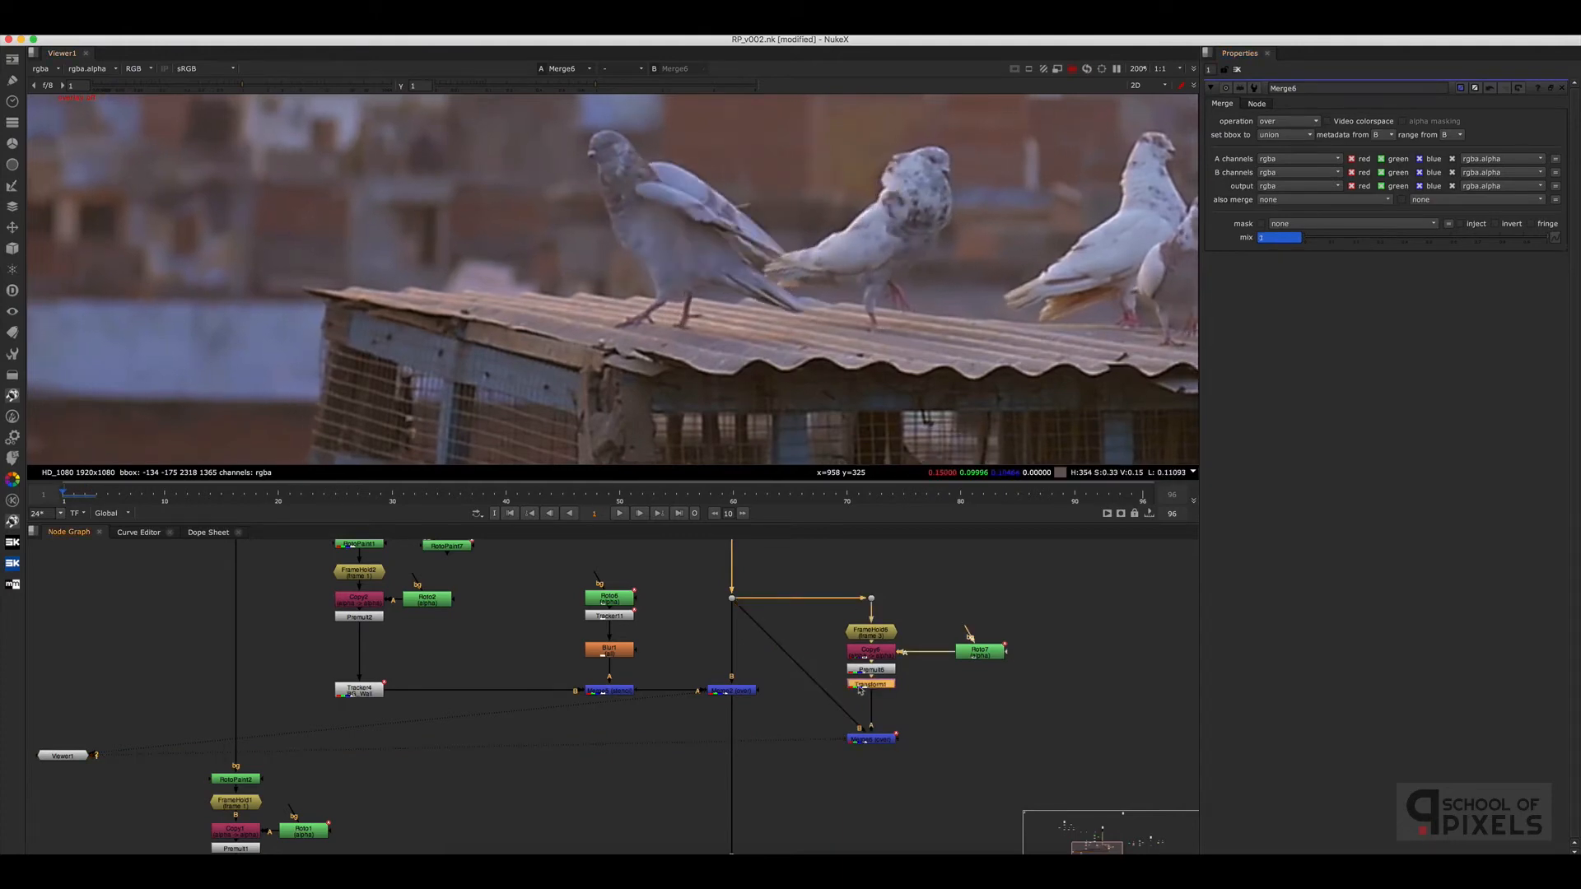
right_click(1258, 165)
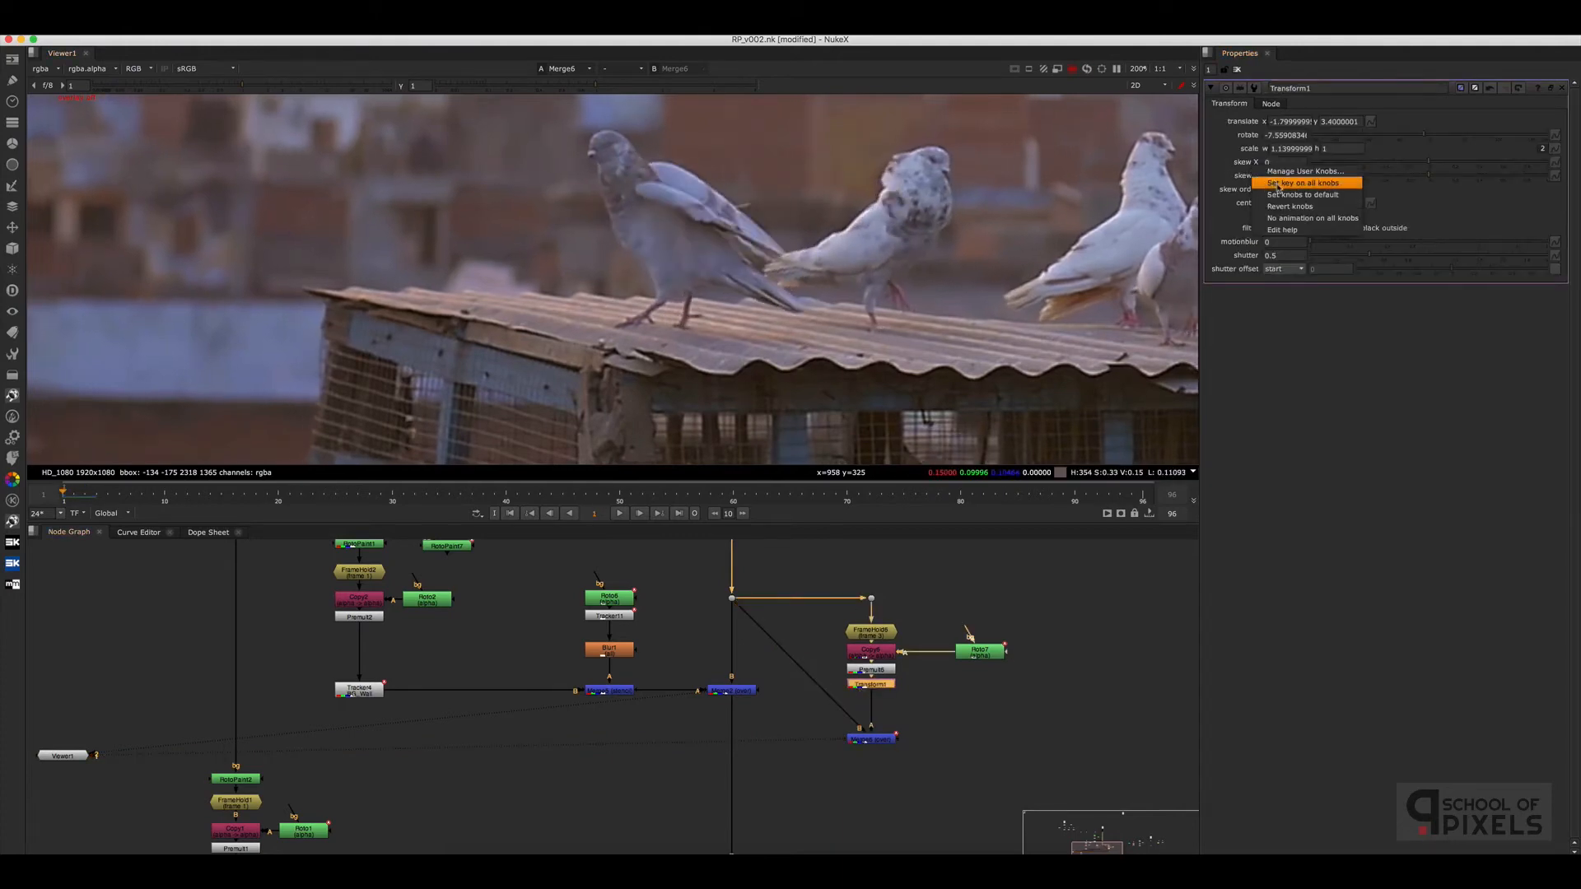
click(1265, 183)
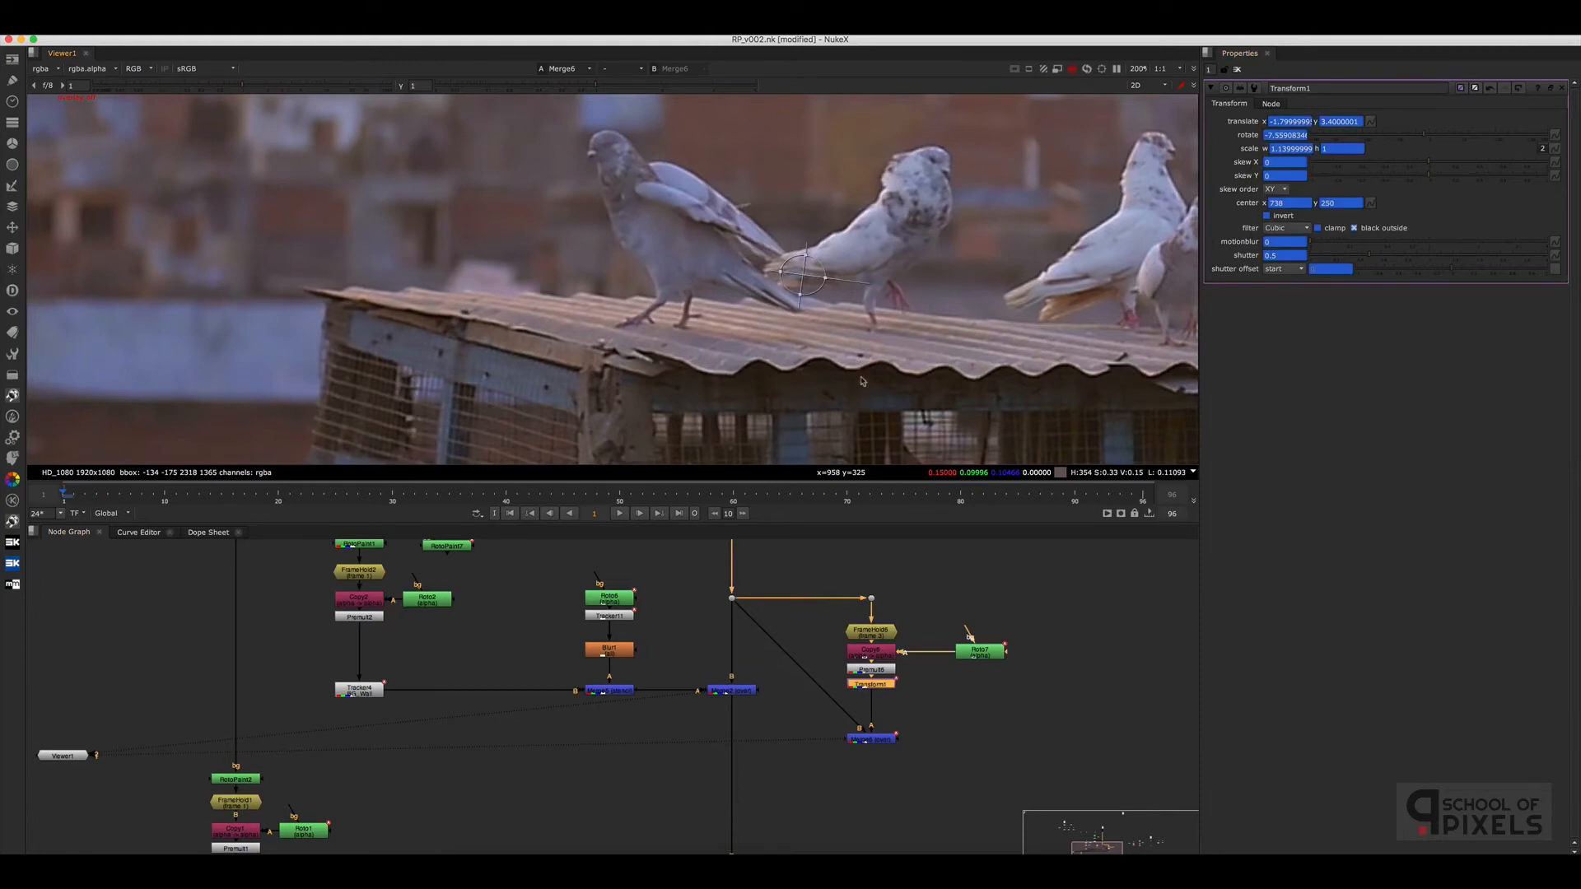
At frame 2, shift the tail patch to translate 3, 4 with a rotation of about 3.5, and compare the neighbouring frames without the overlay
key(Right)
mouse_move(803, 275)
mouse_down()
mouse_move(872, 274)
mouse_move(809, 276)
mouse_up()
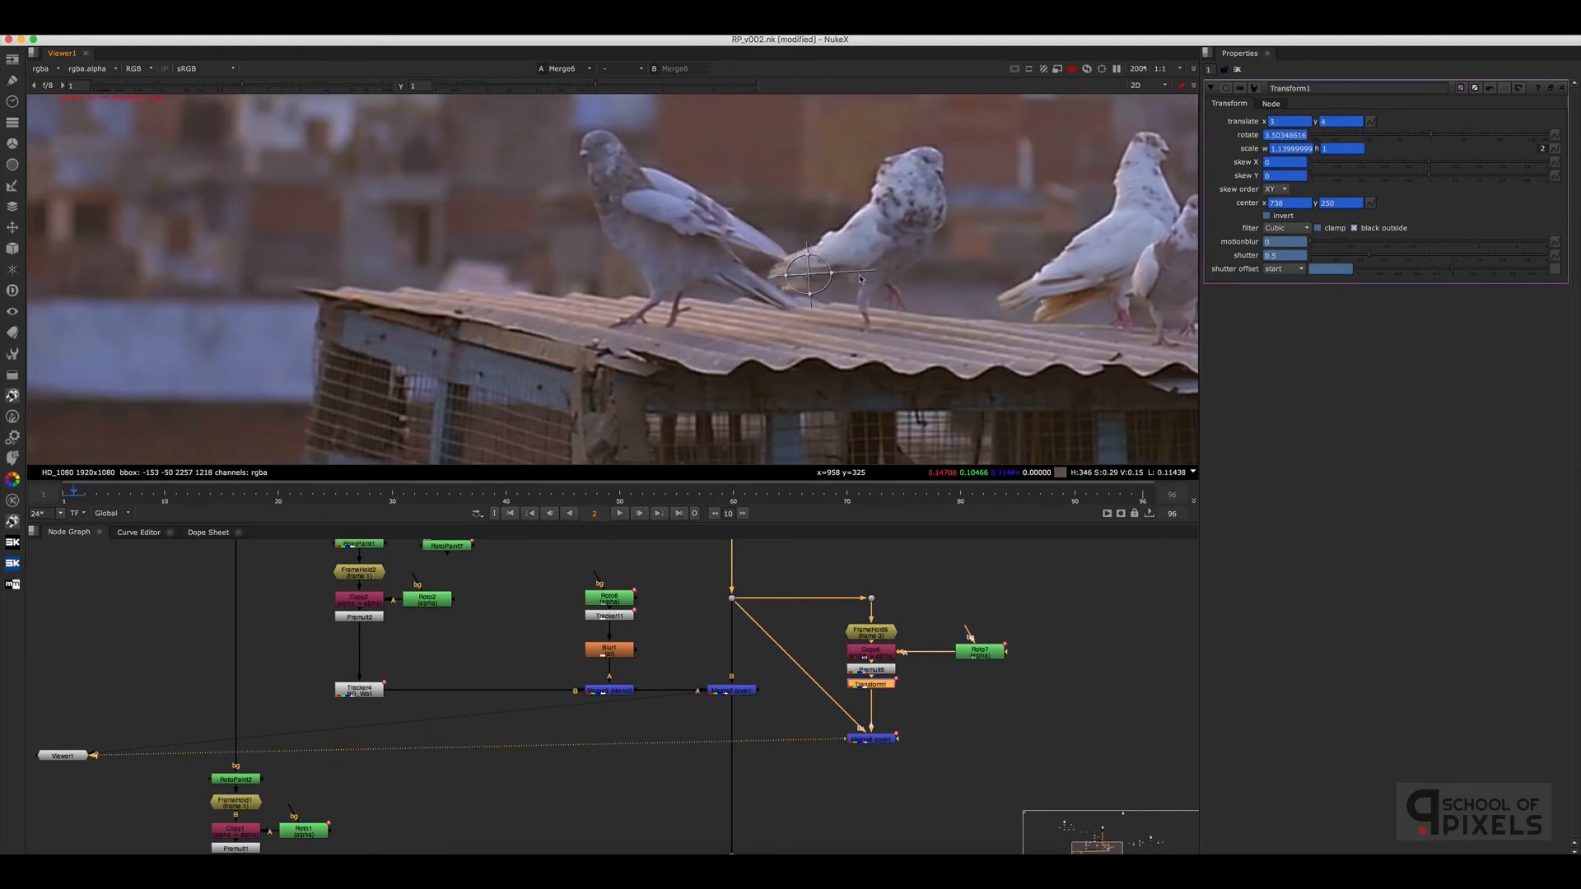
key(q)
key(Right)
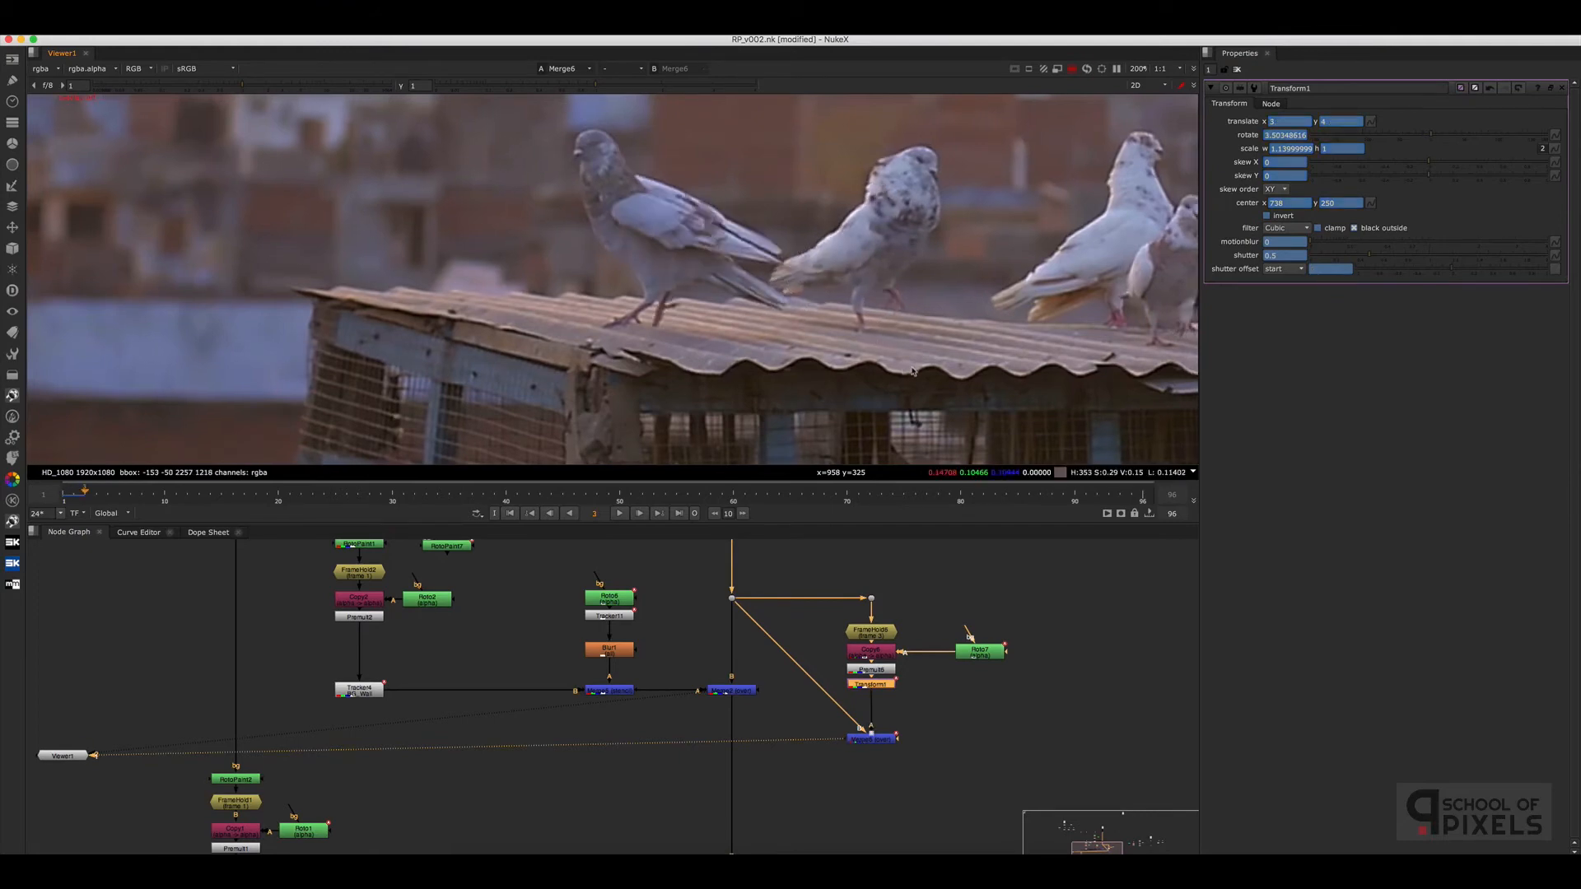
key(Left)
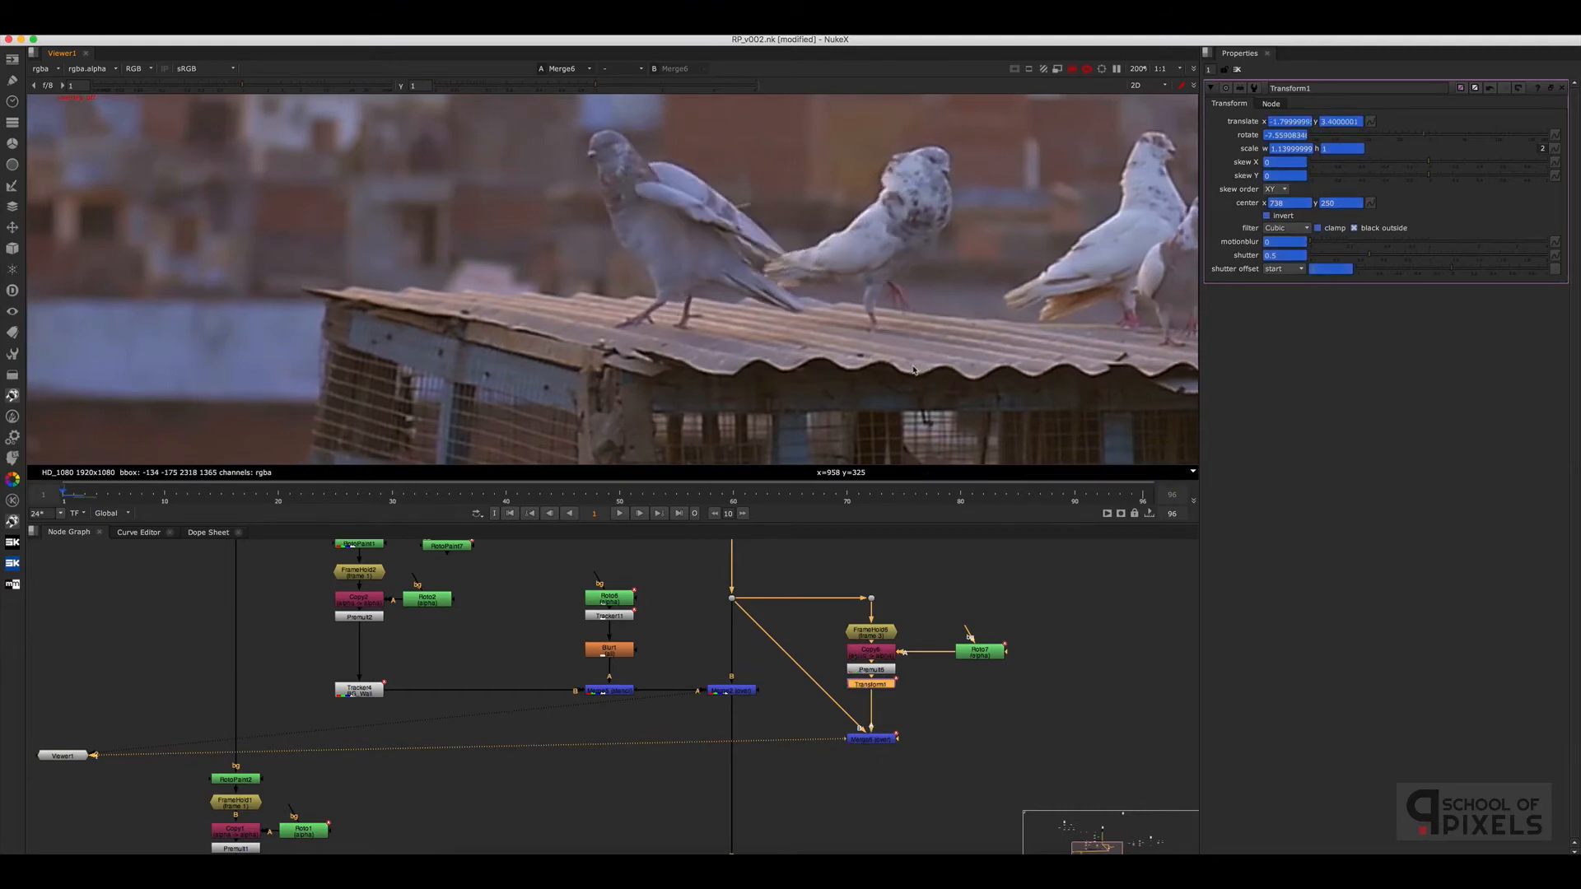
key(Left)
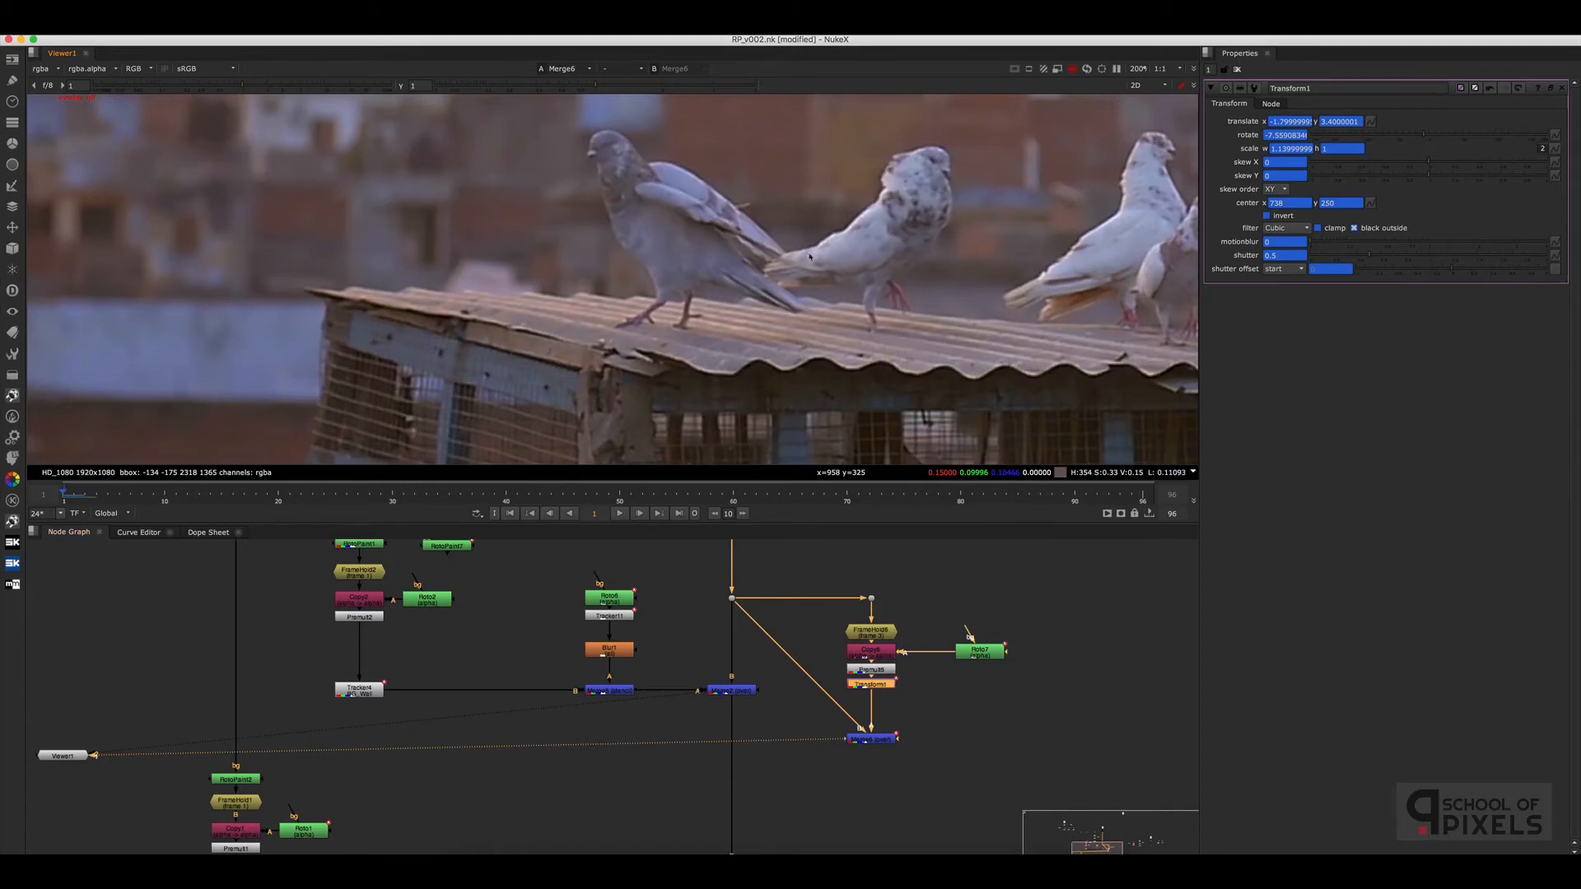
Review the tail patch nodes and compare frame 1 with the tail Merge disabled and enabled
drag(1050, 610, 817, 785)
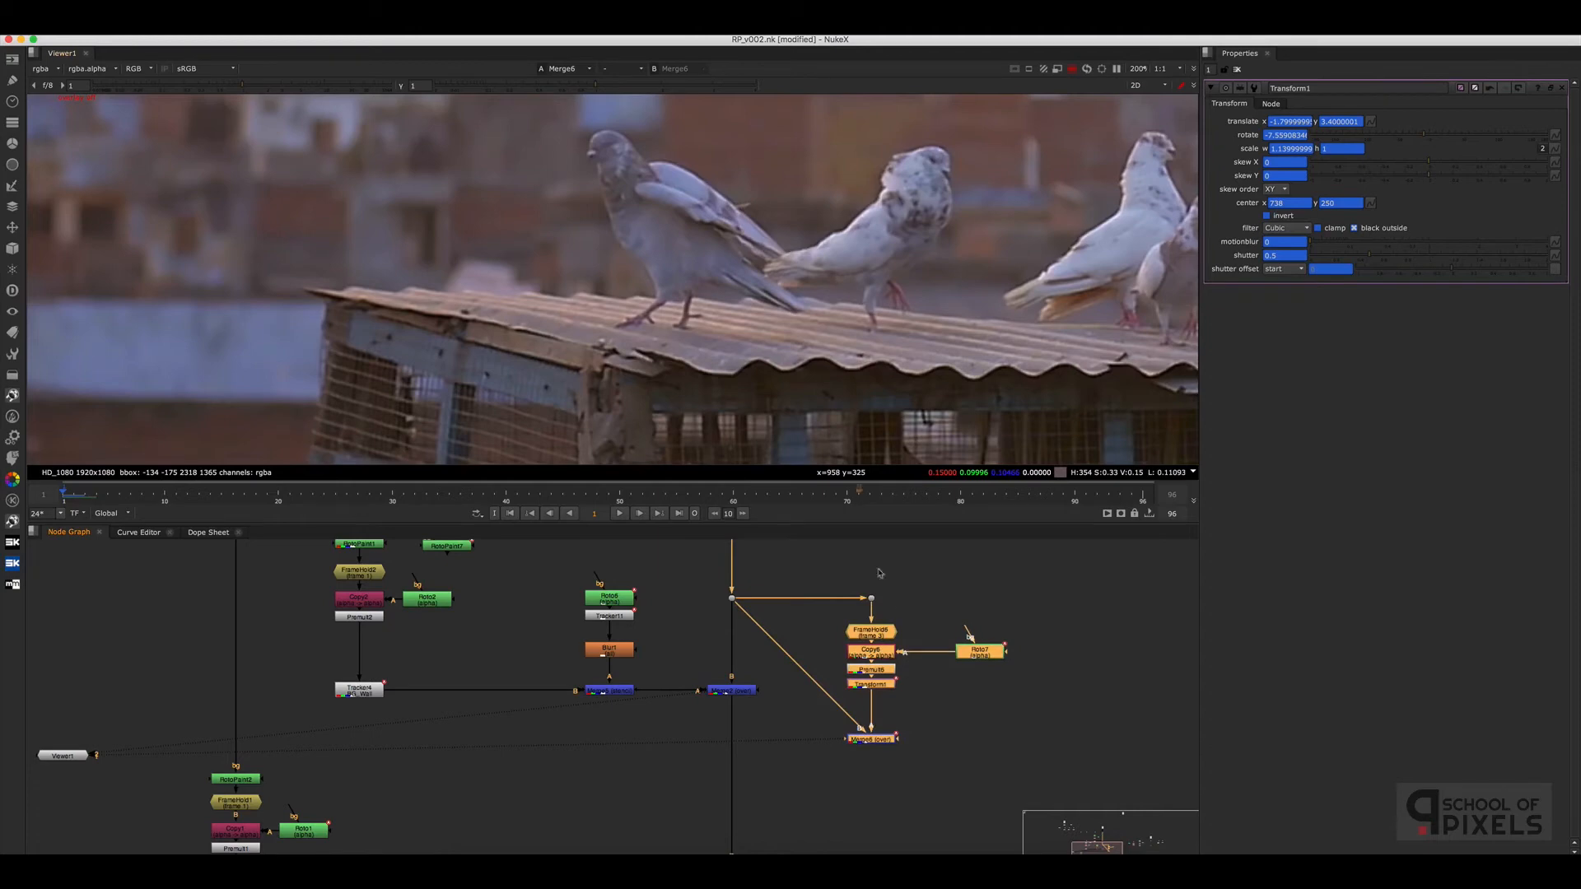
click(890, 696)
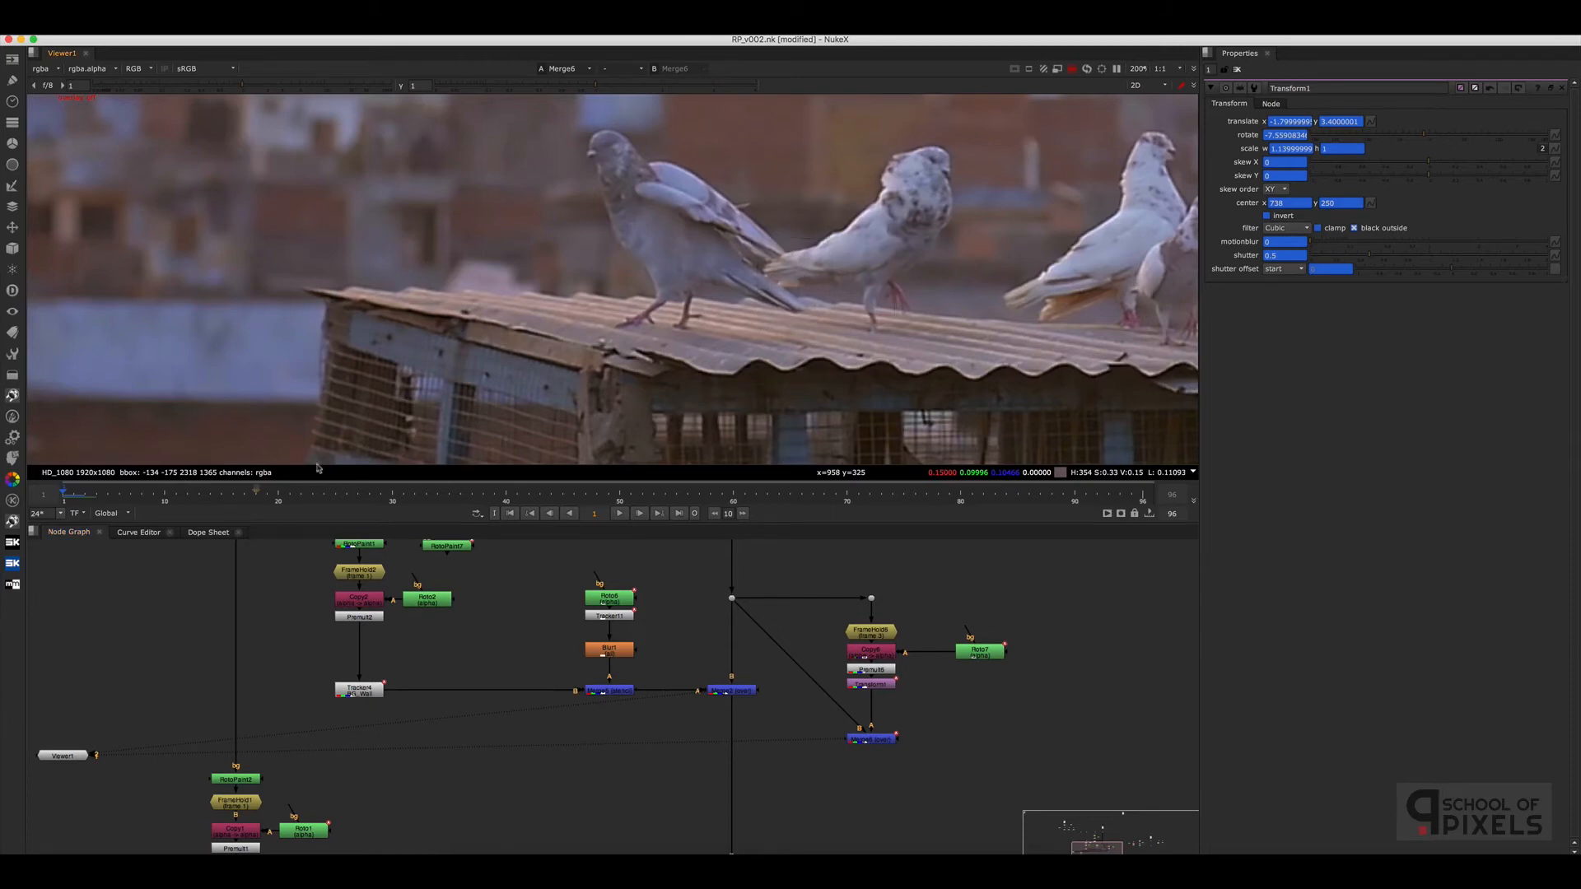
click(871, 740)
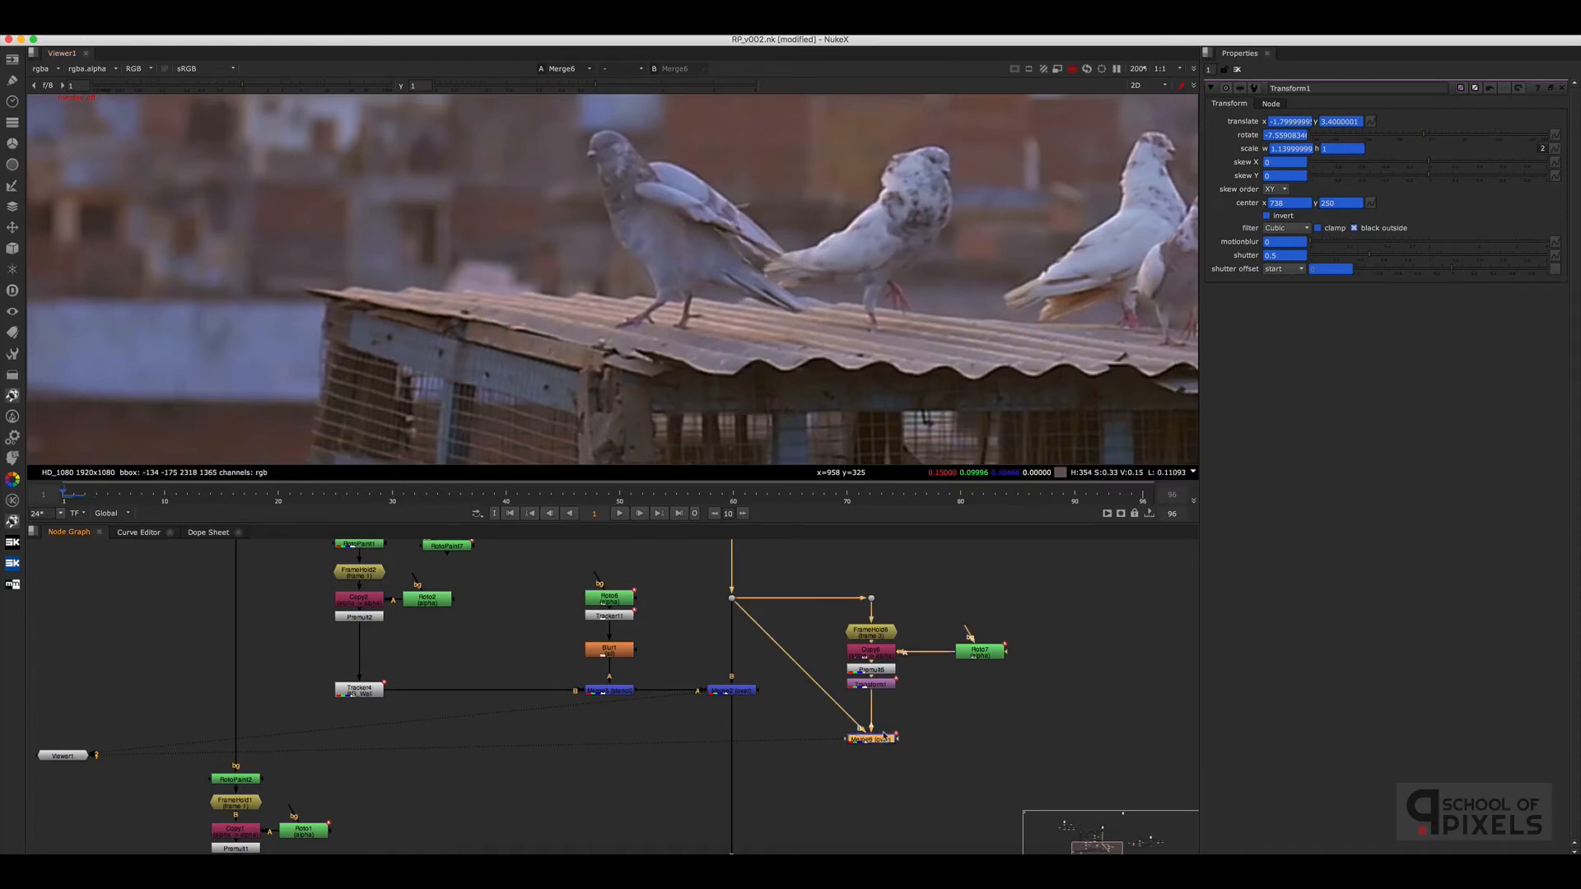
key(d)
key(d)
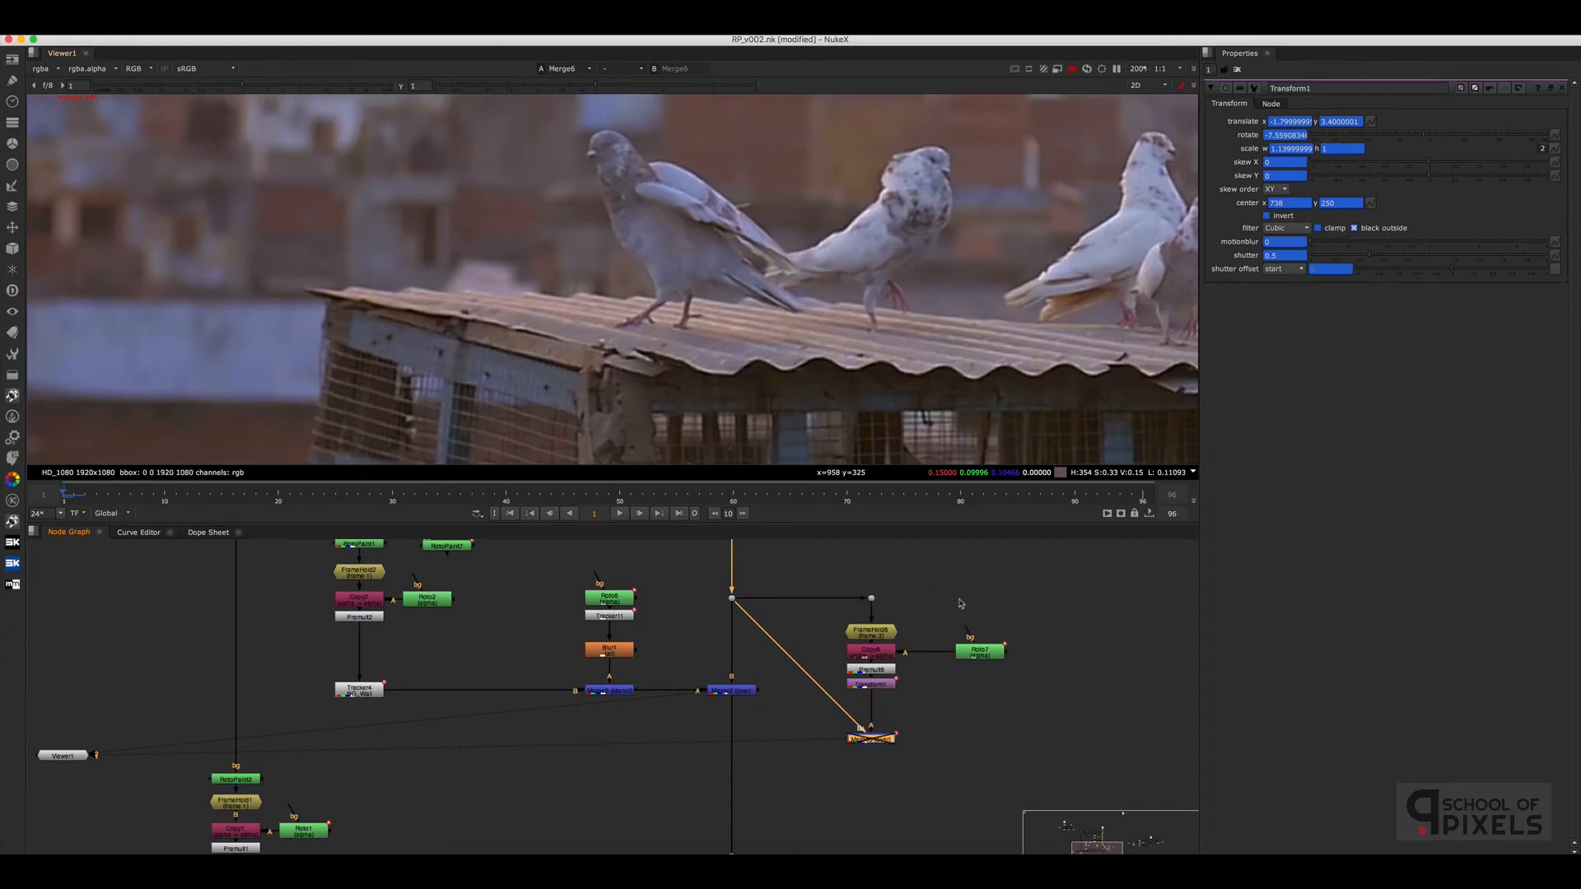
key(d)
Move the entire tail patch branch, including its Roto and Merge, farther away from the main pipe
click(960, 630)
key(Tab)
drag(1026, 585, 783, 751)
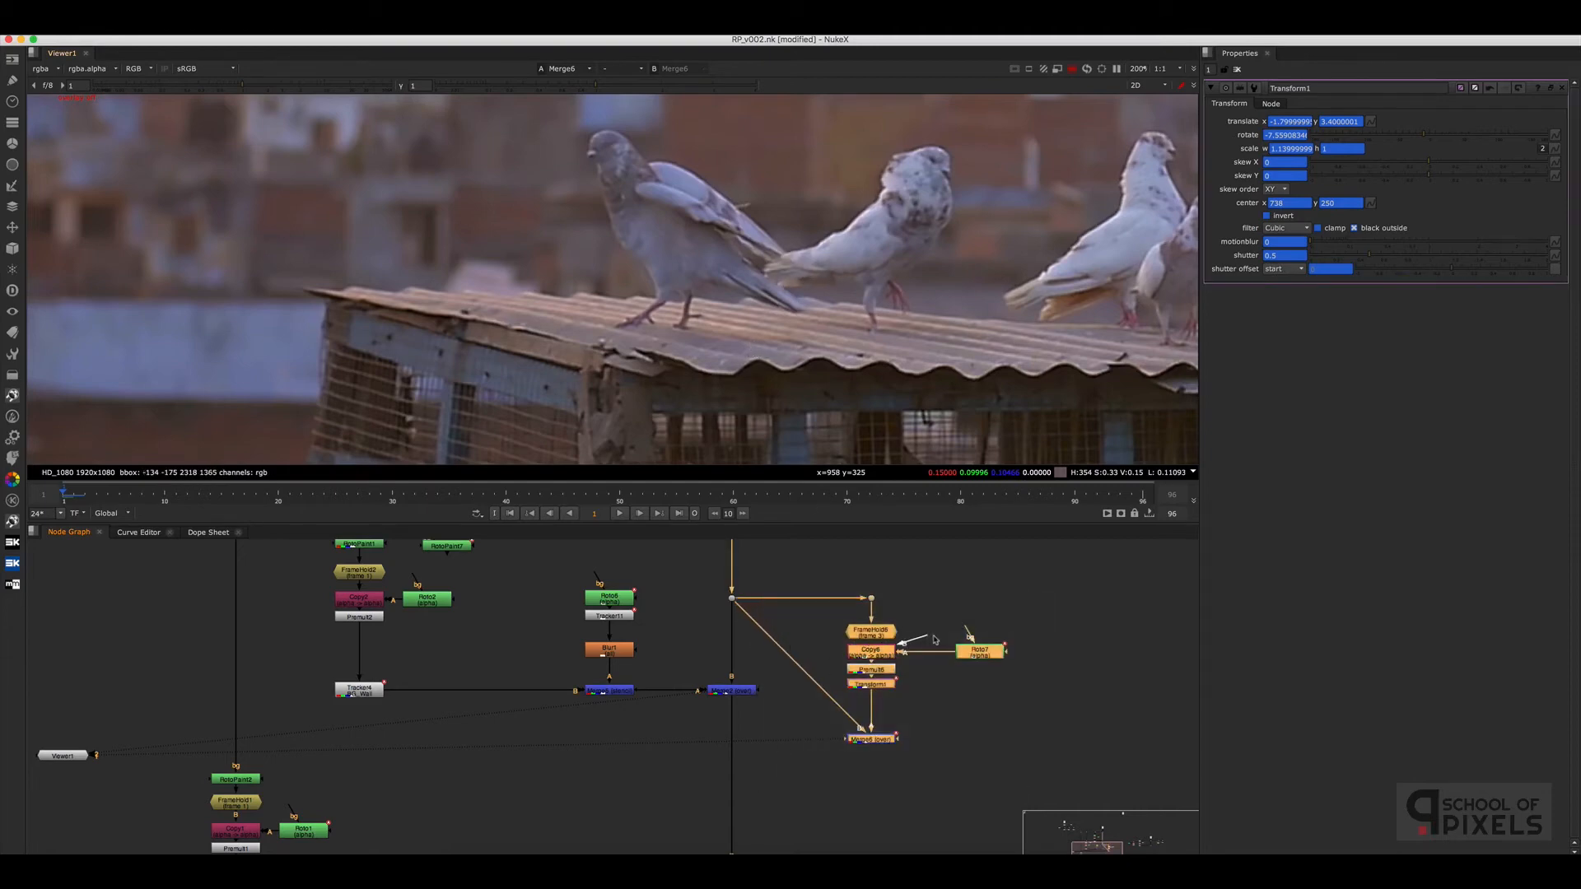
drag(869, 634, 974, 635)
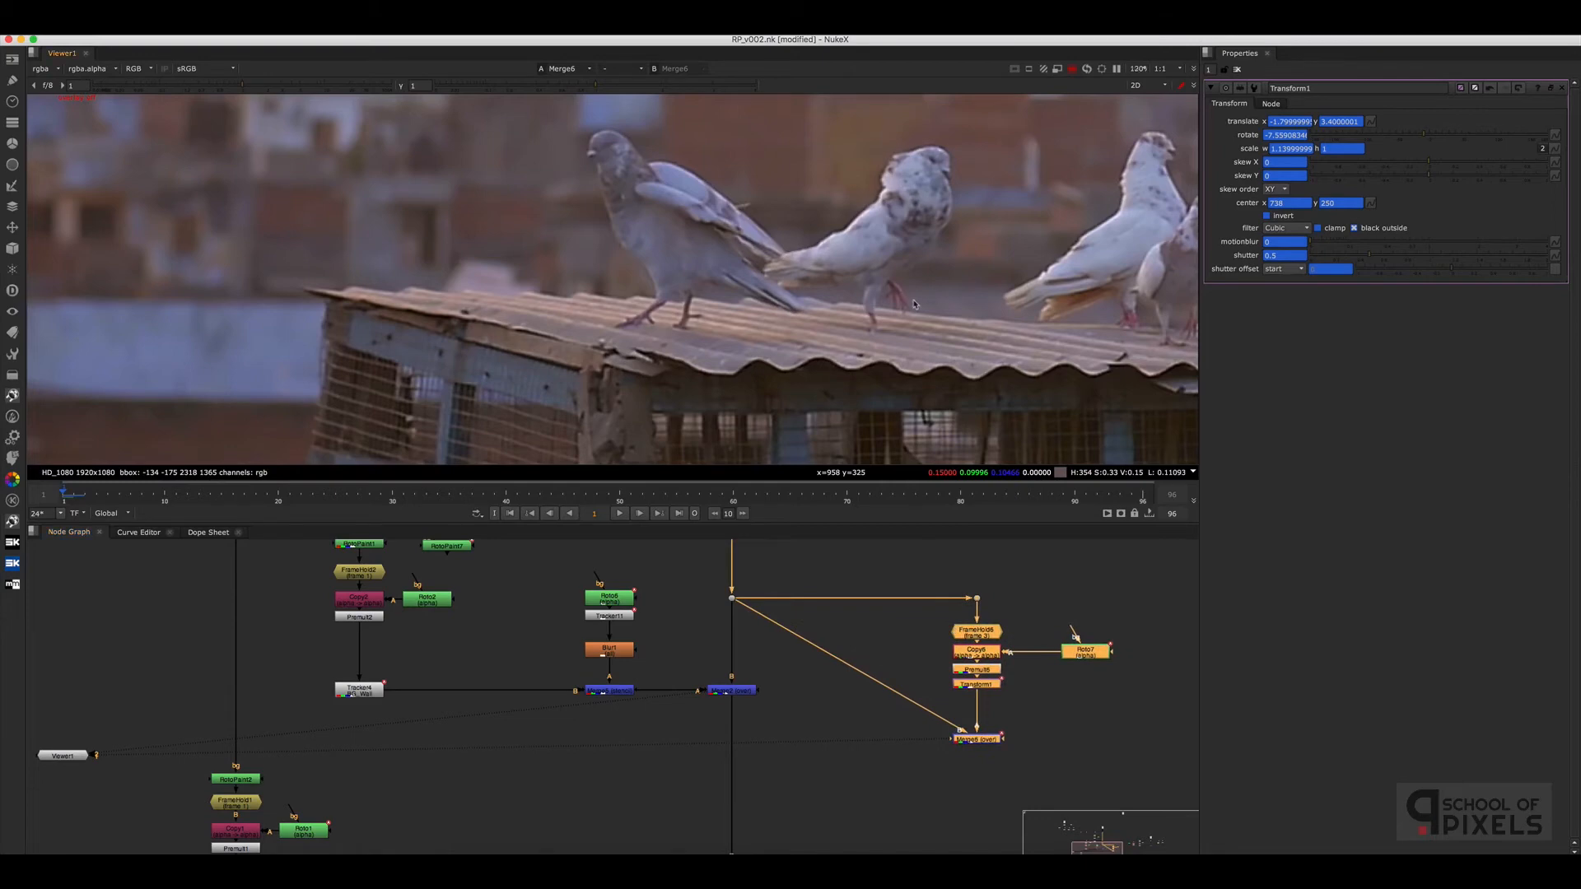
View the output of Merge2 on the main pipe with the whole group of pigeons in frame
scroll(906, 264, down, 5)
scroll(839, 261, up, 2)
click(744, 698)
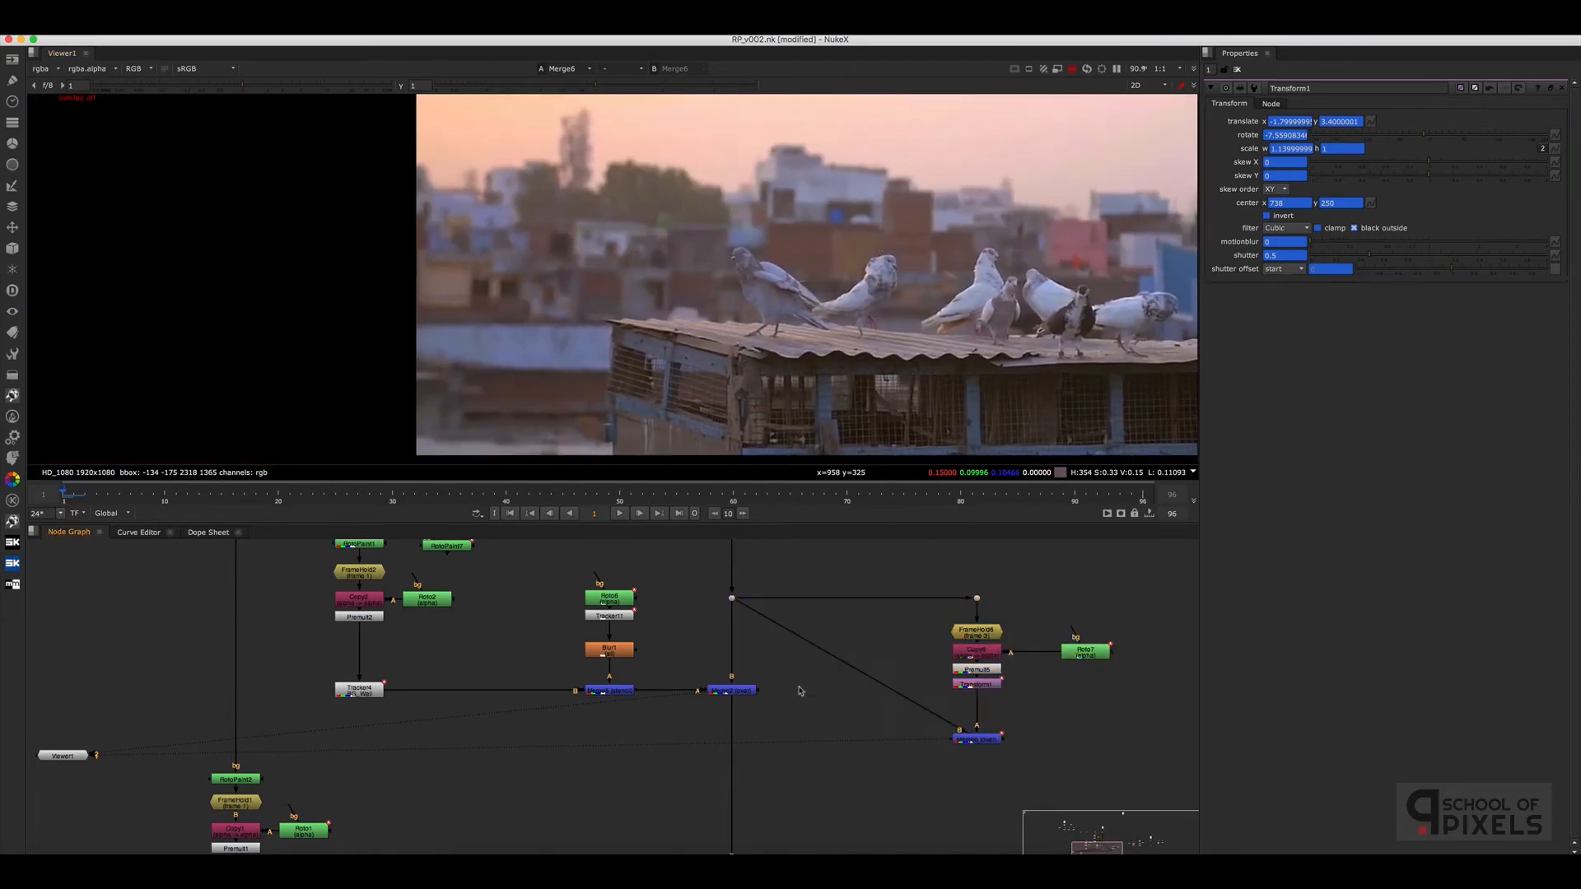
drag(833, 649, 696, 741)
key(1)
middle_drag(792, 784, 824, 660)
click(889, 686)
key(alt+i)
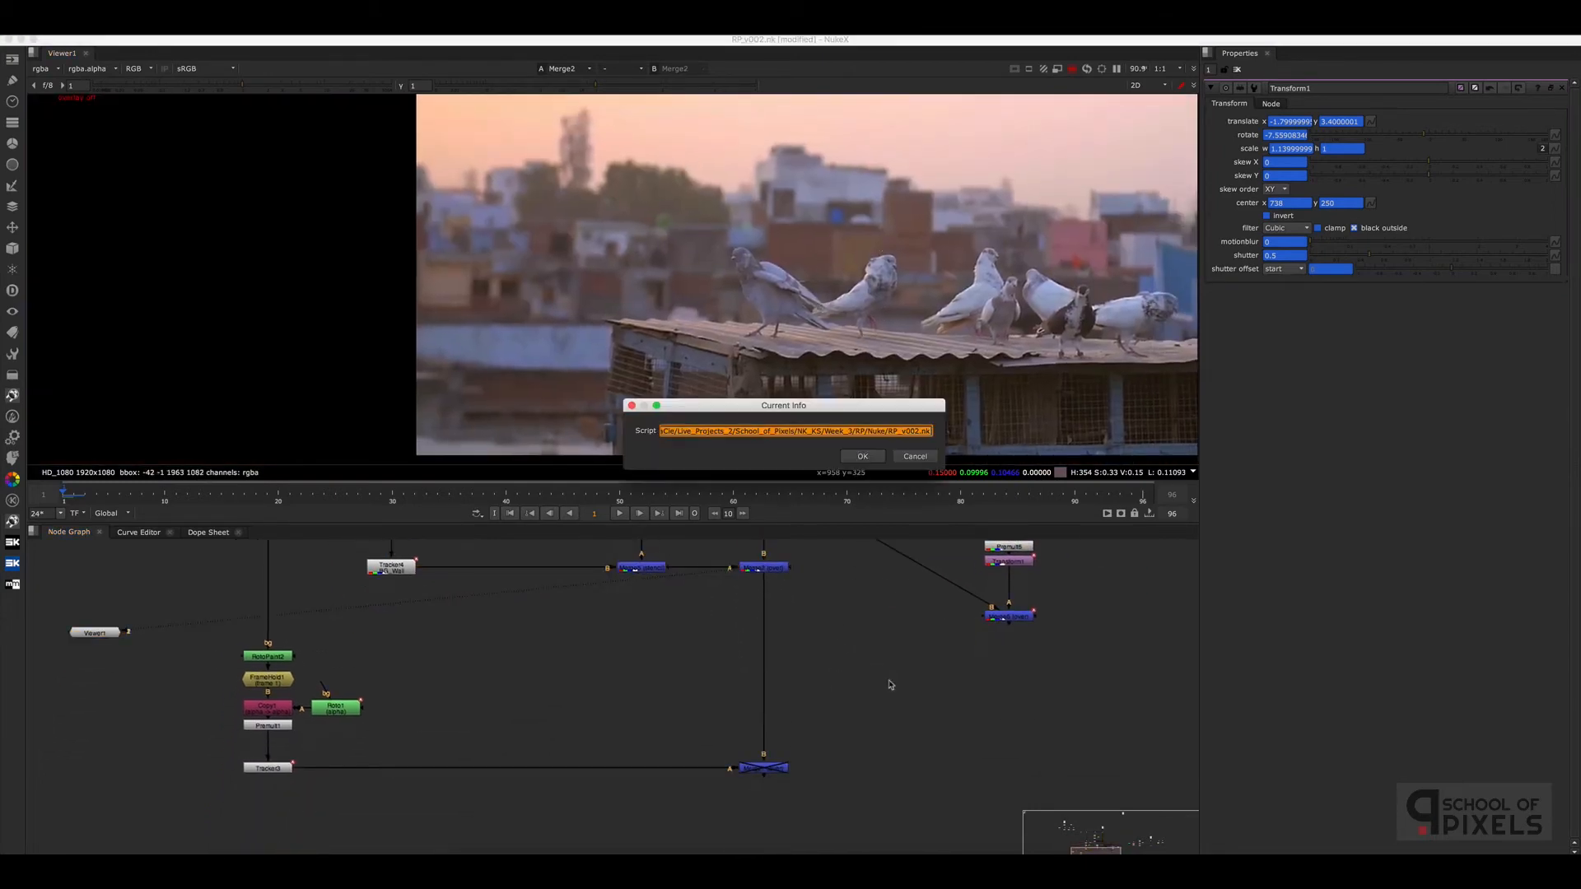
click(913, 457)
Select the lowest Merge on the main pipe and the Merge2 above it in turn
drag(897, 811, 827, 671)
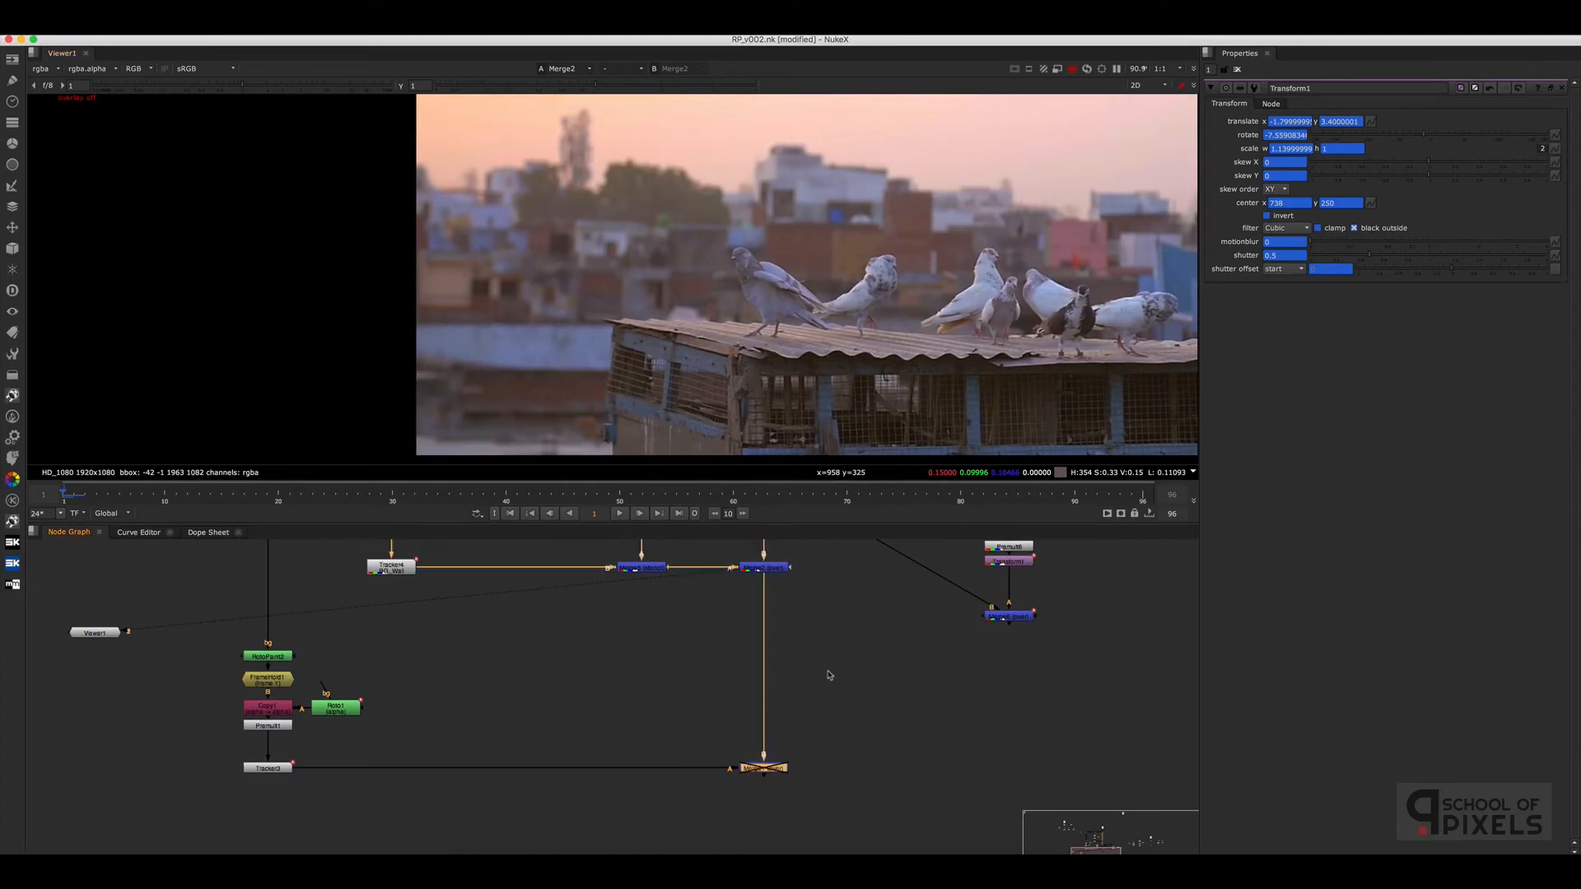
scroll(811, 612, down, 2)
drag(811, 612, 744, 667)
scroll(745, 668, up, 5)
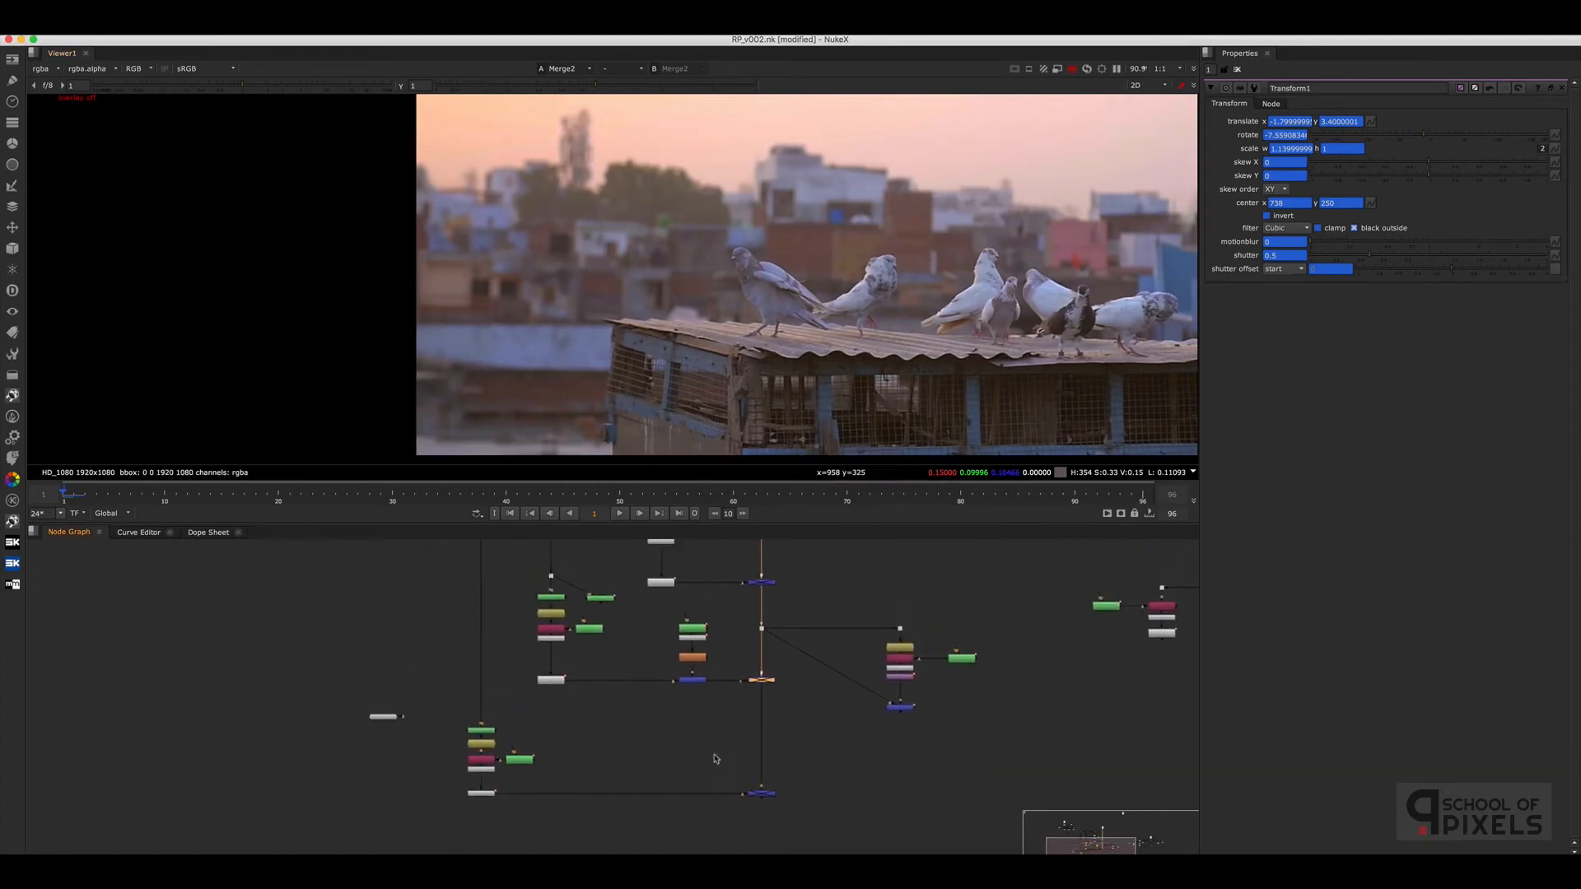
Compare the plate at Dot6 with the painted clean plate at RotoPaint3, and select FrameHold3
scroll(700, 656, up, 3)
middle_drag(630, 569, 577, 598)
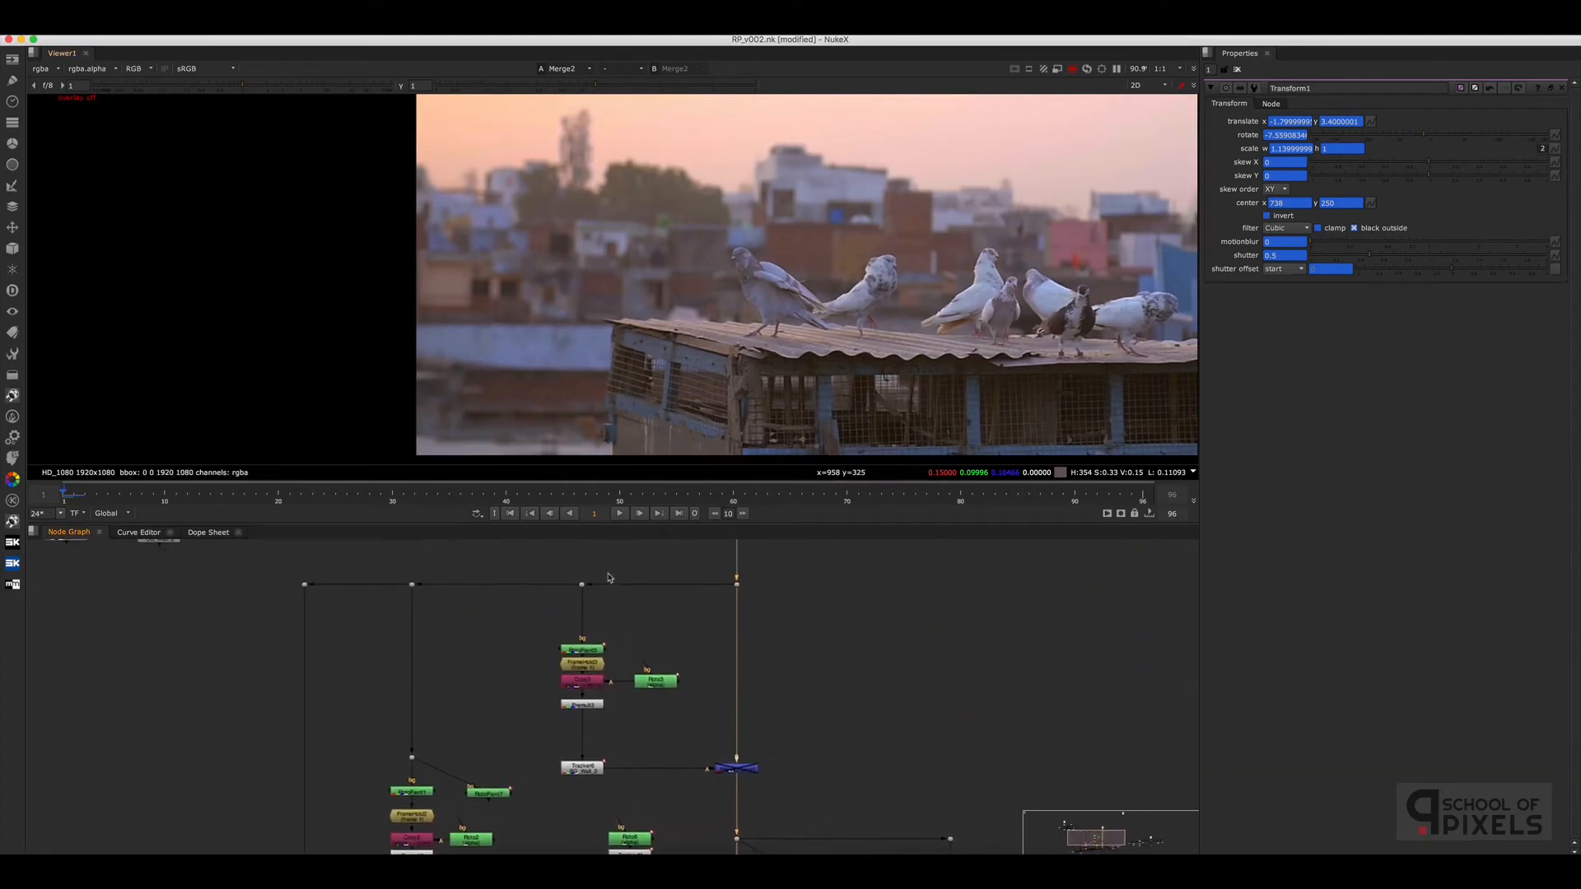
scroll(577, 595, up, 3)
drag(547, 557, 599, 590)
key(1)
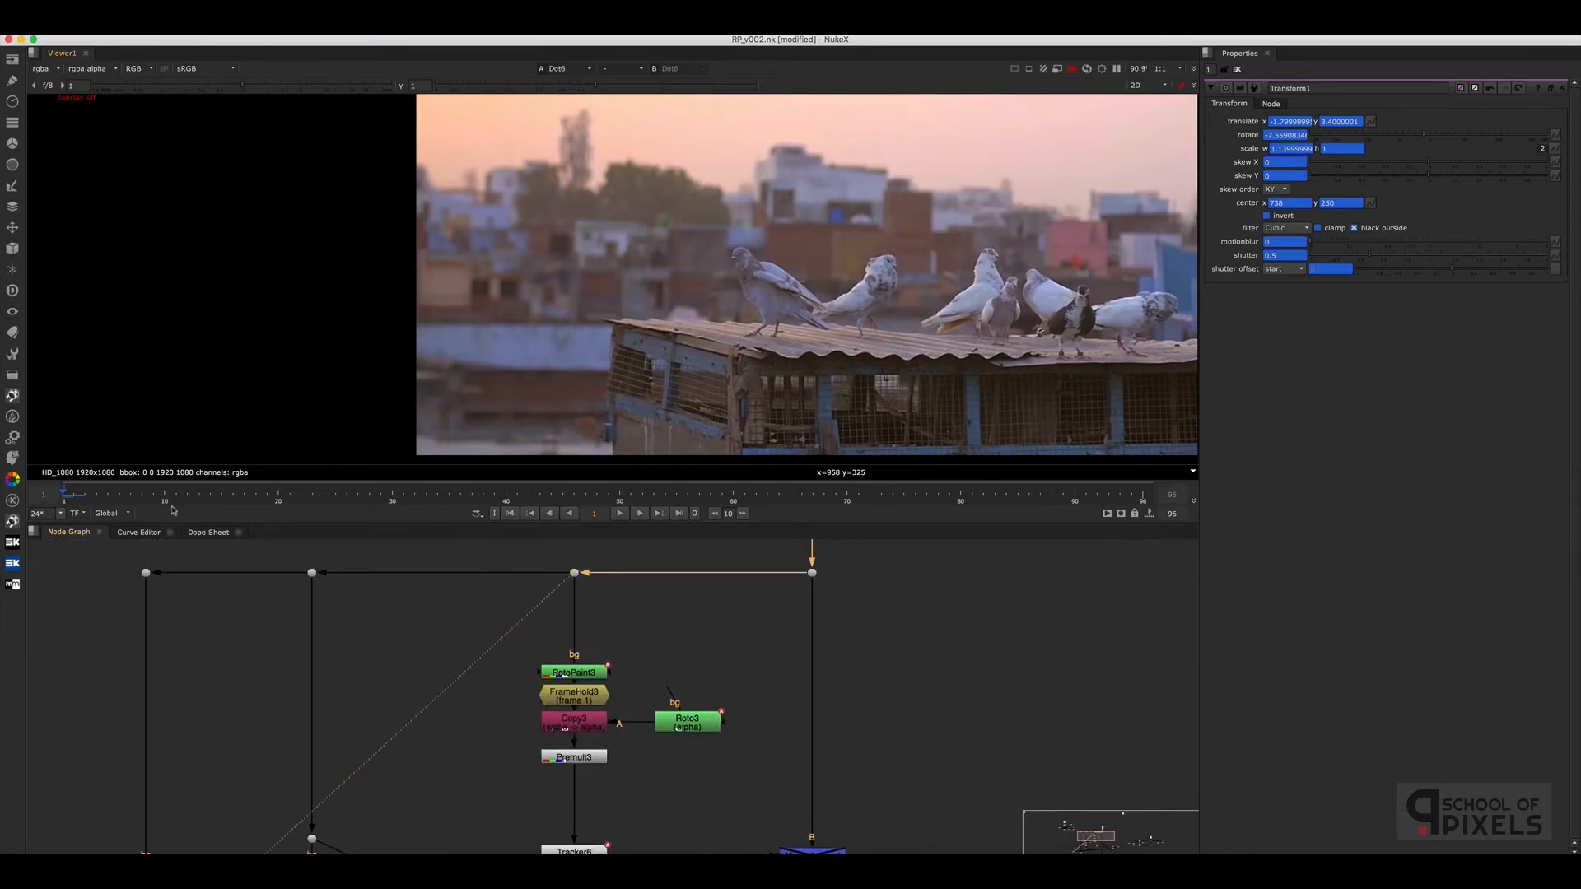
click(590, 680)
key(1)
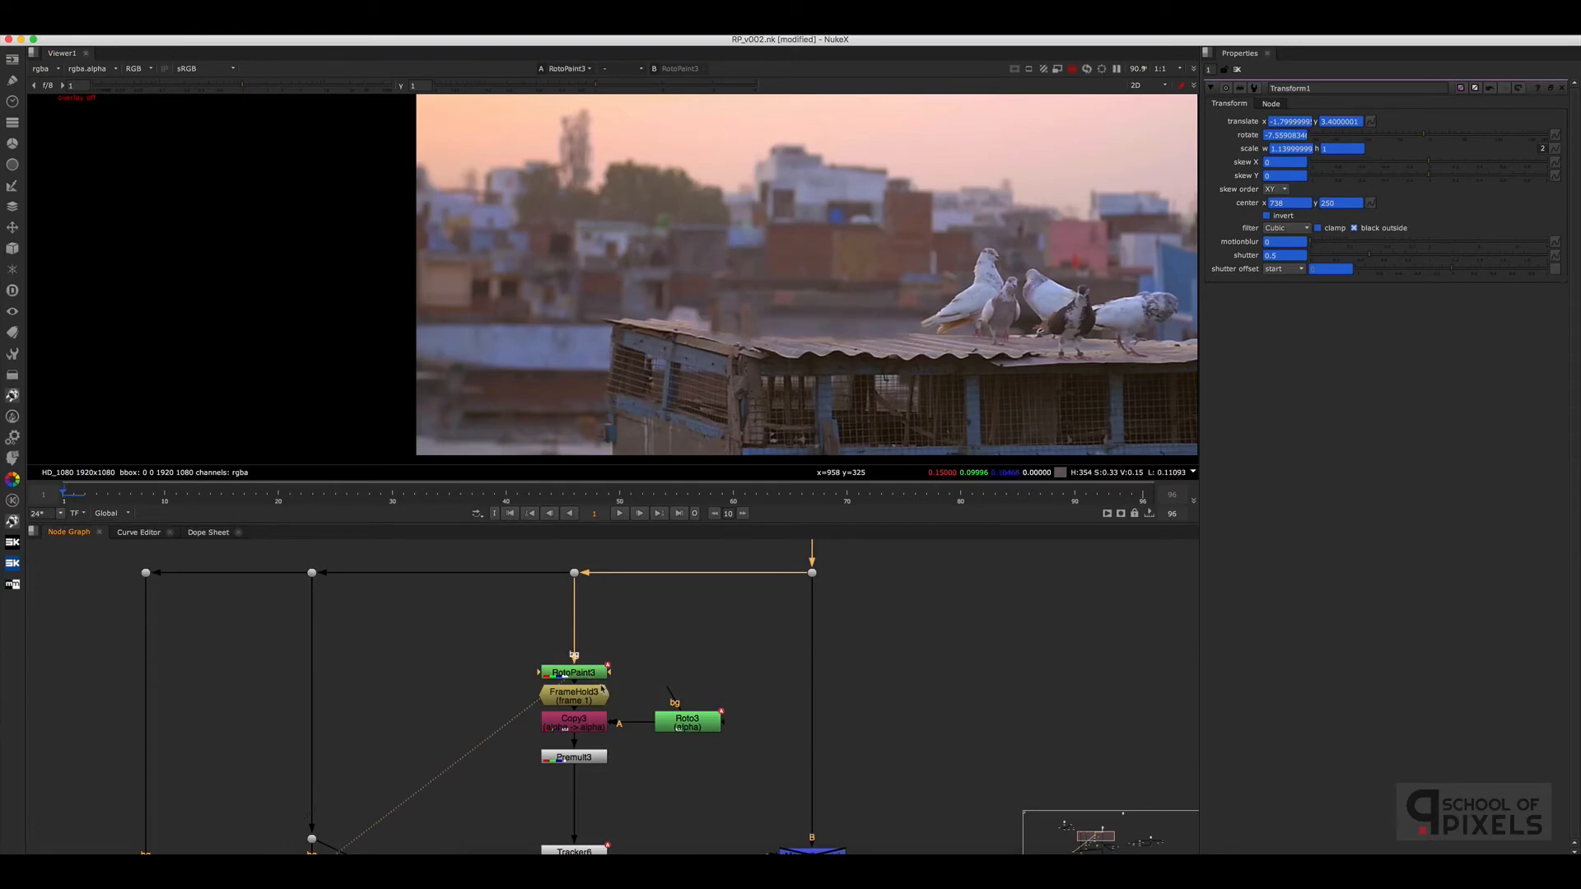
drag(667, 689, 667, 694)
Find the tracker nodes beside the patch branches and view the output of Tracker5, labelled BG_Wall_2
scroll(704, 629, down, 4)
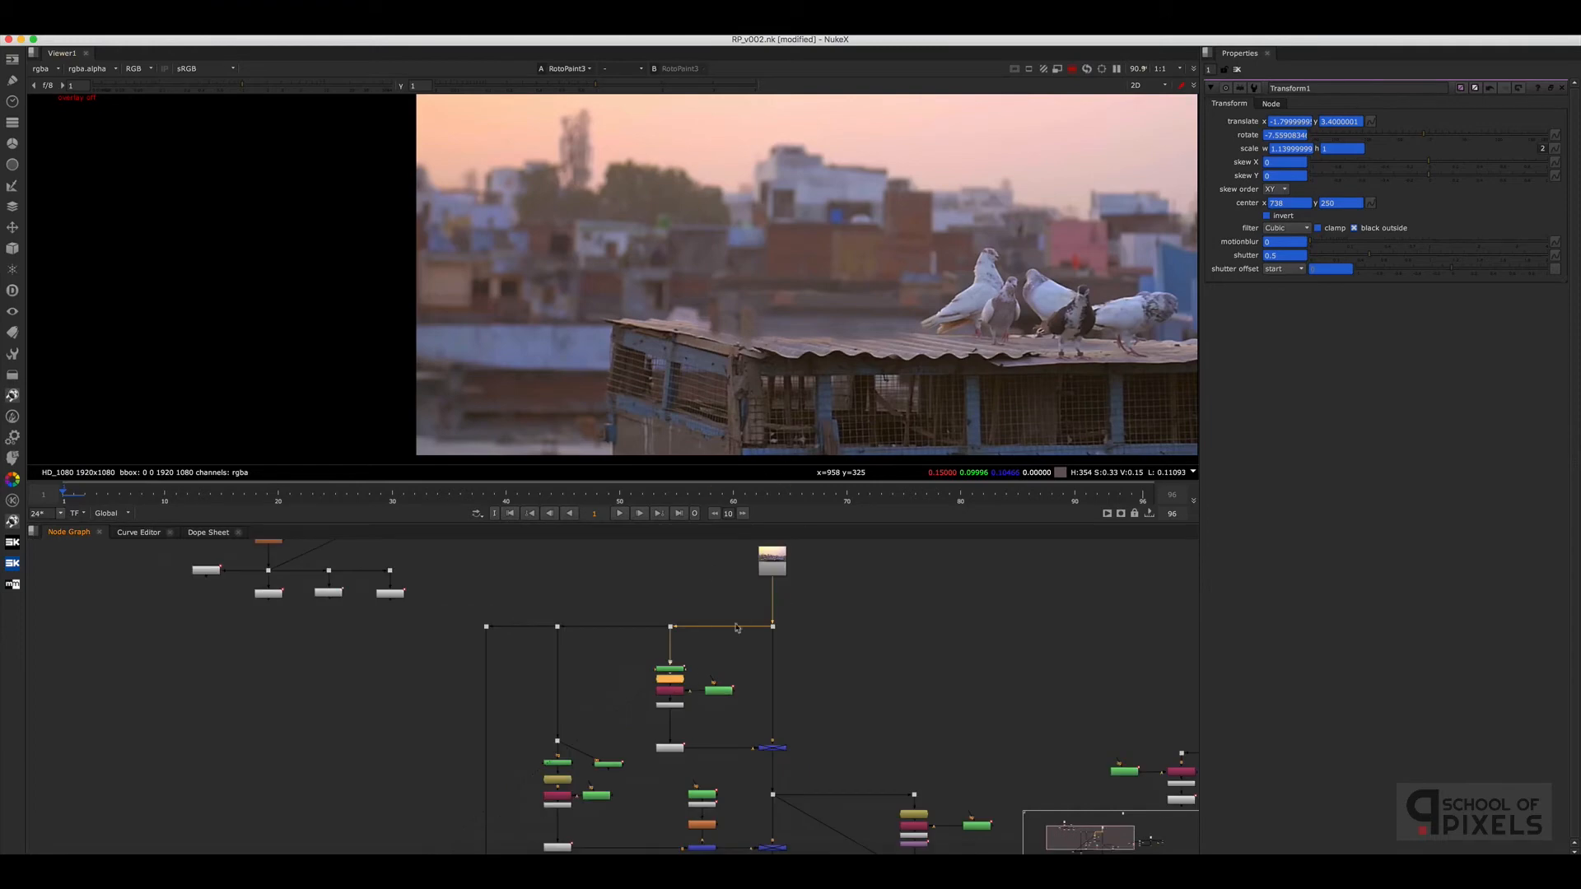
middle_drag(737, 628, 893, 634)
scroll(698, 686, up, 5)
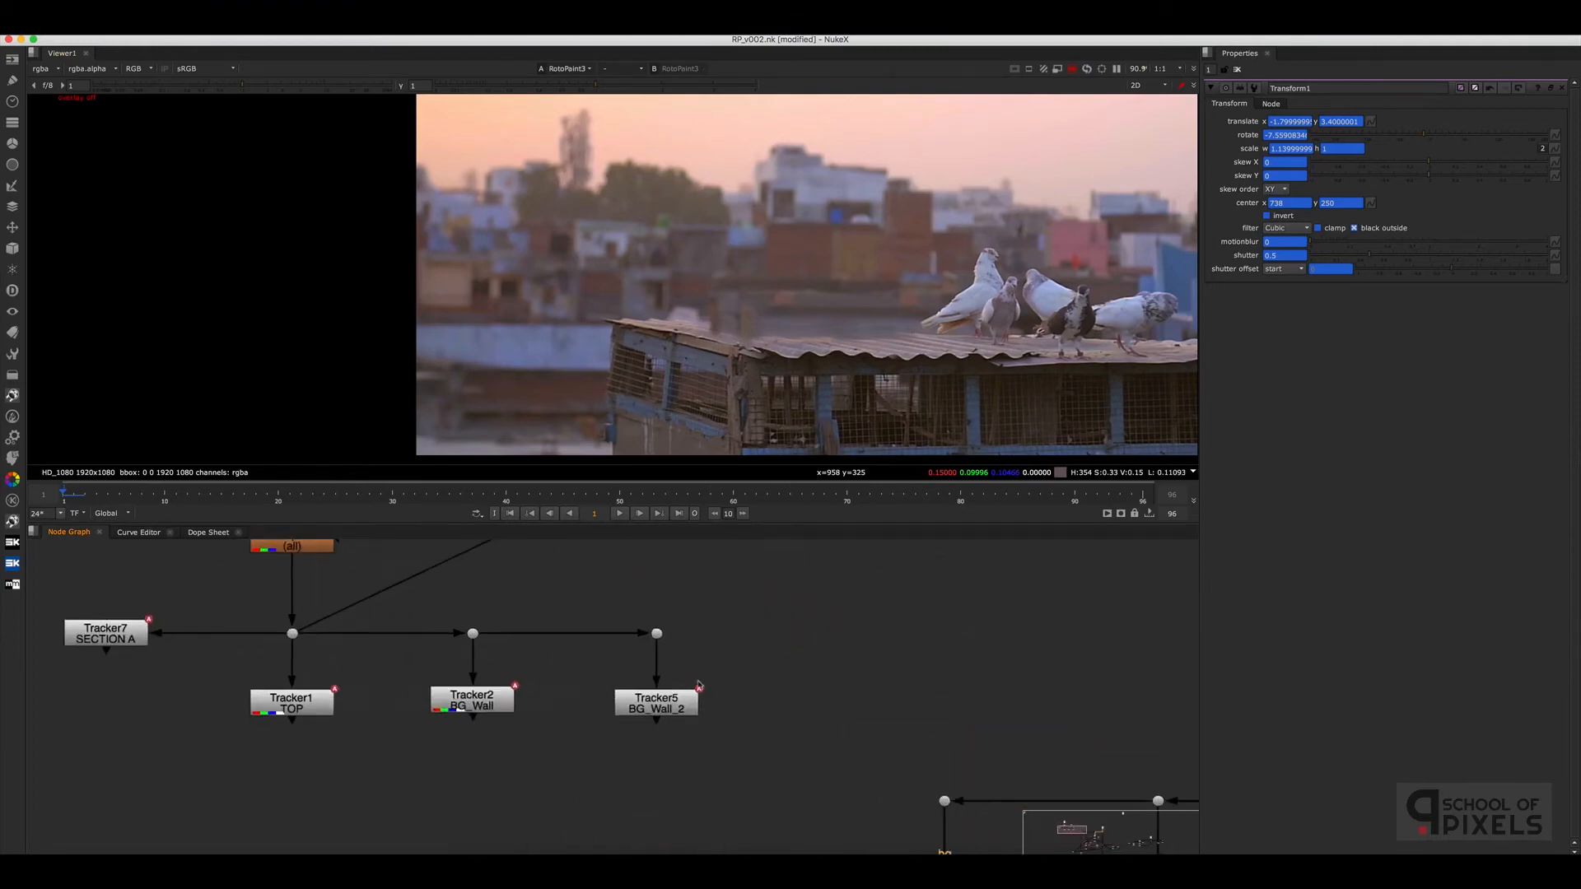
middle_drag(704, 671, 709, 669)
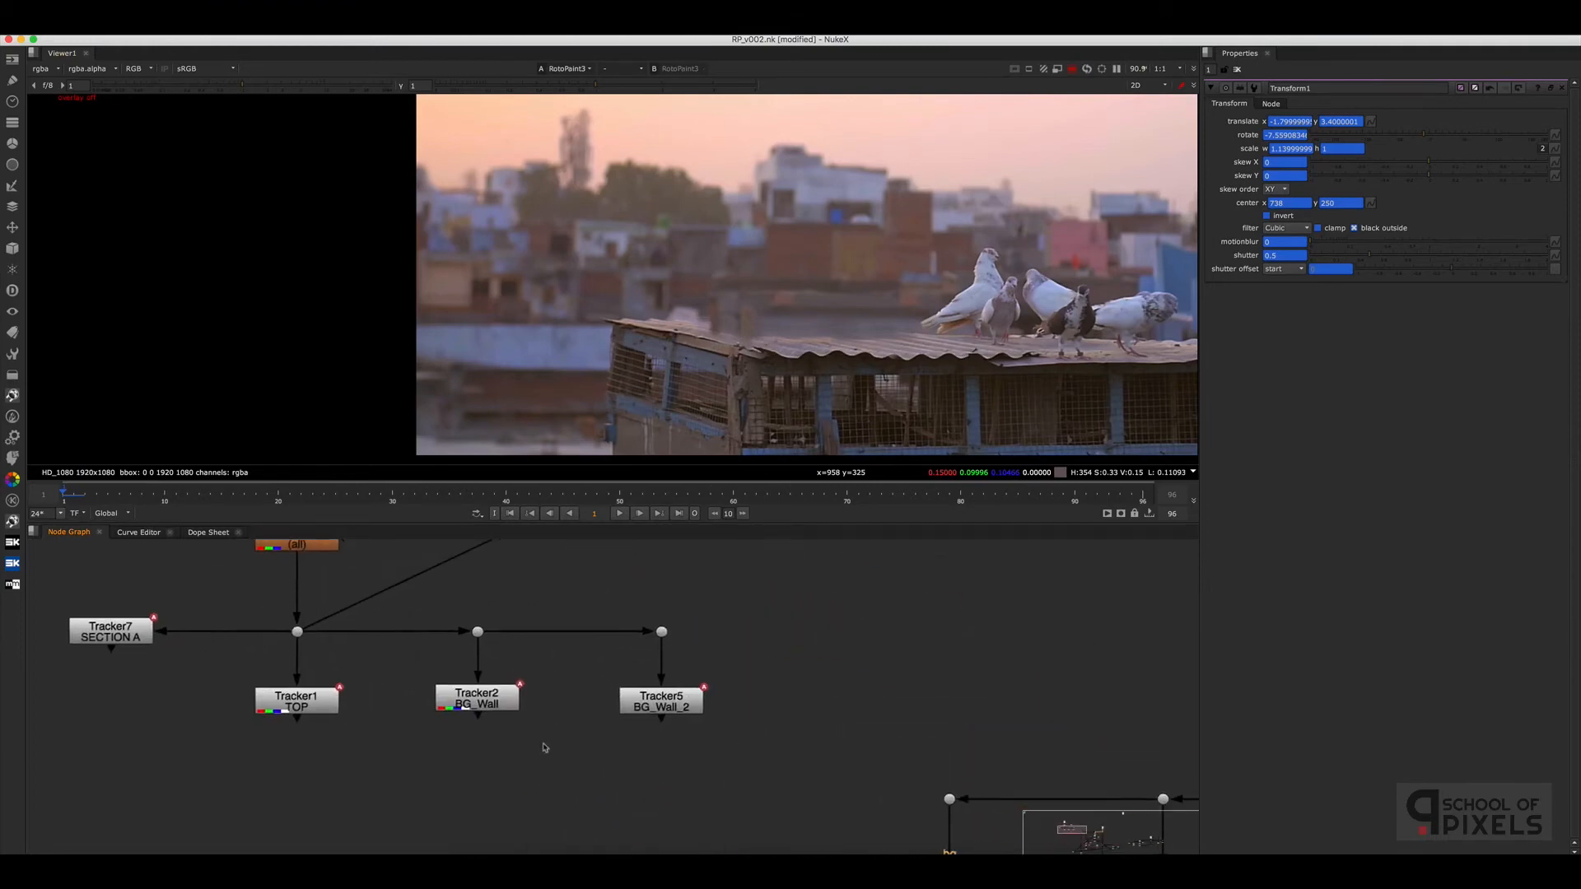
drag(773, 659, 545, 749)
key(1)
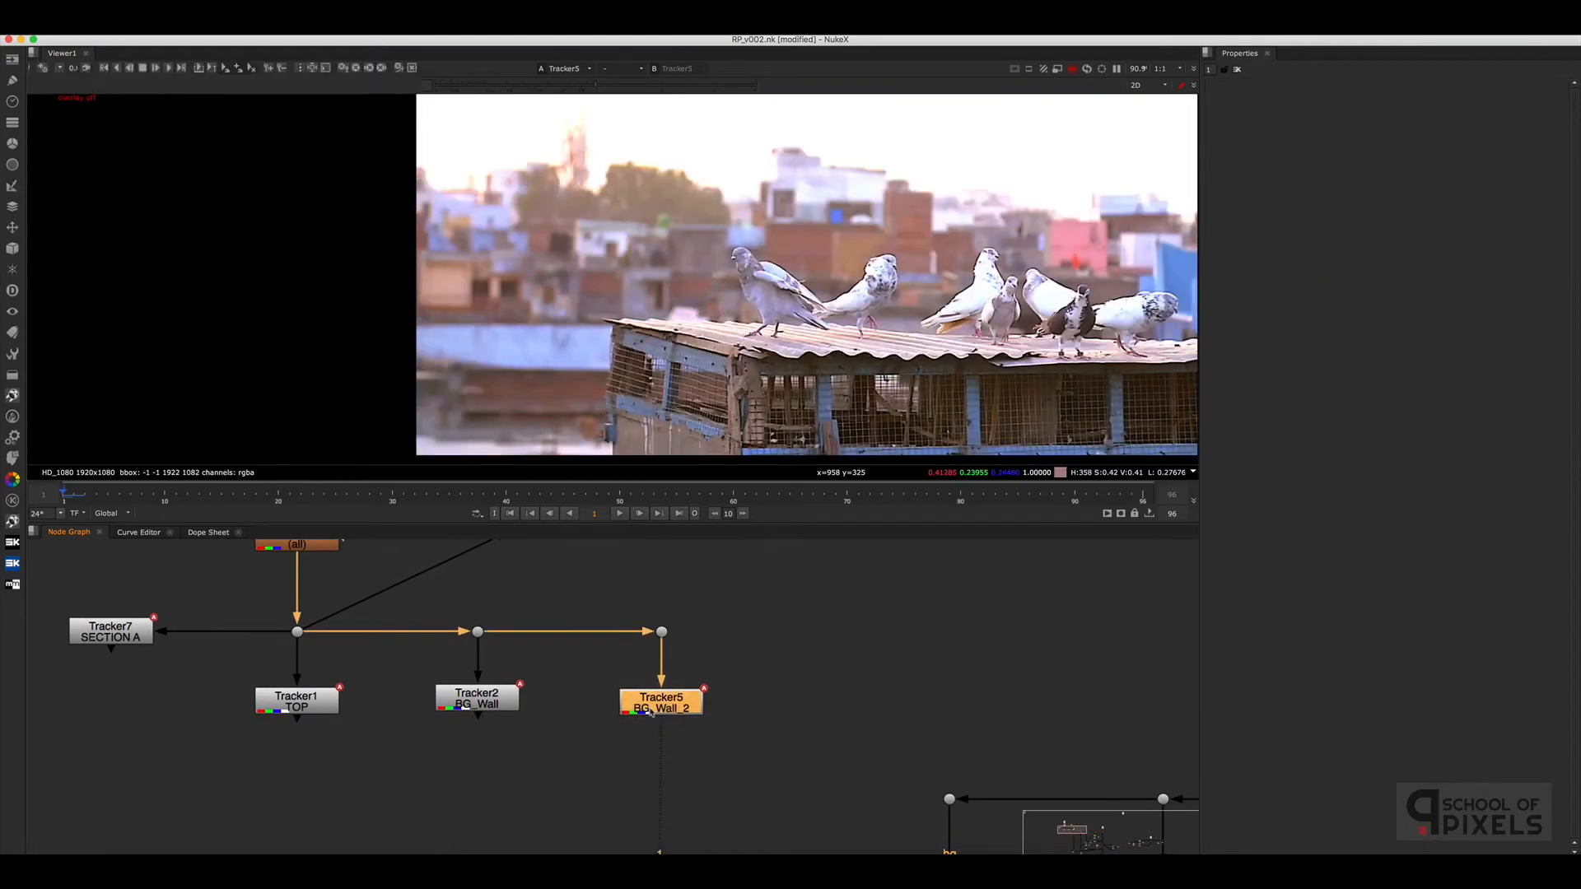
Open Tracker5's track list and show its tracking paths over the image
double_click(651, 710)
key(o)
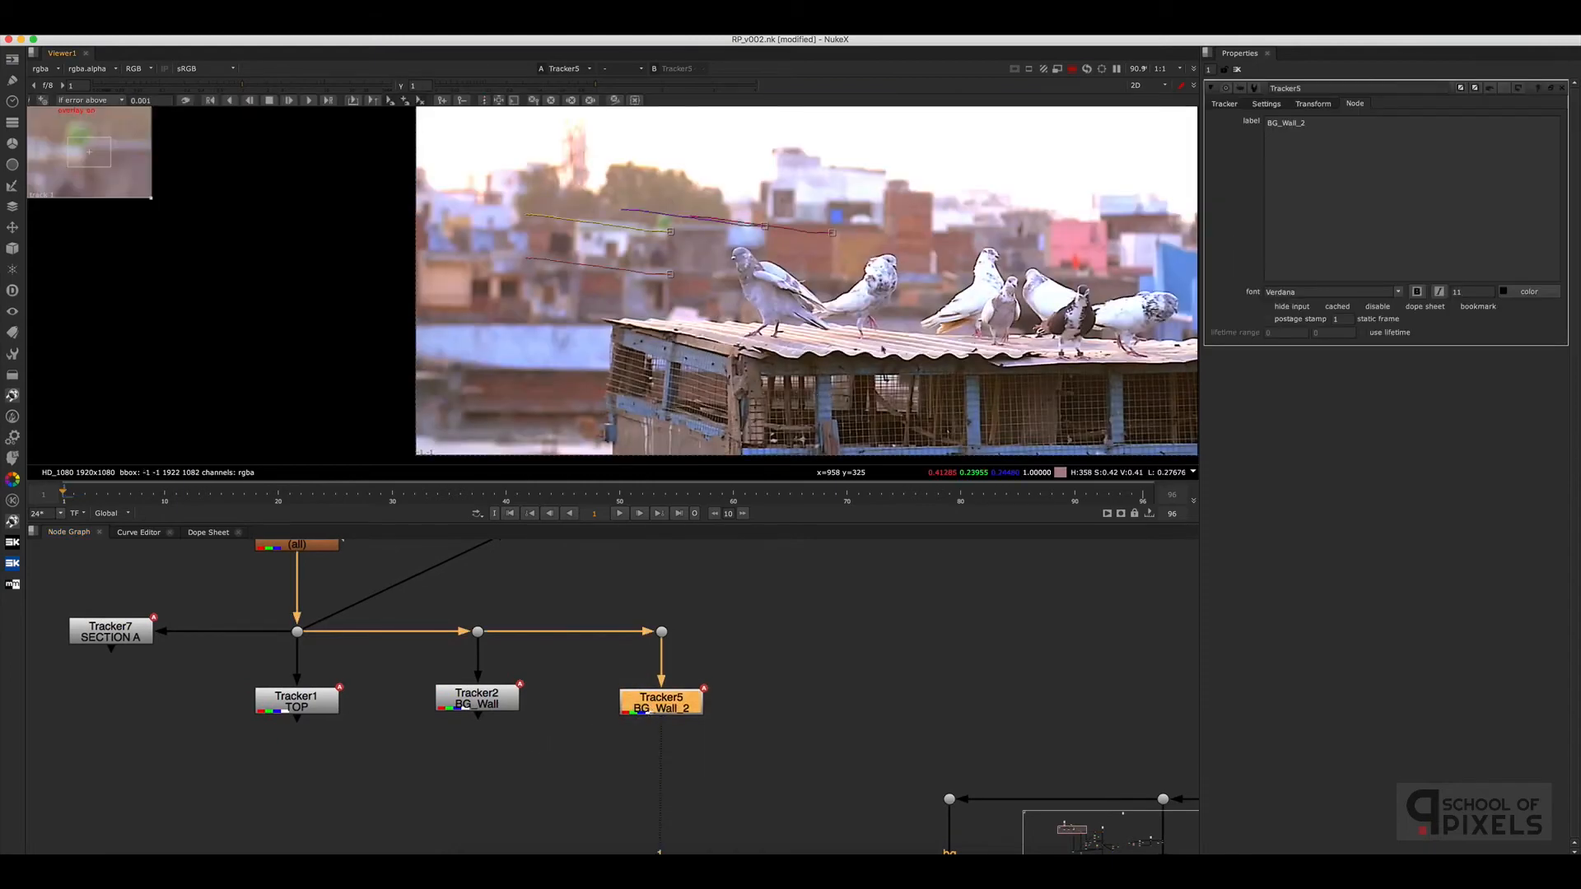
click(1225, 104)
Examine Tracker5's four background tracks up close, selecting and deselecting them all together
scroll(966, 361, down, 4)
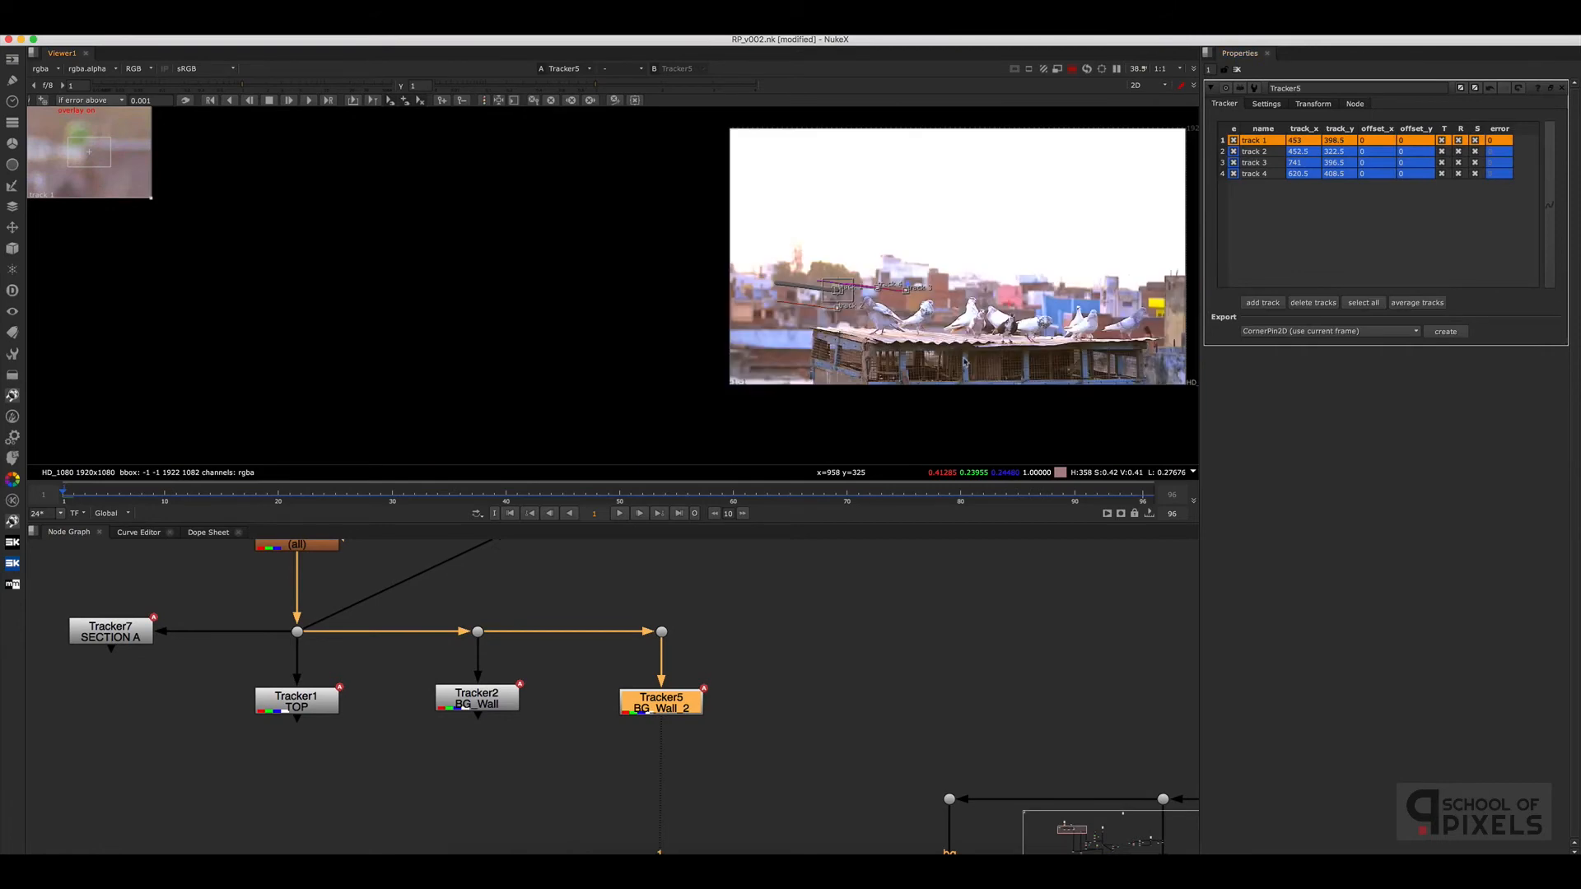
scroll(965, 360, up, 5)
drag(875, 226, 566, 353)
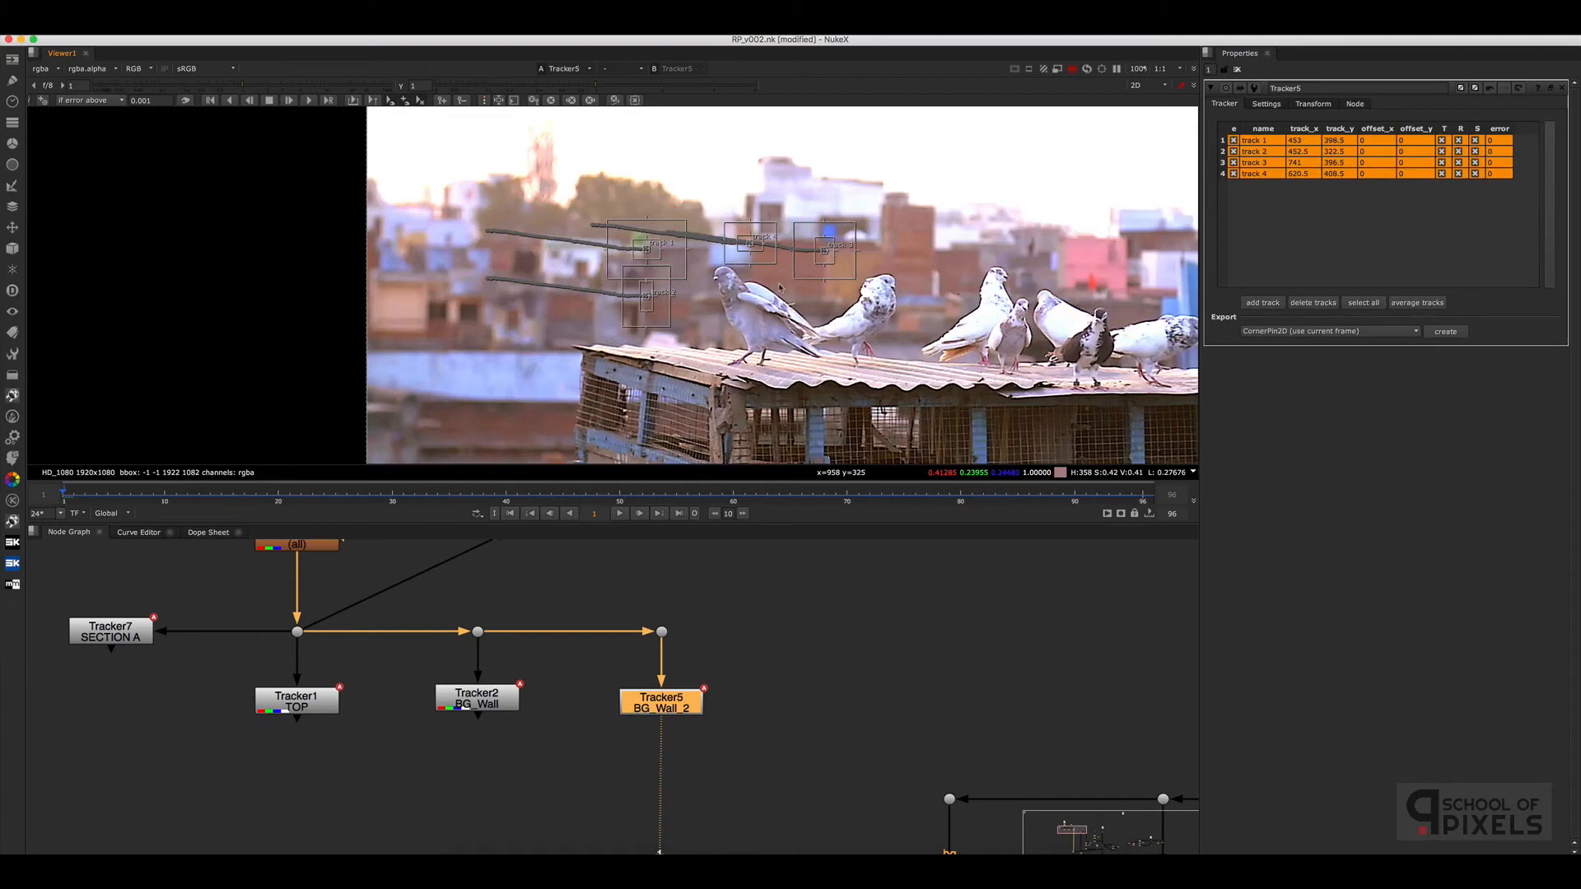
click(784, 357)
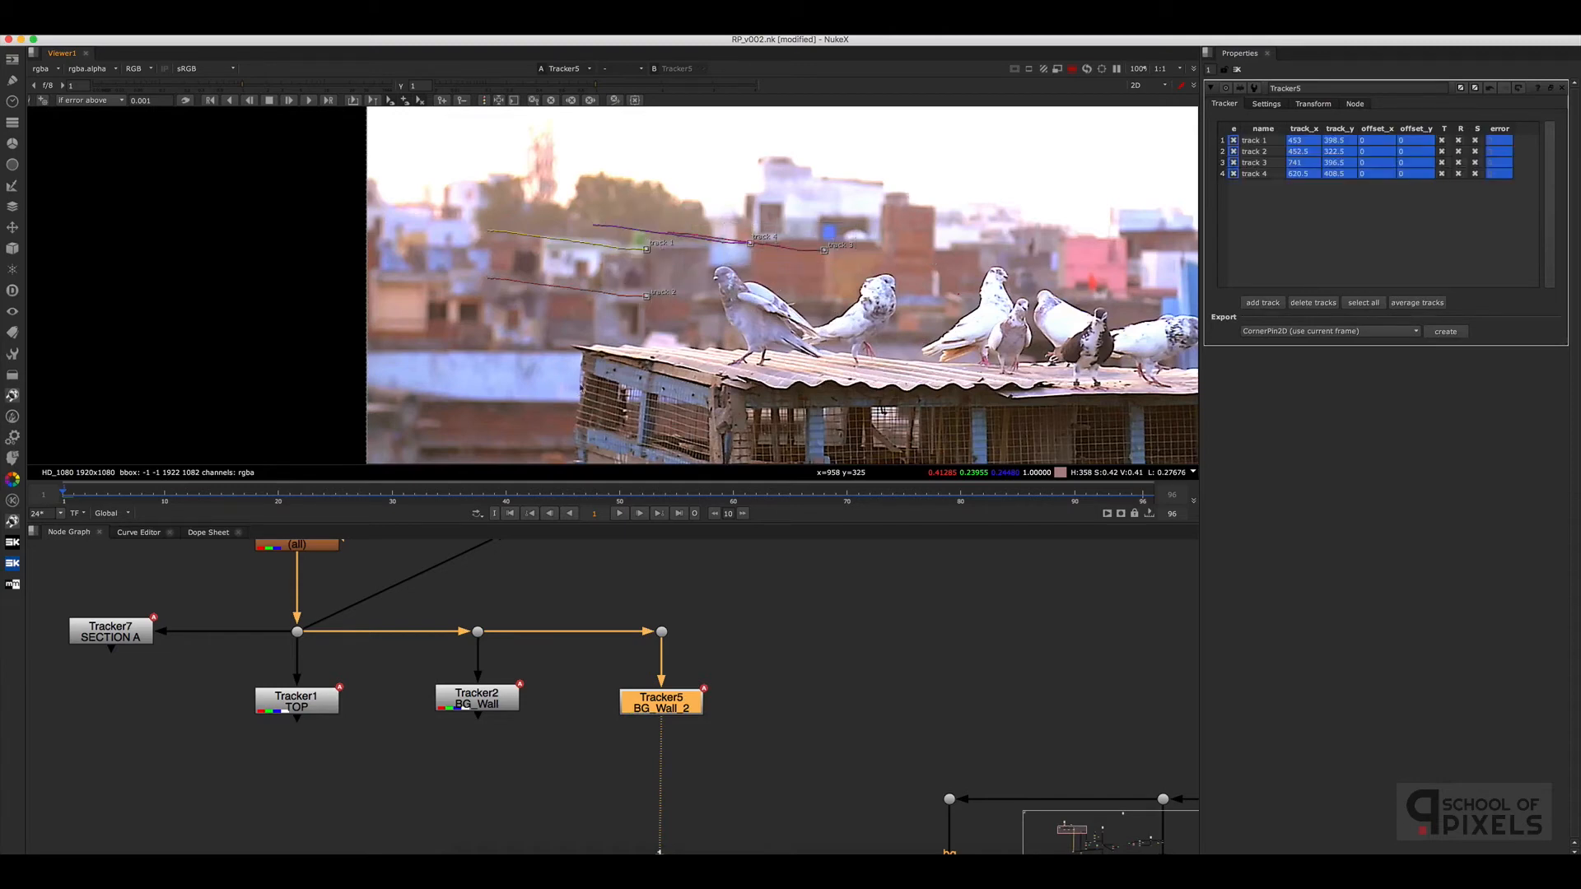
drag(579, 385, 976, 219)
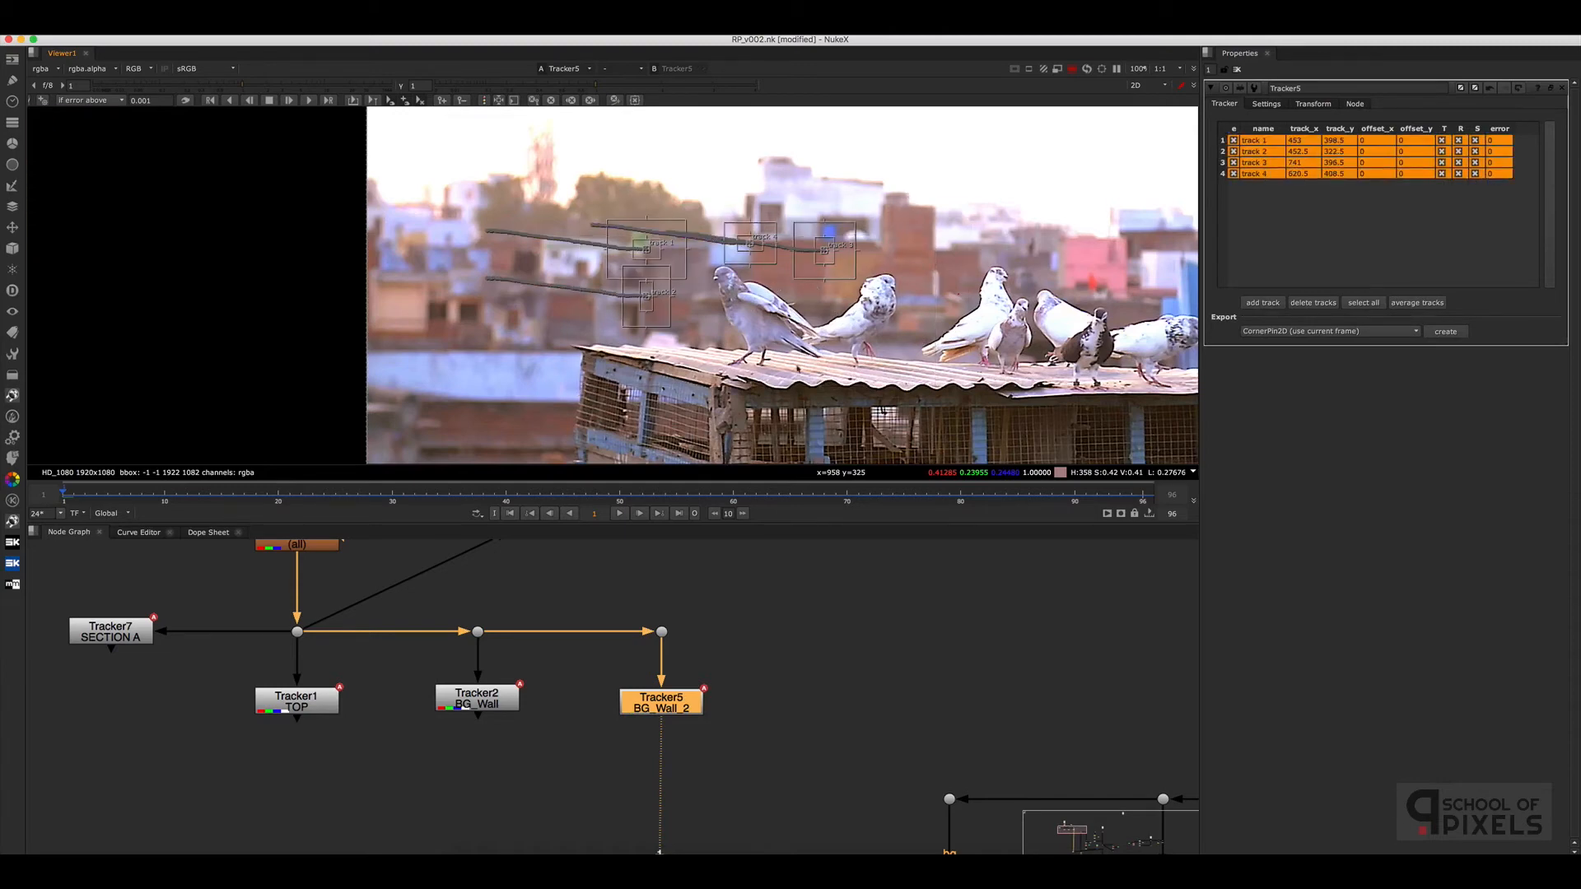
click(687, 275)
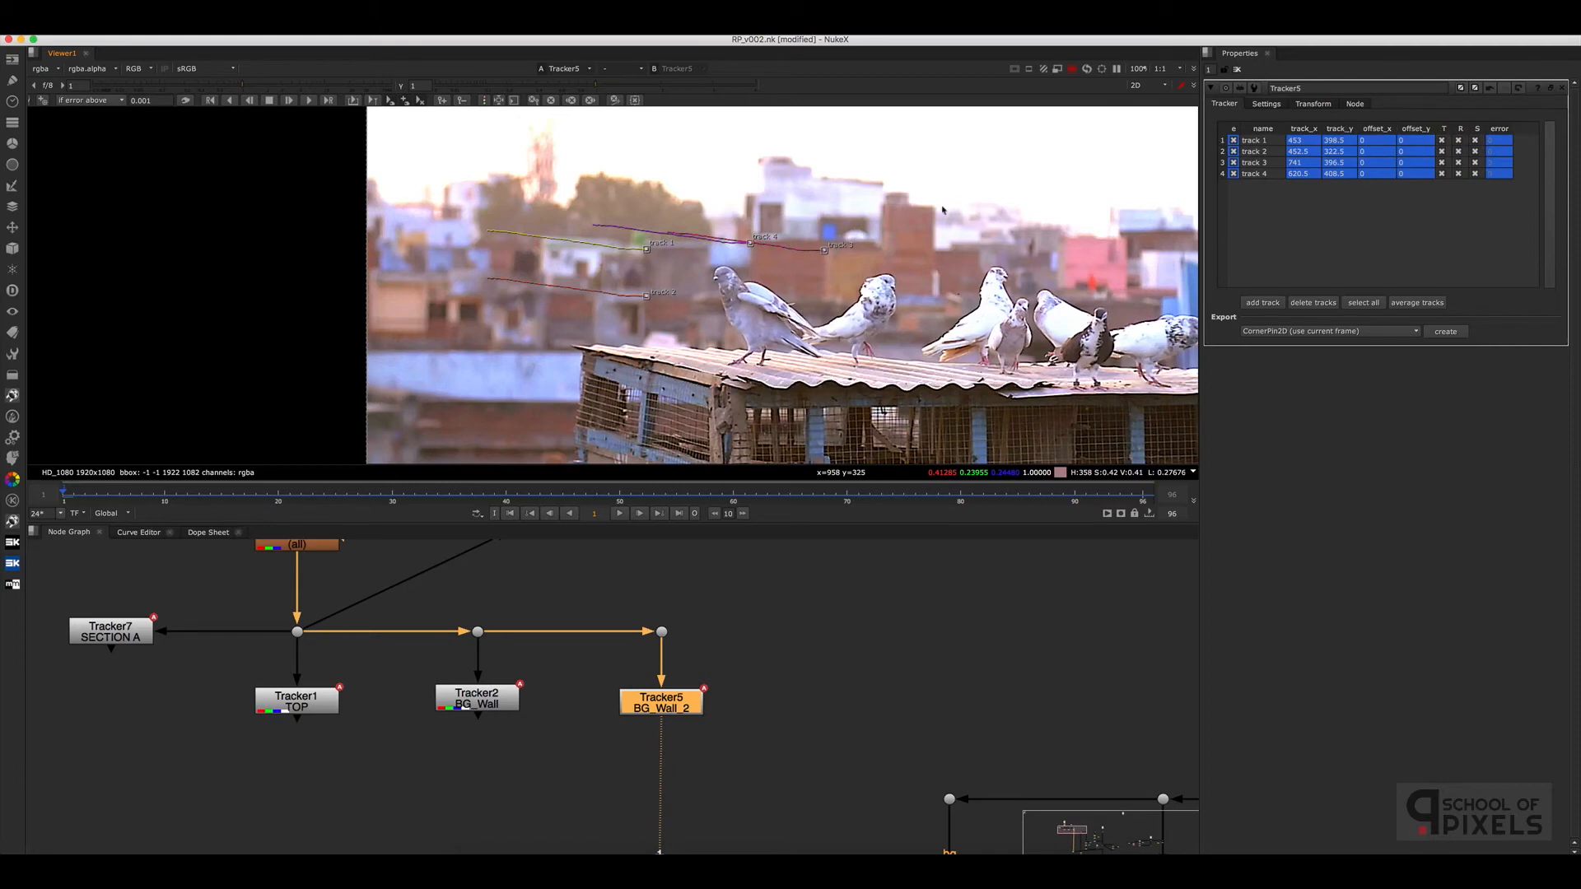
Inspect Tracker5's third track in the viewer and show the tracker's Transform settings
click(825, 250)
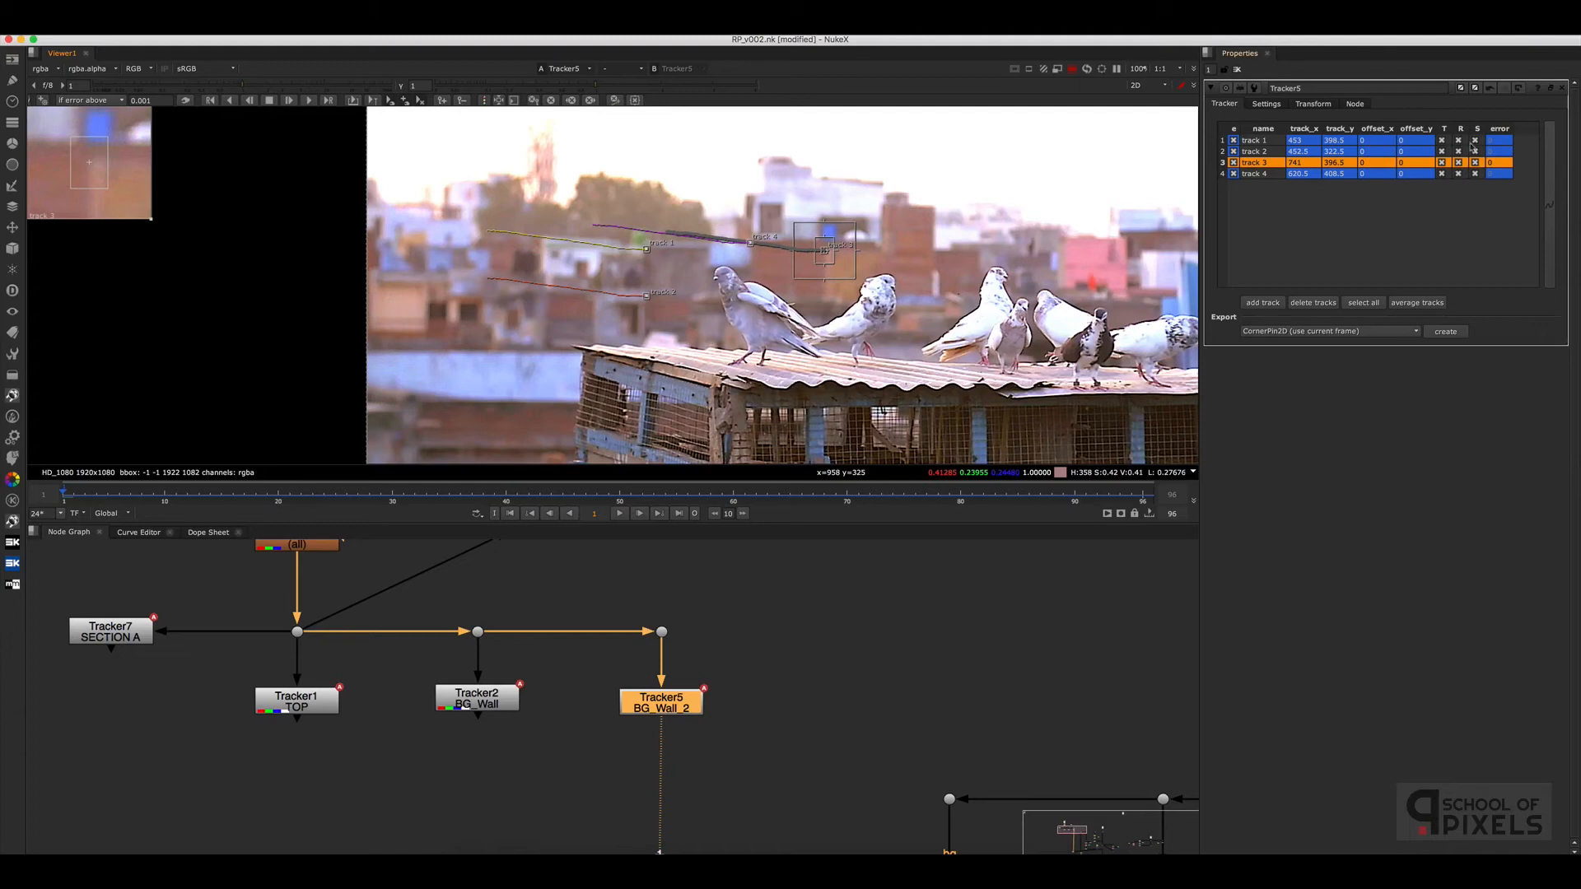
click(1314, 105)
click(851, 616)
Find the painted clean-plate branch in the node graph and view the output of RotoPaint3
scroll(849, 616, down, 5)
middle_drag(982, 666, 645, 568)
scroll(777, 650, up, 3)
middle_drag(691, 617, 706, 674)
scroll(737, 655, up, 3)
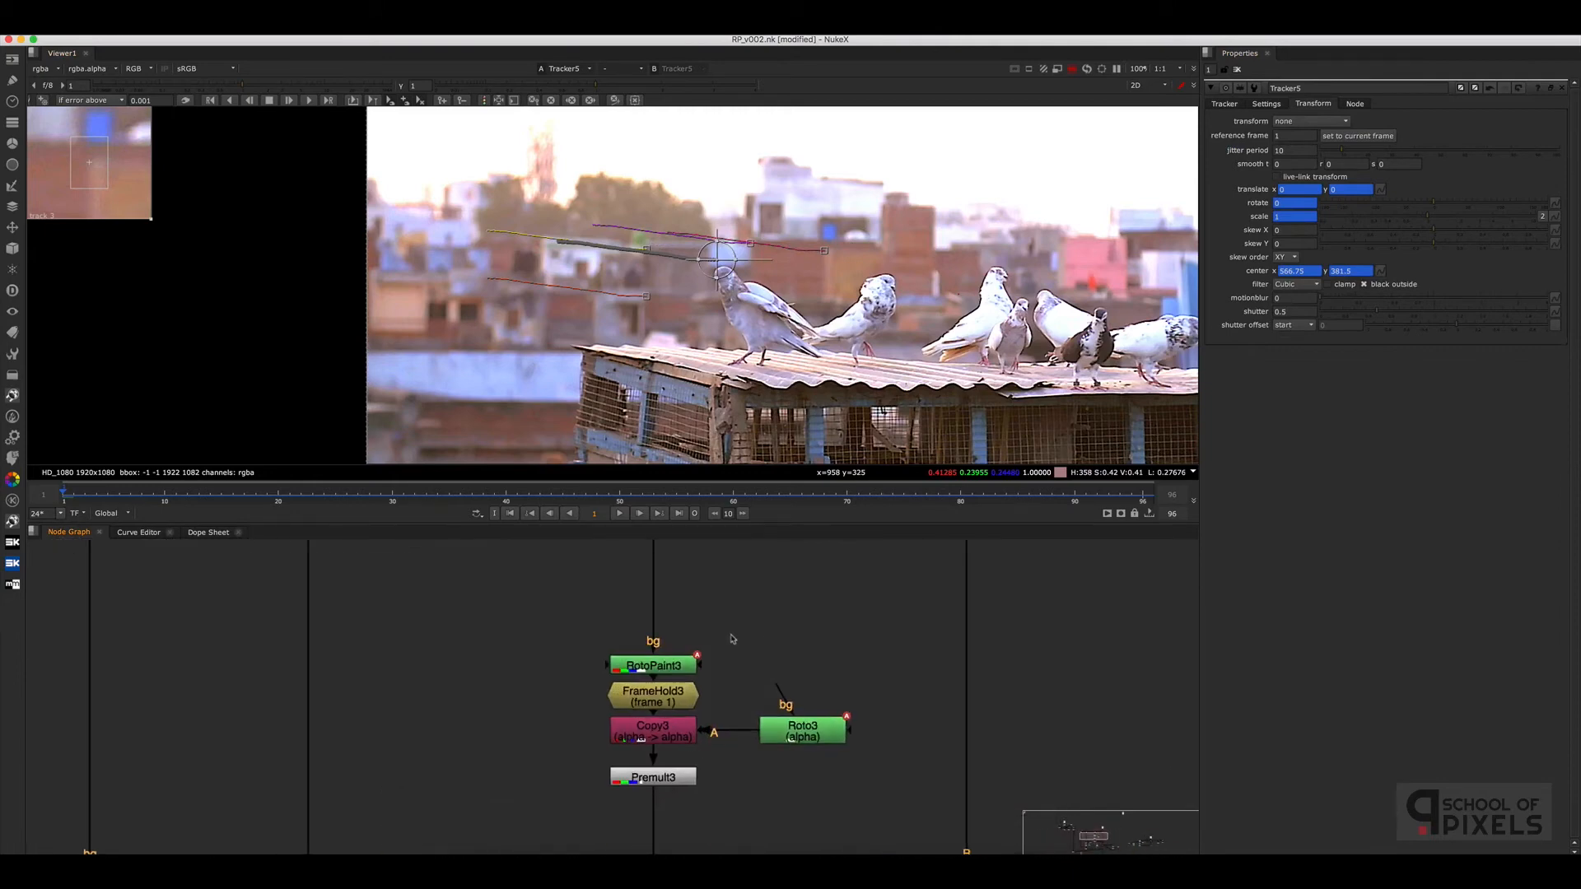
click(670, 671)
key(1)
Add a new RotoPaint node, connect its bg input to the dot above RotoPaint3, and view its output
click(776, 649)
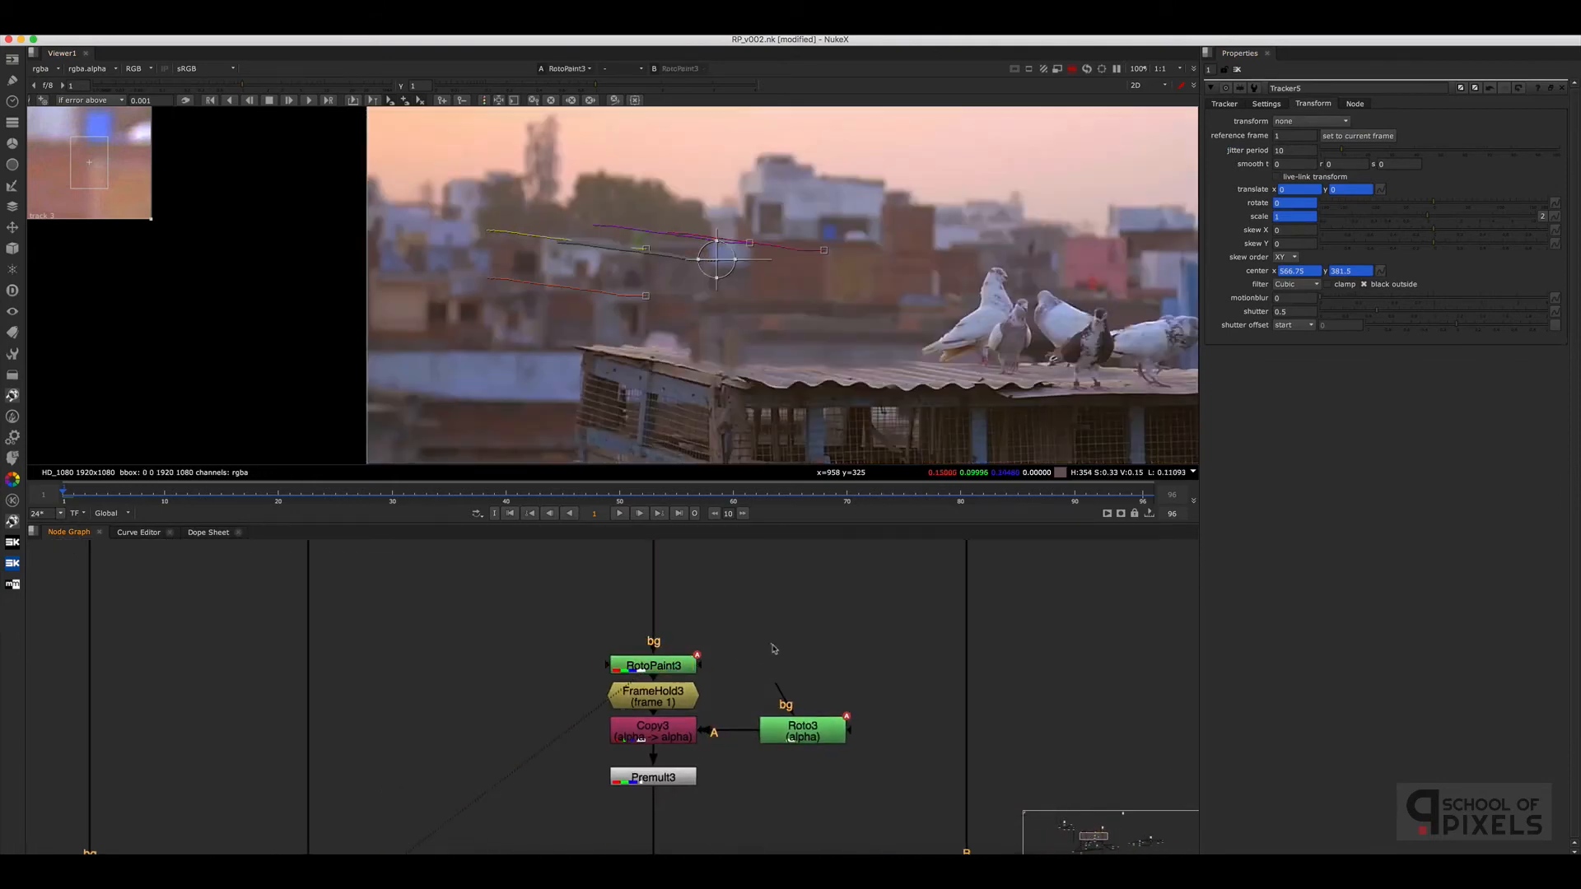
key(p)
middle_drag(785, 622, 836, 685)
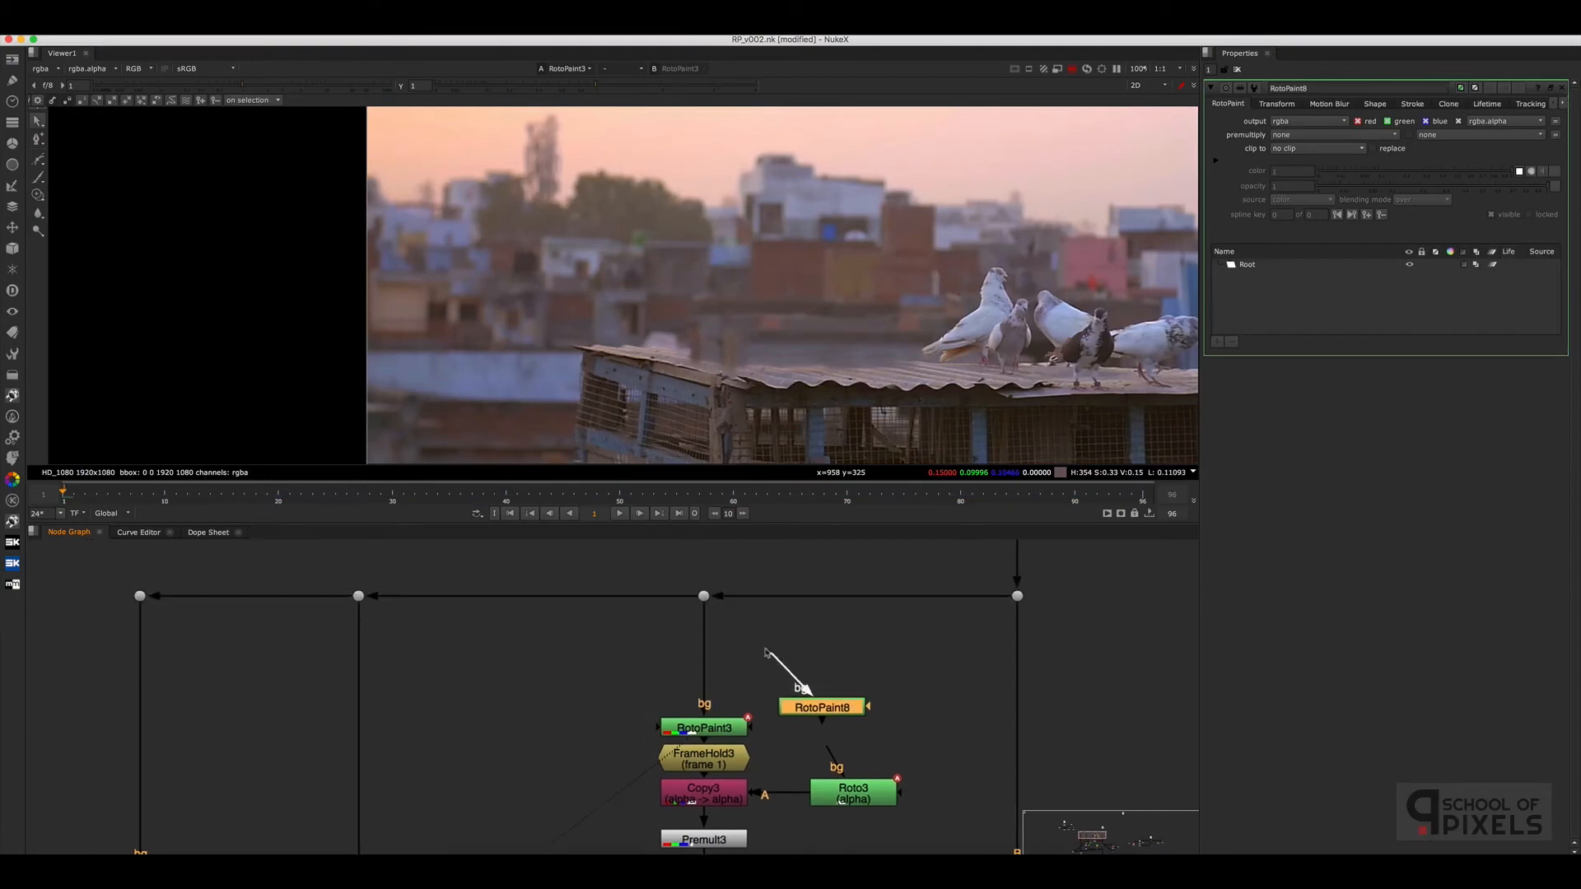
drag(805, 677, 703, 595)
key(1)
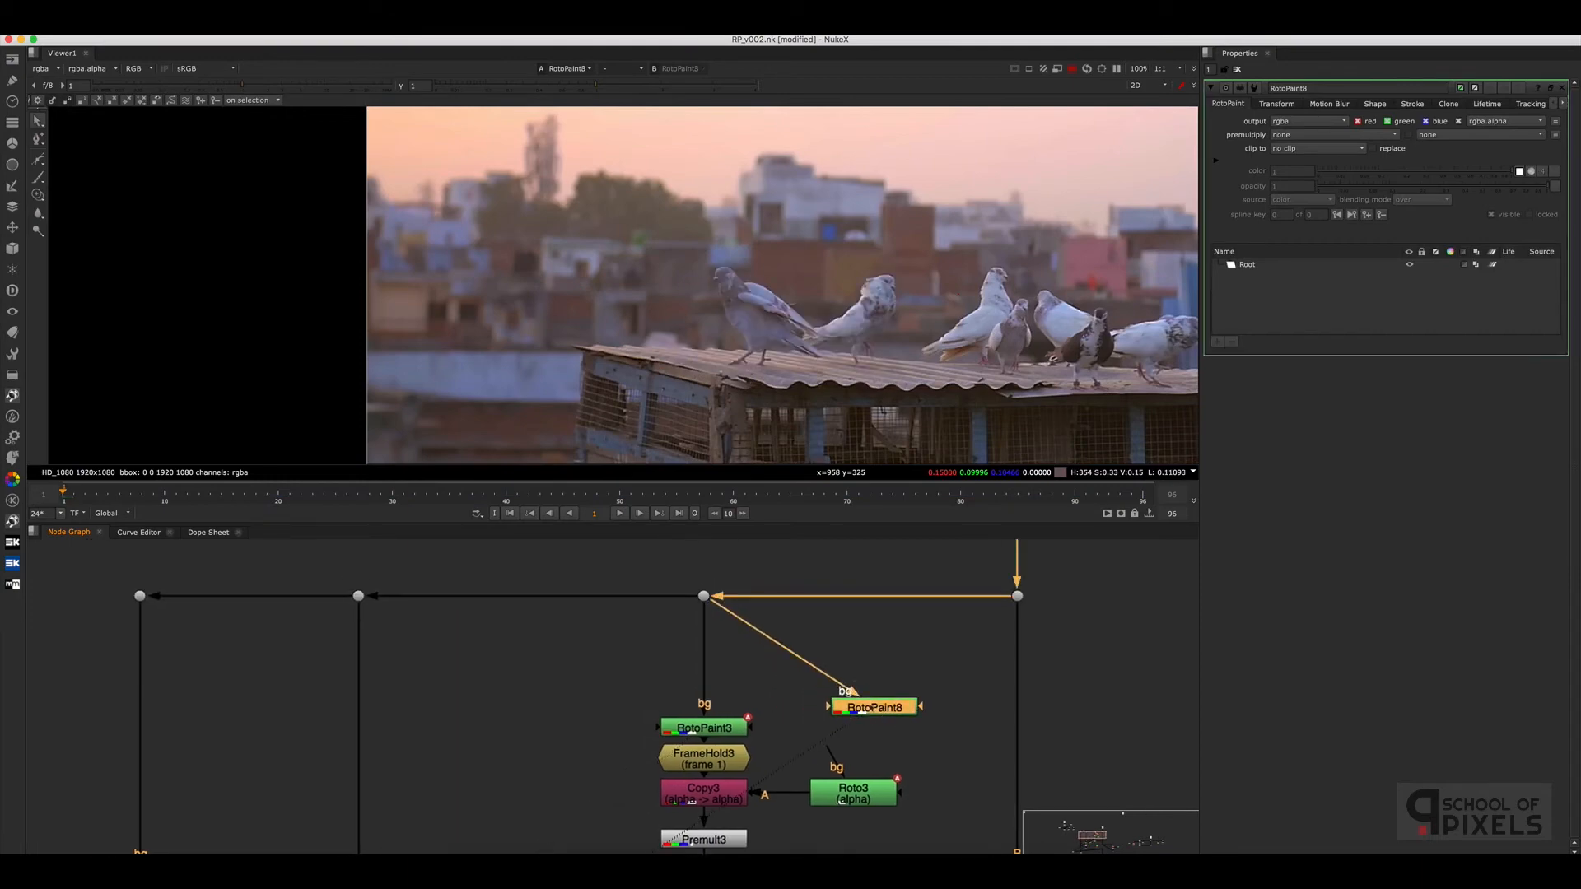
Set up the Clone brush with size 52.5 and opacity 0.1 near the leftmost pigeon
scroll(924, 298, up, 3)
click(38, 195)
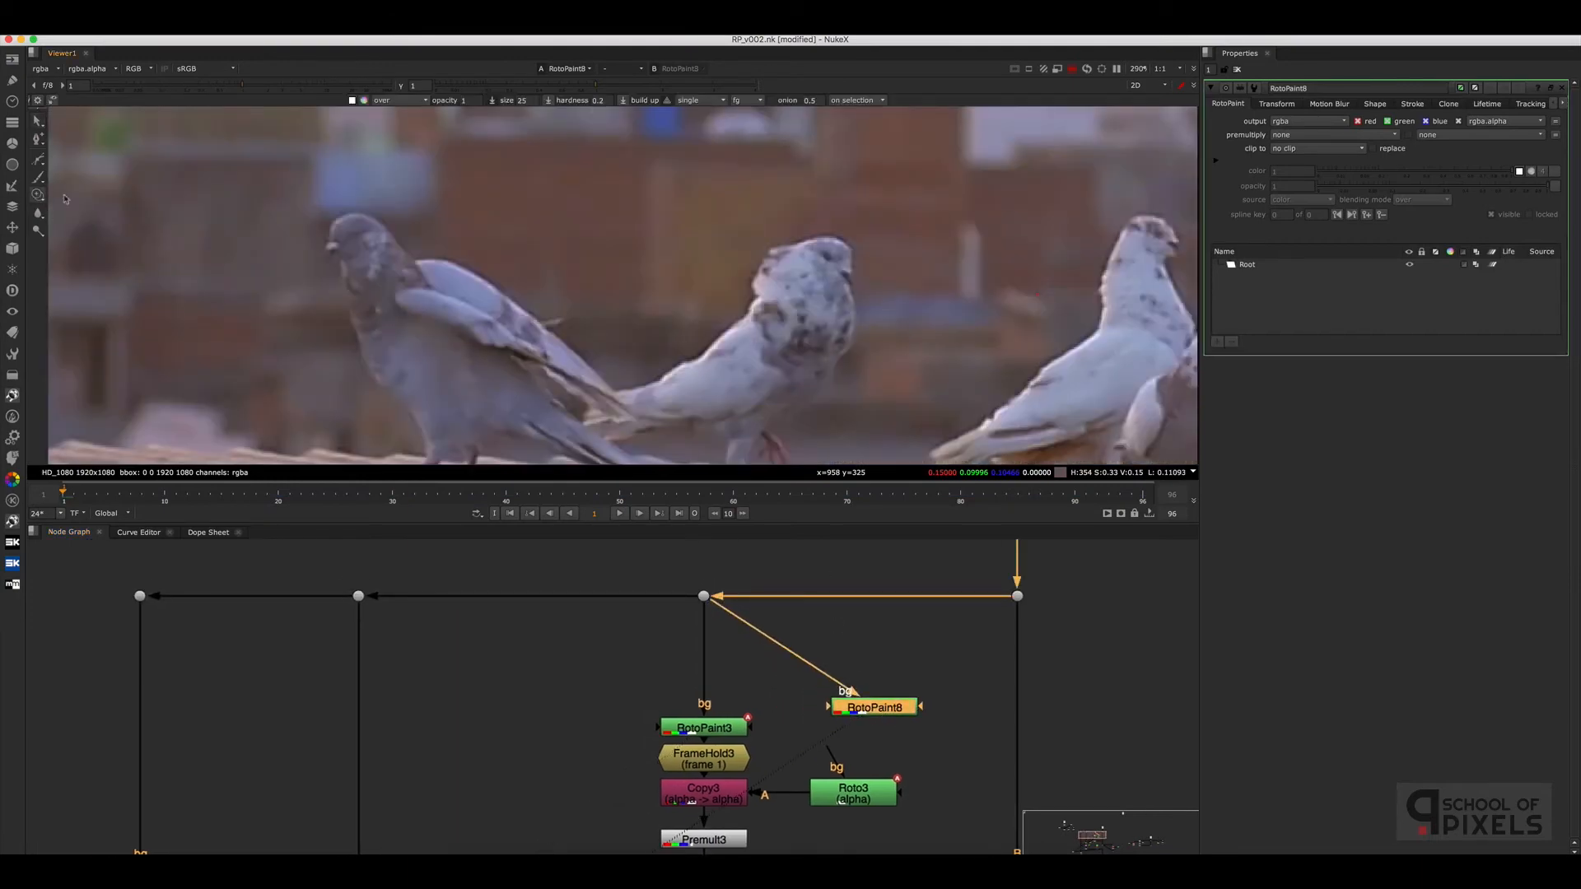
scroll(542, 218, down, 3)
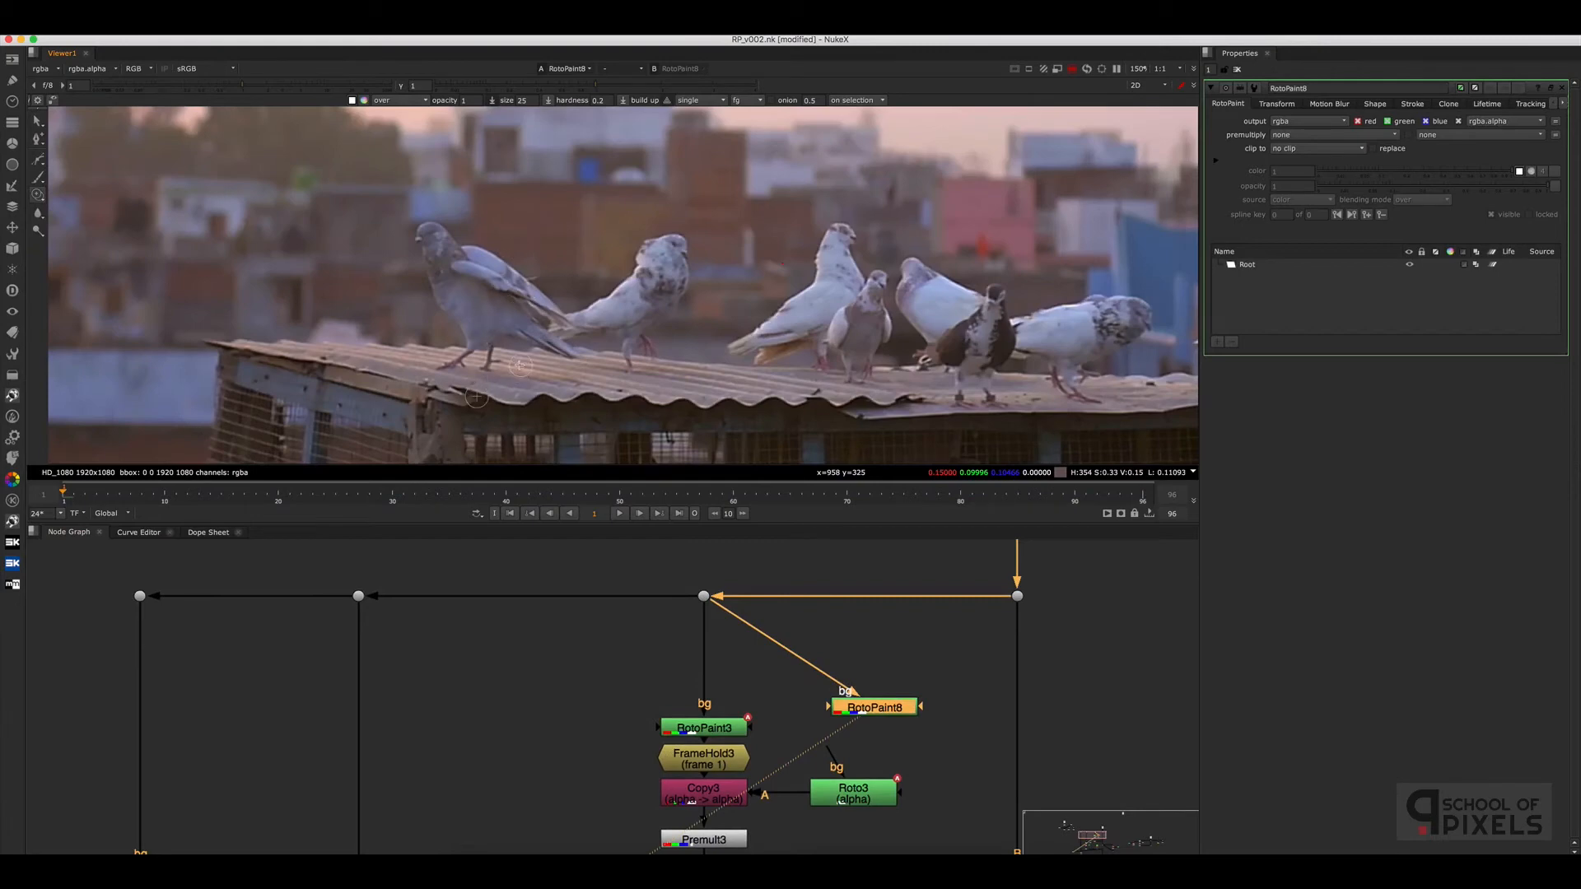
mouse_move(493, 223)
ctrl+mouse_down()
mouse_move(493, 257)
mouse_move(506, 247)
mouse_move(486, 189)
ctrl+mouse_up()
click(470, 100)
text(0.1)
key(Return)
scroll(461, 264, up, 2)
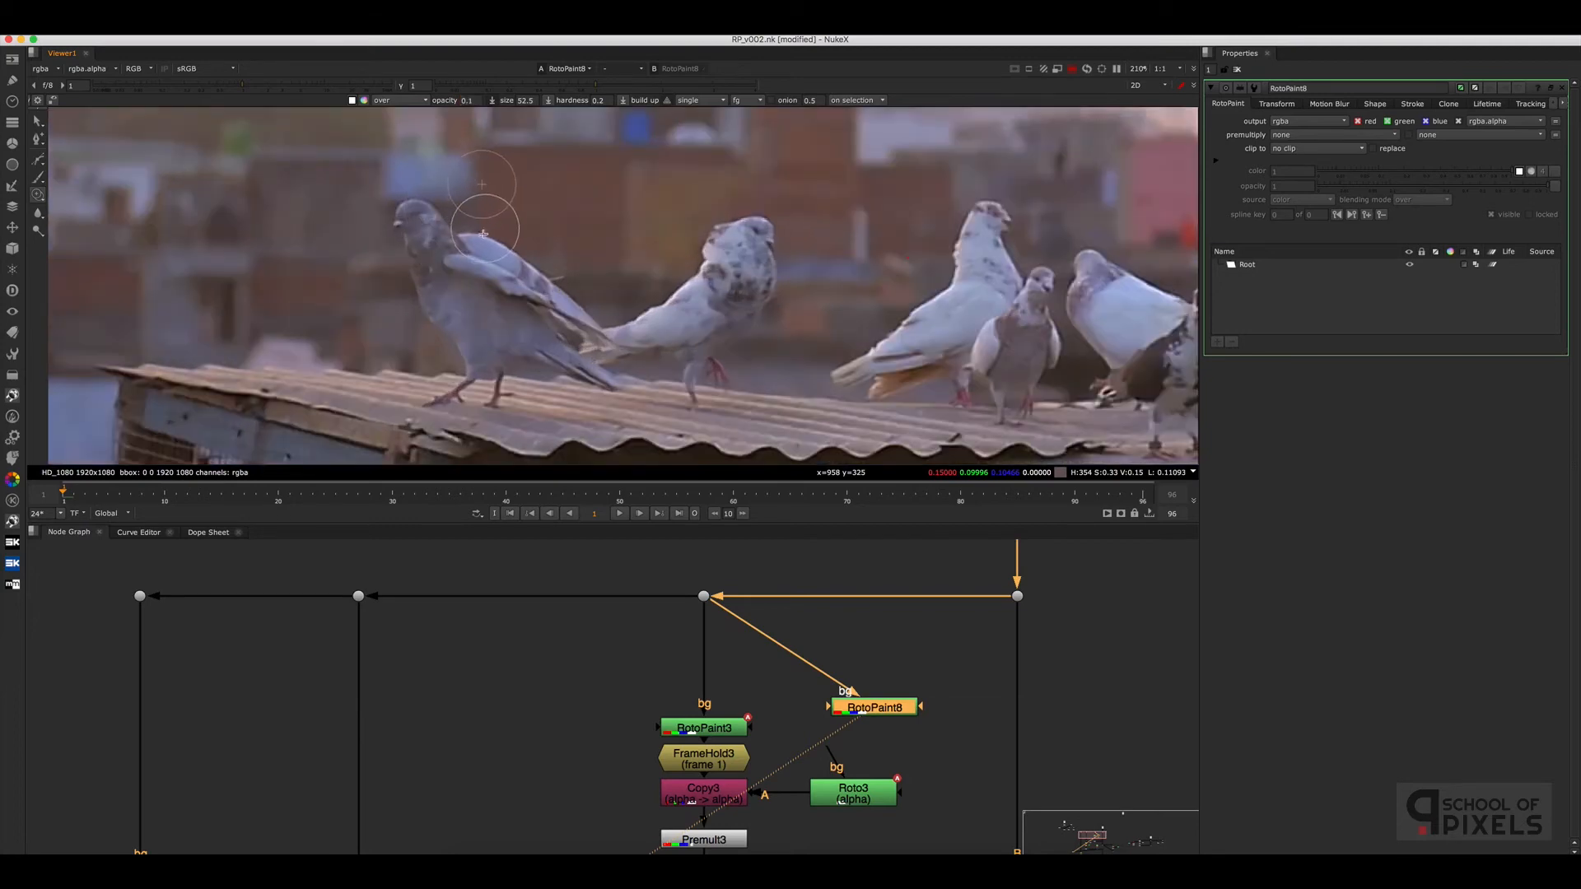
scroll(464, 246, up, 1)
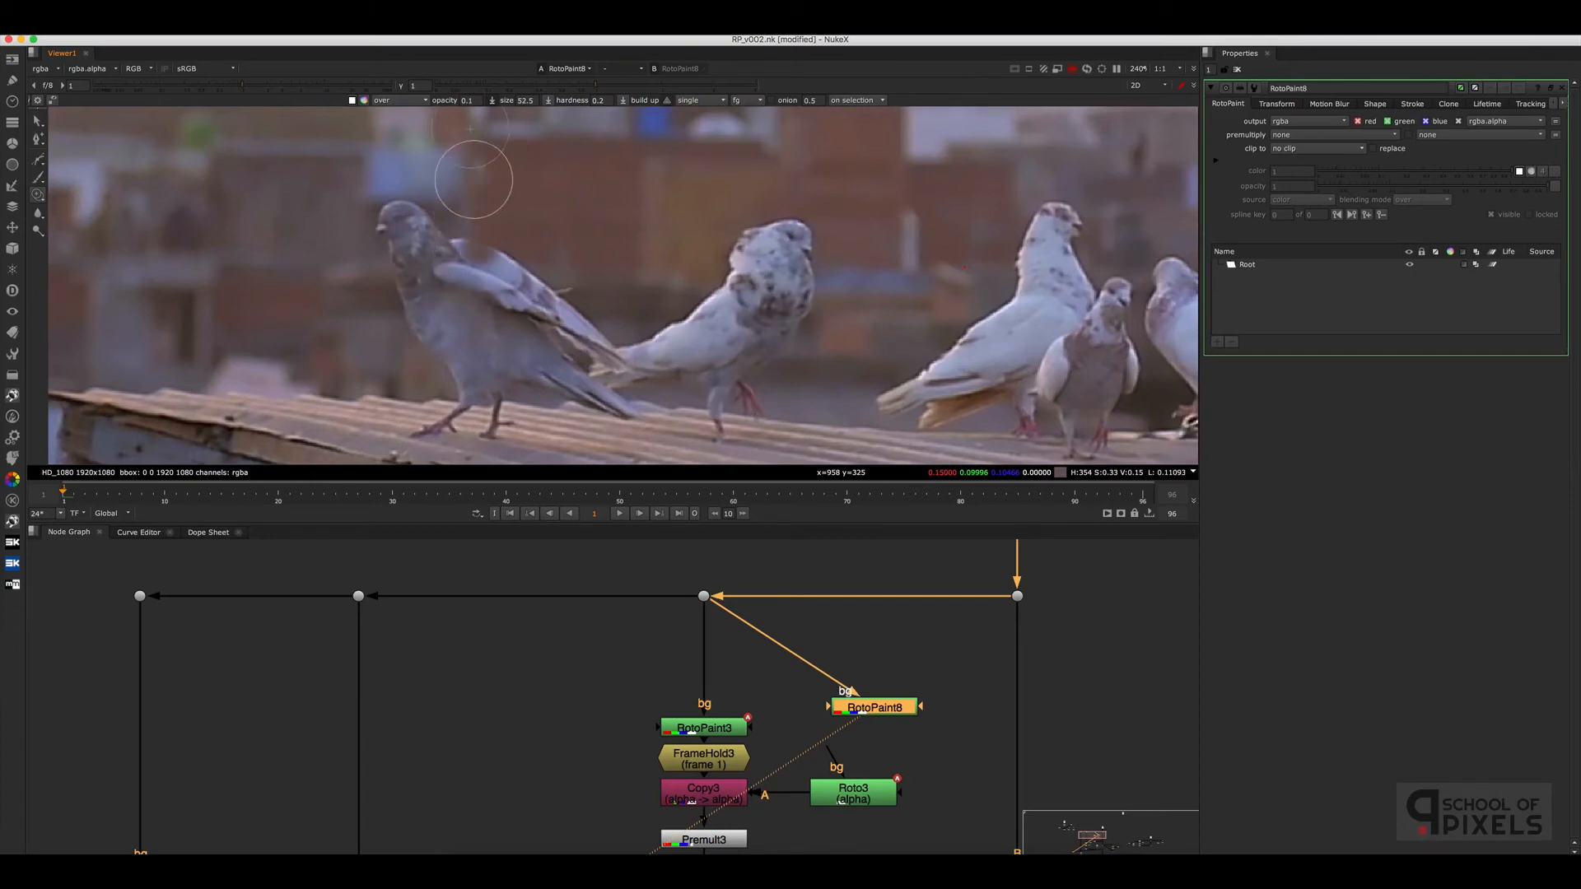
Clone the brick wall texture over the leftmost pigeon's back and wing, undoing the misplaced strokes
click(491, 247)
key(ctrl+z)
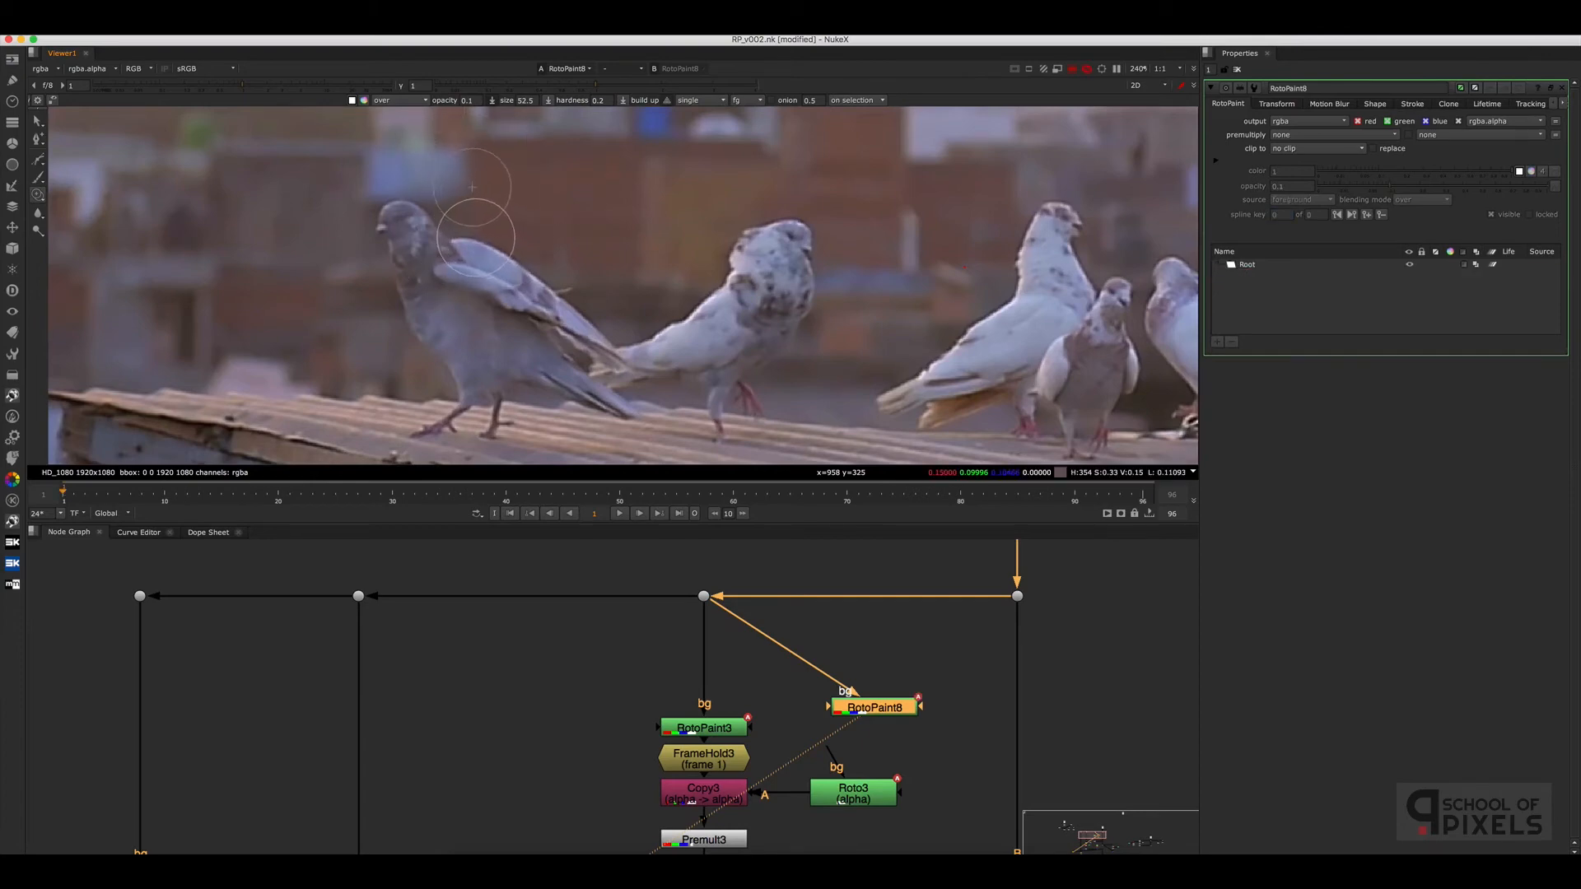
click(489, 251)
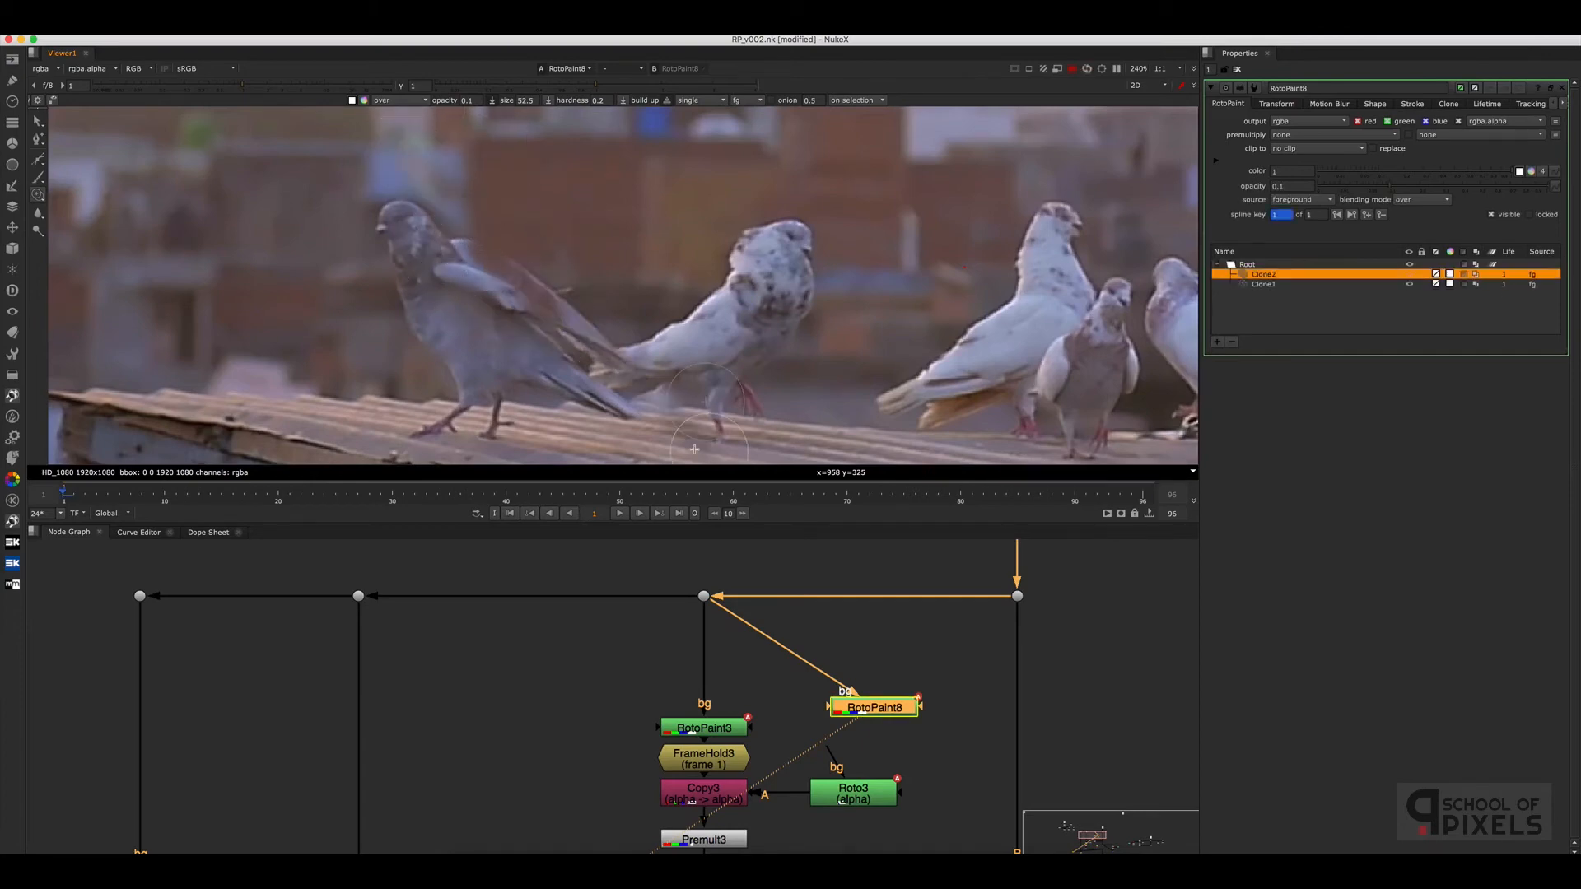
key(ctrl+z)
key(ctrl+z)
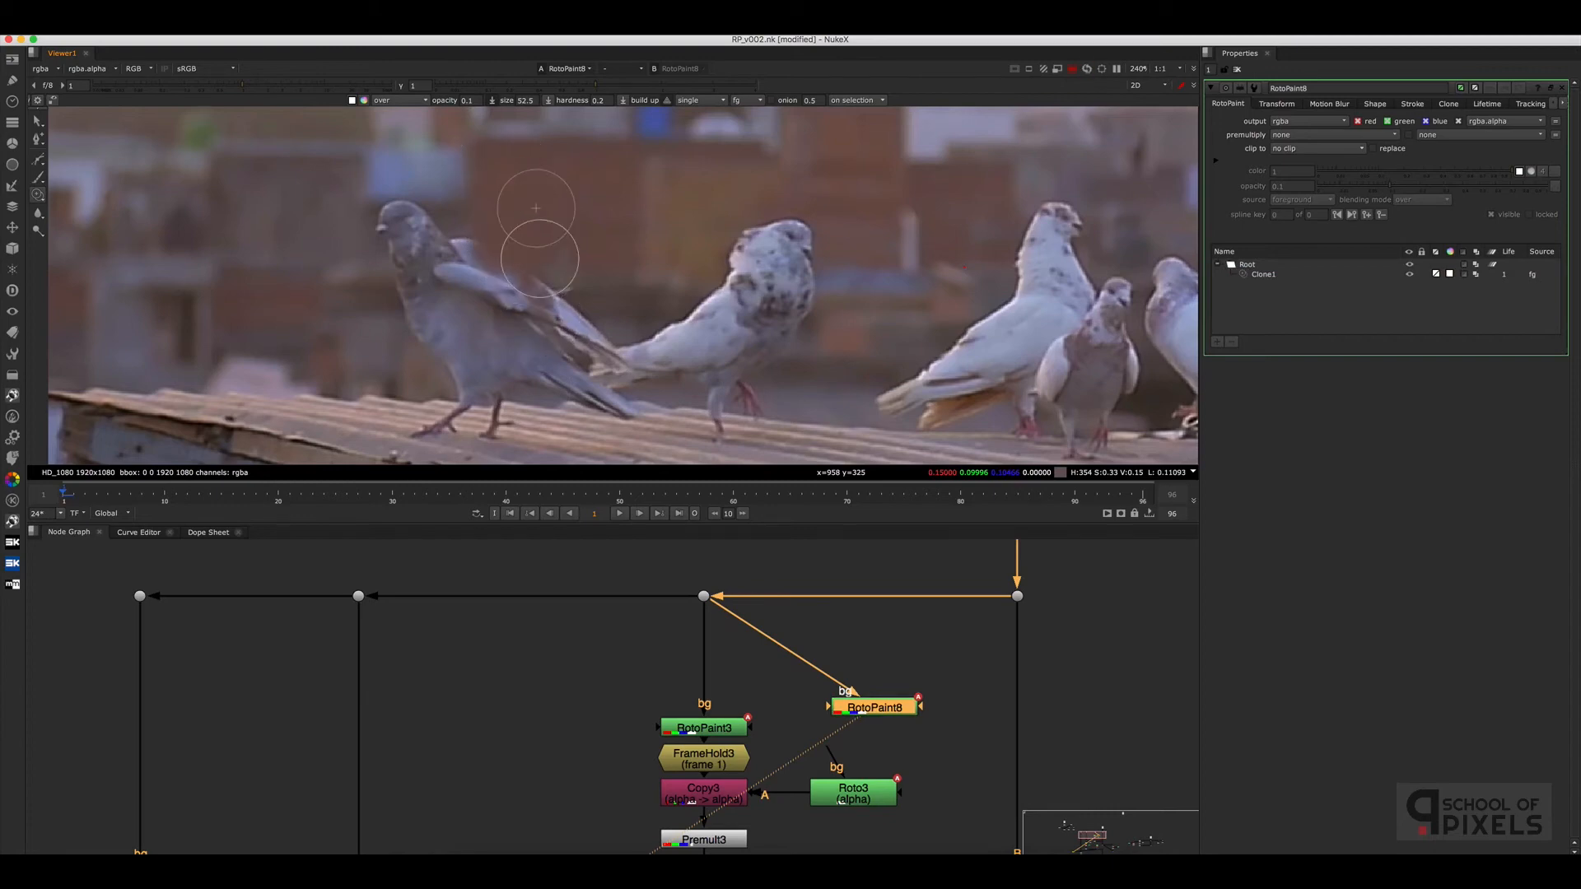
click(539, 259)
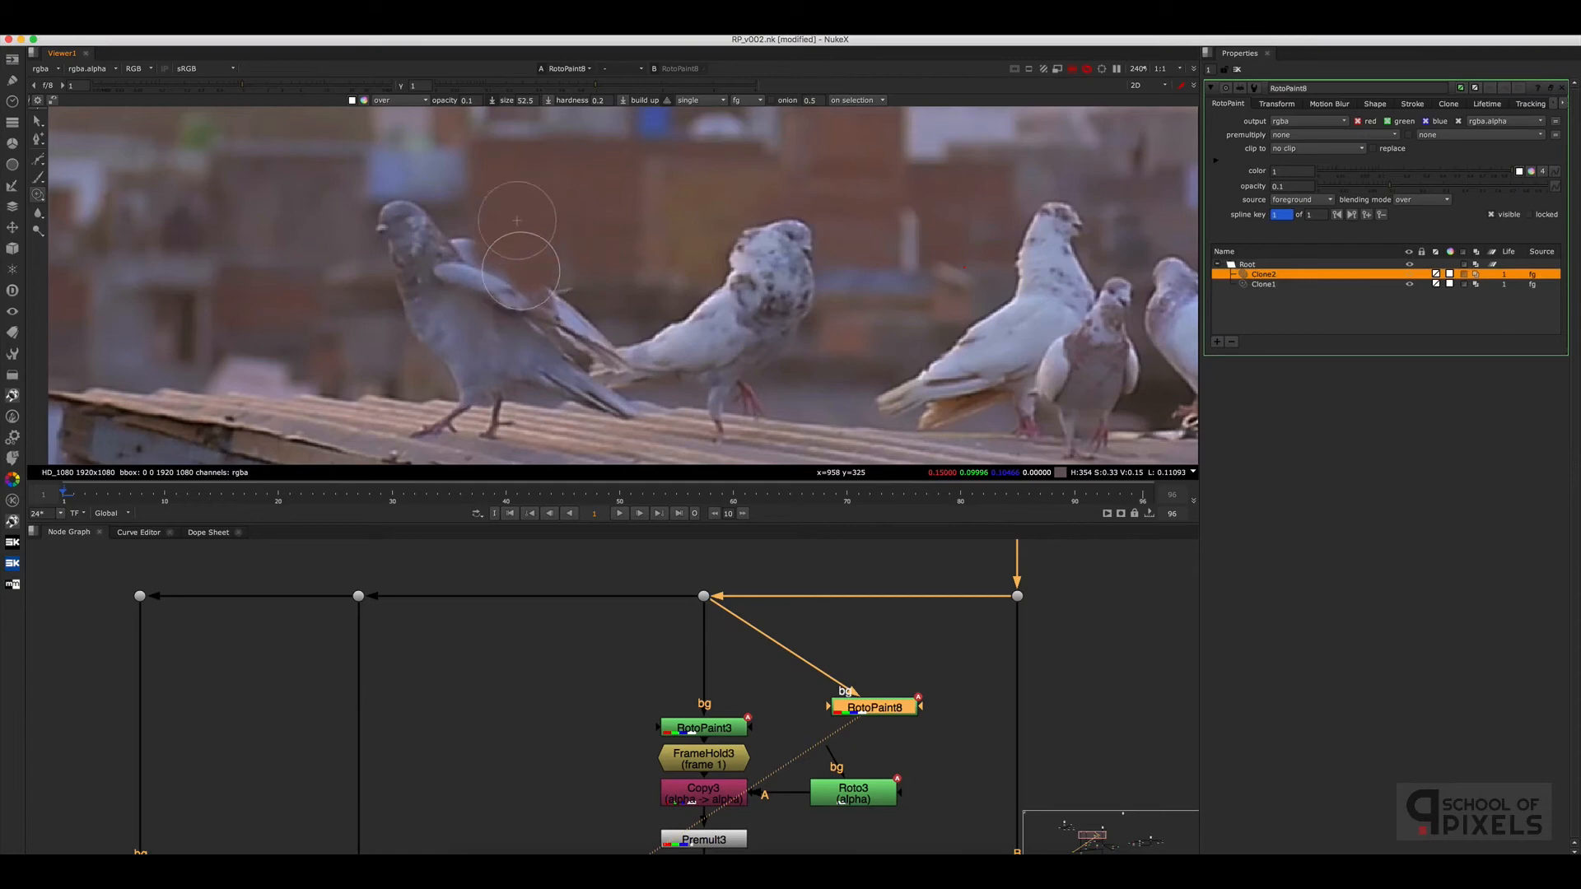
mouse_move(517, 257)
mouse_down()
mouse_move(479, 244)
mouse_move(572, 273)
mouse_move(563, 309)
mouse_move(539, 292)
mouse_move(625, 271)
mouse_move(607, 313)
mouse_up()
scroll(654, 280, down, 3)
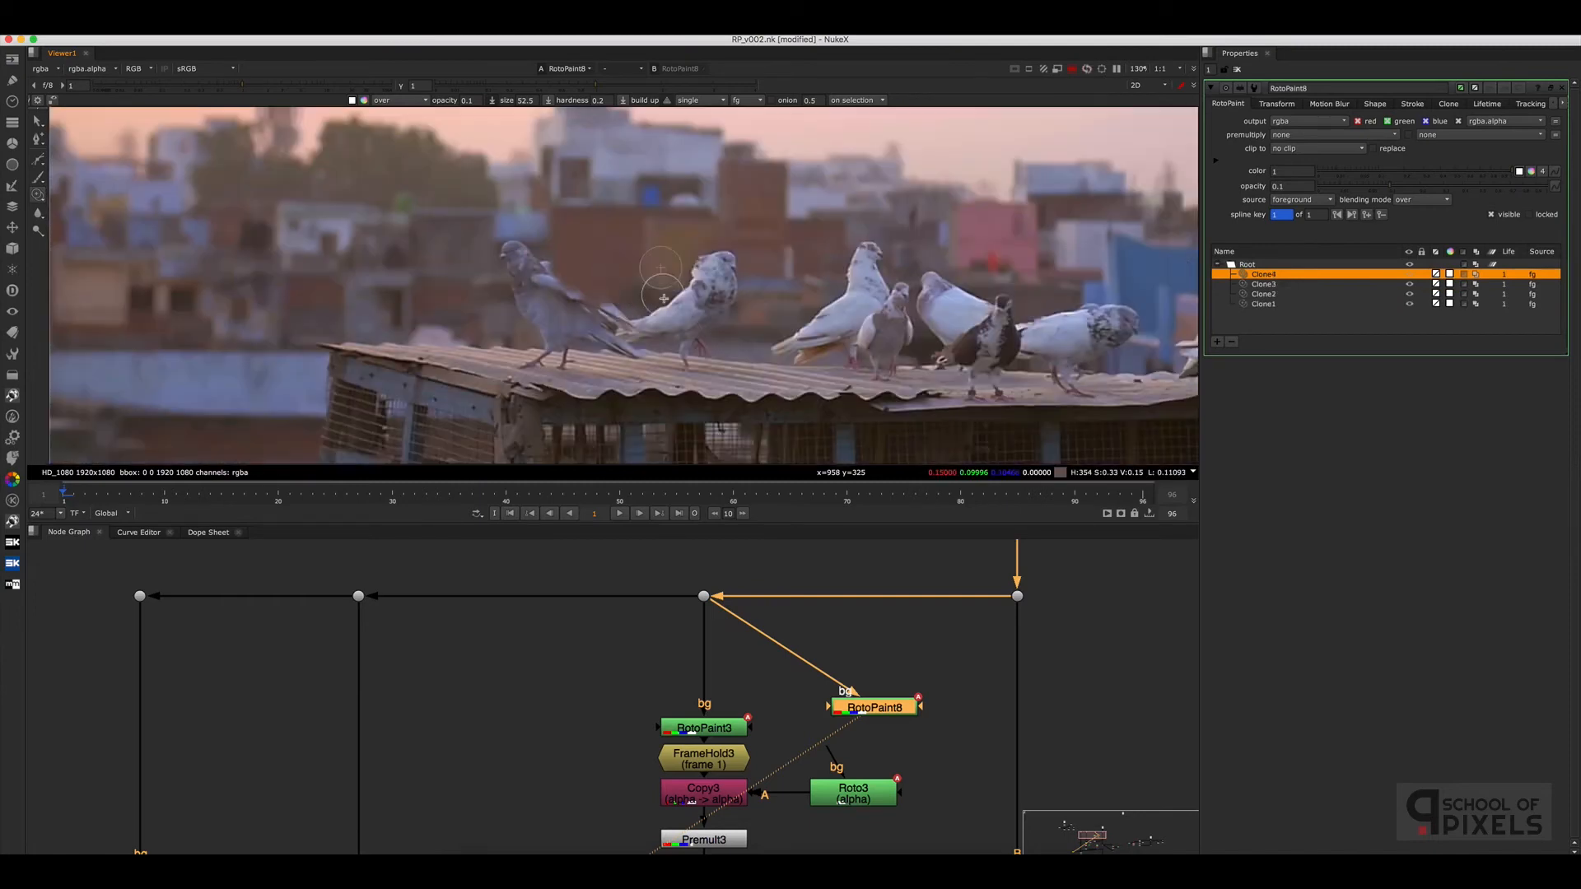
Pick new clone sources on the wall beside the second pigeon and reduce the brush size to 43.09
scroll(663, 296, up, 2)
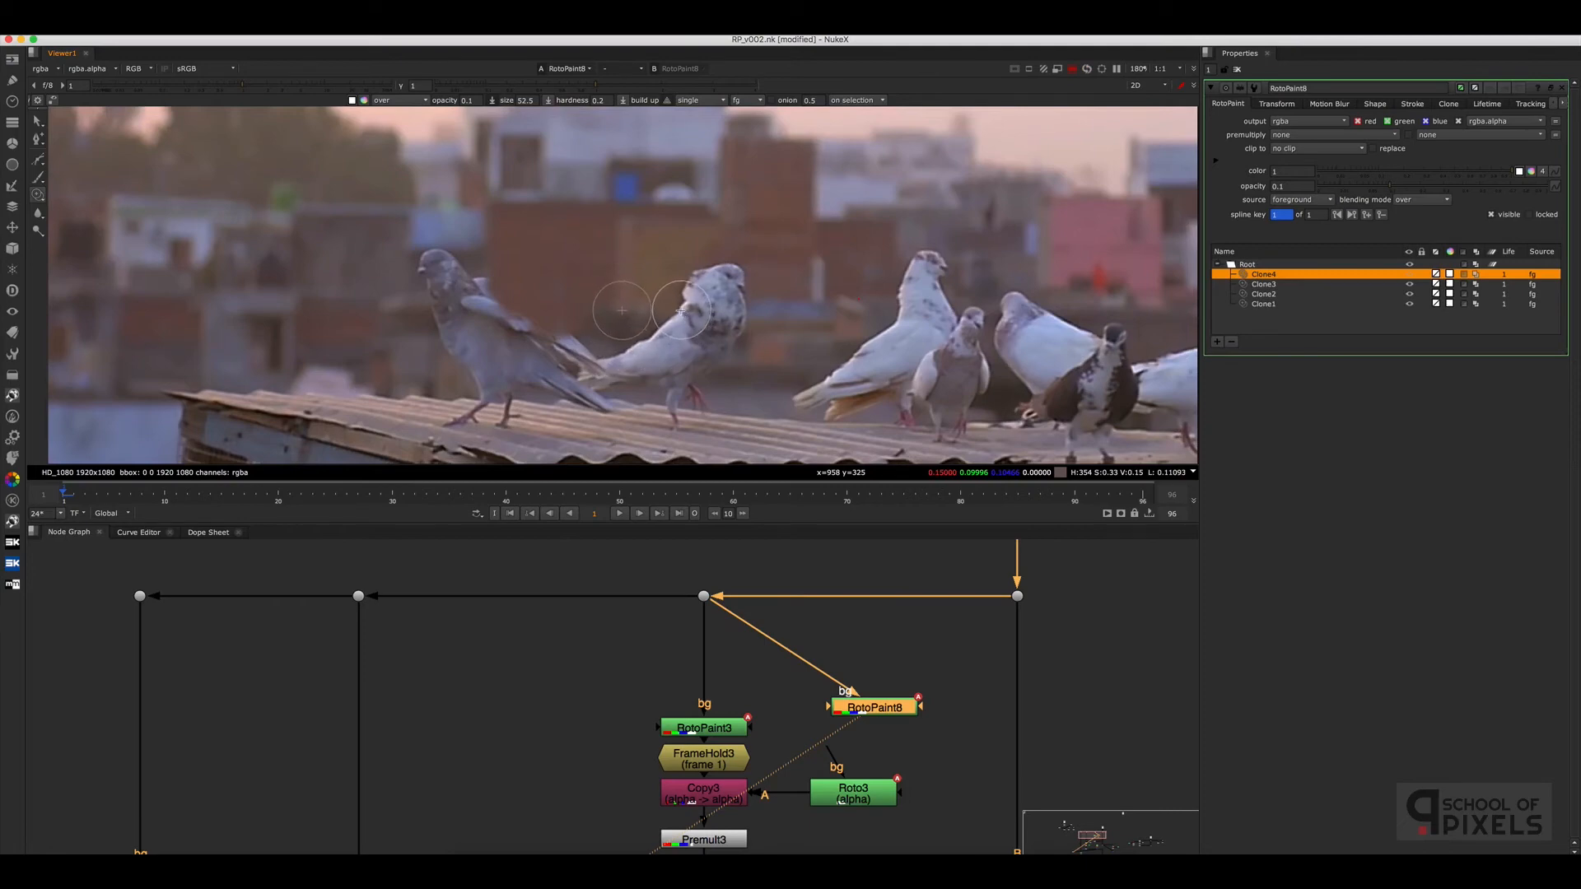
super+drag(616, 284, 675, 284)
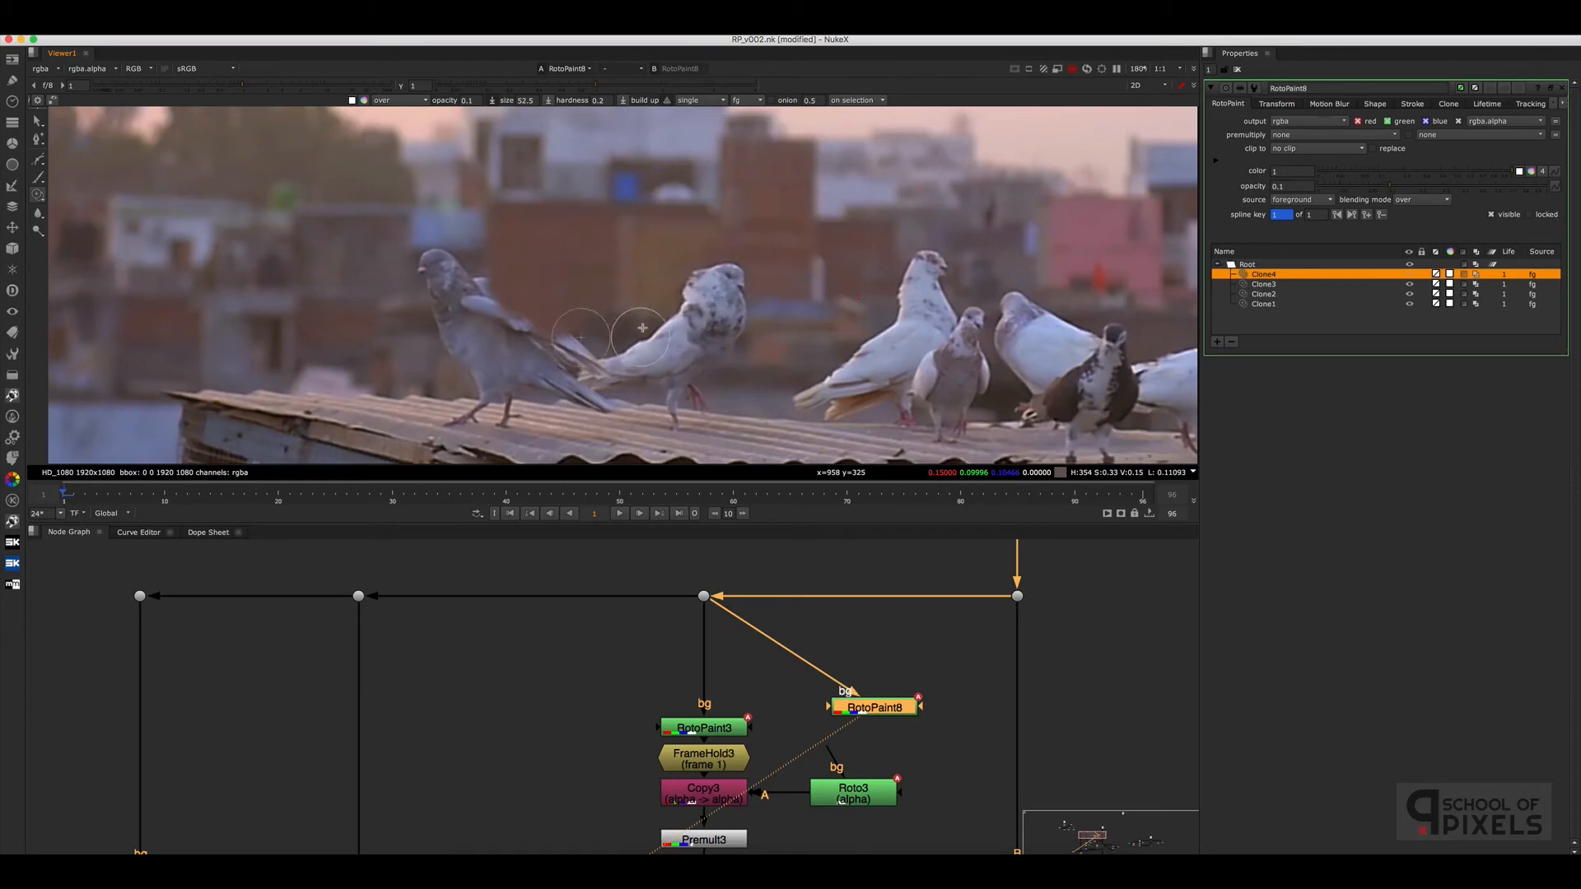
scroll(706, 207, up, 3)
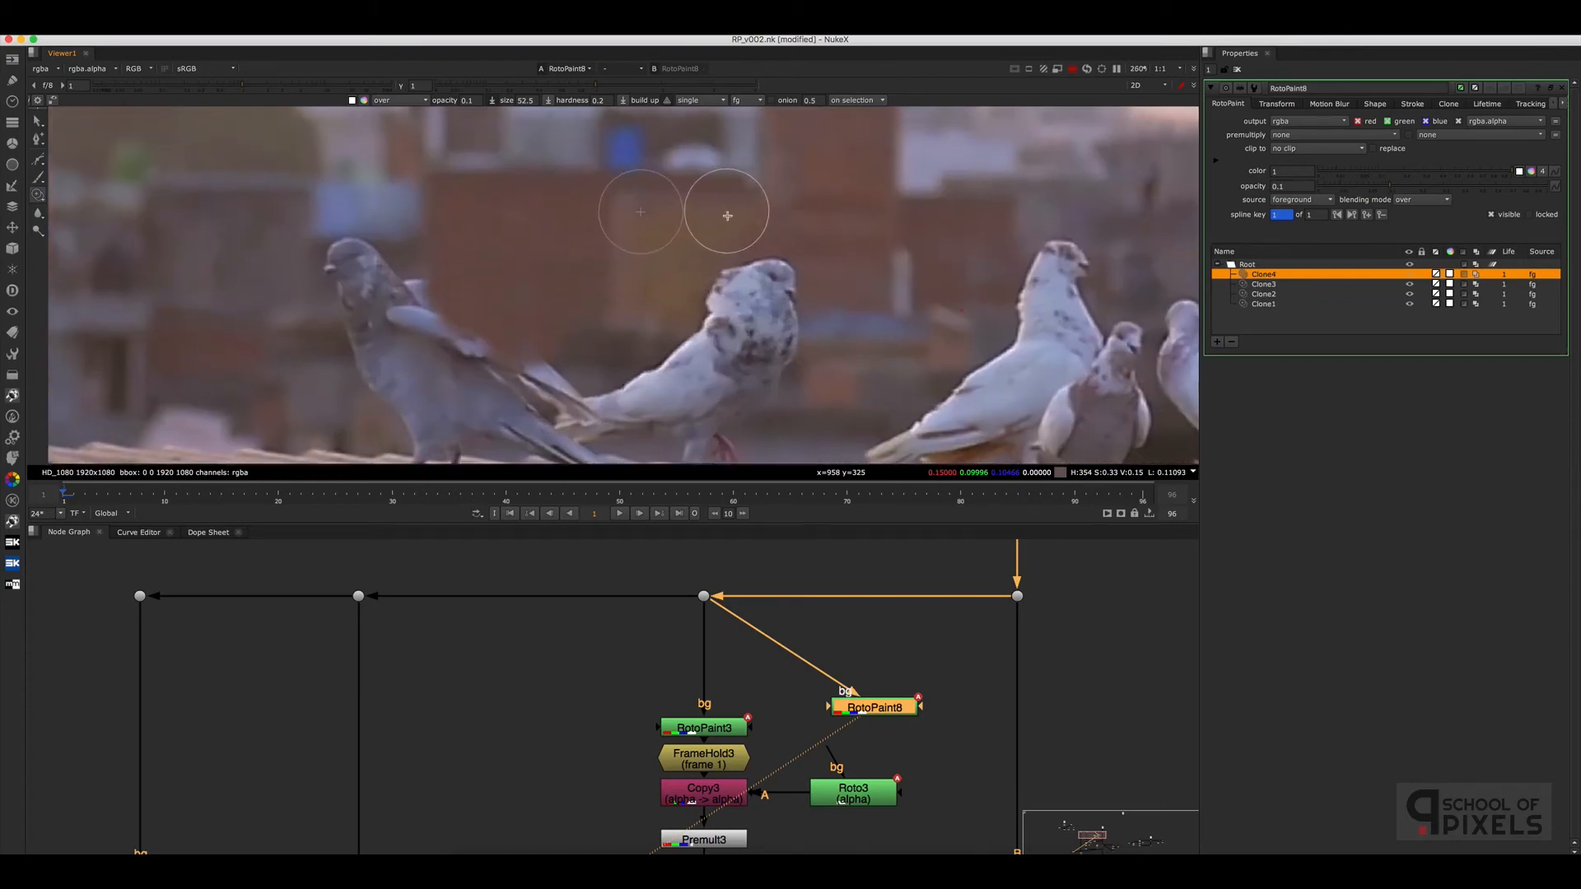
middle_drag(730, 249, 726, 265)
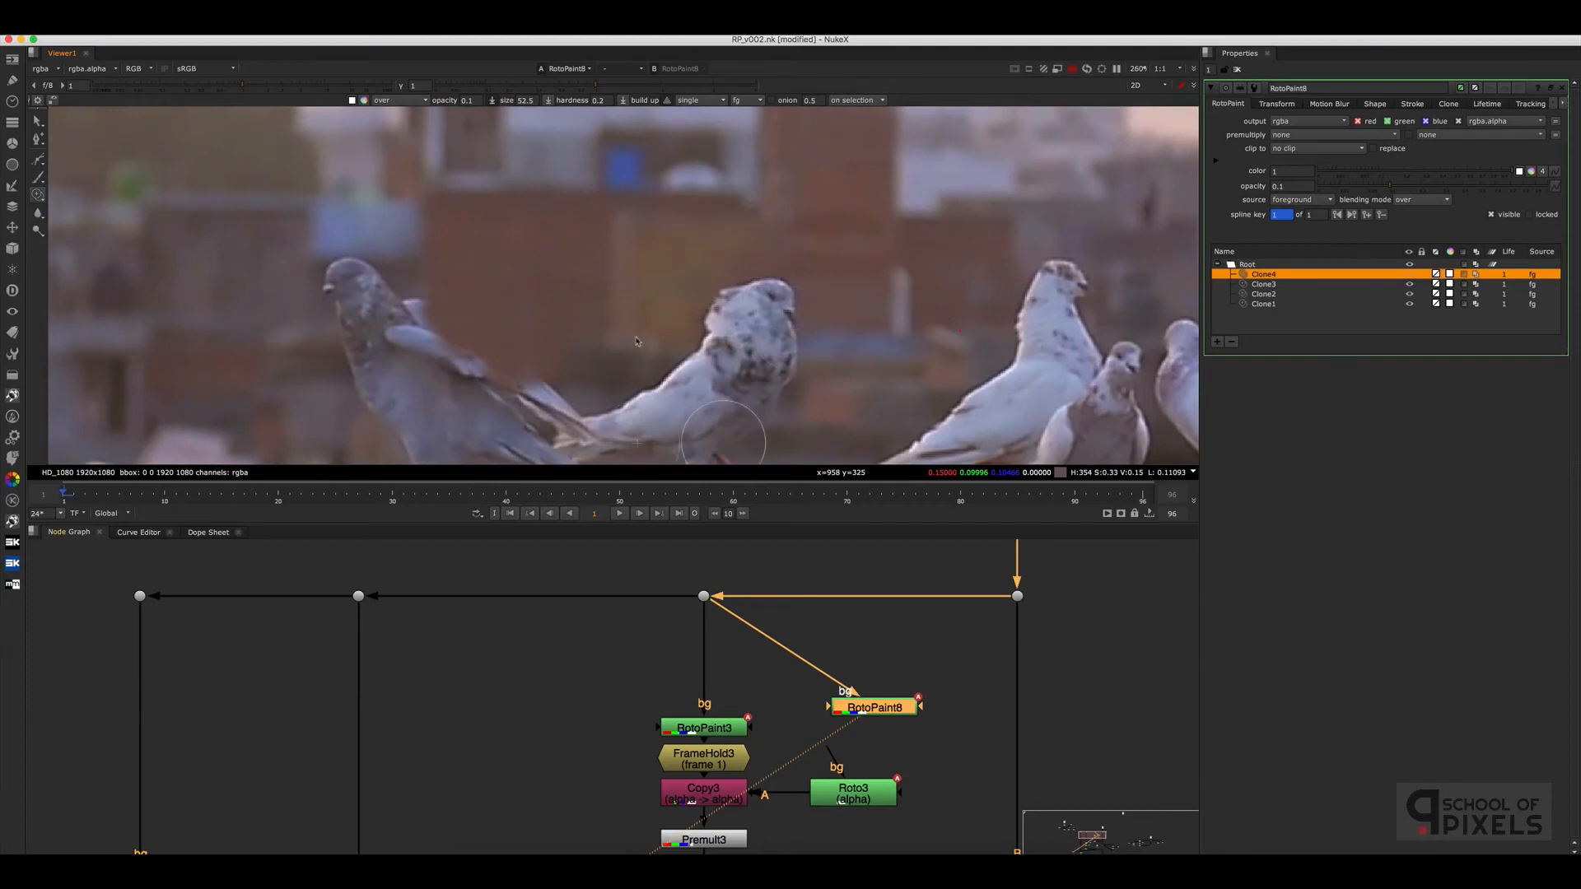
super+click(679, 270)
super+click(685, 263)
shift+drag(677, 308, 646, 293)
Clone the background wall over the second pigeon's head and neck with repeated low-opacity strokes
mouse_move(721, 306)
mouse_down()
mouse_move(738, 286)
mouse_move(704, 296)
mouse_move(774, 285)
mouse_up()
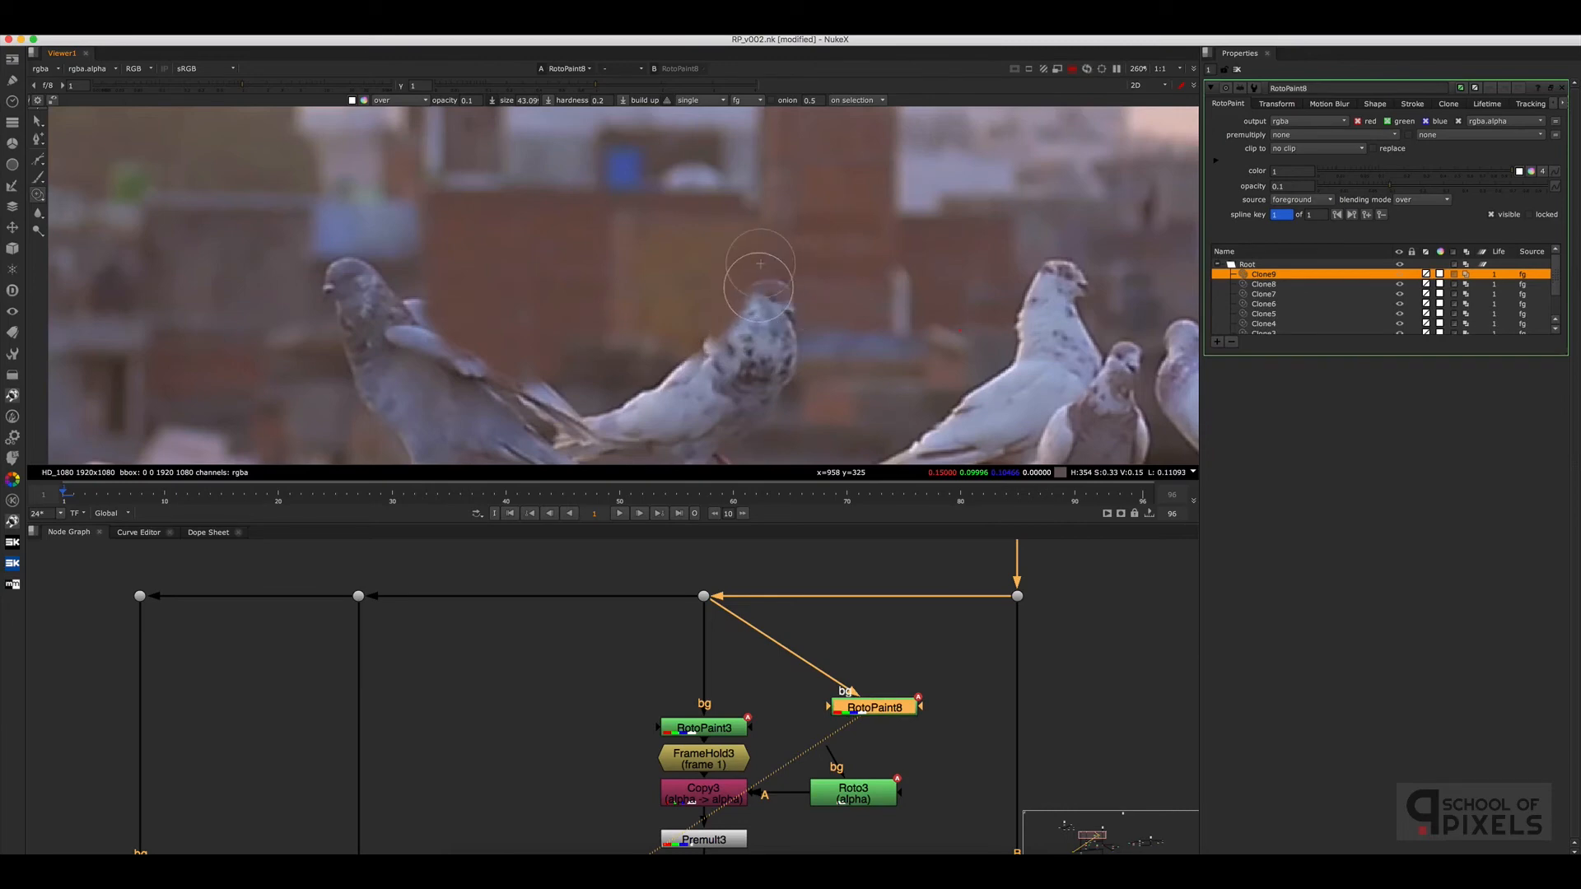
drag(798, 293, 787, 292)
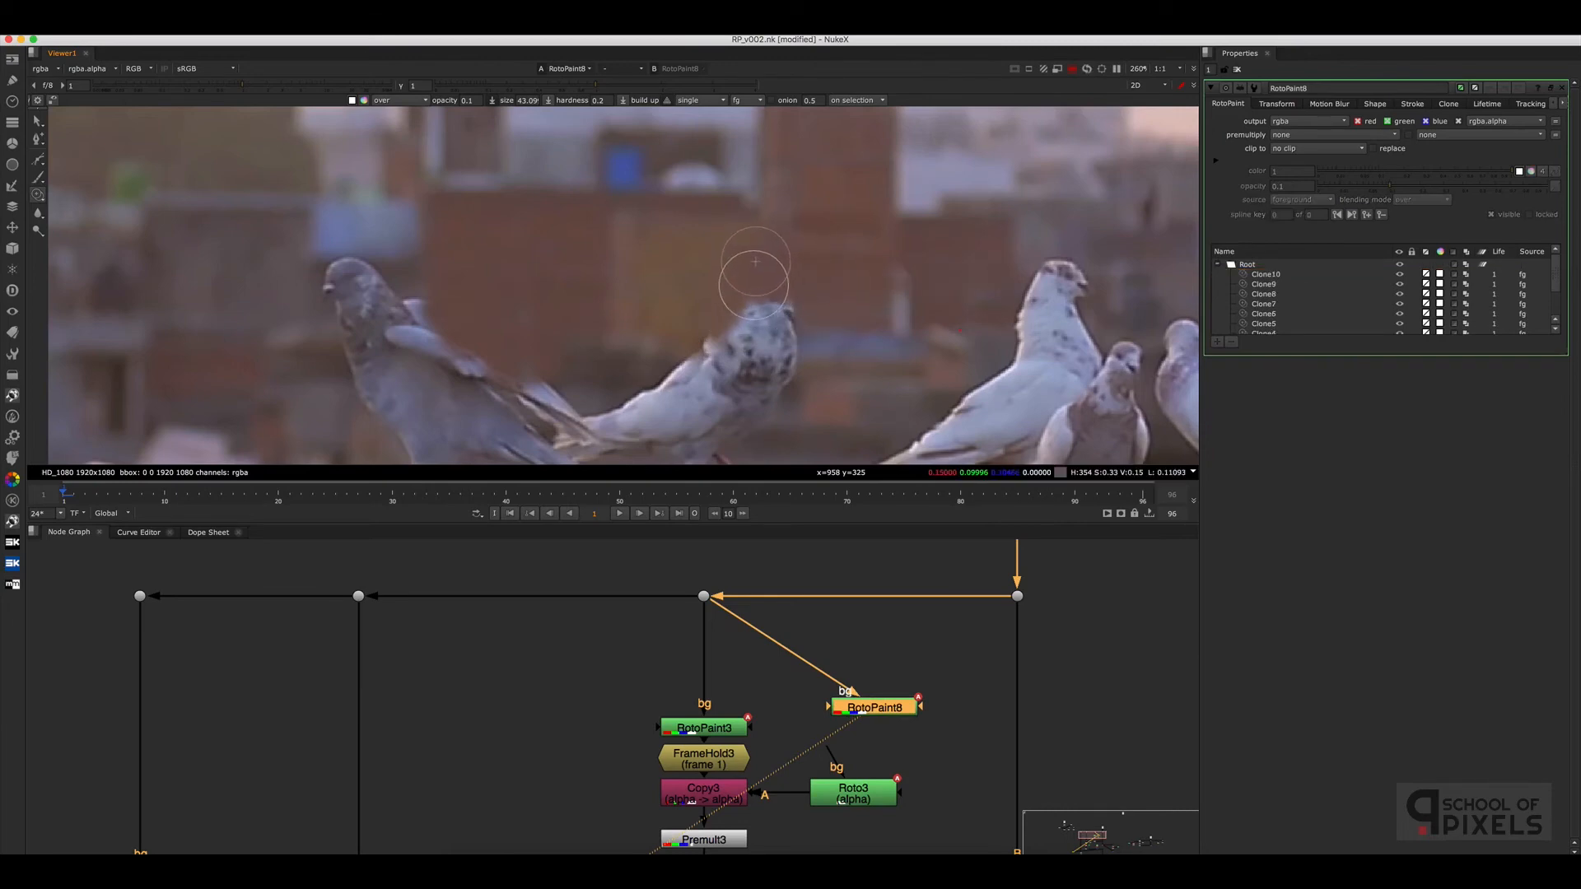
drag(757, 296, 769, 301)
mouse_move(777, 312)
mouse_down()
mouse_move(788, 331)
mouse_move(783, 311)
mouse_up()
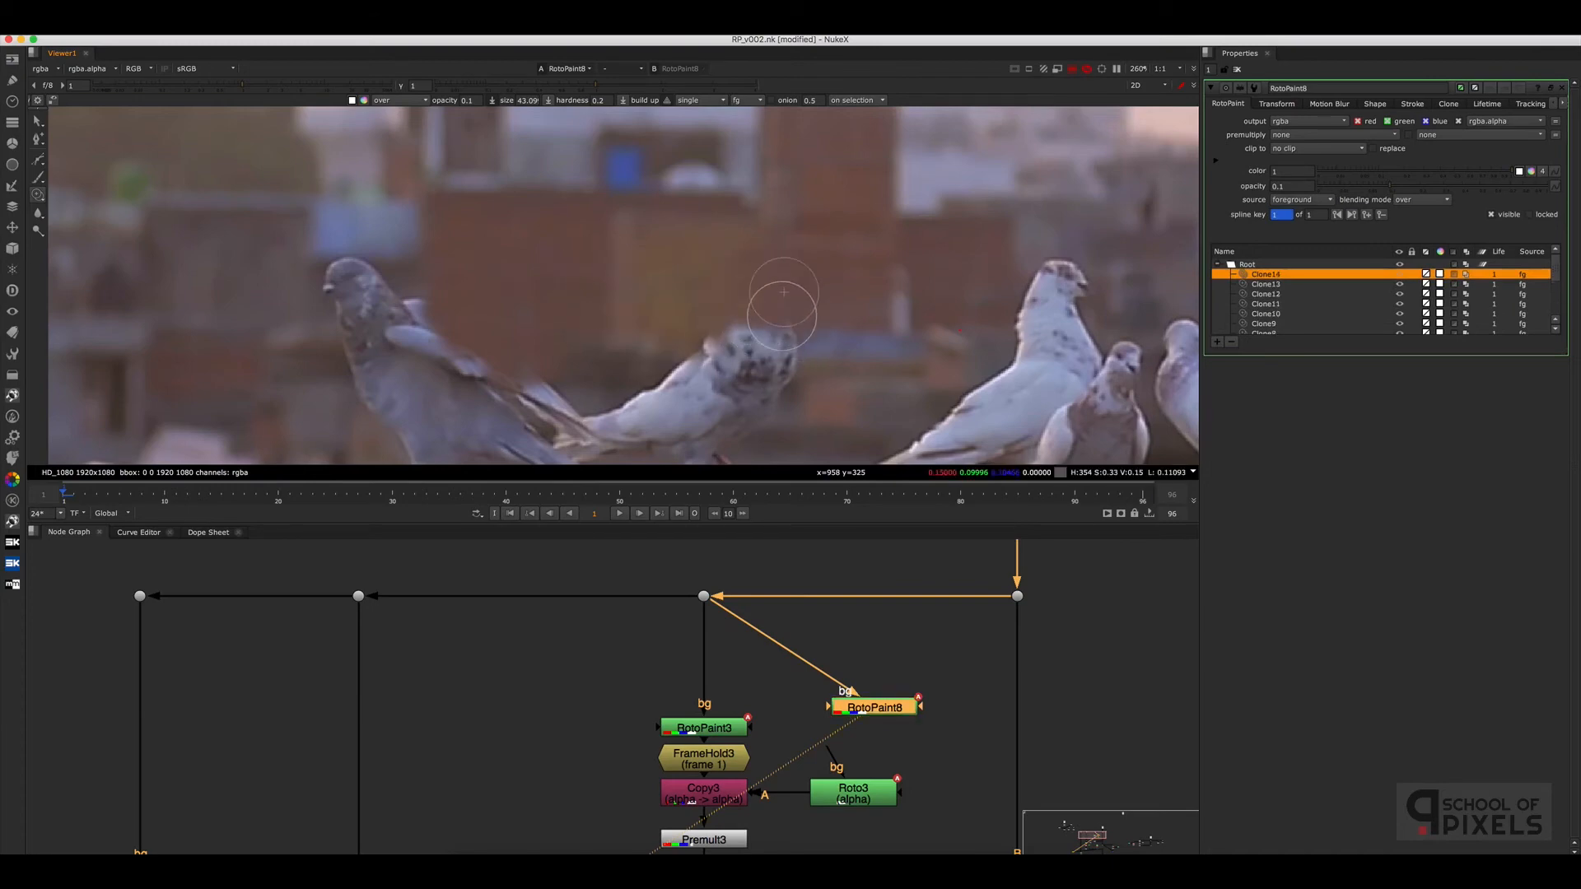
mouse_move(783, 292)
mouse_down()
mouse_move(755, 331)
mouse_move(774, 342)
mouse_up()
drag(862, 374, 837, 381)
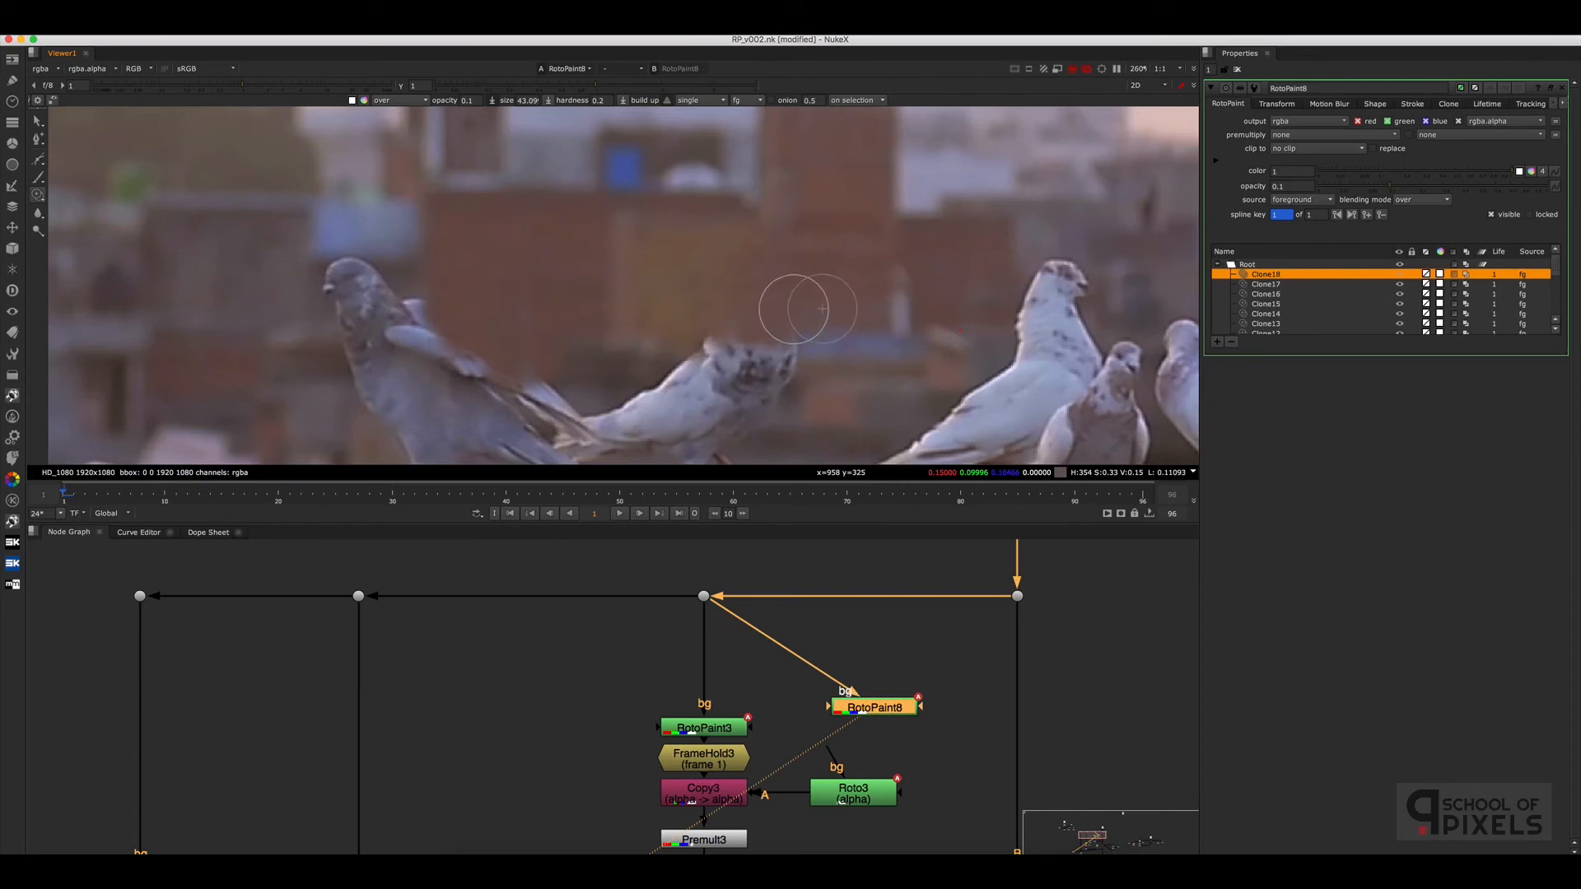
drag(811, 303, 800, 294)
mouse_move(811, 350)
mouse_down()
mouse_move(774, 377)
mouse_move(830, 361)
mouse_move(758, 354)
mouse_up()
drag(756, 354, 753, 358)
scroll(755, 357, up, 3)
scroll(772, 358, down, 5)
scroll(771, 358, down, 2)
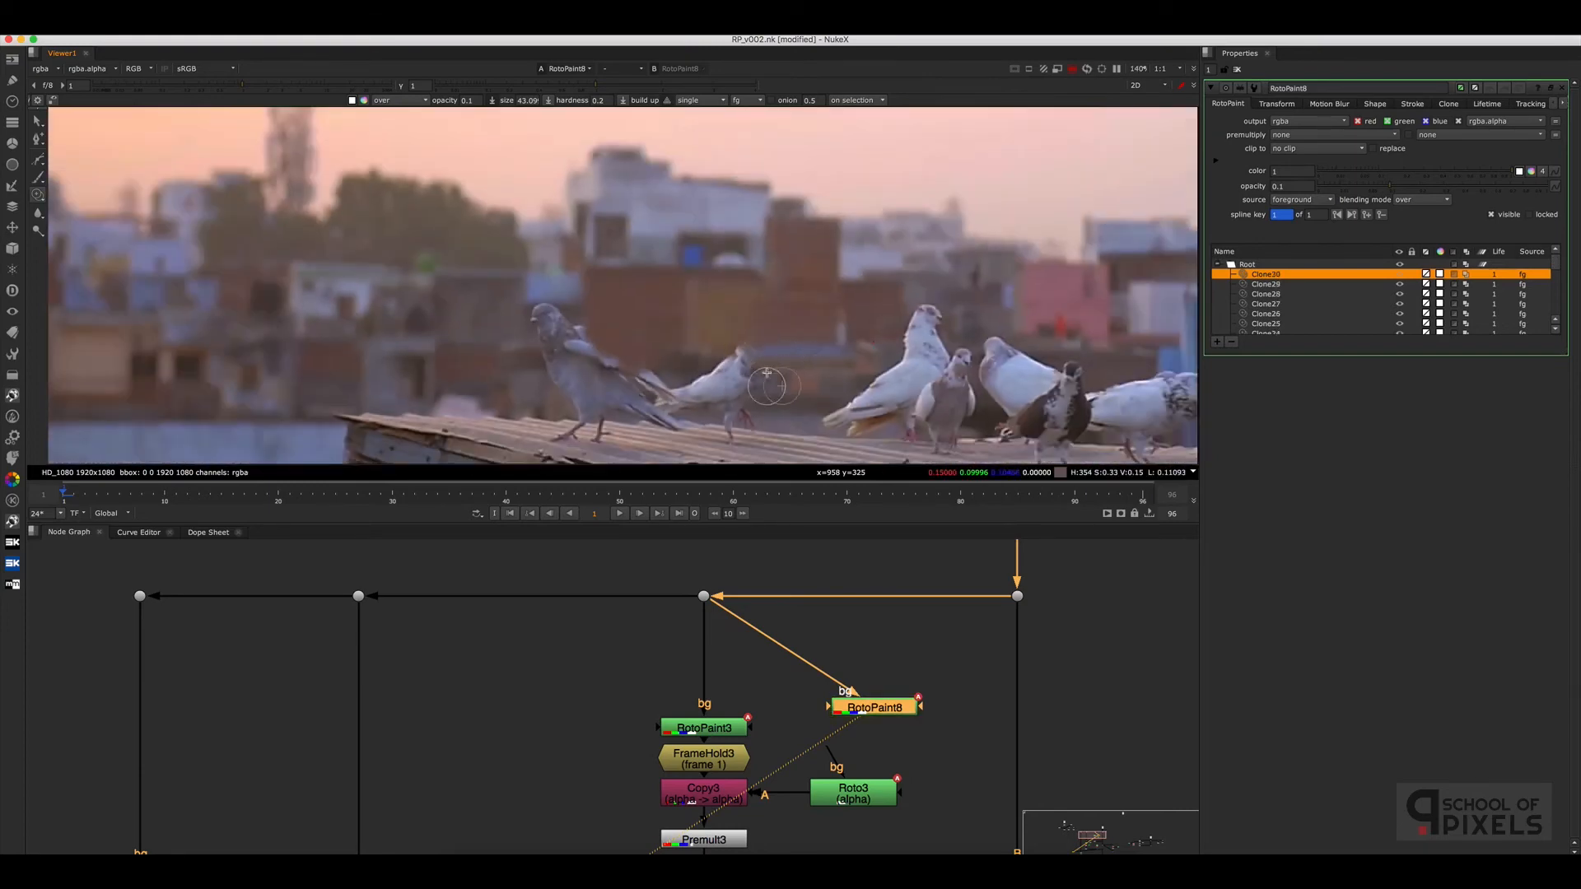
Switch the RotoPaint brush to the Smear tool with opacity 0.1
scroll(770, 356, up, 4)
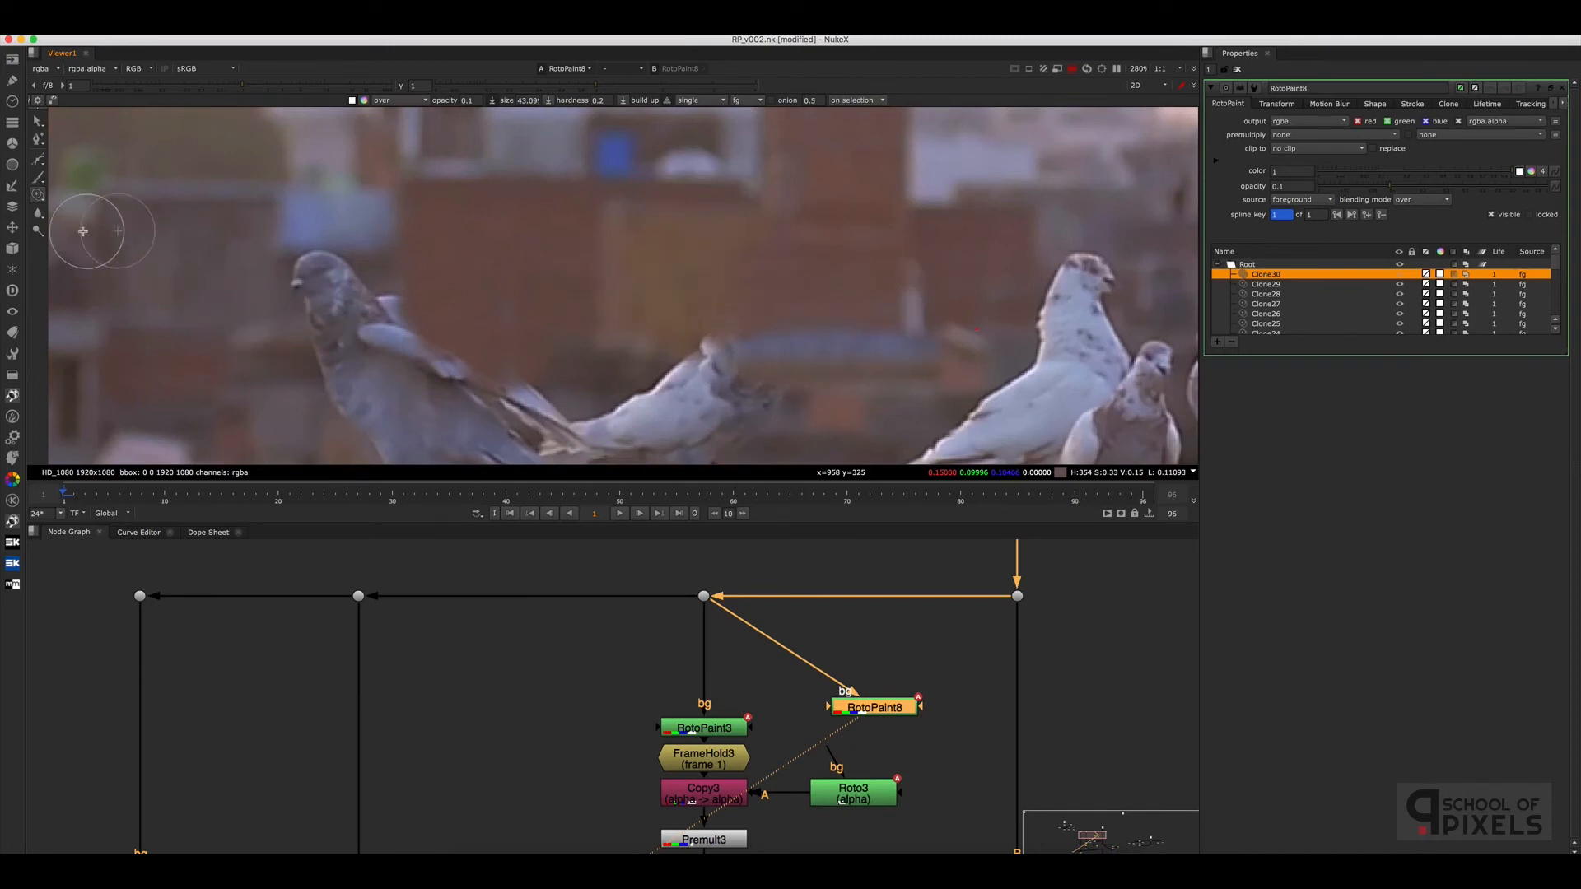
click(38, 216)
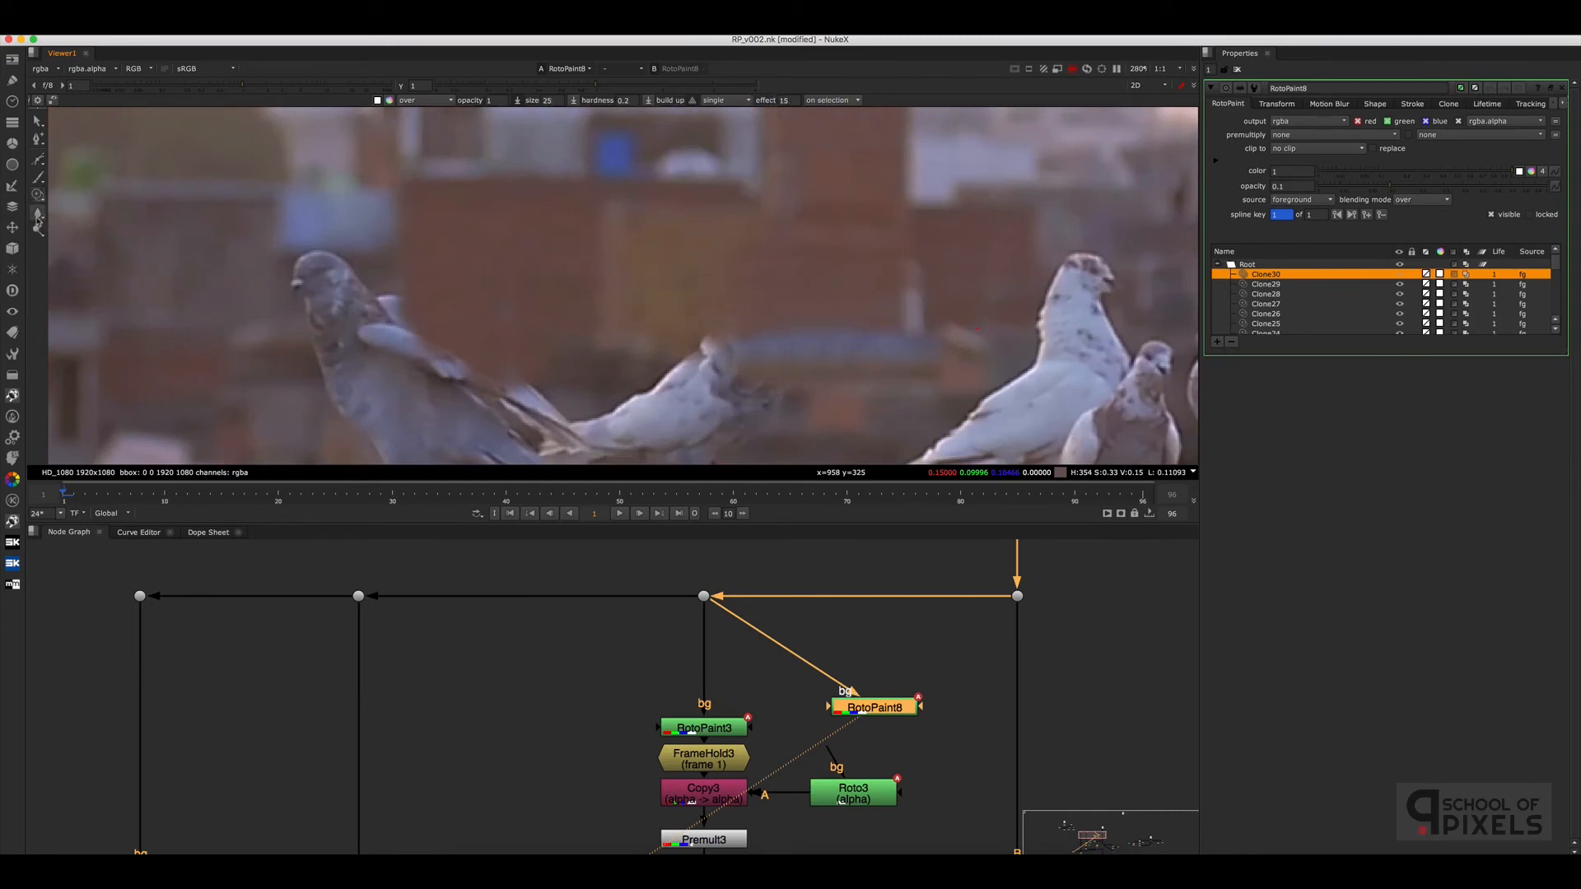
click(37, 217)
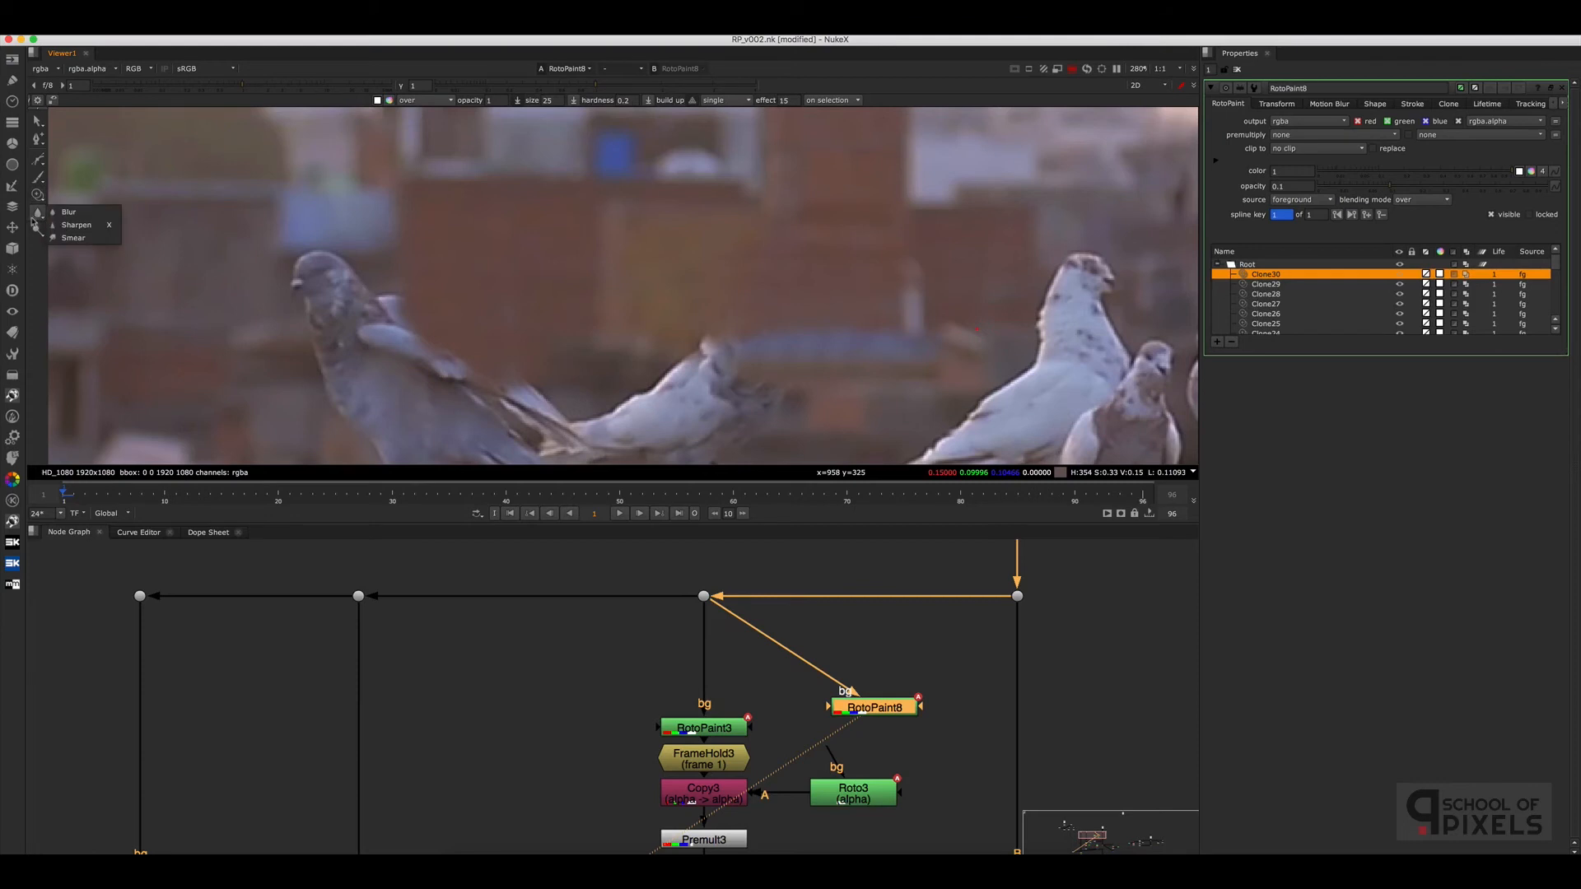
click(74, 219)
click(38, 216)
click(68, 239)
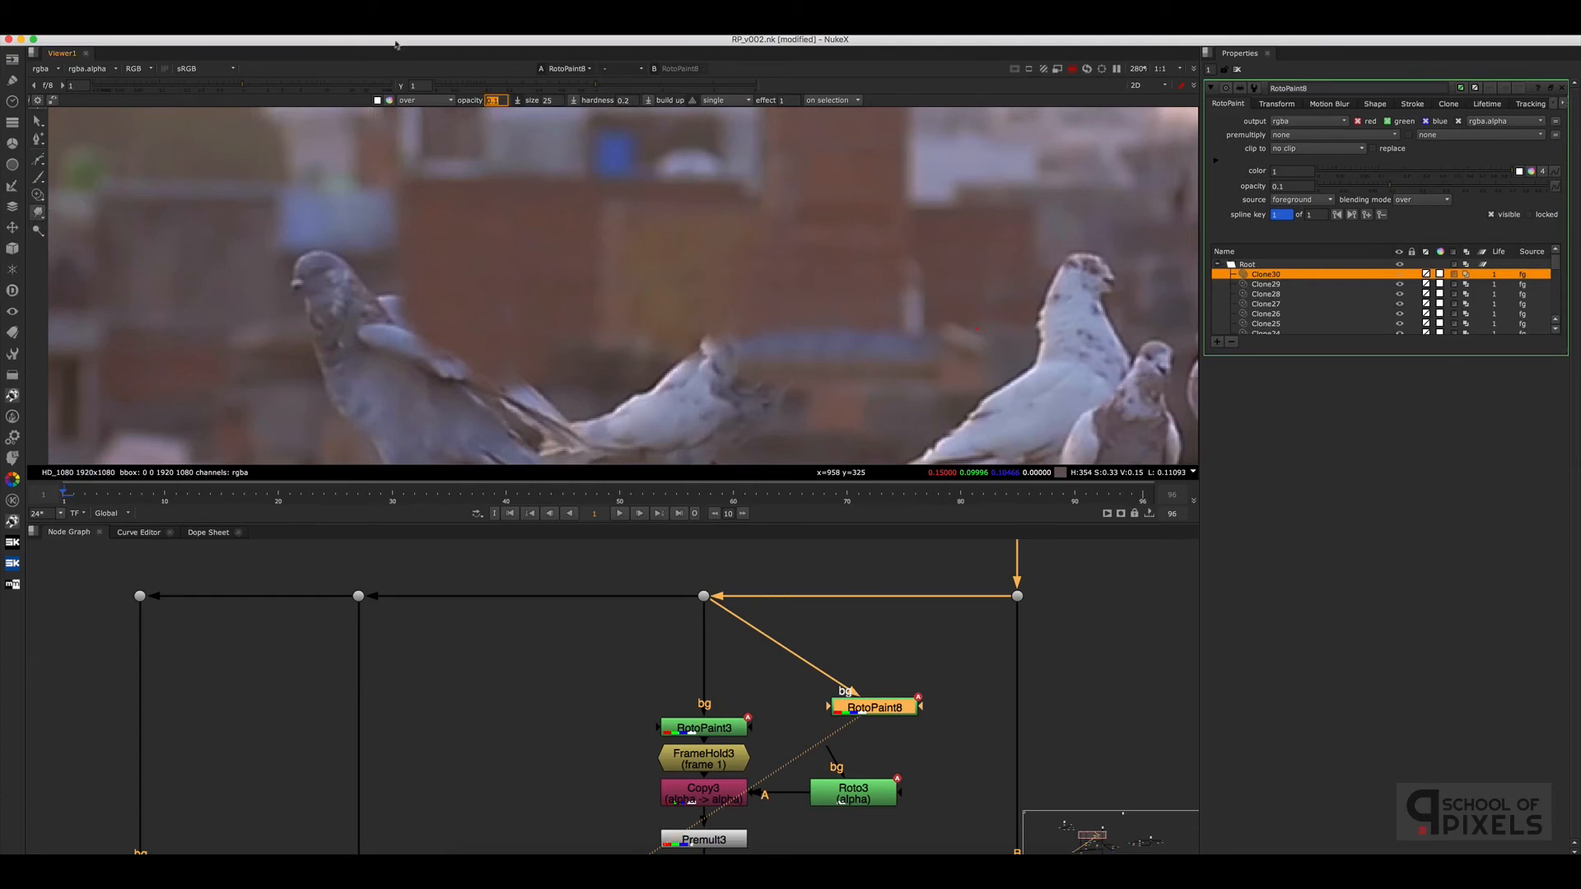
Smear the cloned wall around the second pigeon's painted-out head with a brush size of 42.79, and check the blend
mouse_move(829, 347)
shift+mouse_down()
mouse_move(845, 345)
mouse_move(768, 359)
shift+mouse_up()
mouse_move(759, 272)
mouse_down()
mouse_move(779, 293)
mouse_move(766, 269)
mouse_move(789, 282)
mouse_up()
drag(769, 258, 746, 265)
middle_drag(932, 367, 1072, 393)
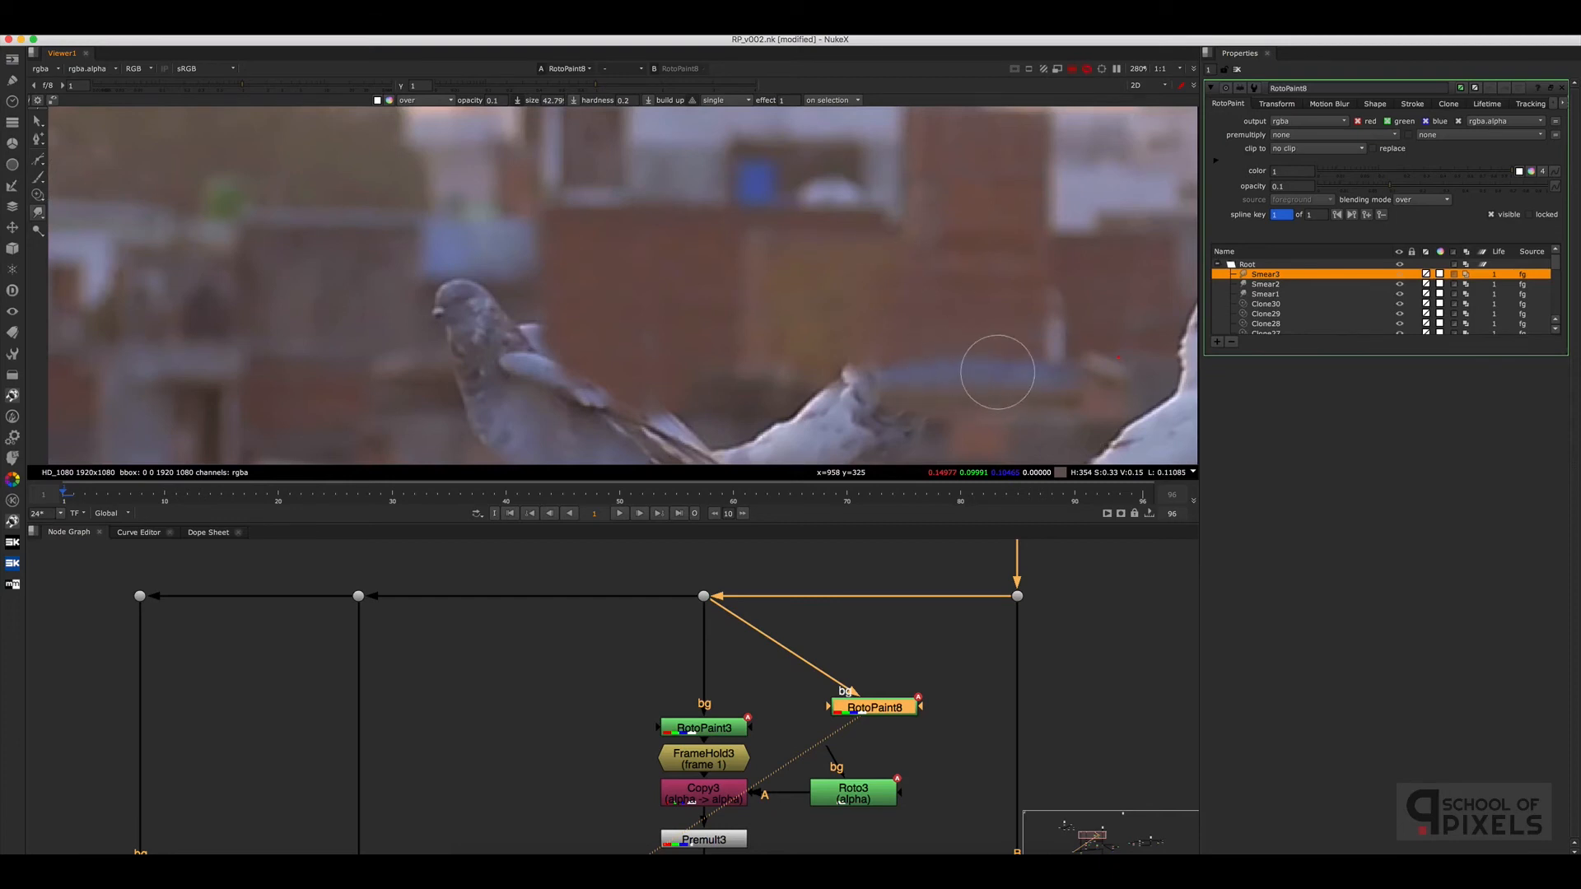
mouse_move(1005, 377)
mouse_down()
mouse_move(838, 391)
mouse_move(950, 382)
mouse_up()
scroll(947, 362, down, 4)
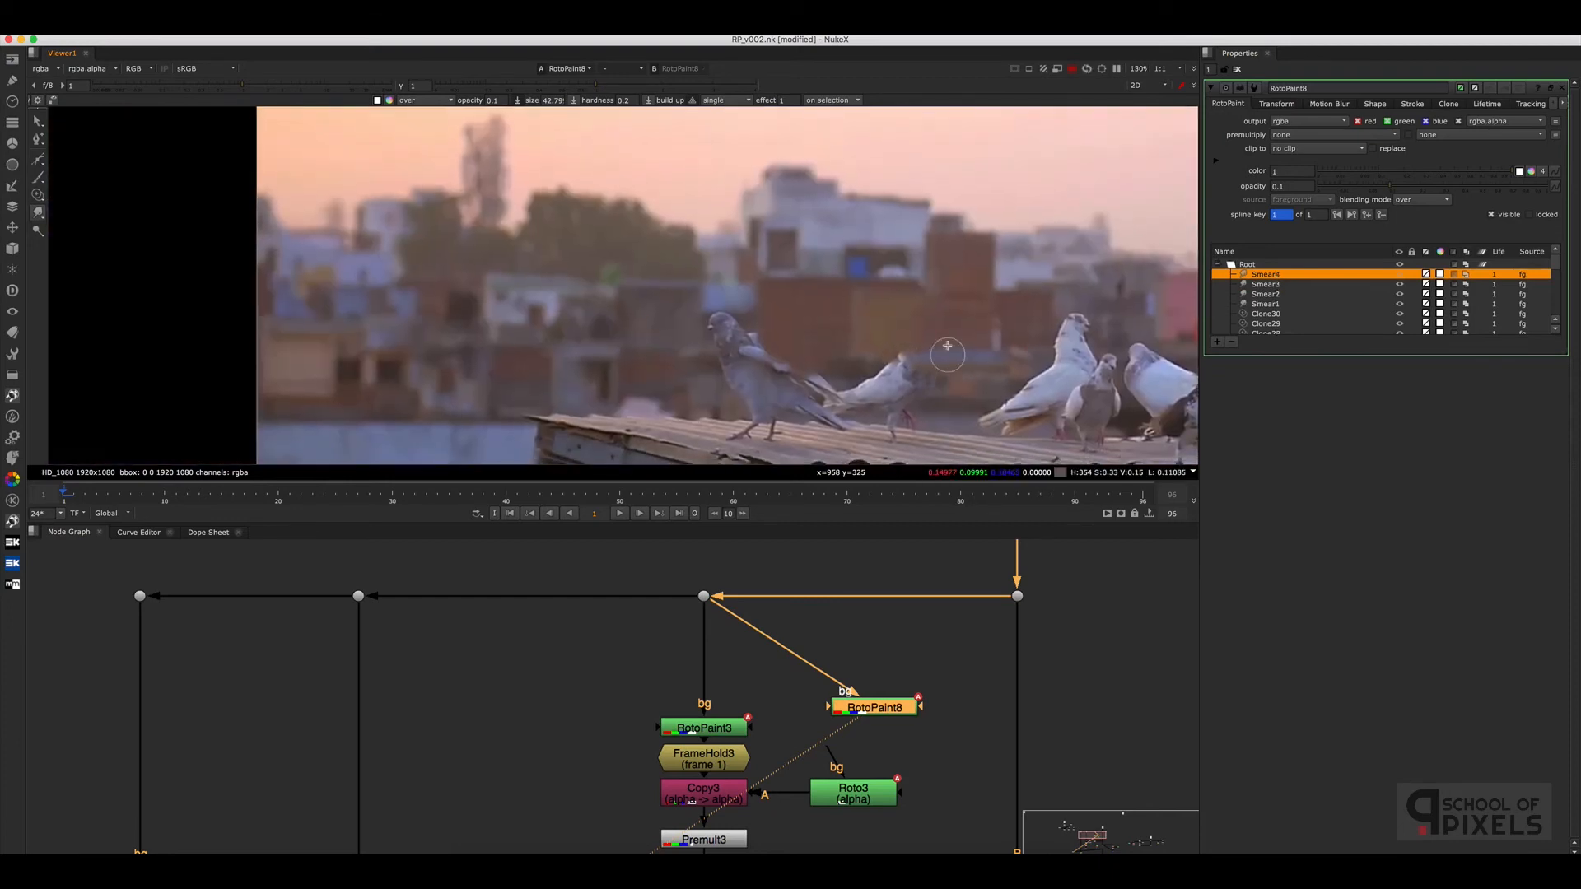
scroll(960, 350, up, 4)
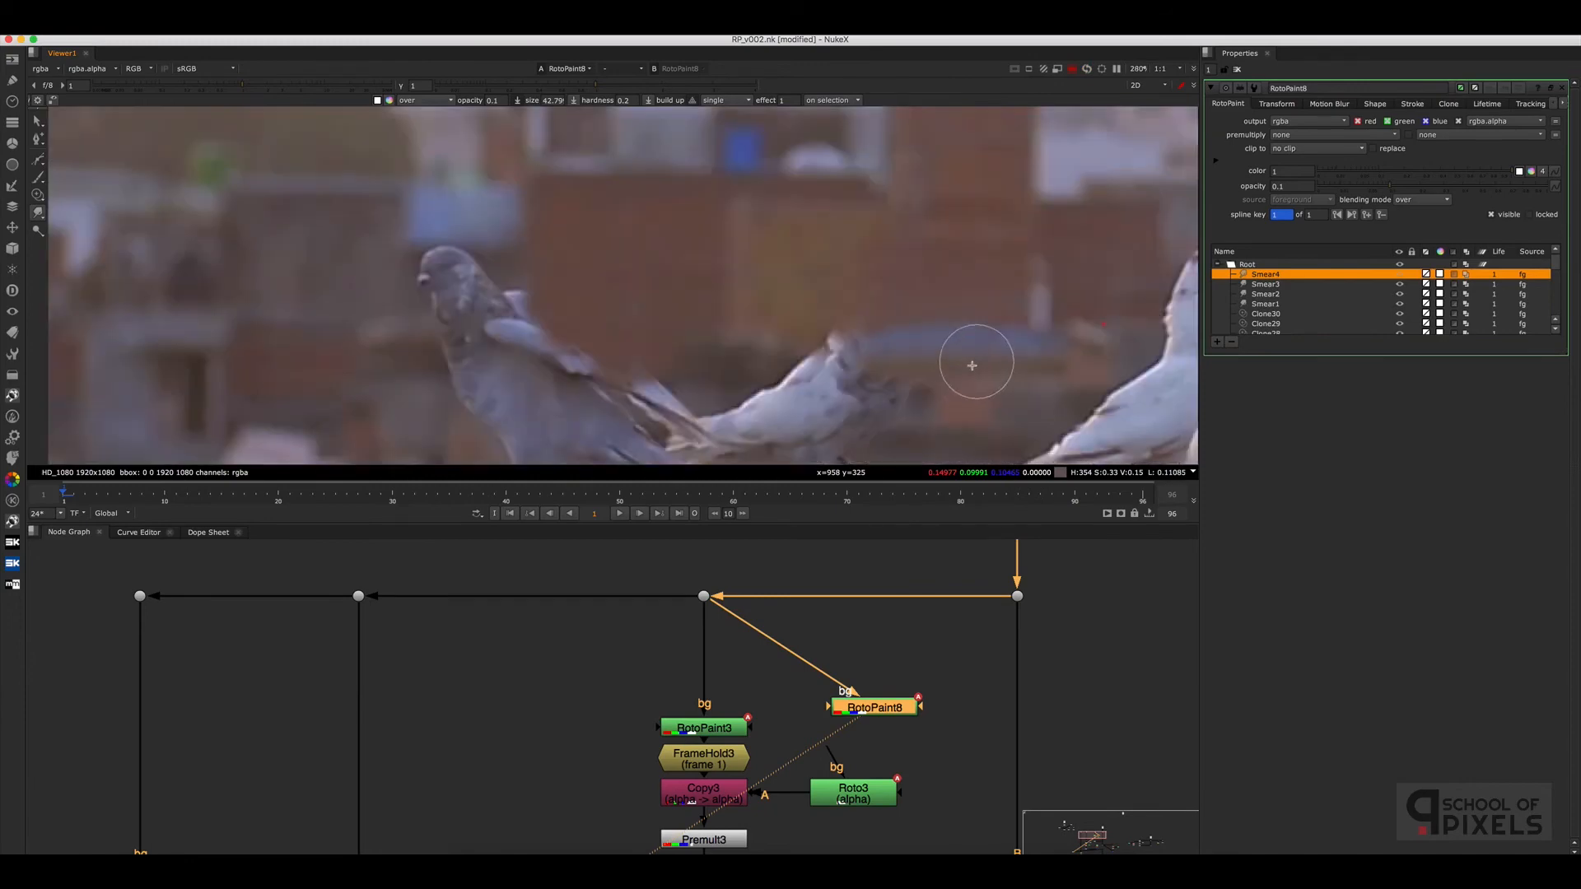
scroll(885, 329, down, 3)
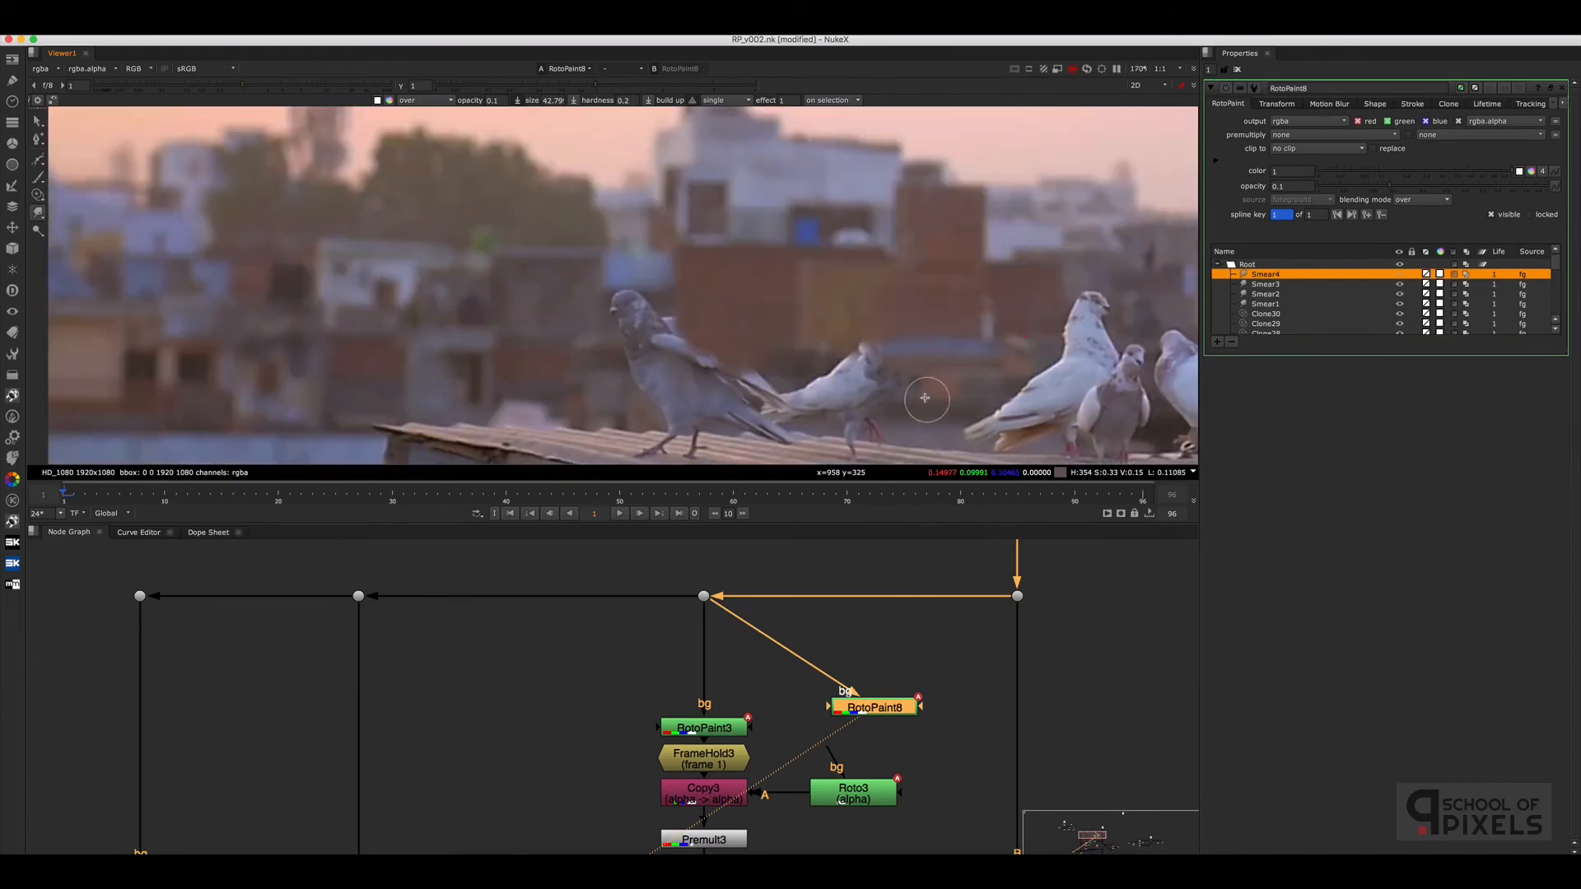
scroll(898, 354, down, 2)
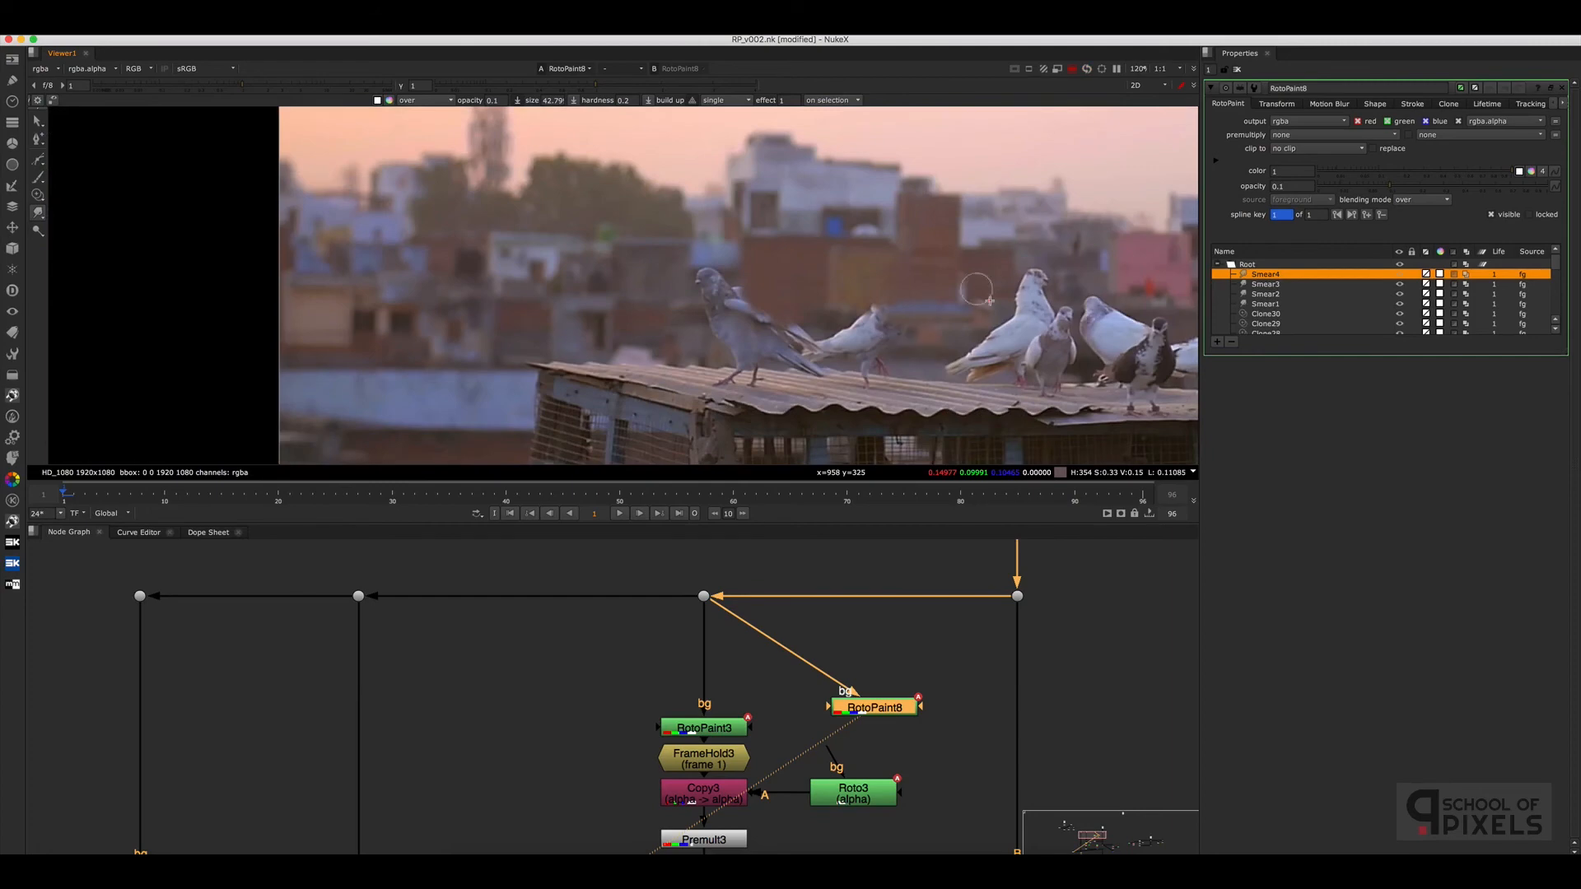
middle_drag(951, 363, 869, 348)
View the finished clean plate at FrameHold3 in the RotoPaint3 branch
click(936, 777)
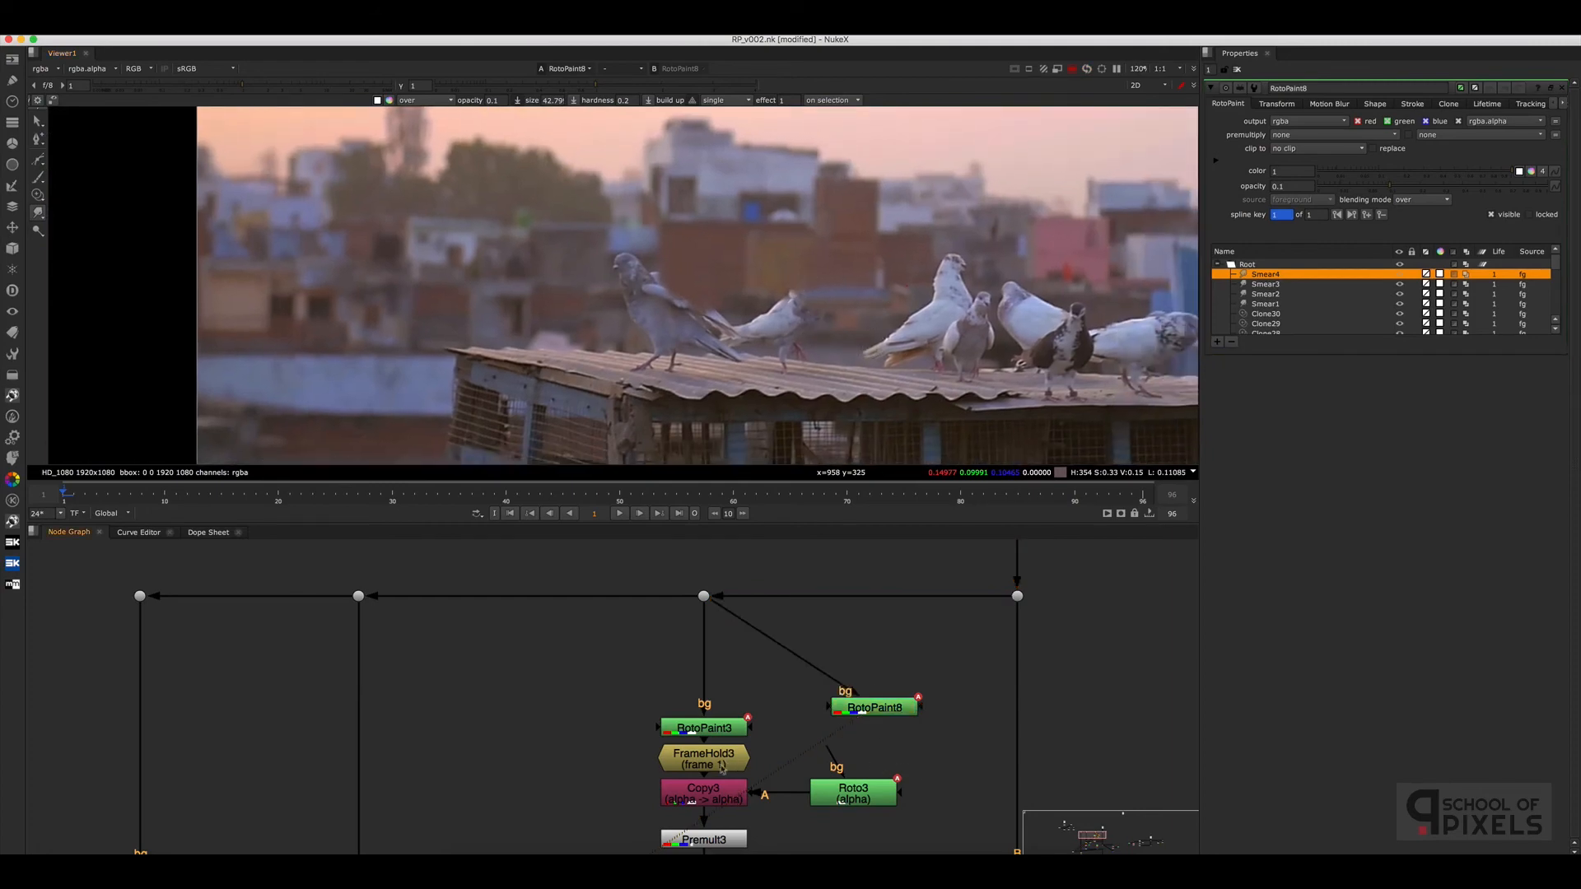
click(714, 767)
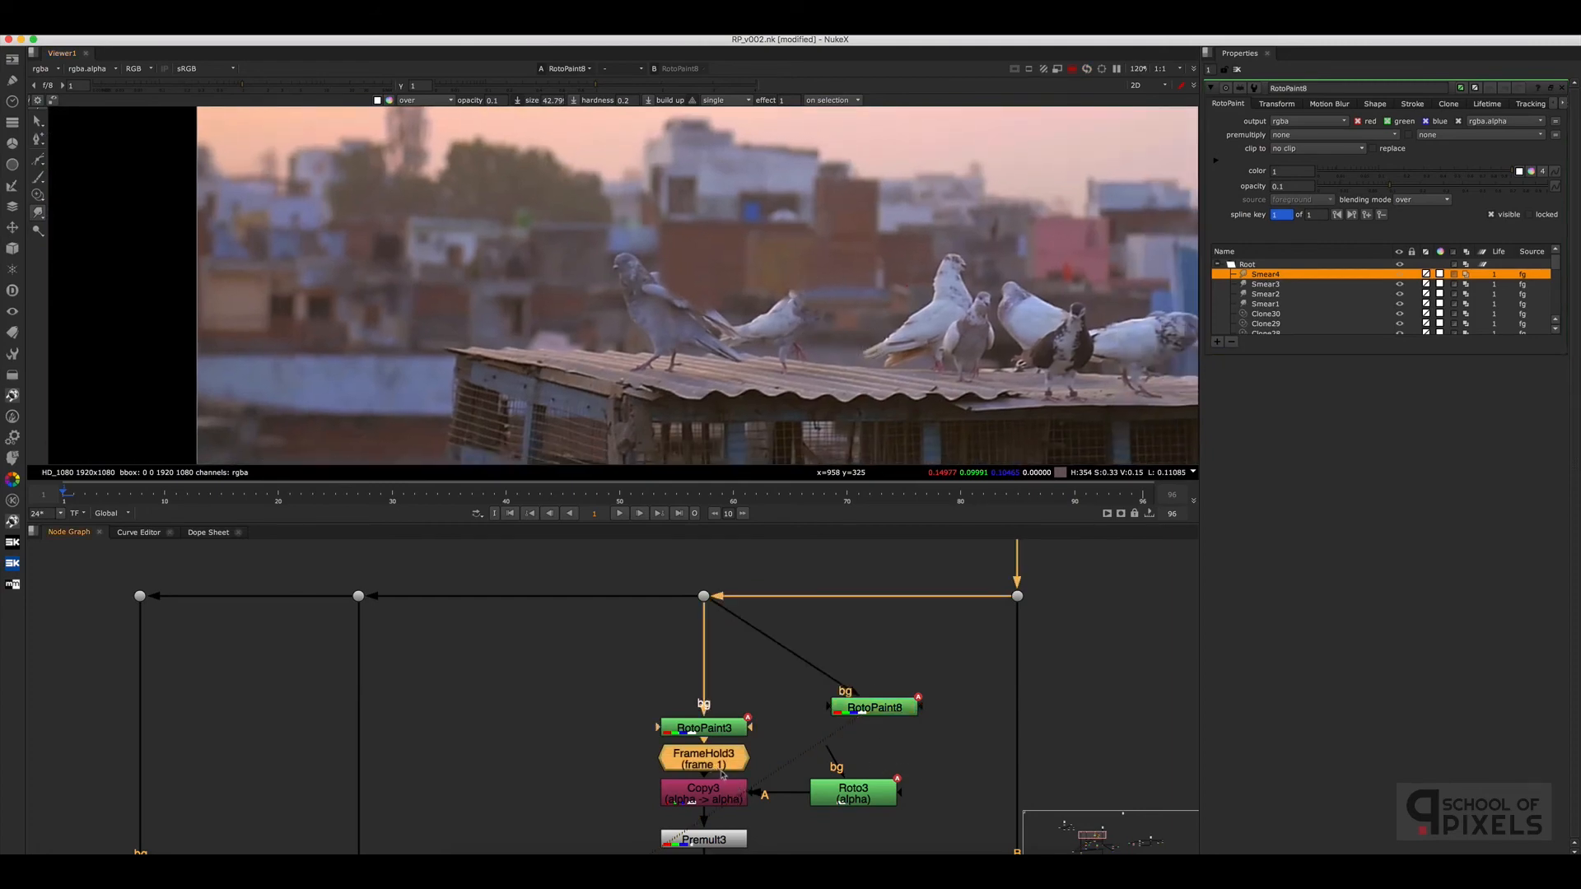
key(1)
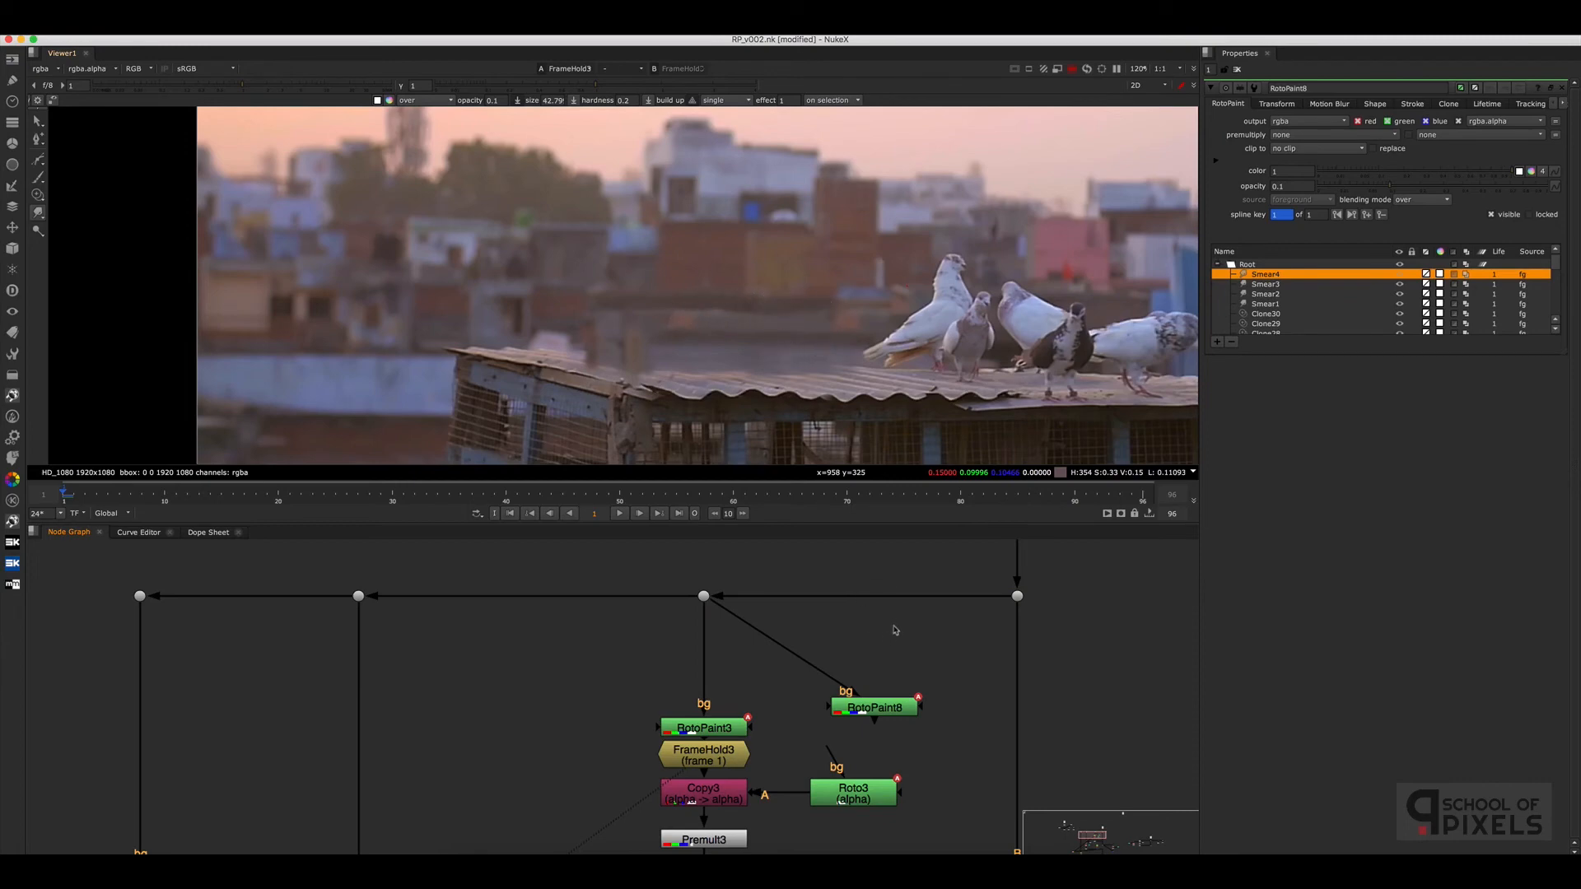
View the Tracker6 output, play its match-moved background patch to check the tracking, and return to the first frame
scroll(895, 630, down, 5)
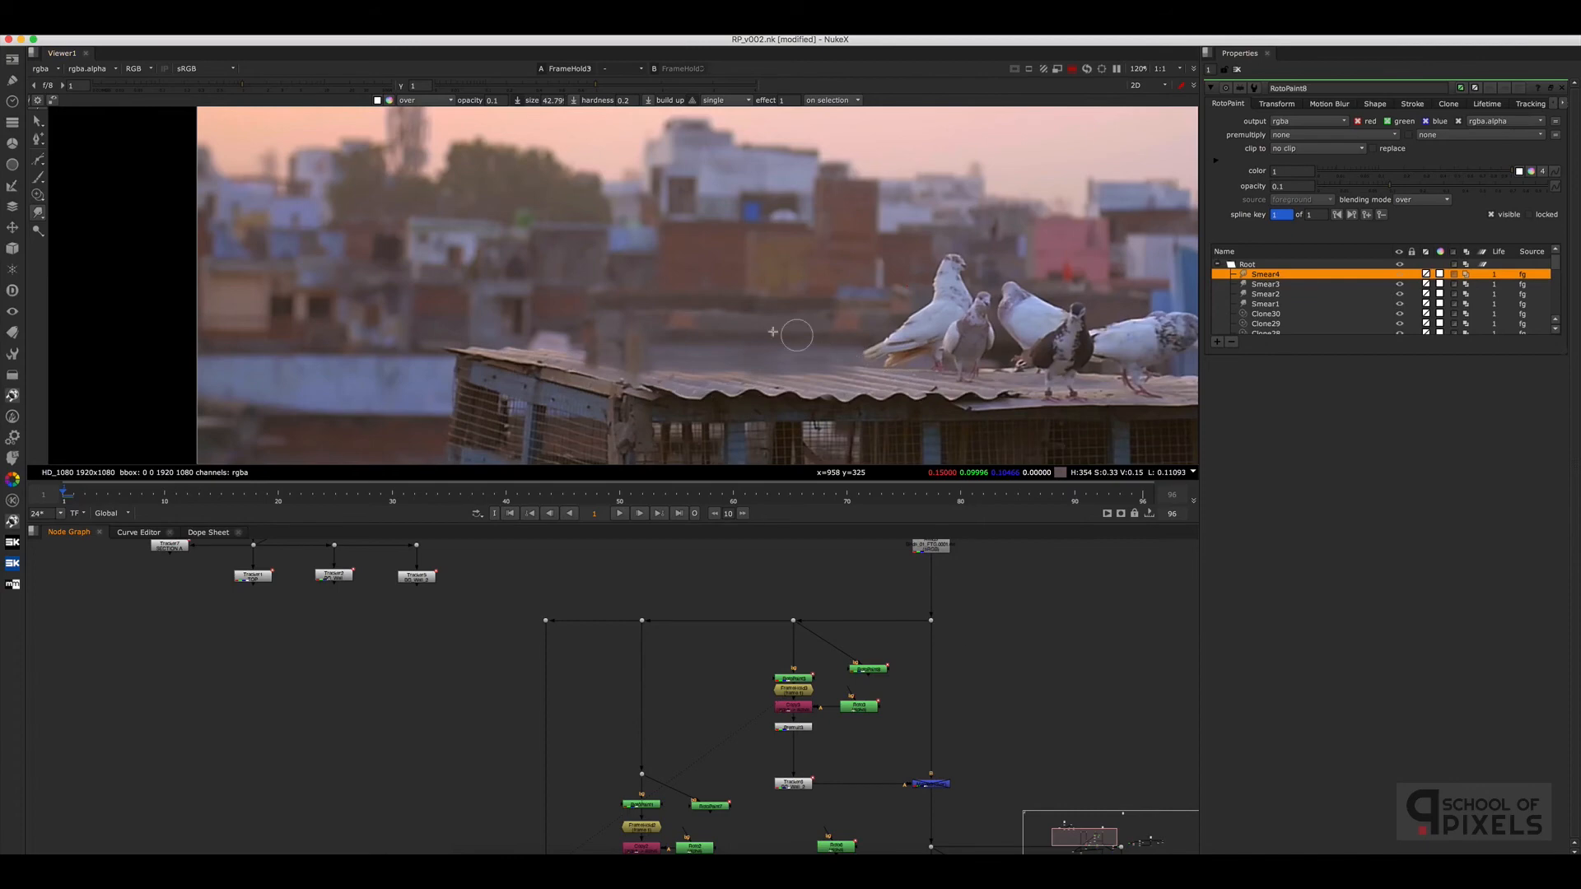
scroll(788, 783, up, 2)
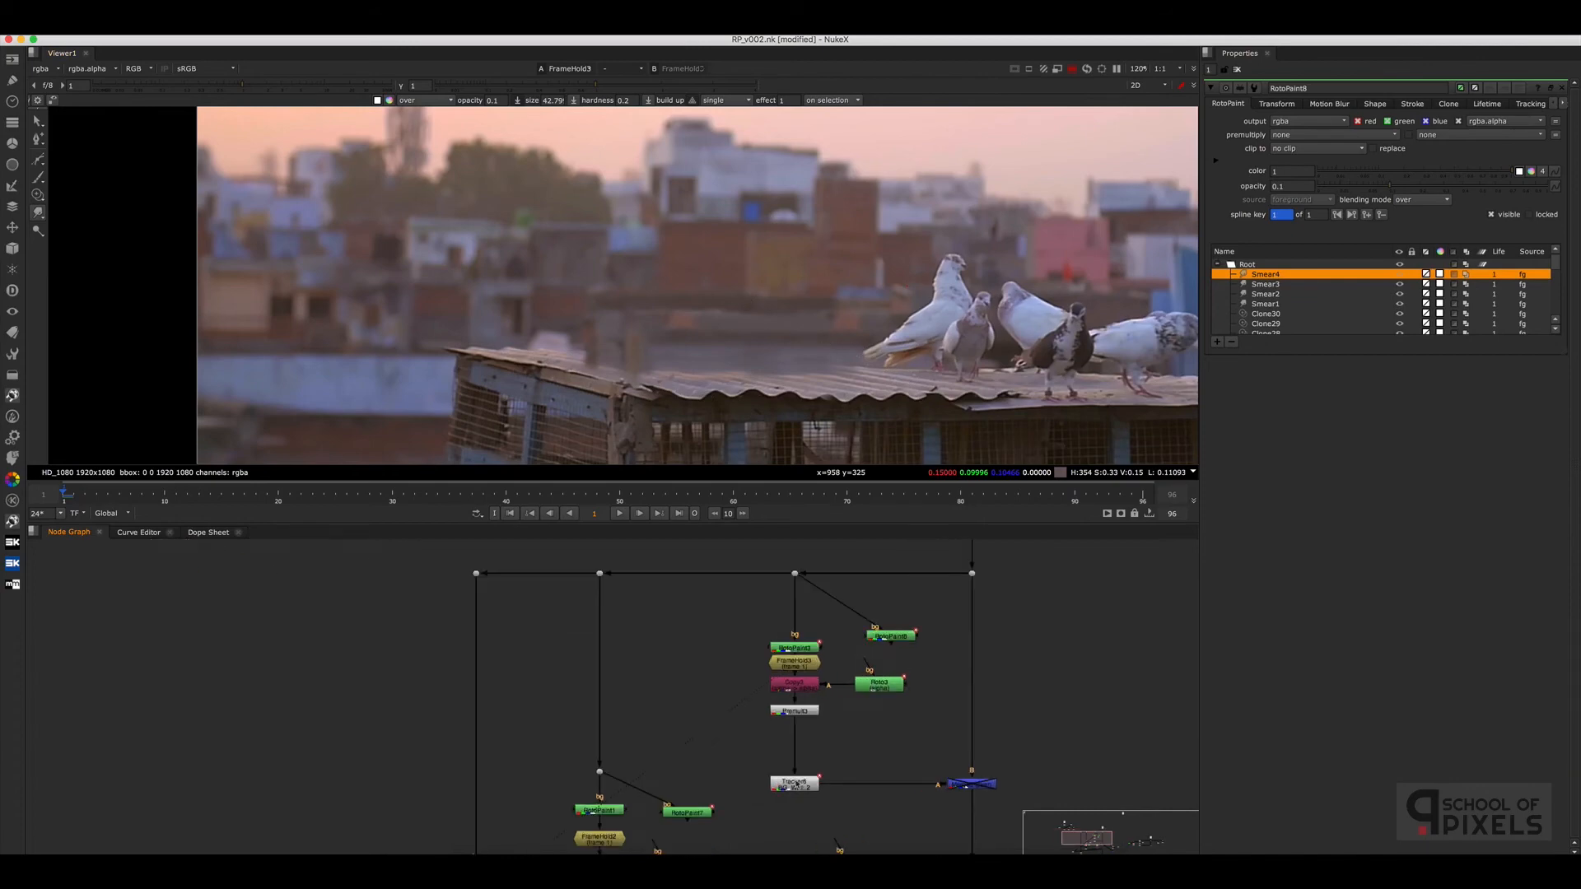
click(793, 785)
key(1)
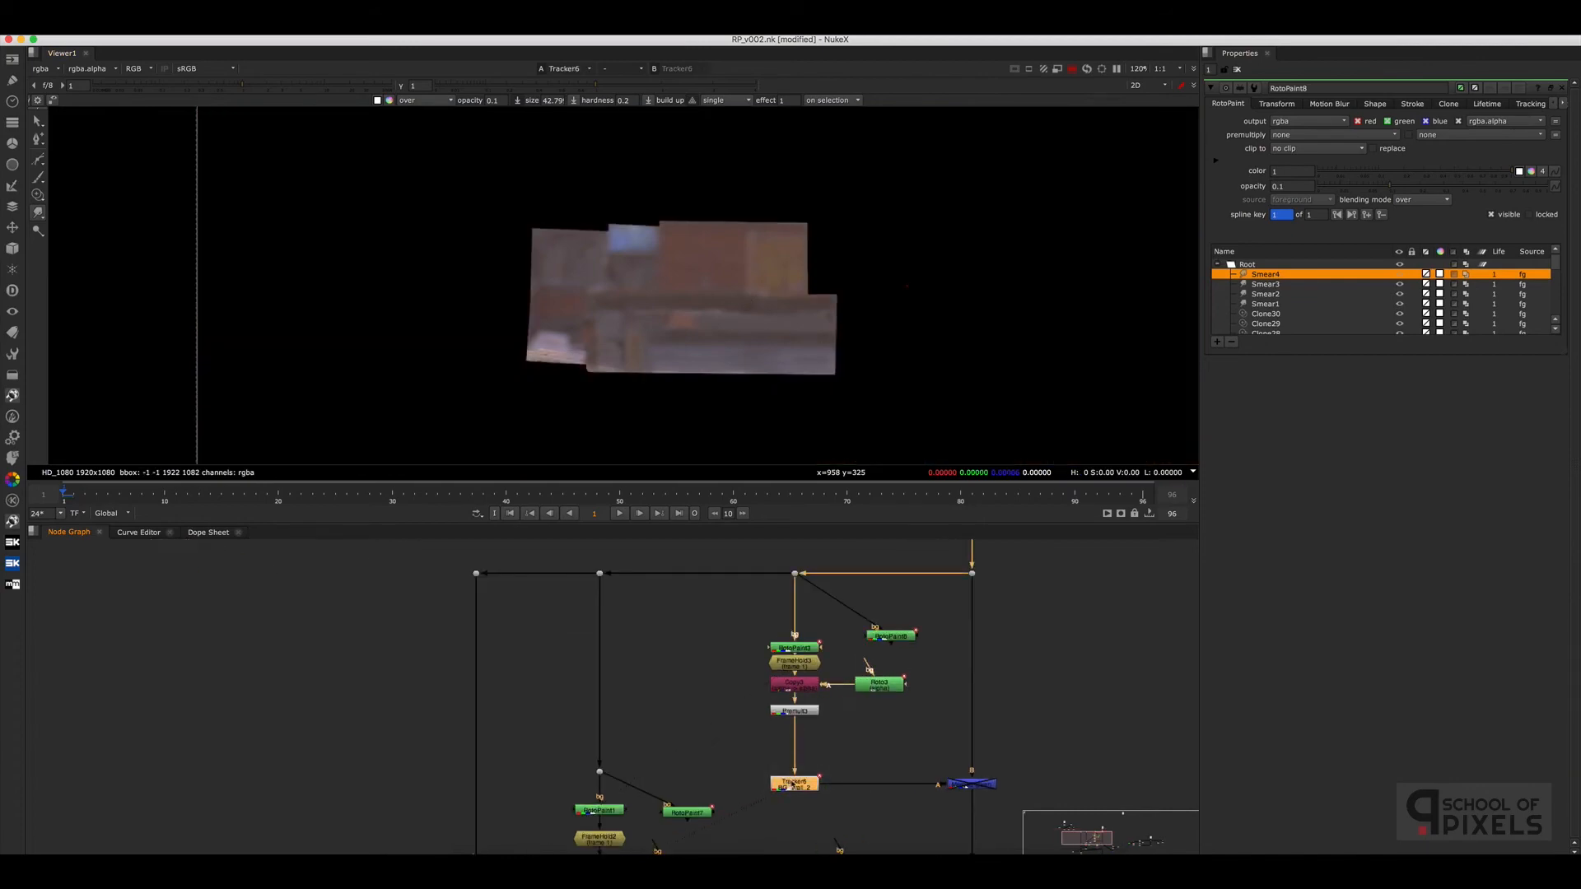
double_click(803, 787)
click(619, 513)
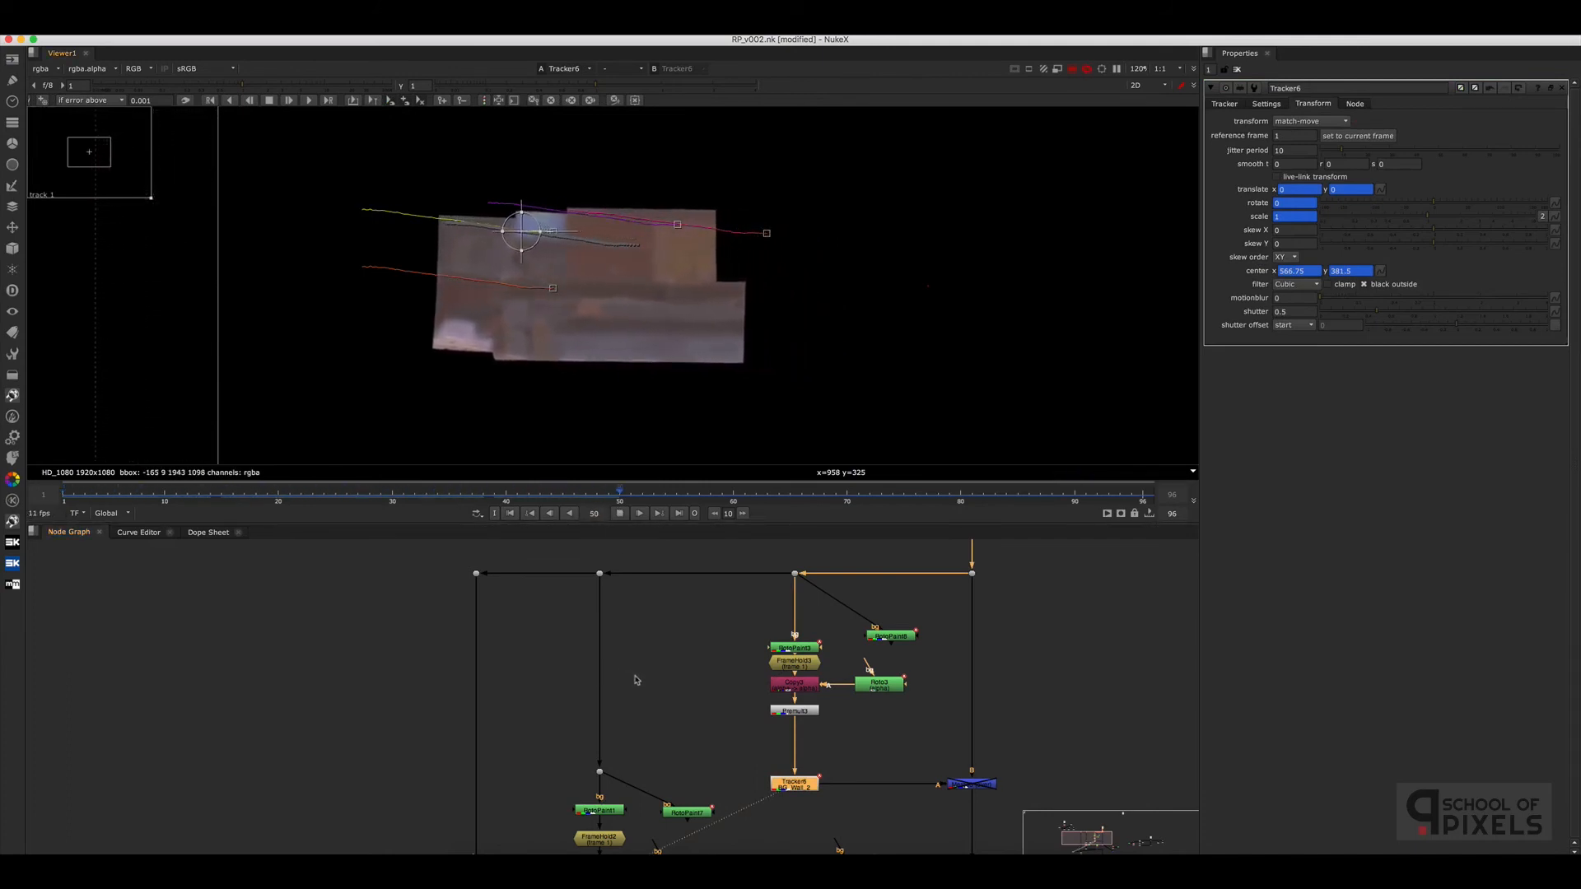
click(620, 514)
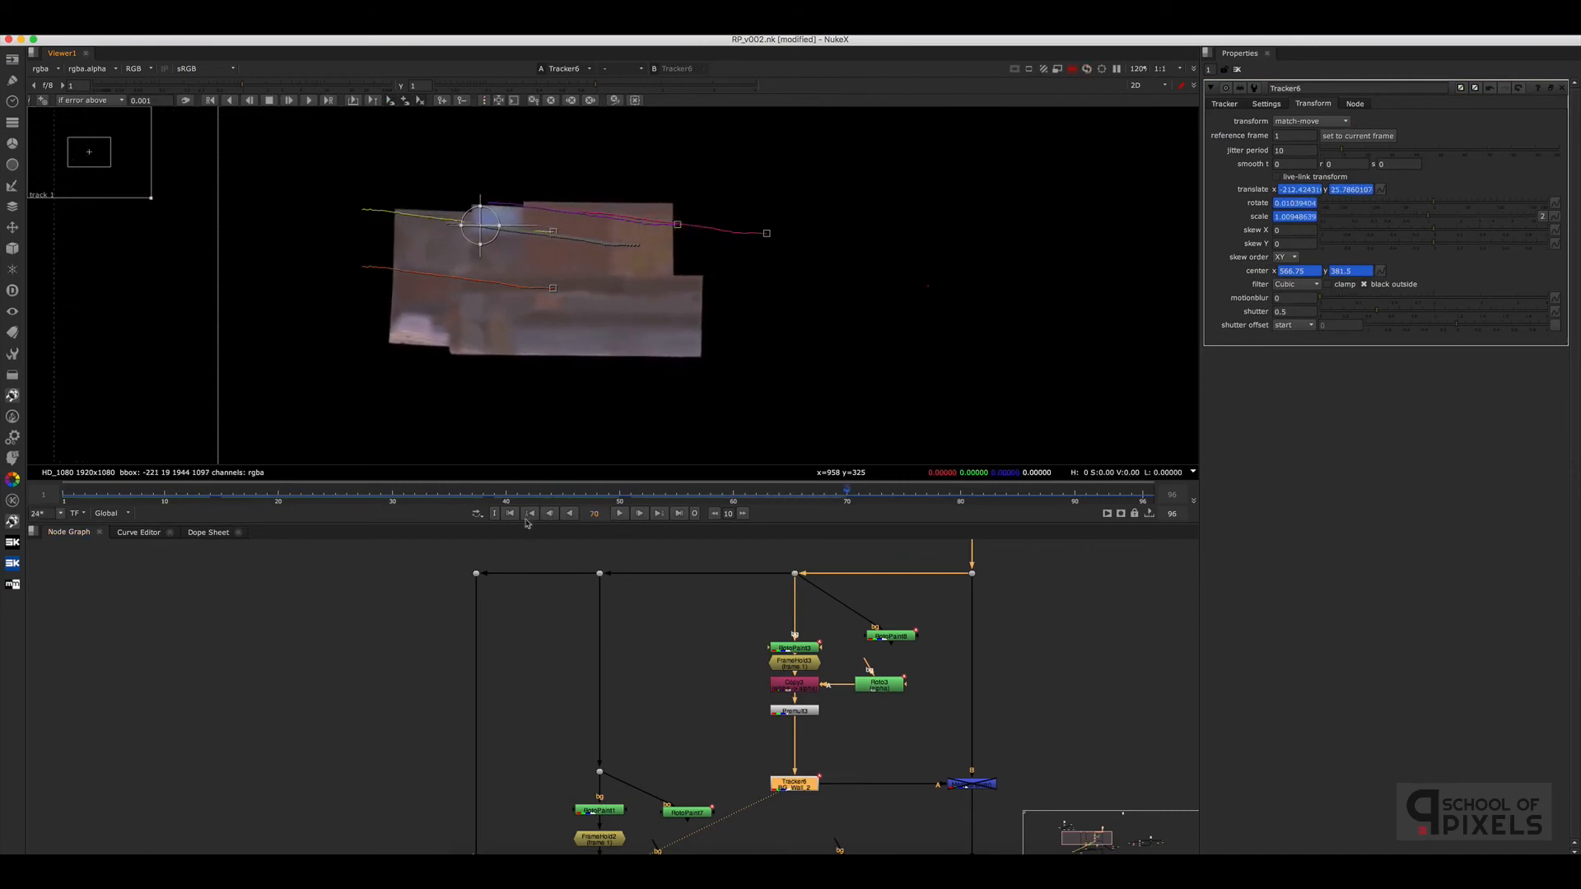
click(511, 514)
Close the open node properties and inspect the Merge3 composite closely around the patched pigeons
drag(1071, 725, 961, 794)
key(1)
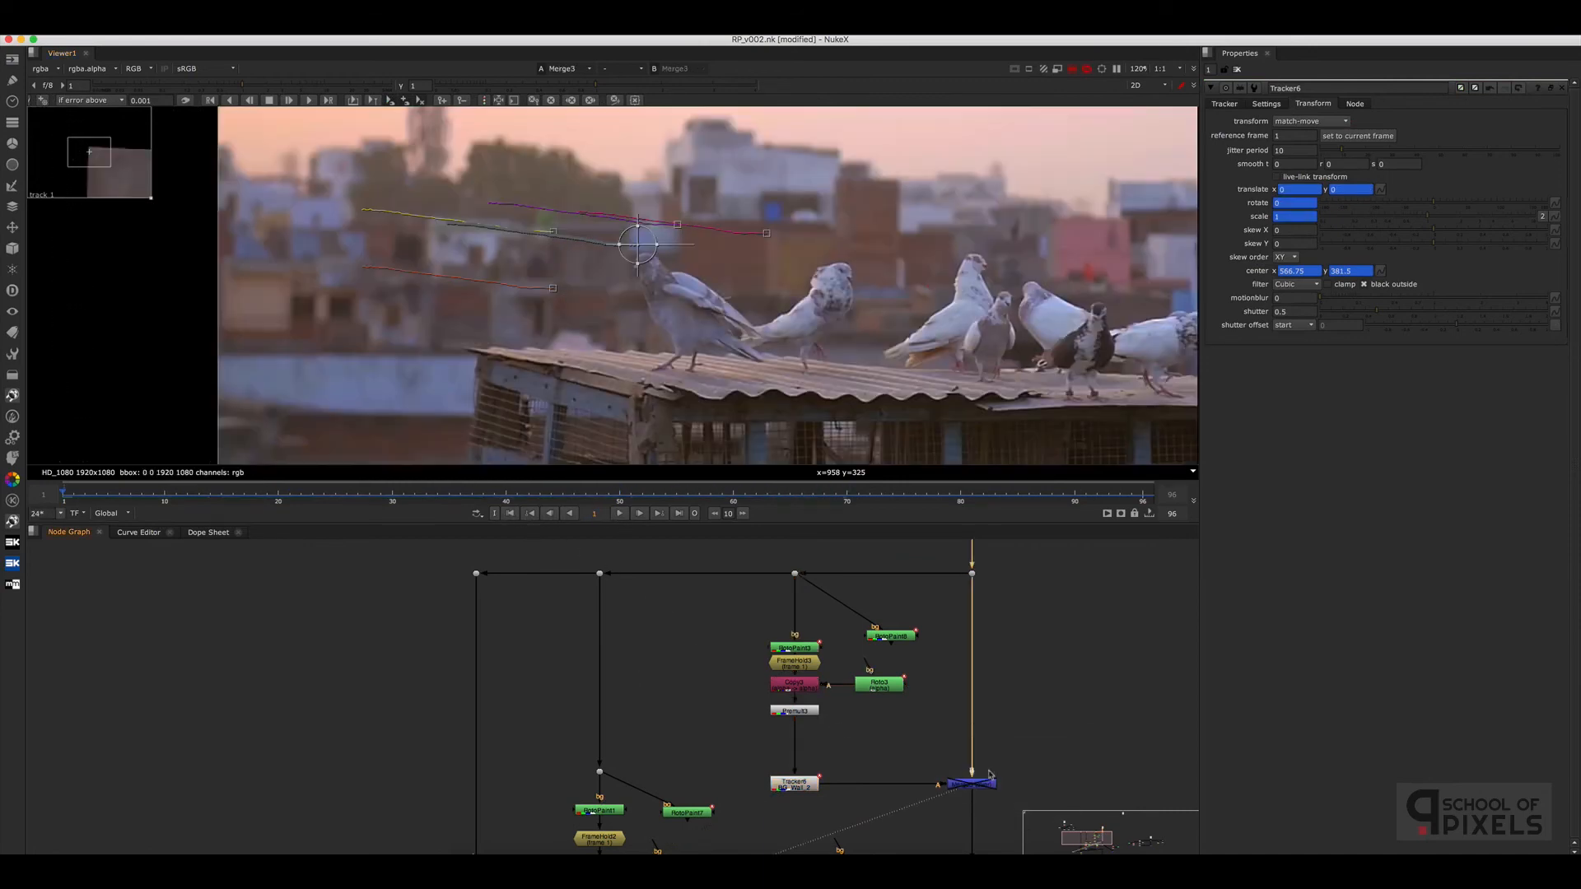
click(1235, 70)
drag(1067, 721, 904, 812)
middle_drag(1081, 726, 1023, 601)
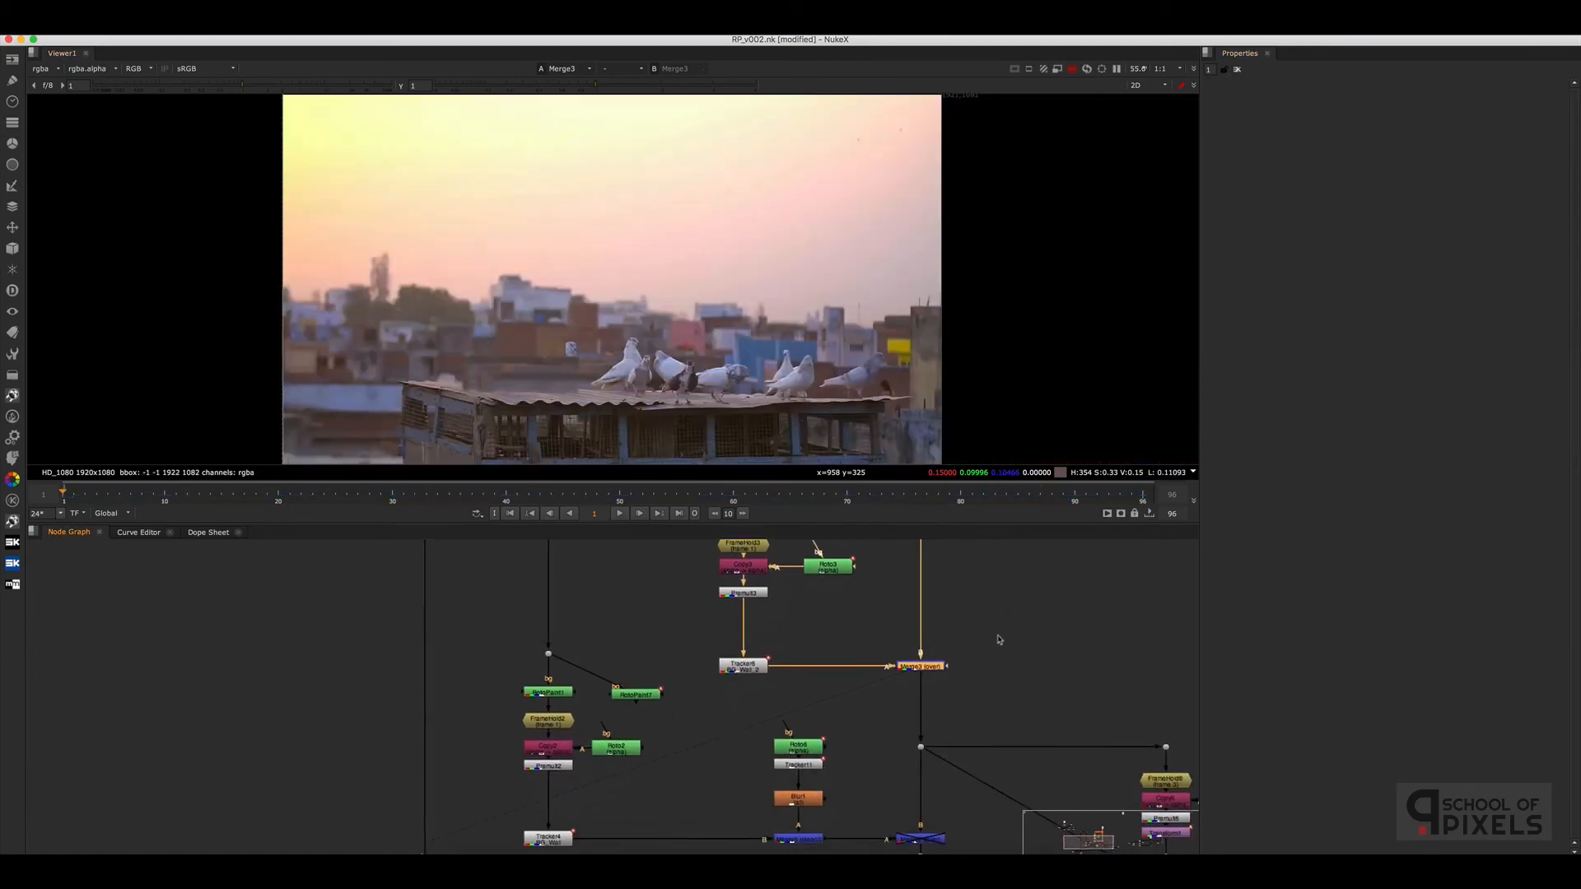
middle_drag(981, 659, 981, 681)
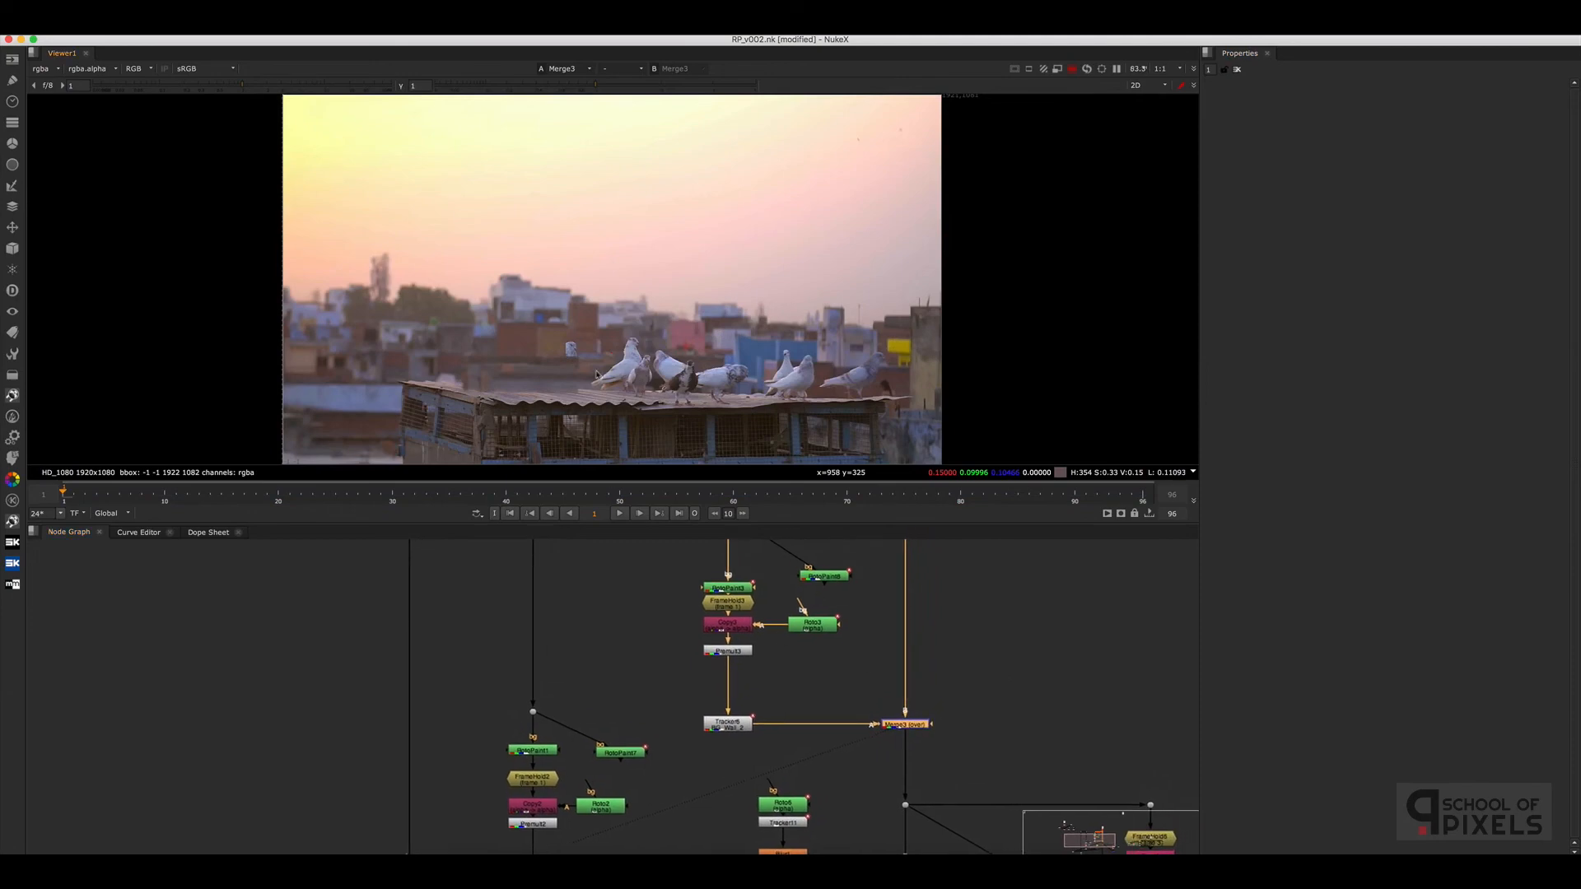
scroll(724, 367, up, 5)
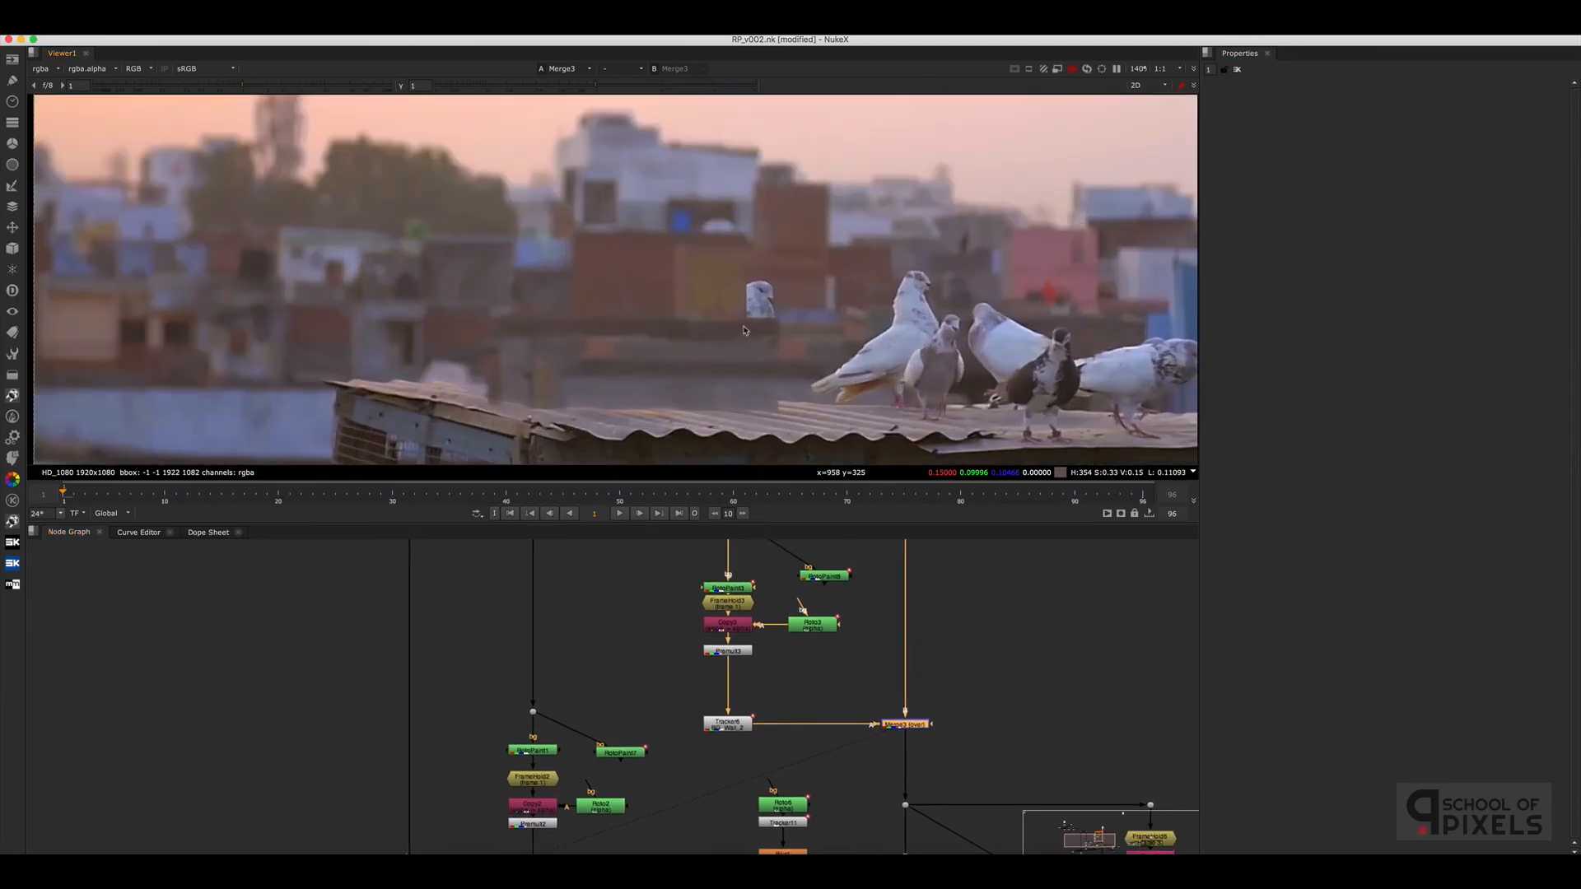
middle_drag(844, 551, 833, 668)
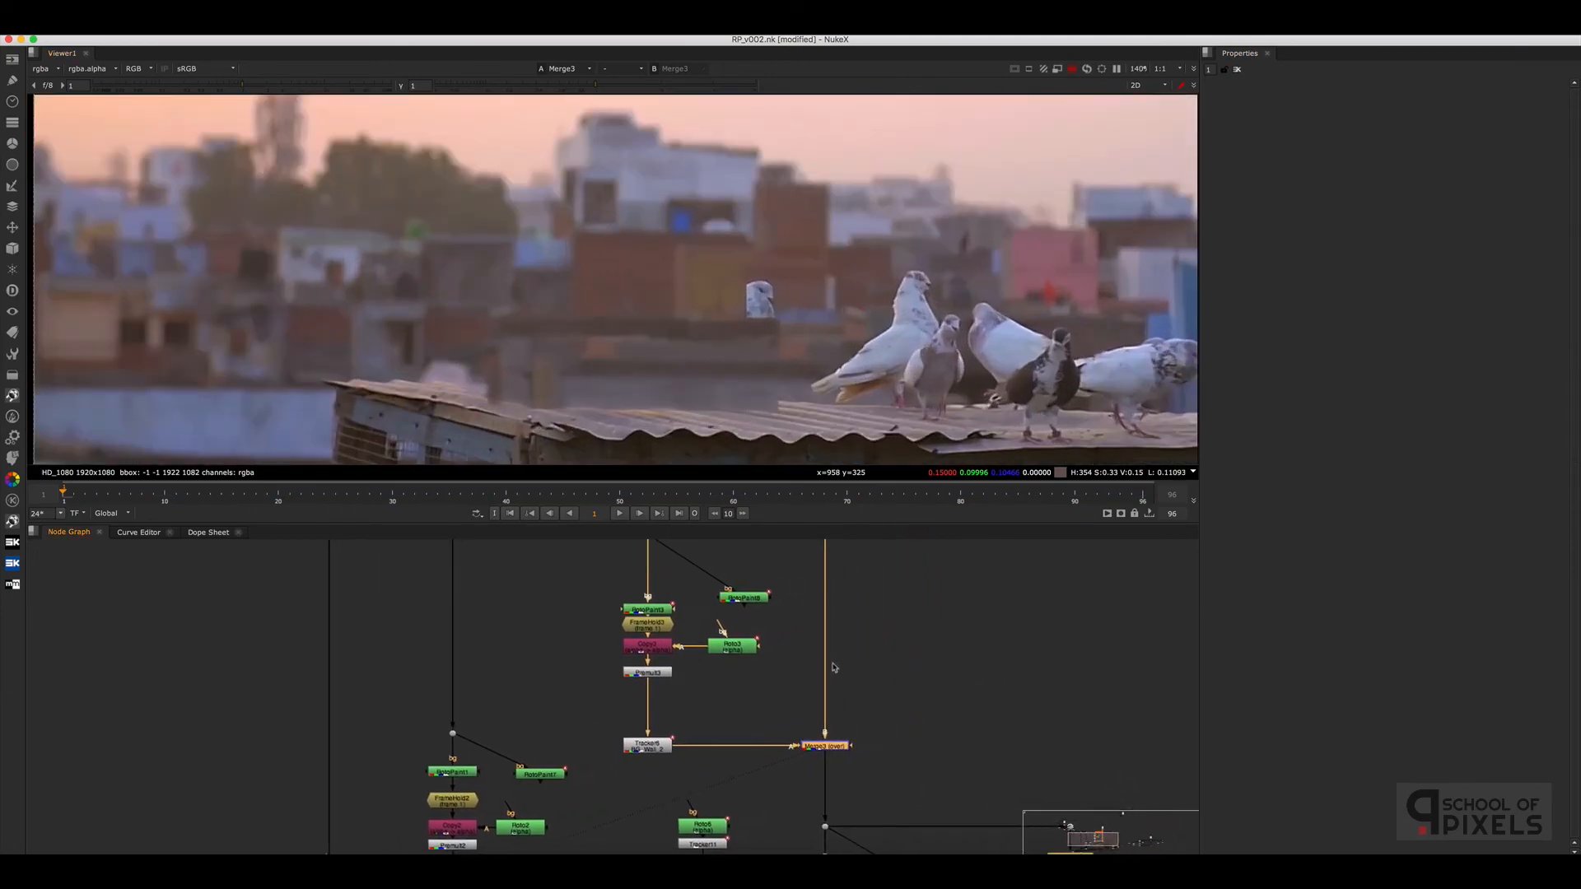
Compare the original plate at Dot7 with the Merge3 composite
click(868, 557)
scroll(934, 635, down, 4)
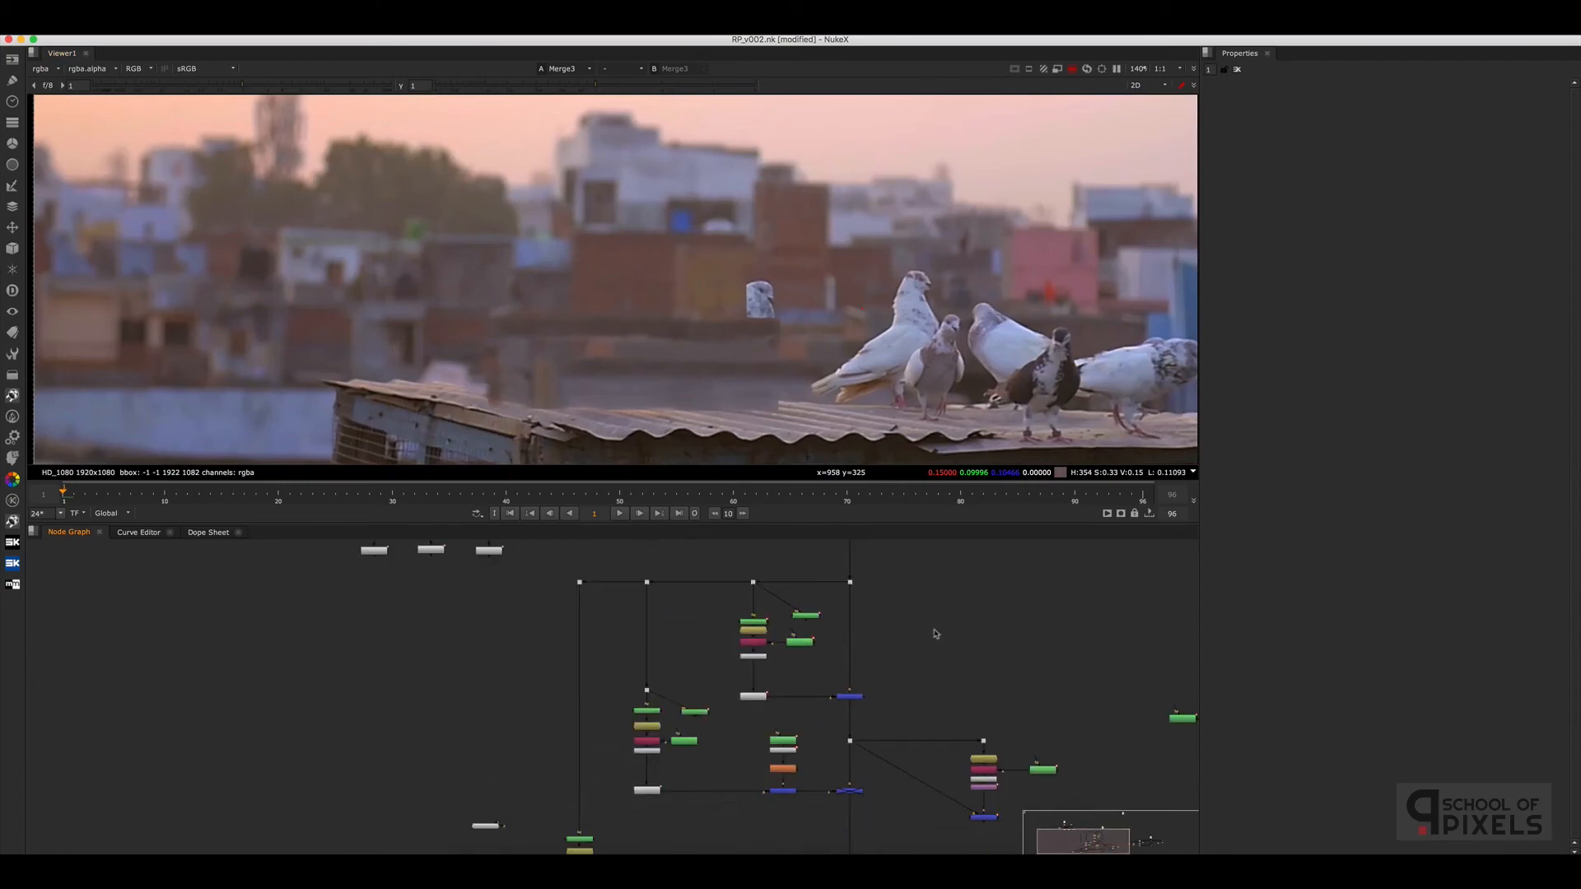
scroll(864, 585, up, 4)
drag(911, 604, 828, 562)
key(1)
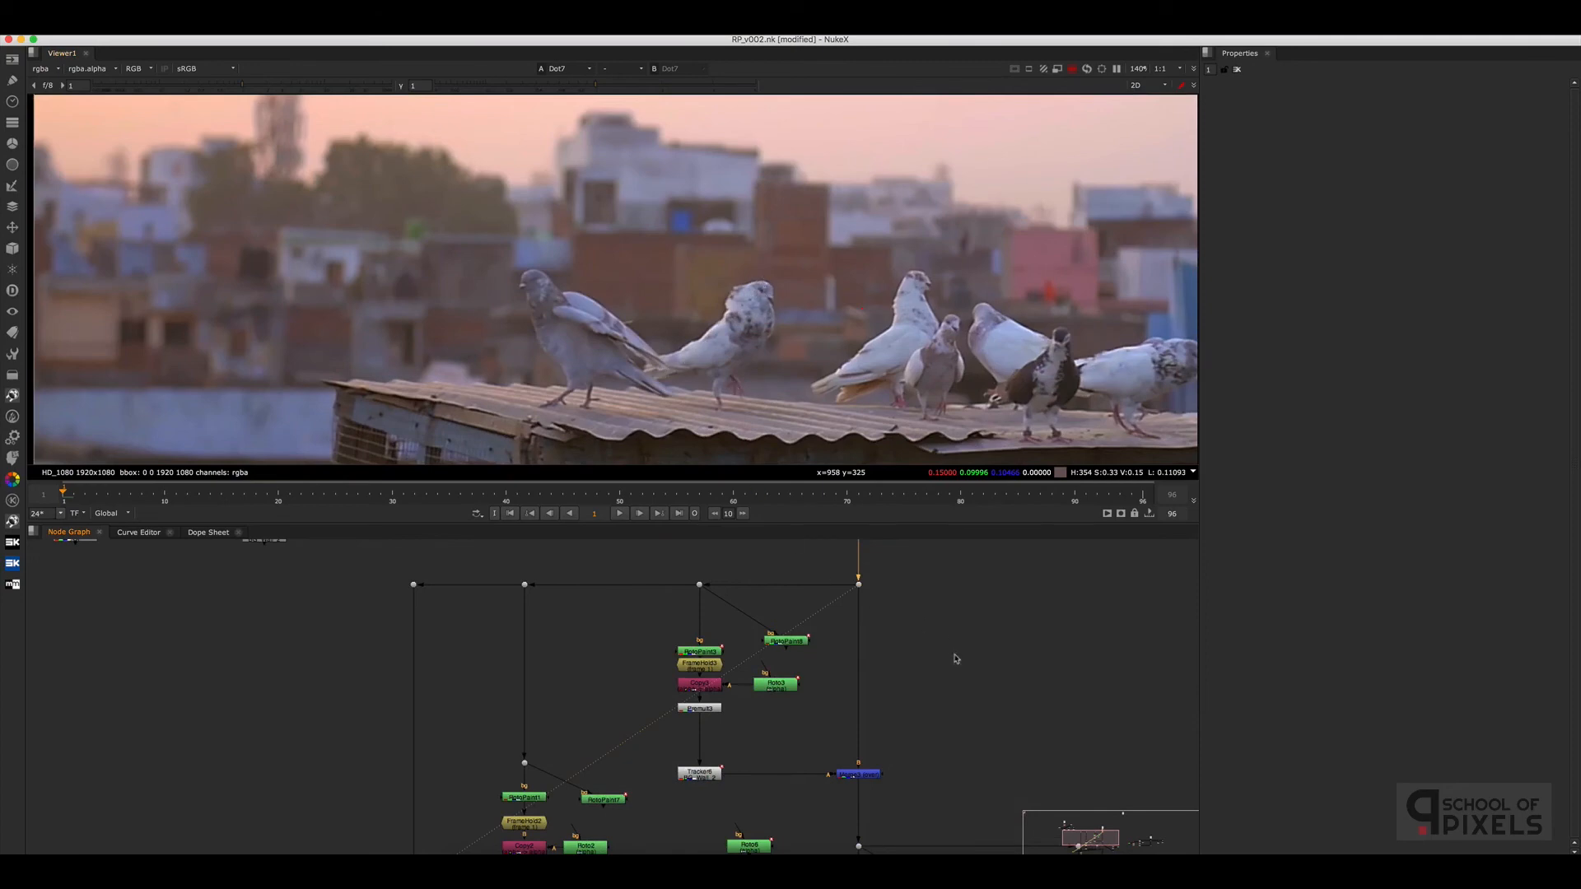
drag(937, 689, 824, 796)
key(1)
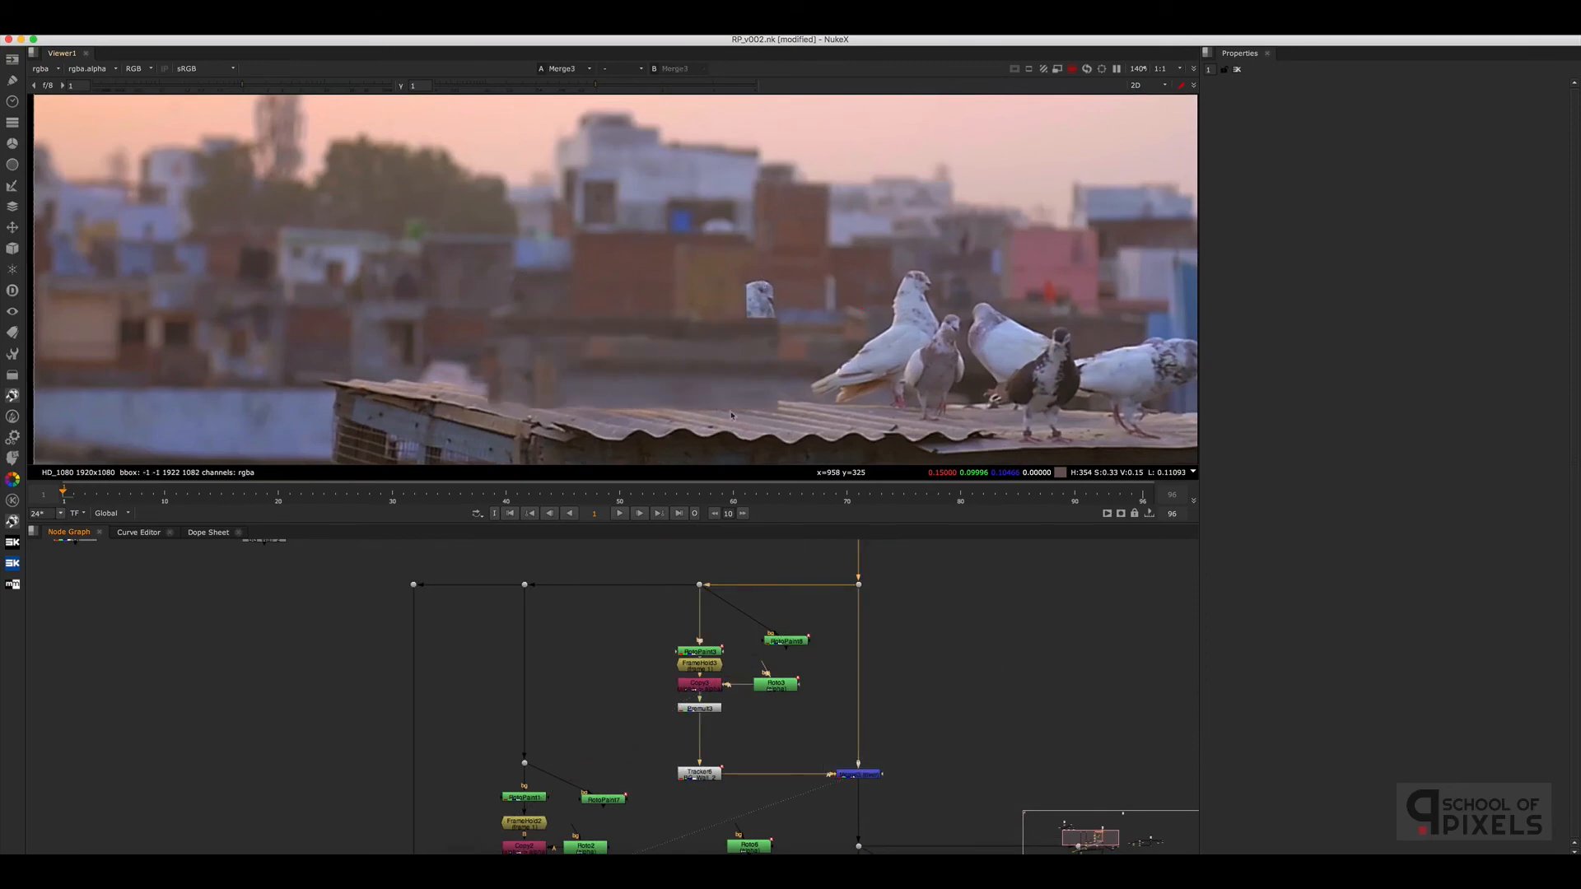
click(939, 699)
View the composite at Dot13 below Merge3 and look over the remaining patch branches in the node graph
scroll(911, 678, down, 4)
middle_drag(943, 766, 875, 635)
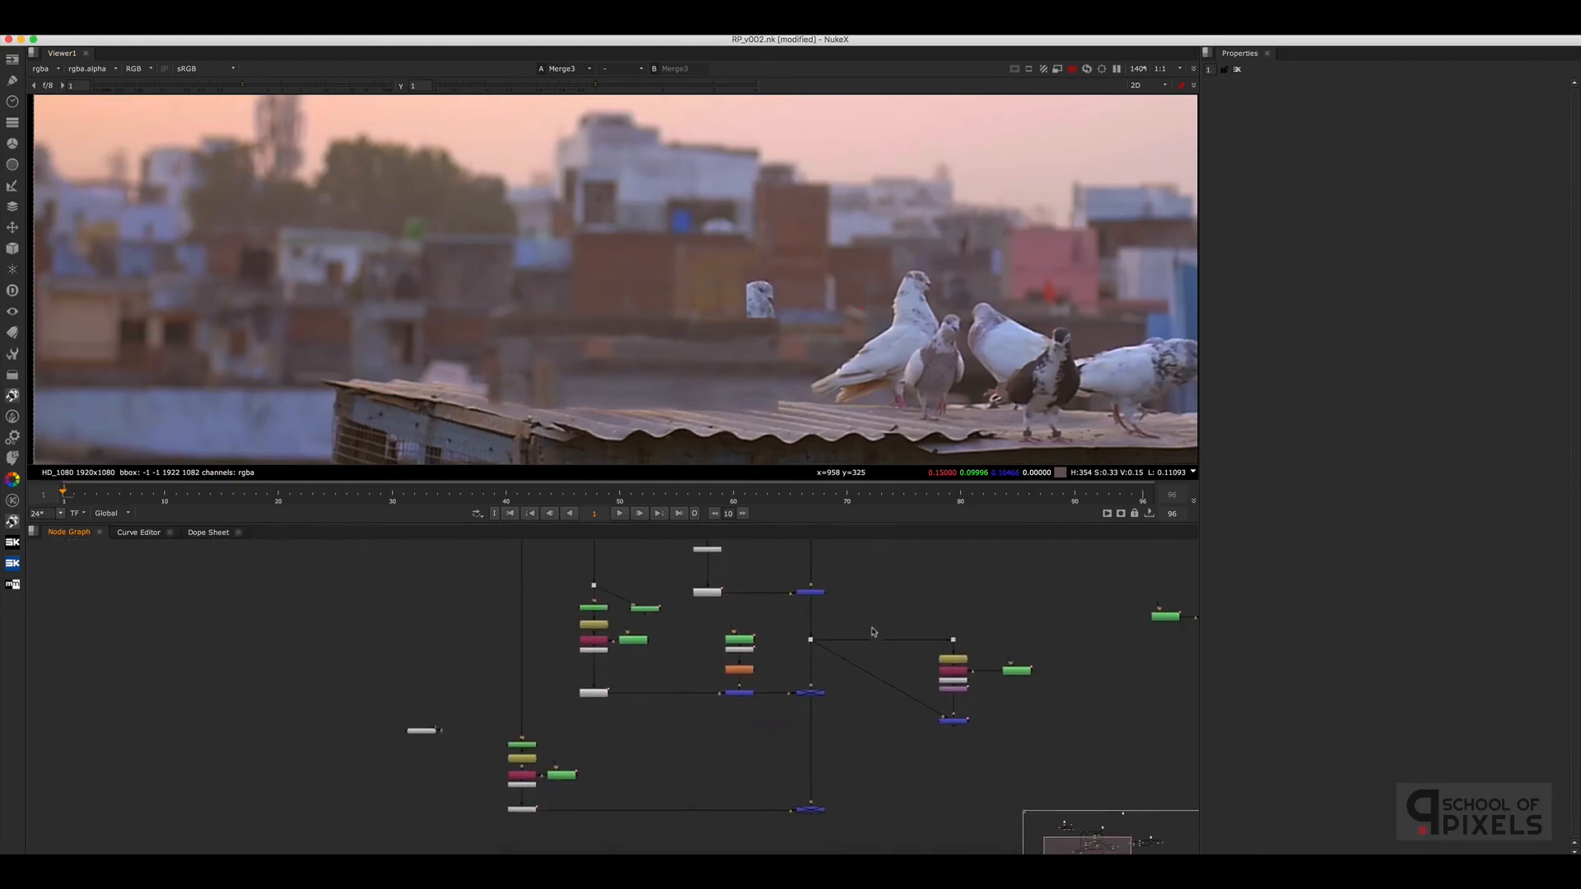
scroll(824, 646, up, 2)
scroll(856, 613, up, 3)
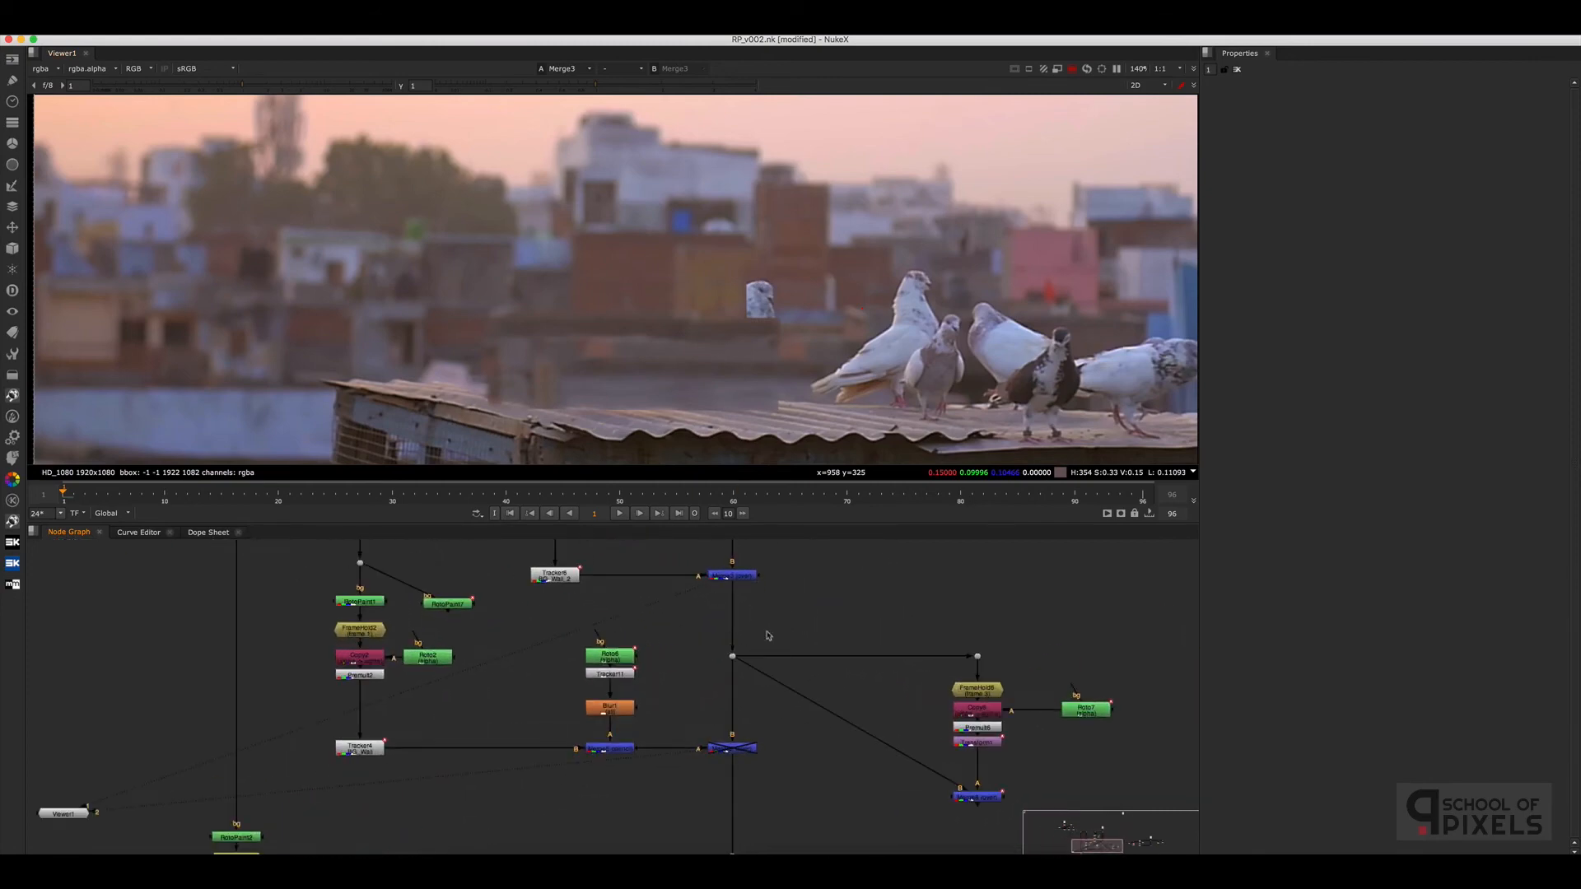
drag(797, 621, 677, 705)
key(1)
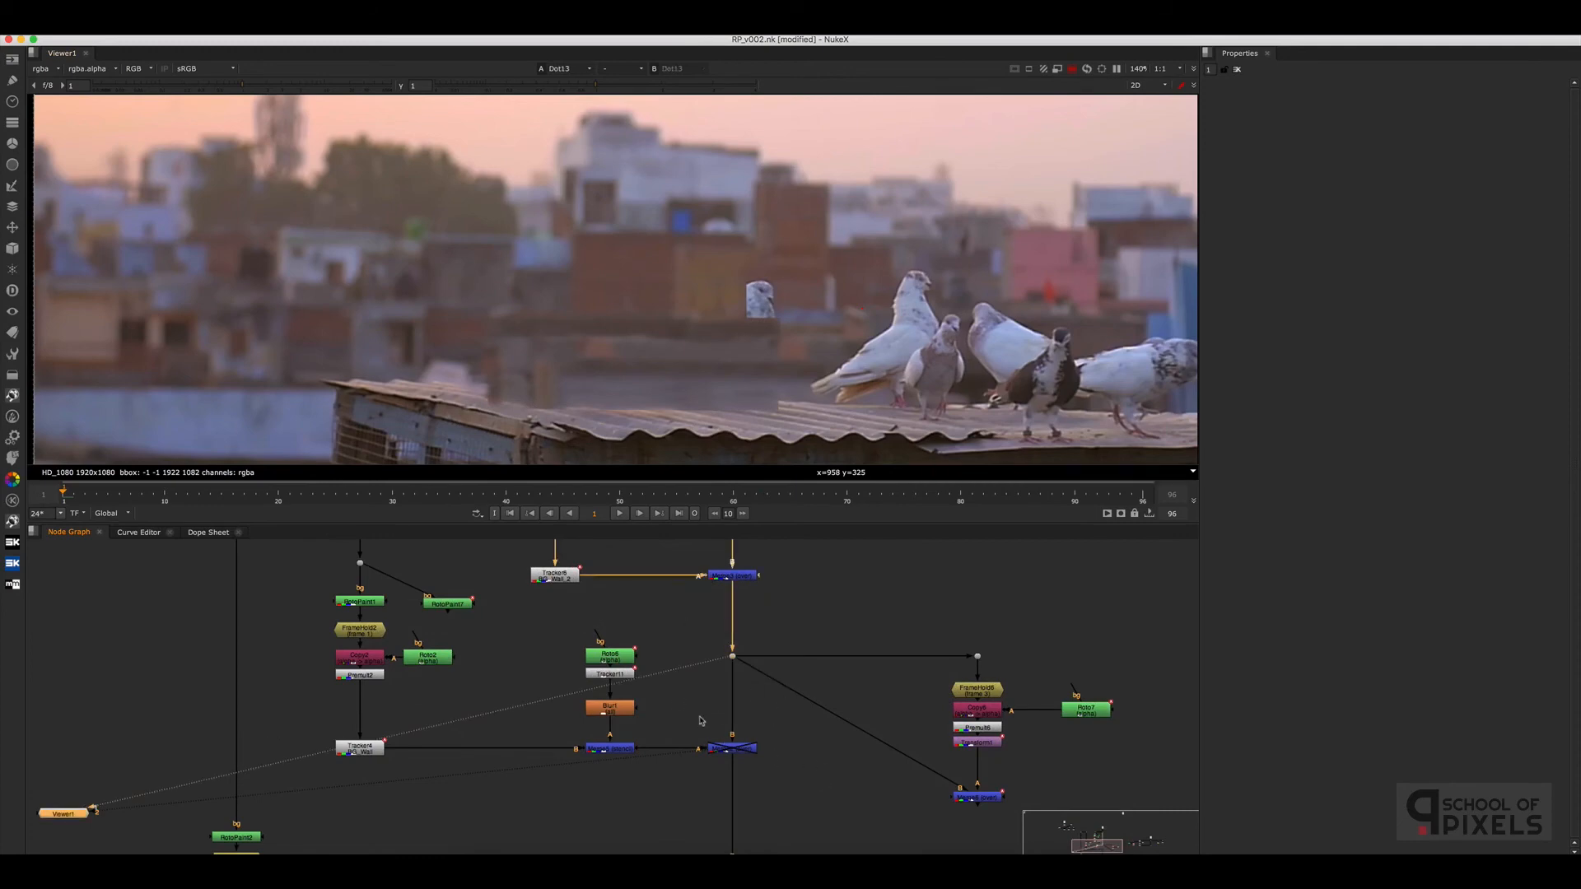
drag(694, 713, 805, 789)
drag(830, 602, 822, 669)
scroll(812, 628, down, 3)
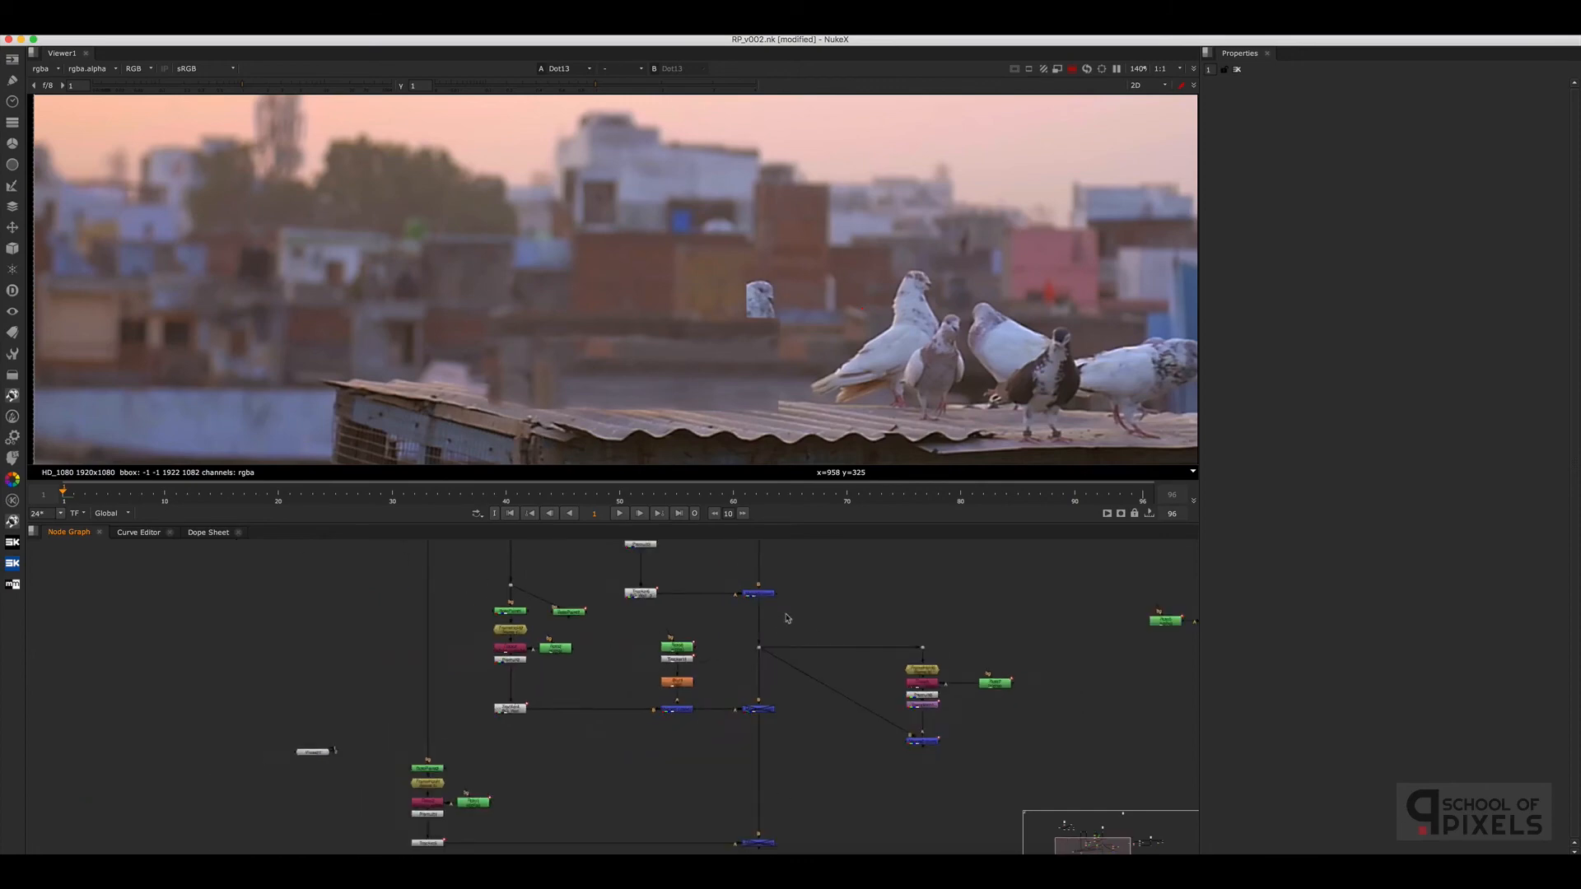
middle_drag(714, 592, 701, 667)
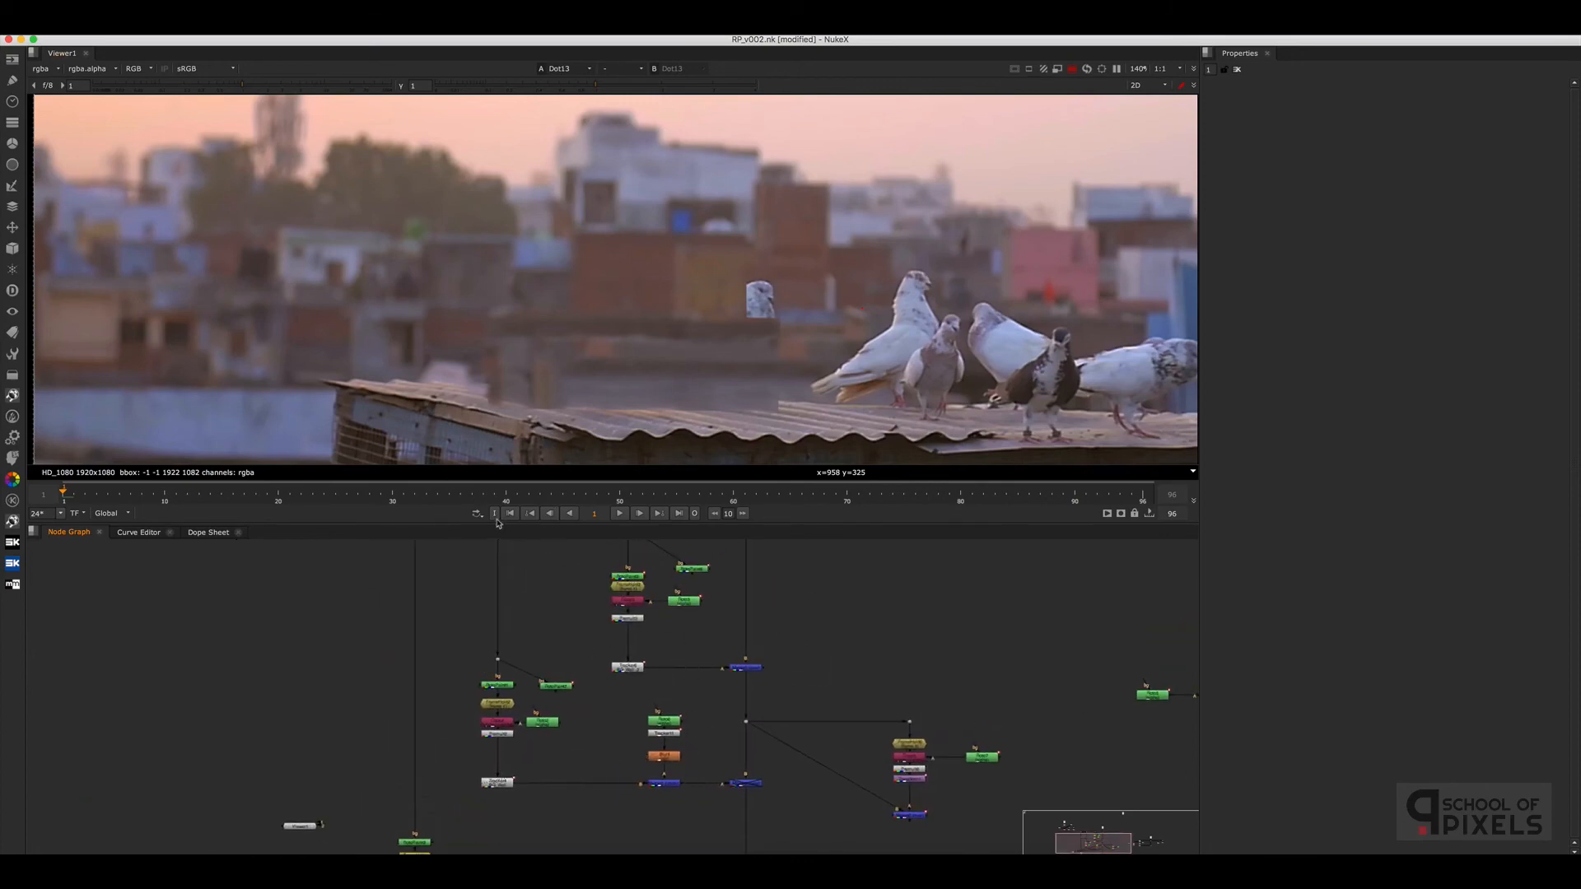
View the Merge2 composite and open Roto6 to examine the roof matte branch feeding it
drag(790, 771, 786, 810)
key(1)
key(d)
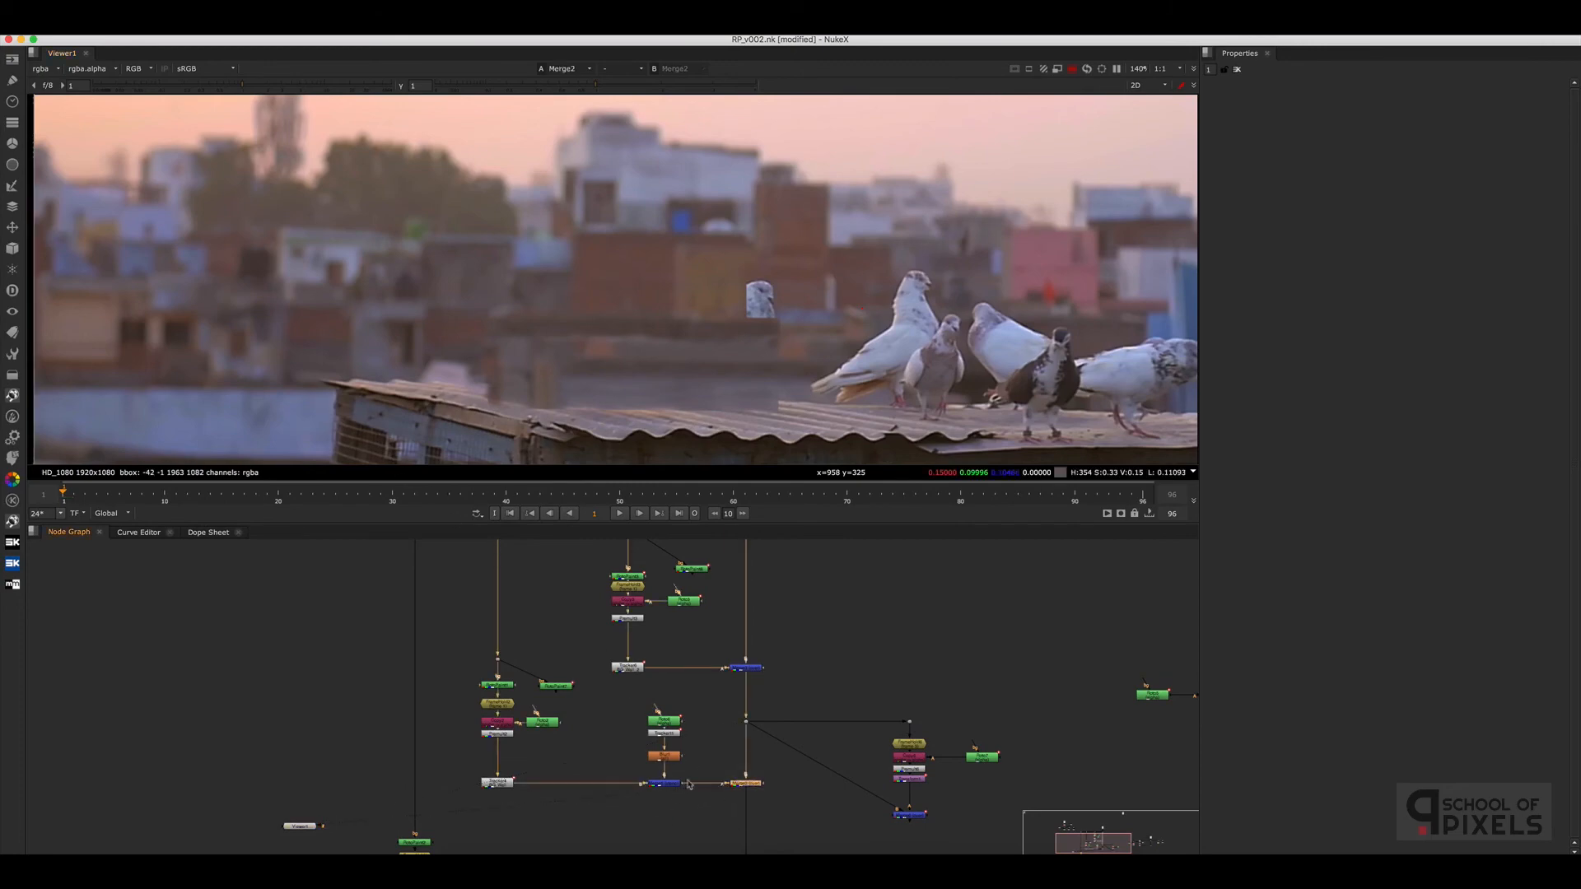
click(667, 722)
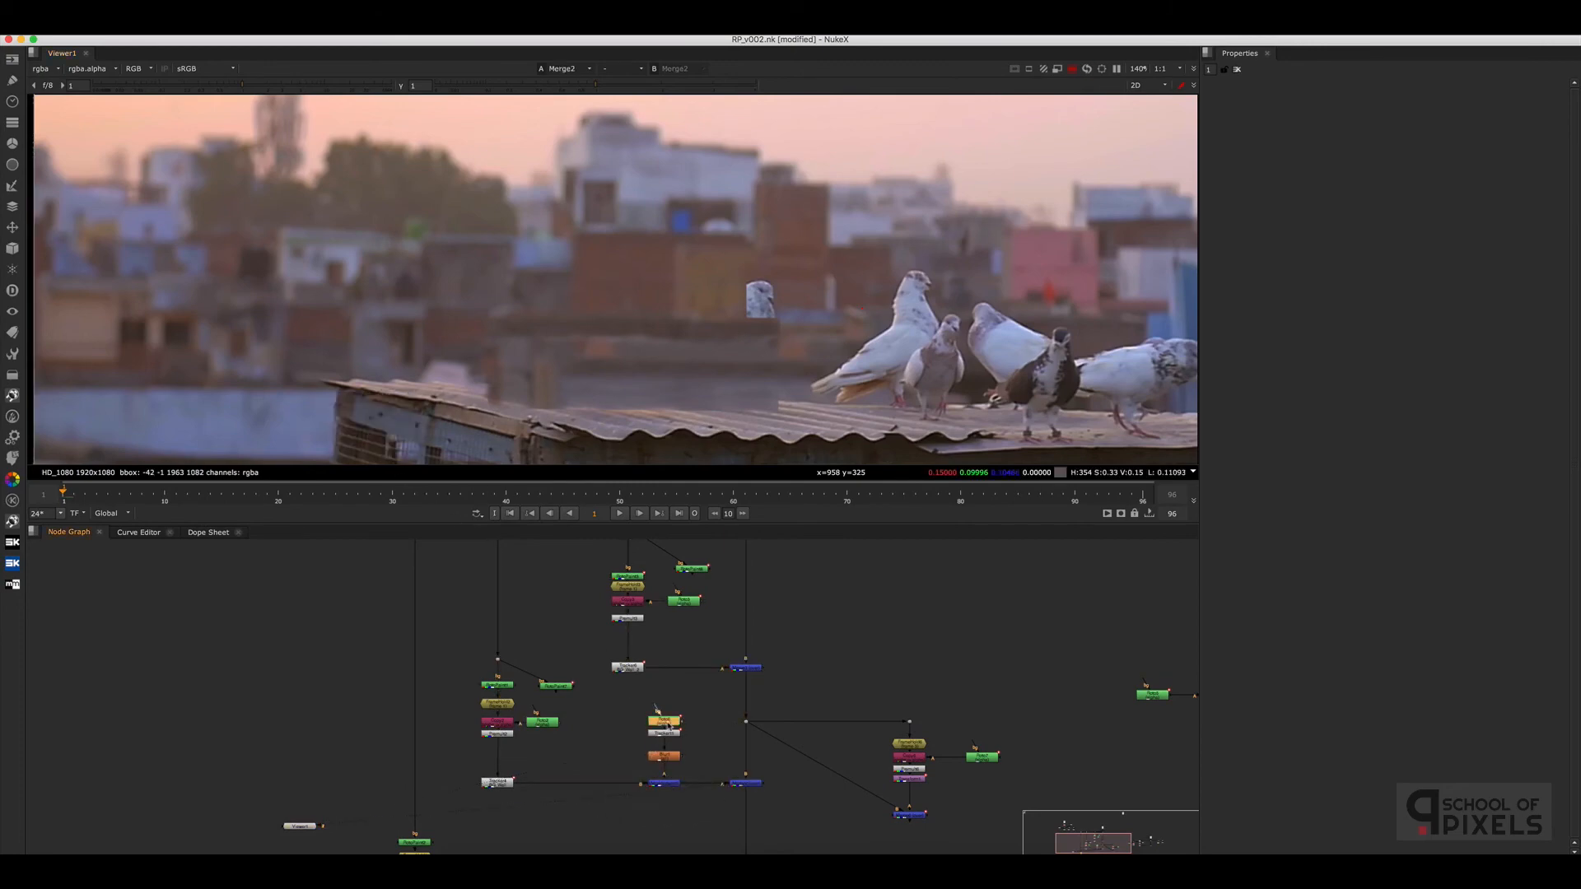
double_click(668, 724)
drag(708, 703, 625, 812)
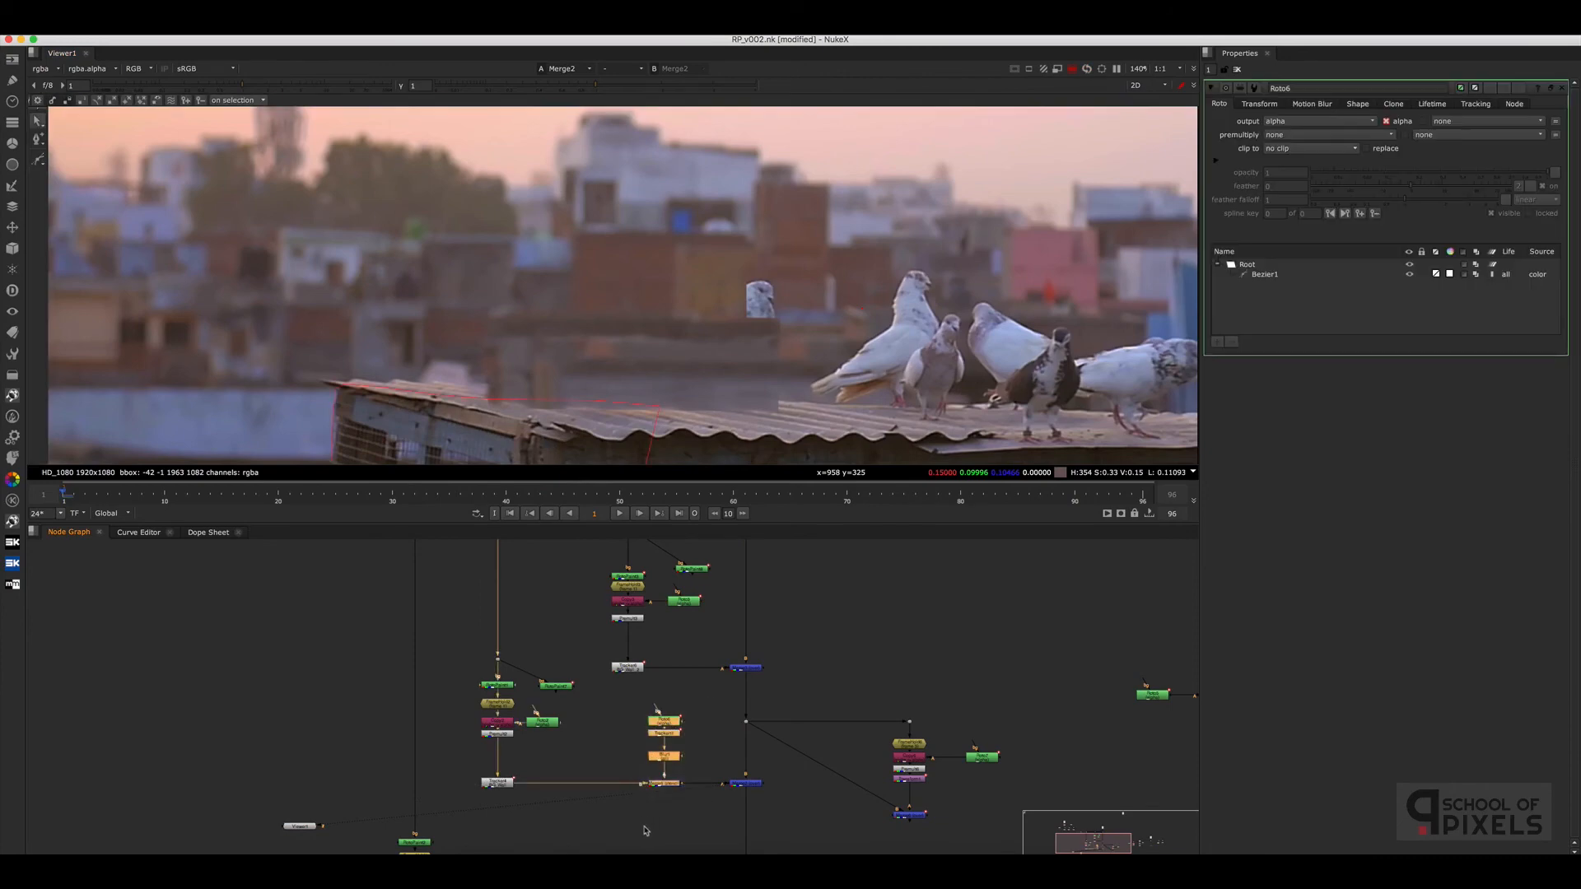
click(699, 692)
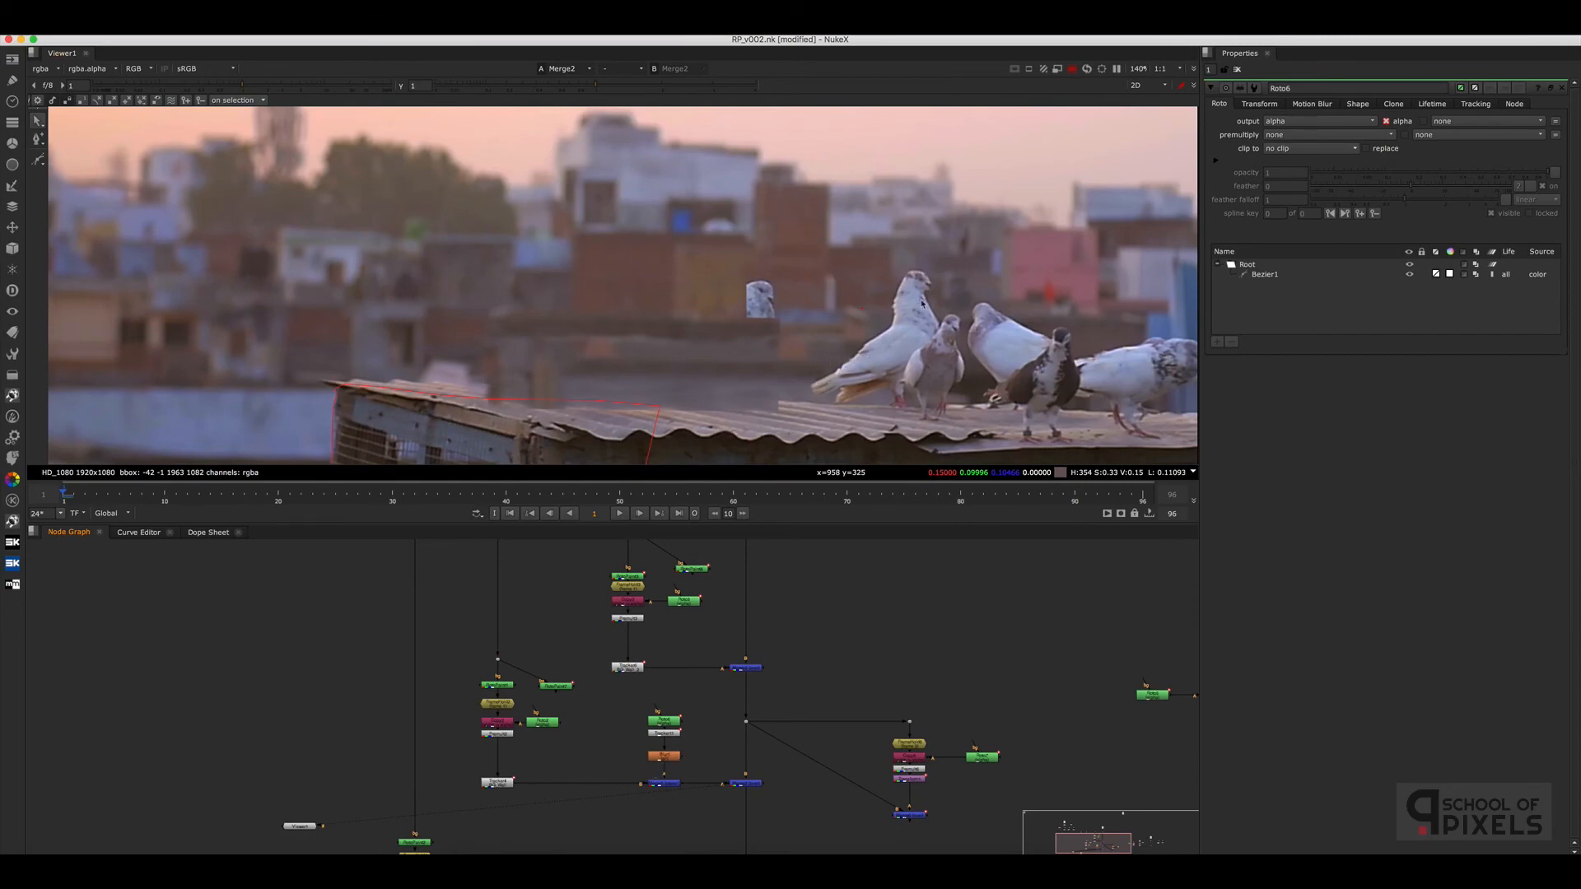
View Merge3 and toggle the node off and on to compare the shot with and without its patch
click(745, 668)
key(1)
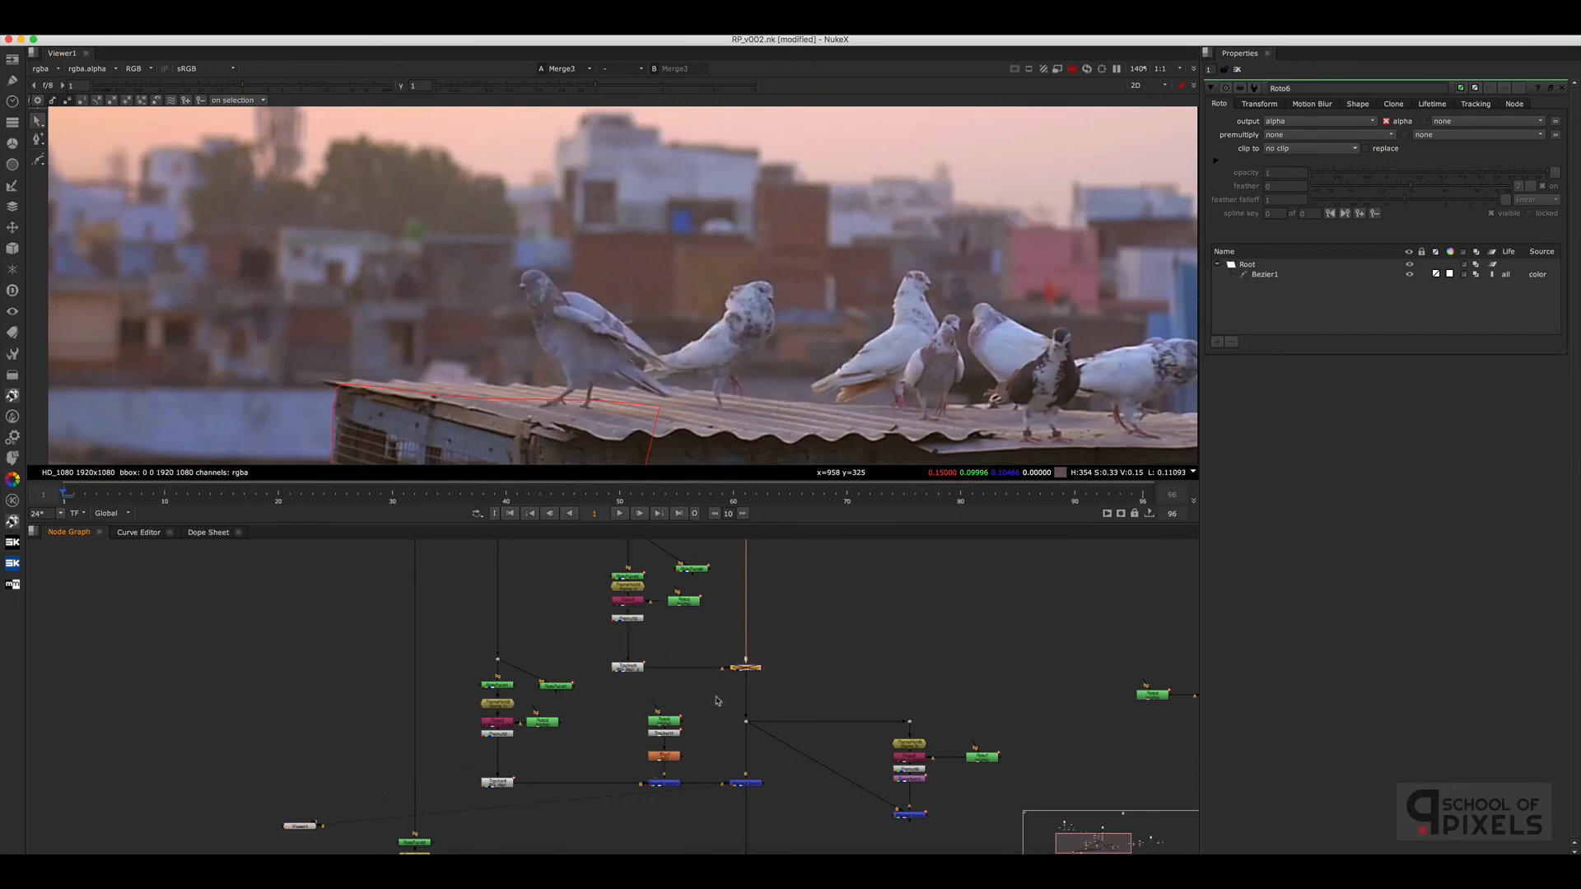
click(792, 681)
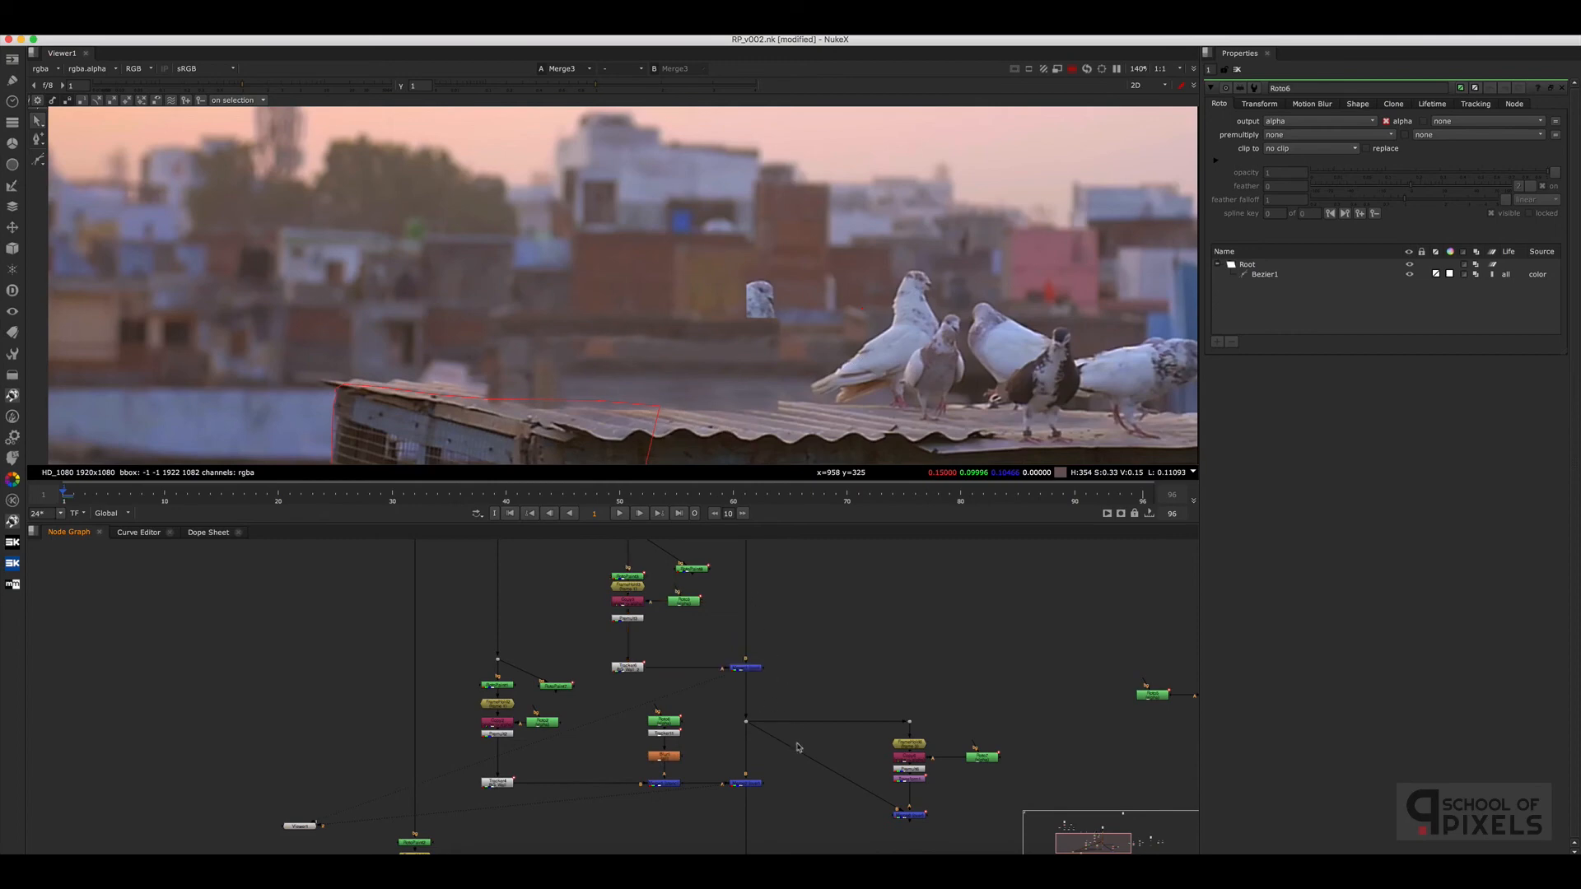
View Merge2 and toggle the node off and on repeatedly to compare its wall patch
click(746, 783)
key(1)
middle_drag(787, 816, 794, 671)
drag(763, 603, 690, 666)
key(d)
key(d)
key(d)
key(d)
key(d)
key(d)
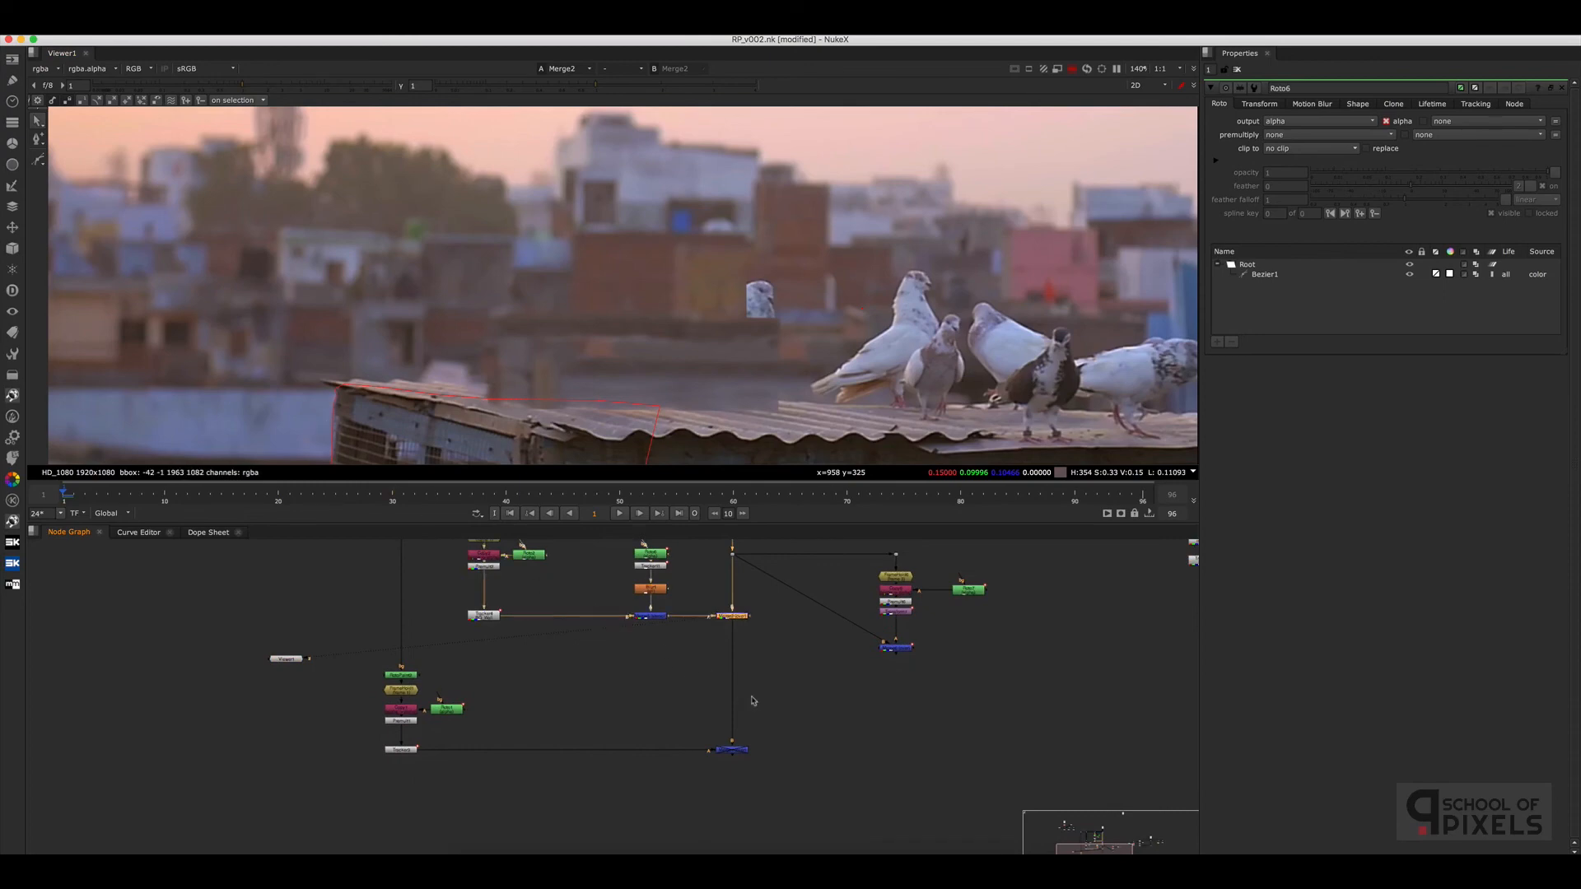
View the Merge1 composite and toggle the node to check the roof patch
drag(770, 722, 658, 771)
key(1)
key(d)
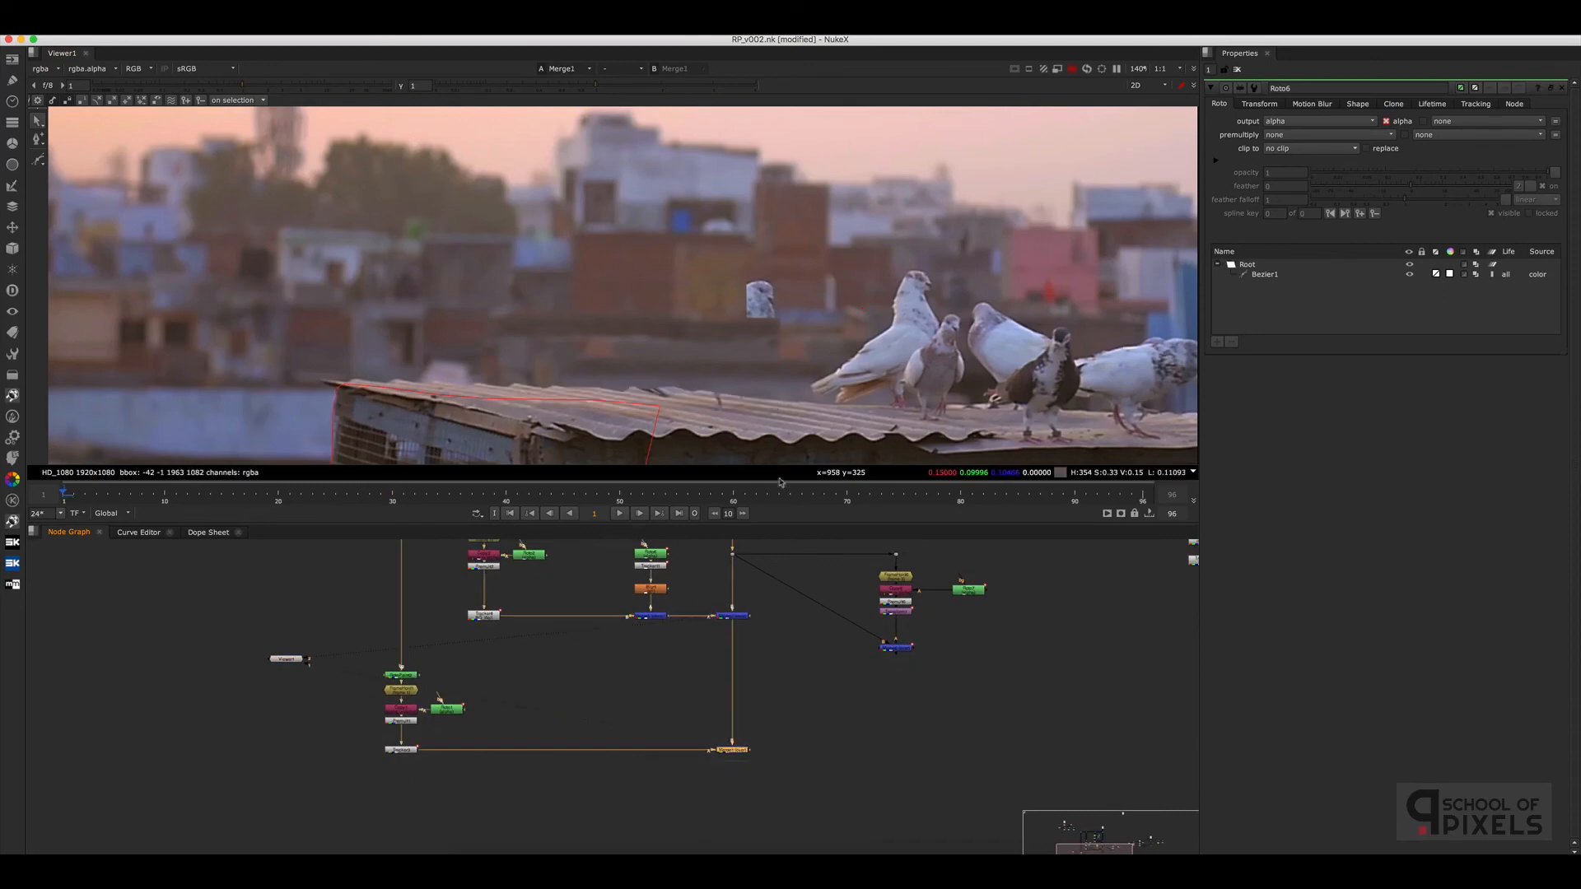
Open the Roto nodes of the roof, wall and building patches in turn and examine the areas their shapes cover
double_click(446, 710)
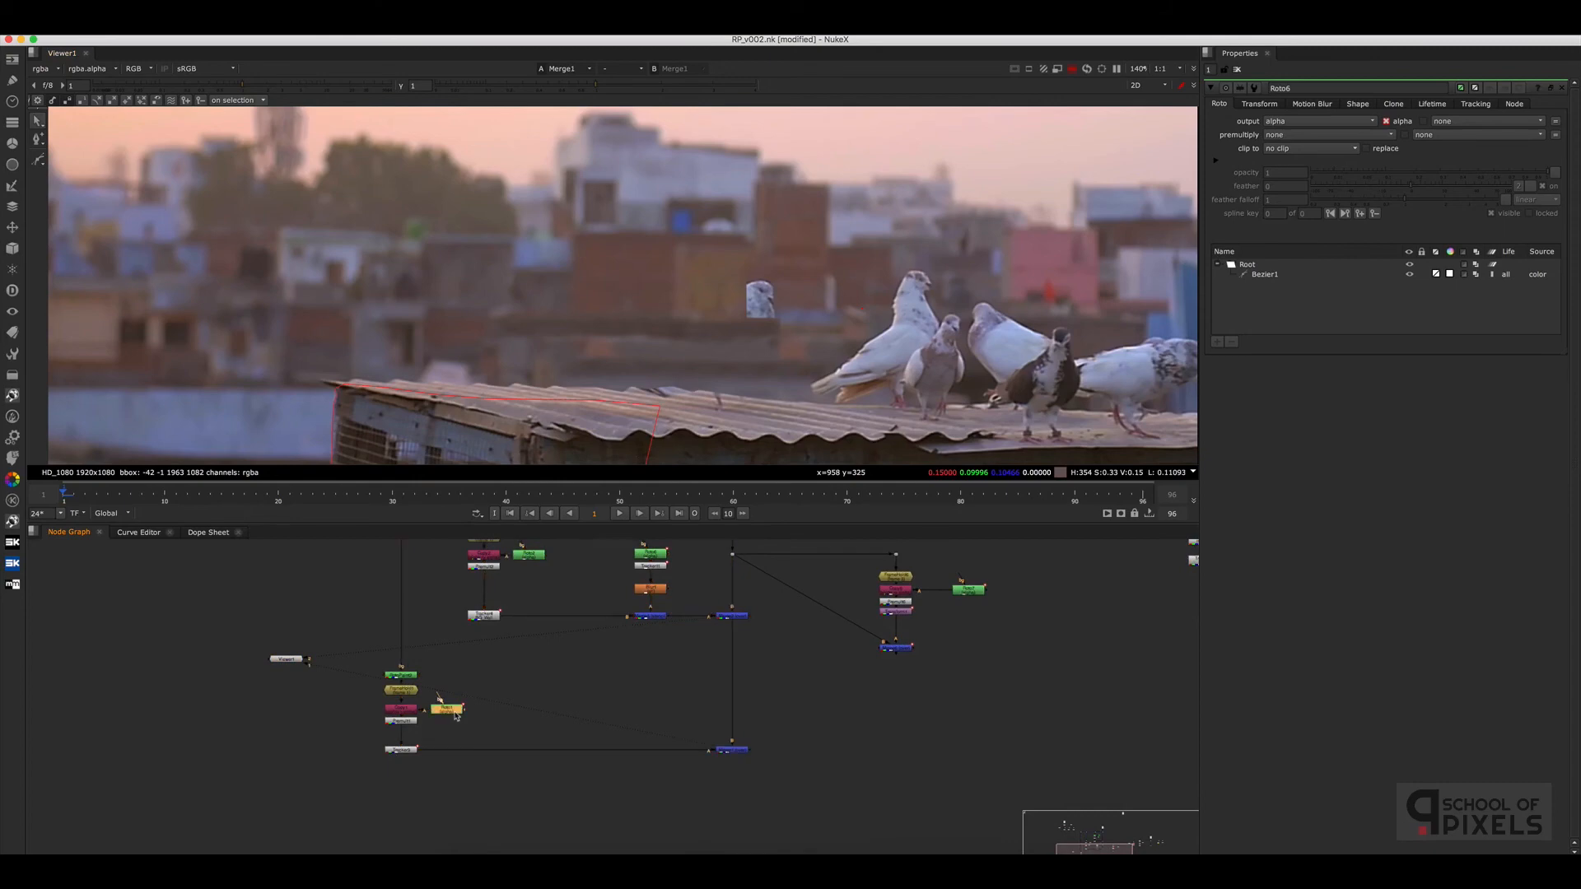
scroll(782, 334, down, 3)
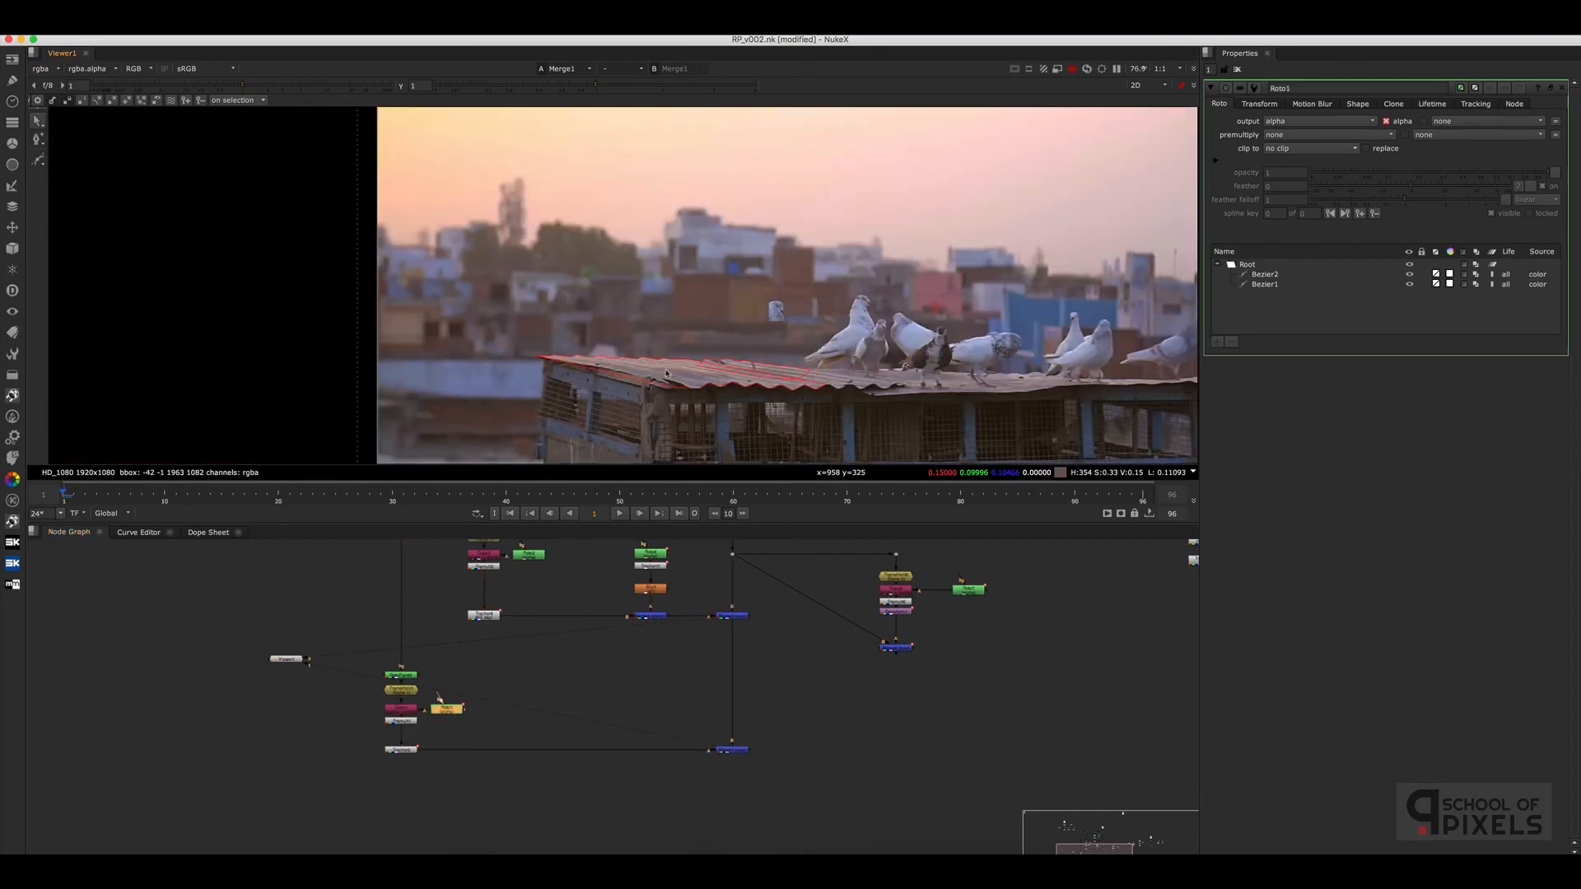
middle_drag(768, 703, 770, 774)
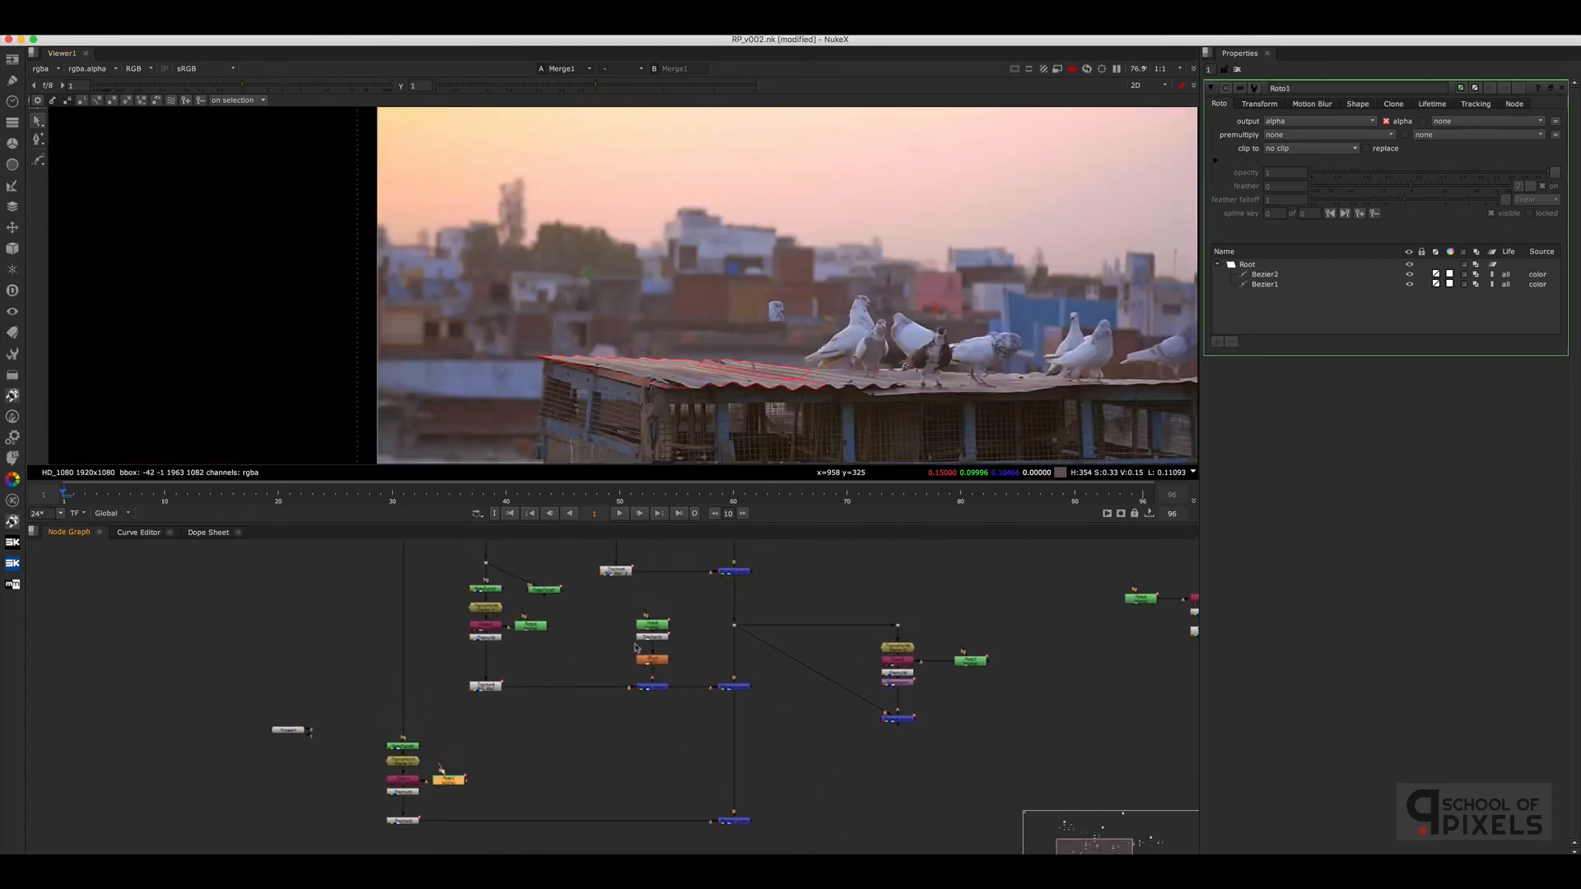
double_click(650, 629)
double_click(533, 625)
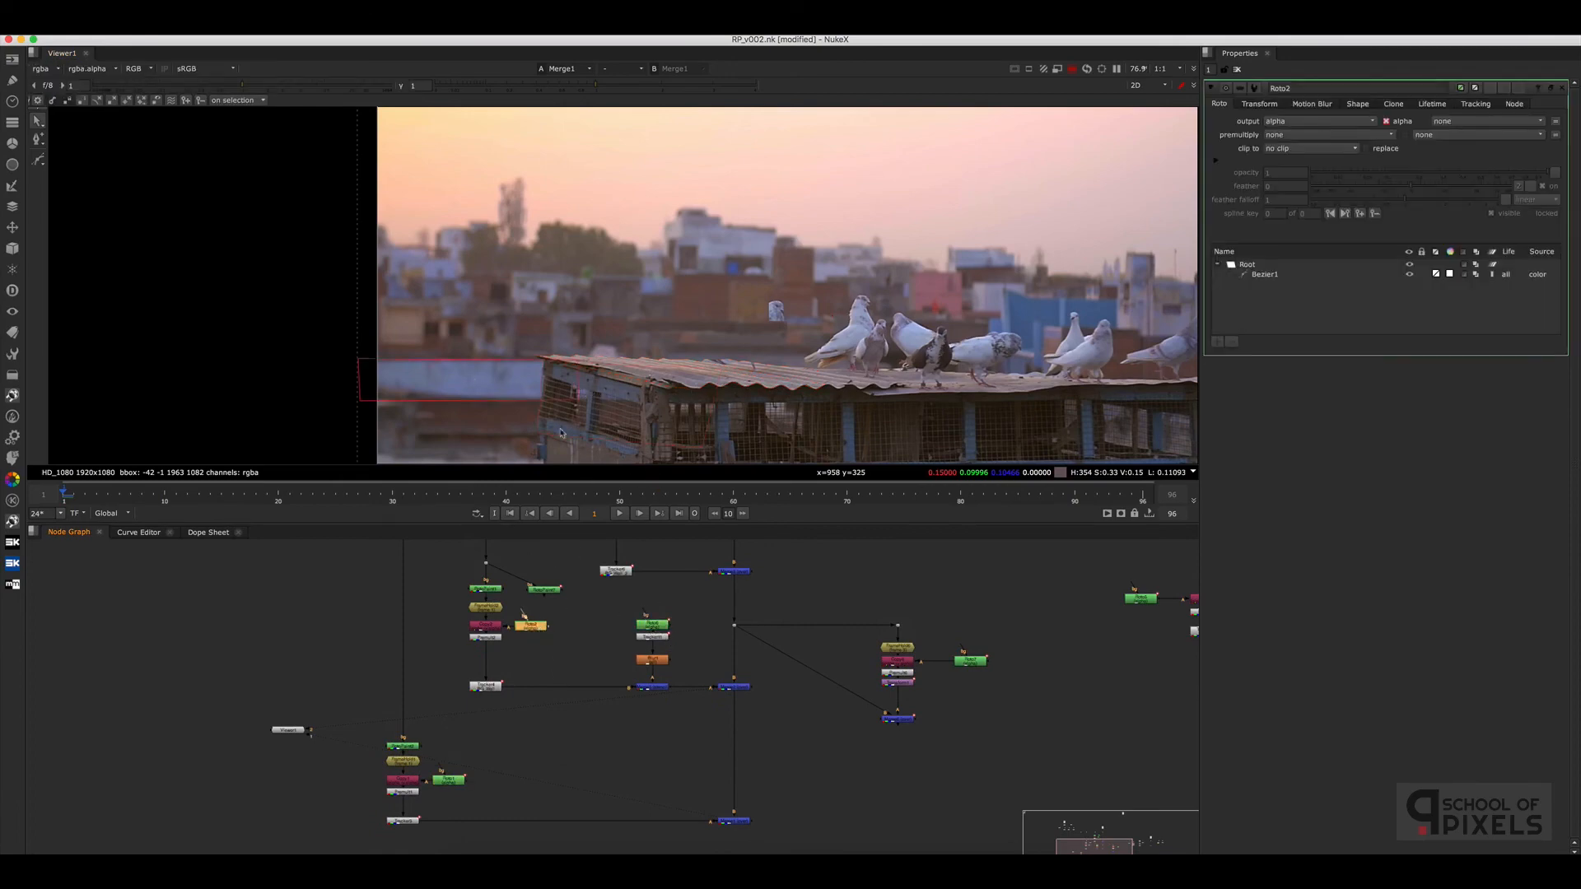
middle_drag(626, 667, 601, 773)
double_click(647, 609)
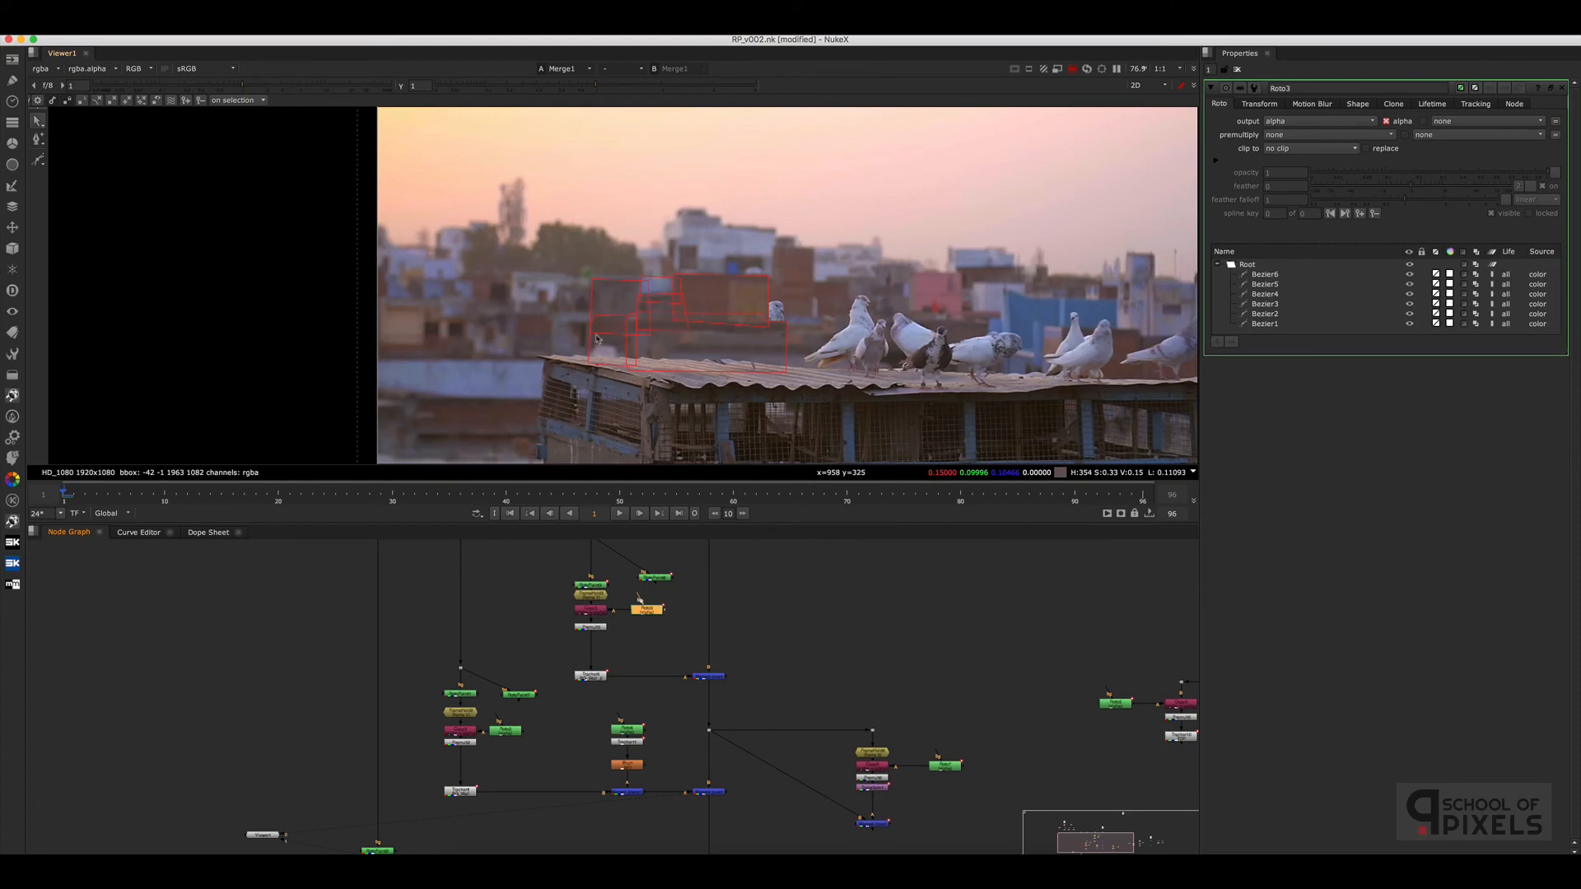
View the composites at Merge3, Merge2 and Merge1 in turn, ending with a maximized viewer without shape overlays
drag(820, 669, 613, 717)
key(1)
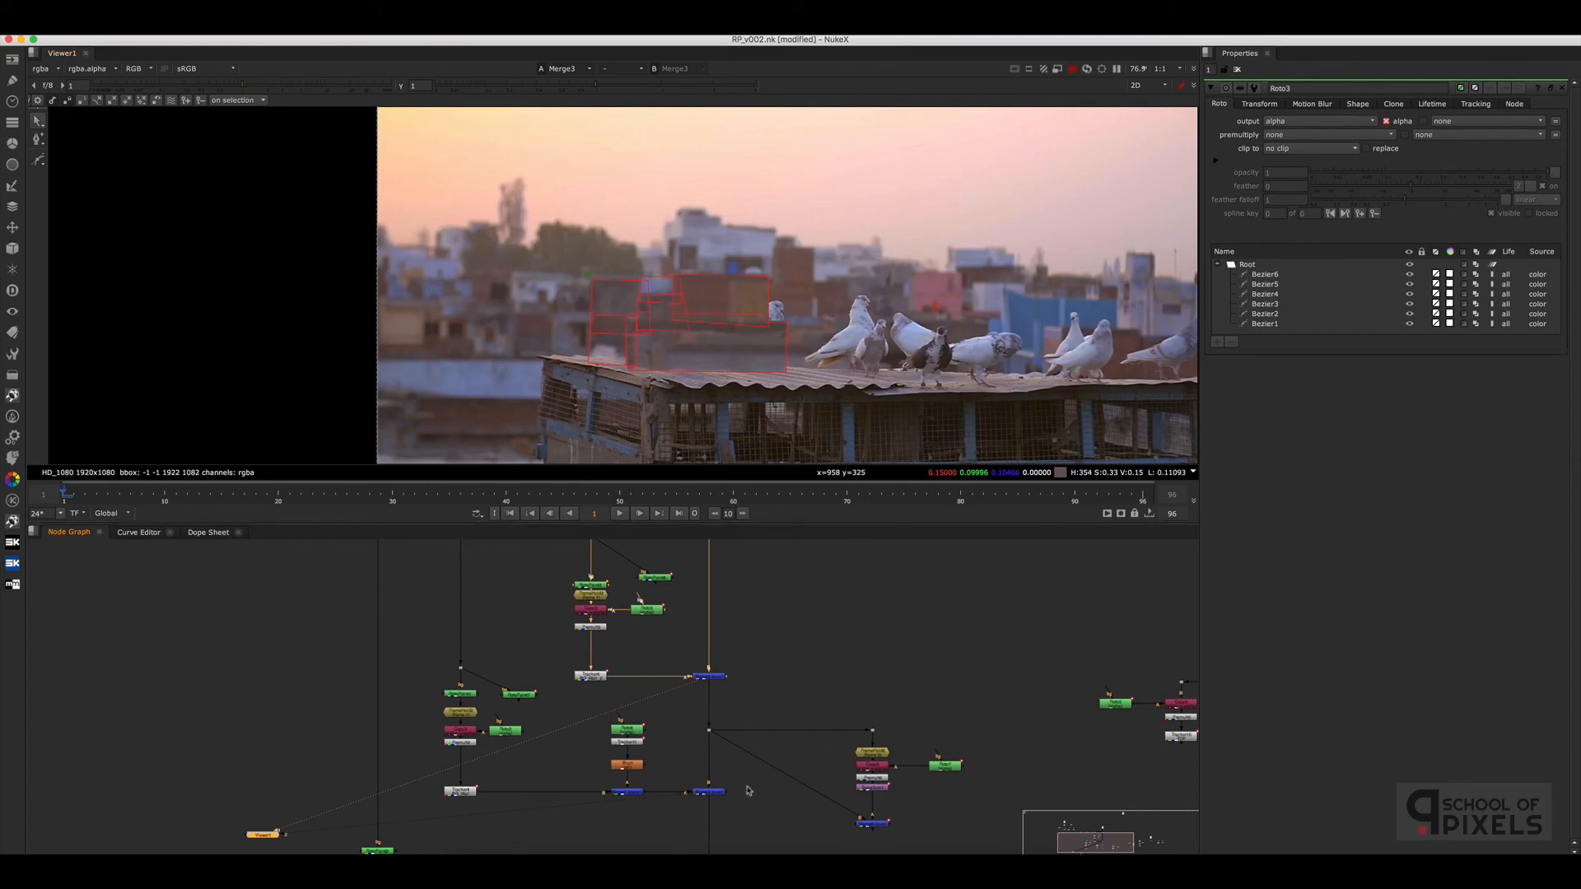
drag(748, 788, 676, 823)
key(1)
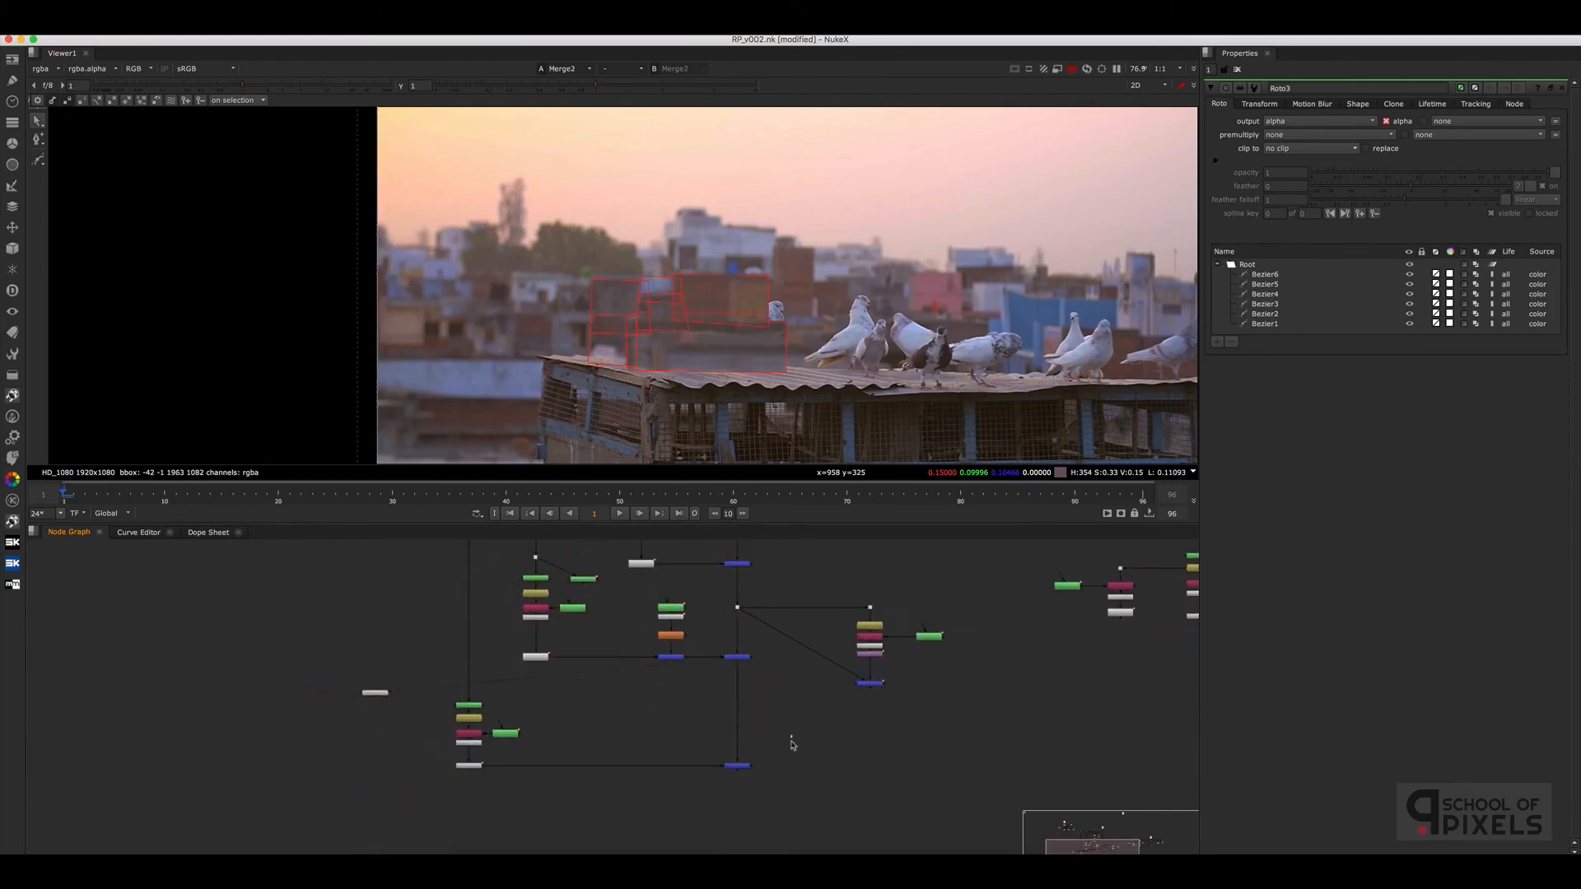
click(777, 745)
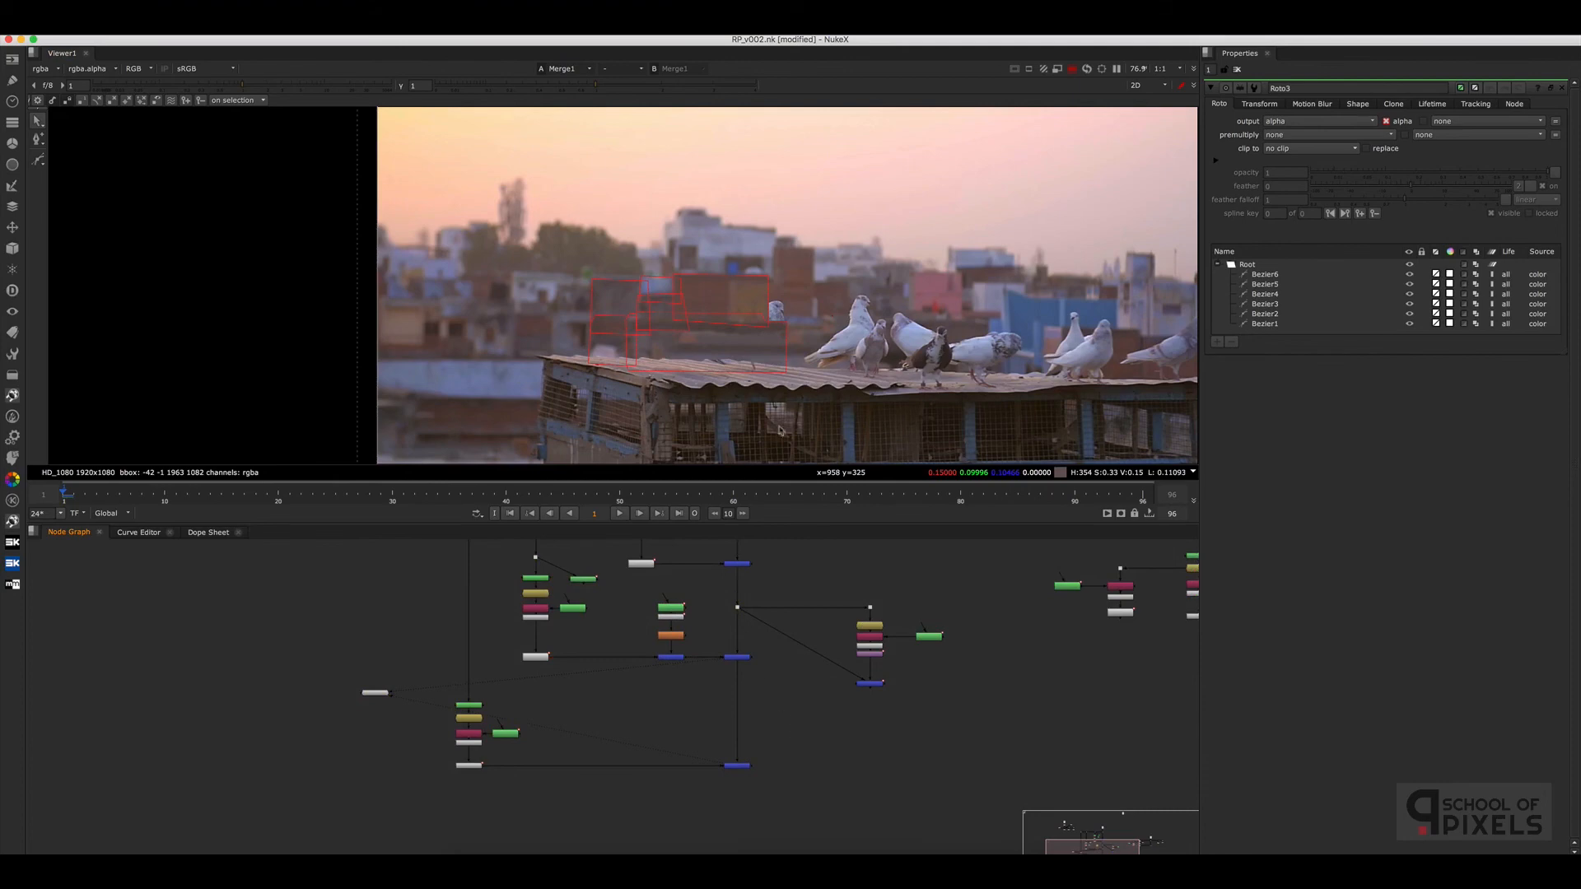
key(o)
key(space)
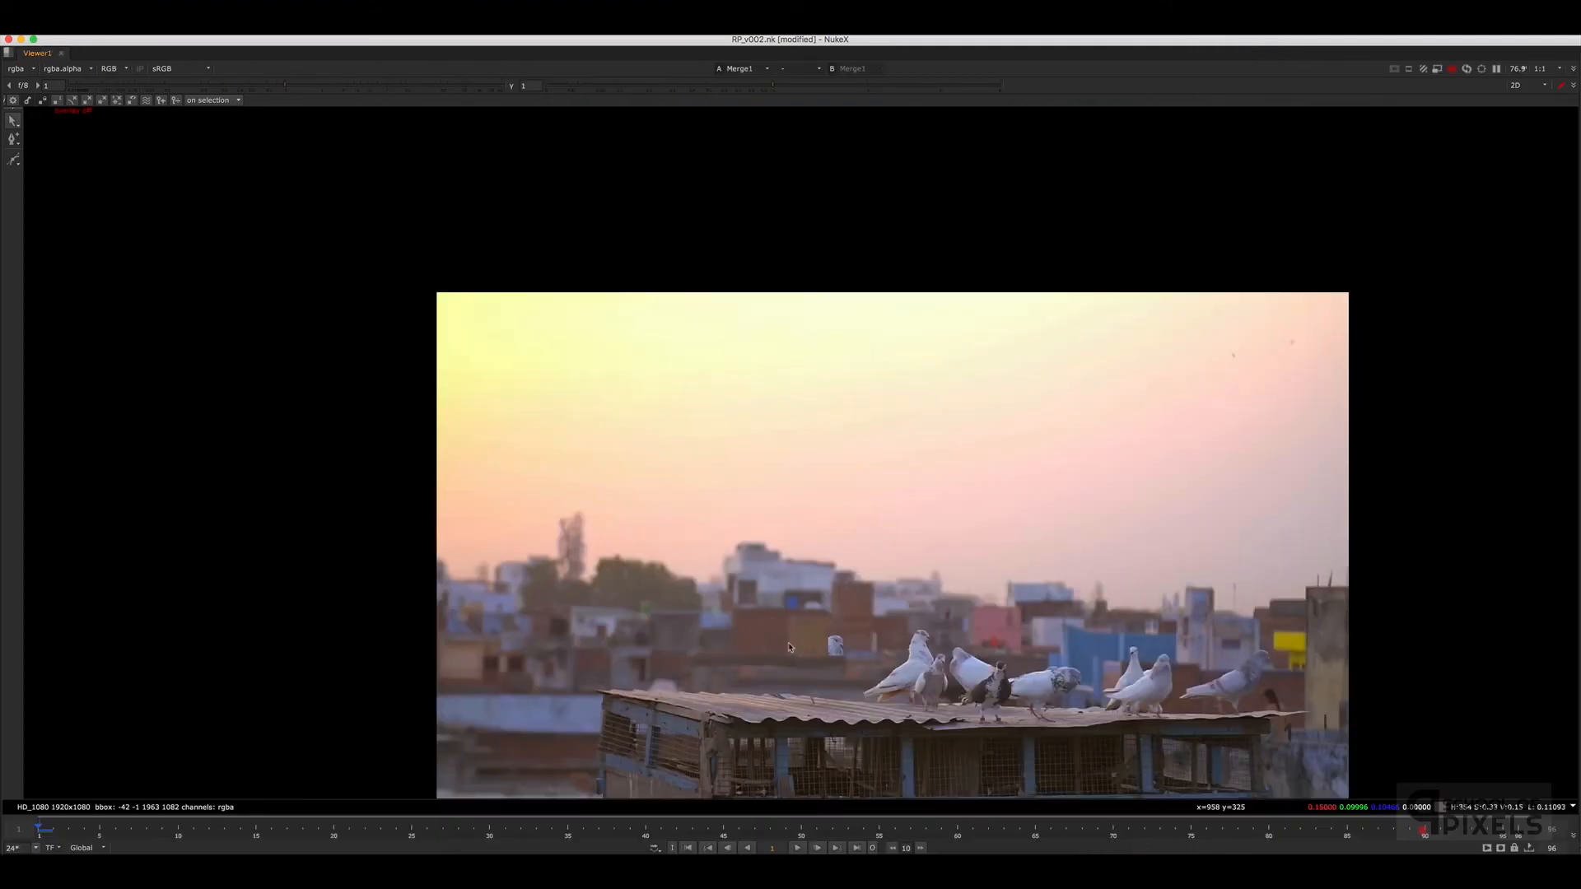
Play and scrub the full-frame Merge1 composite through the late frames of the shot to check the patches in motion
key(f)
click(798, 847)
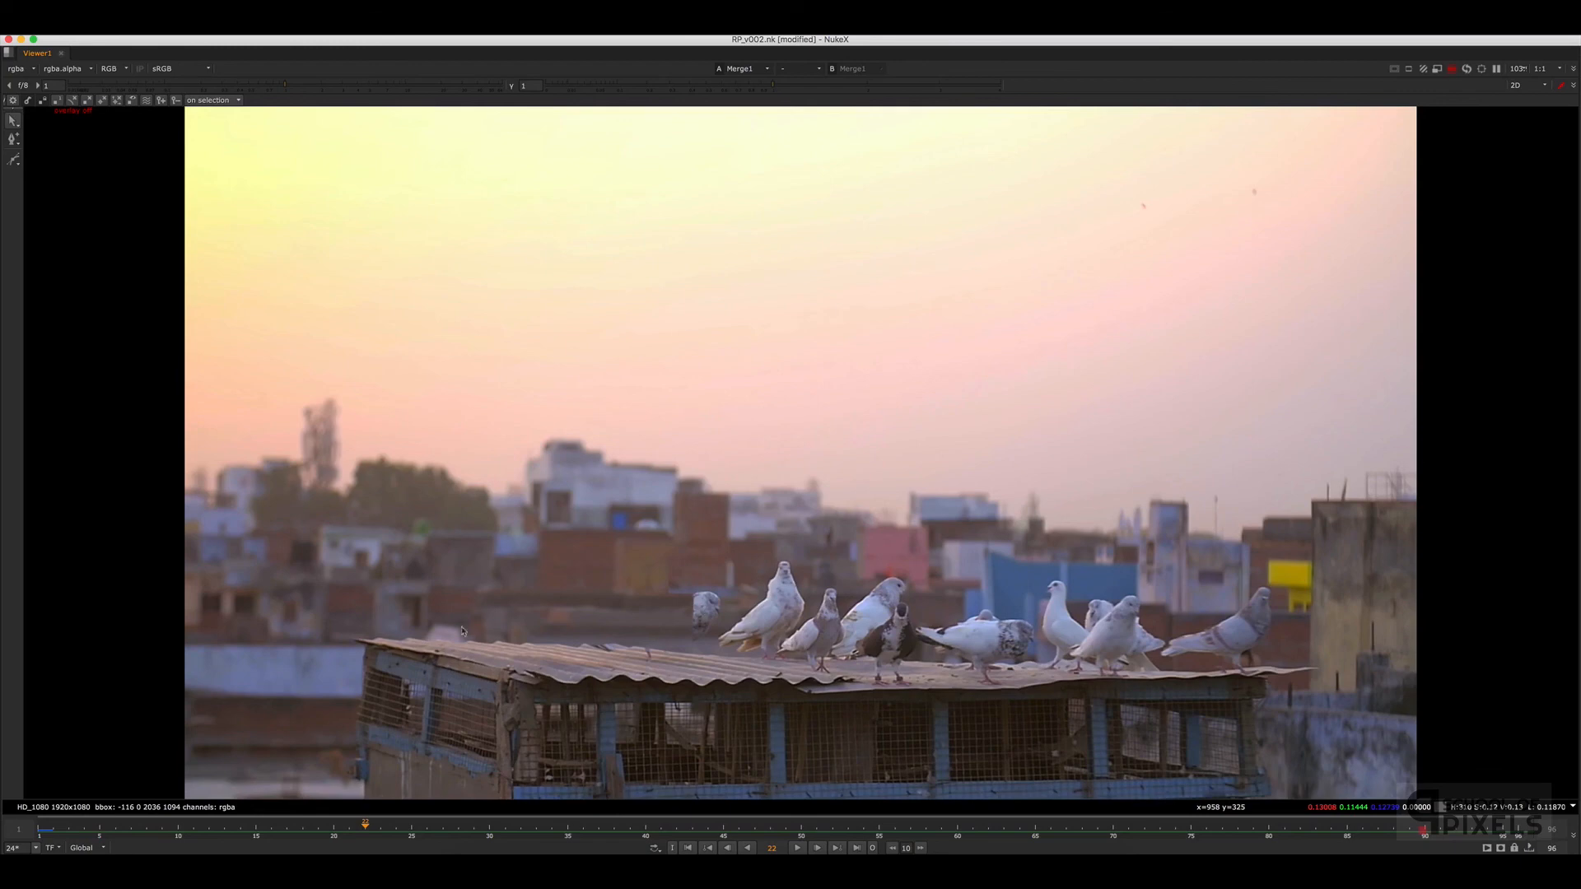
click(797, 849)
click(797, 849)
drag(547, 826, 1222, 823)
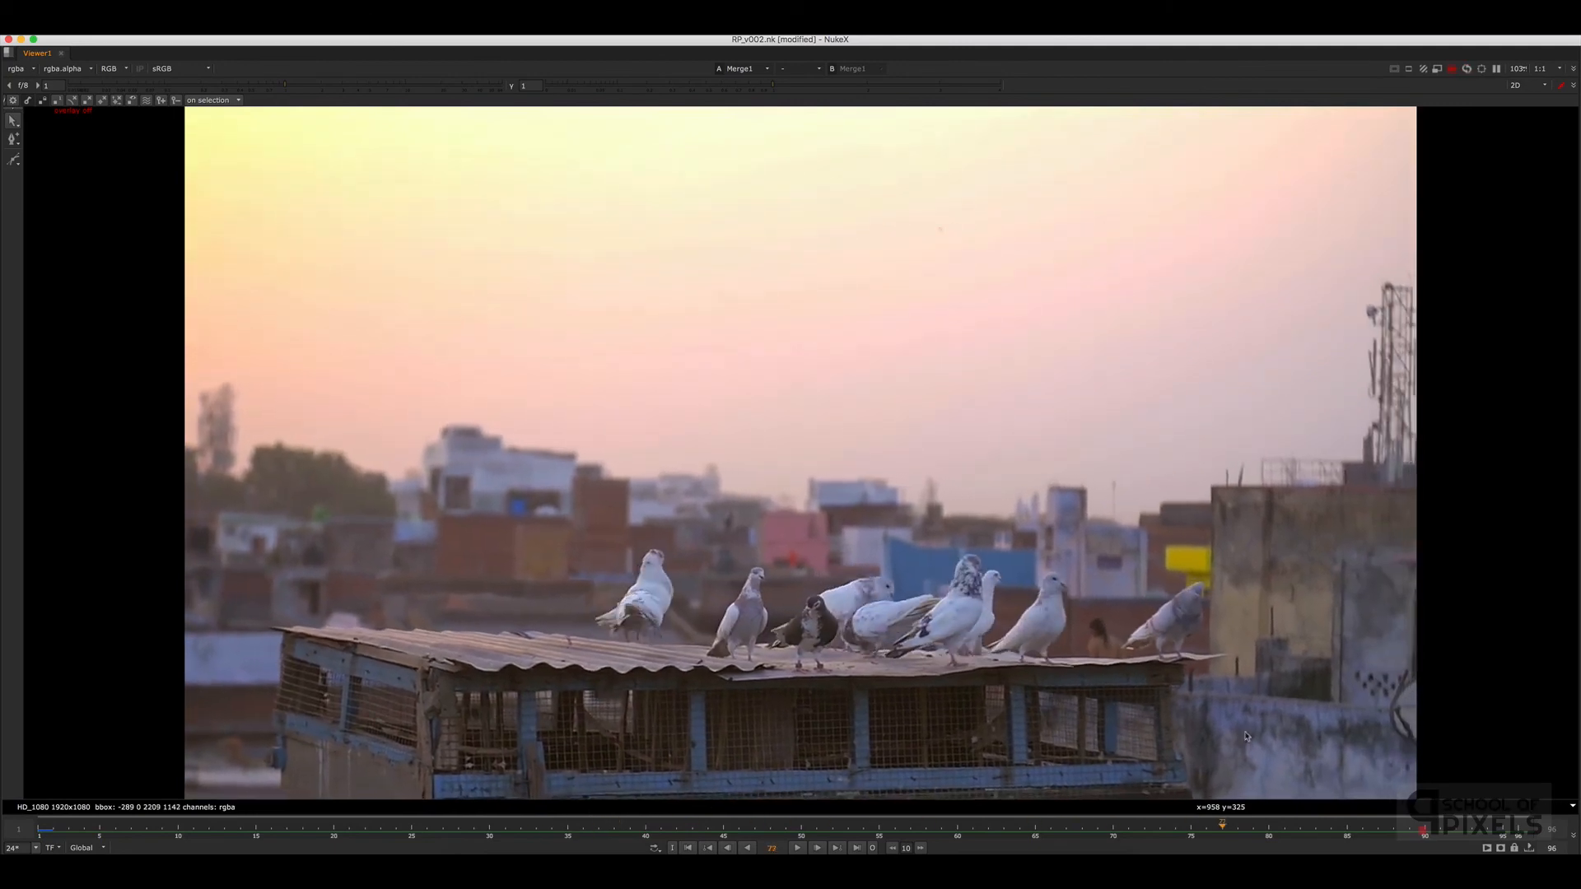
drag(1245, 738, 1207, 759)
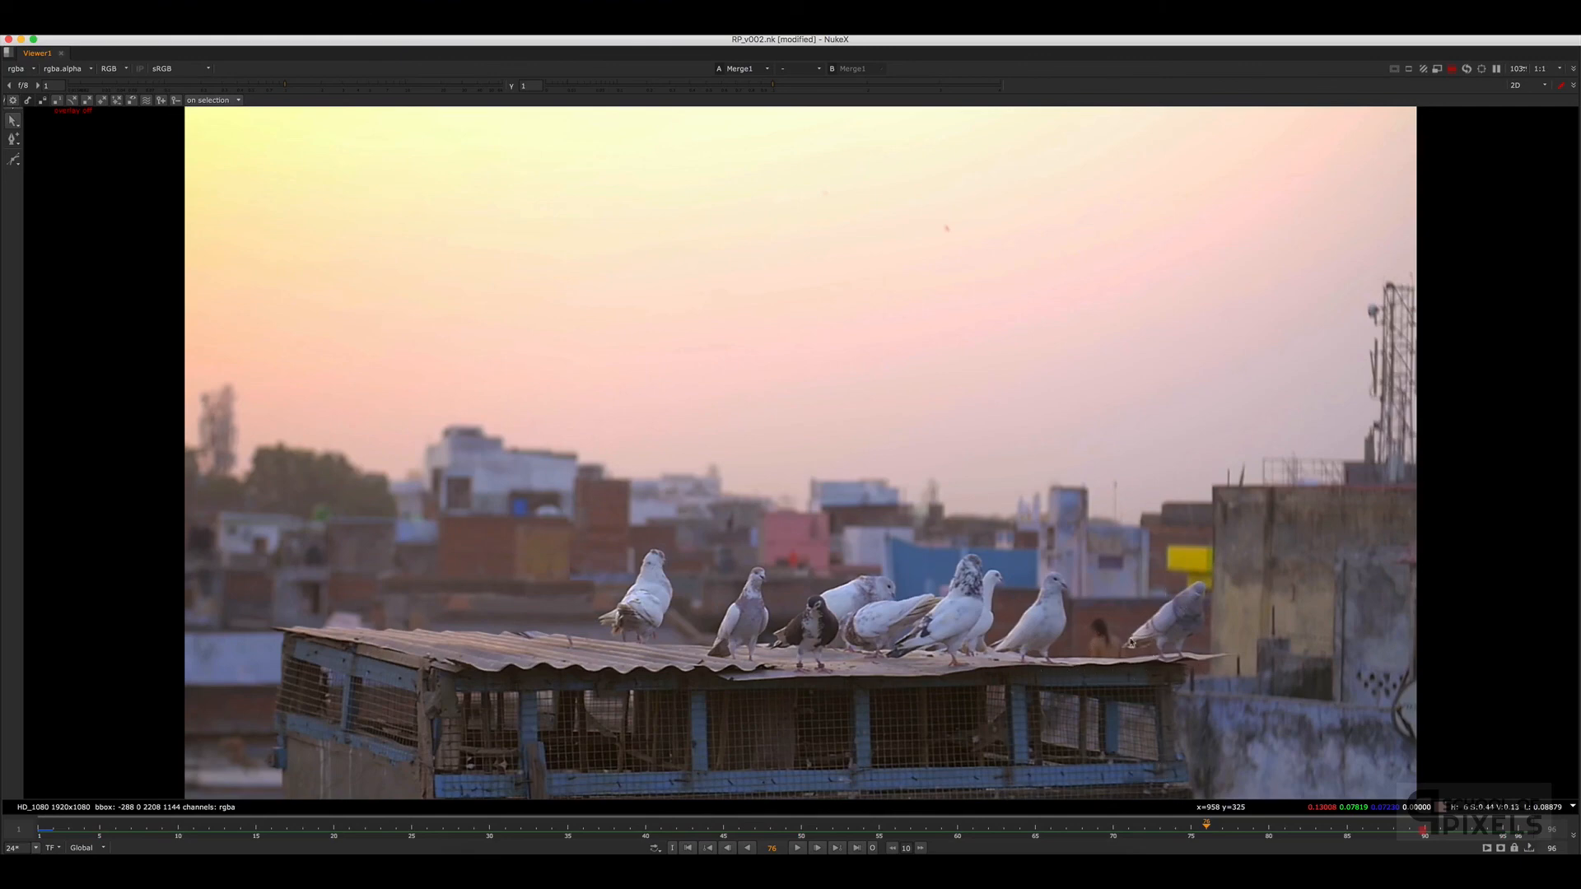
key(l)
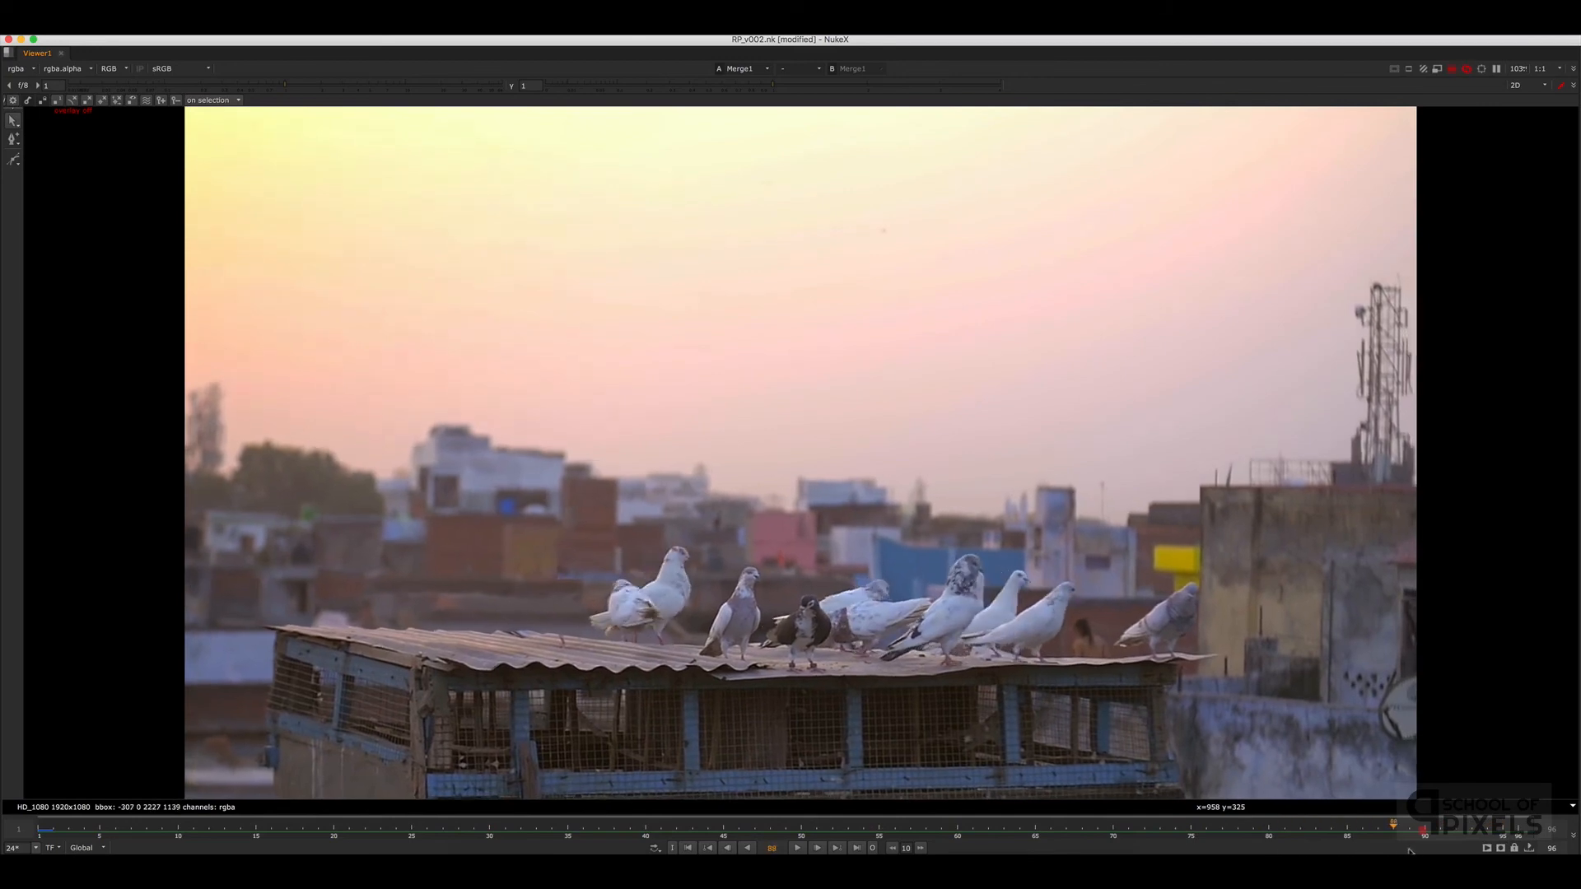
key(k)
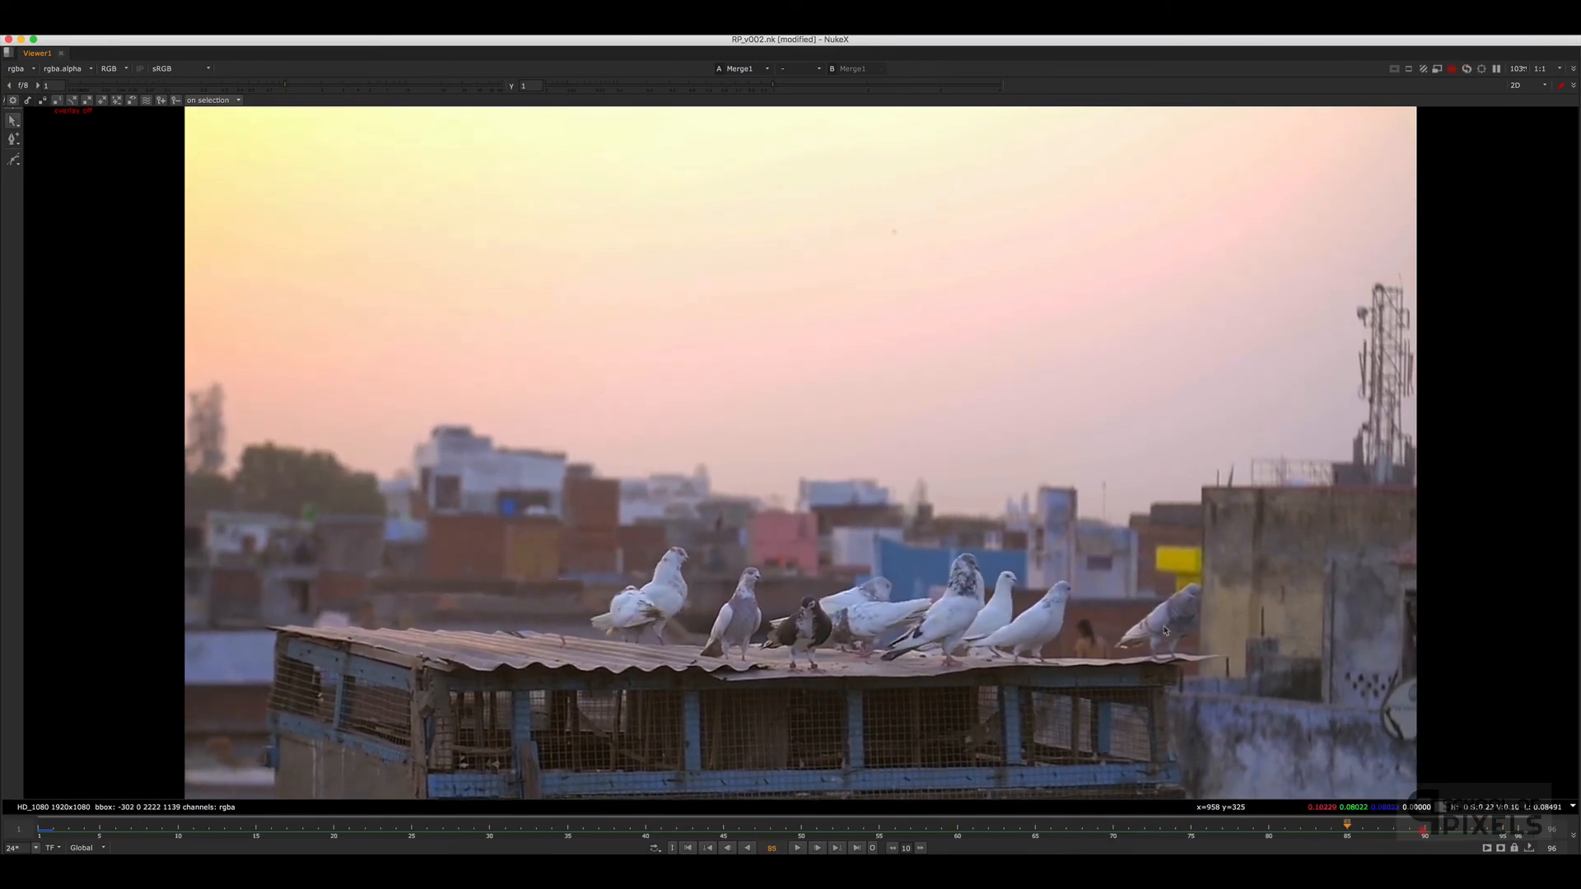
Return to the early frames around 19 to 32 and play the composite to recheck the roof and wall patches
drag(1347, 826, 318, 827)
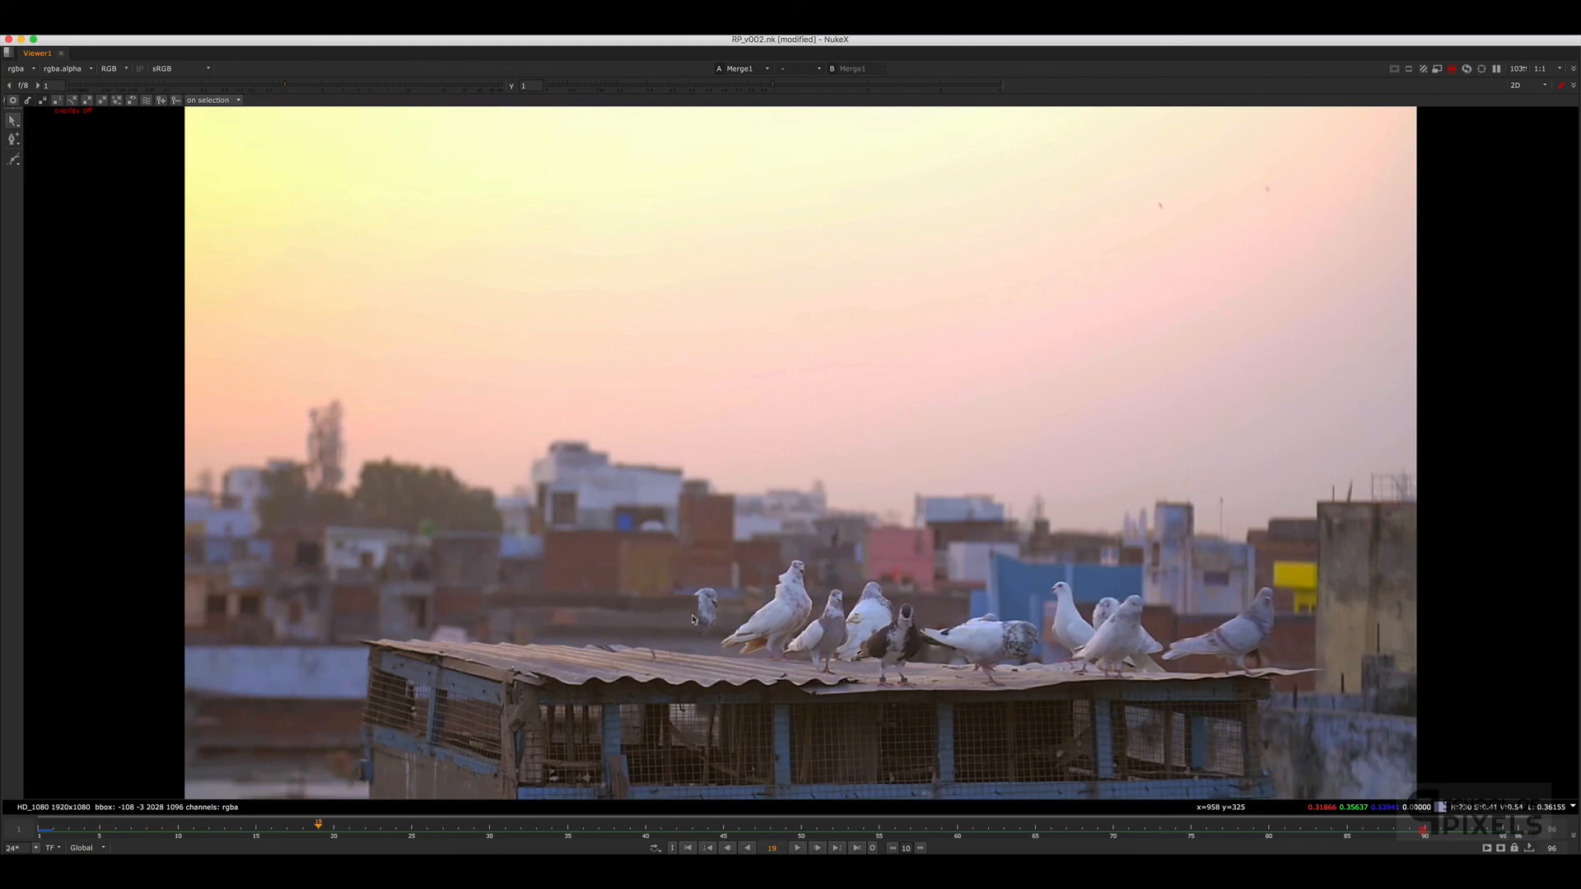
drag(643, 827, 535, 795)
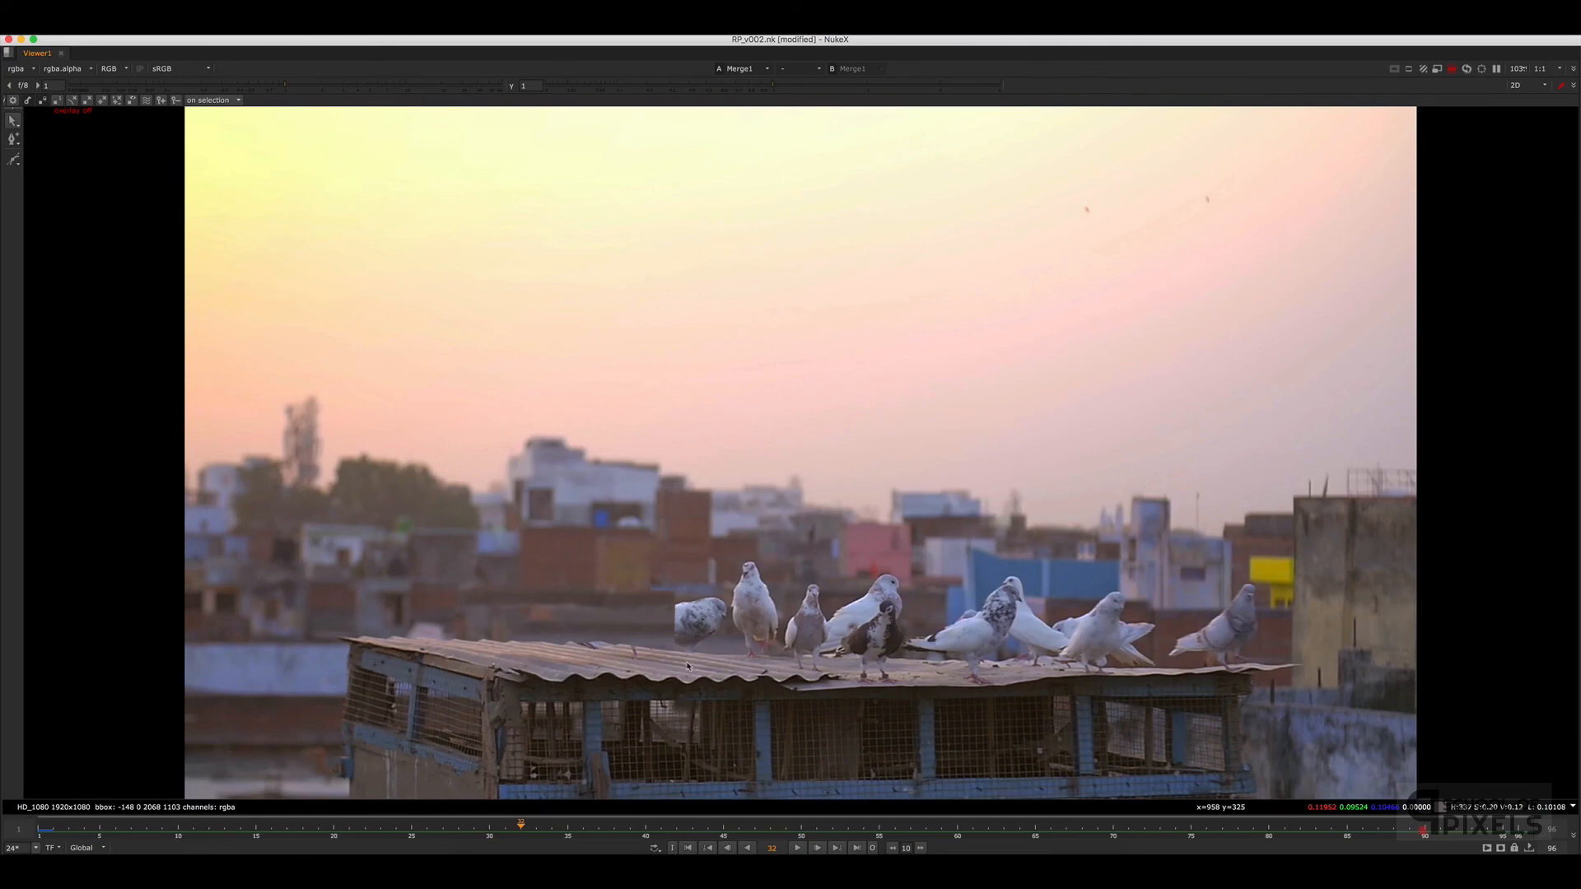
click(796, 848)
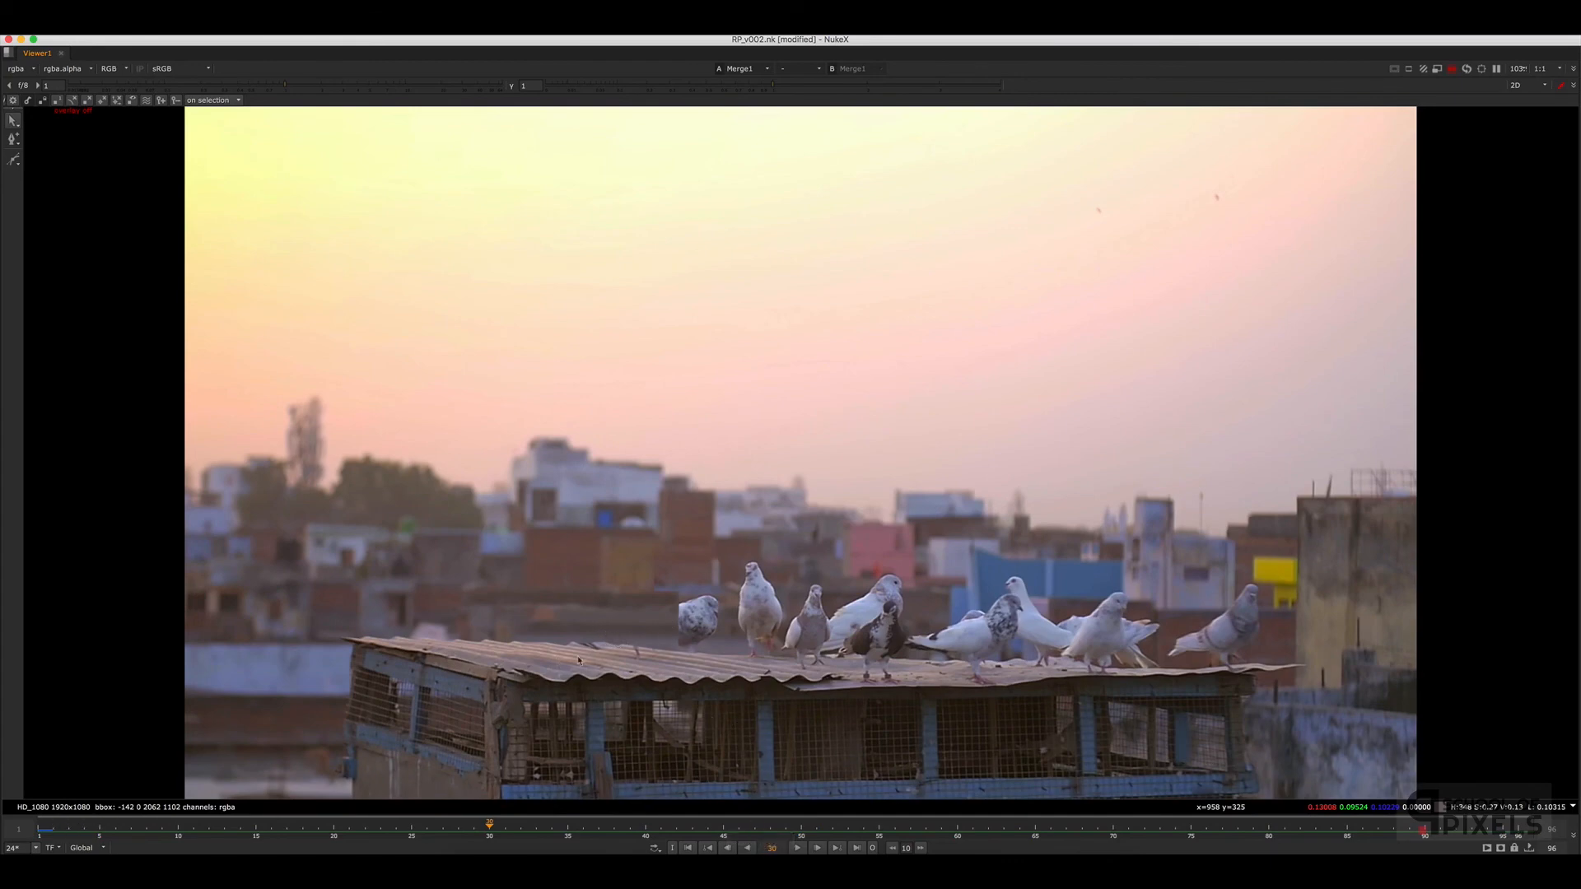
Inspect the patched roof edge up close at frame 30, then restore the node graph layout with the whole image in view
scroll(445, 668, up, 5)
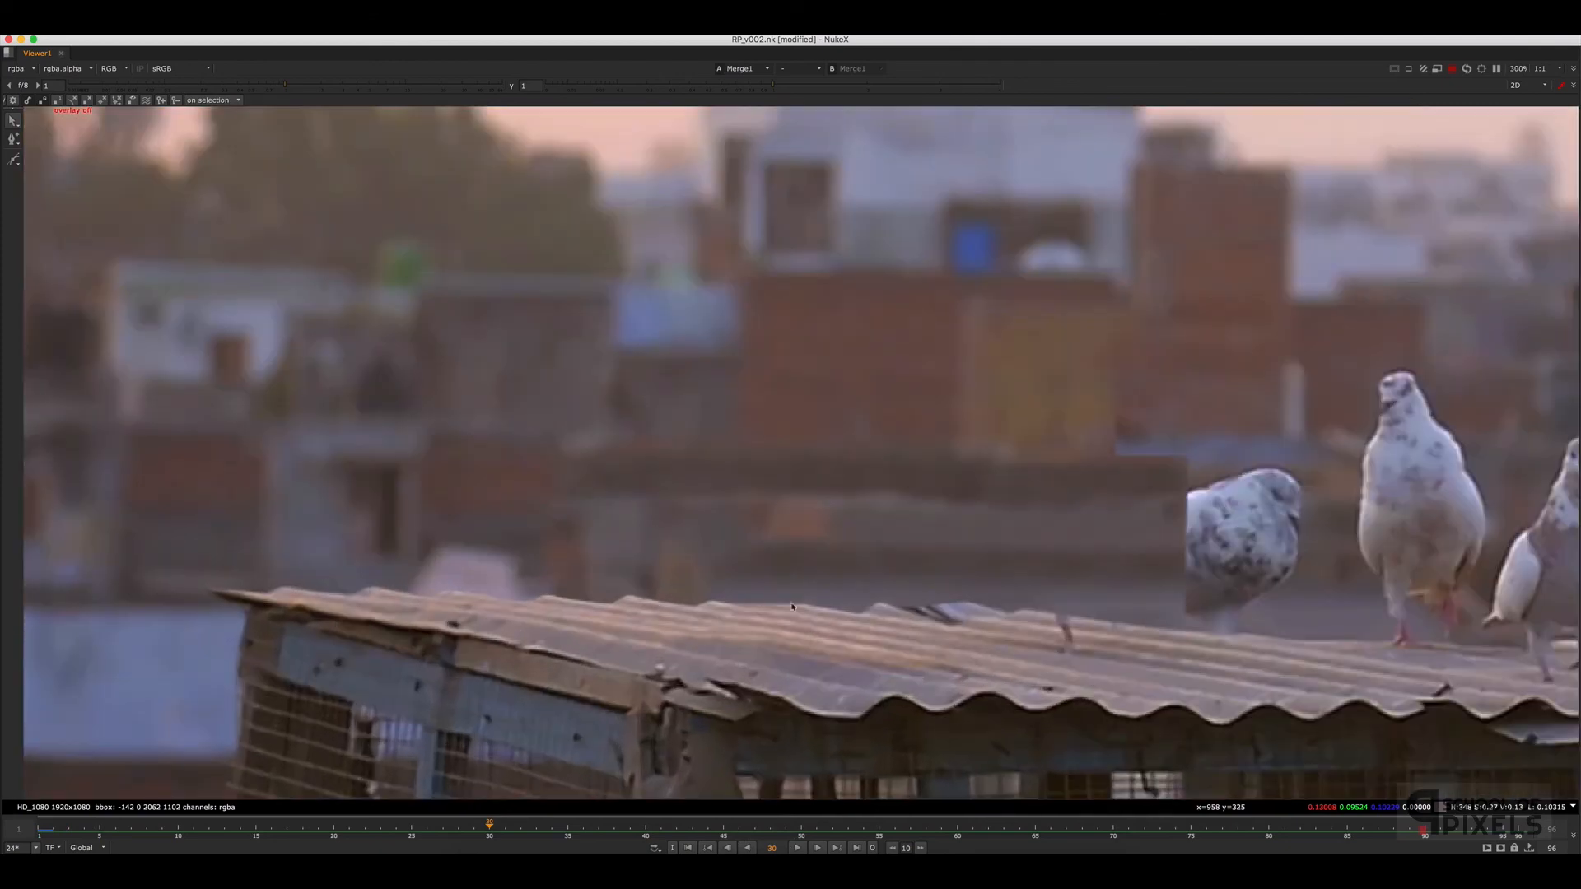
key(space)
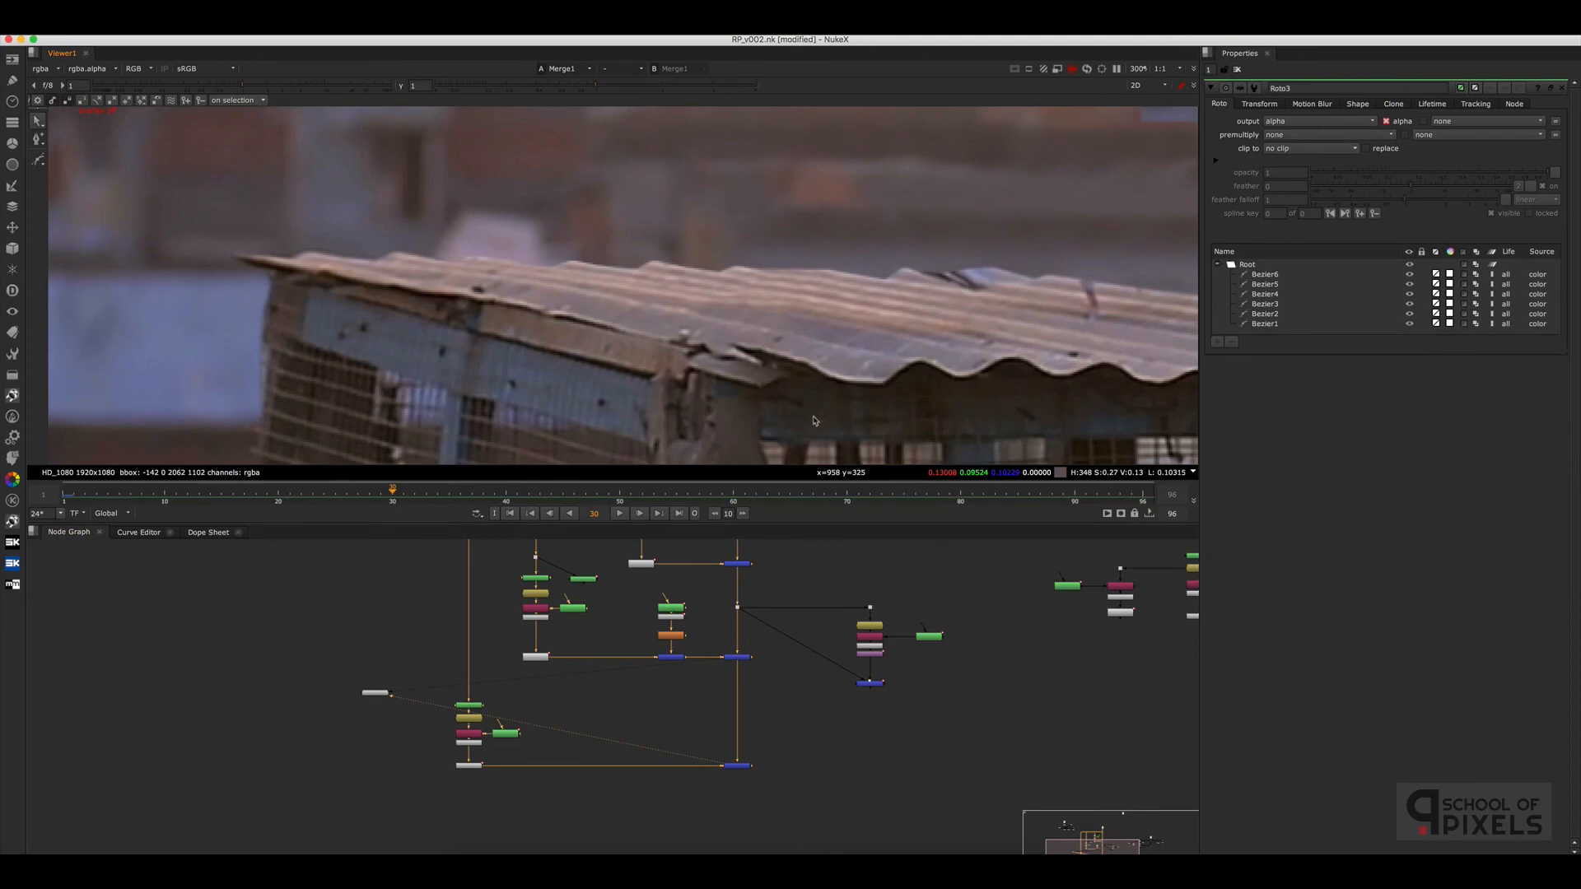
key(f)
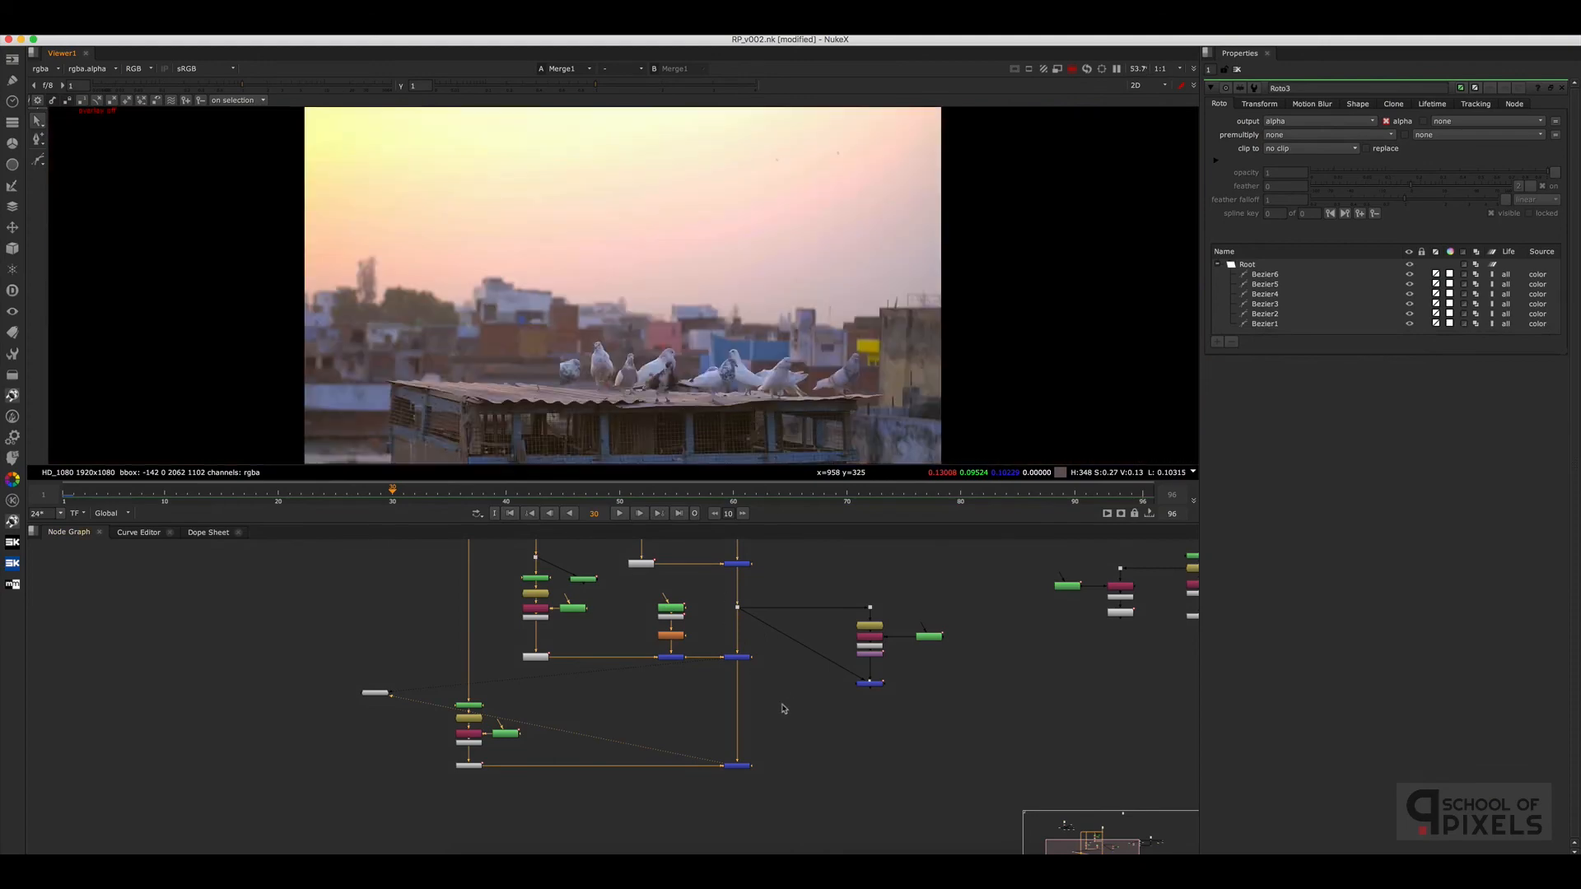